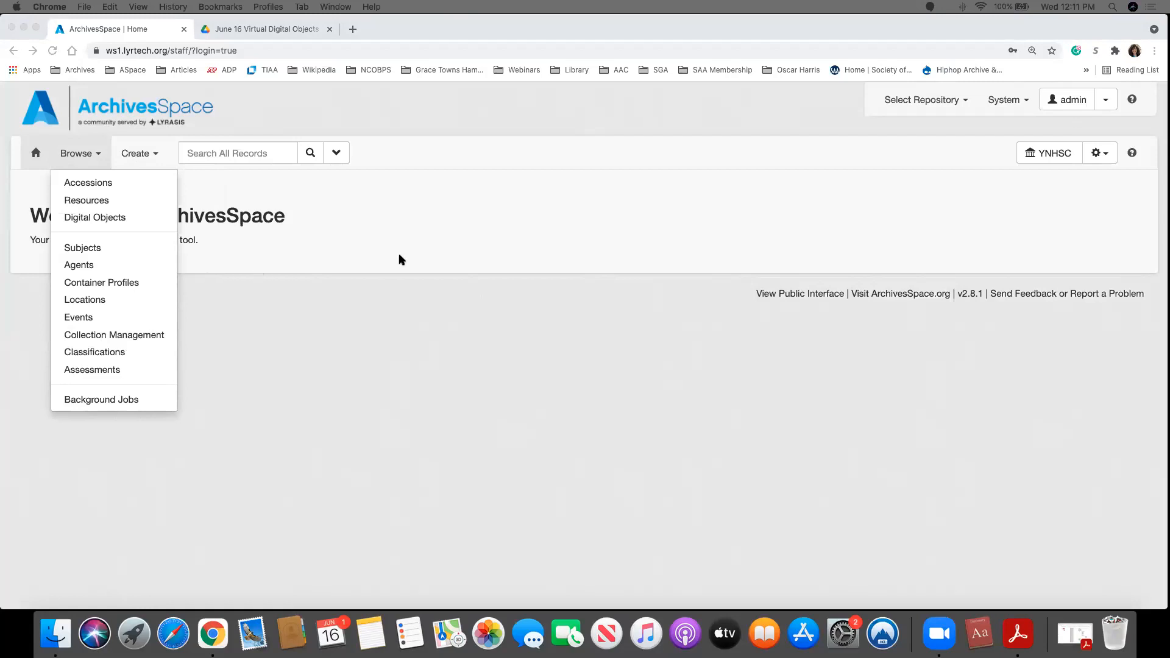
click(425, 253)
click(192, 203)
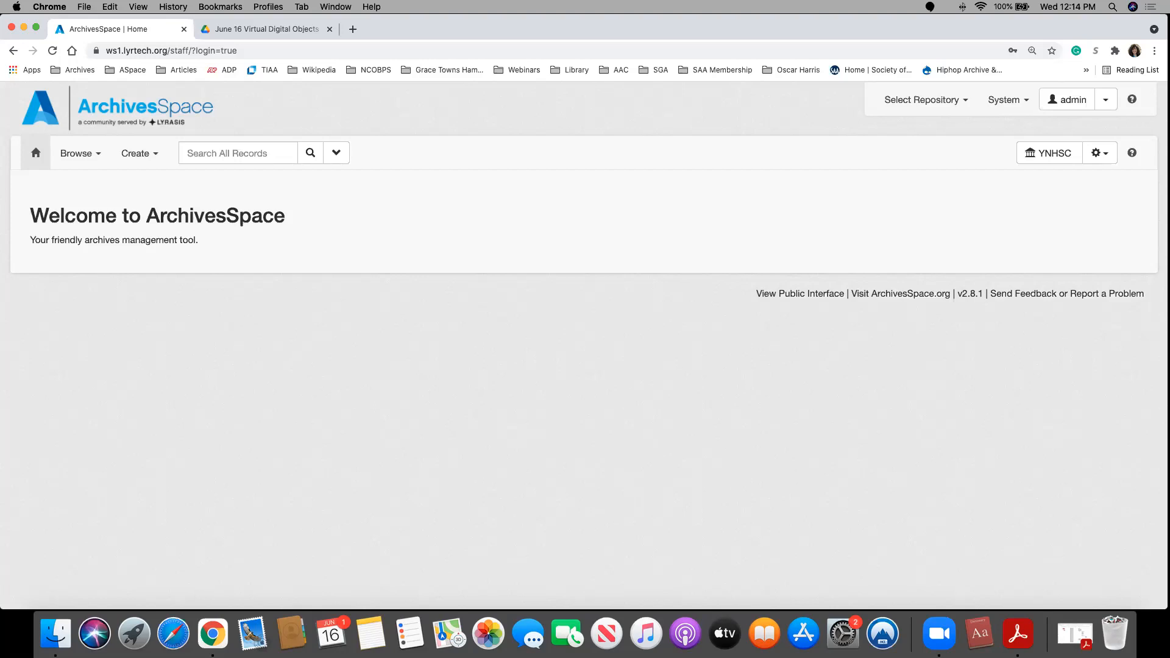
Step: Open the 2021 Digital Objects workbook PDF to review the simple and complex object types, and return to ArchivesSpace in the browser
click(1076, 636)
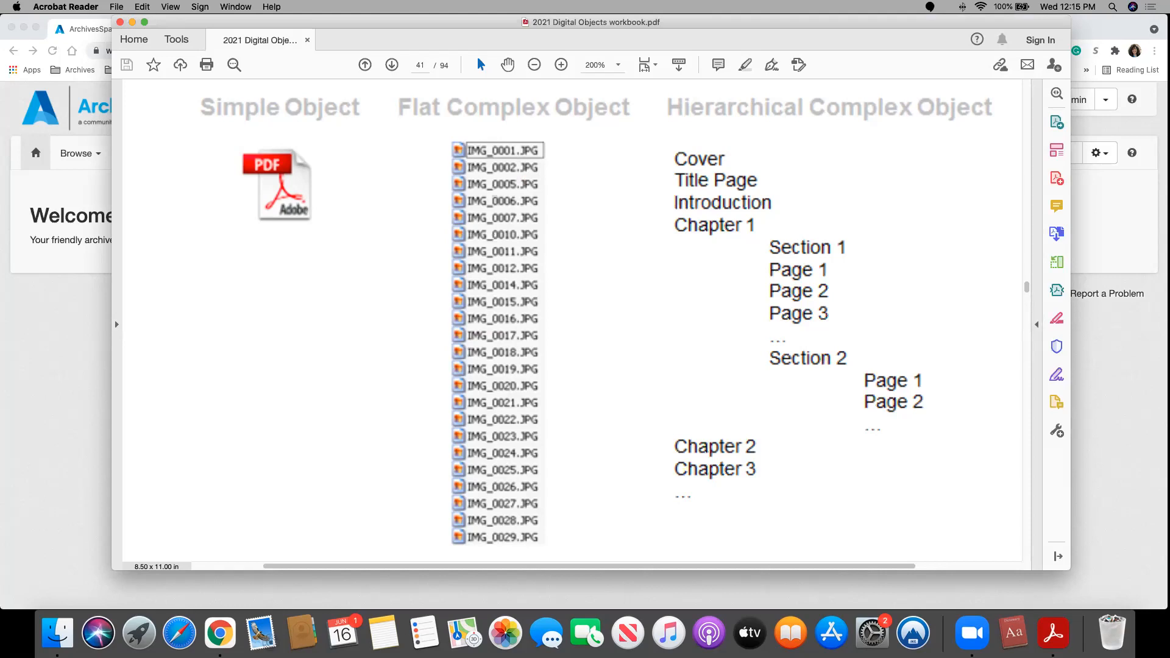
click(132, 22)
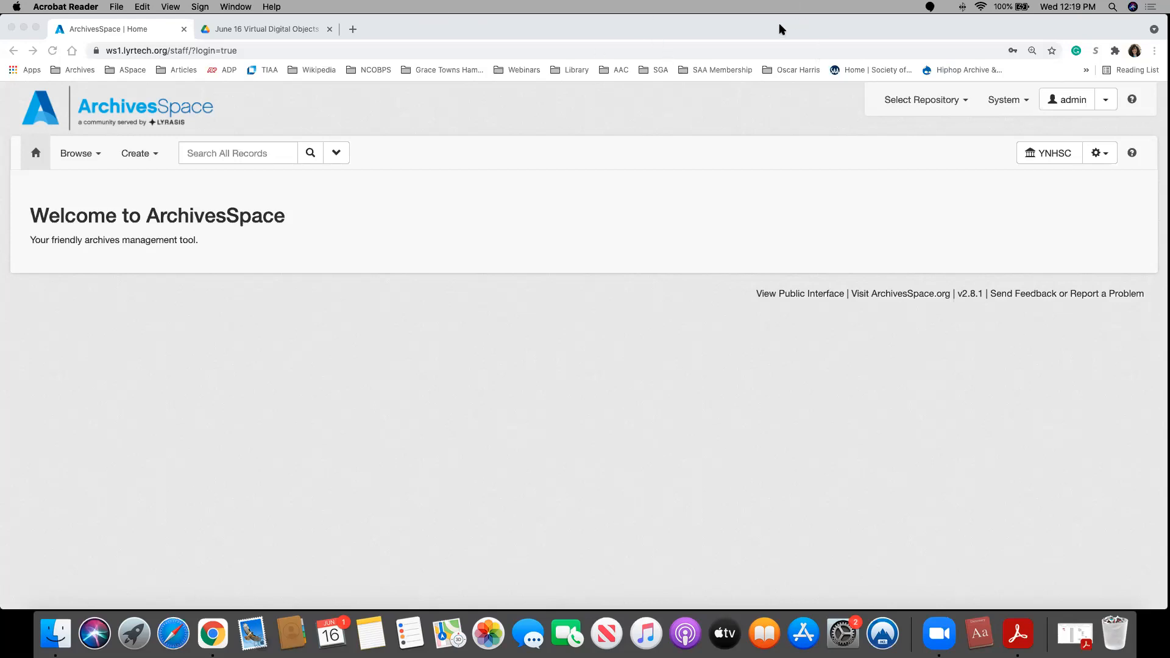
click(613, 128)
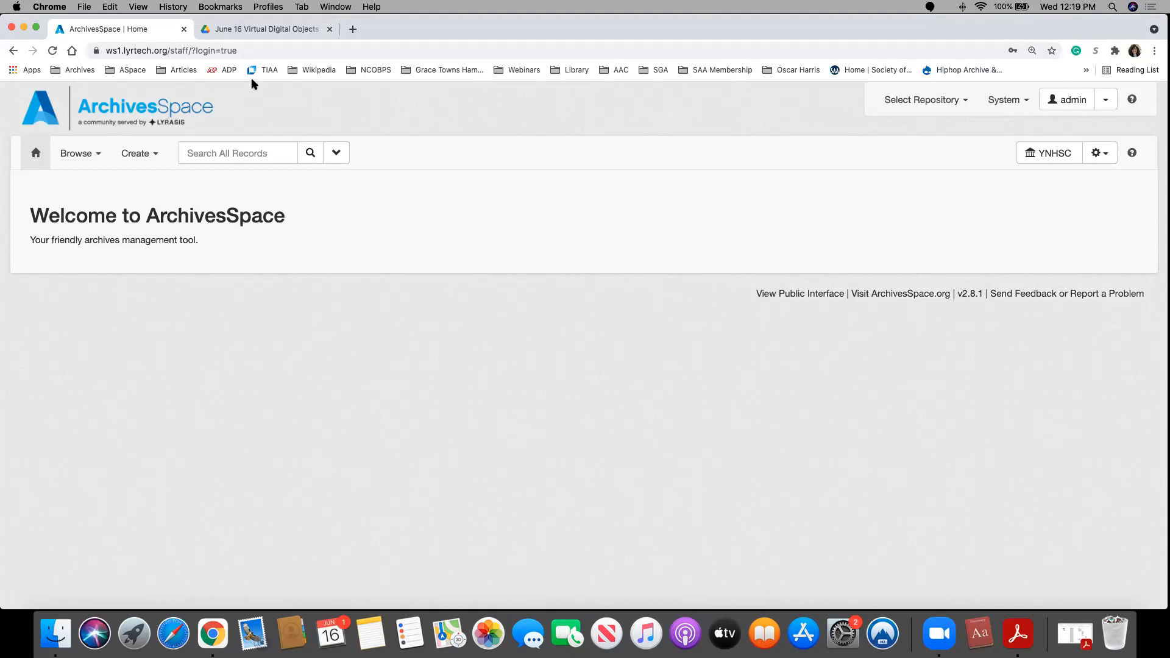
Step: Open ASpace_DOs.xlsx from the 2021_ASpace_DOs_Workshop folder in Google Drive's My Drive
click(255, 30)
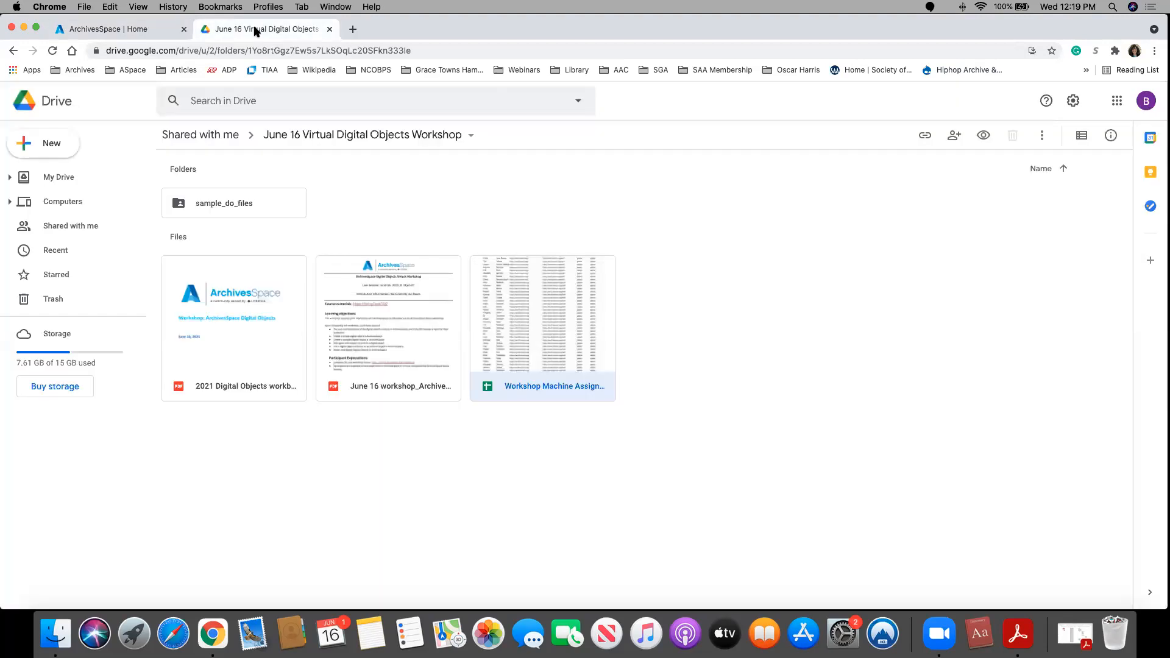
click(72, 186)
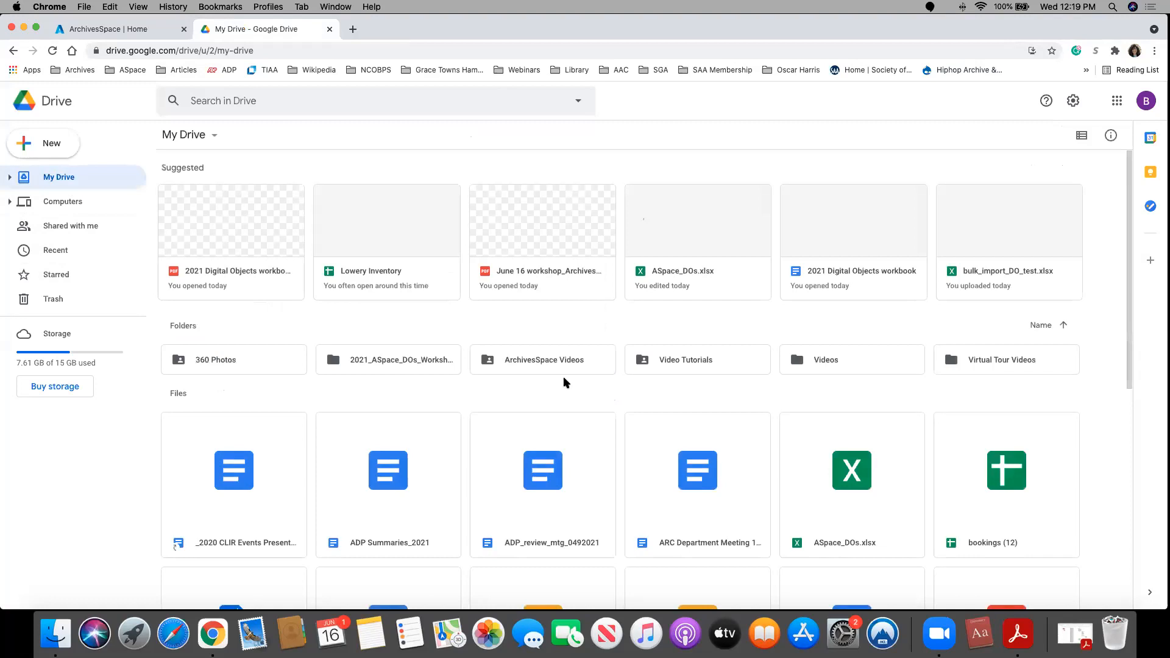
double_click(369, 369)
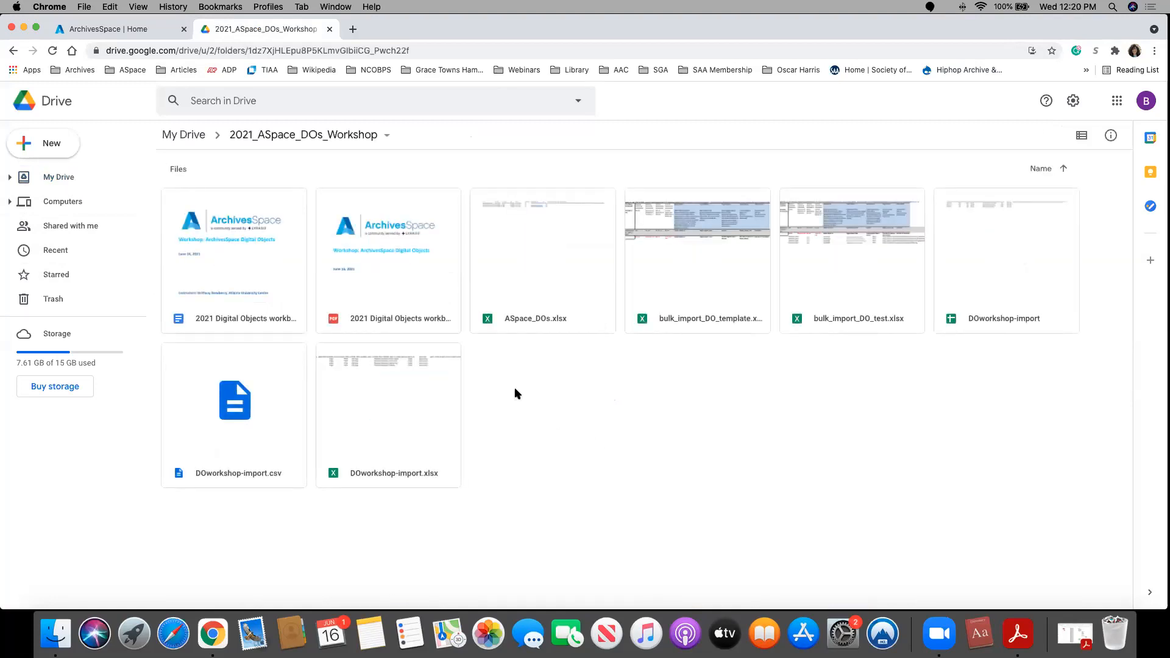
double_click(539, 224)
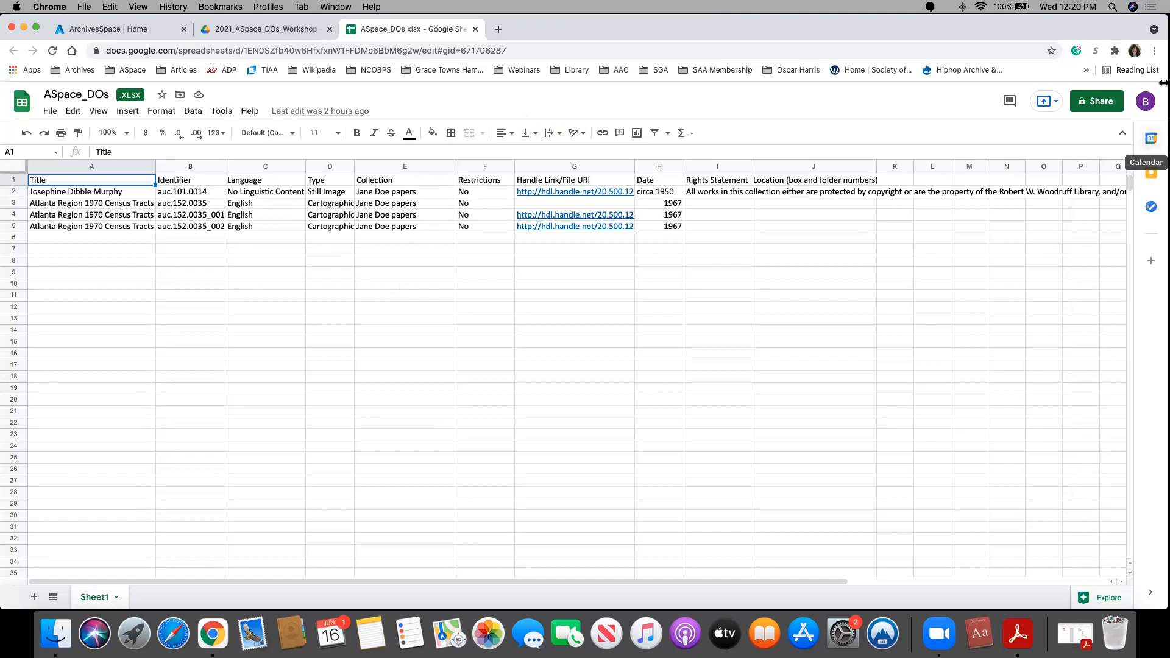
Step: Raise the browser's page zoom for the ASpace_DOs spreadsheet to one level above 150%
click(1154, 50)
click(1111, 184)
click(1111, 184)
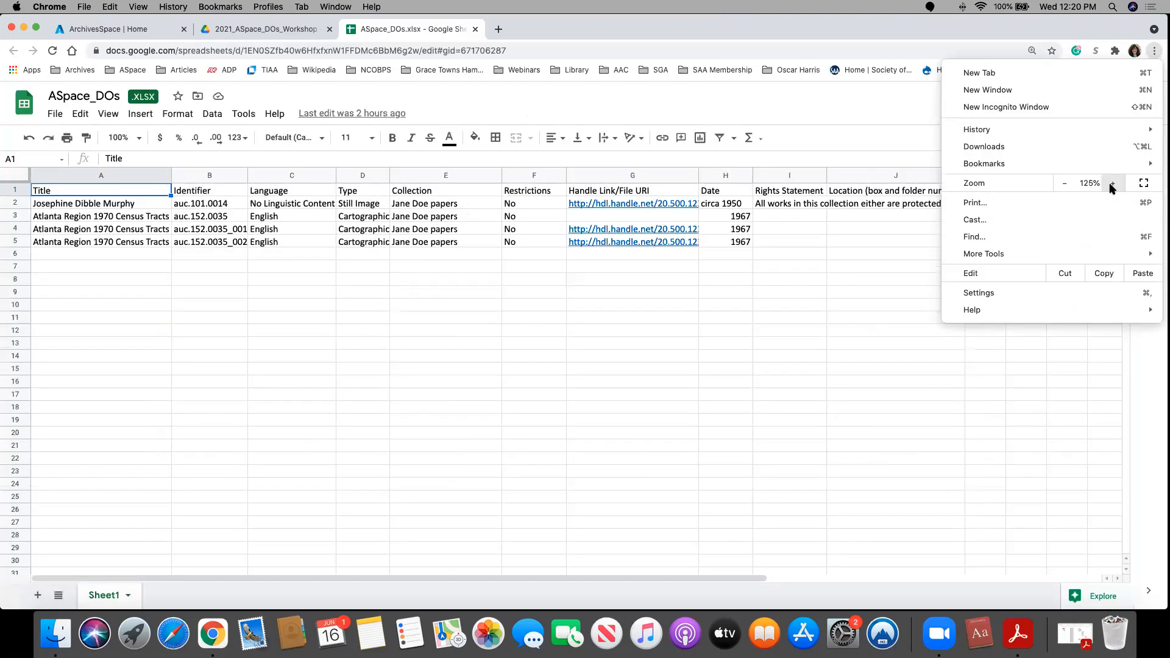
click(506, 361)
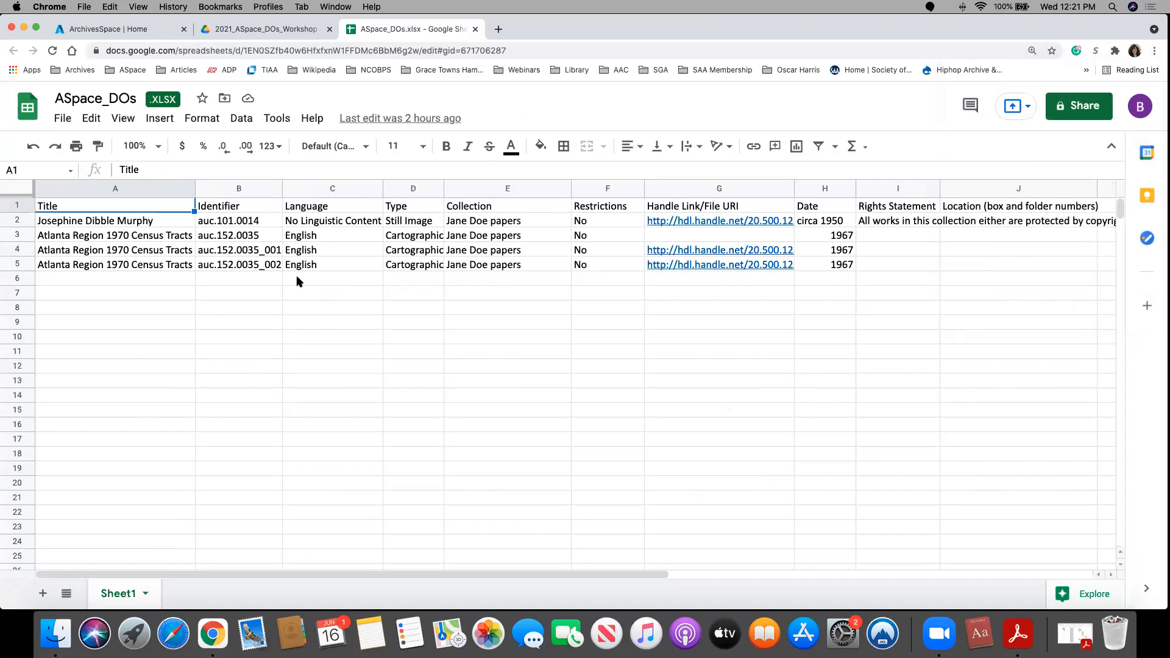
click(1154, 51)
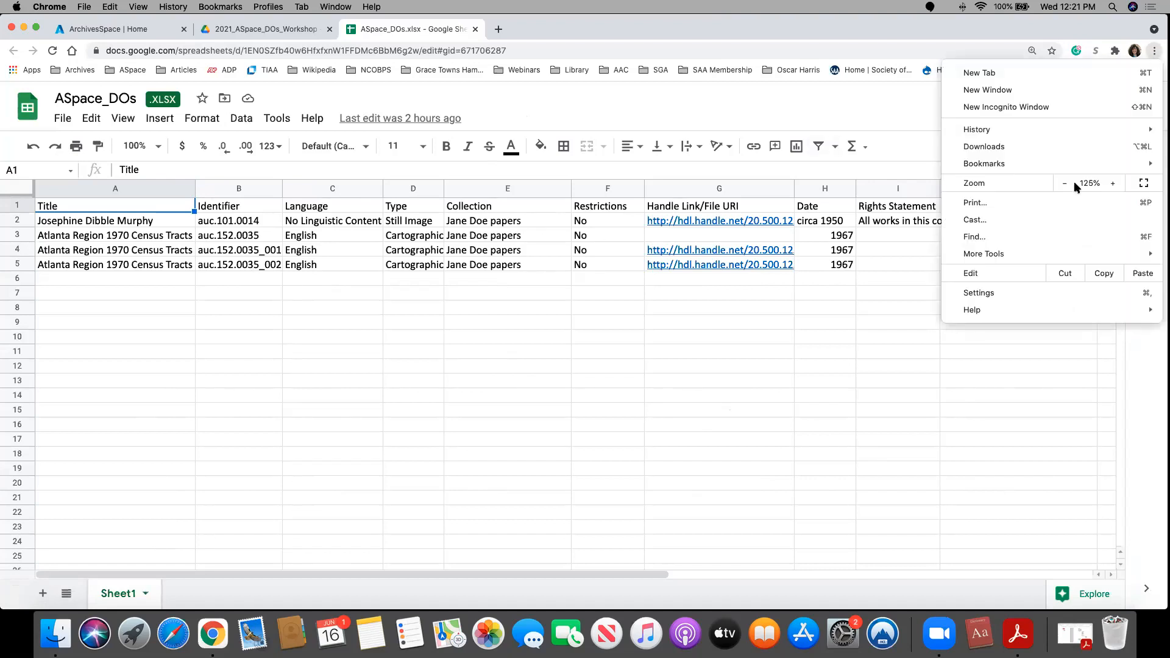
click(1113, 183)
click(633, 392)
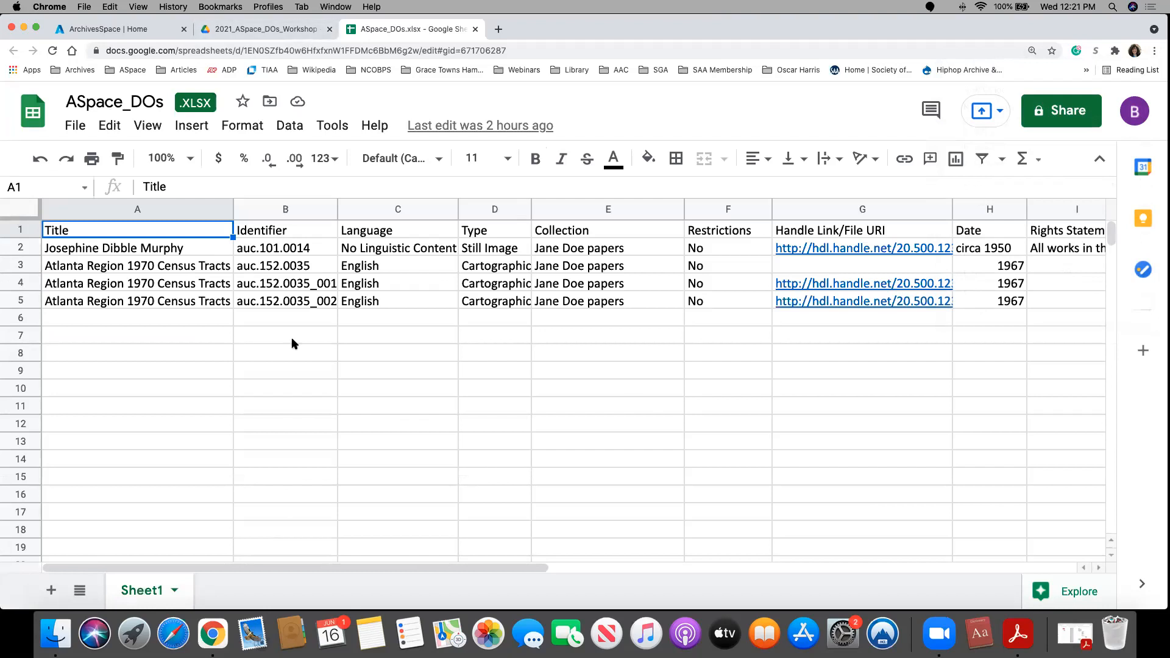
Step: Switch to ArchivesSpace and start a new digital object record
click(120, 32)
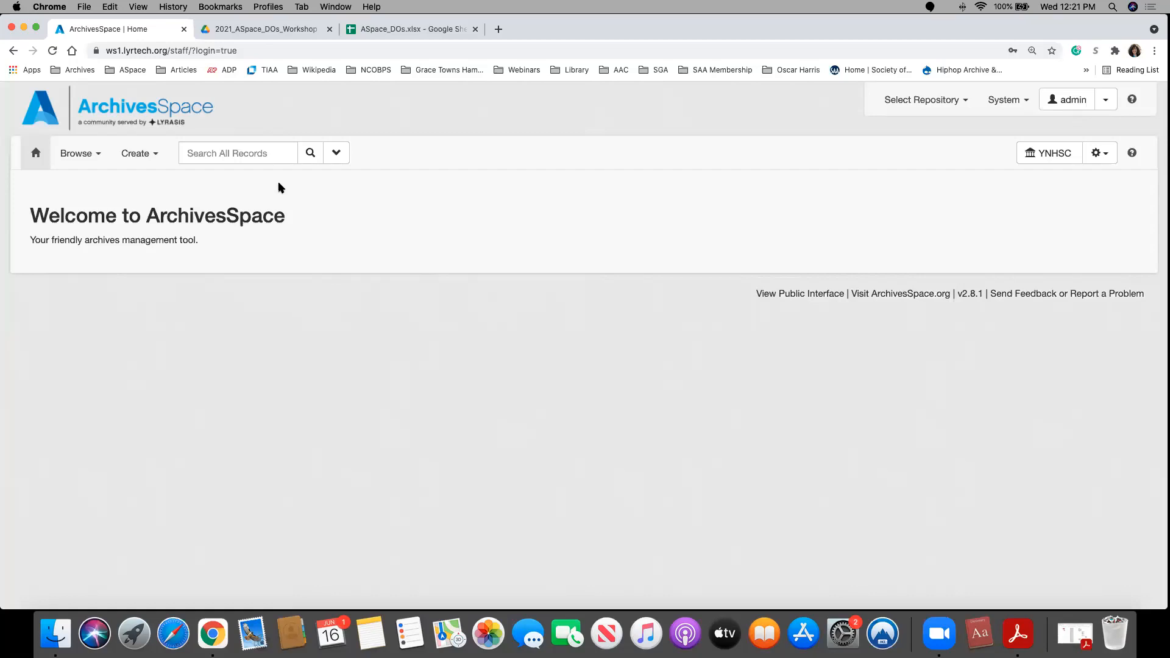
click(130, 156)
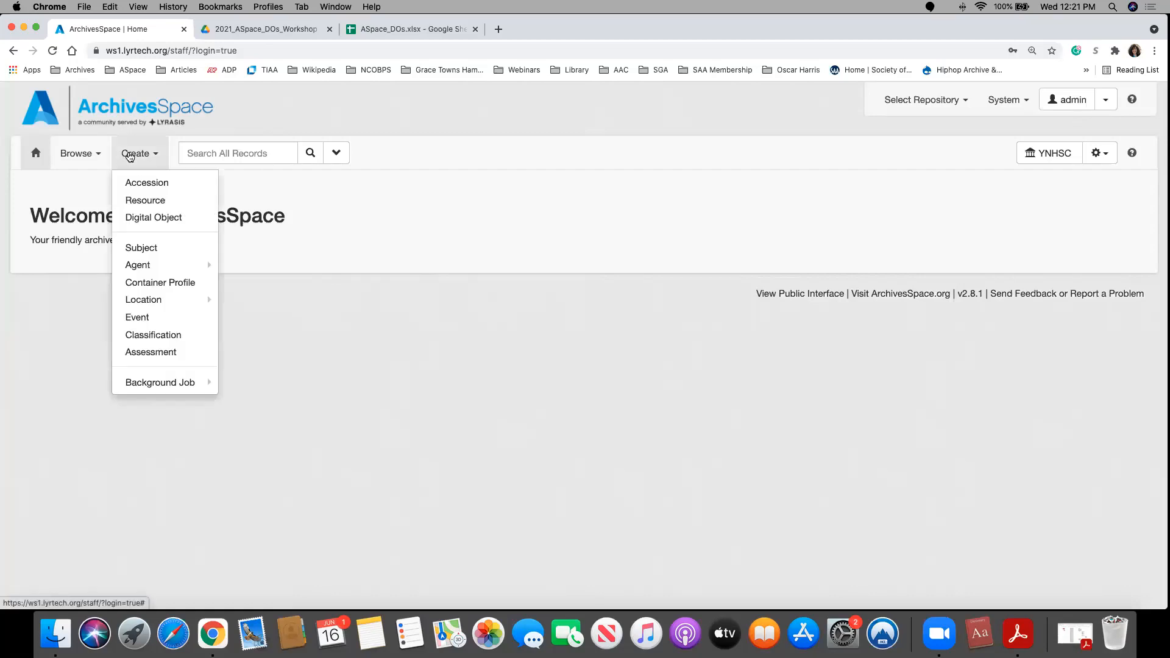
click(149, 217)
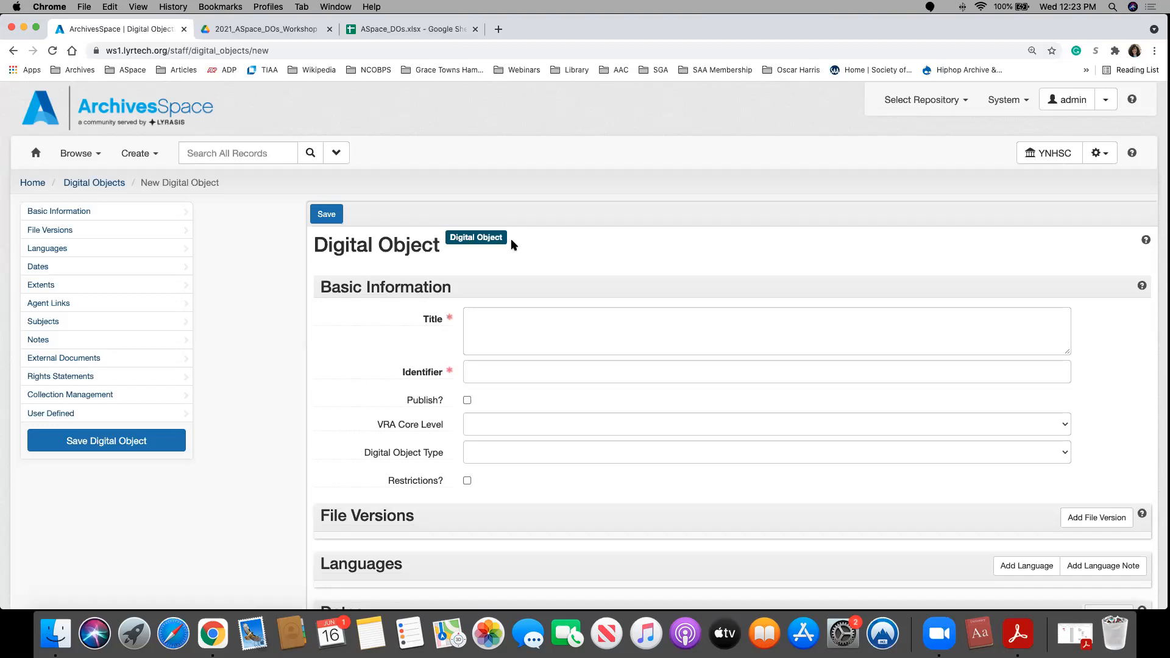
Step: Copy the title in row 2 of the ASpace_DOs spreadsheet into the new digital object's Title field
click(482, 374)
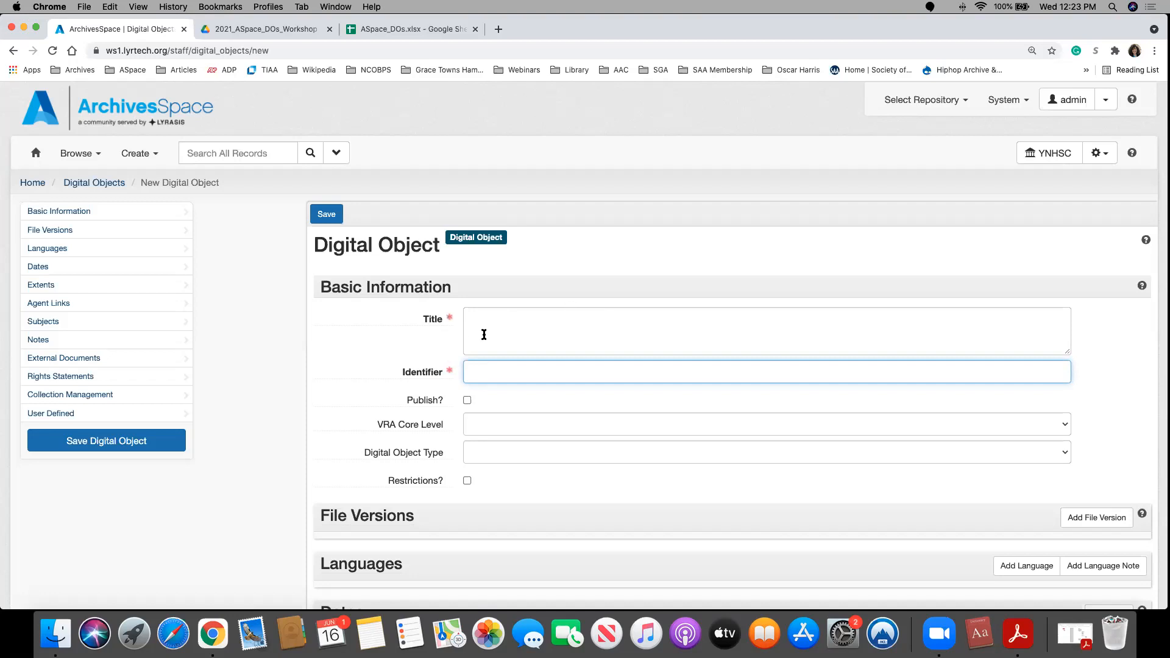
click(511, 332)
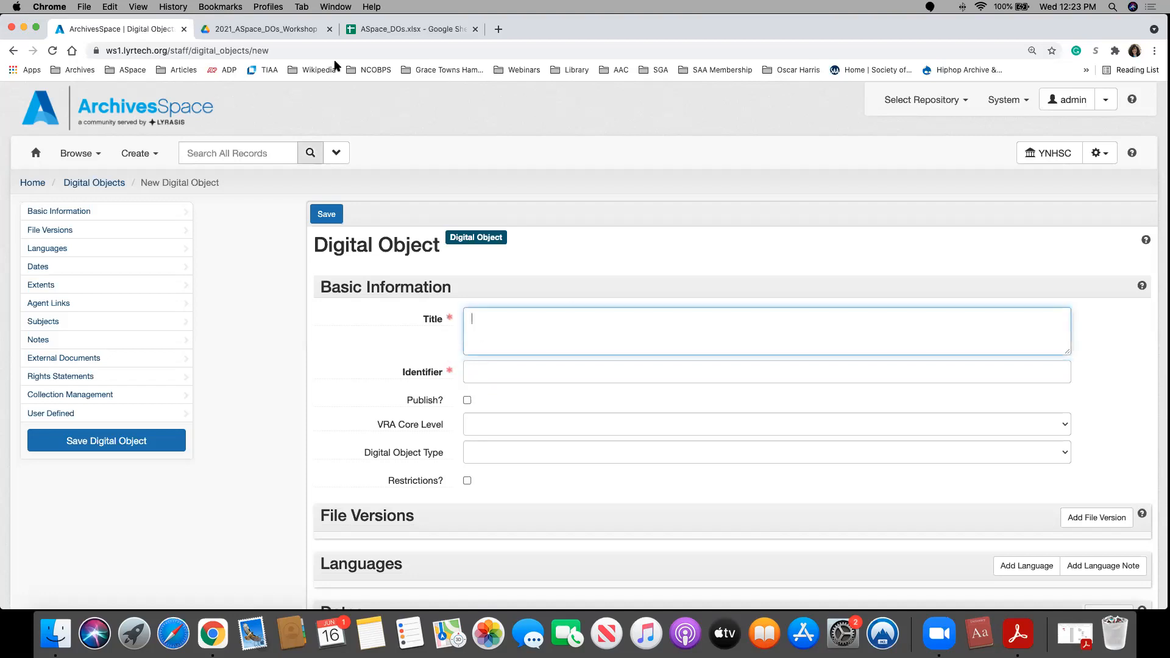
click(411, 33)
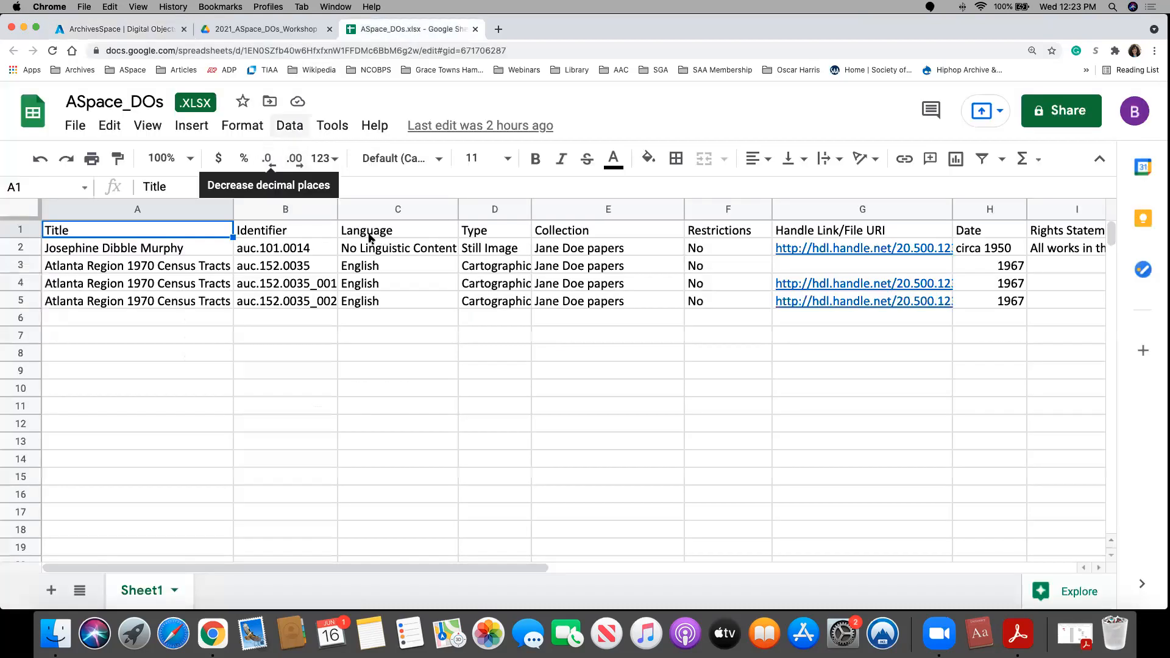
click(172, 248)
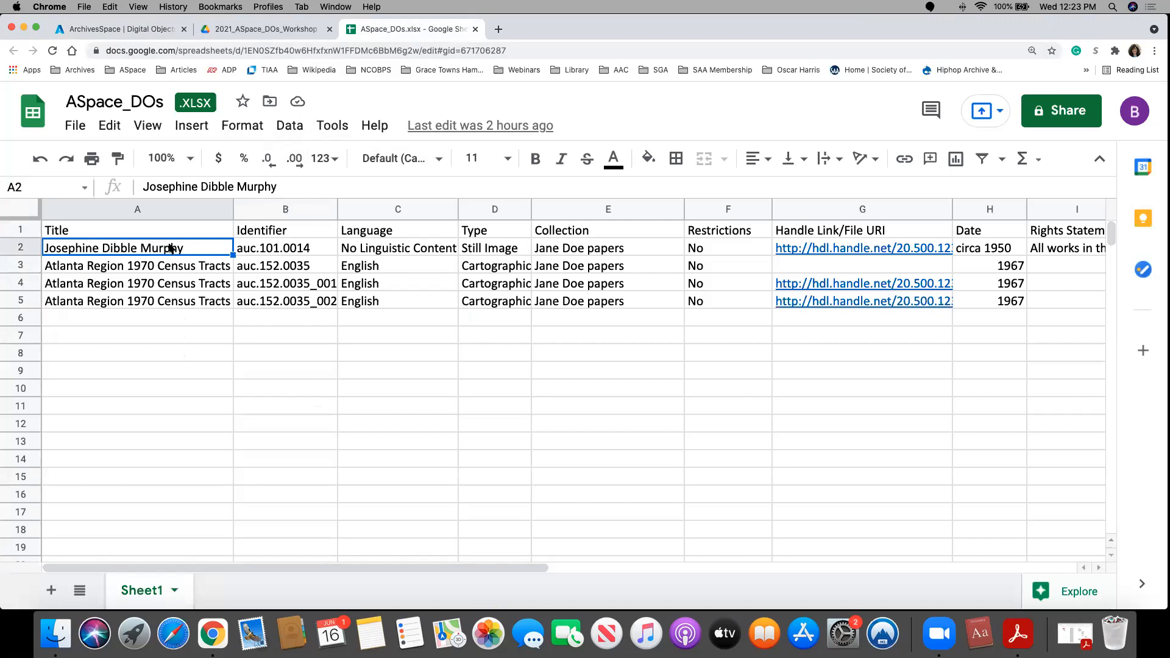
right_click(136, 254)
click(183, 183)
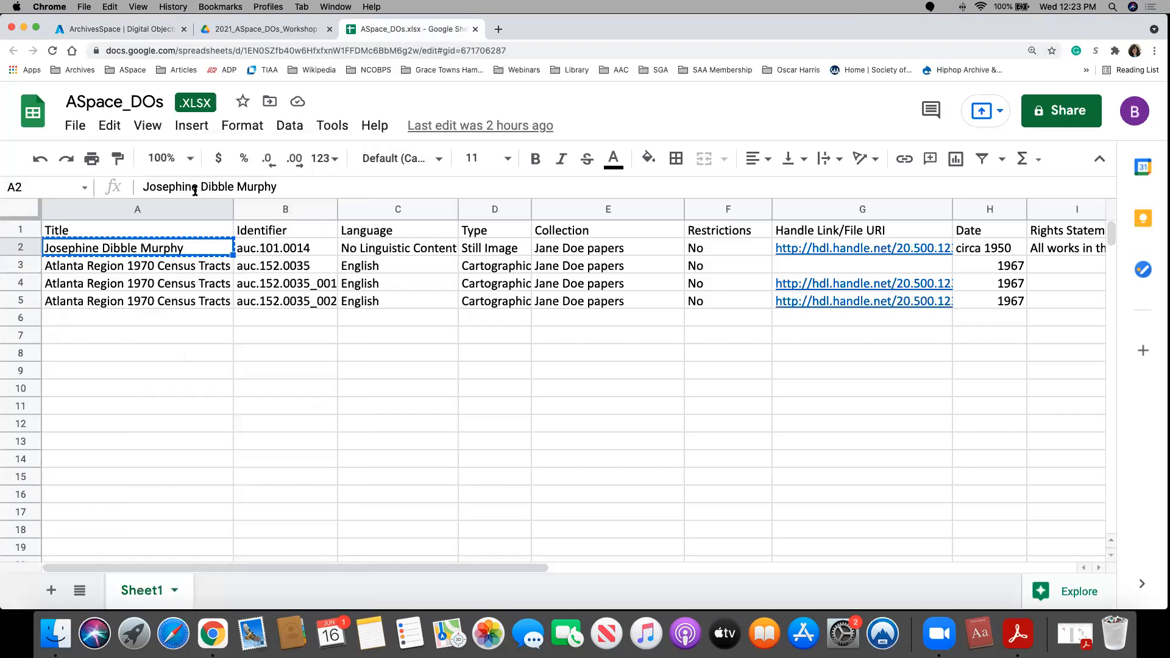
click(101, 30)
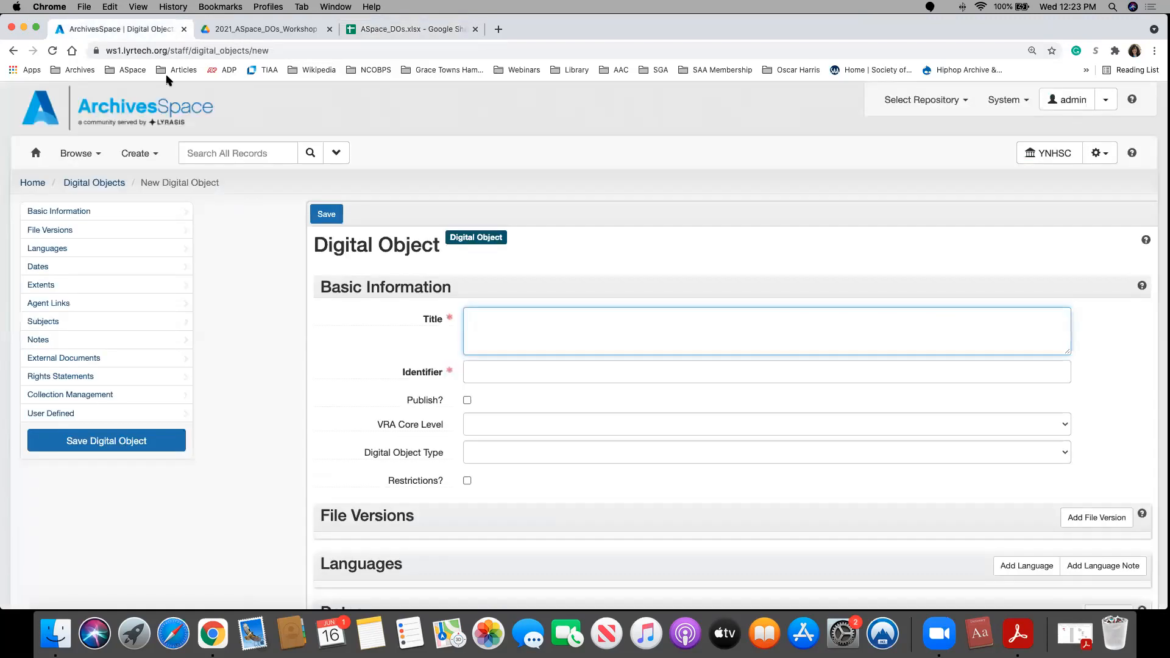
right_click(472, 321)
click(520, 403)
Step: Copy the identifier auc.101.0014 from row 2 of the ASpace_DOs spreadsheet into the digital object's Identifier field
click(489, 373)
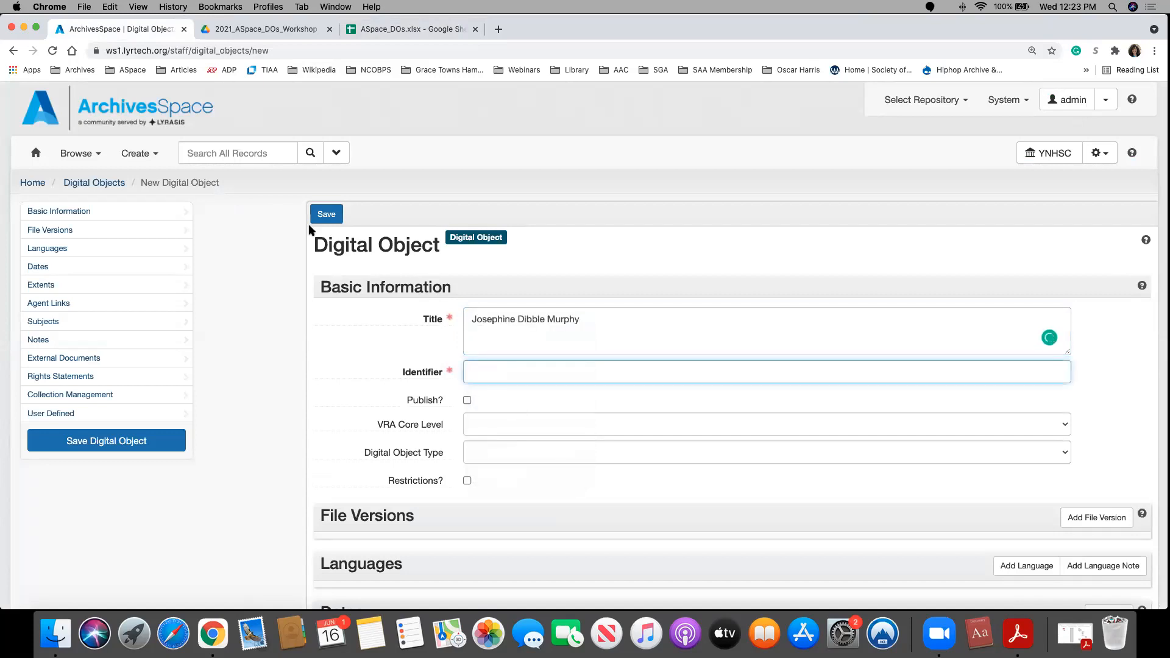
click(368, 31)
click(257, 245)
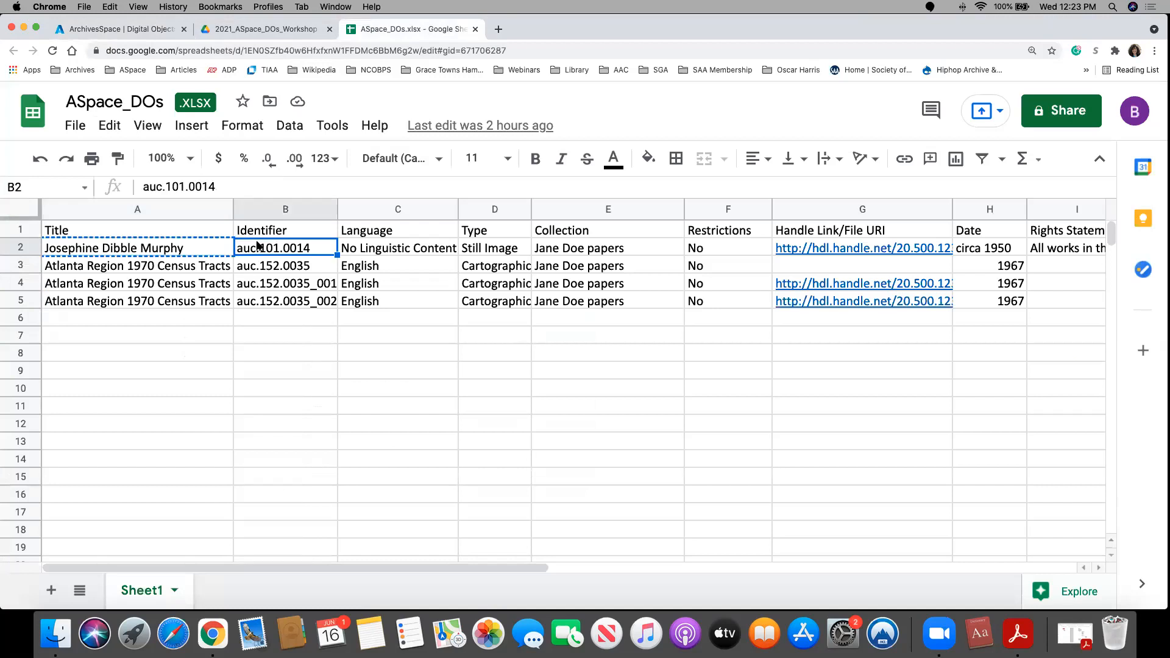
right_click(258, 245)
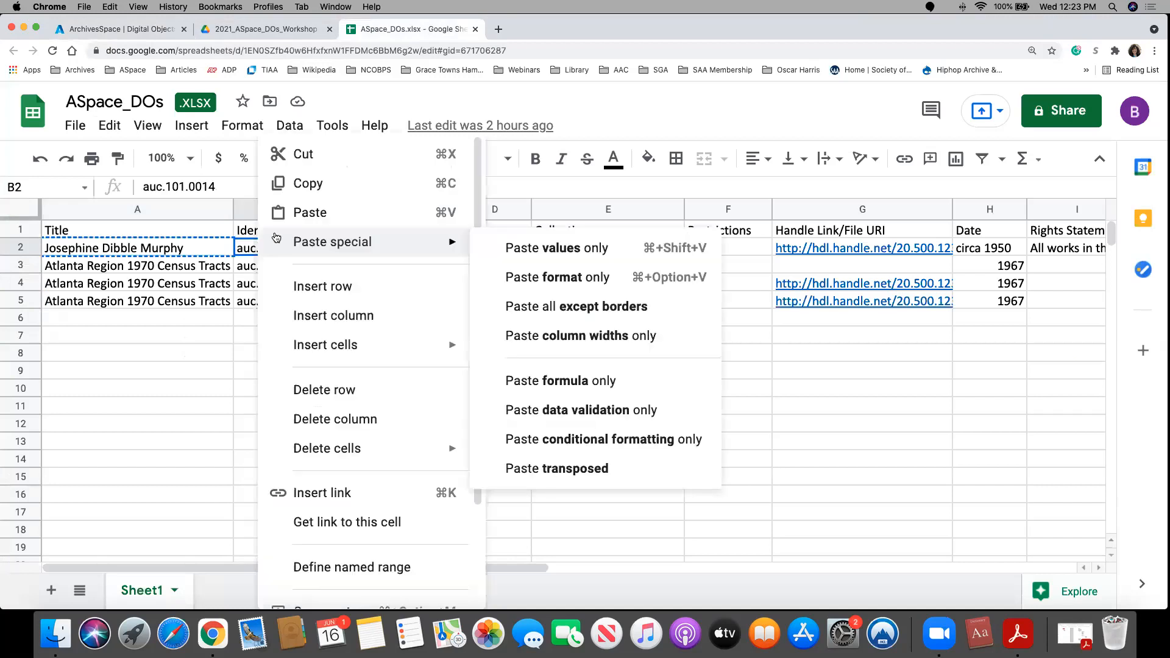
click(339, 181)
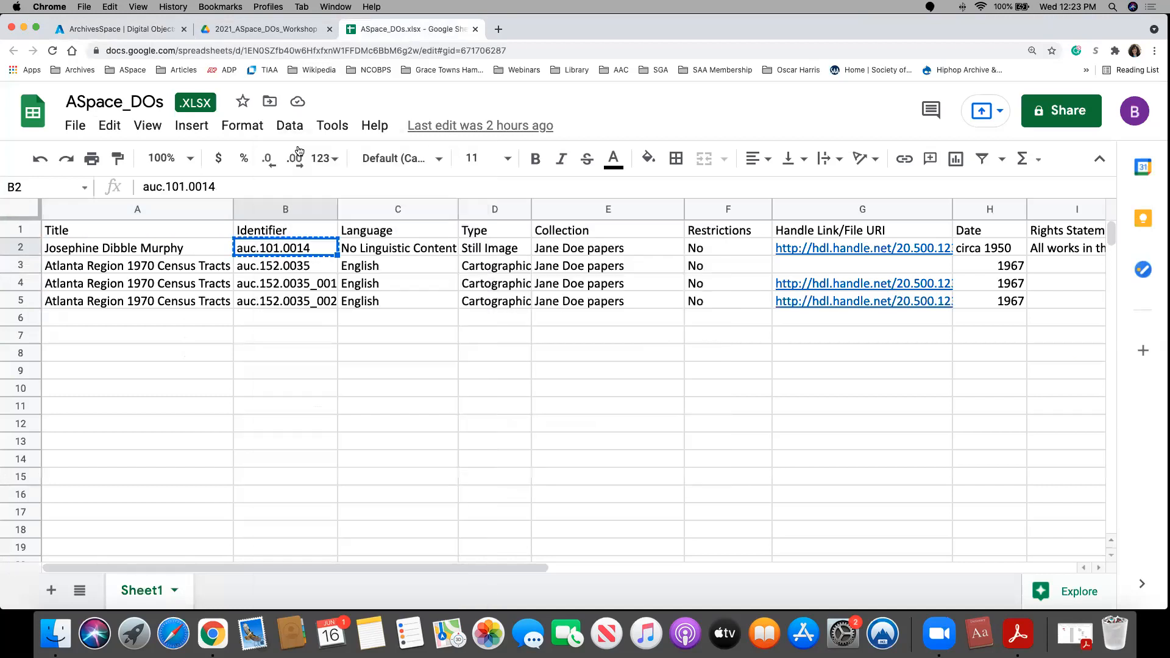
click(130, 30)
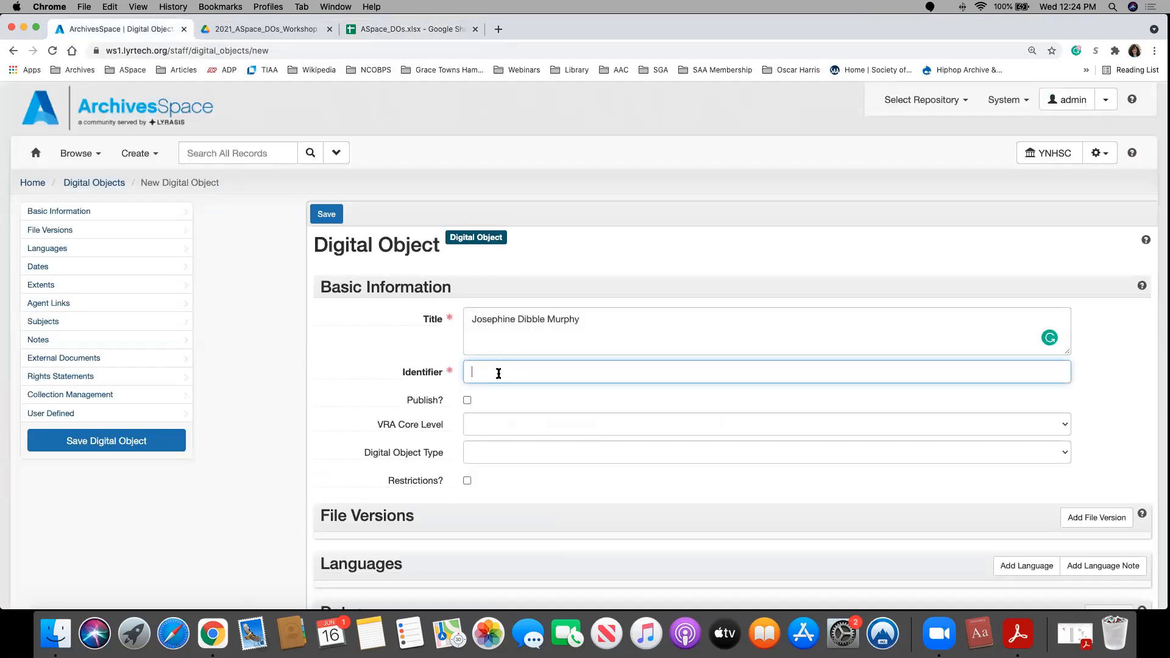
key(super+v)
Step: View the available VRA Core Level options without selecting one
click(475, 421)
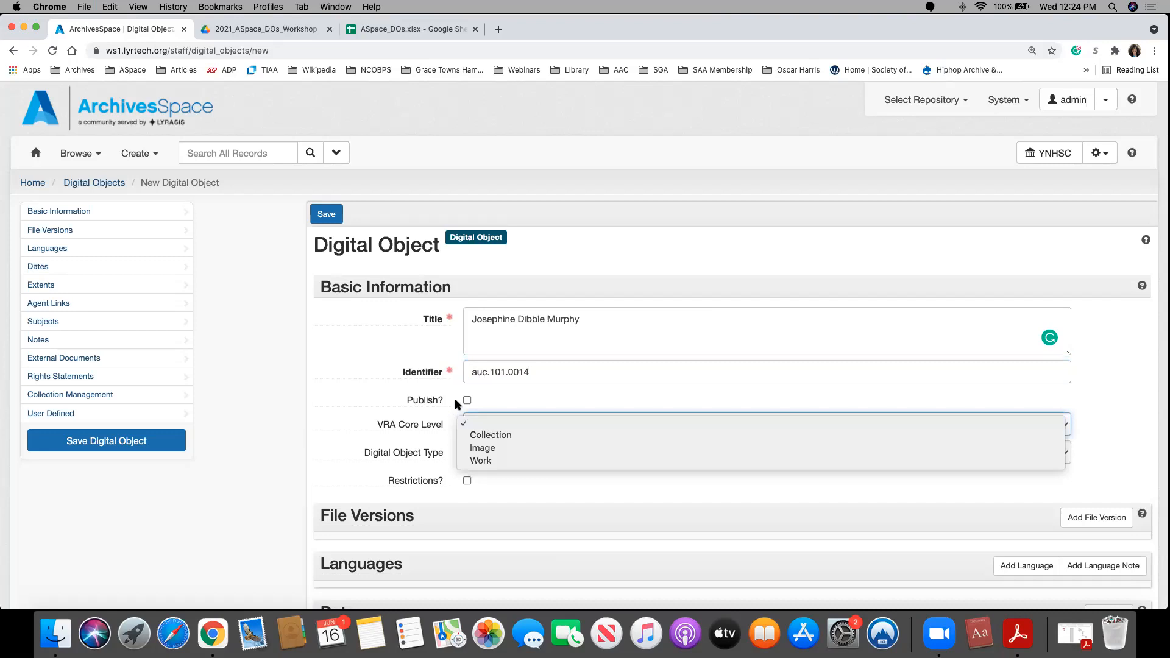
click(455, 400)
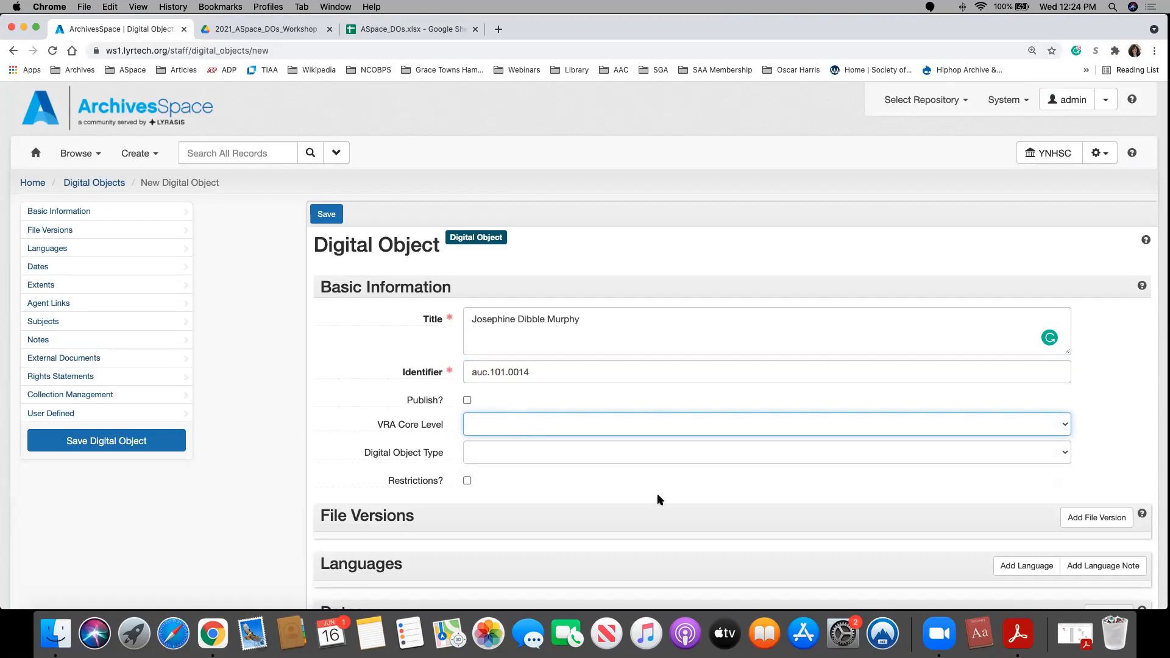
click(605, 425)
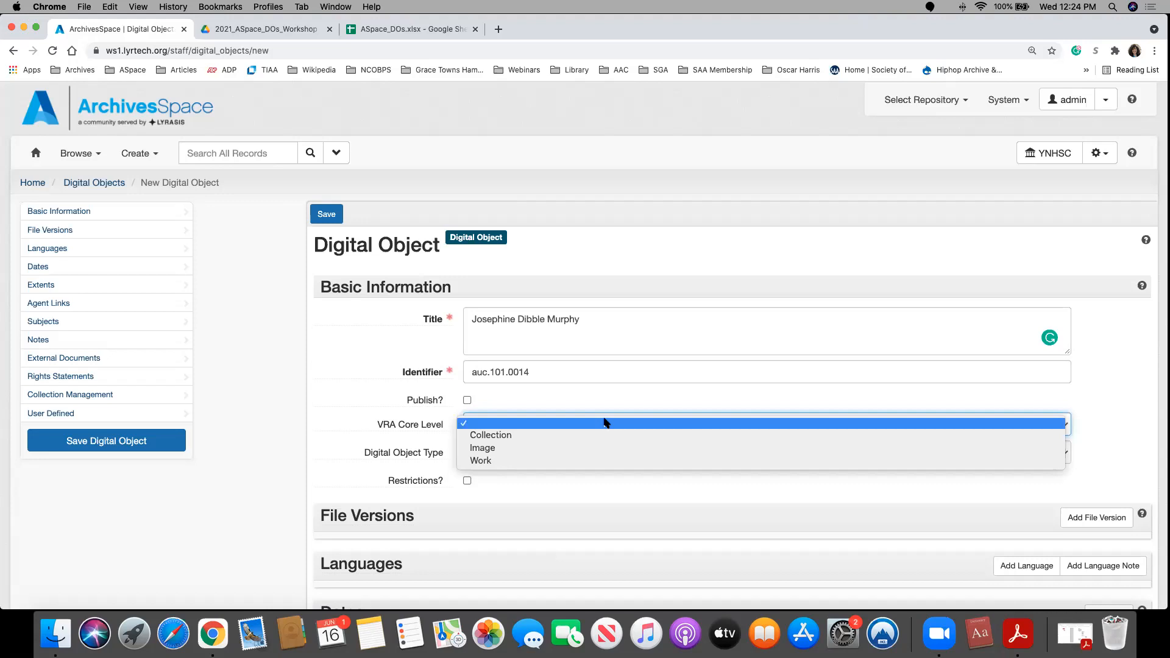
click(559, 399)
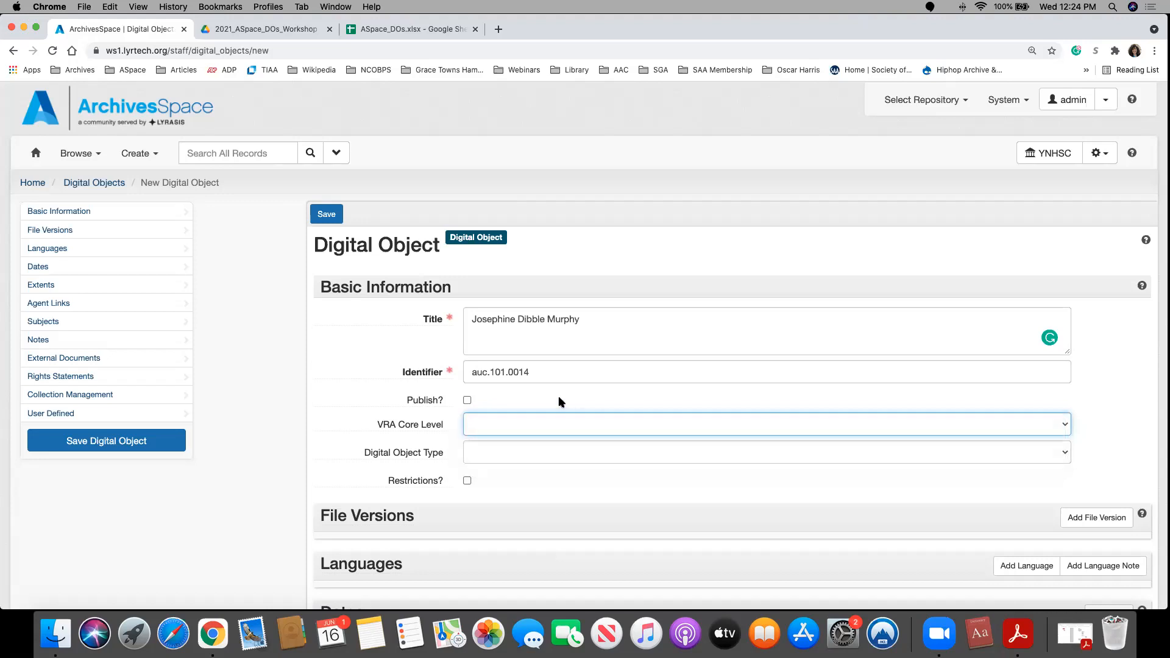
Step: Set the Digital Object Type to Still Image and review the form's remaining sections down to External Documents
click(490, 454)
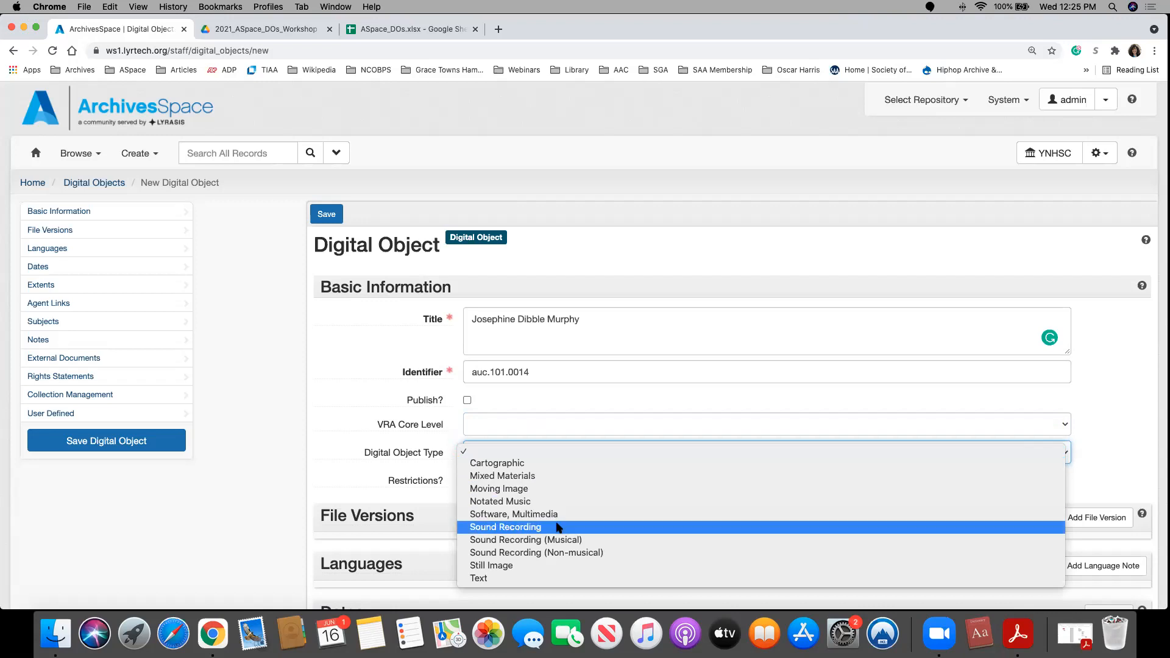
click(518, 571)
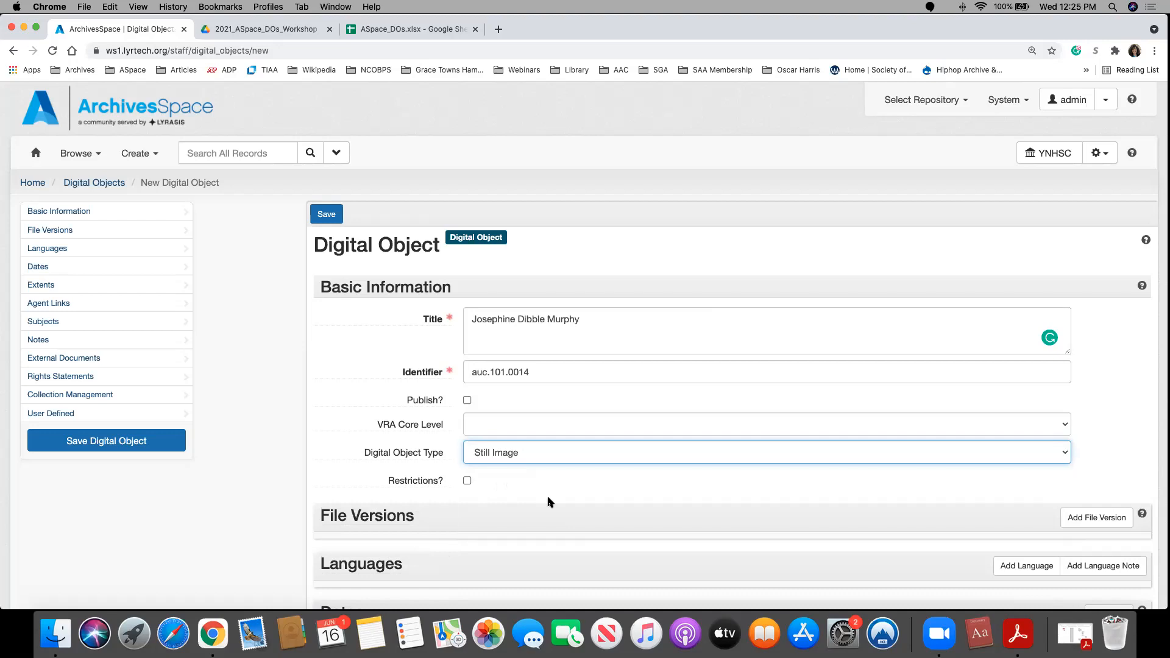
scroll(548, 502, down, 2)
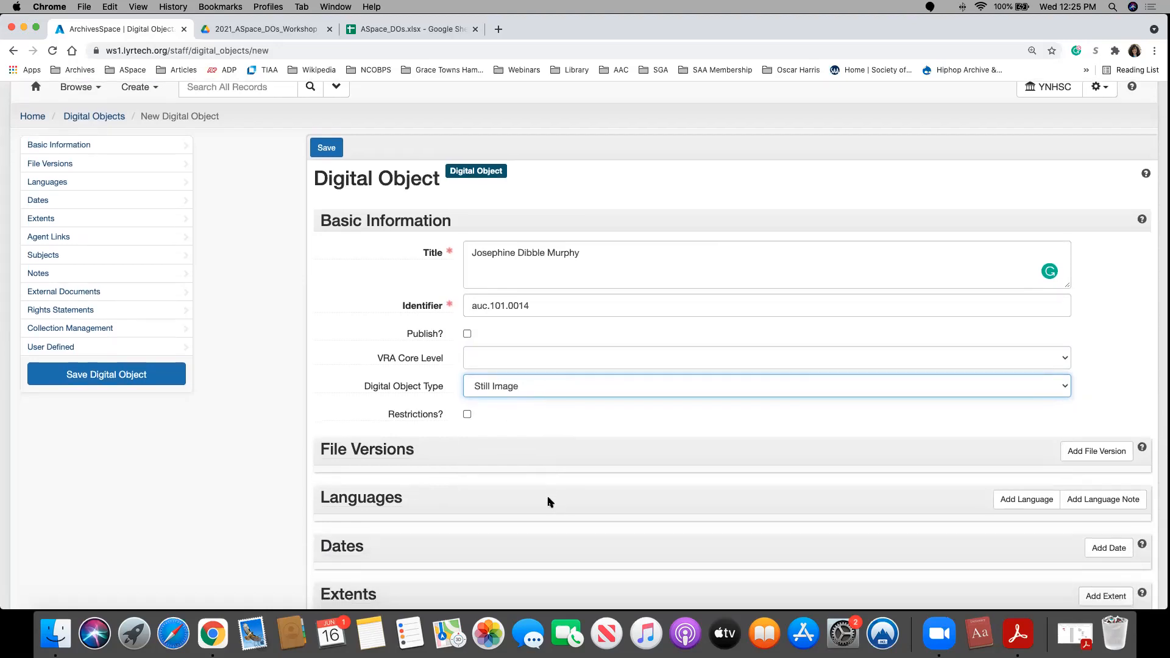
scroll(548, 502, down, 3)
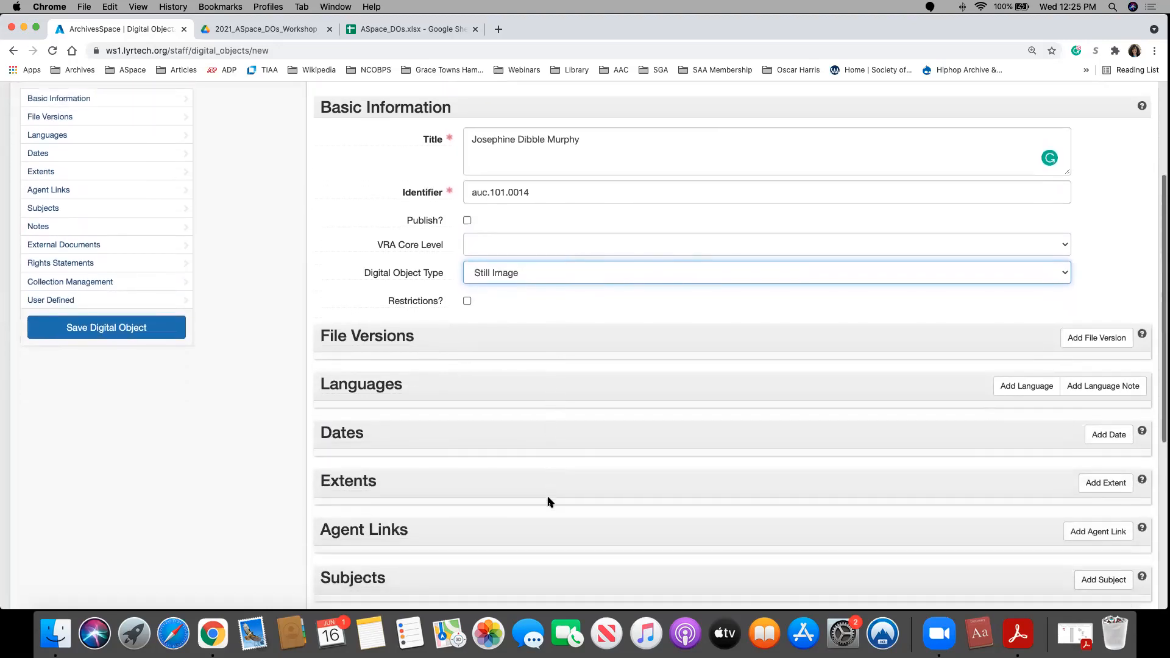
scroll(548, 502, down, 2)
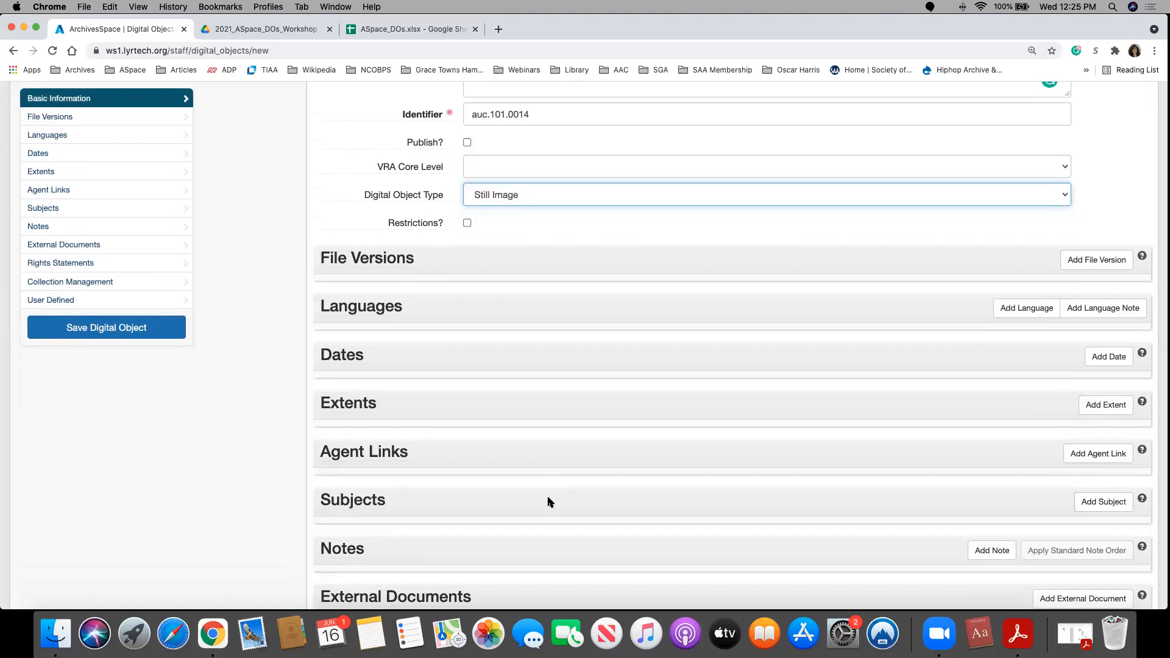
Step: Add a file version to the digital object record
click(1068, 263)
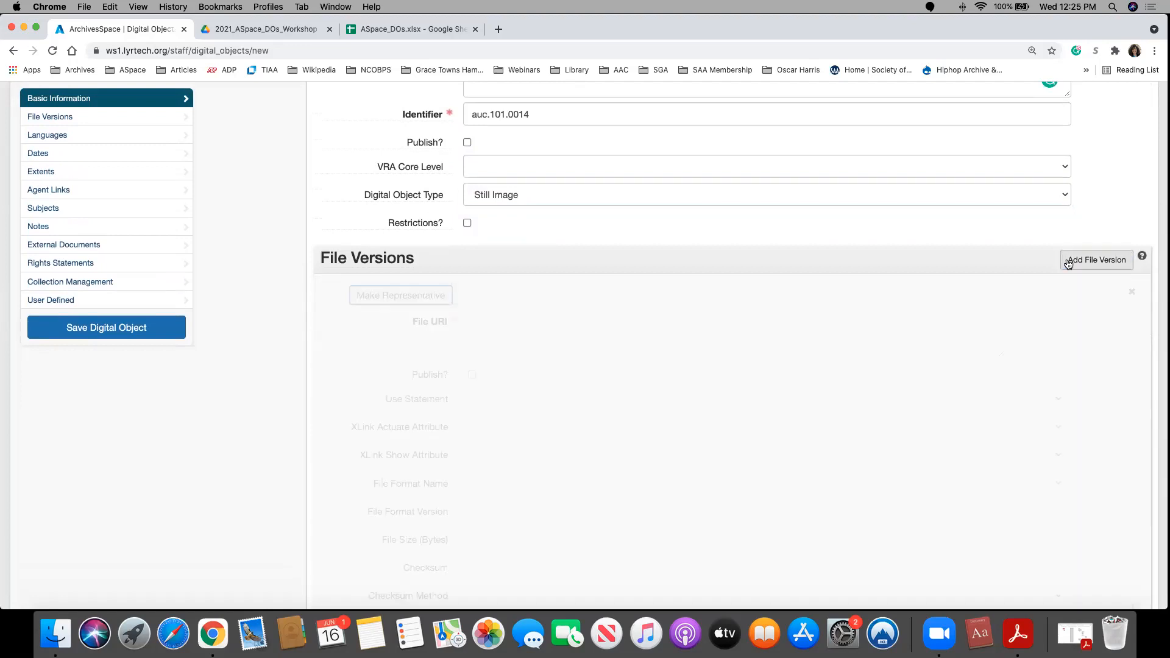
scroll(660, 353, down, 3)
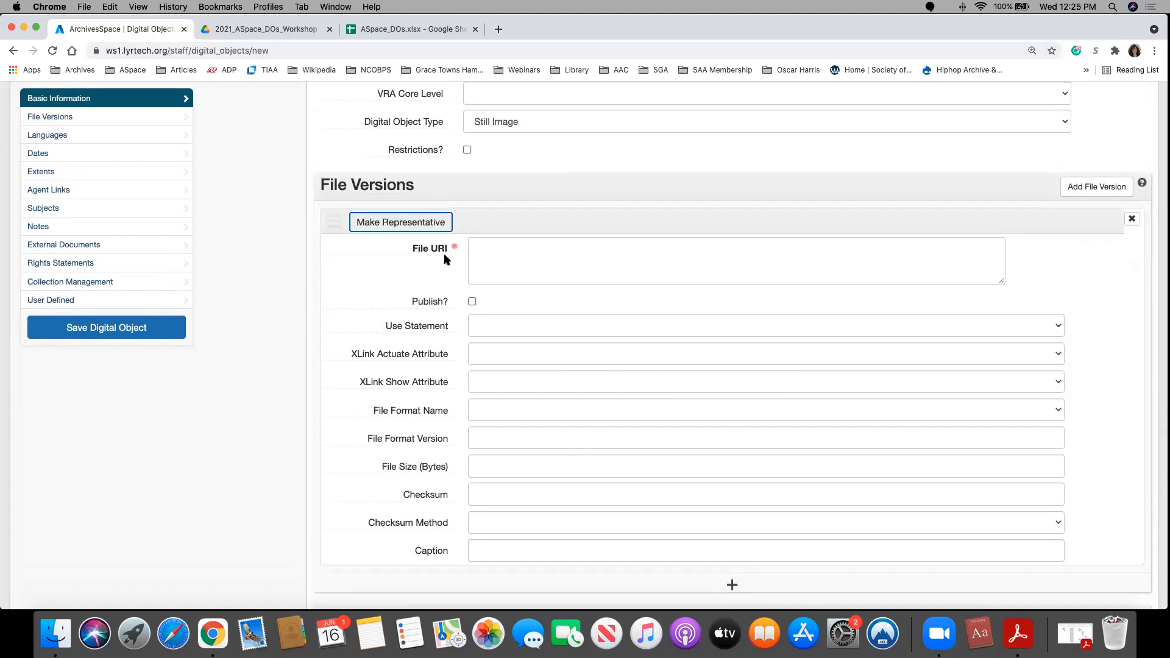
mouse_move(440, 252)
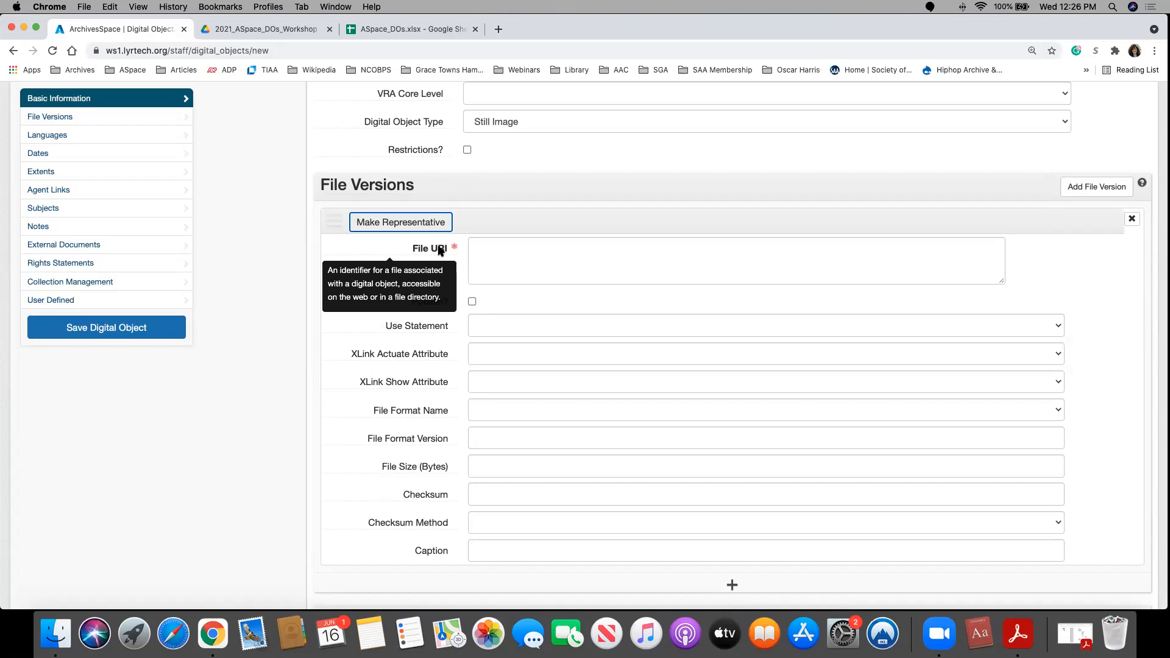
mouse_move(395, 296)
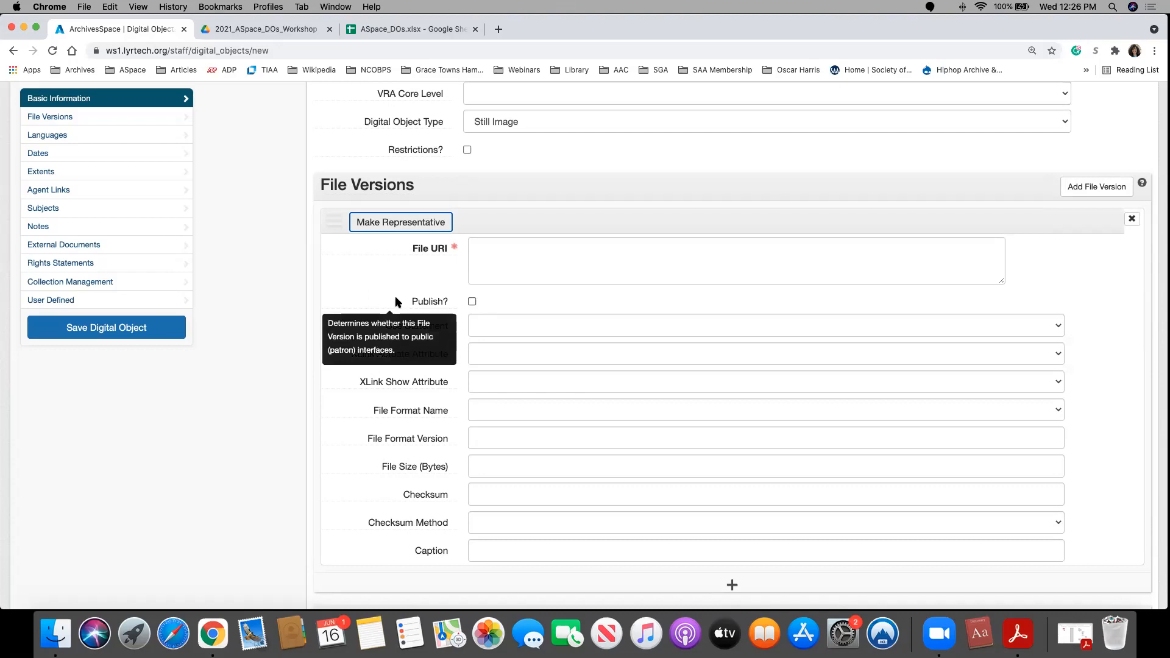
mouse_move(441, 311)
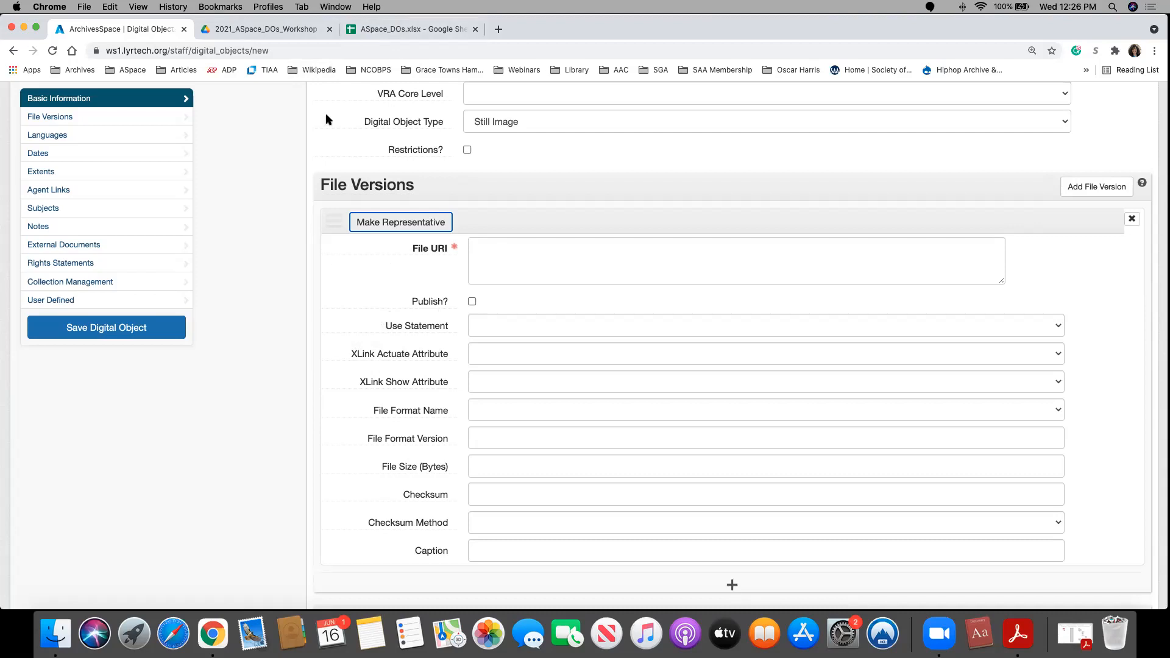
click(381, 32)
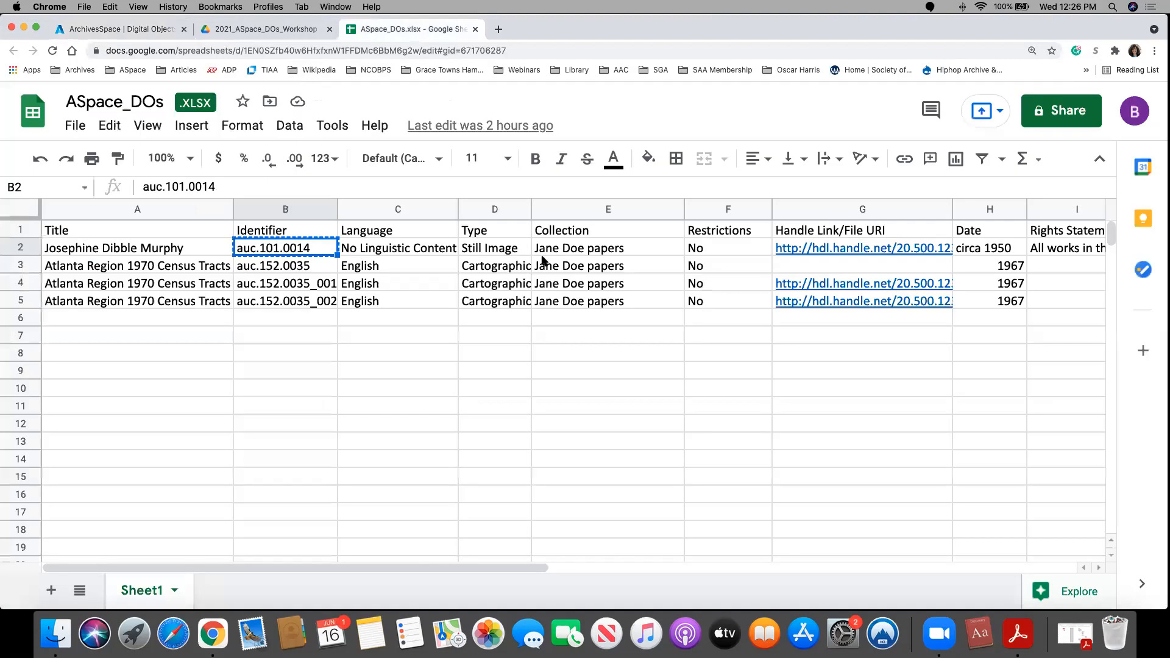
click(780, 250)
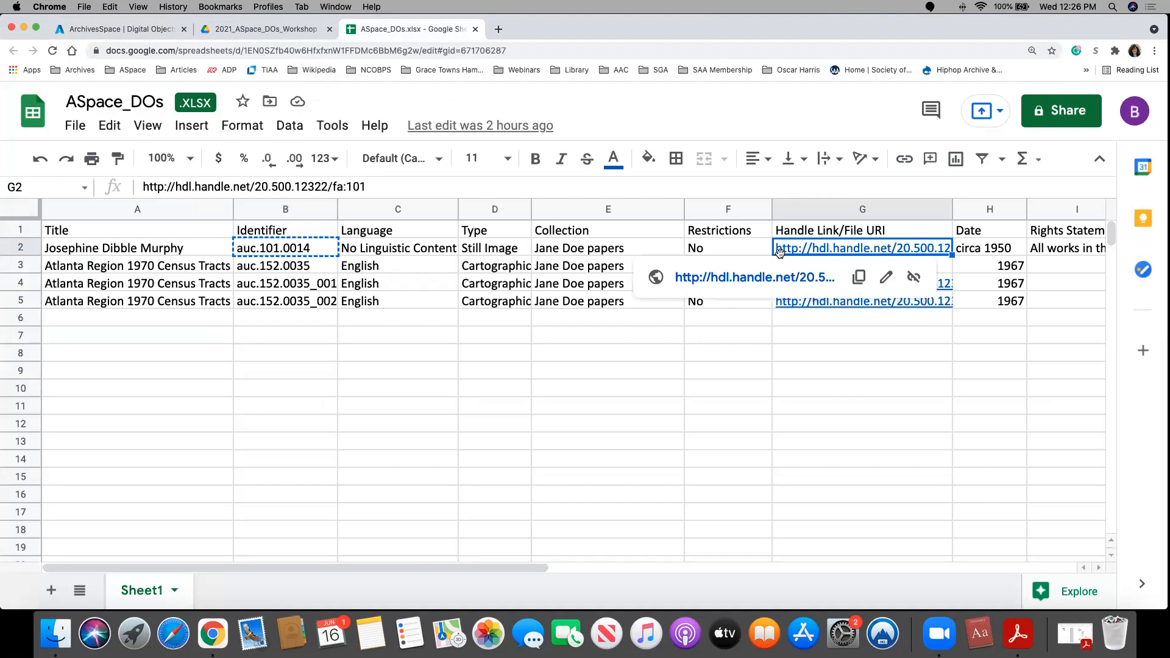
click(864, 278)
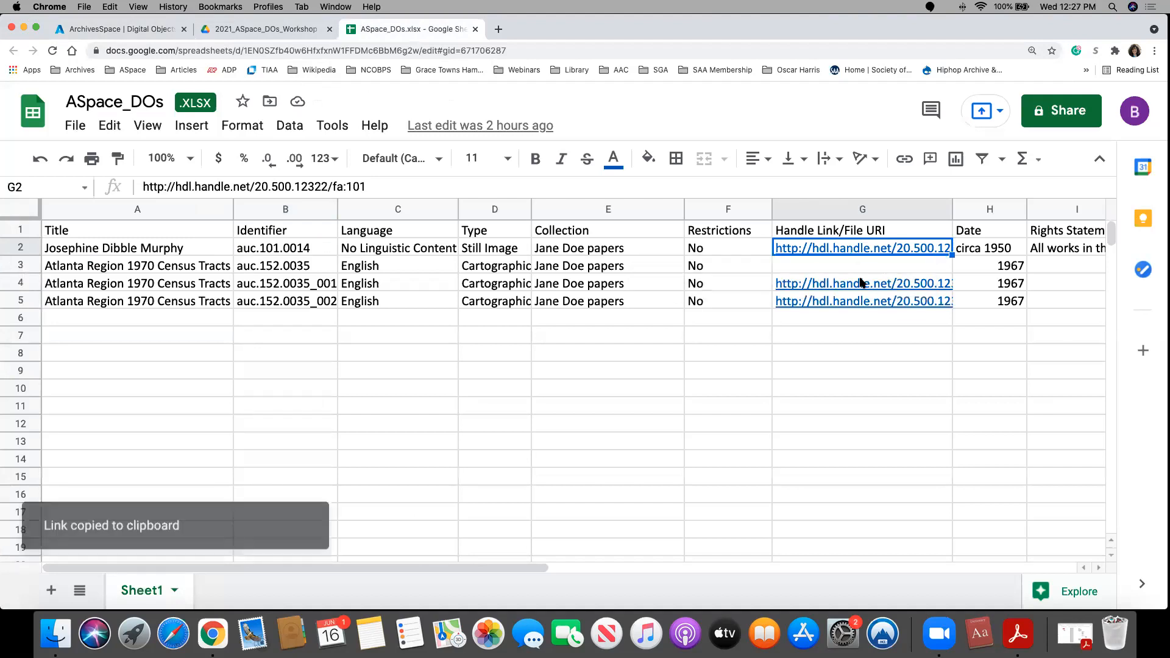
click(152, 29)
click(549, 270)
key(super+v)
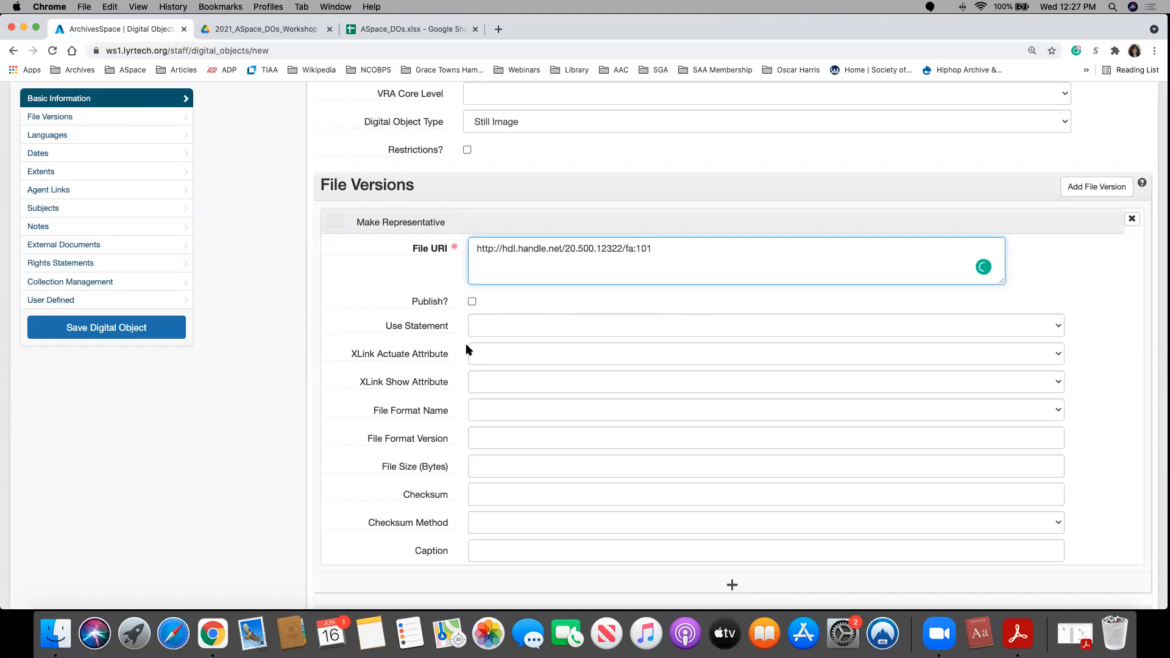
Step: View the available Use Statement options for the file version without selecting one
scroll(466, 349, down, 2)
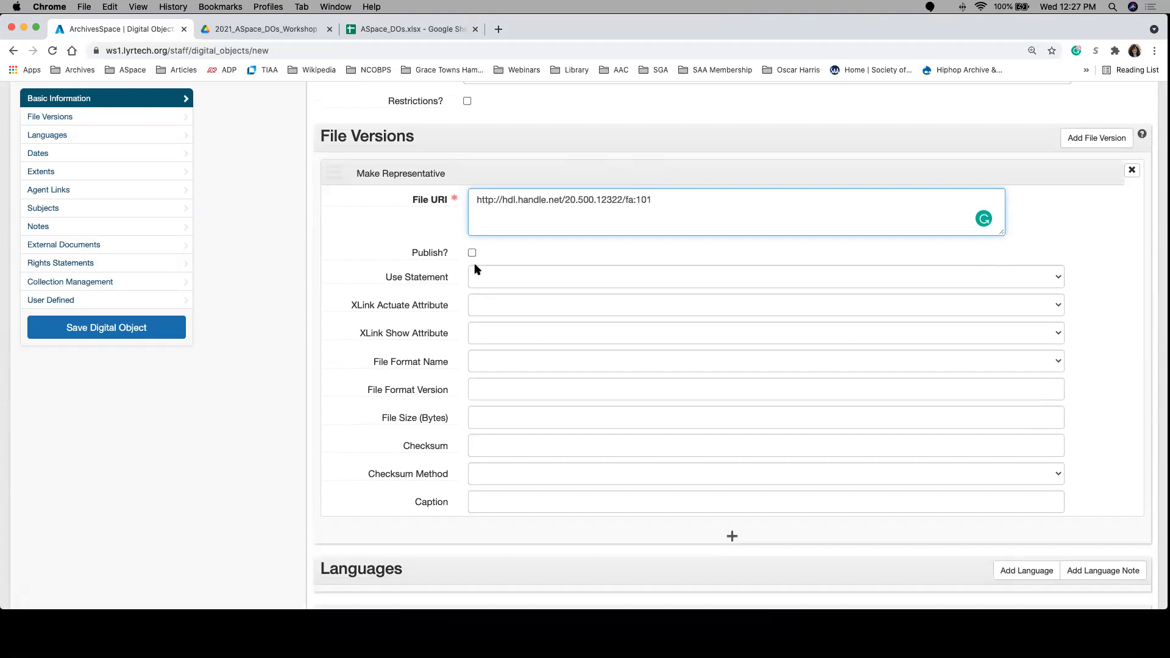
click(487, 278)
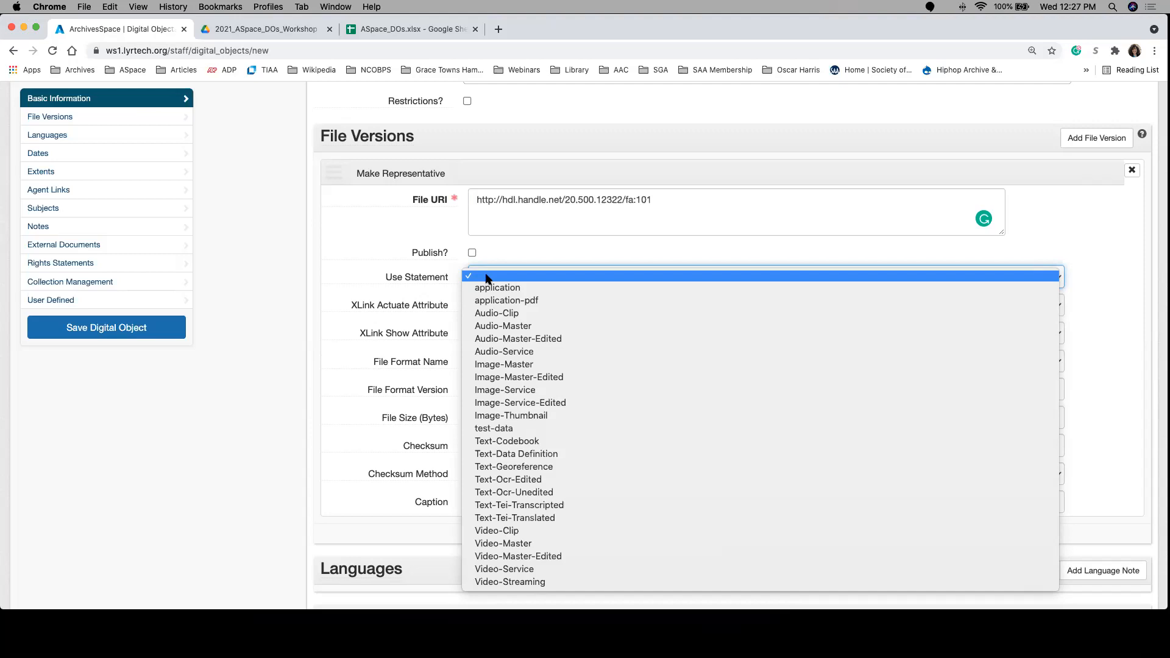
click(561, 232)
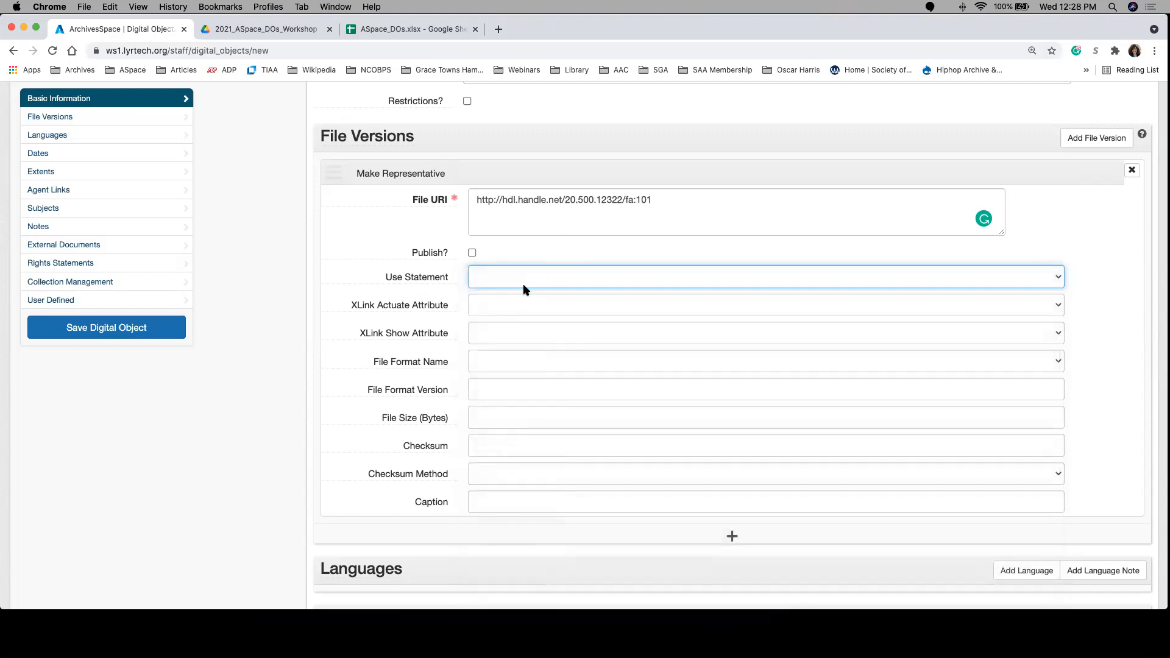
Step: Set the file version's XLink Actuate Attribute to onRequest and its XLink Show Attribute to new
click(505, 306)
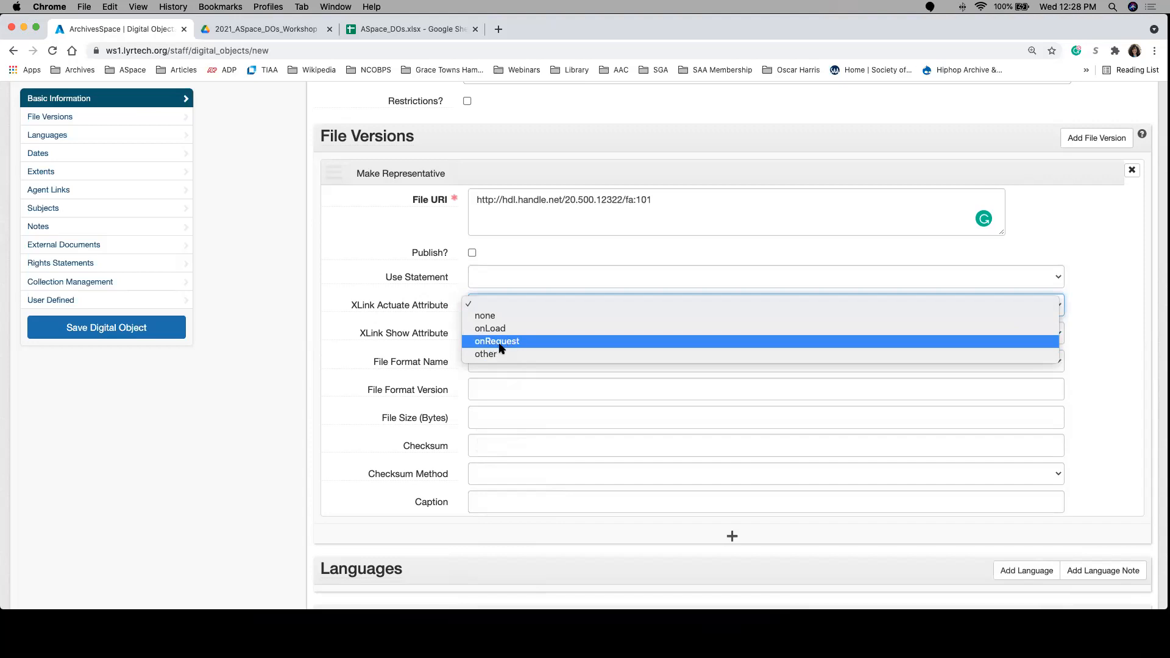
click(495, 329)
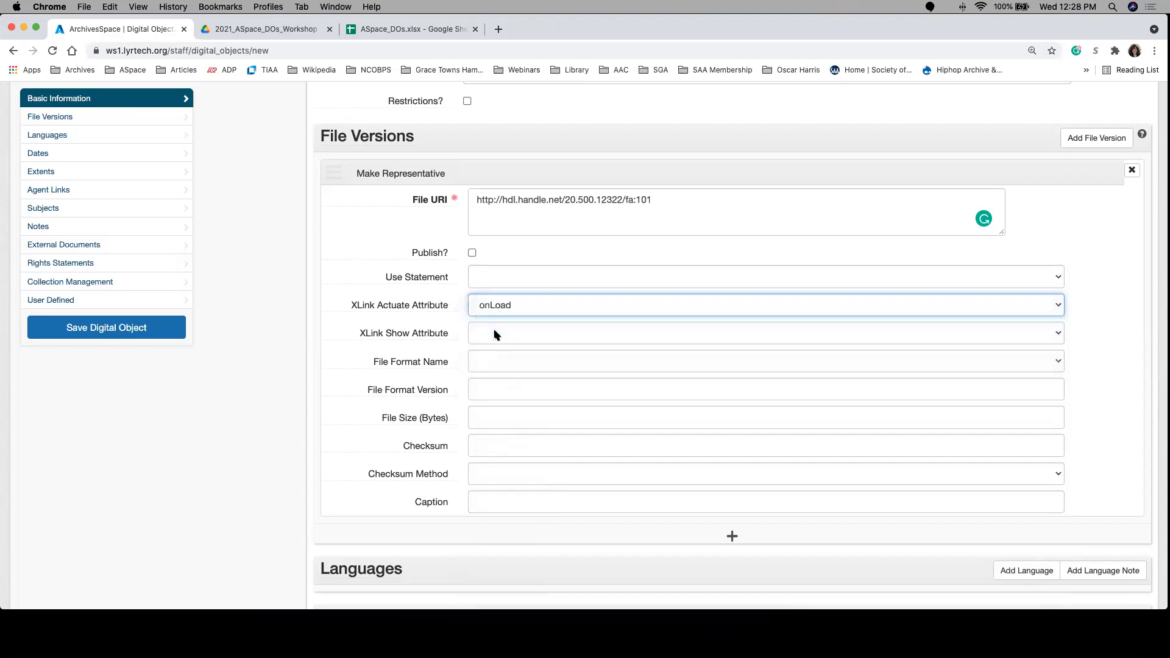
click(495, 334)
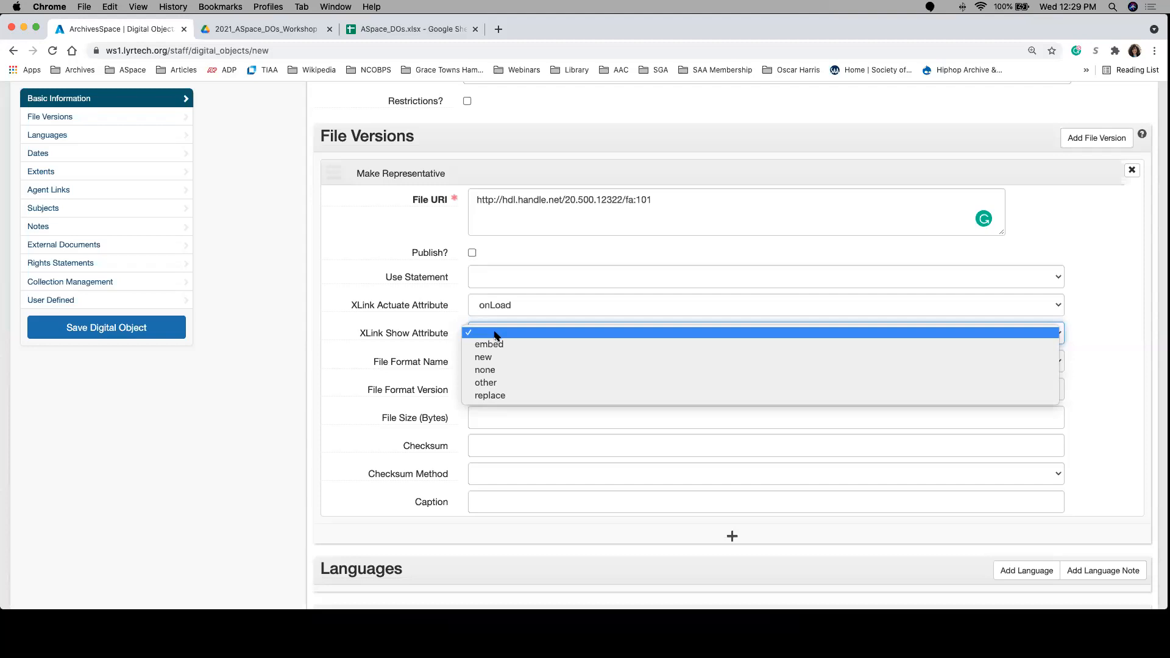
click(498, 359)
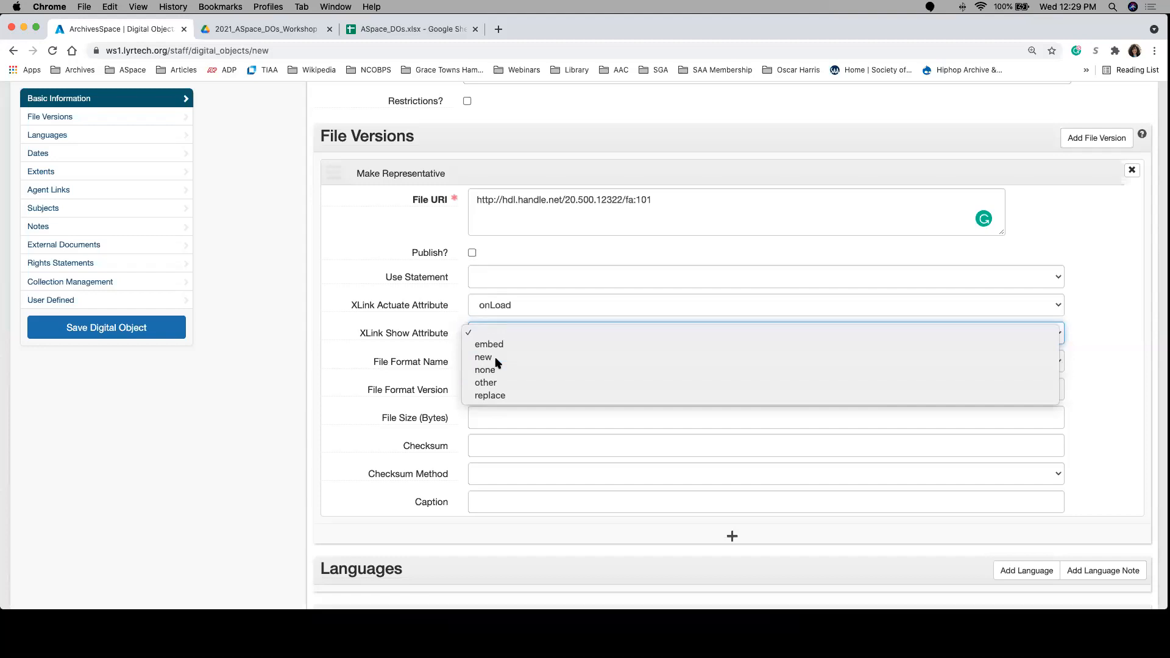
click(518, 303)
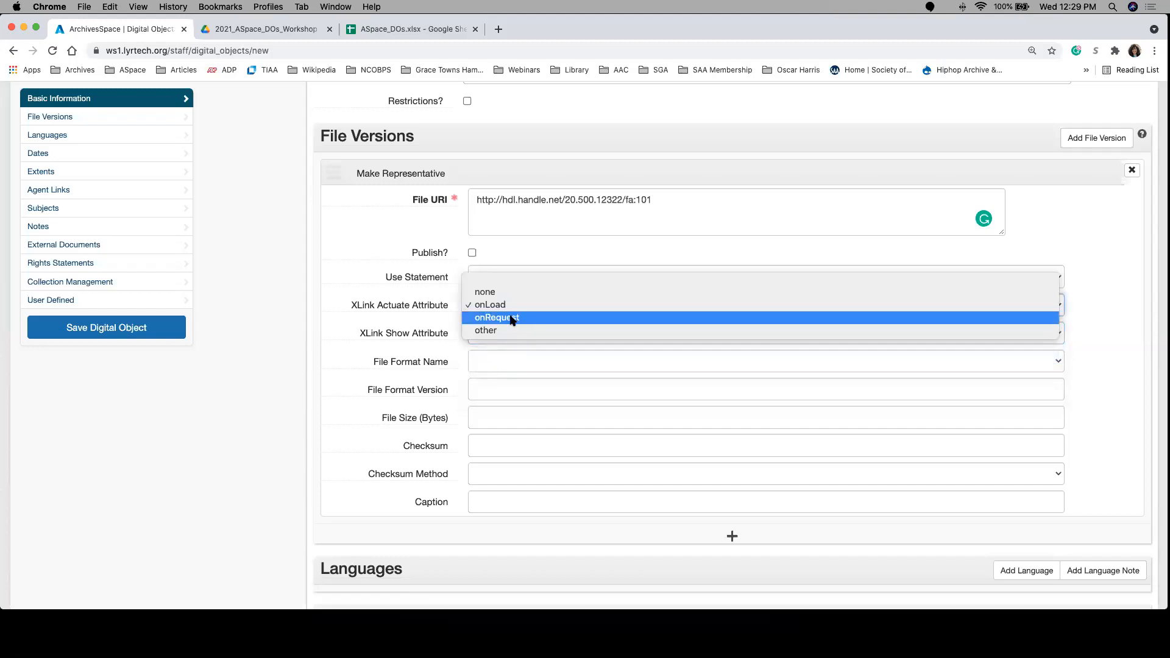
click(514, 317)
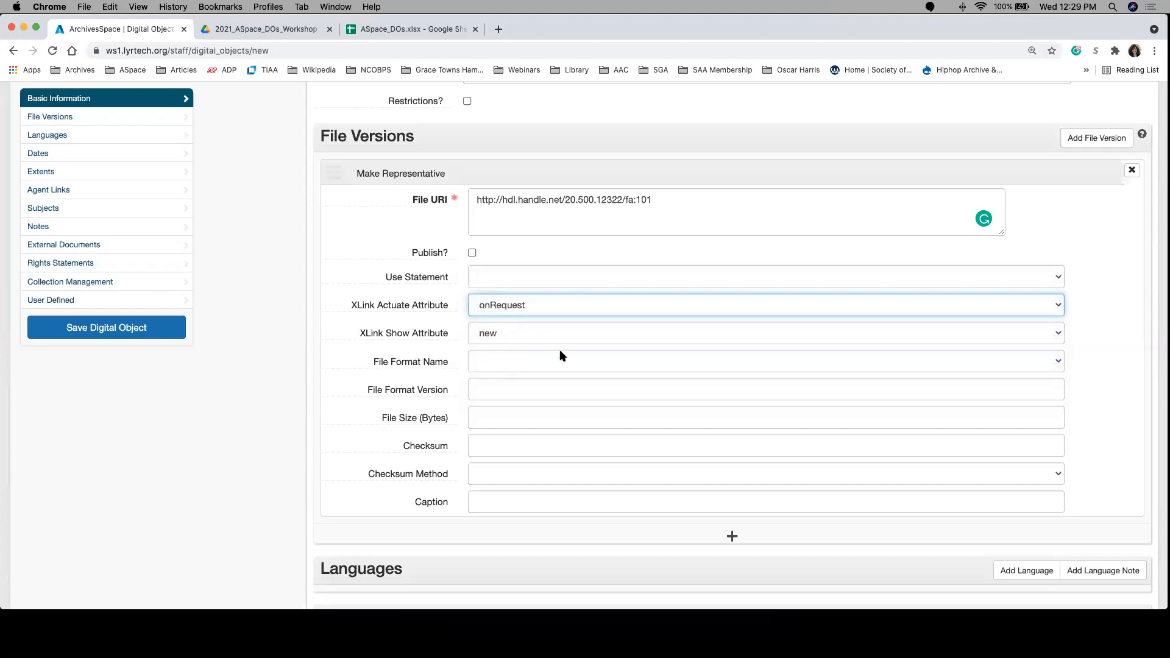
Step: Set the File Format Name to JPEG File Interchange Format and leave the File Format Version blank
click(514, 363)
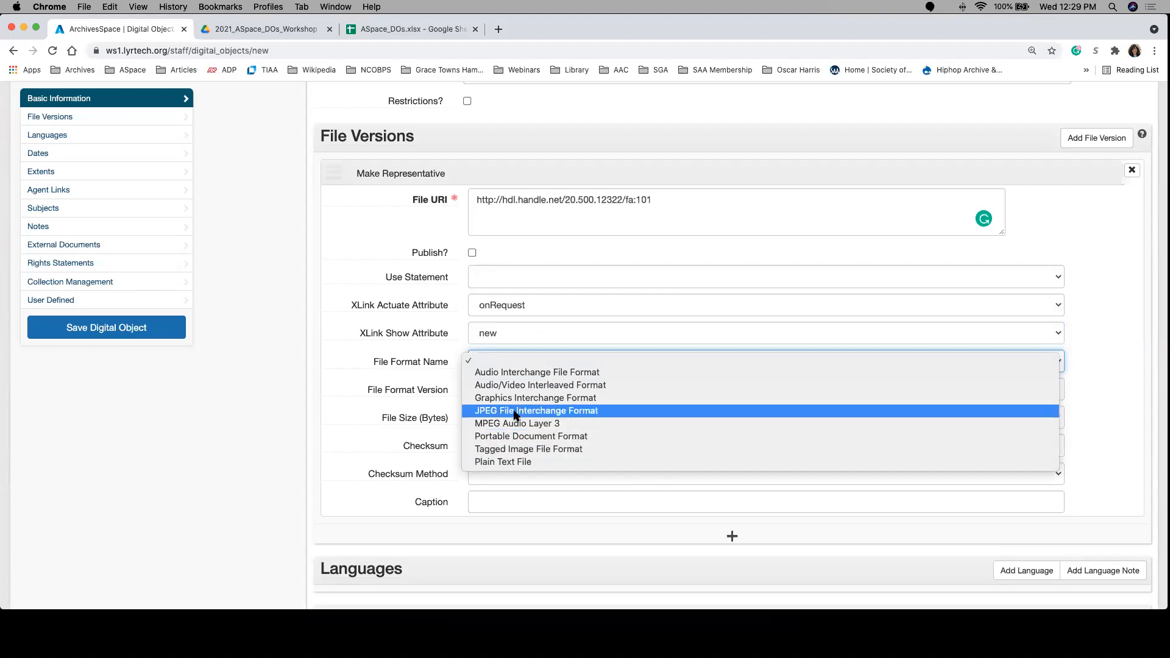
key(Escape)
click(505, 391)
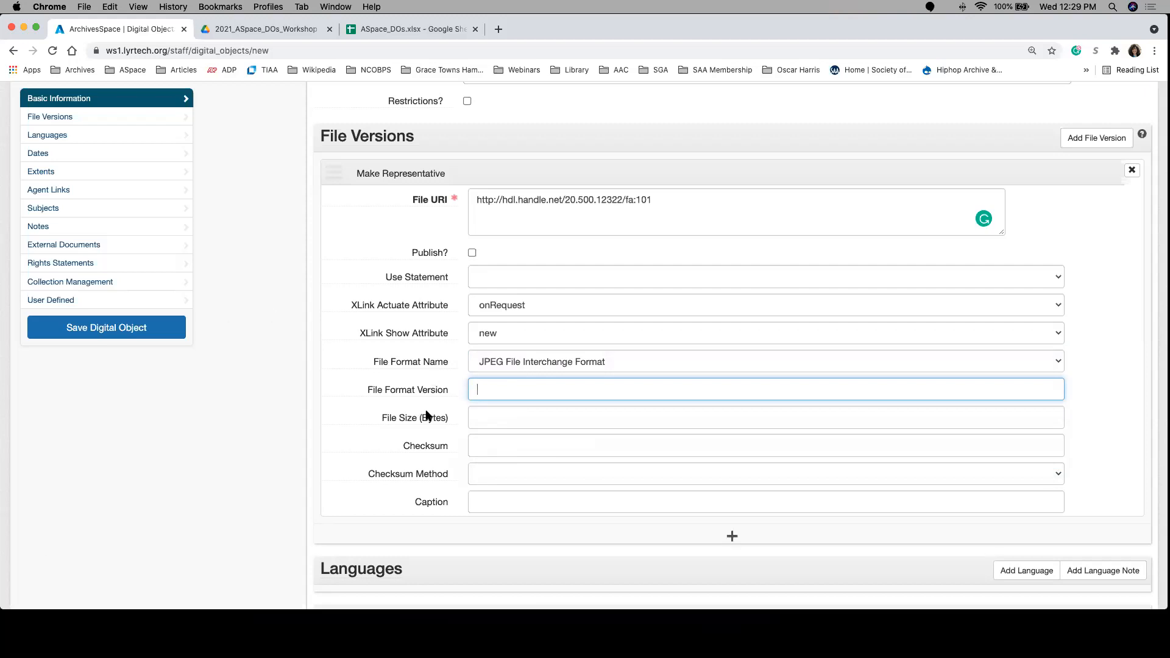
Step: View the available Checksum Method options without selecting one and leave the Caption empty
click(481, 474)
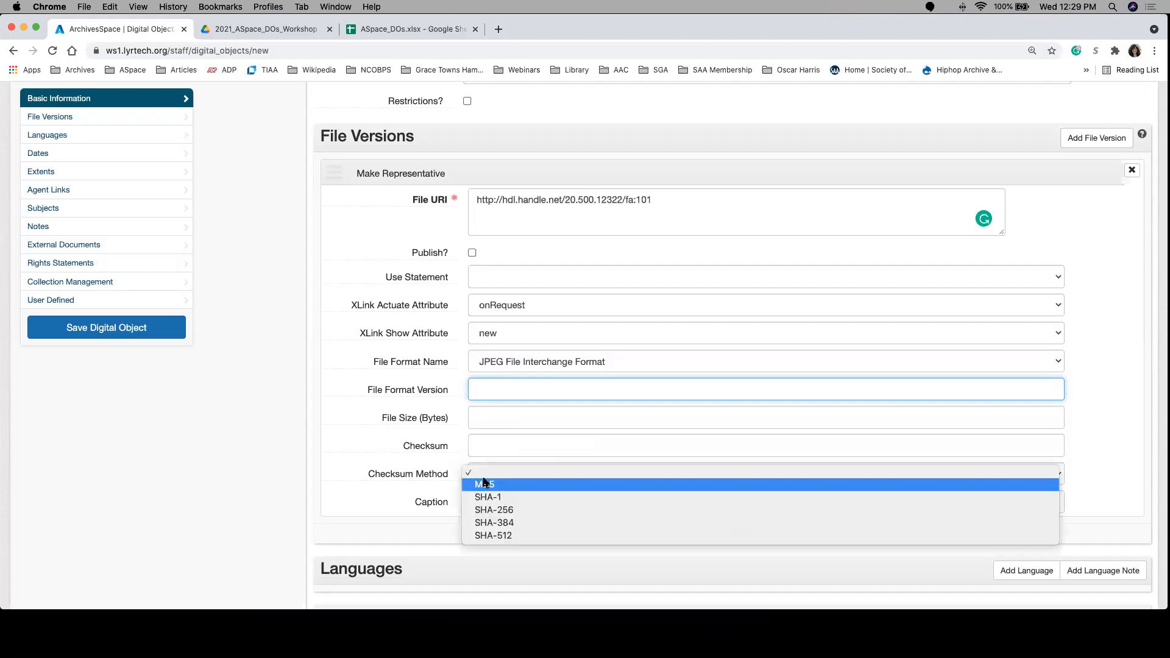
click(458, 461)
click(493, 510)
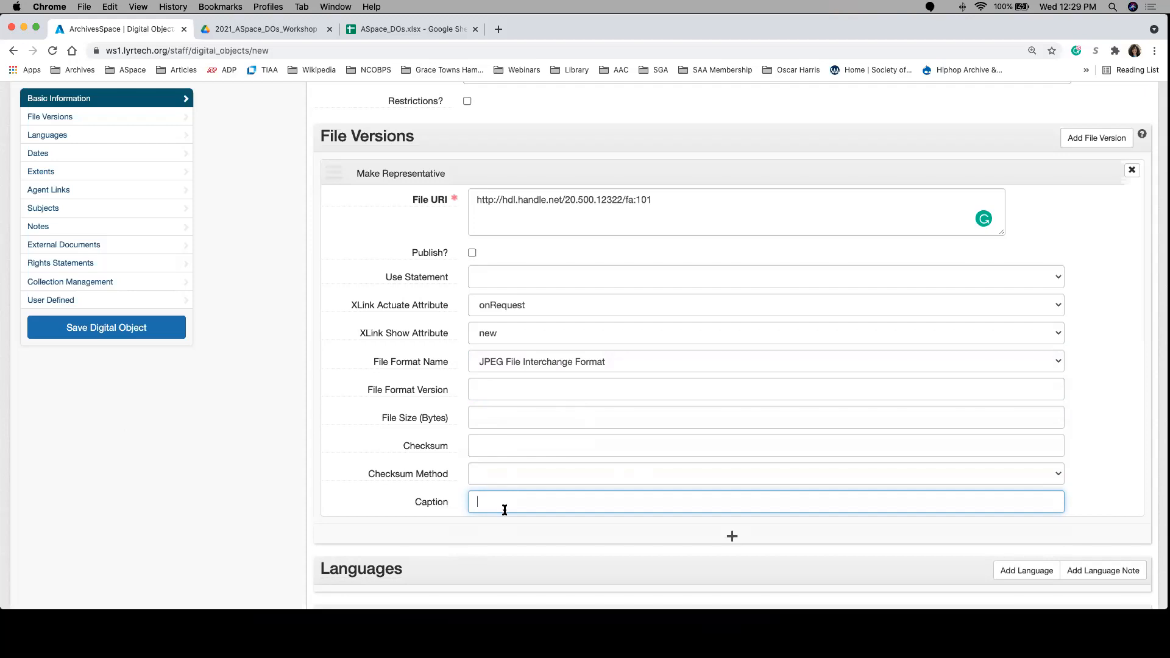
Step: Add two blank file versions below the first one and remove both again
scroll(503, 512, down, 3)
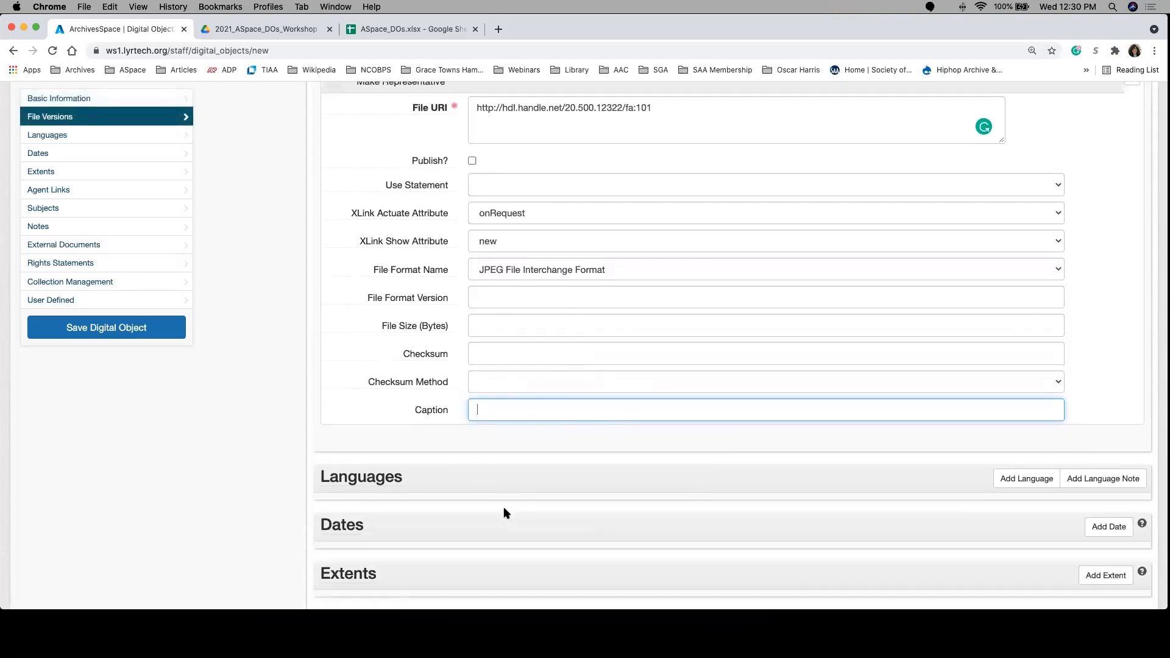
click(731, 445)
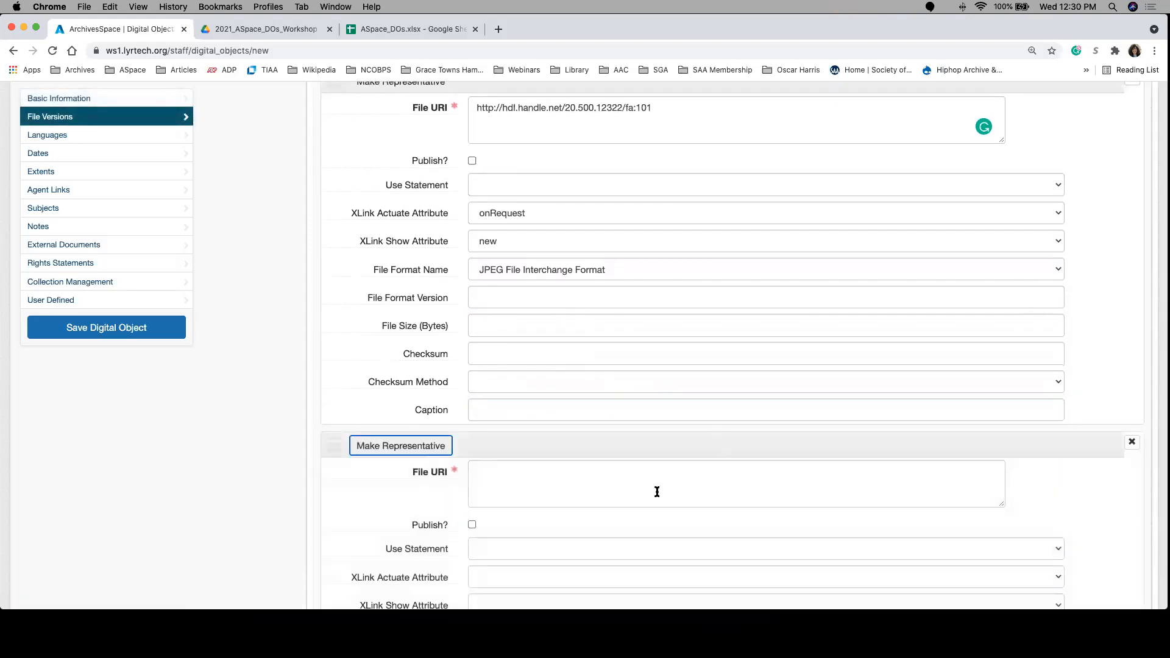
scroll(655, 491, down, 5)
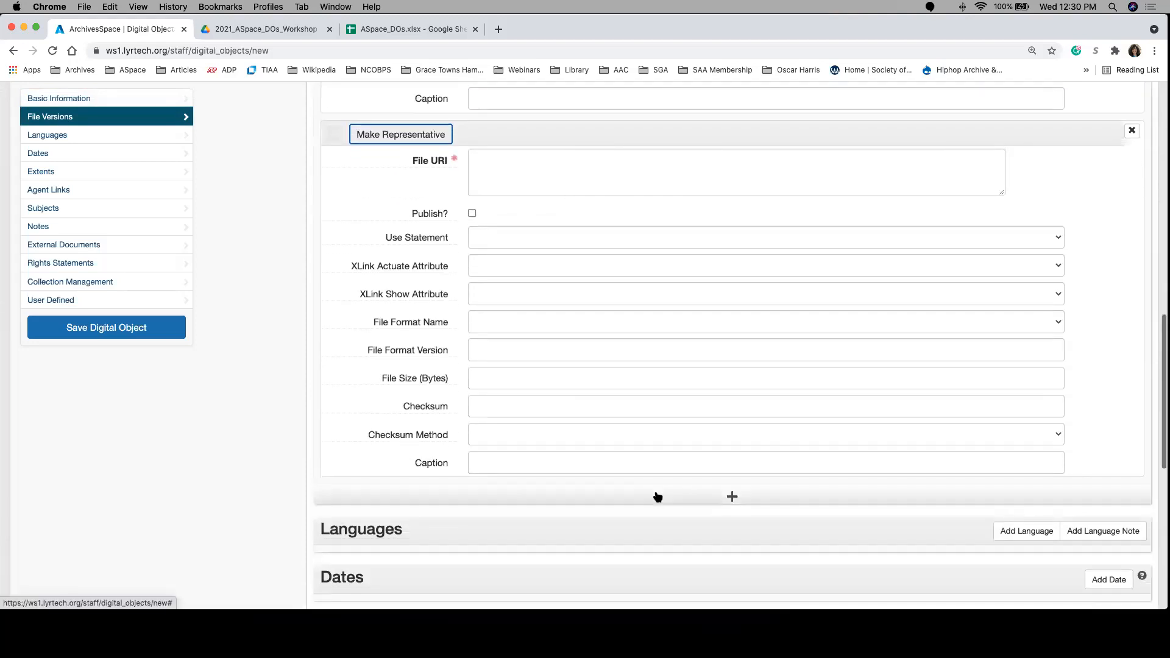
click(658, 496)
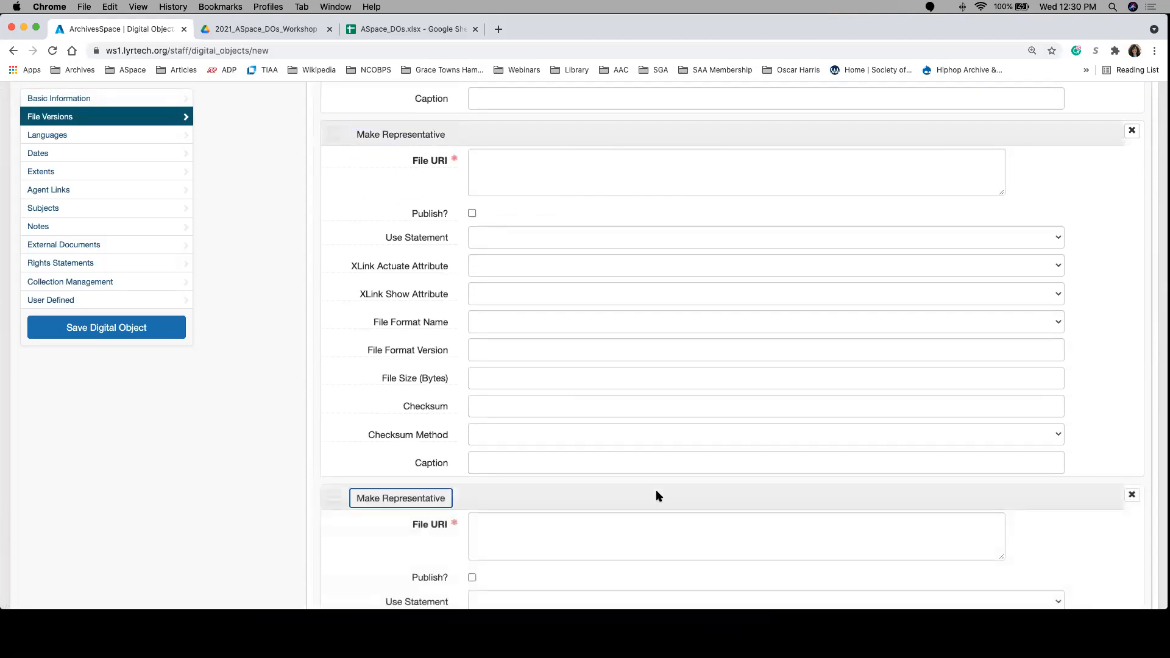
click(1133, 497)
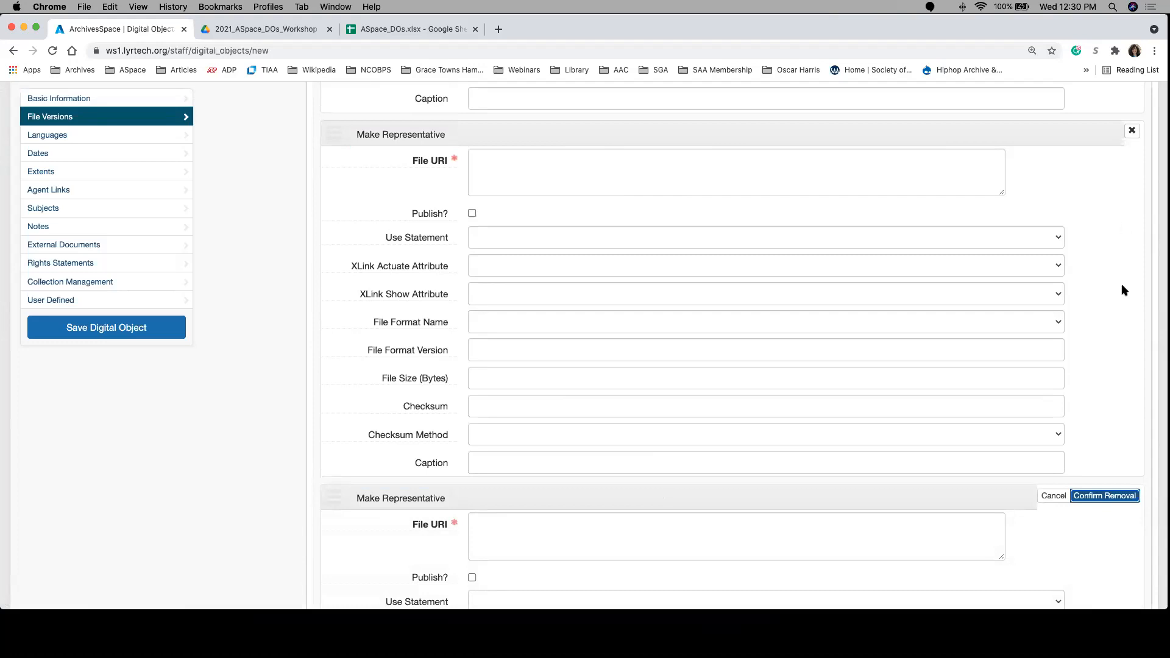
click(1097, 497)
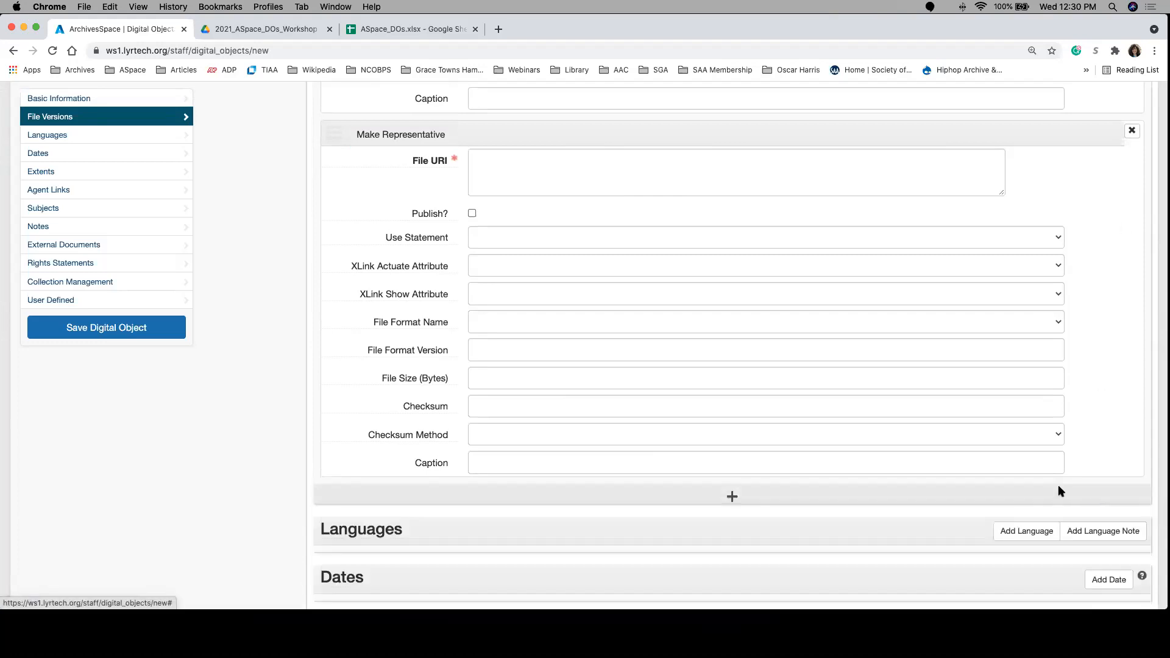
click(1132, 131)
click(1105, 132)
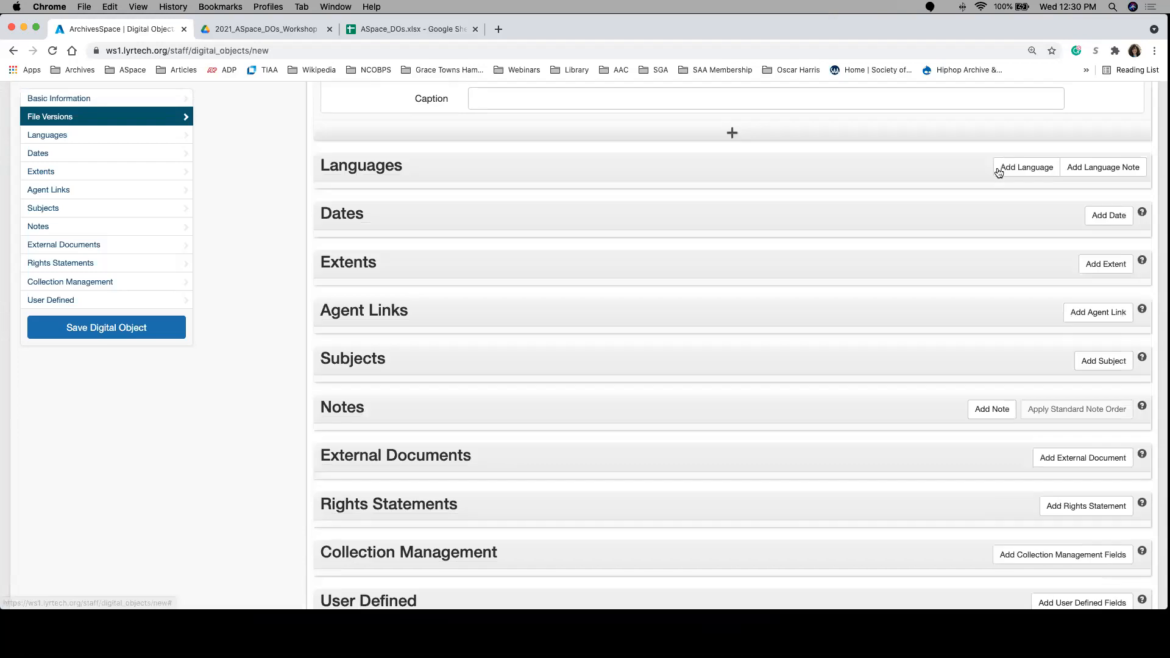
Step: Check row 2 of the ASpace_DOs spreadsheet for the language and add No linguistic content; Not applicable as the digital object's language
scroll(908, 223, up, 6)
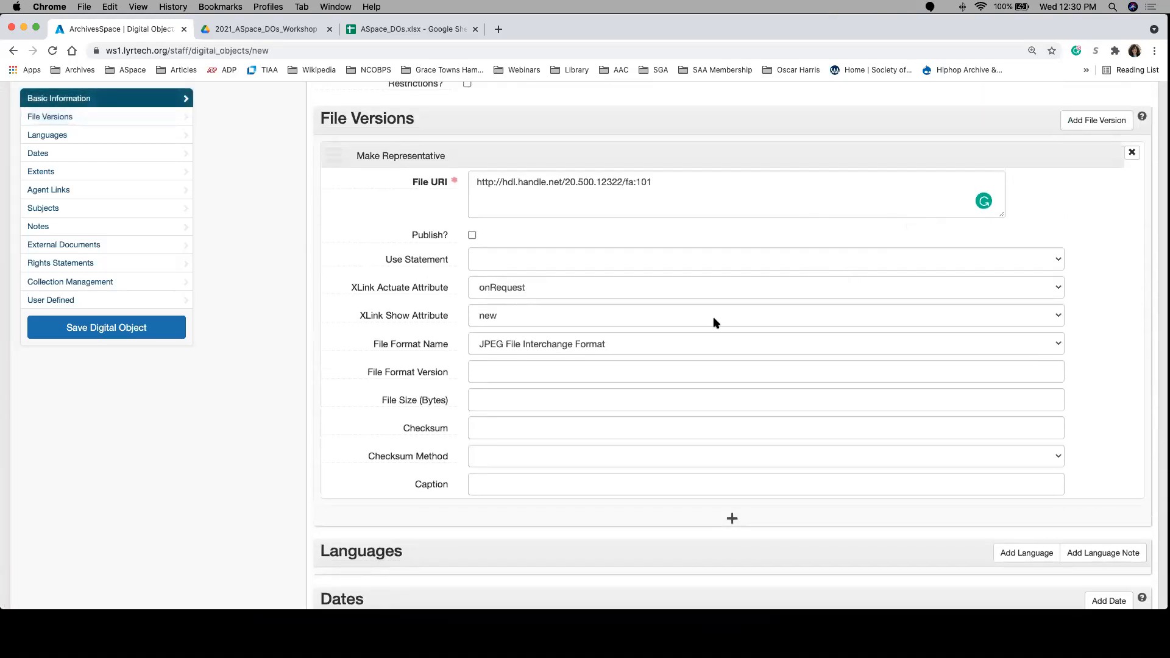
scroll(714, 321, down, 5)
scroll(714, 319, down, 2)
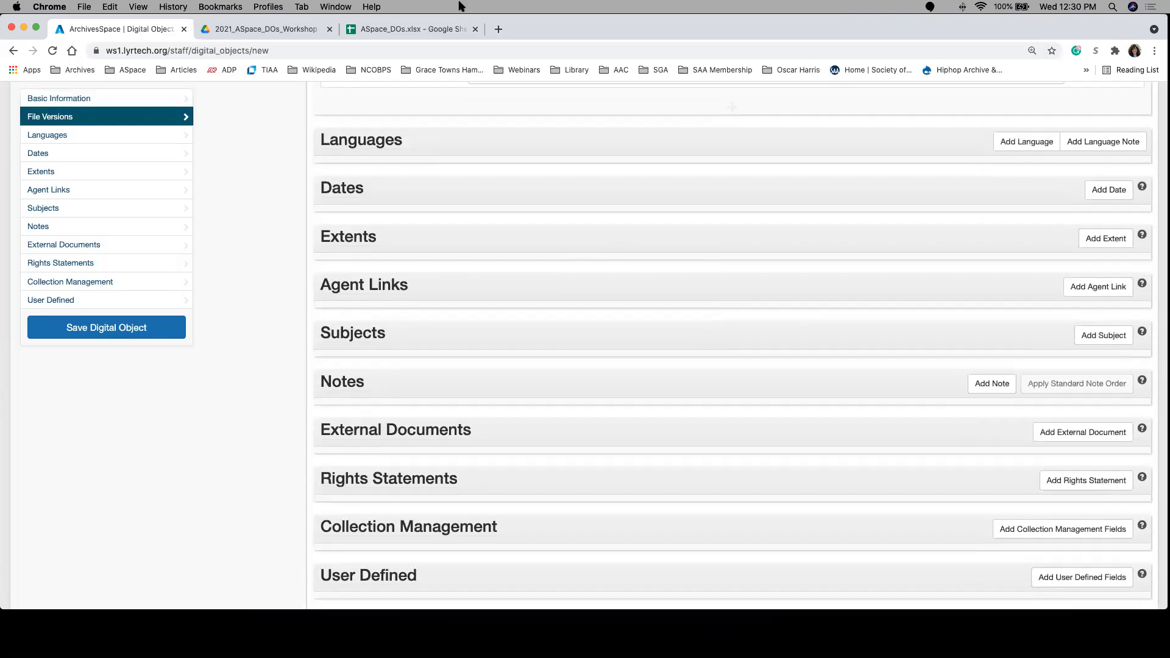
click(352, 34)
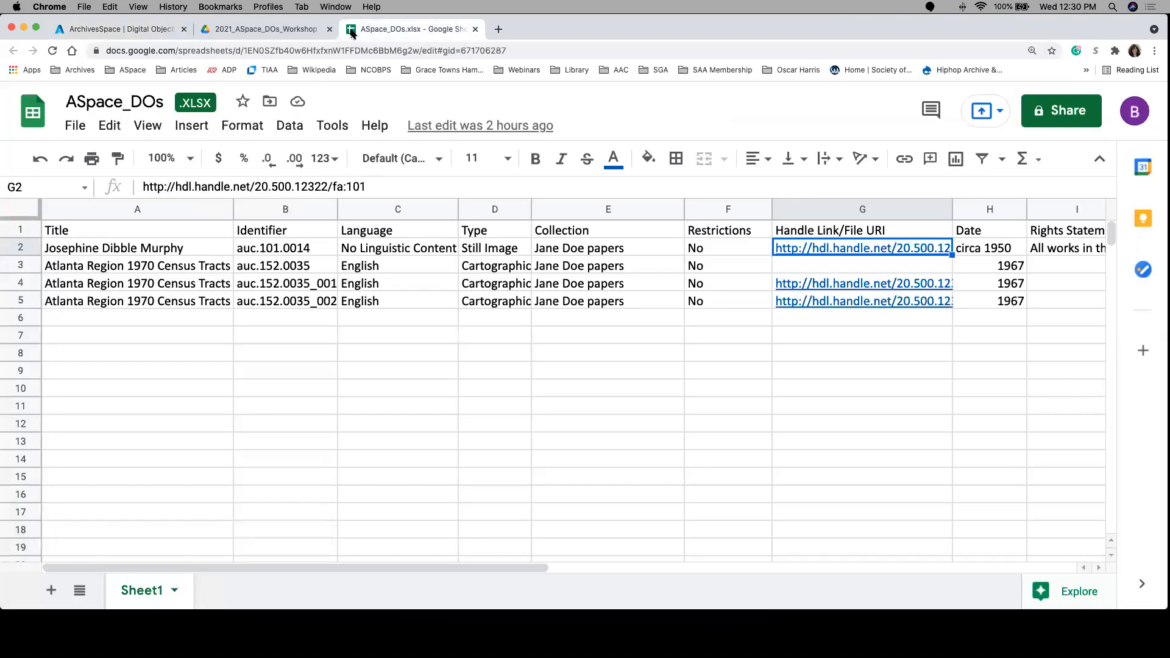
click(125, 29)
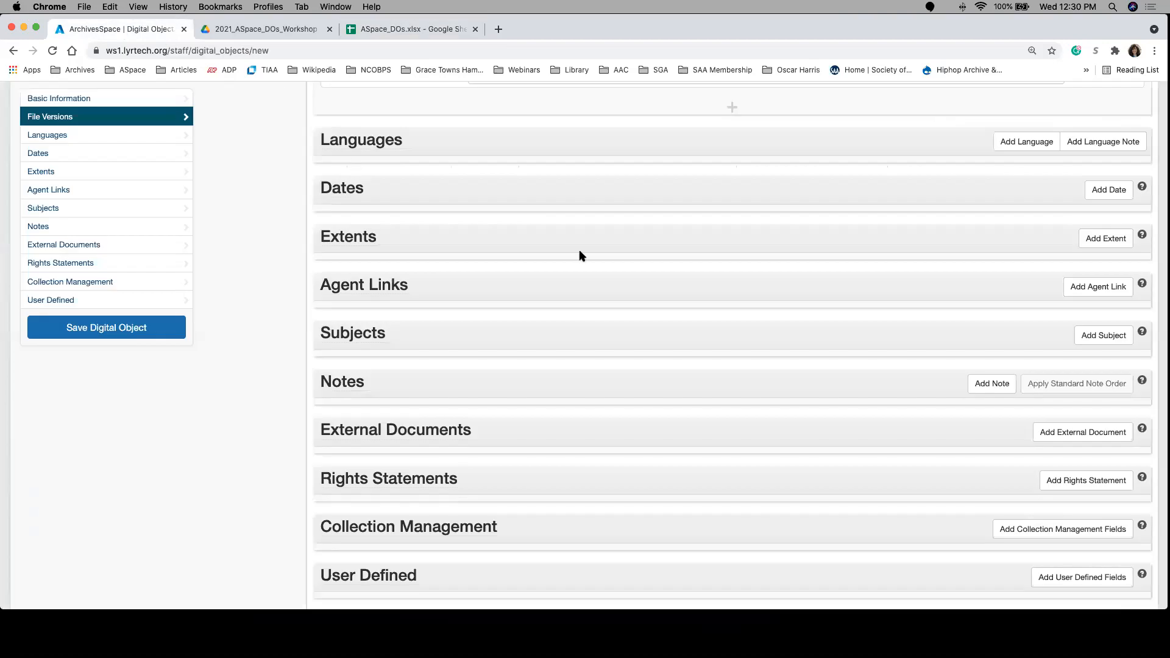
click(1016, 147)
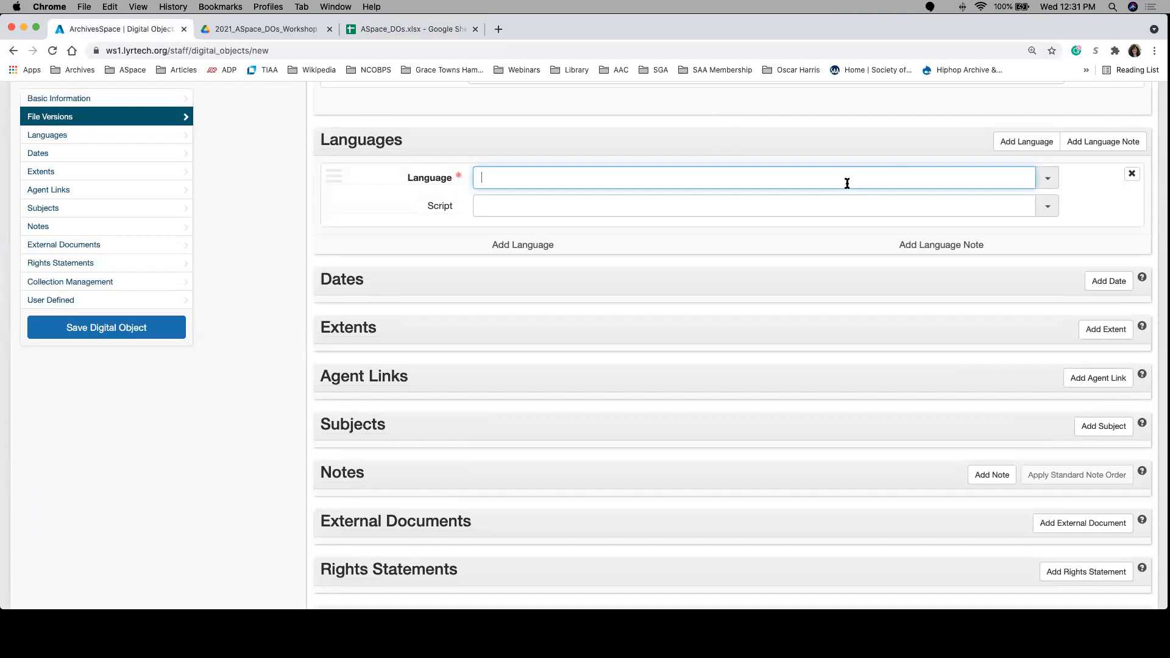
text(no)
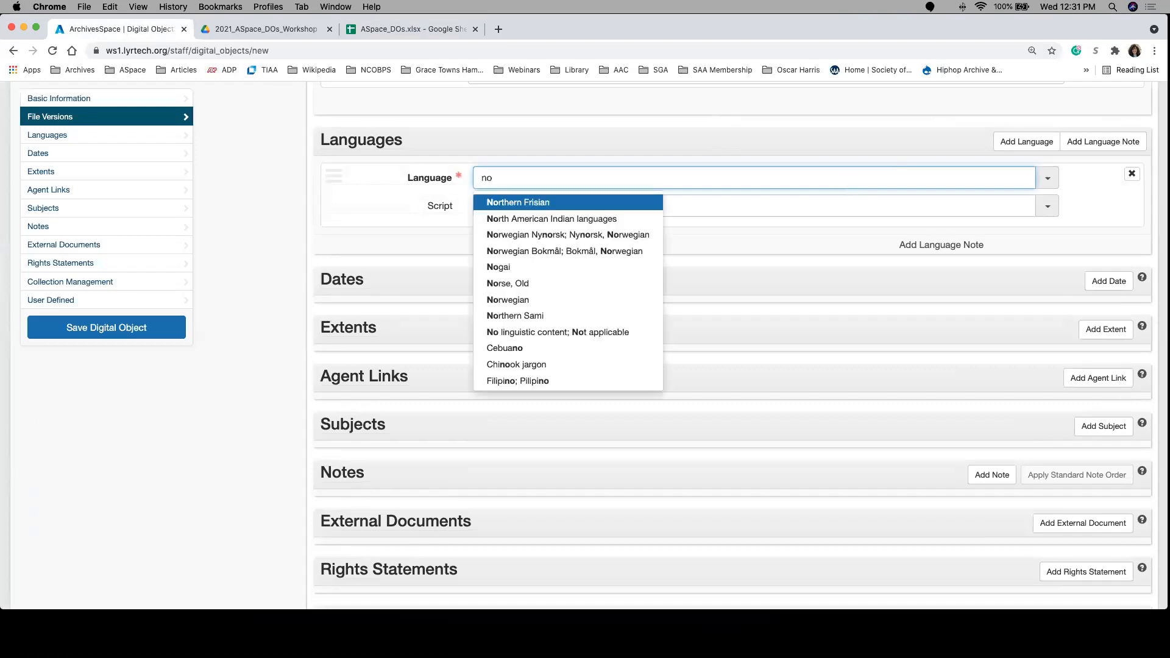
click(556, 331)
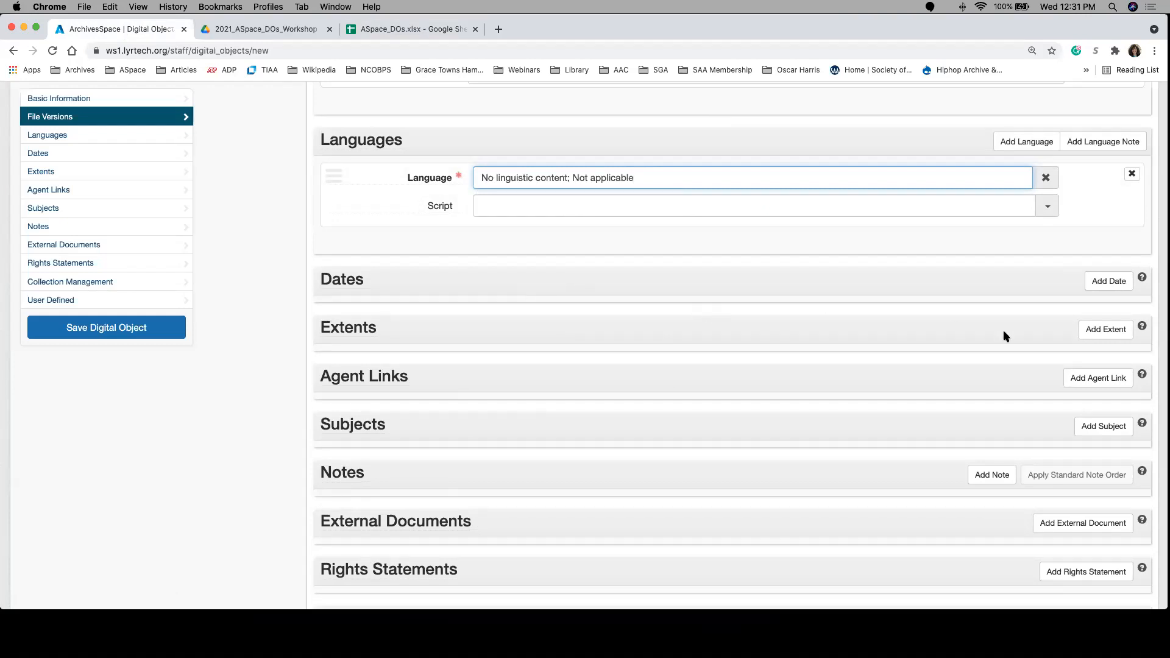
Step: Add a Creation date and fill its Expression with circa 1950, copied from cell H2 of the ASpace_DOs spreadsheet
click(1120, 285)
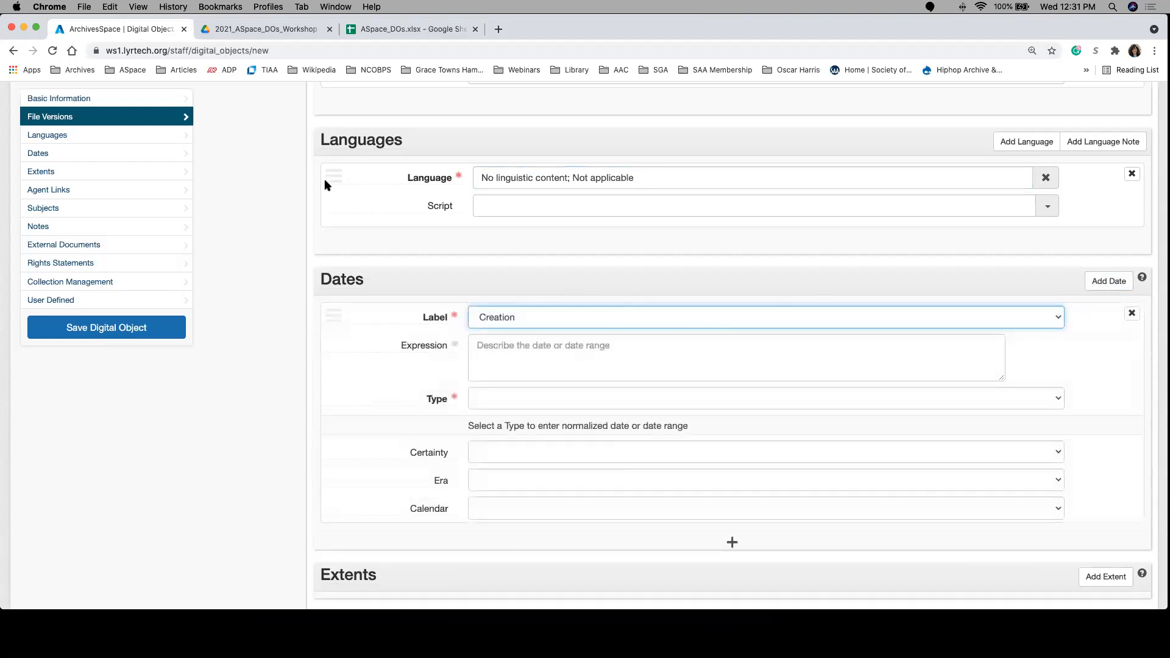
click(413, 29)
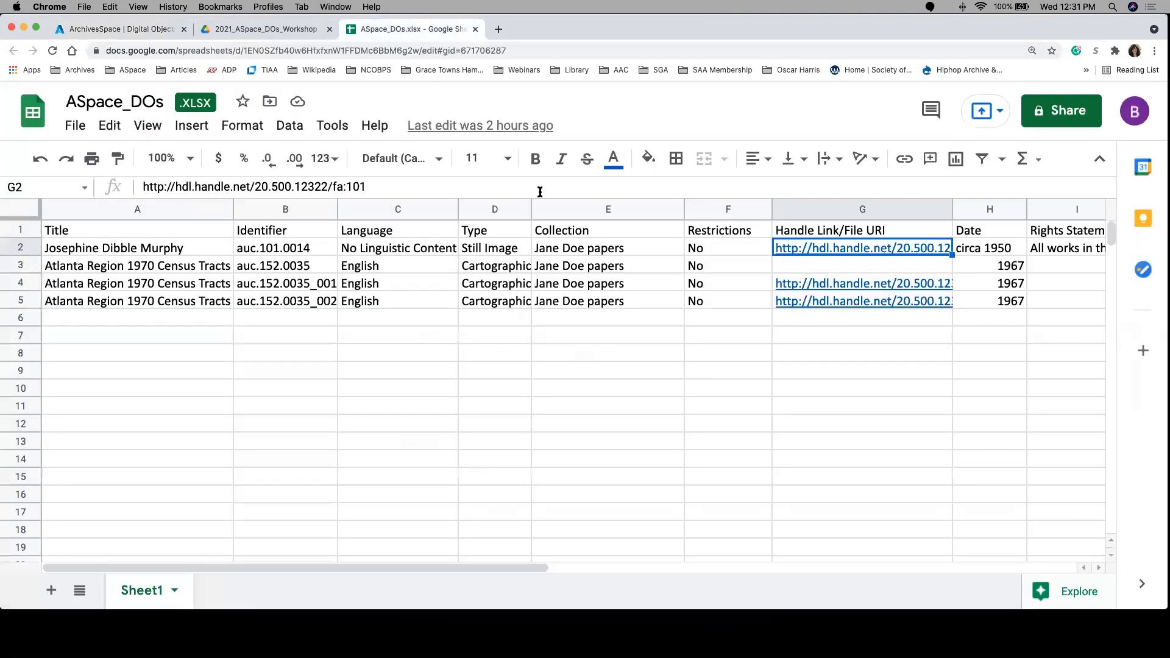
click(974, 254)
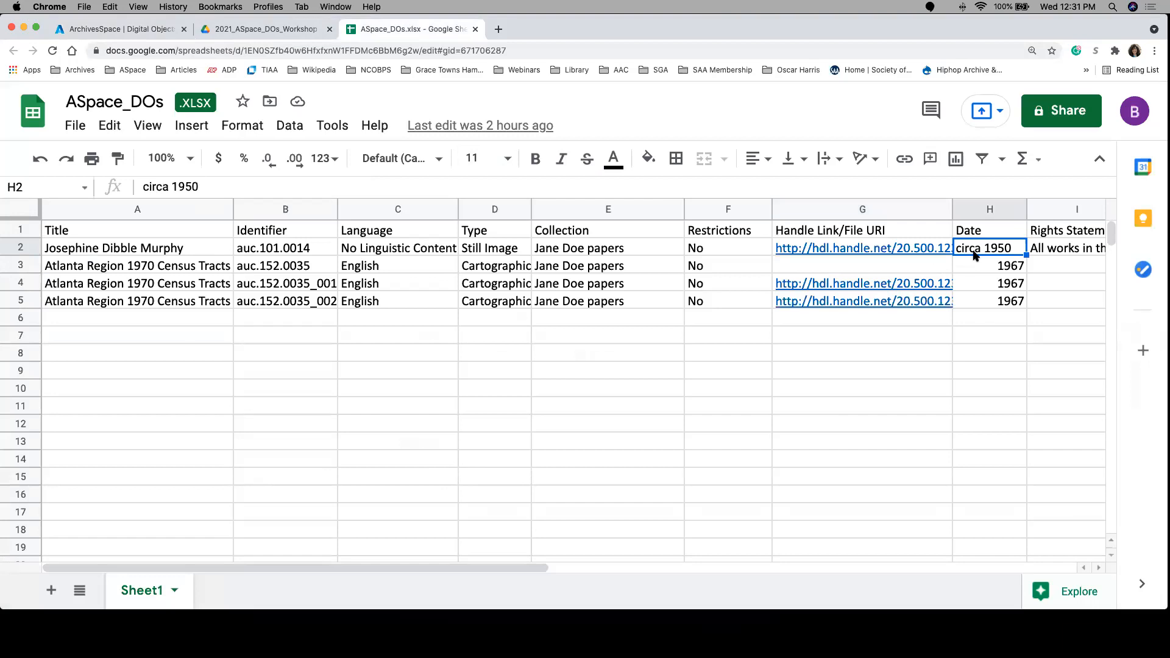
key(super+c)
key(ctrl+Tab)
click(506, 357)
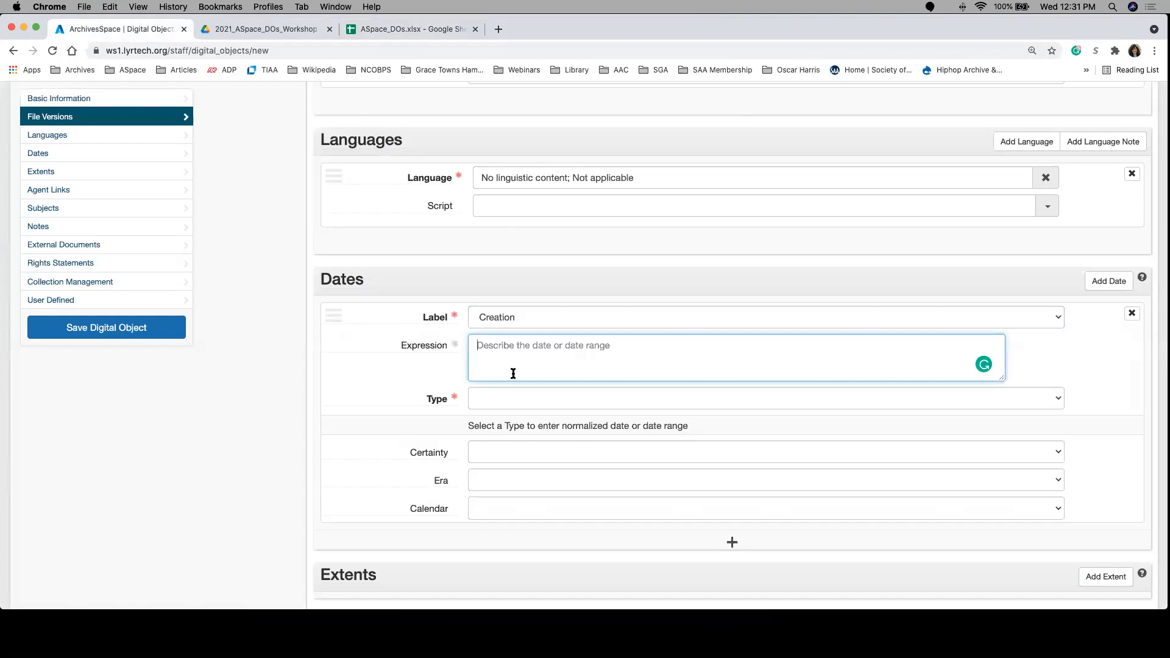
key(super+v)
Step: Set the date's Type to Inclusive Dates, with 1950 as both the Begin and End year
click(491, 399)
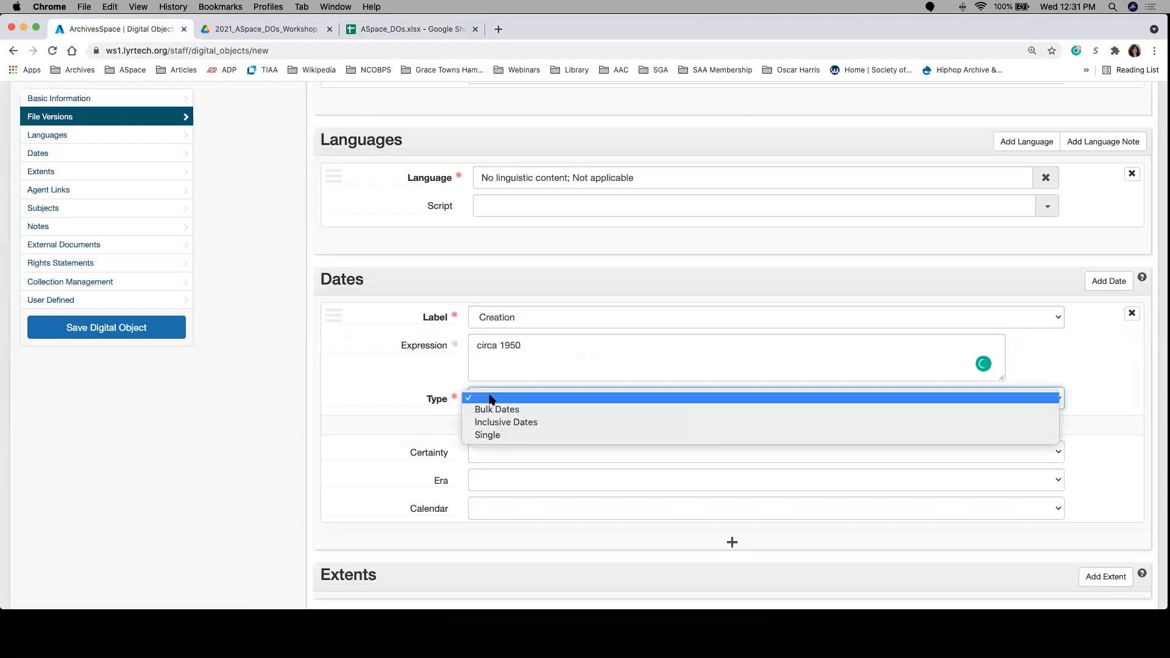
click(521, 422)
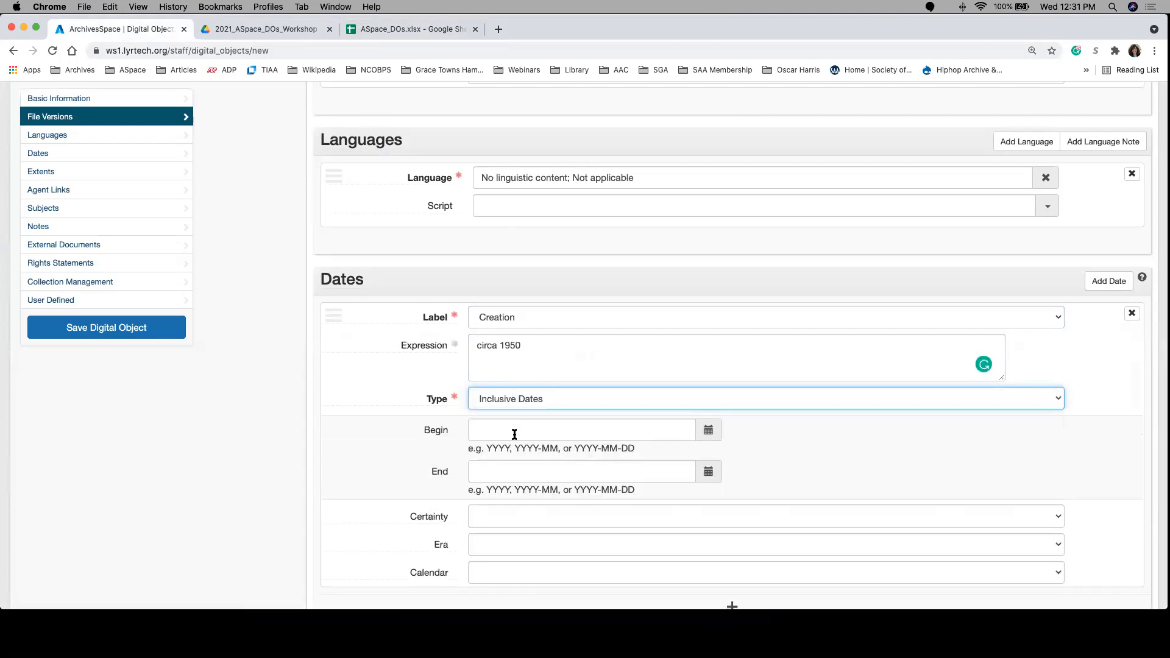
click(514, 433)
text(1950)
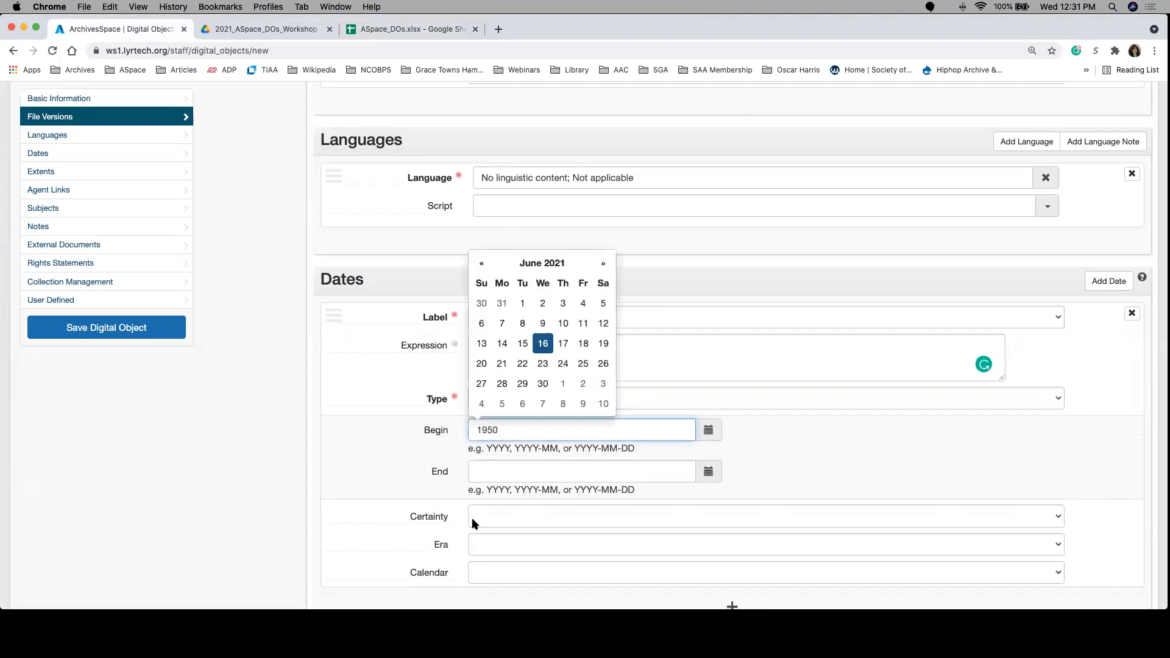
click(479, 472)
text(1950)
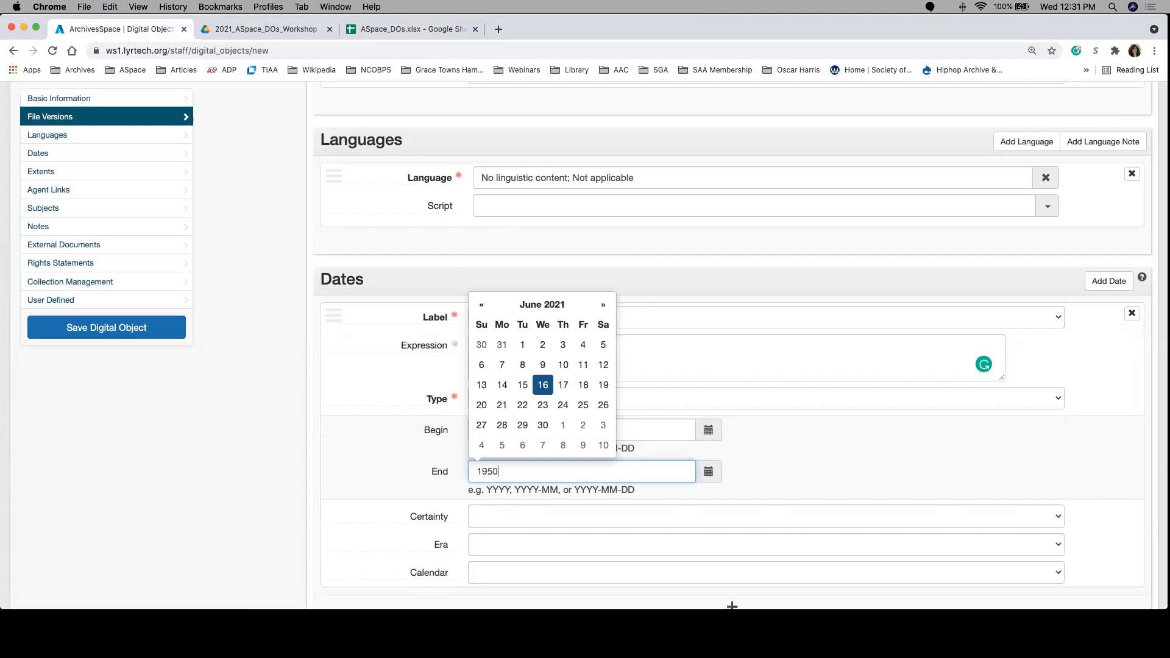
click(817, 466)
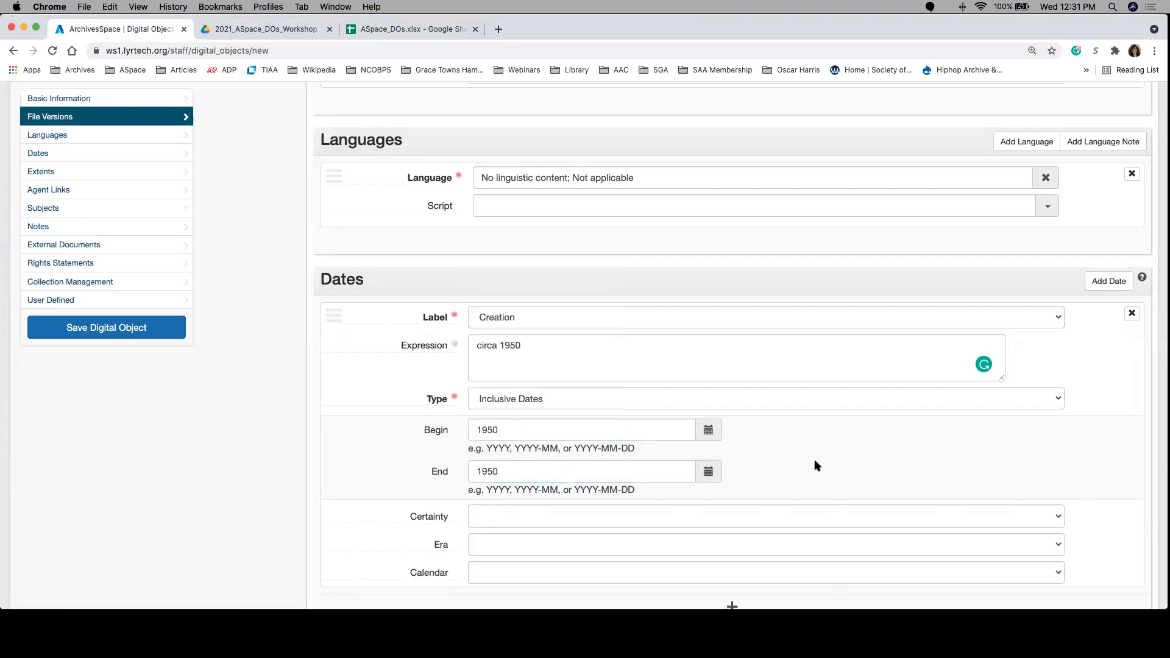
Step: Review the whole record form and save the new digital object, leaving the sections below Dates empty
scroll(829, 495, down, 1)
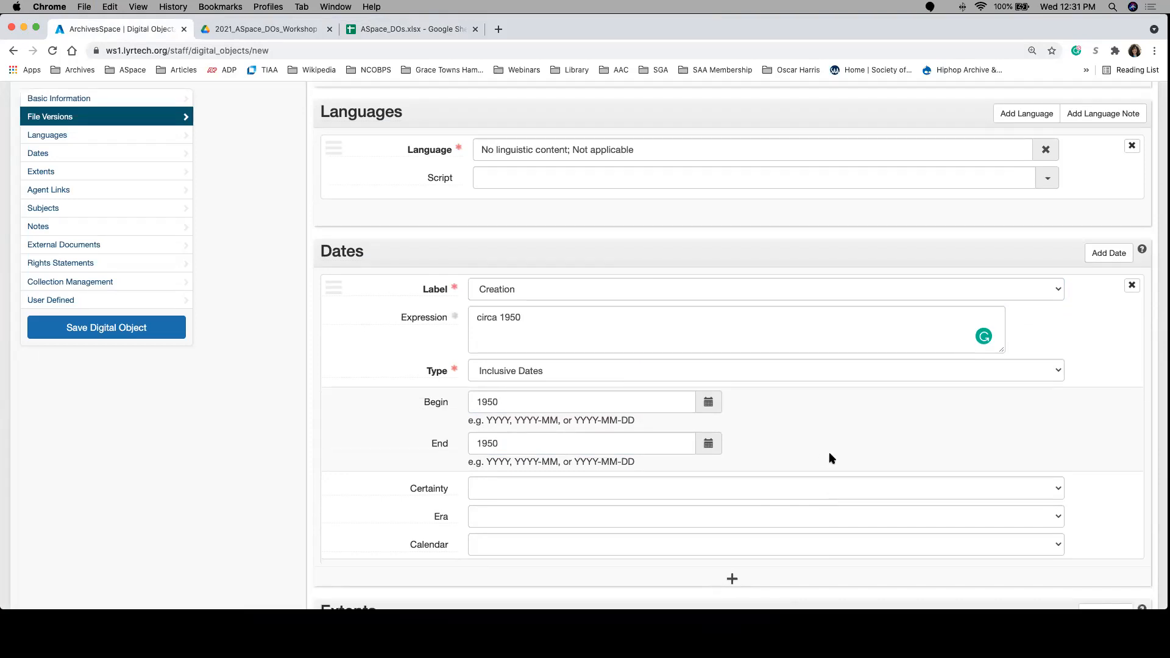
scroll(828, 459, down, 2)
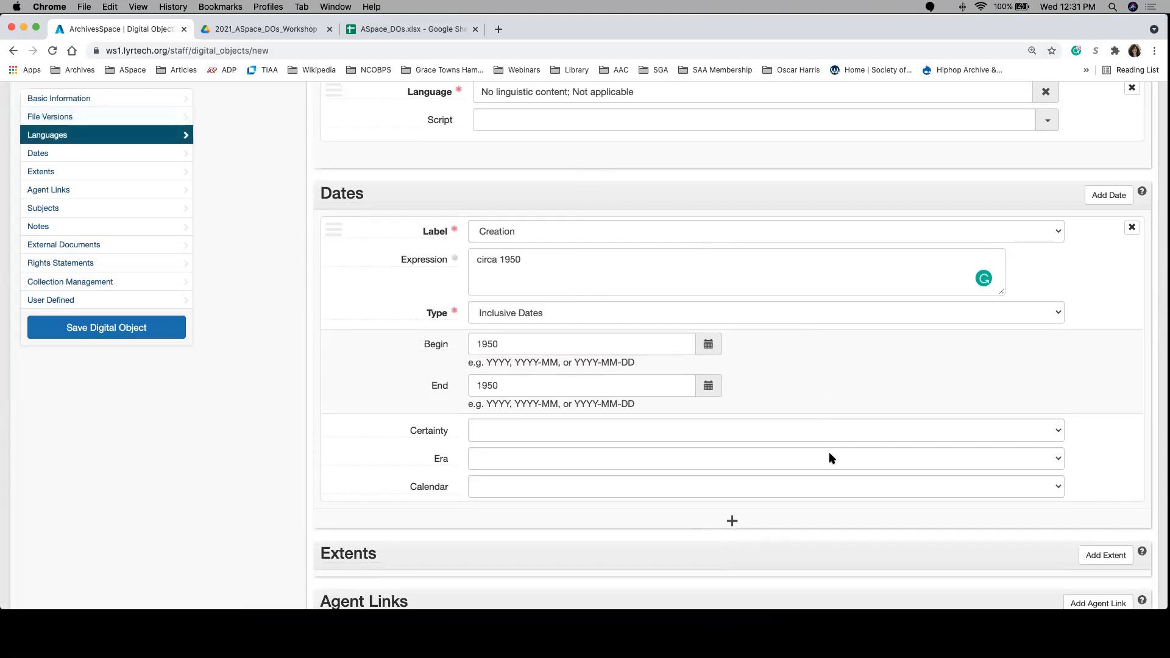
scroll(829, 458, down, 5)
scroll(830, 450, down, 2)
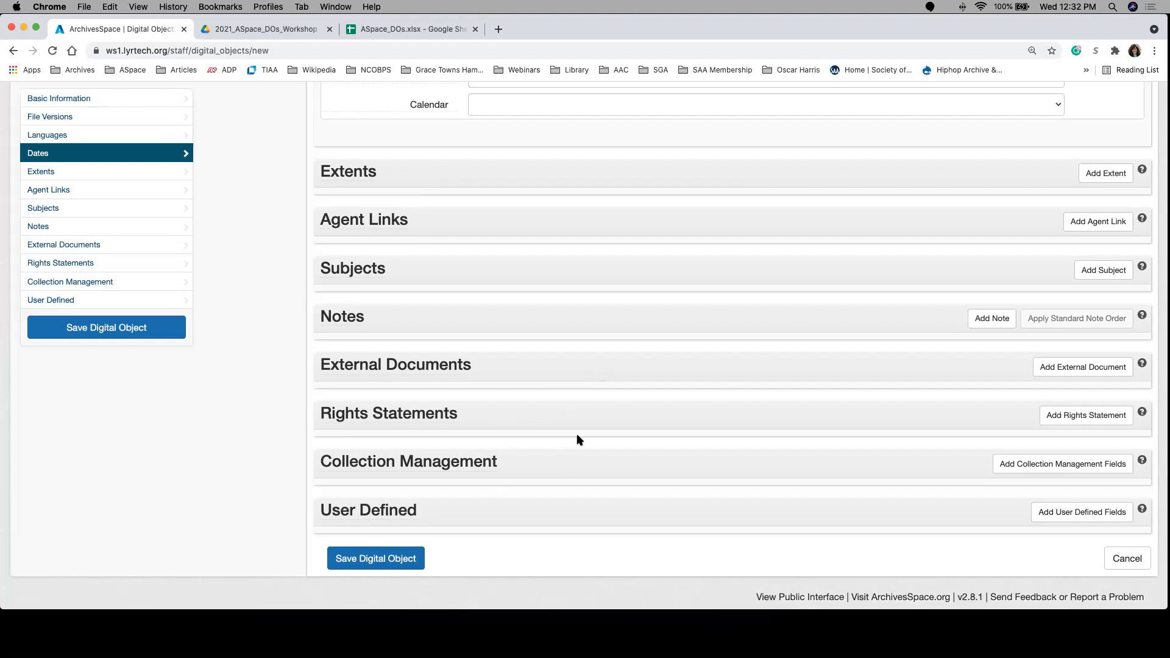
scroll(577, 438, up, 10)
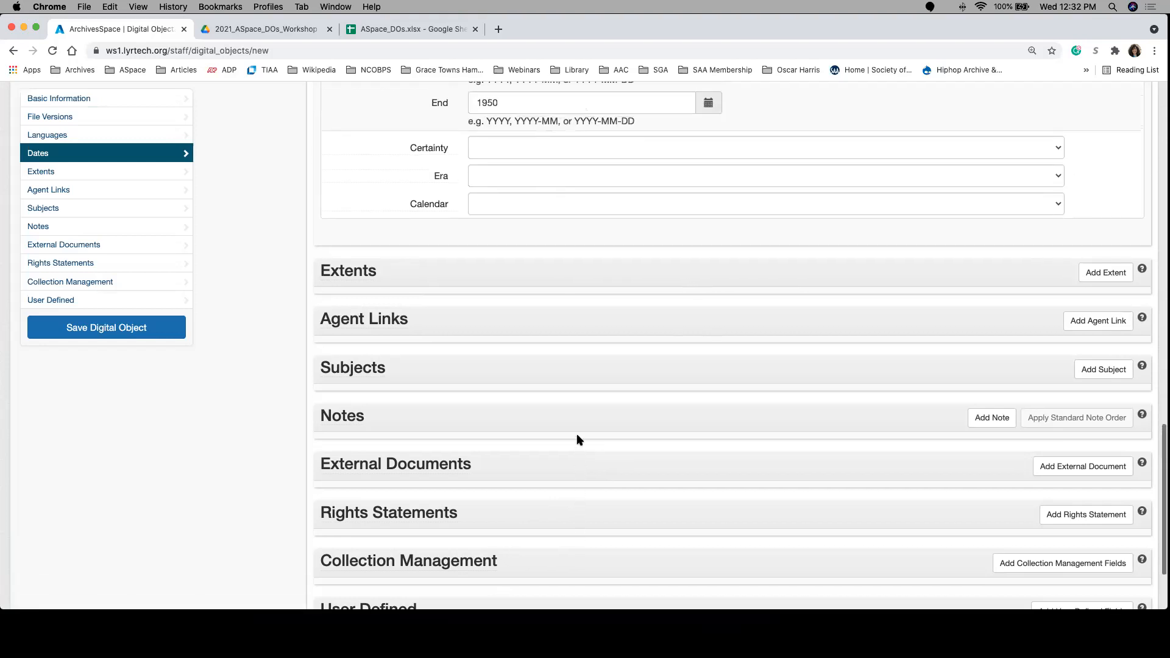
scroll(578, 435, up, 6)
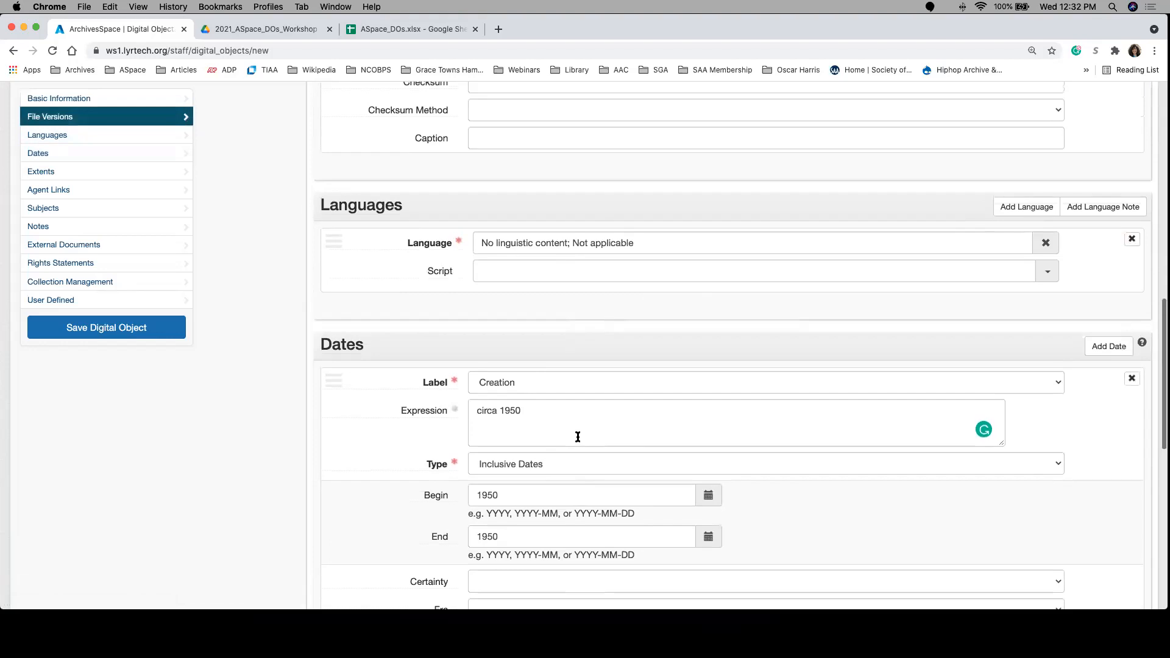
scroll(579, 439, up, 12)
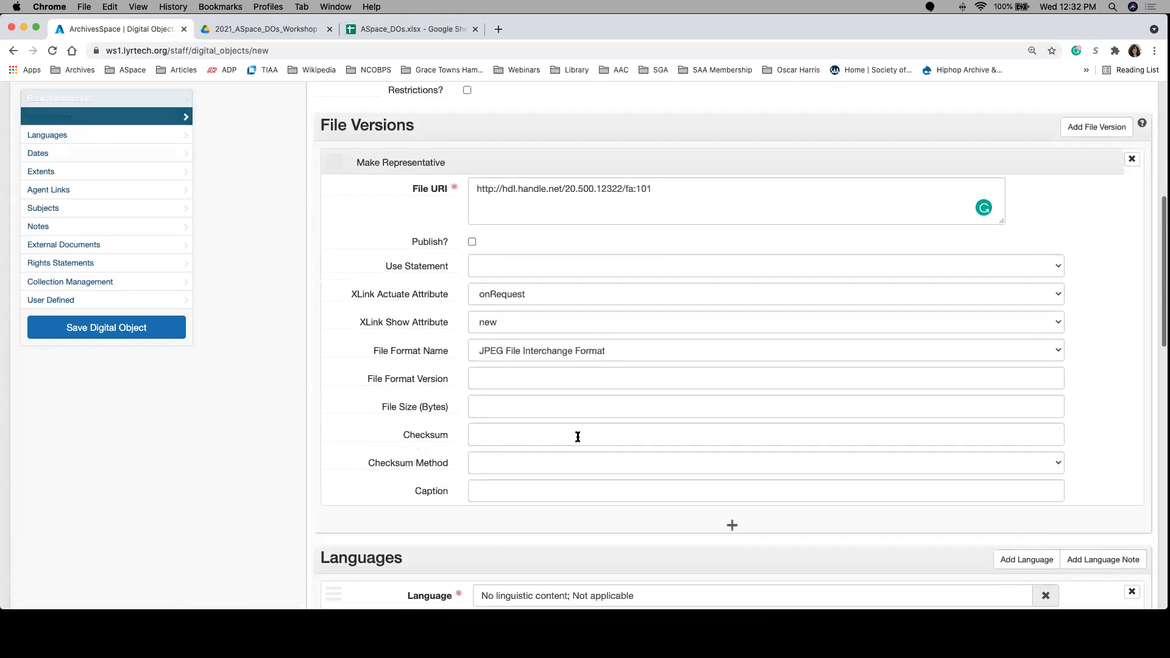
scroll(578, 437, up, 5)
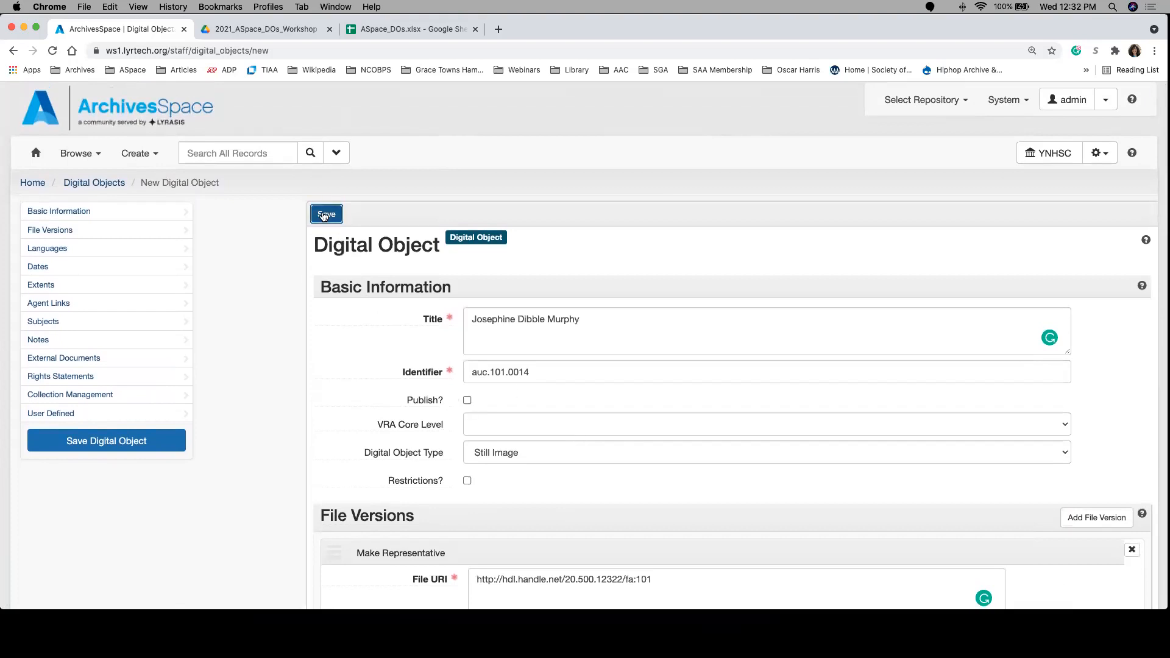
click(327, 214)
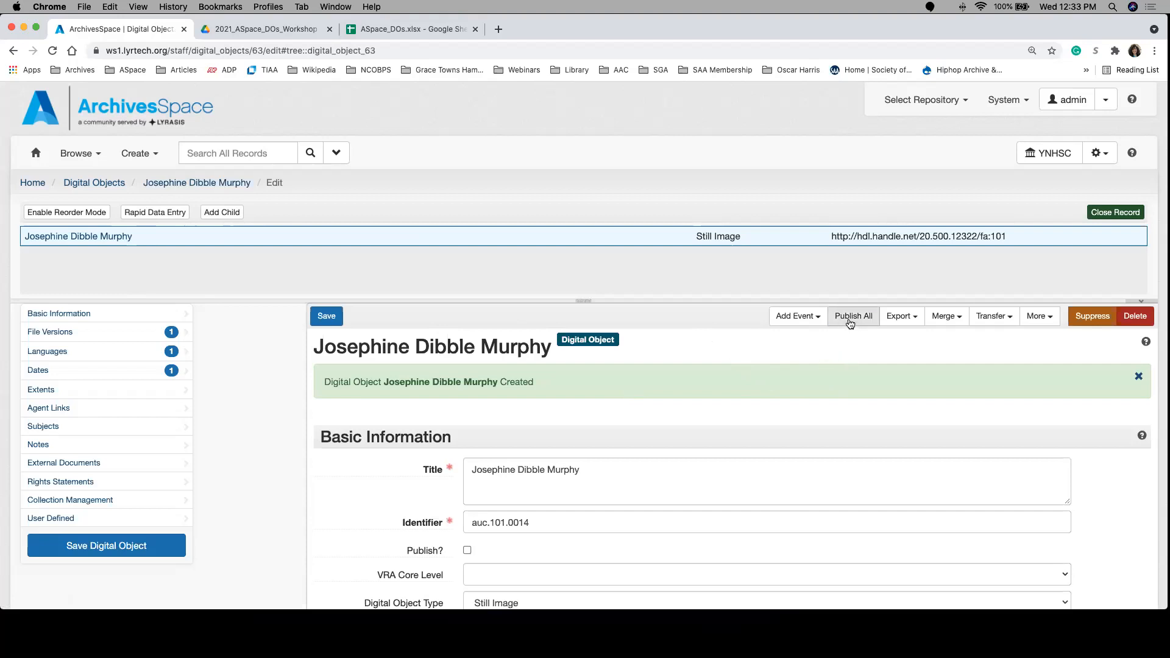
Step: Publish the digital object with all its subrecords and check the Publish settings under Basic Information and File Versions
click(848, 320)
click(411, 216)
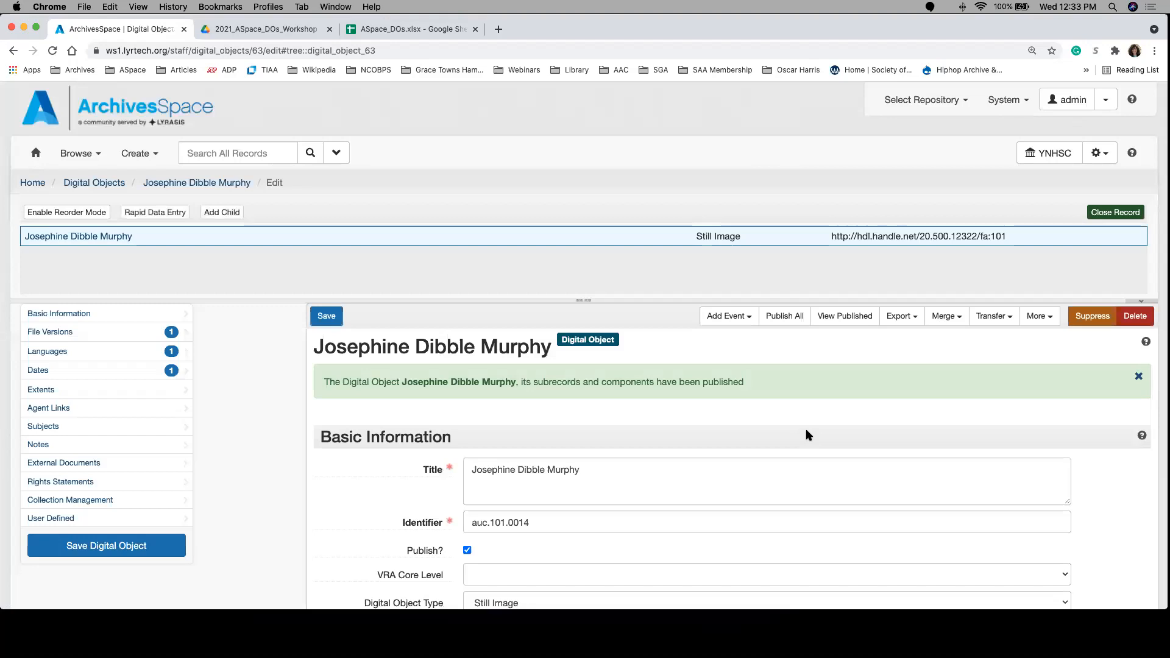
scroll(750, 458, down, 3)
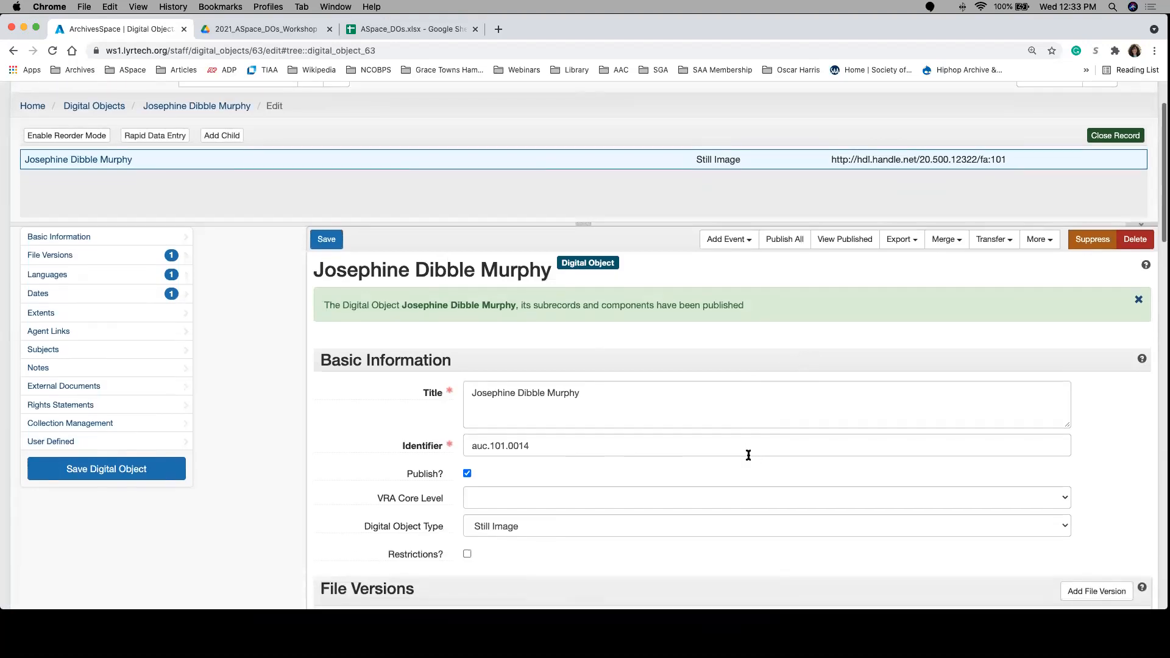
scroll(748, 455, down, 5)
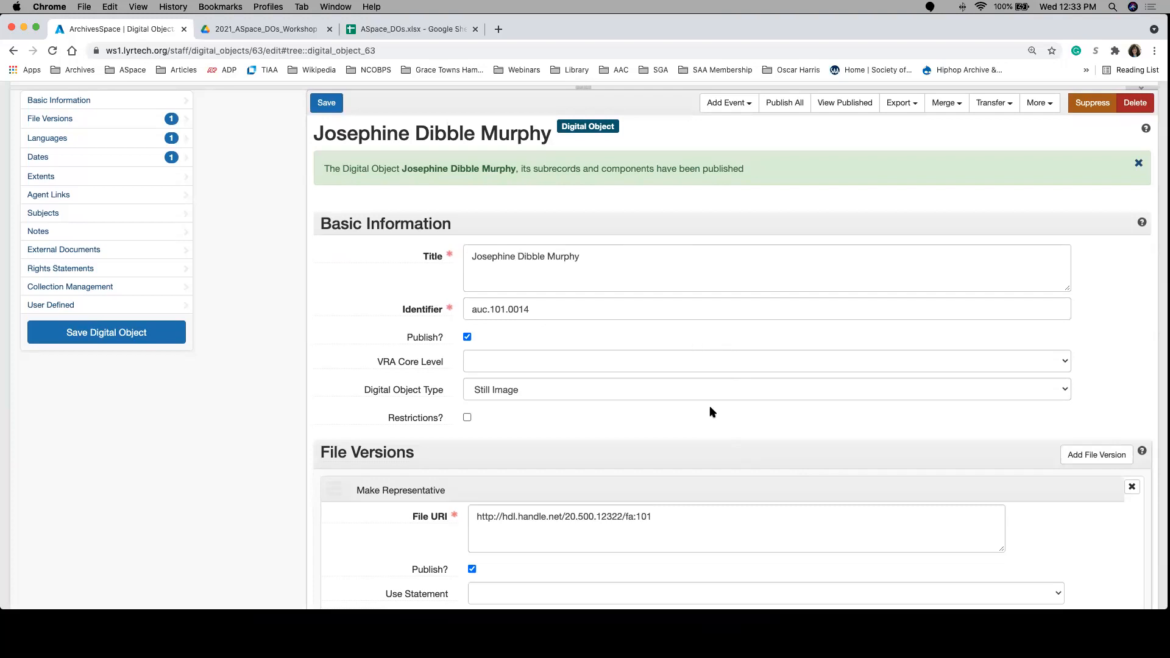
scroll(712, 412, down, 1)
scroll(712, 411, down, 3)
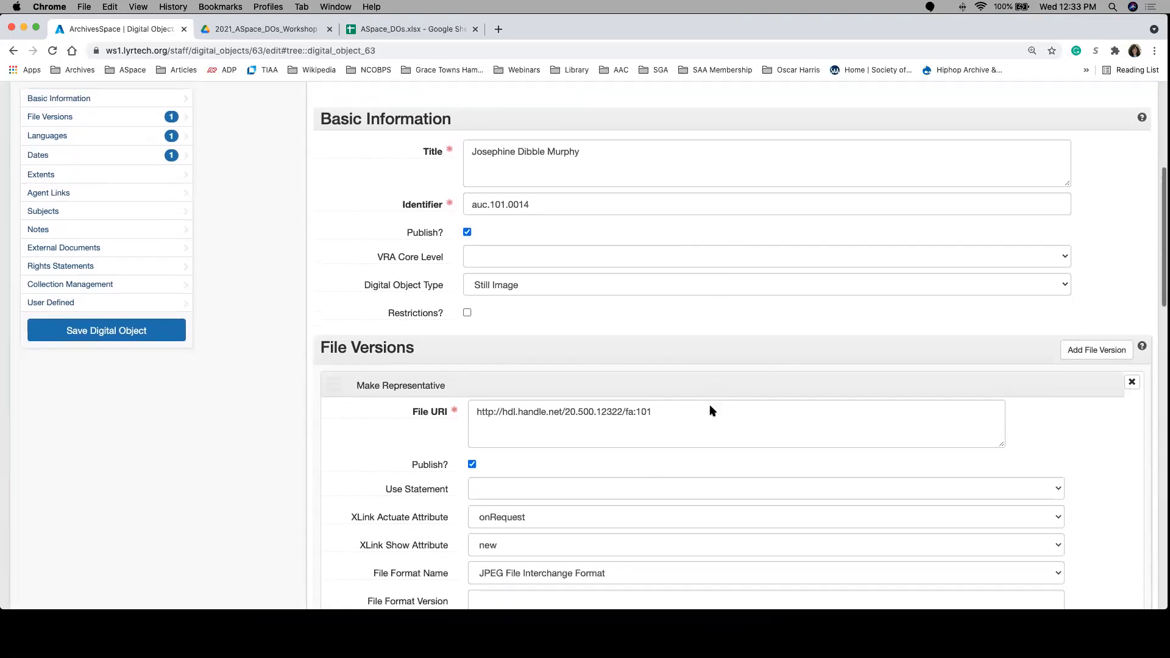
scroll(711, 411, down, 5)
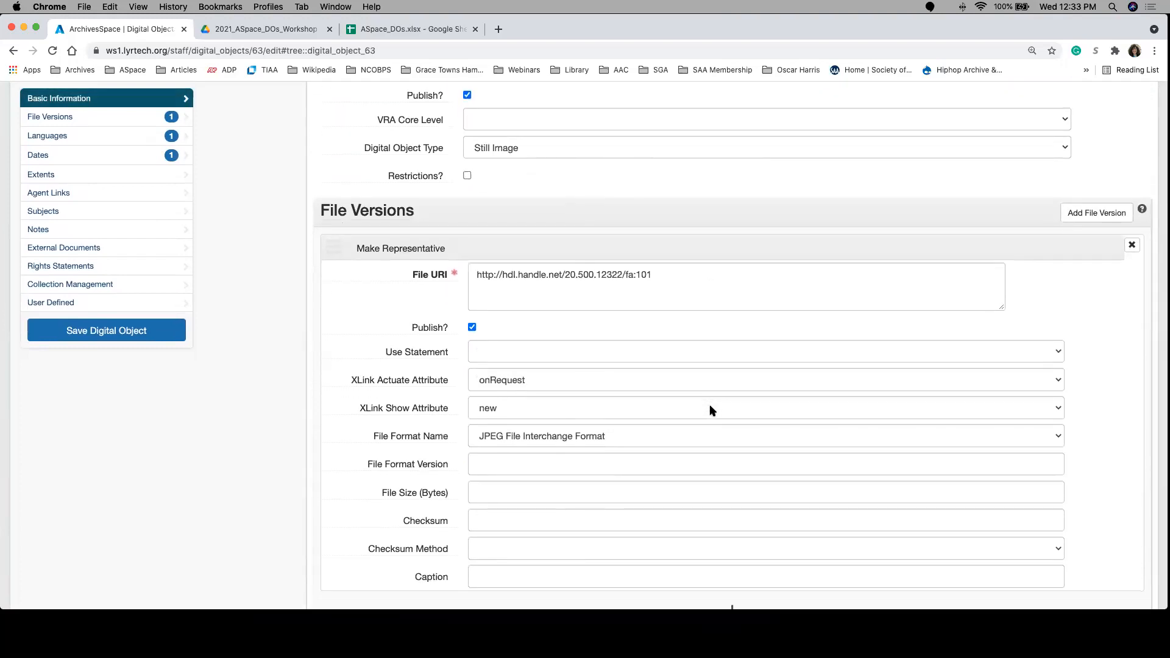
scroll(708, 408, up, 15)
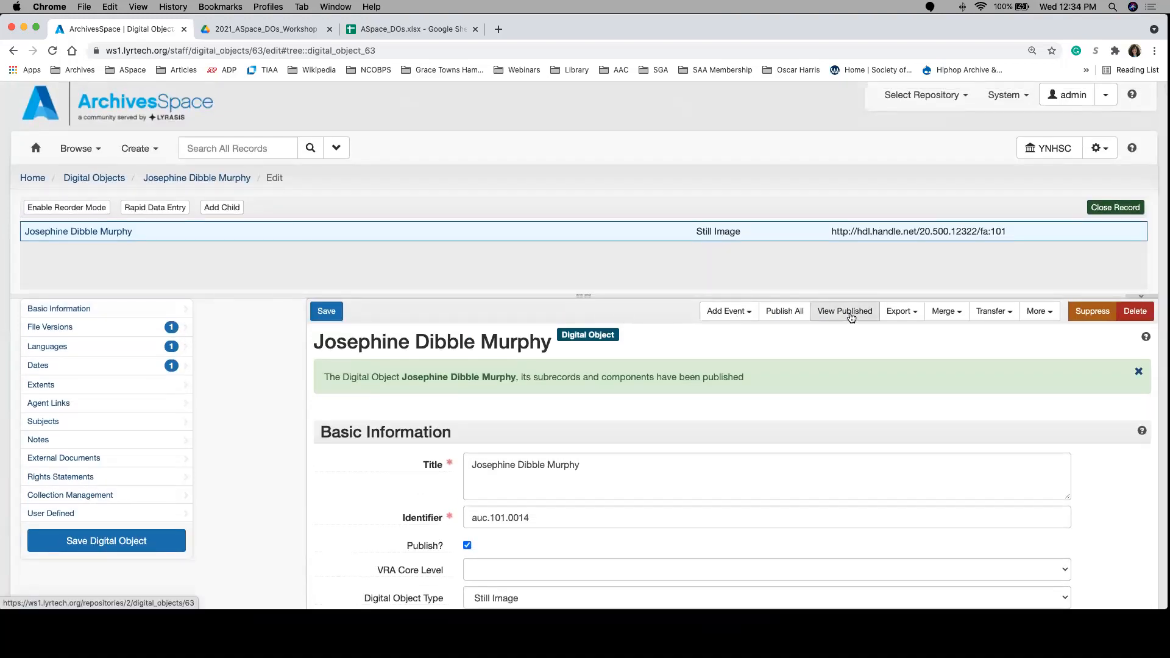
Step: View the published record in the public interface, follow its digital object link to examine the linked finding aid, and return to the staff record
click(851, 314)
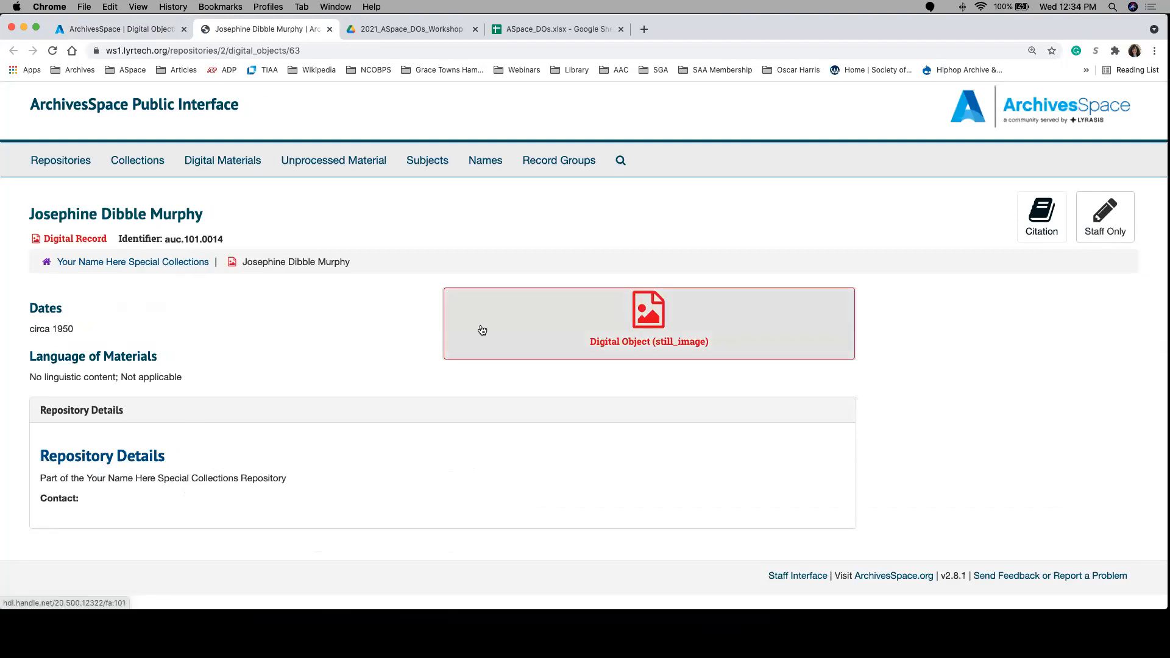
click(638, 324)
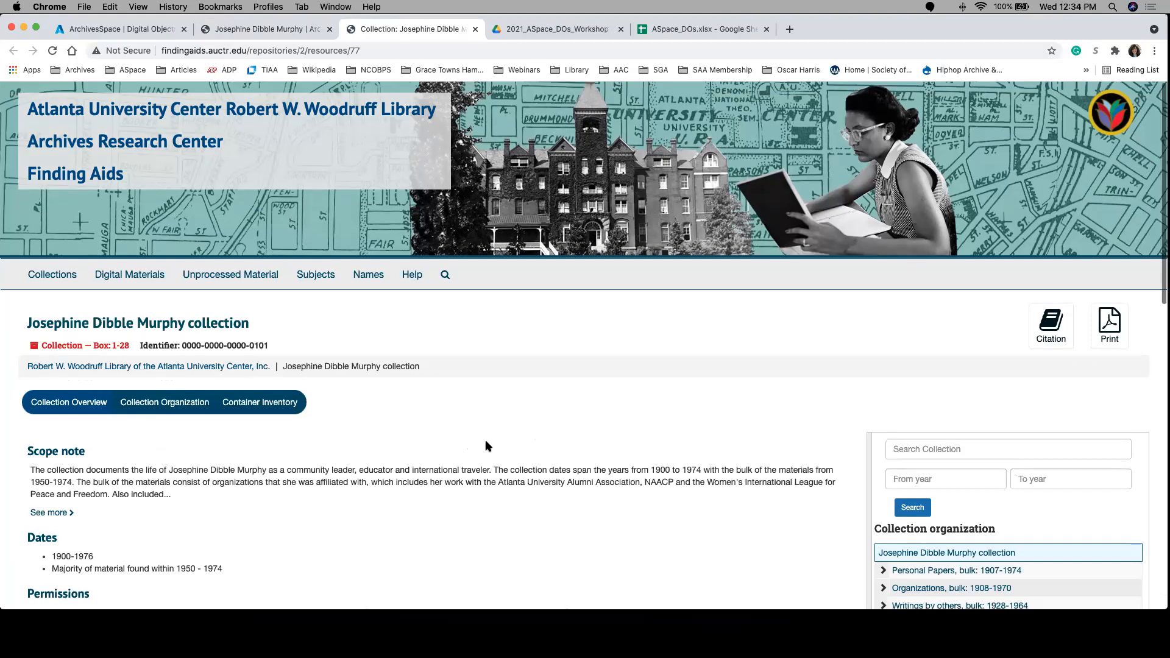
scroll(488, 446, down, 3)
scroll(487, 446, down, 3)
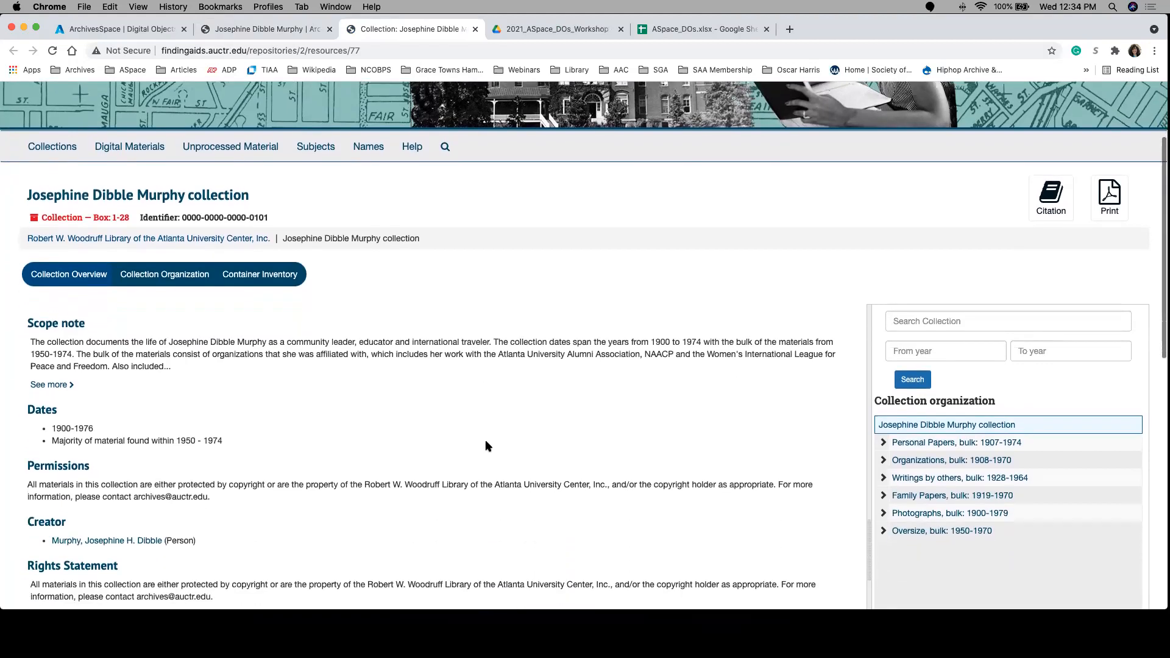
scroll(488, 446, down, 2)
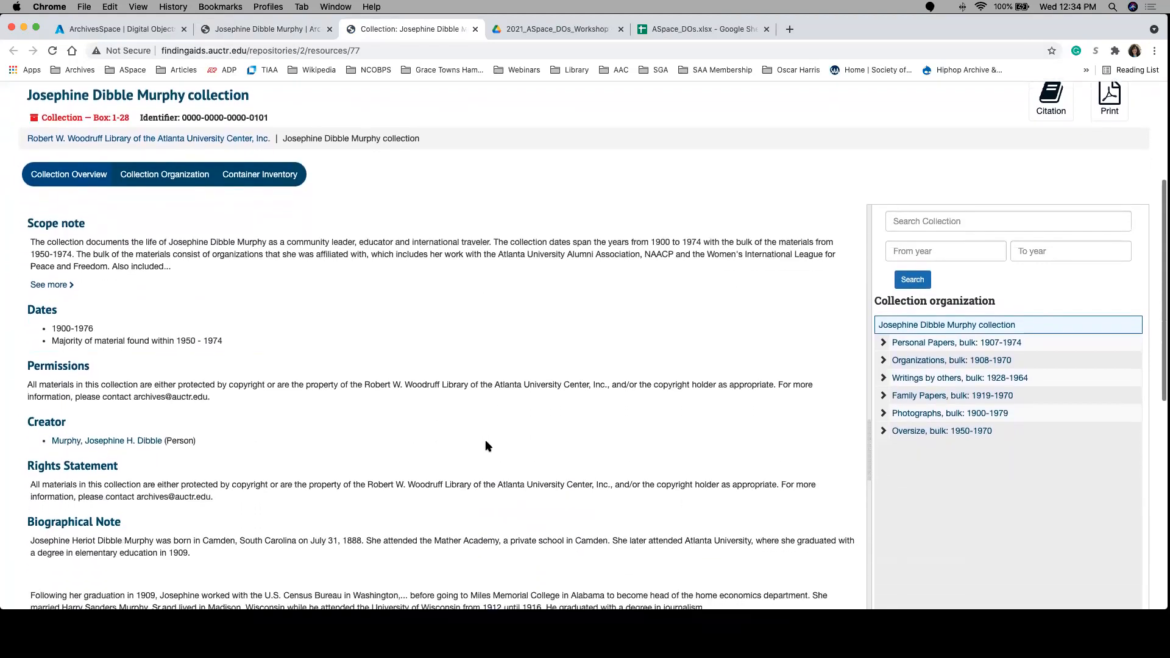
scroll(487, 446, up, 5)
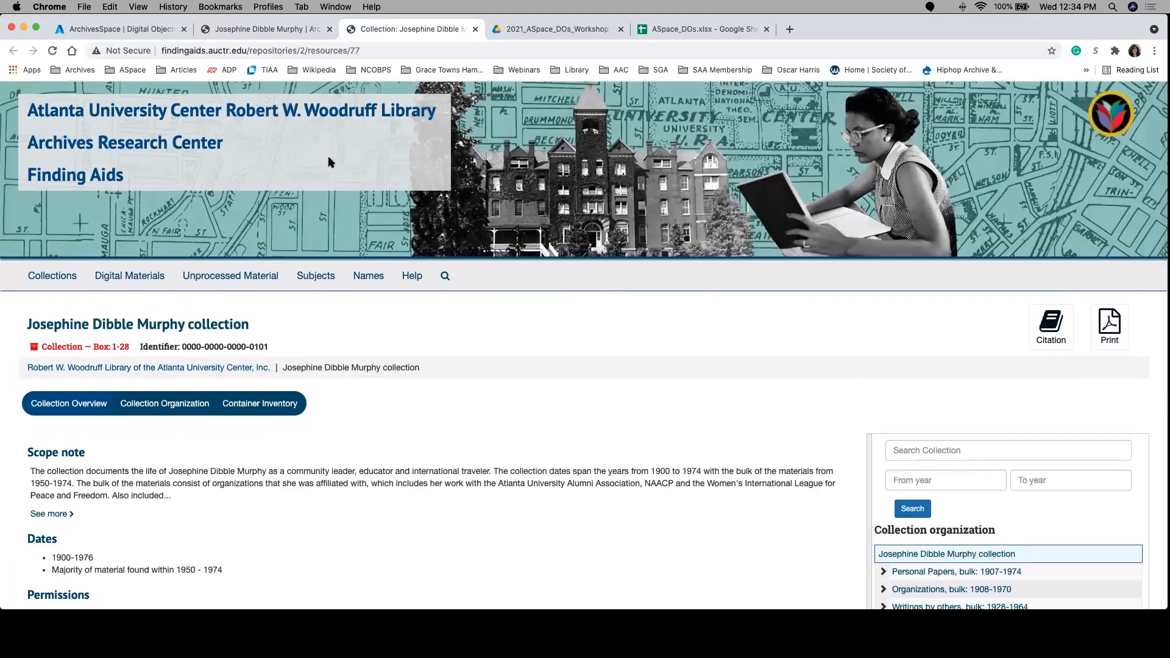
click(295, 30)
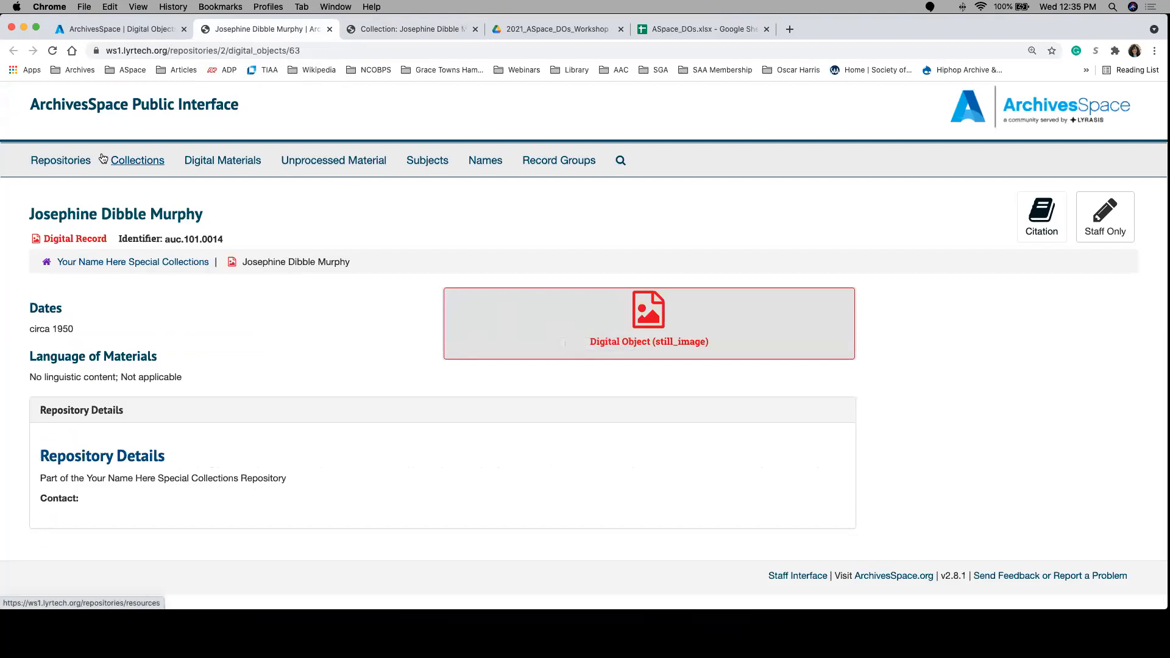
click(144, 29)
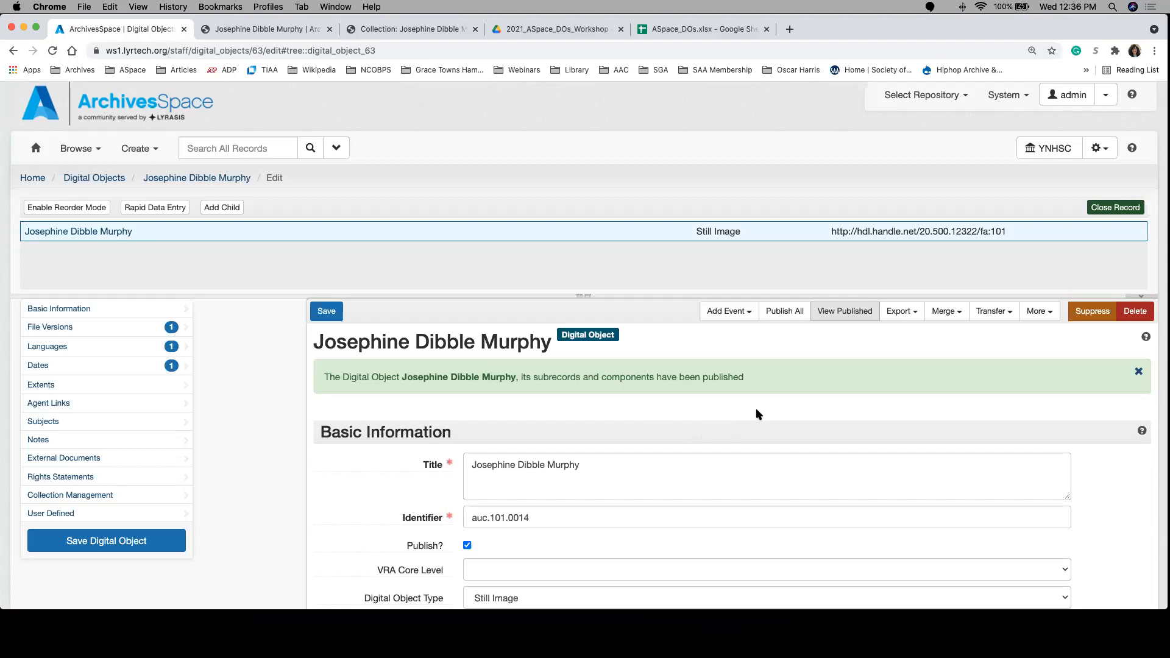
Step: Check the published record in the public interface, and examine the available repositories in the staff interface, keeping YNHSC selected
click(263, 30)
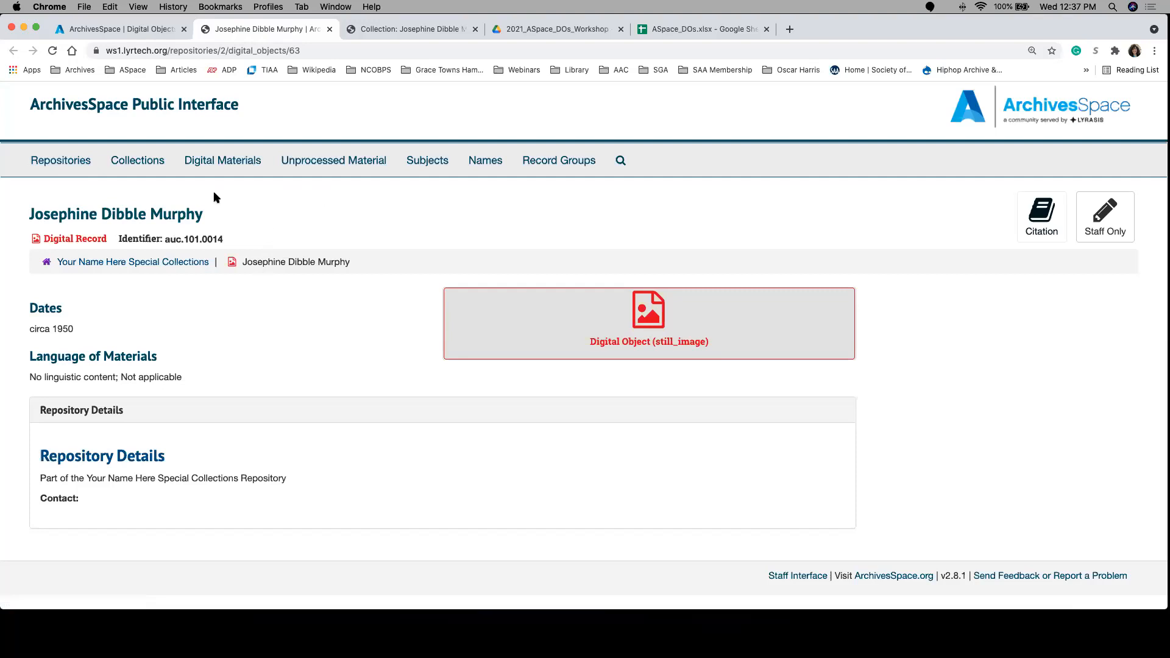
click(124, 29)
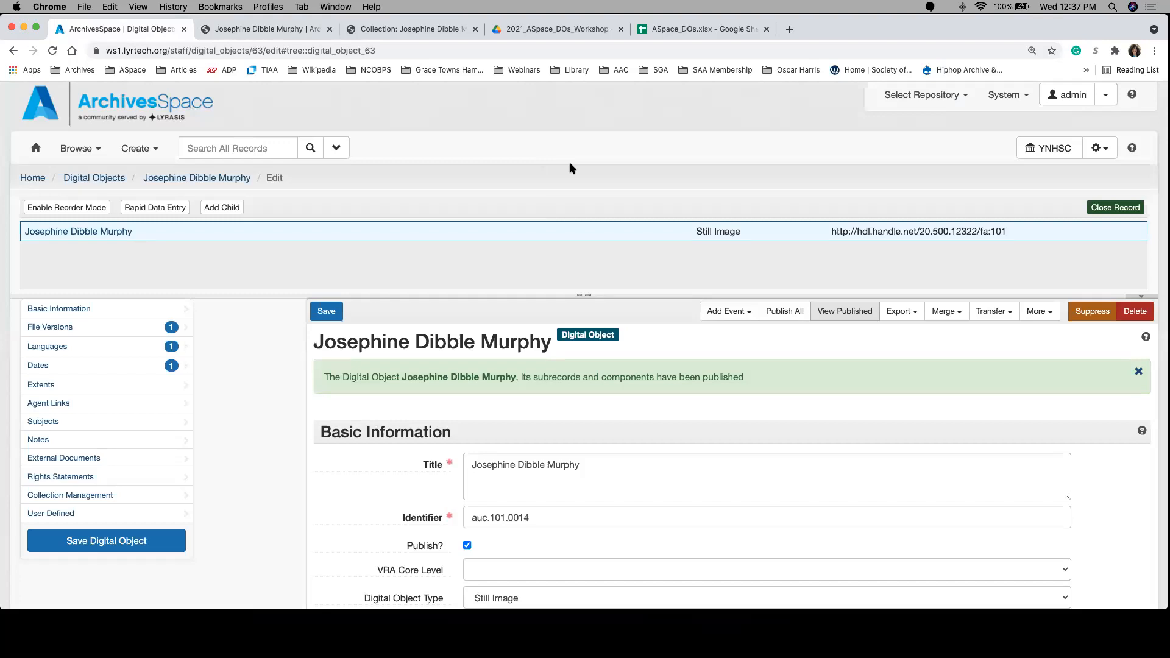
mouse_move(1052, 157)
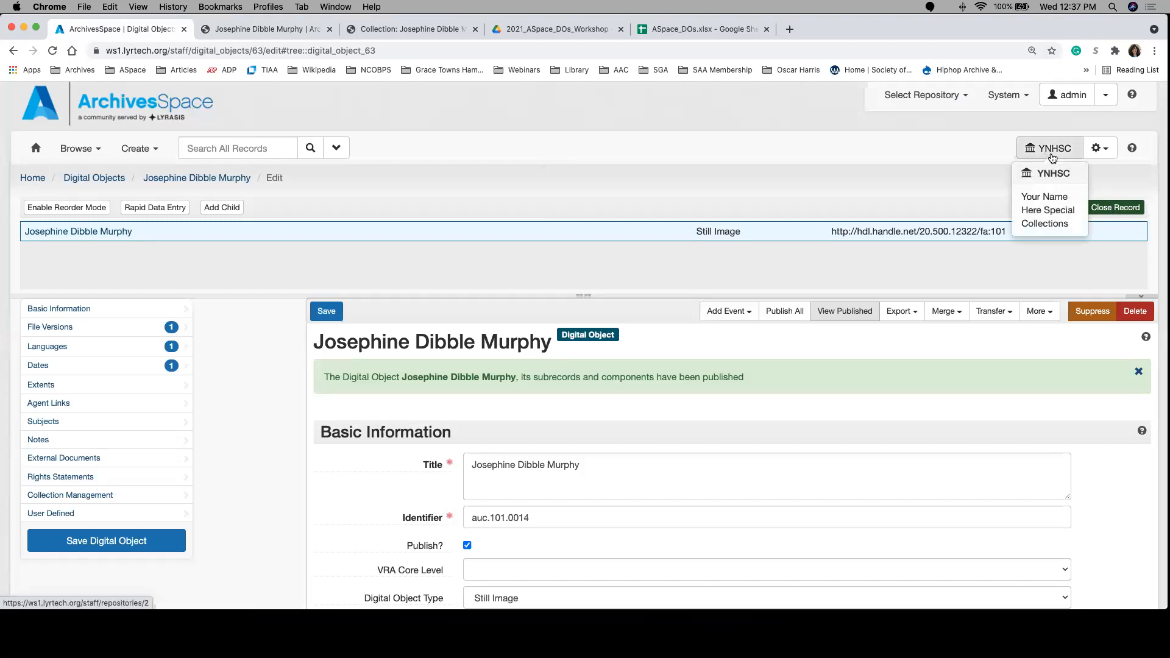
click(957, 96)
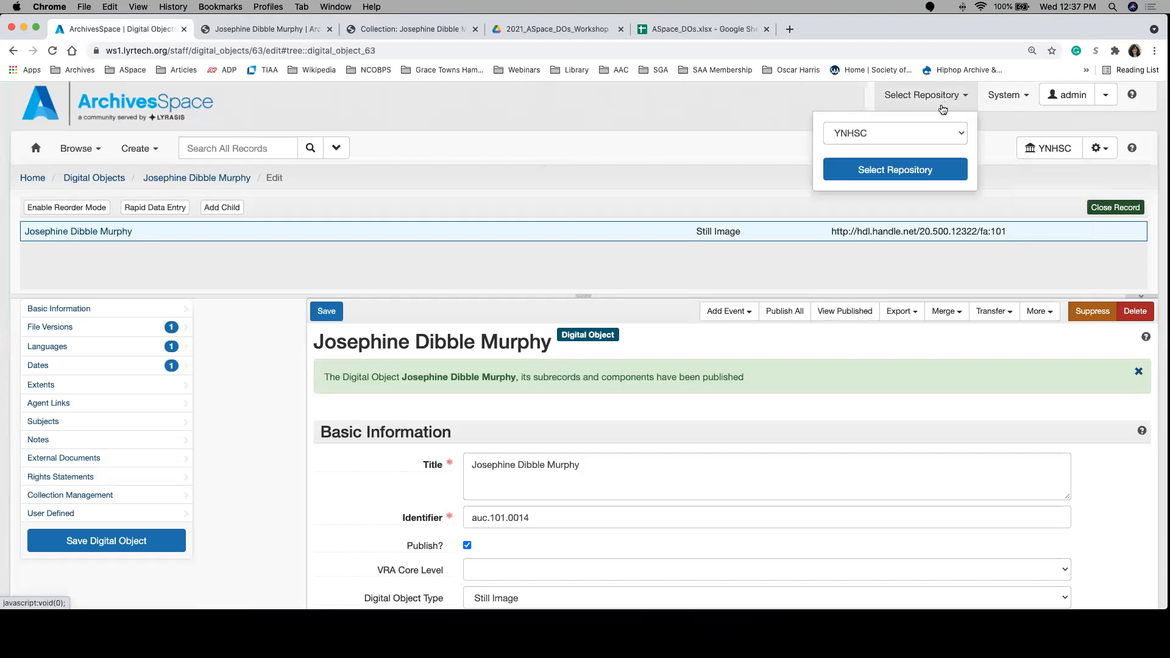
click(925, 126)
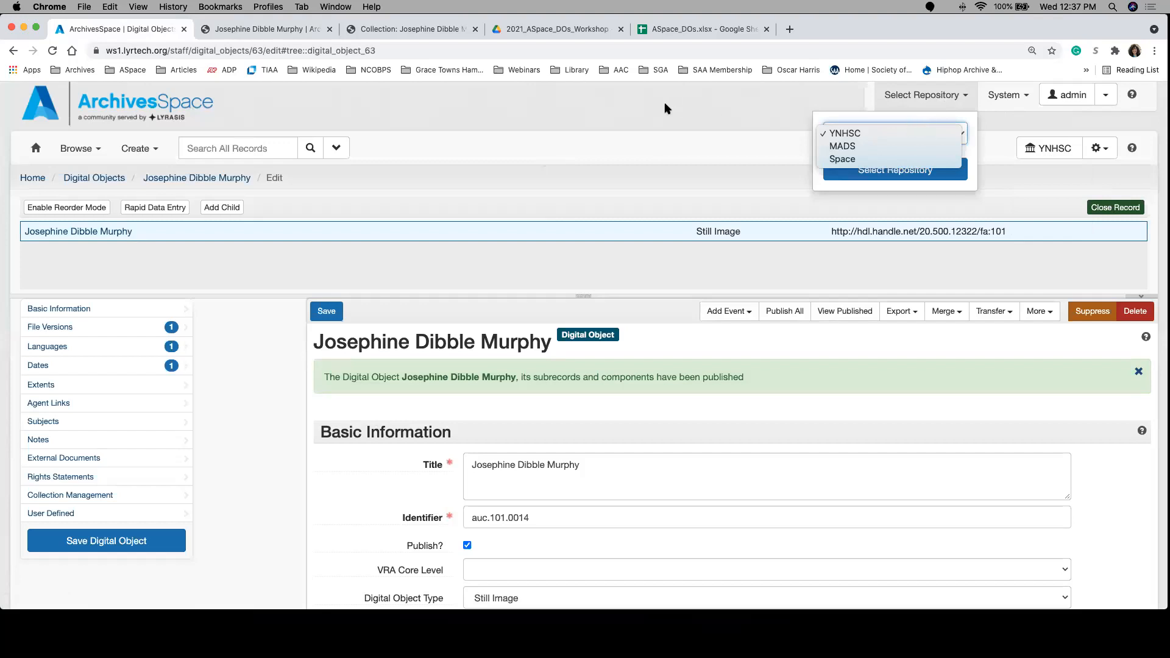
click(908, 130)
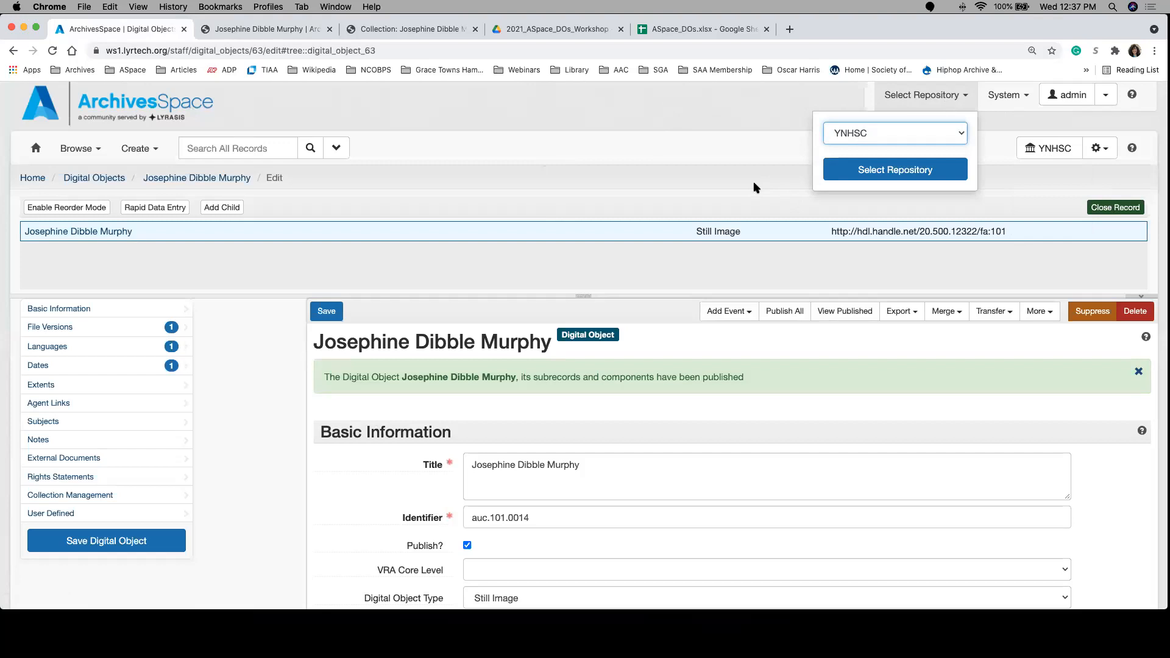
click(670, 128)
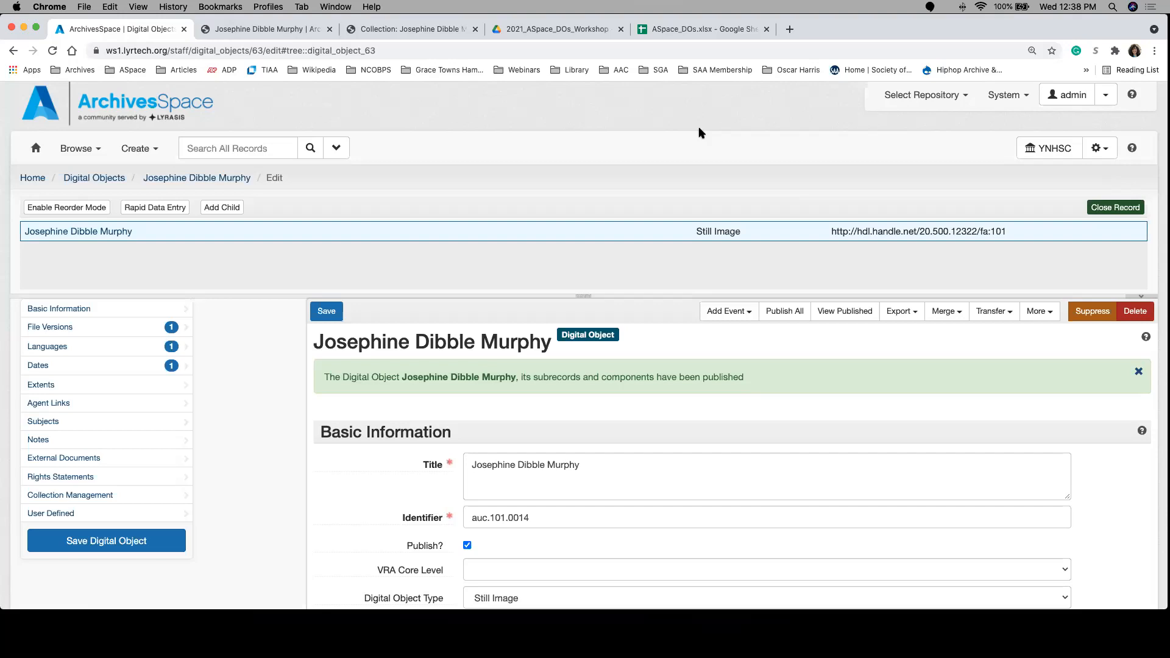
Step: Examine the Basic Information and File Versions sections of the digital object, including the explanation of the File URI field
scroll(616, 399, down, 6)
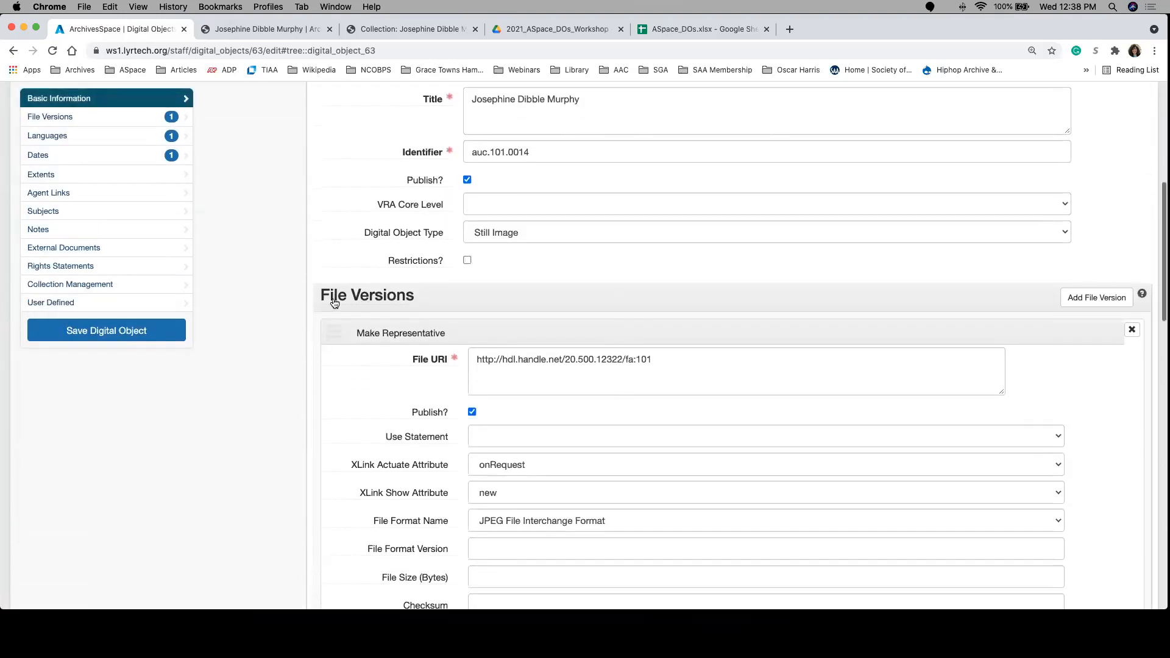
mouse_move(334, 332)
mouse_down()
mouse_move(334, 386)
mouse_move(366, 390)
mouse_move(347, 389)
mouse_move(336, 341)
mouse_up()
scroll(450, 357, down, 2)
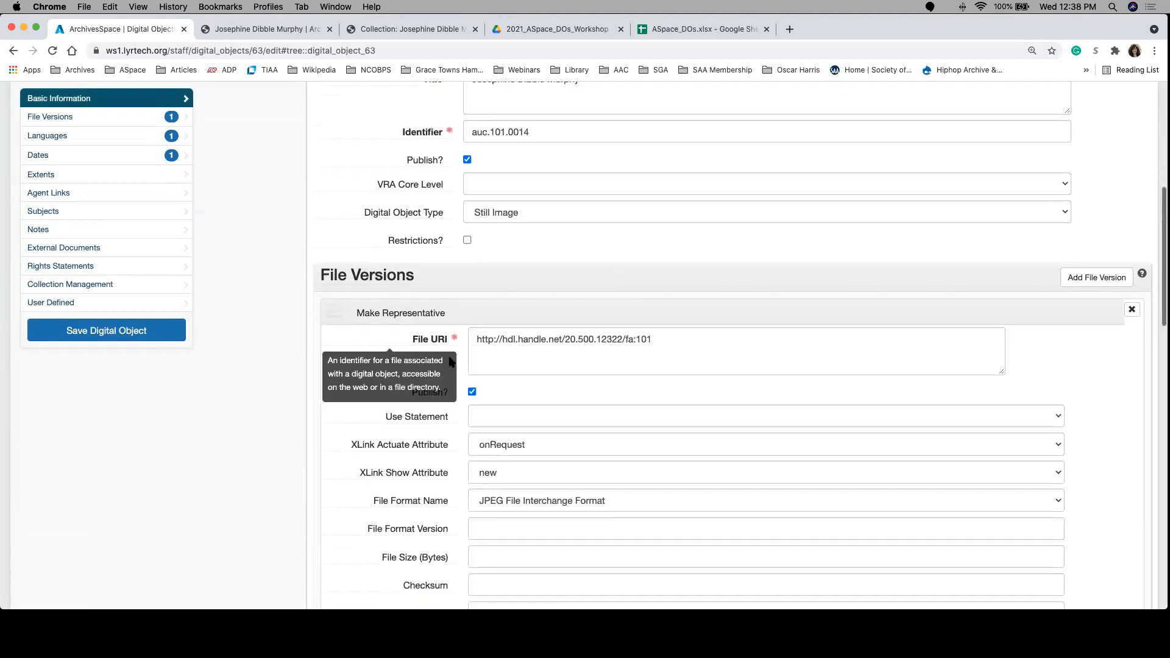
scroll(549, 259, up, 3)
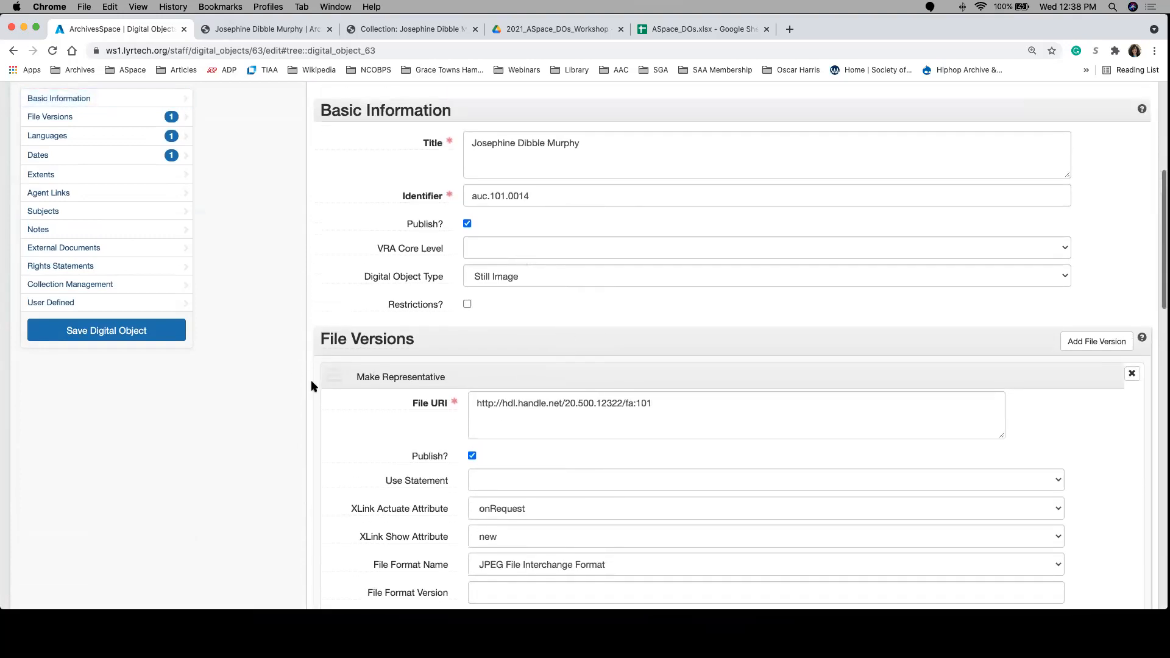
drag(332, 381, 335, 390)
scroll(418, 463, down, 3)
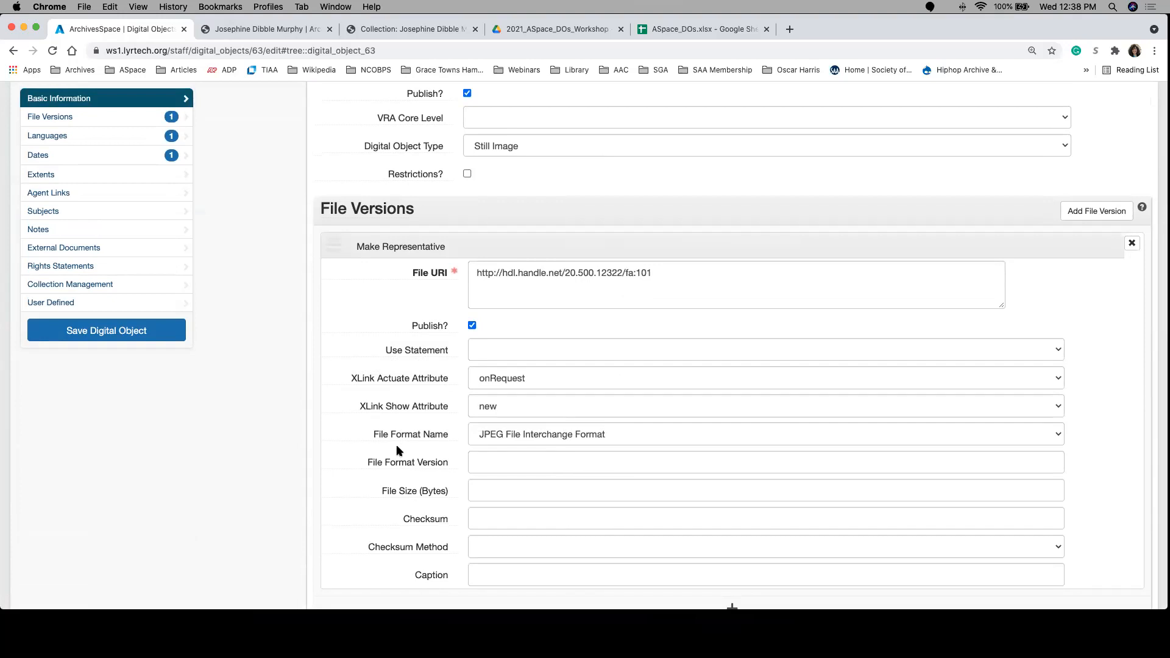
mouse_move(393, 340)
scroll(409, 310, up, 15)
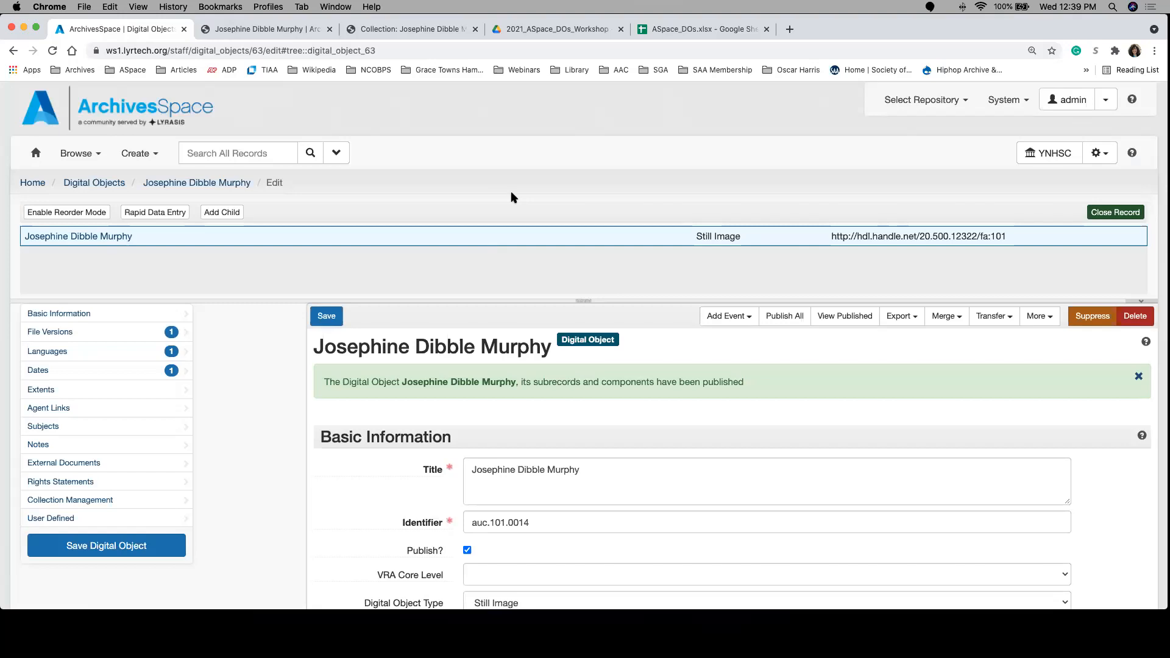
Step: Examine the Use Statement options for the file version, leaving the field empty
scroll(629, 456, down, 5)
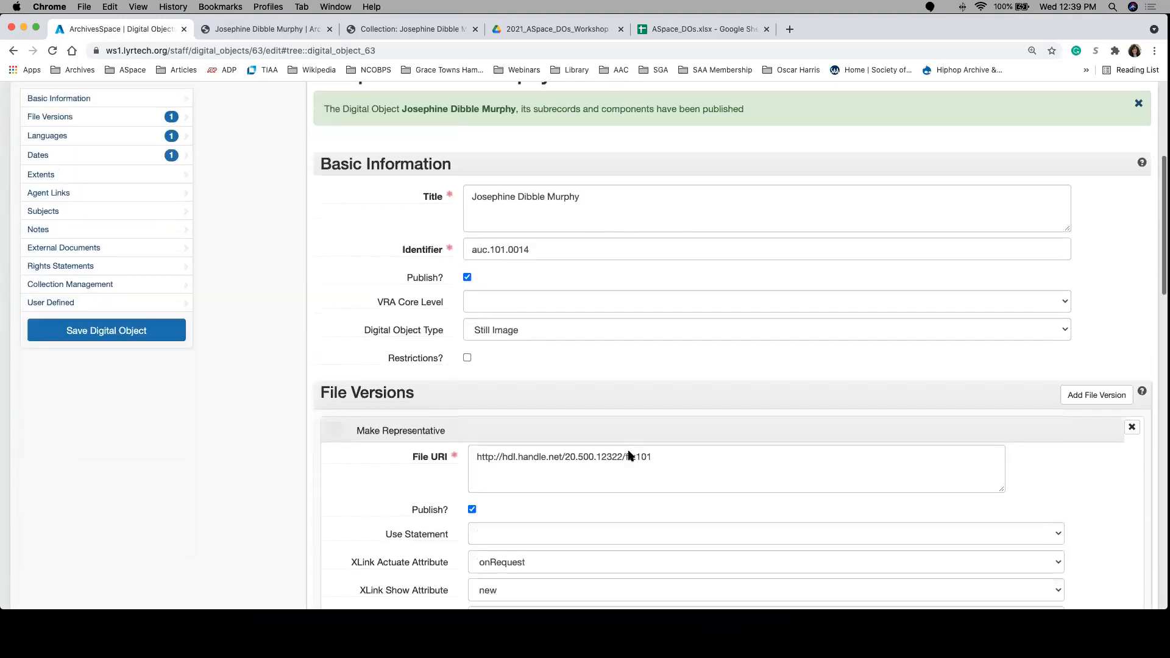
scroll(629, 456, down, 4)
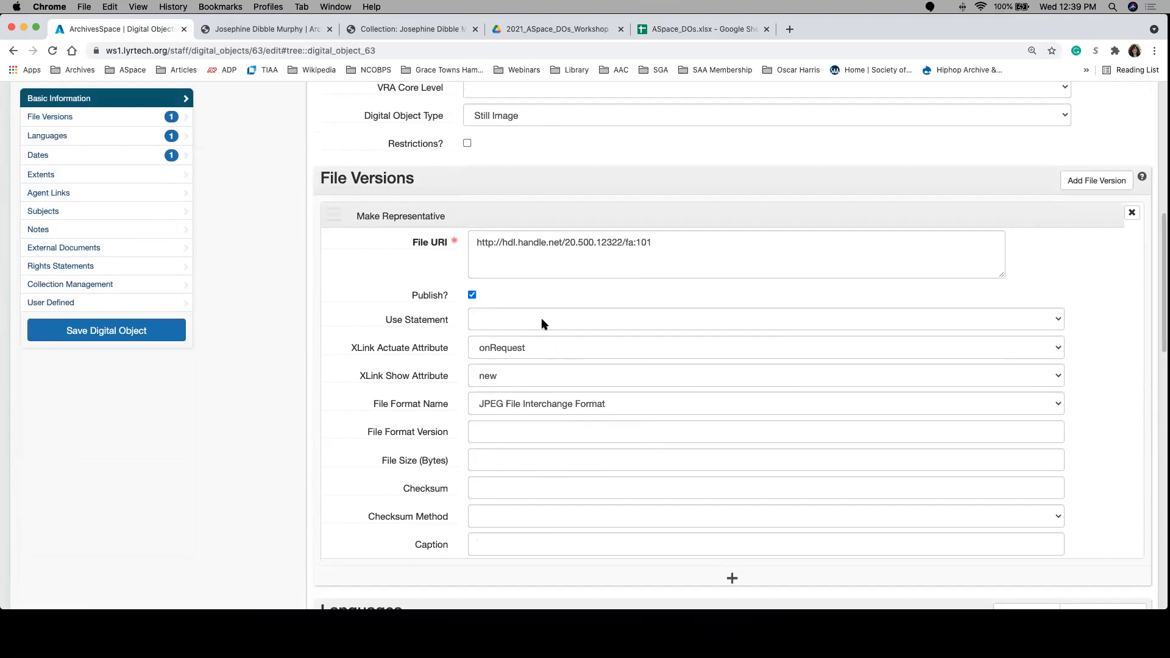
click(554, 320)
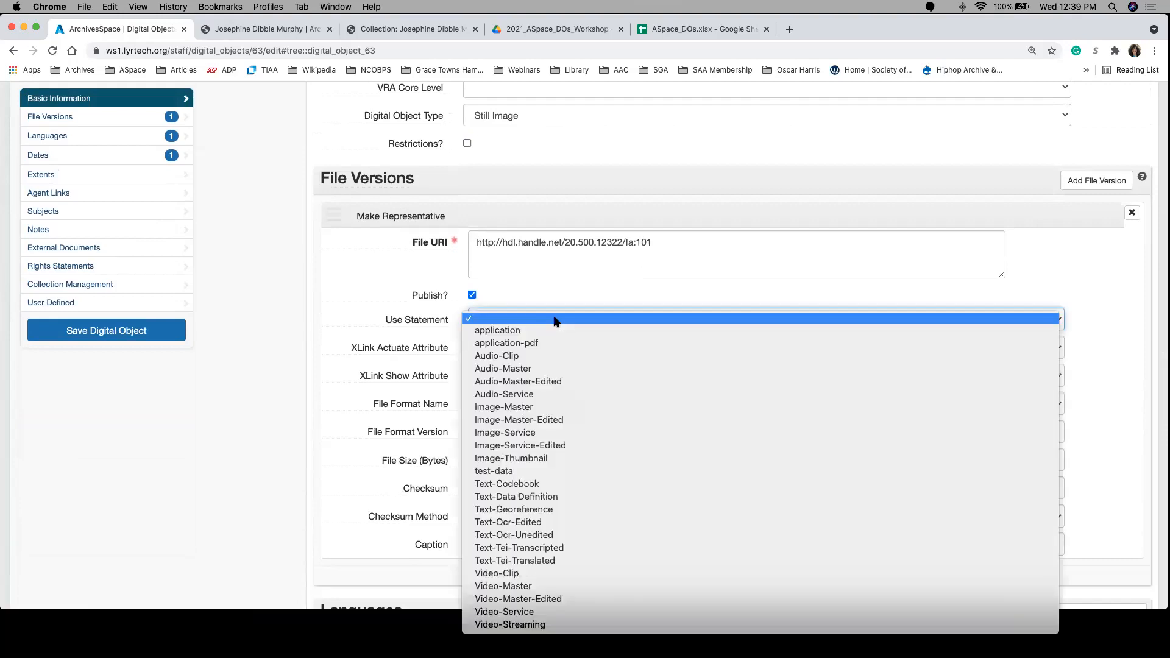
click(634, 497)
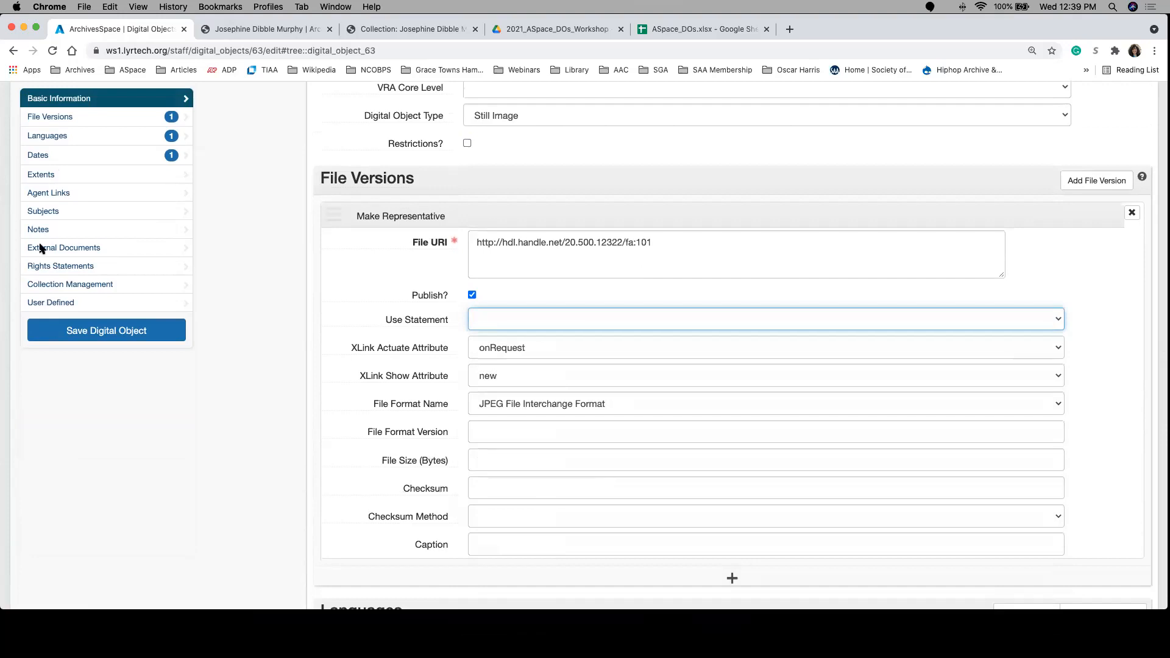
click(515, 317)
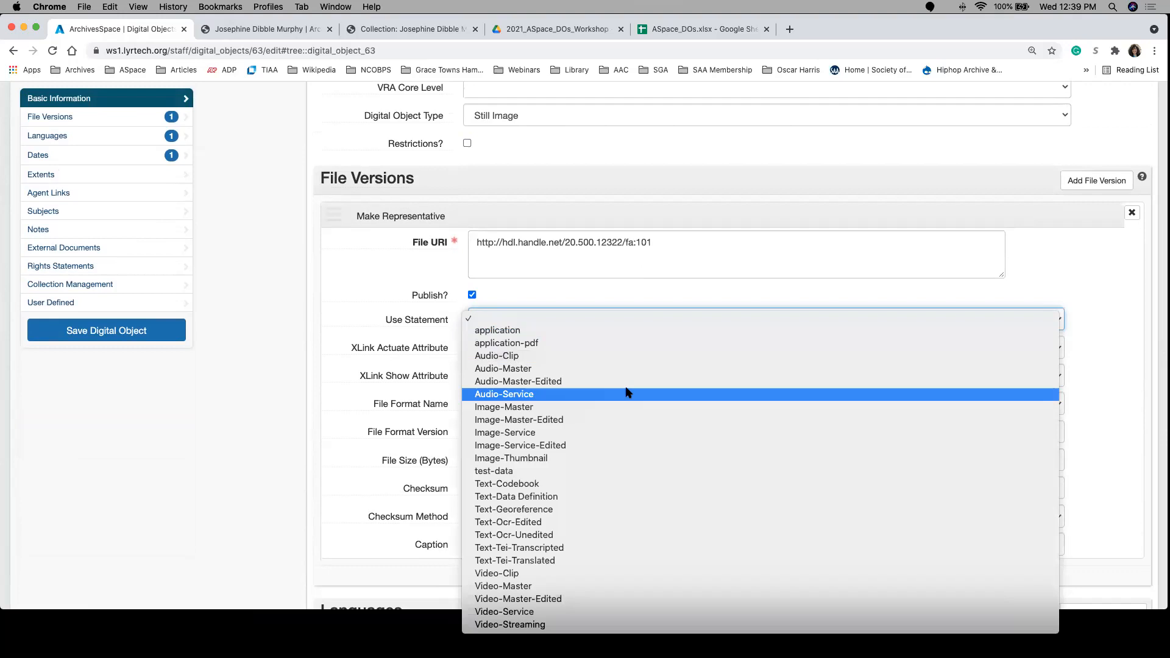
click(1070, 247)
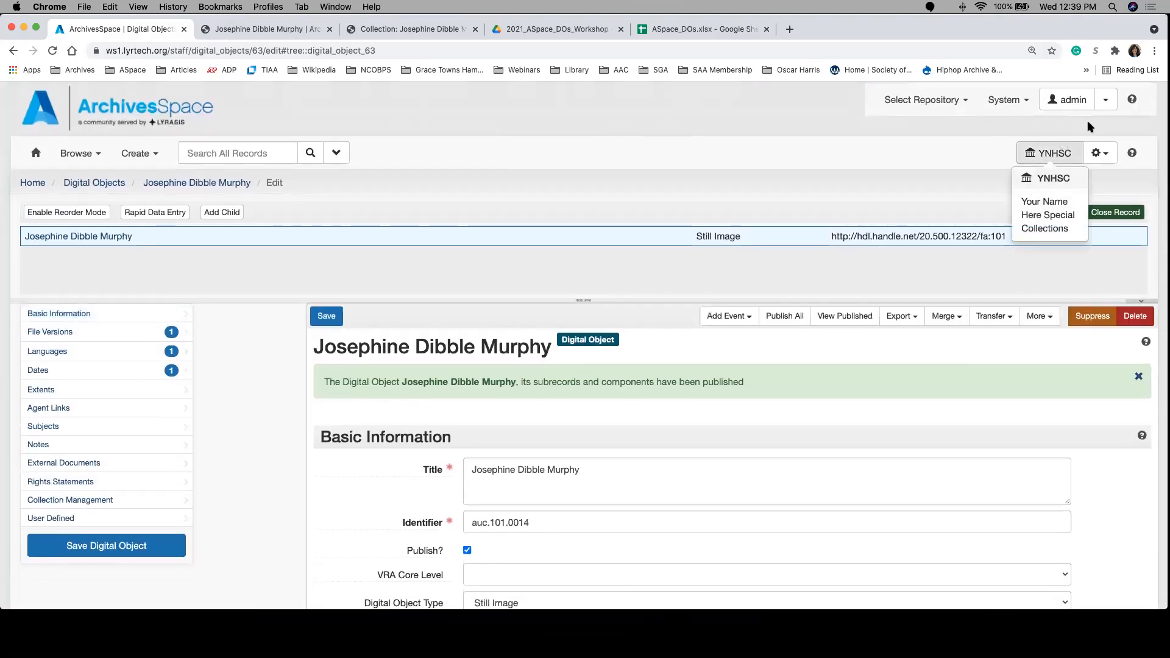
Step: Look up where controlled value lists are managed among the system administration options, without opening them
click(1106, 100)
click(992, 100)
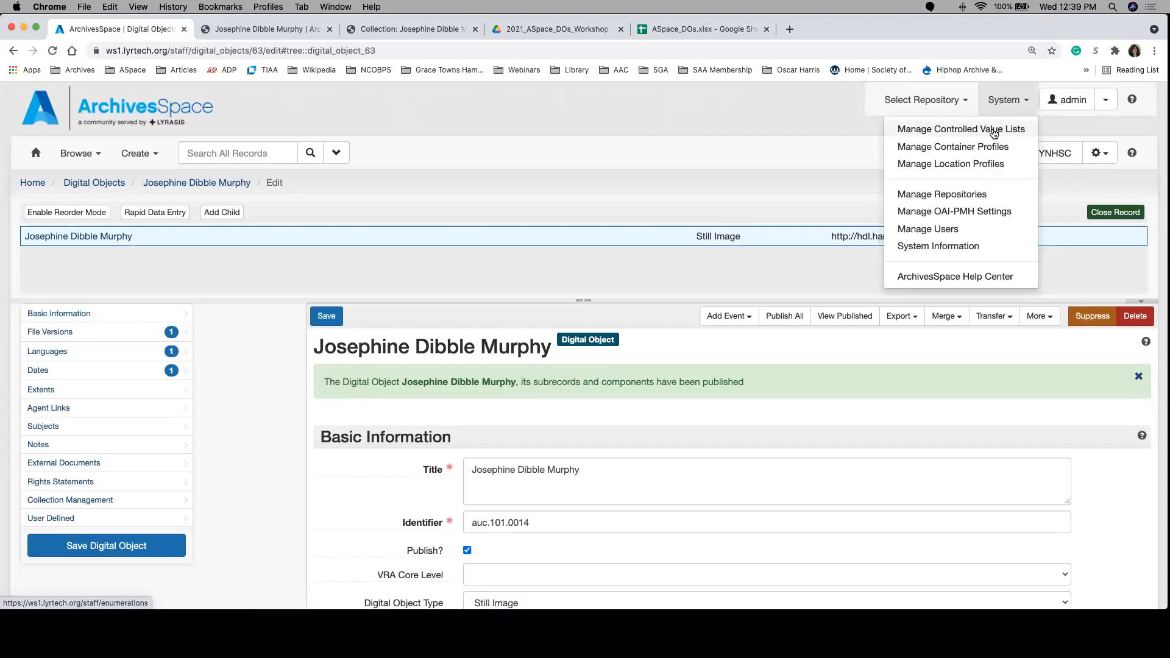
click(857, 371)
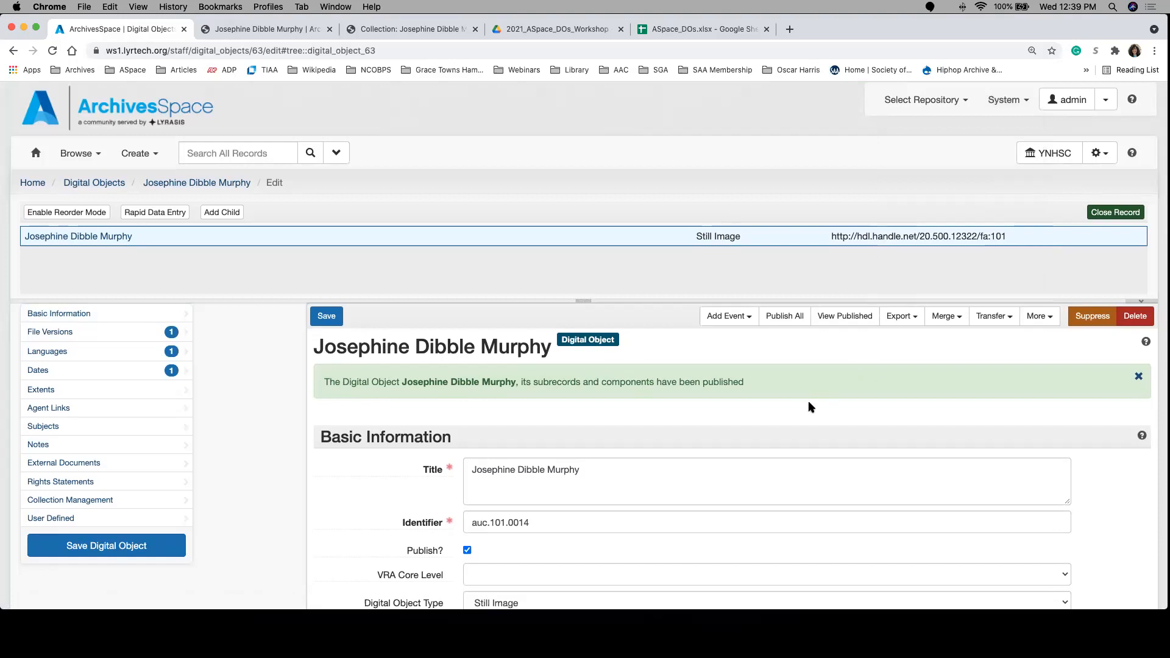
Step: Review the record's Basic Information and File Versions fields, compare them with its public view, and return to the top of the staff record
scroll(809, 402, down, 5)
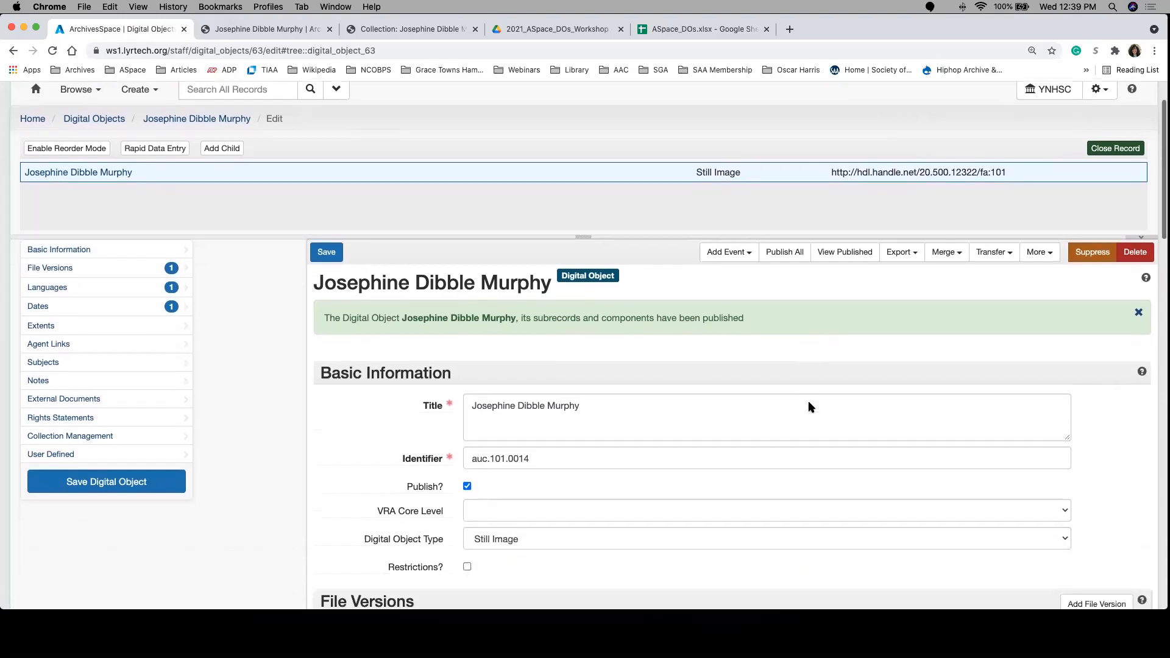
scroll(809, 402, down, 2)
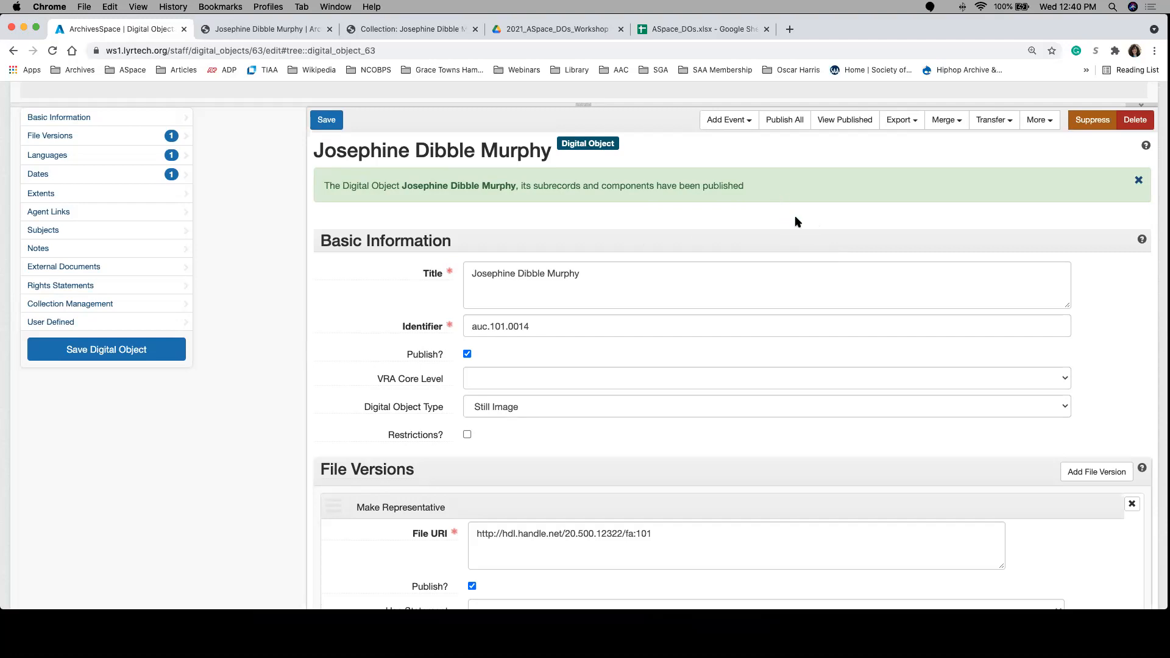
scroll(797, 221, down, 1)
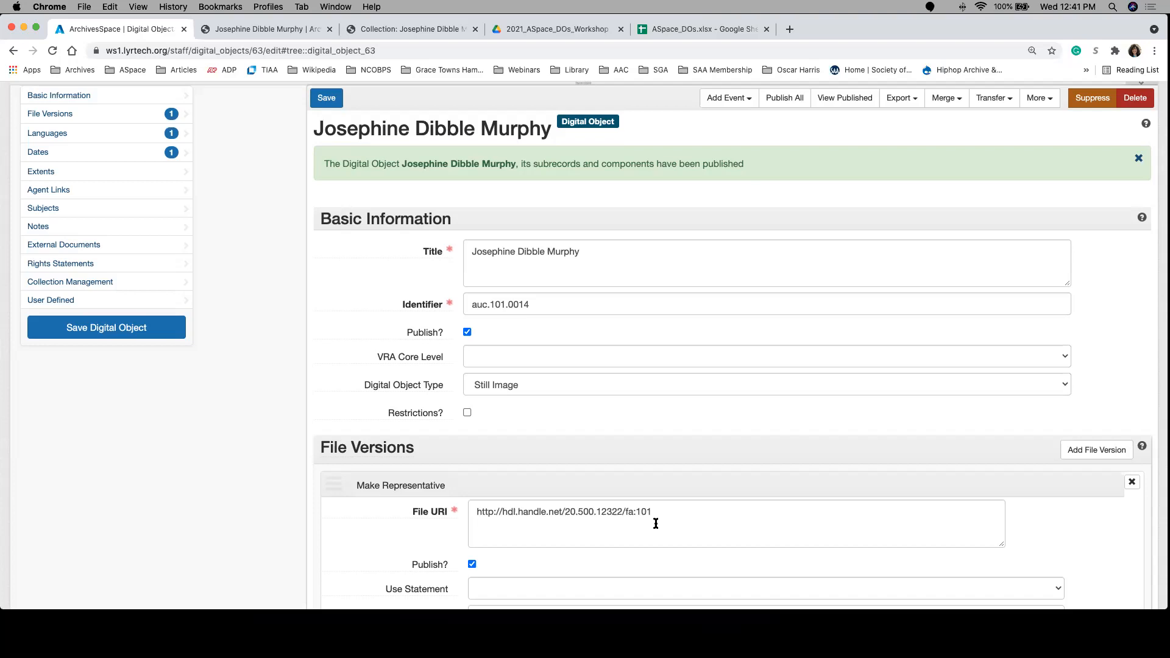
scroll(656, 523, down, 6)
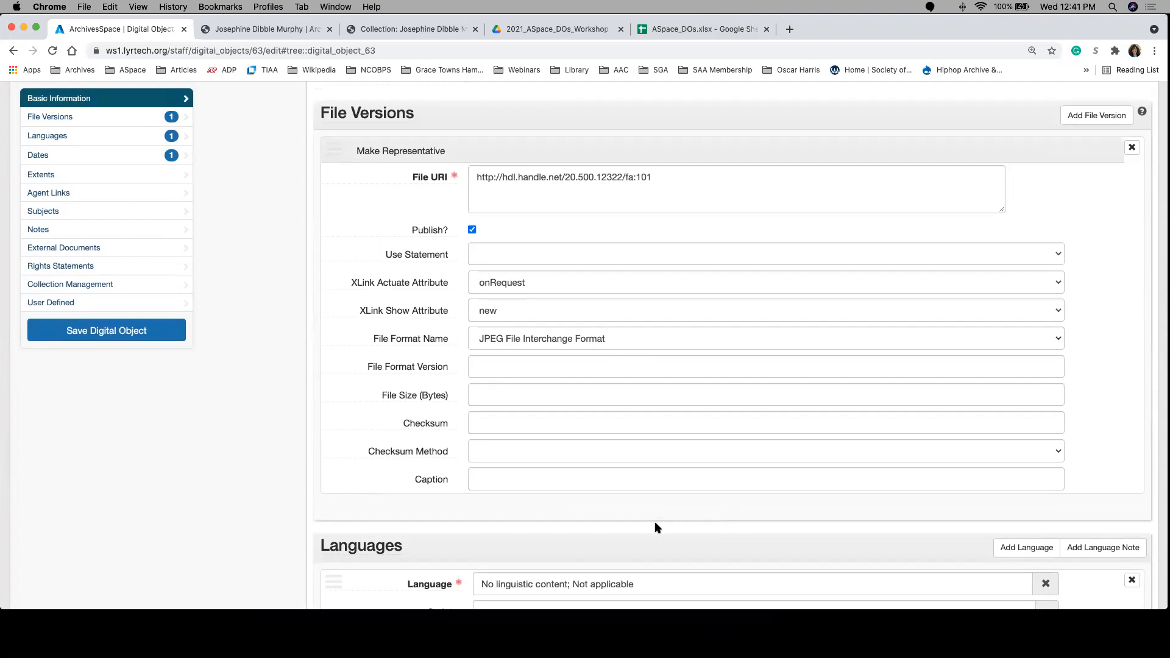
click(284, 27)
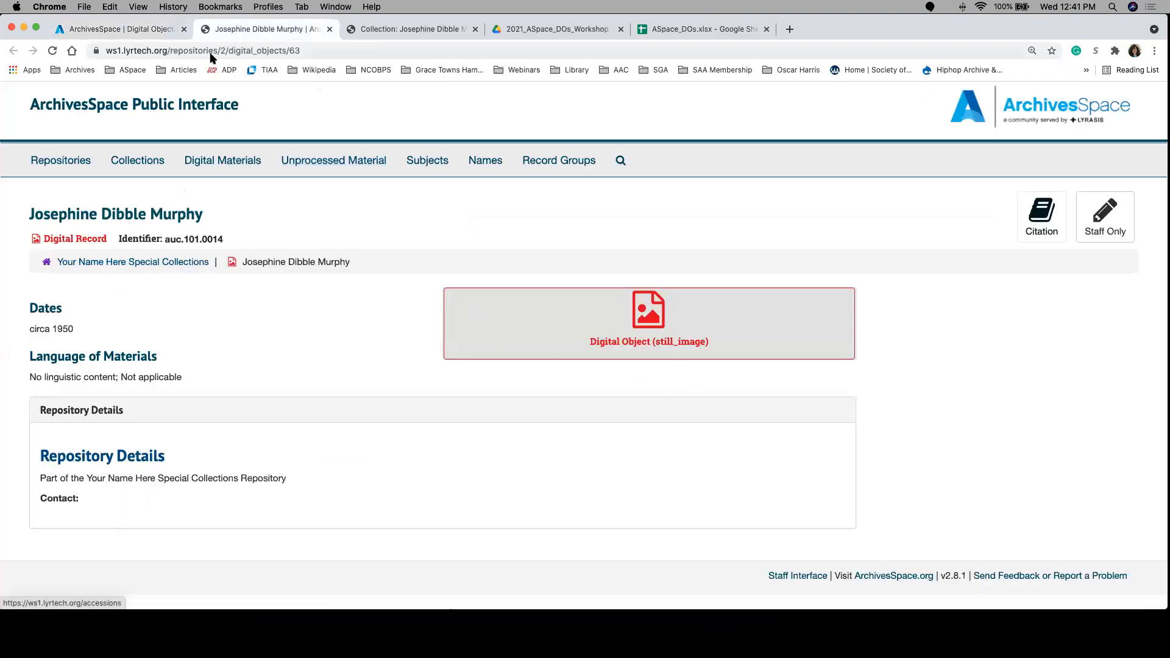
click(146, 30)
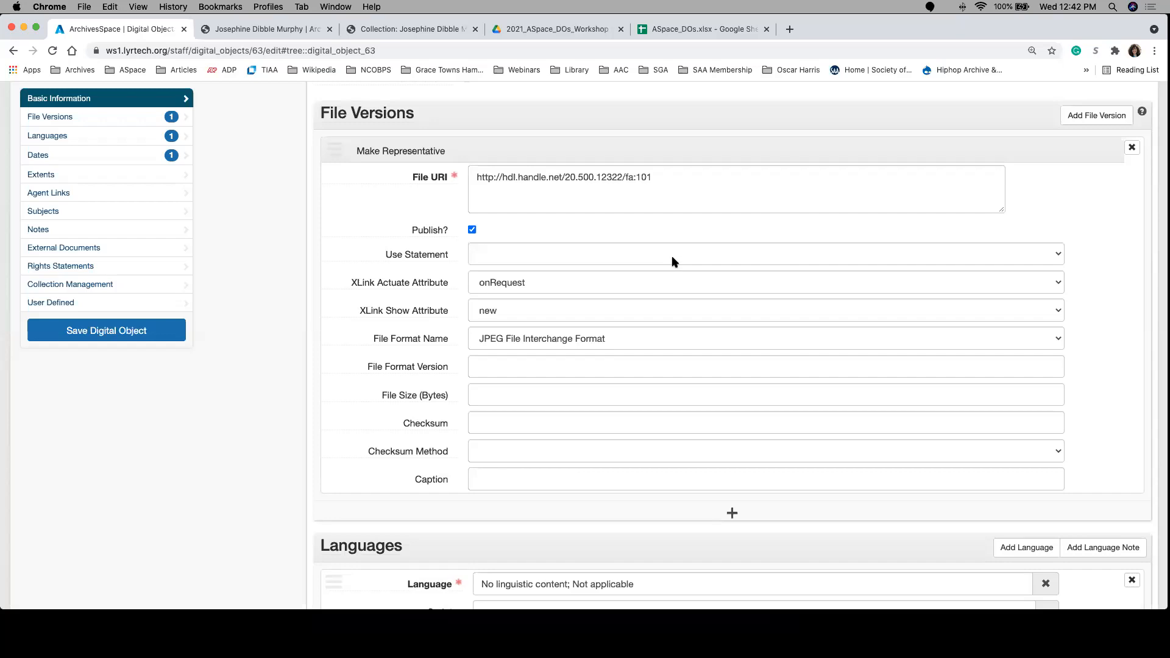
scroll(671, 255, up, 7)
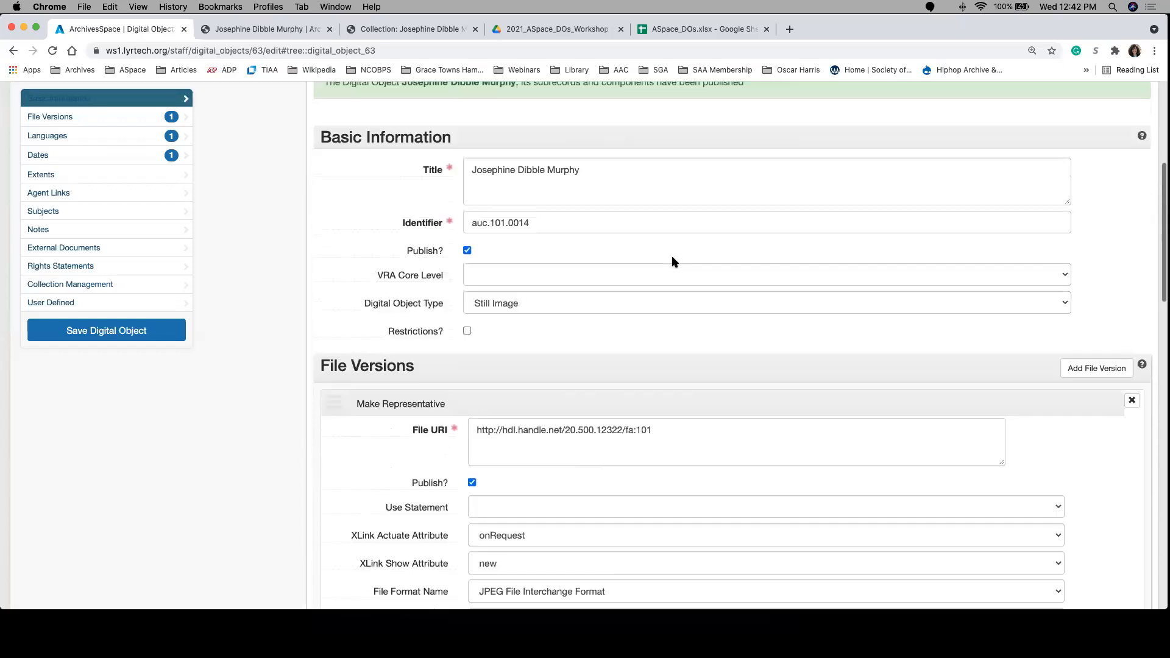
scroll(610, 366, up, 2)
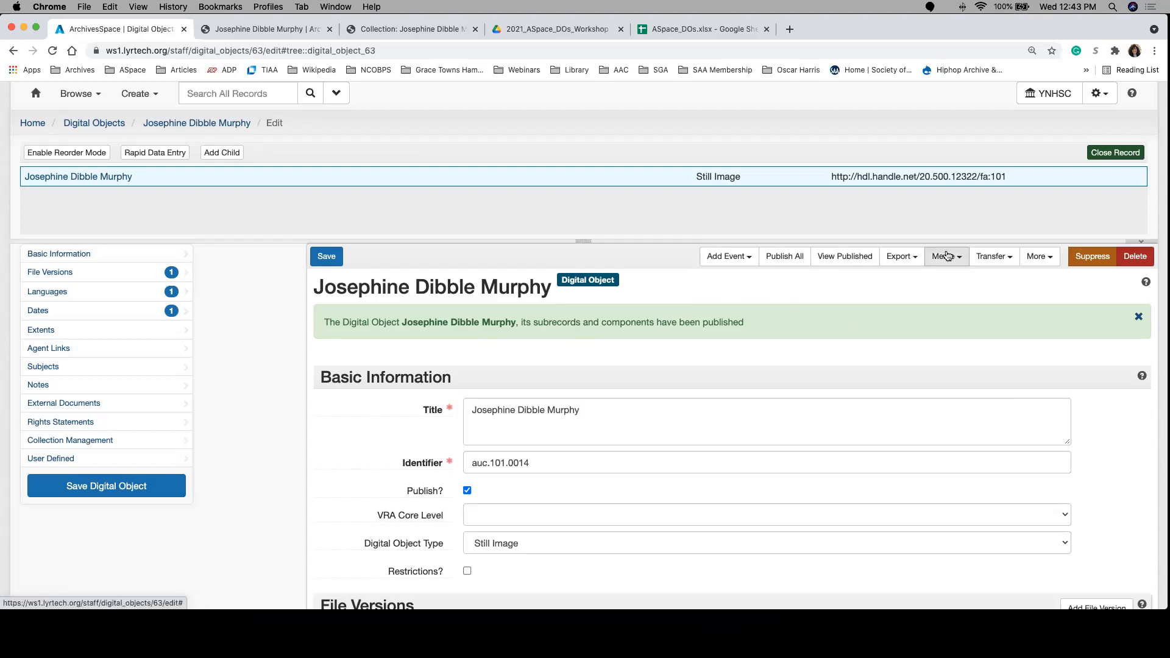
Step: Examine the Merge, Transfer and additional actions offered for the digital object, cancelling without merging or transferring it
click(946, 256)
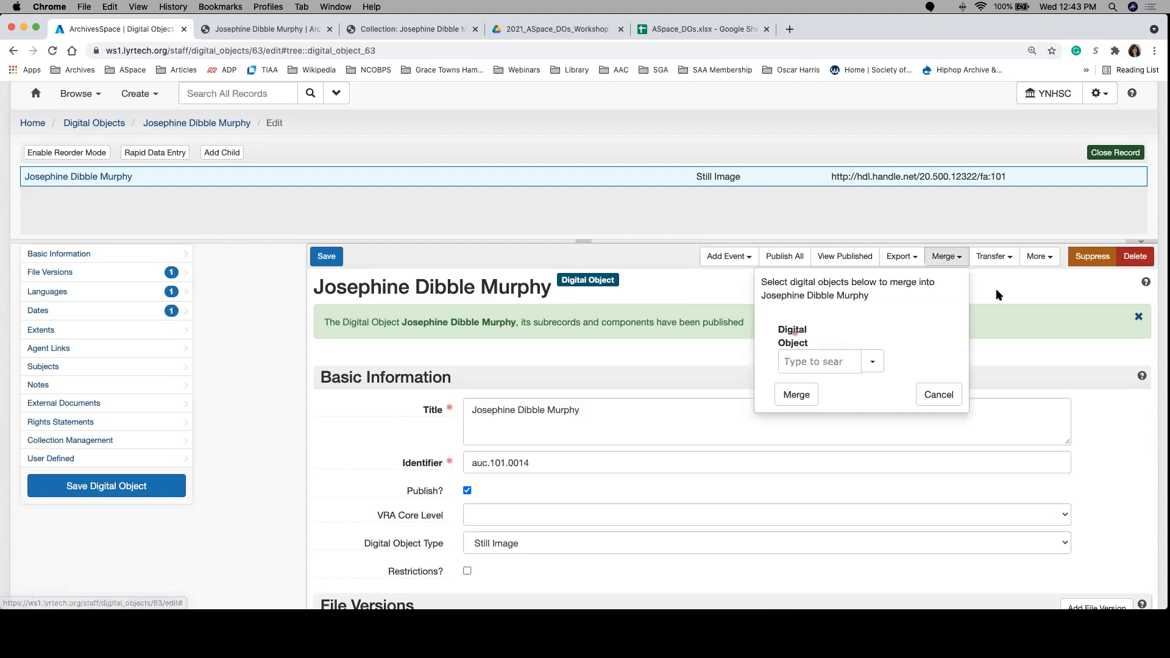
click(924, 396)
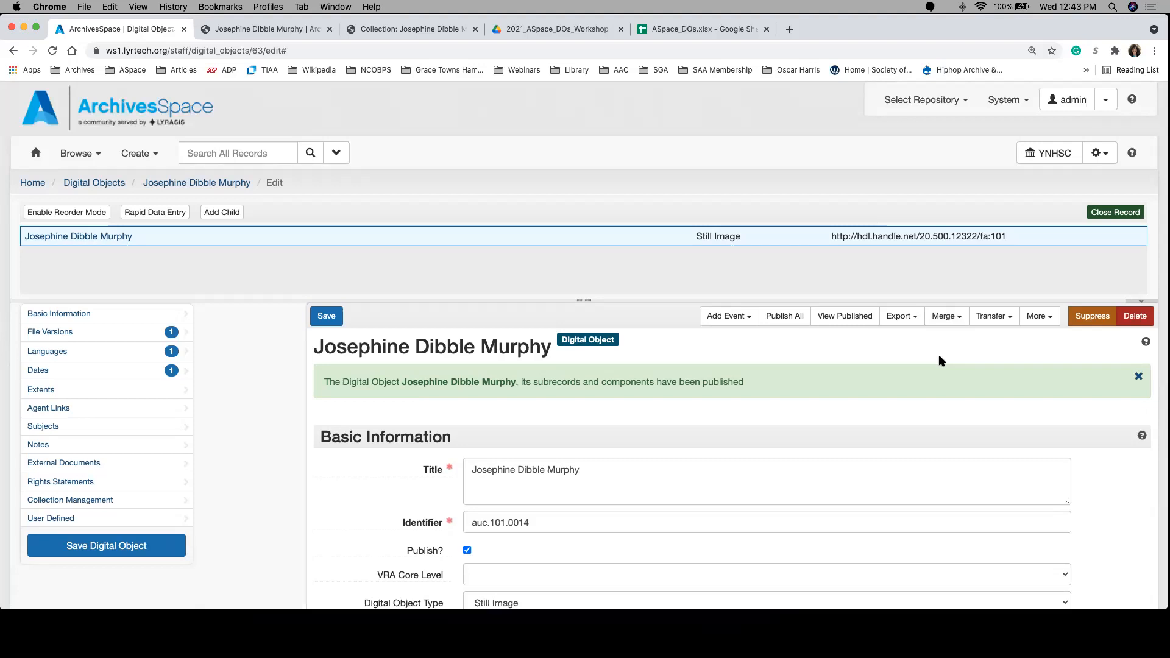
click(1010, 318)
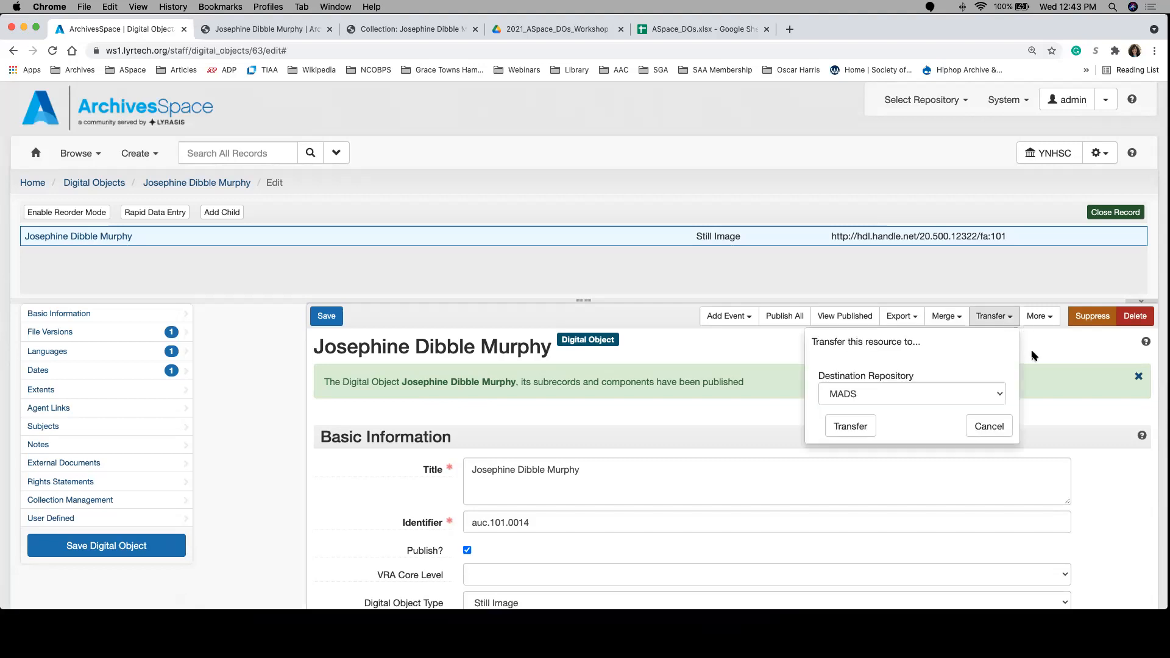
click(1039, 321)
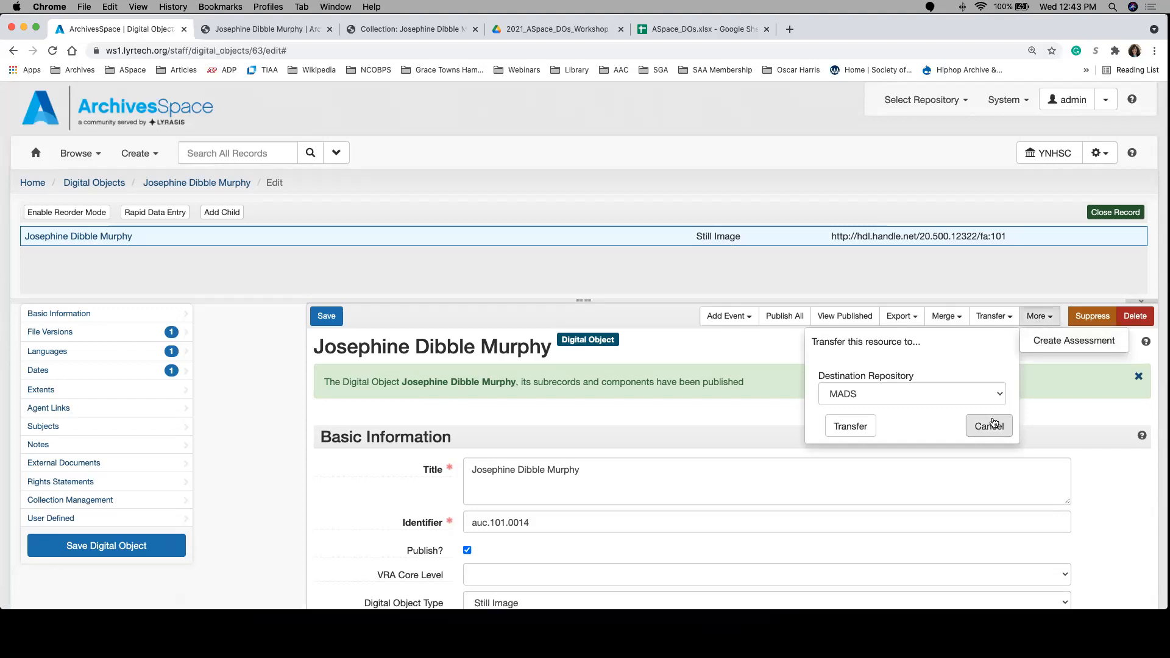
click(990, 425)
click(970, 347)
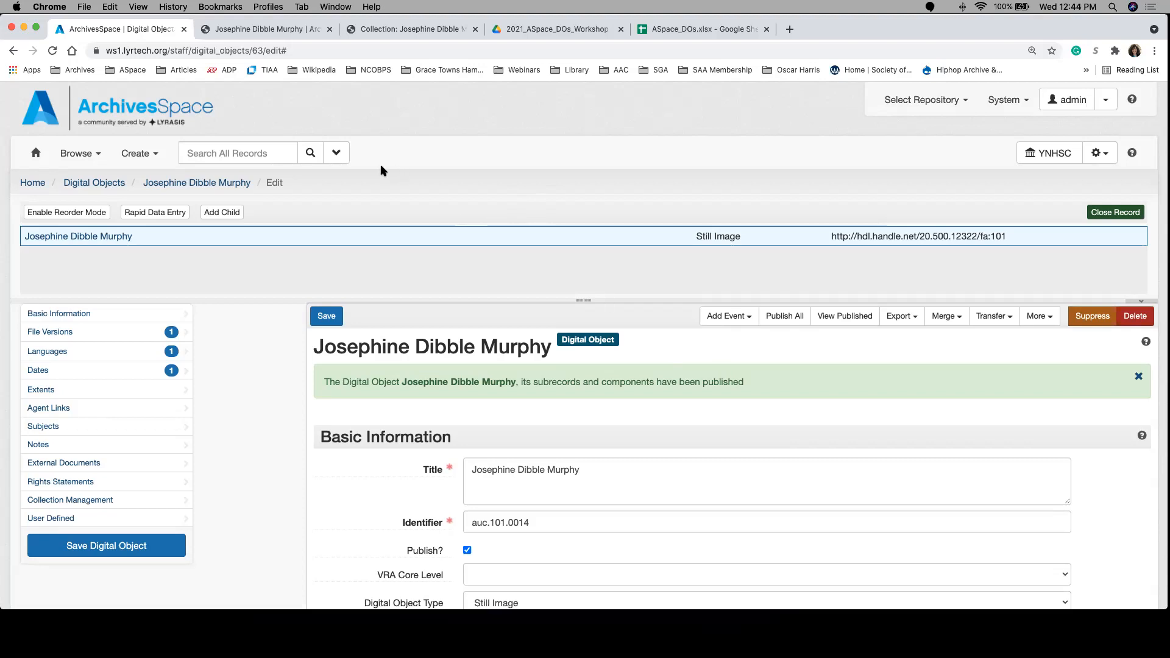
Step: Search all staff records for the placeholder person's name to find that person's papers
click(258, 151)
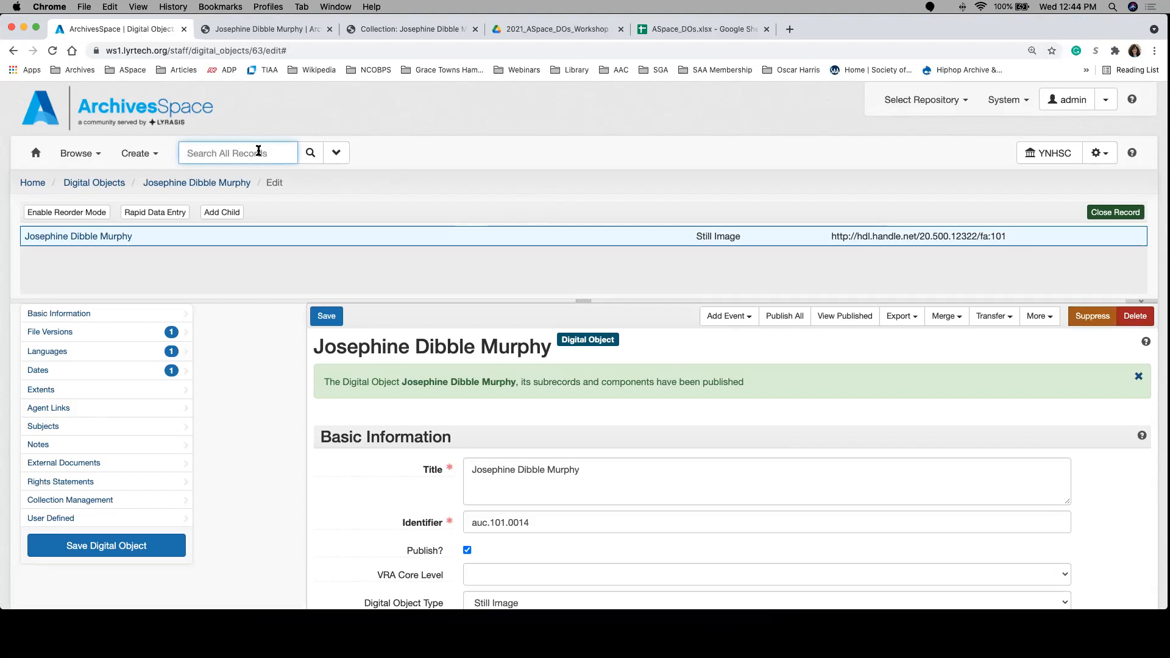
text(jane doe)
key(Return)
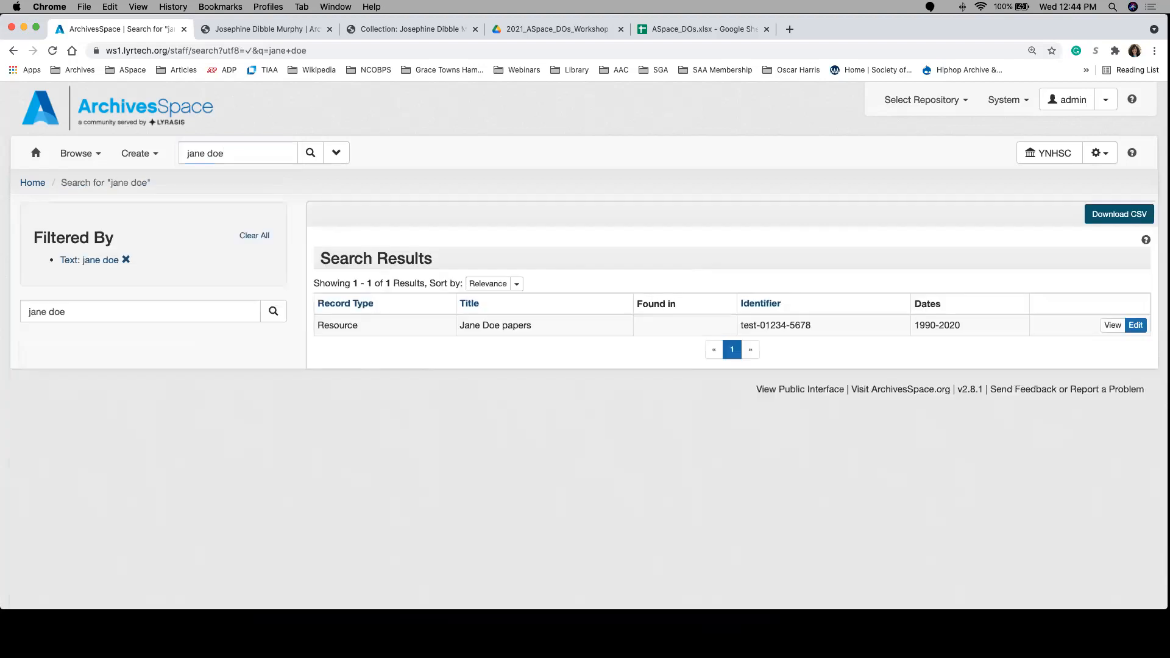
Step: Check the collection listed in the ASpace_DOs spreadsheet and open the matching papers resource in ArchivesSpace for editing
click(674, 35)
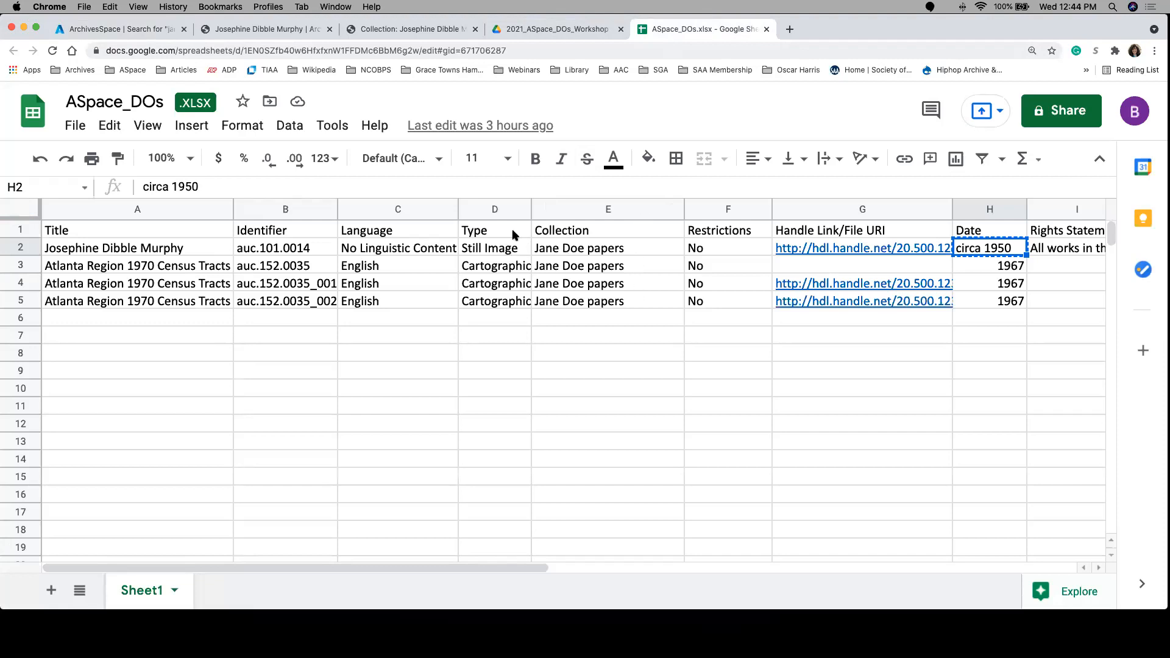
click(109, 32)
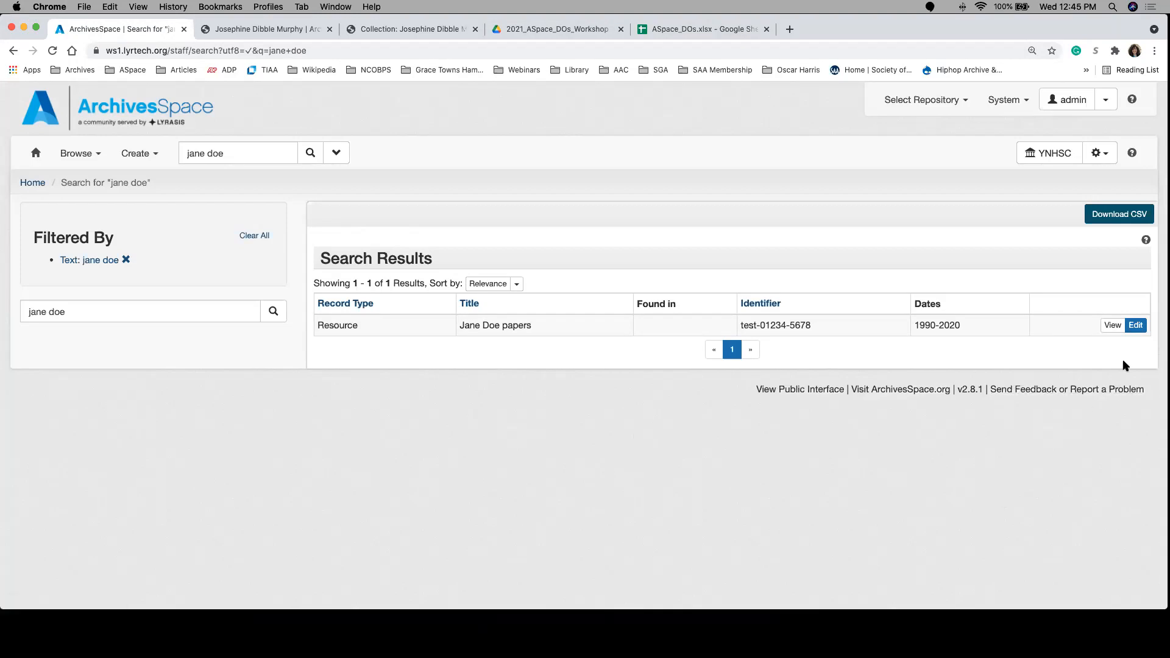
click(1135, 325)
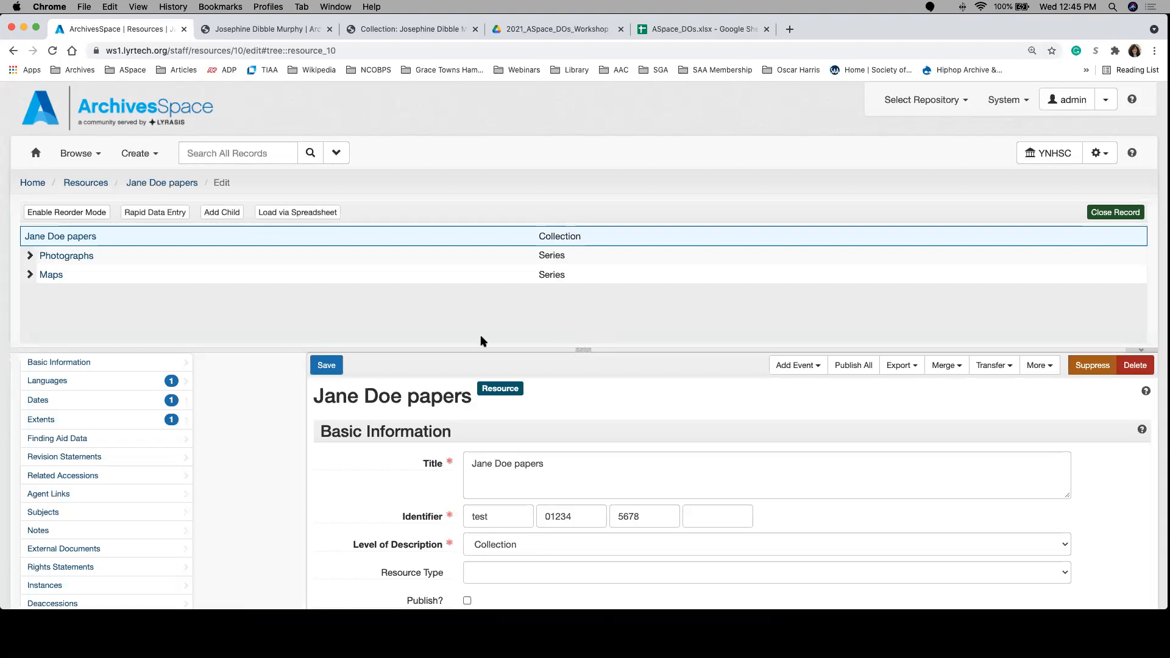
scroll(261, 436, down, 2)
scroll(261, 437, up, 2)
scroll(271, 403, down, 1)
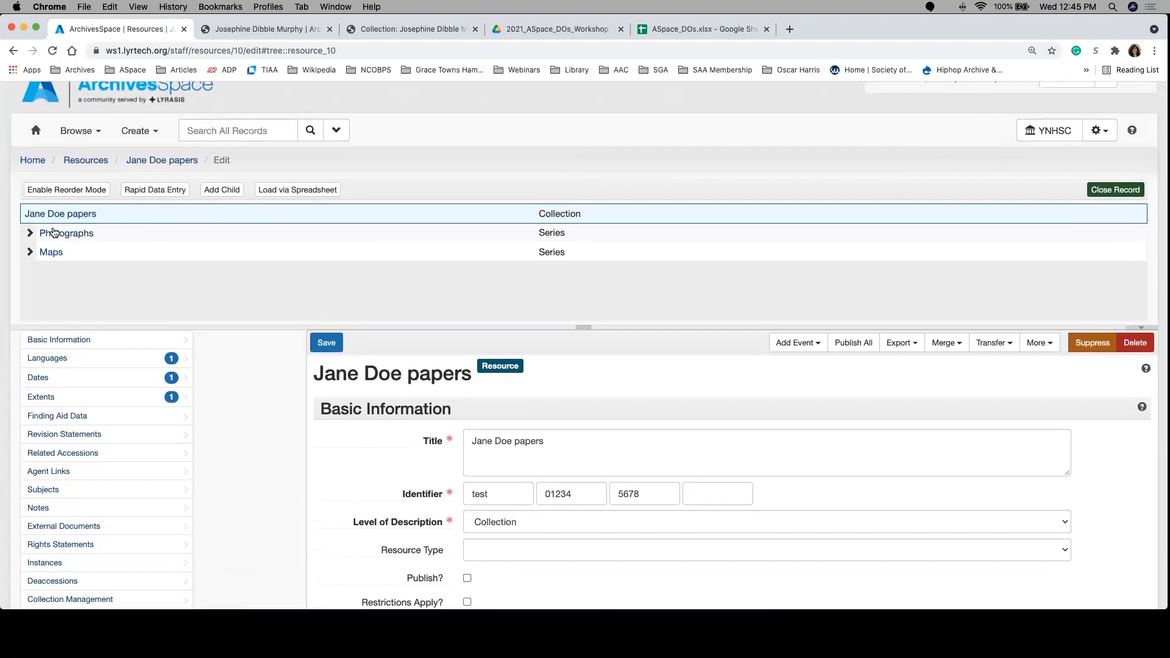
Step: Open the portrait's file-level record under the Photographs series and add an empty digital object instance to it
click(63, 235)
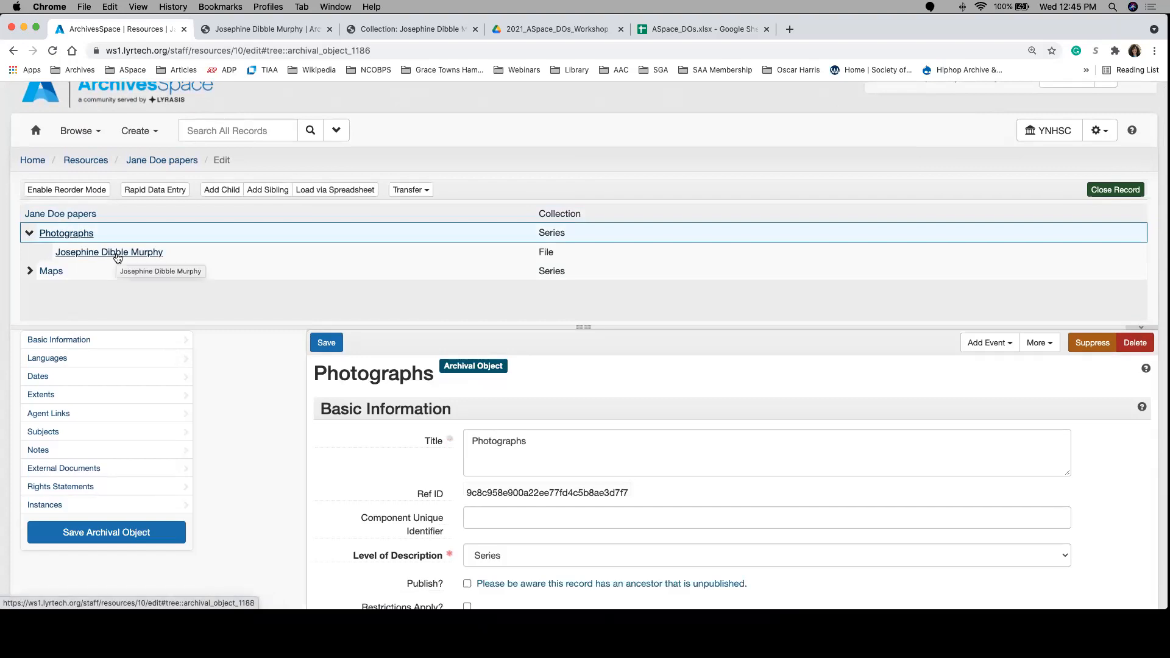
click(118, 254)
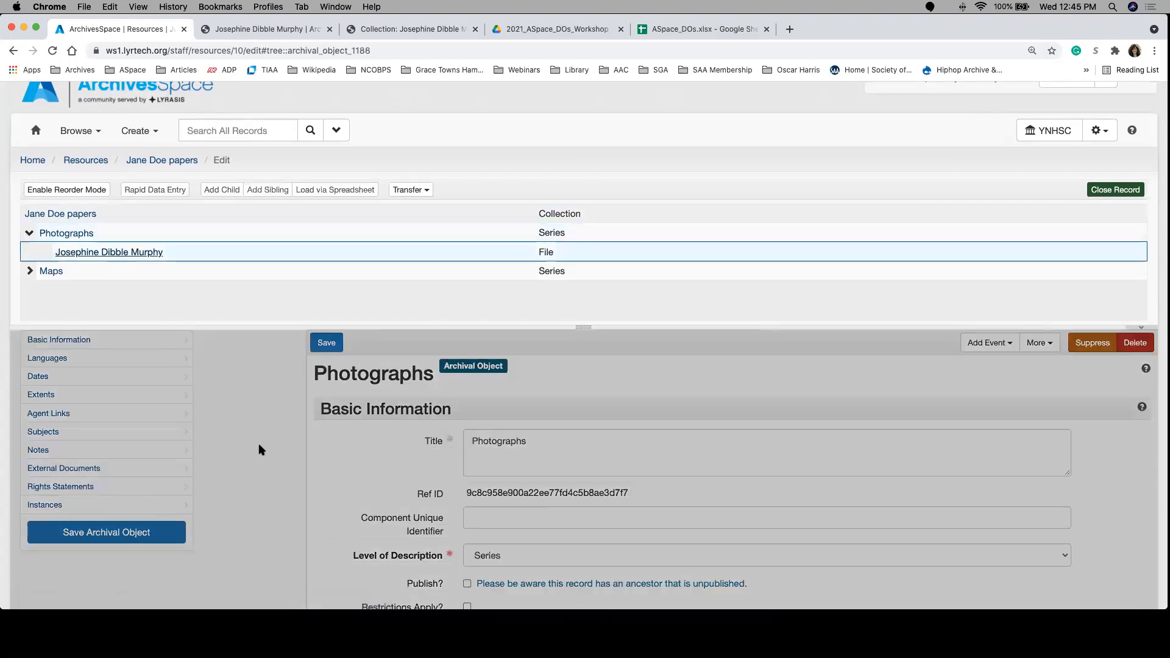
scroll(261, 451, down, 1)
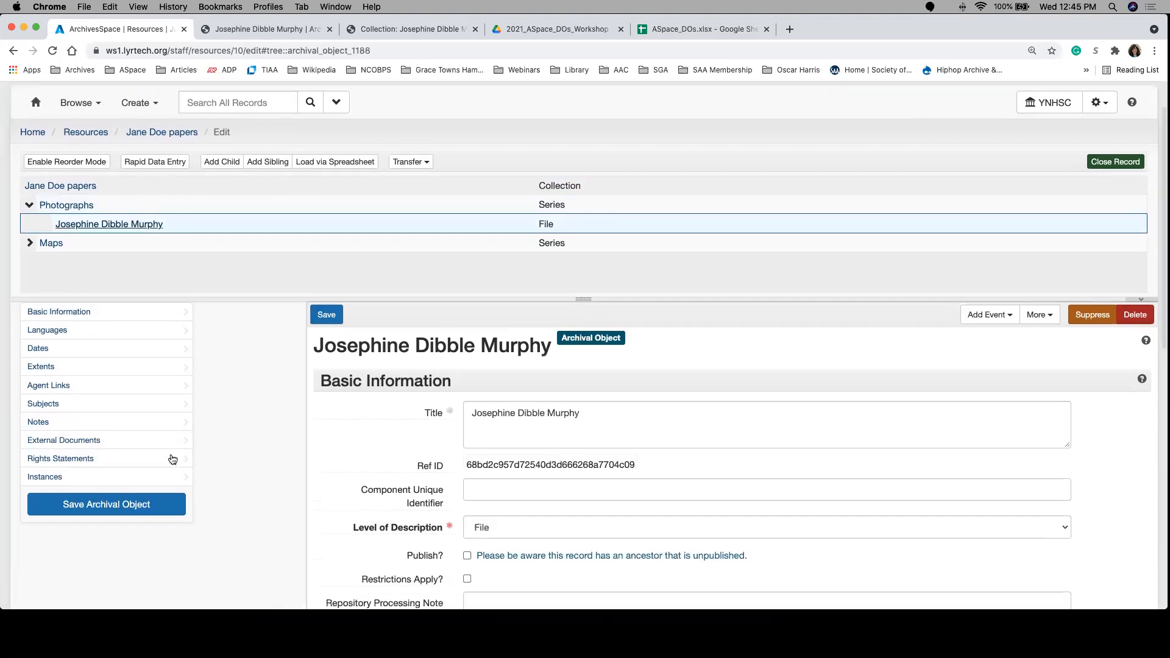
click(160, 476)
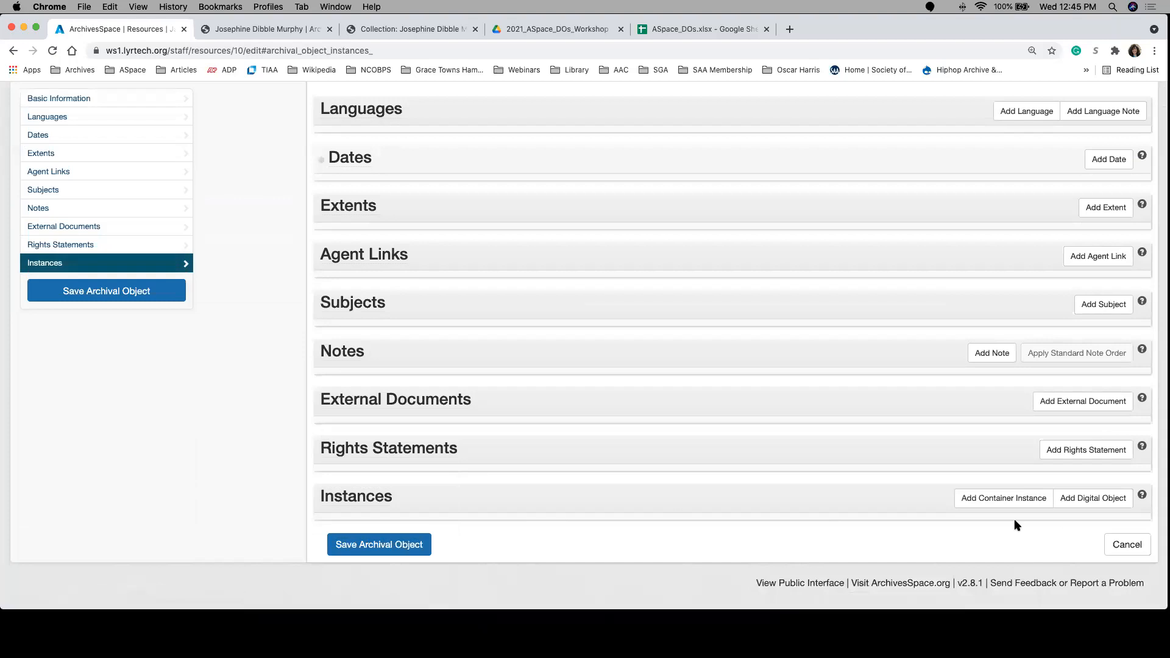
click(1083, 507)
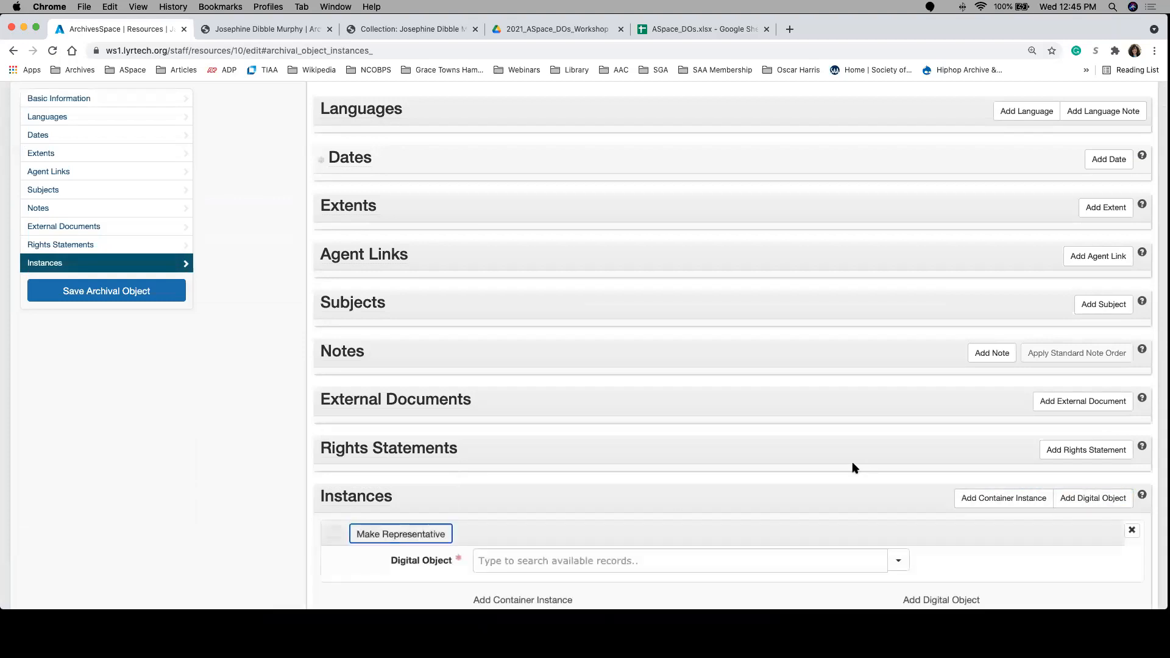
scroll(853, 459, down, 3)
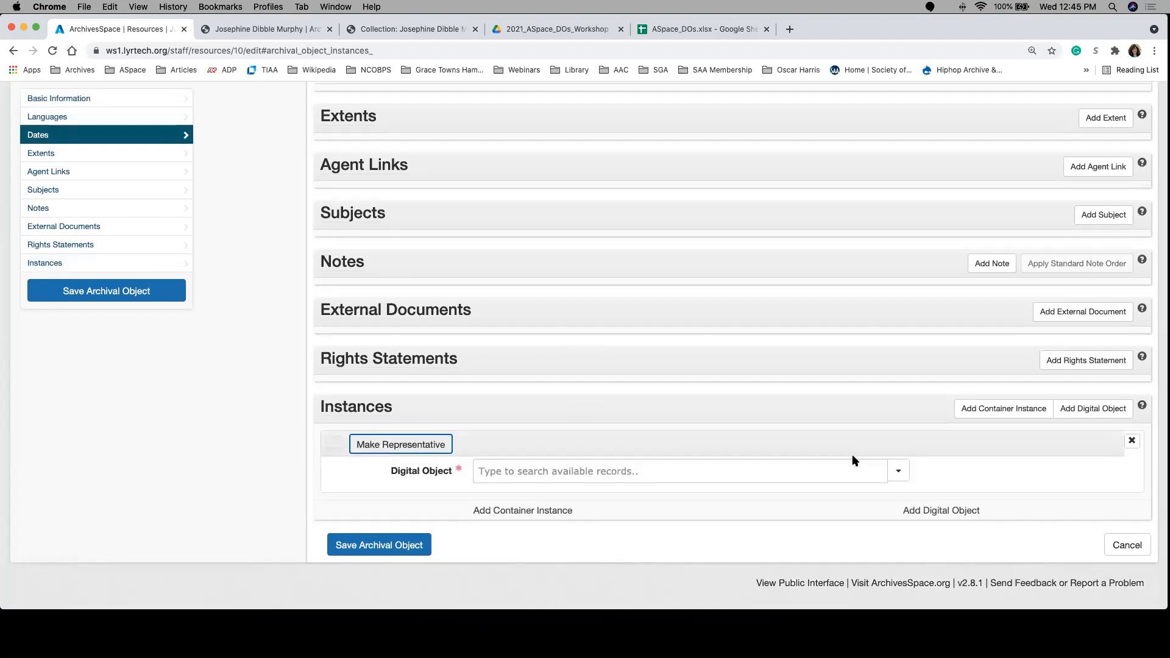
Step: Try looking up the digital object by the first letters of its title, and clear the search text
click(825, 466)
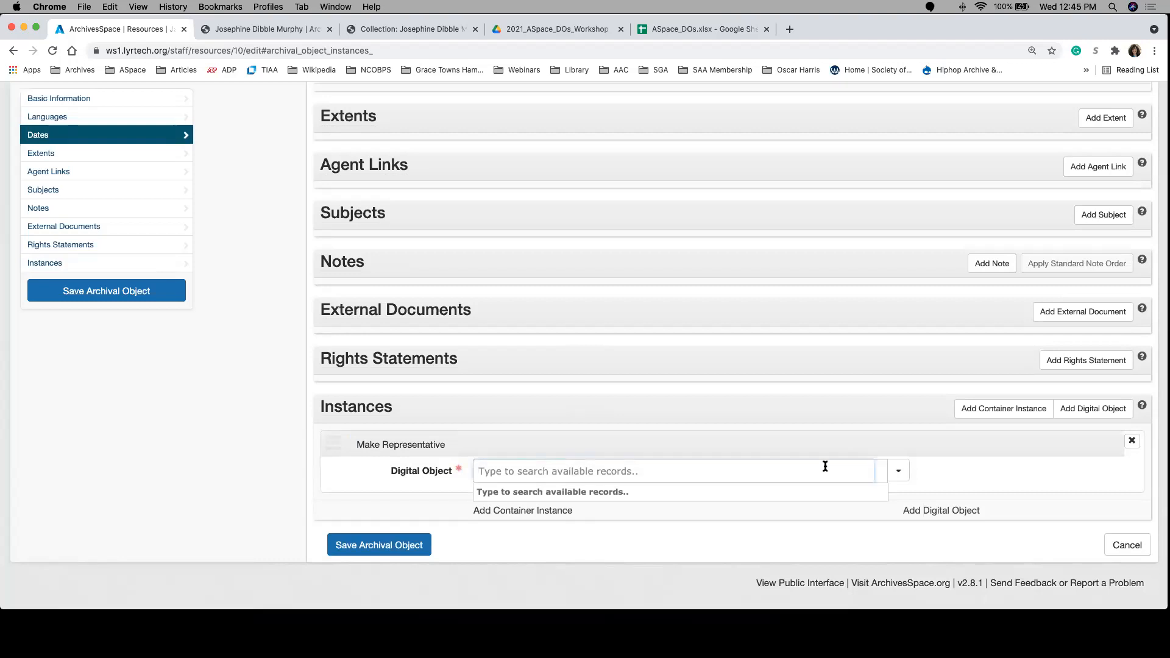
text(jose)
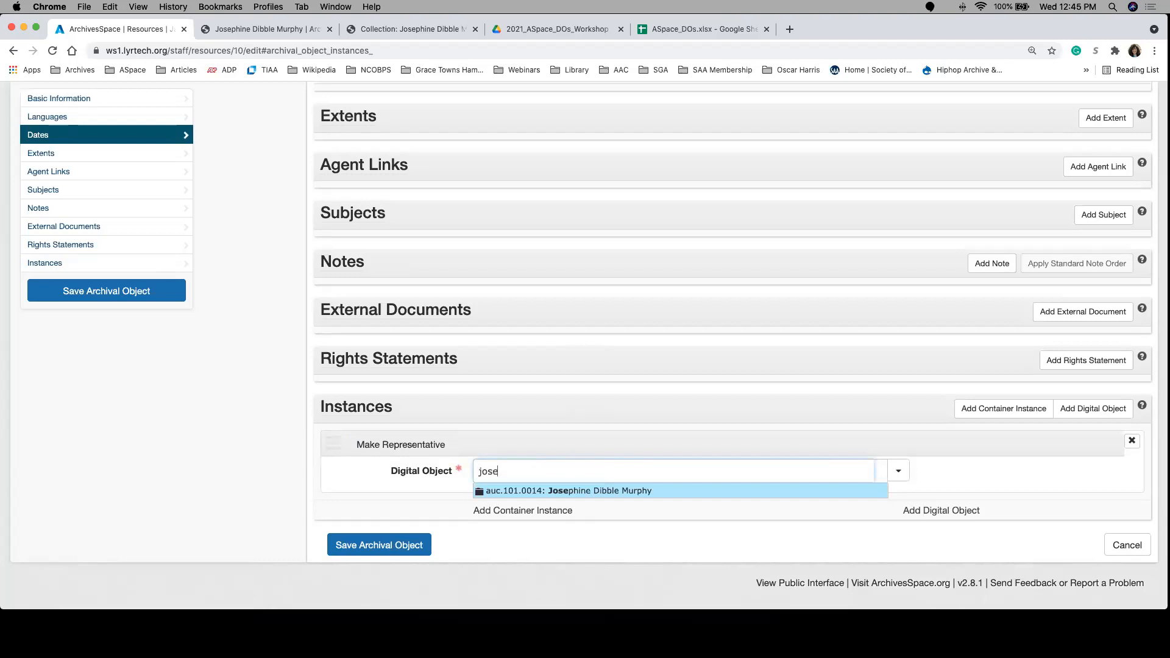
key(BackSpace)
key(BackSpace)
key(BackSpace)
key(BackSpace)
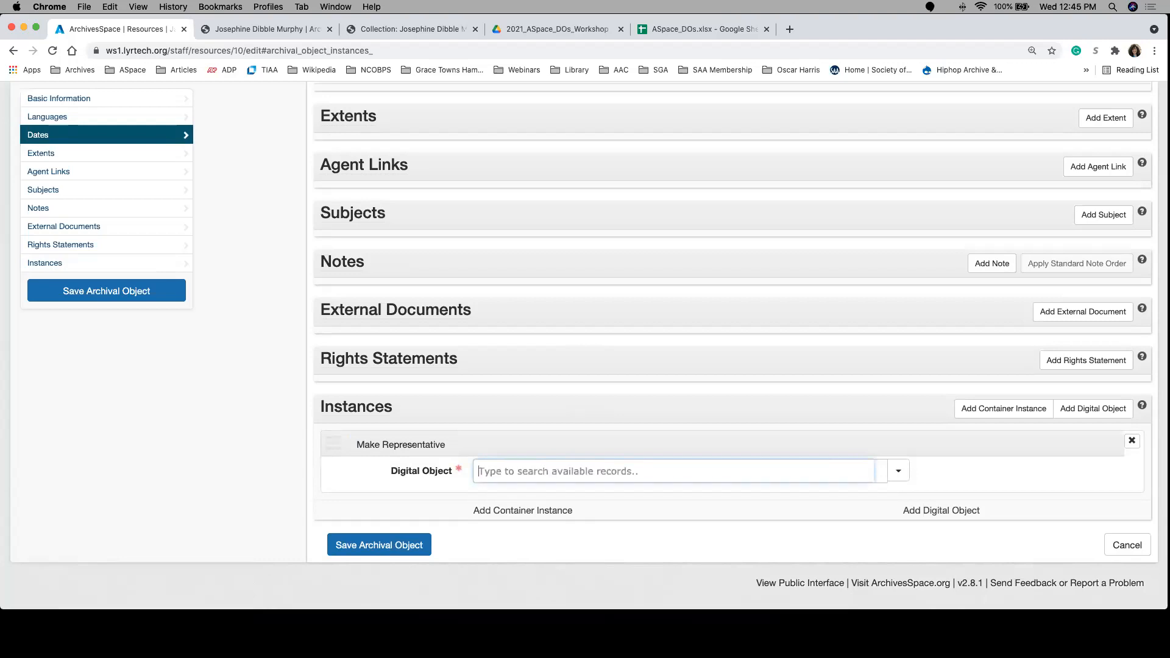
Step: Browse the list of existing digital objects available for linking to the instance
click(898, 473)
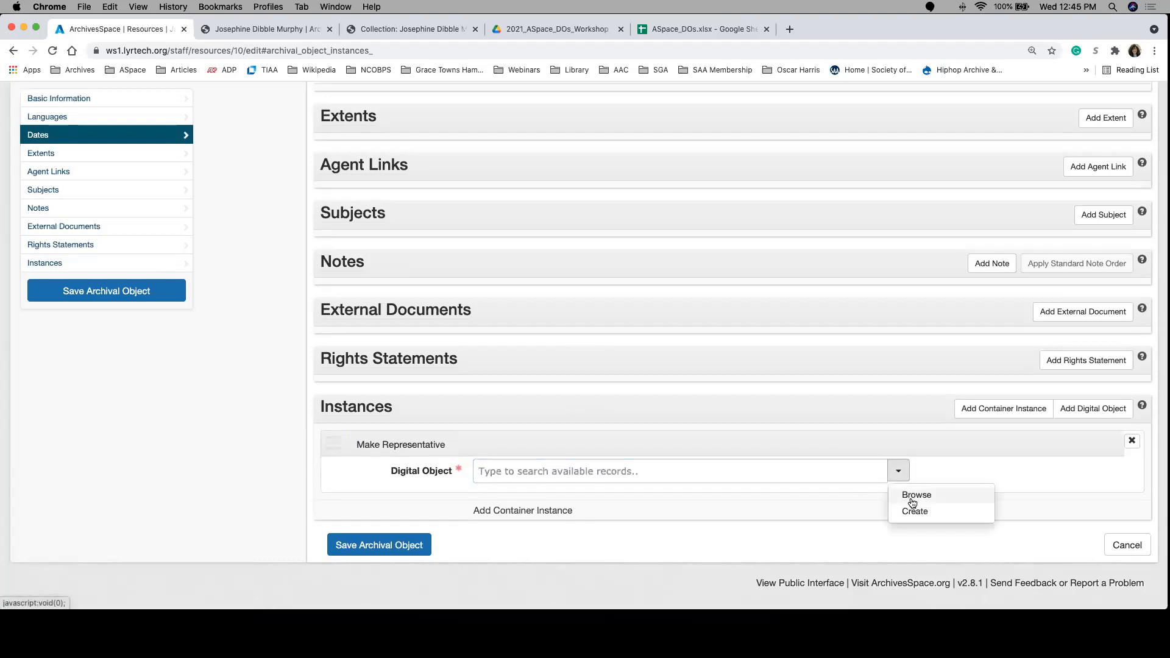
click(917, 495)
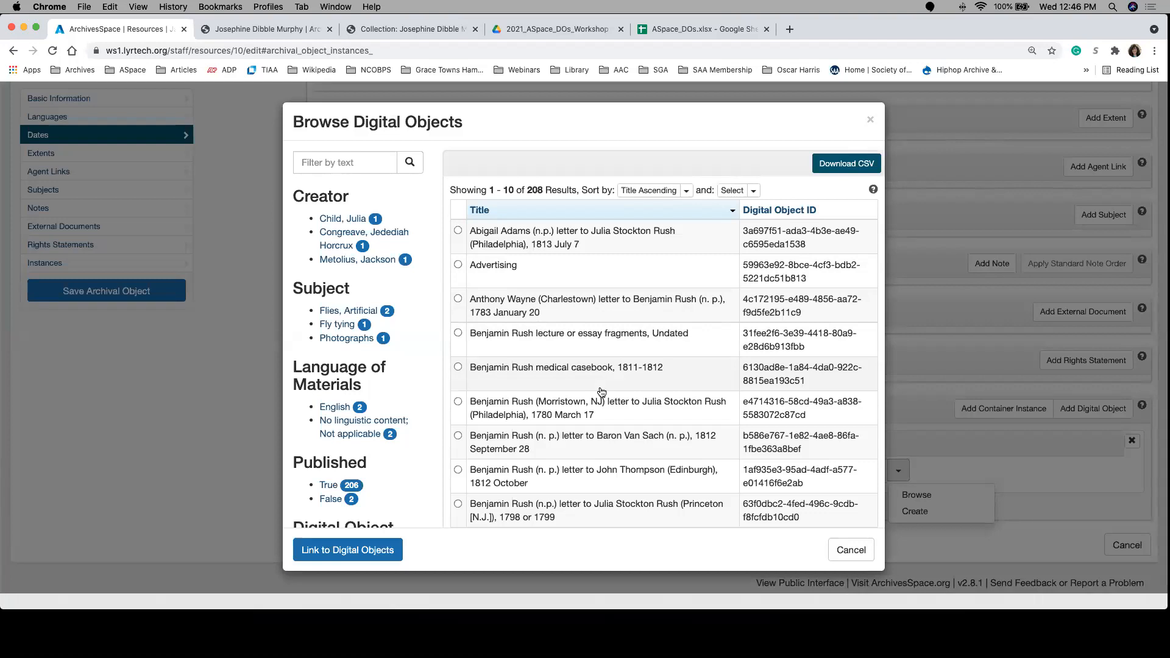
scroll(628, 444, down, 5)
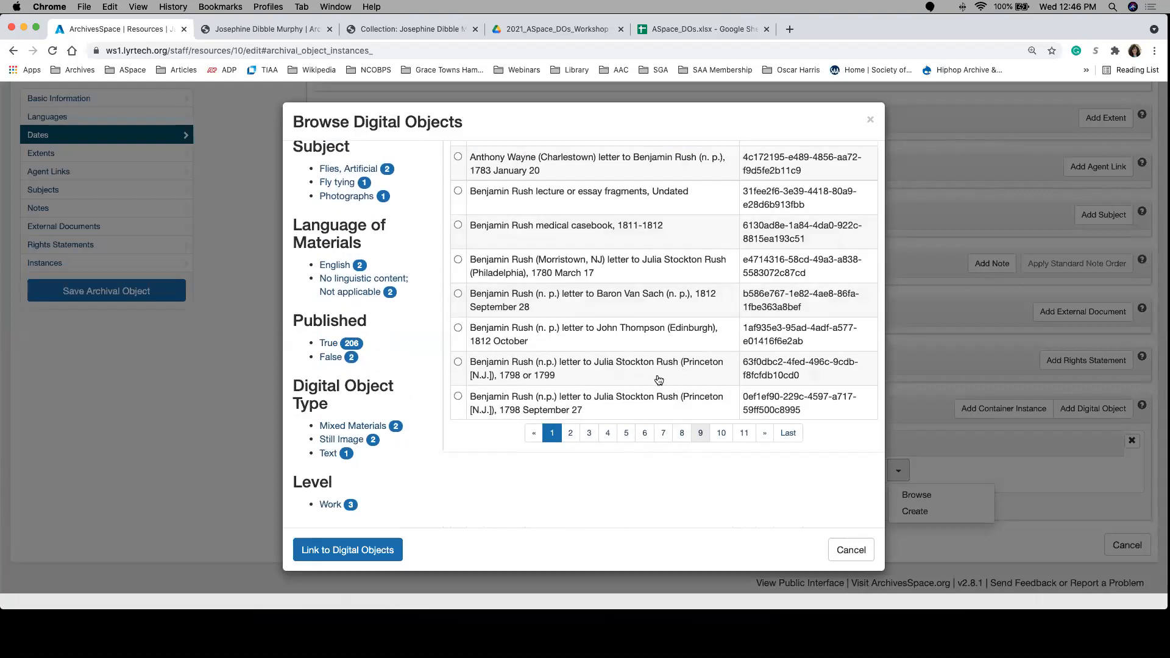
scroll(660, 381, up, 5)
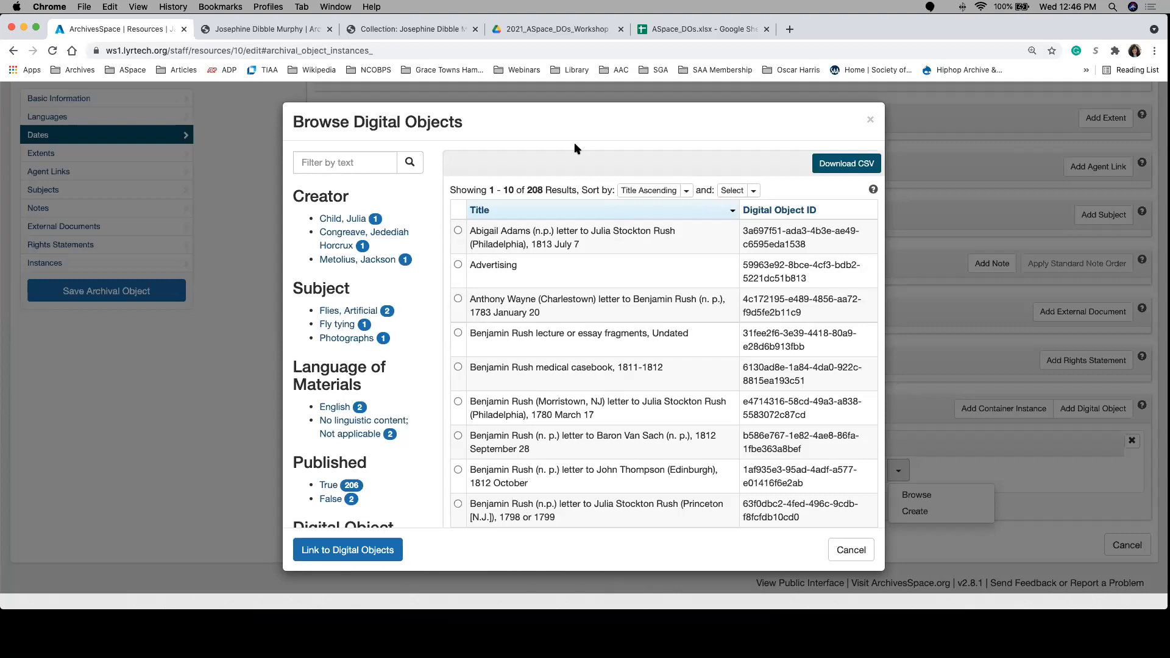
Step: Filter the digital objects by identifier auc.101.0014, copied from the ASpace_DOs spreadsheet, and link the matching record to the instance
click(680, 30)
click(266, 248)
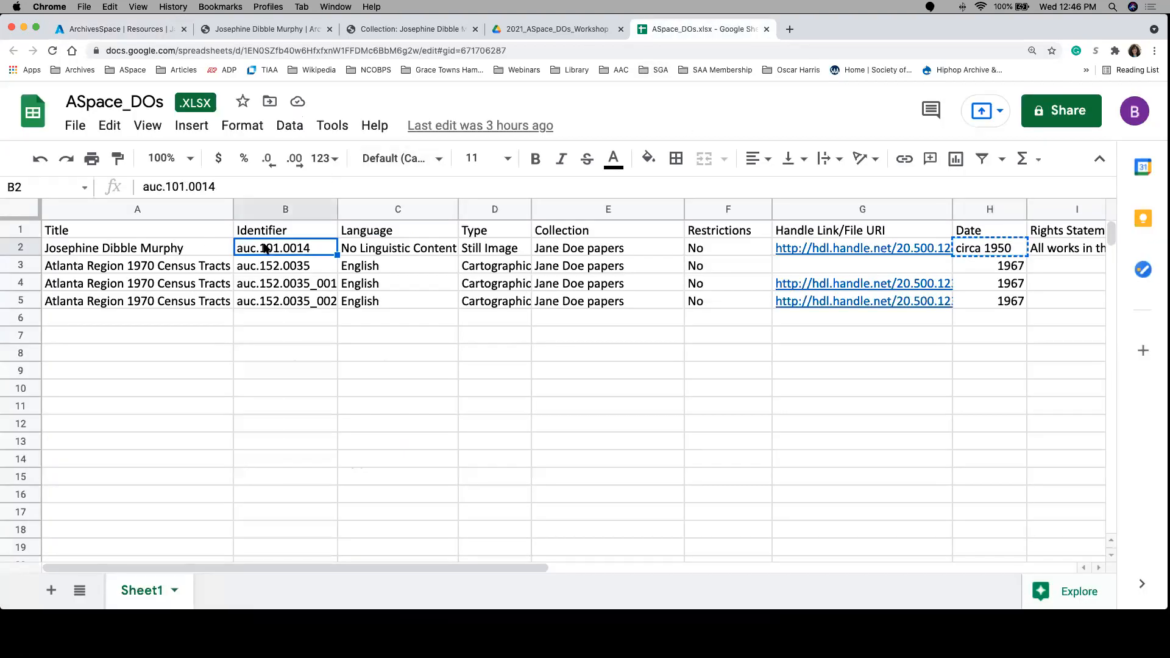
key(ctrl+c)
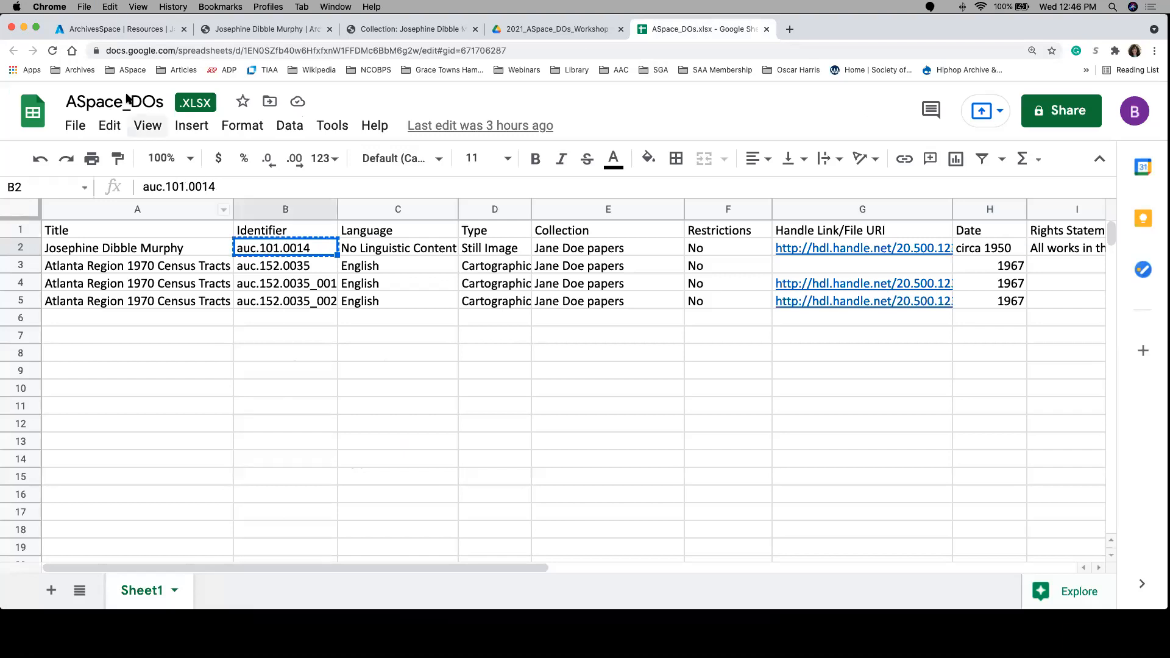
click(135, 29)
click(347, 163)
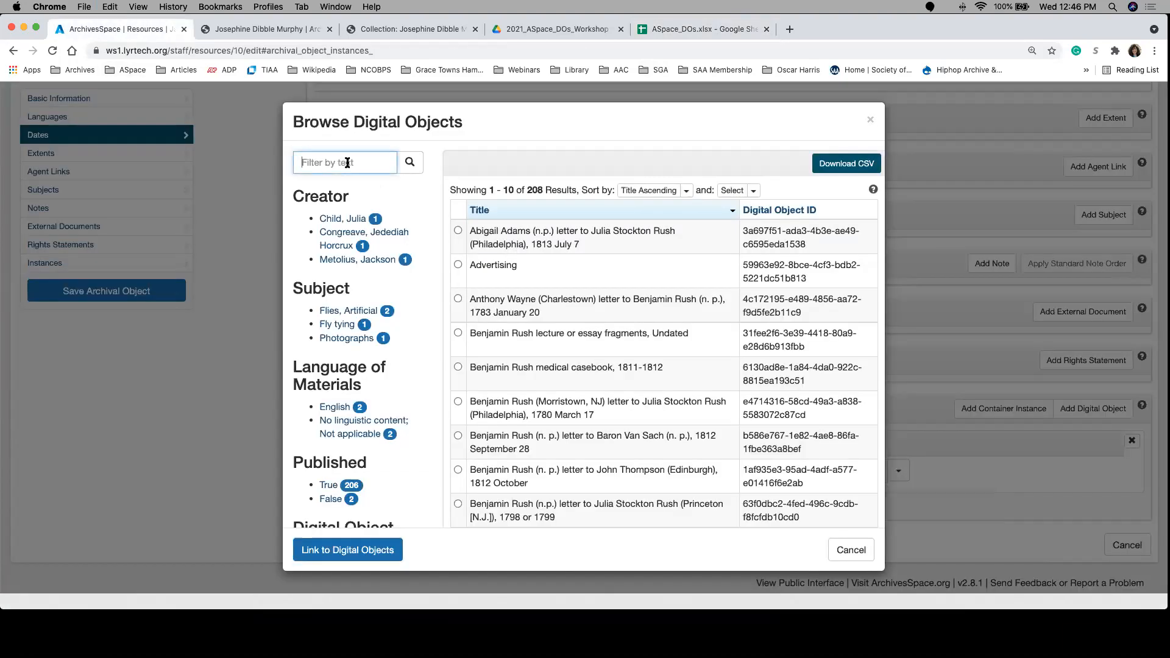
key(super+v)
click(409, 162)
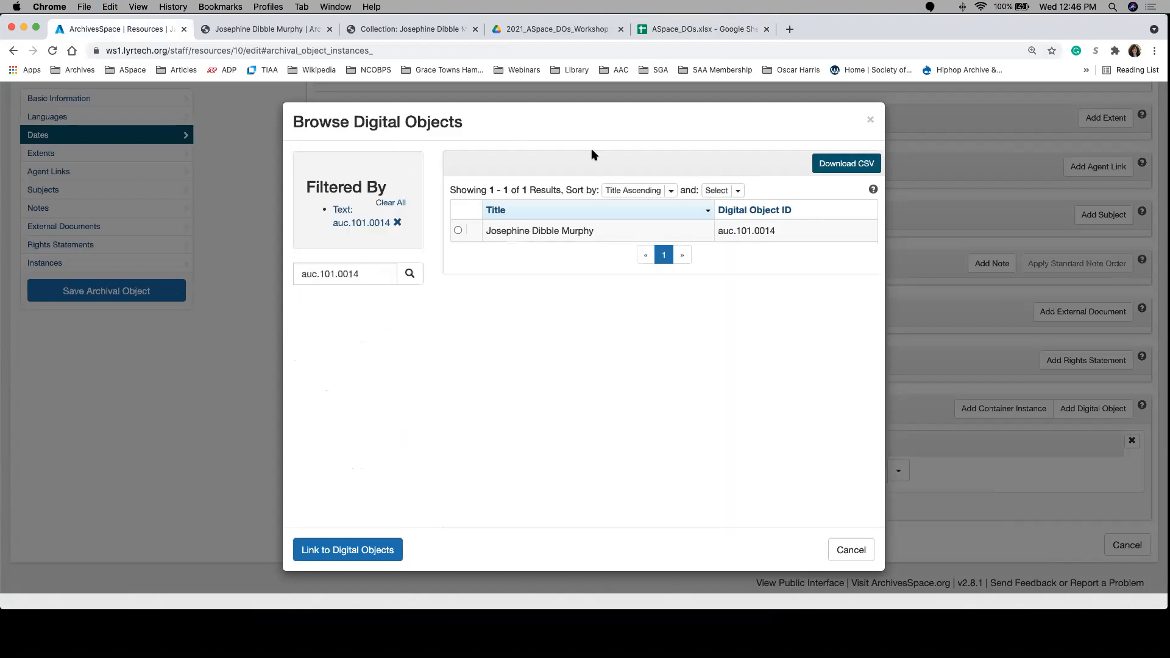
click(458, 231)
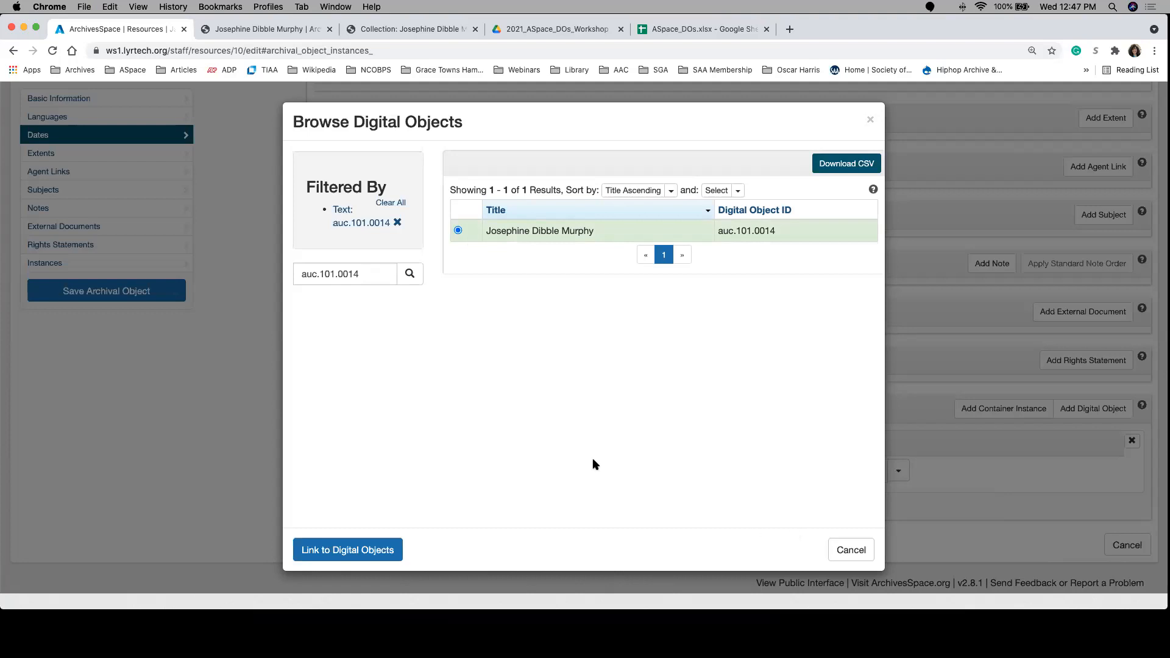
click(307, 555)
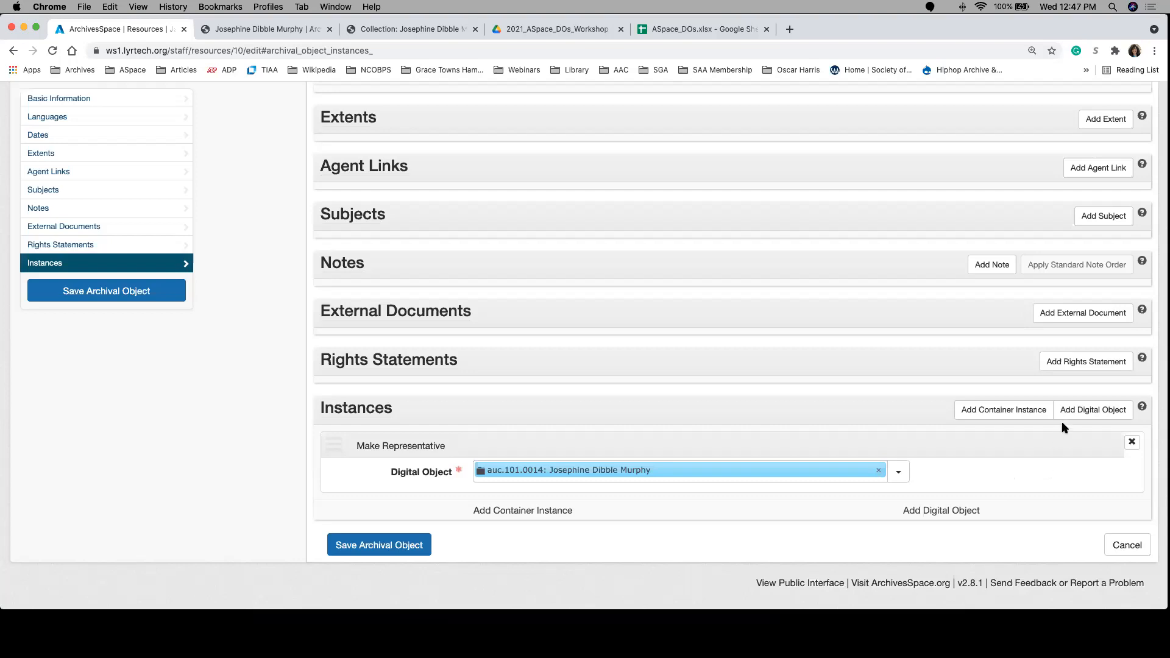
Step: Add a second digital object instance, examine its form for creating a new digital object, and remove the instance without creating one
click(1075, 414)
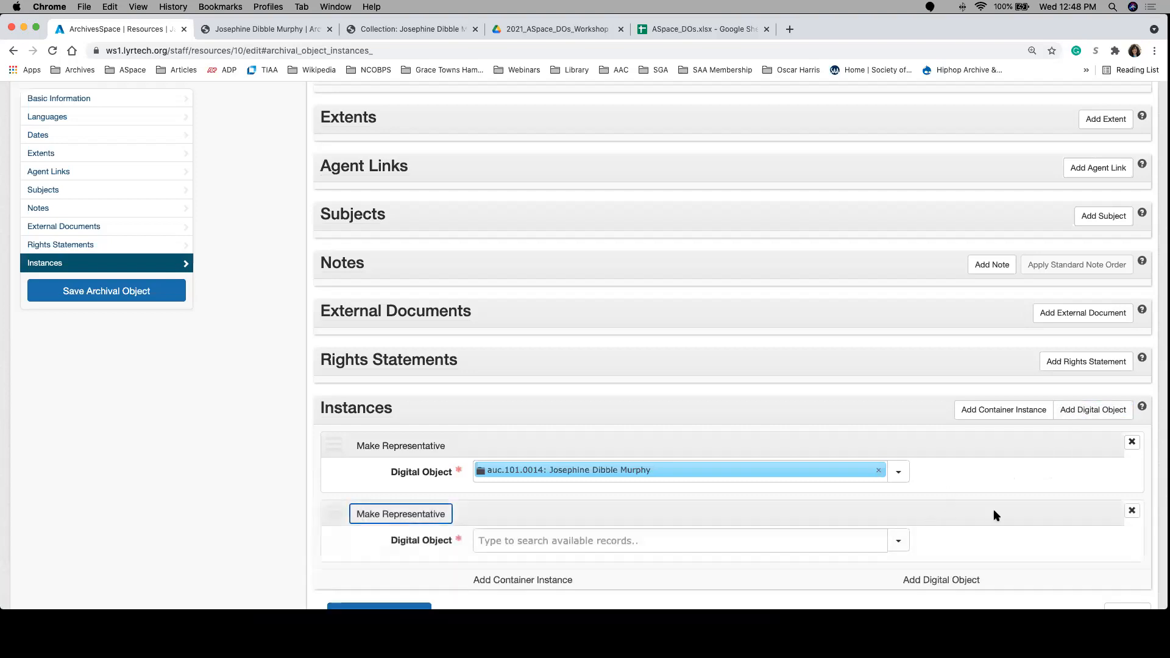
scroll(993, 511, down, 2)
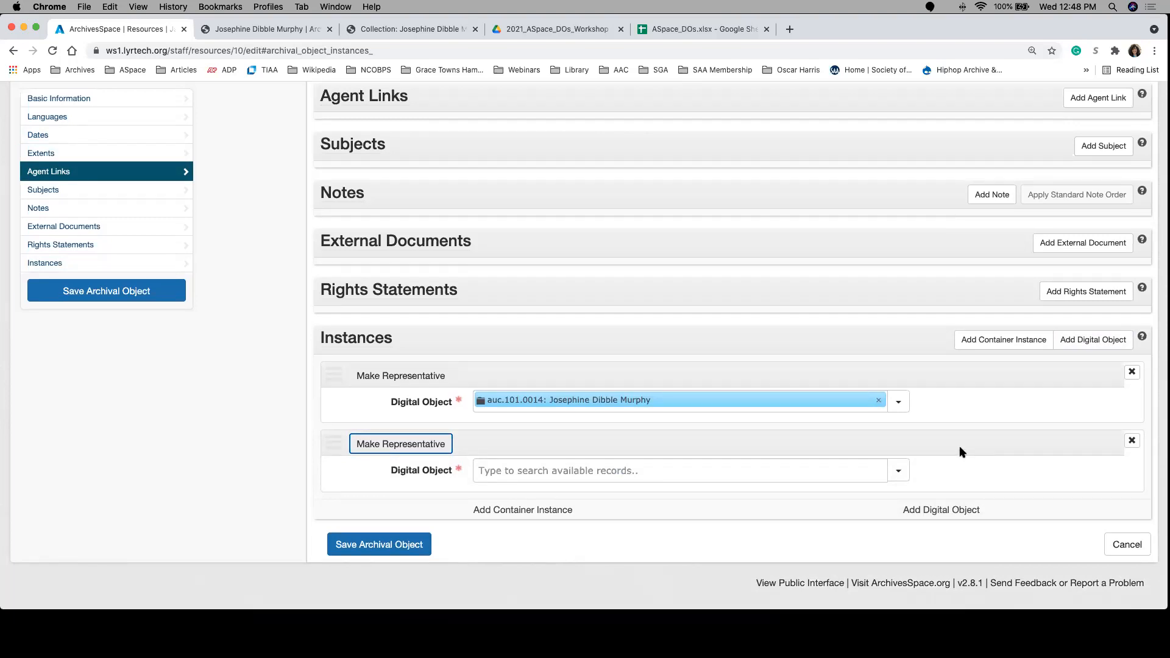
click(899, 472)
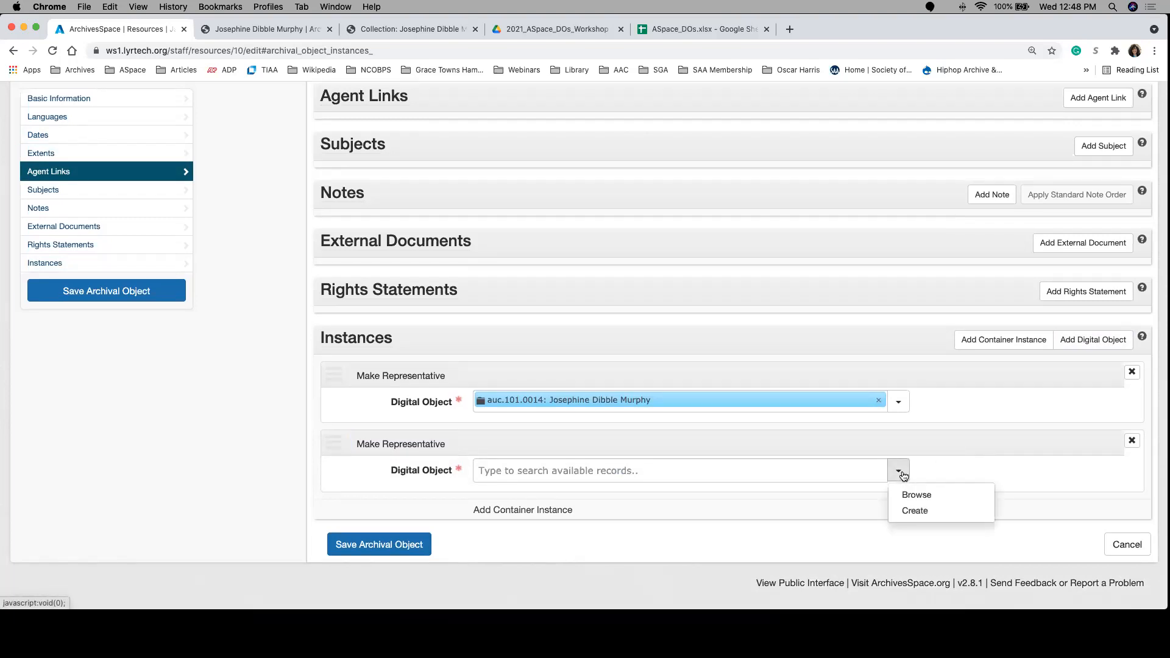
click(913, 511)
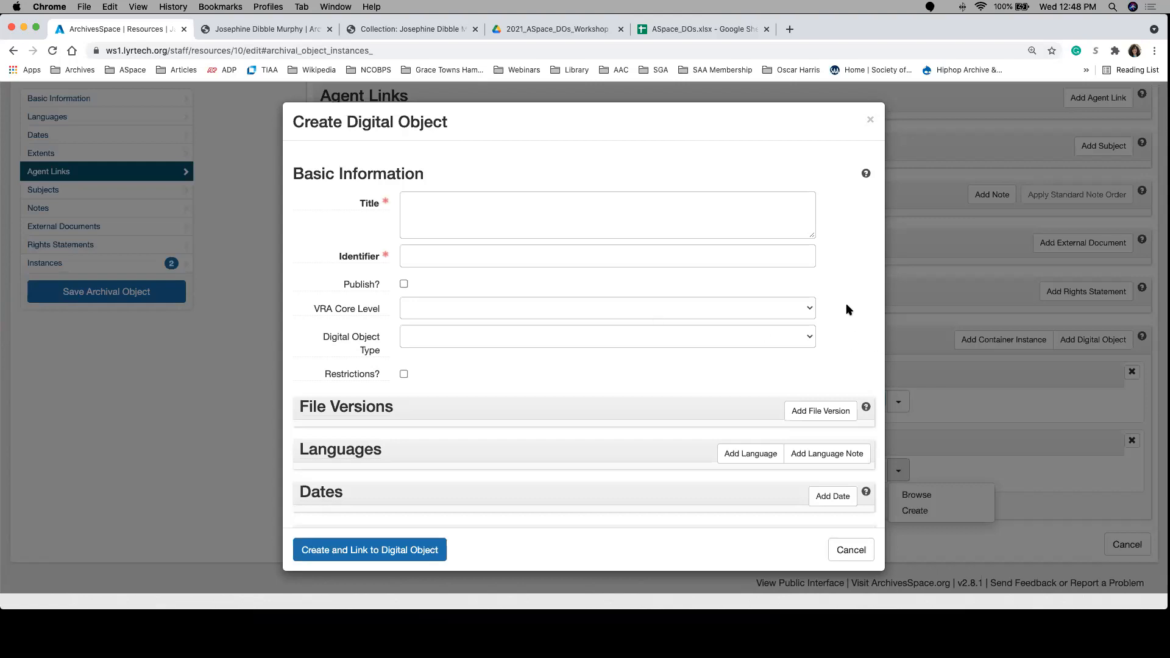
scroll(846, 304, down, 5)
scroll(846, 309, down, 5)
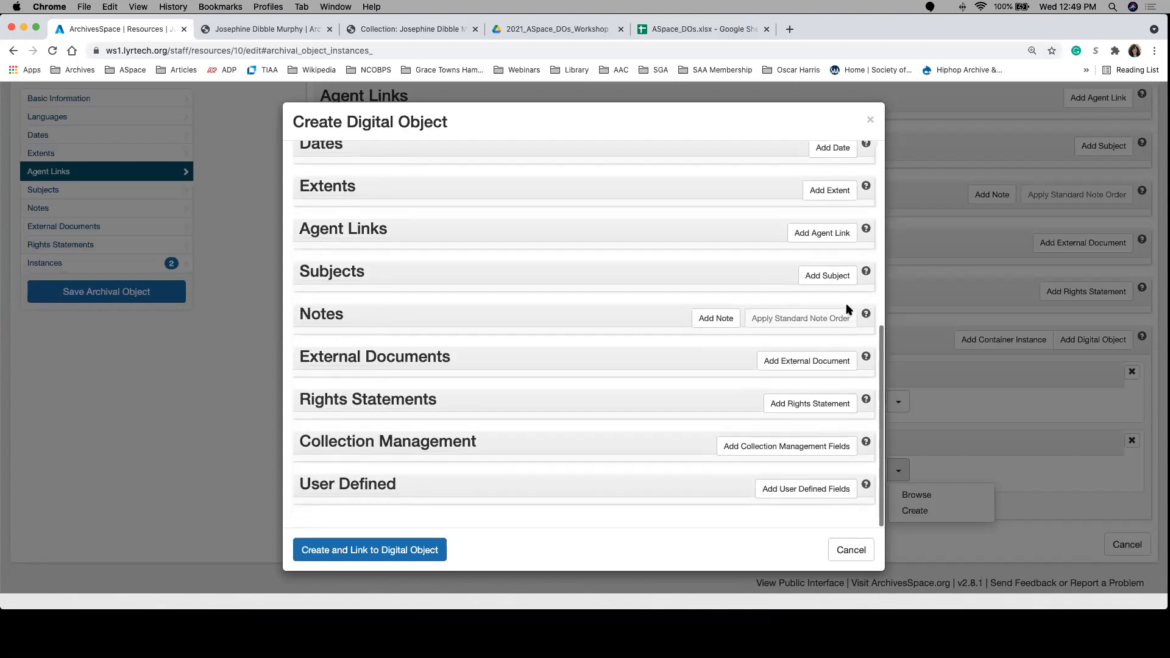
scroll(849, 310, up, 6)
scroll(847, 309, up, 4)
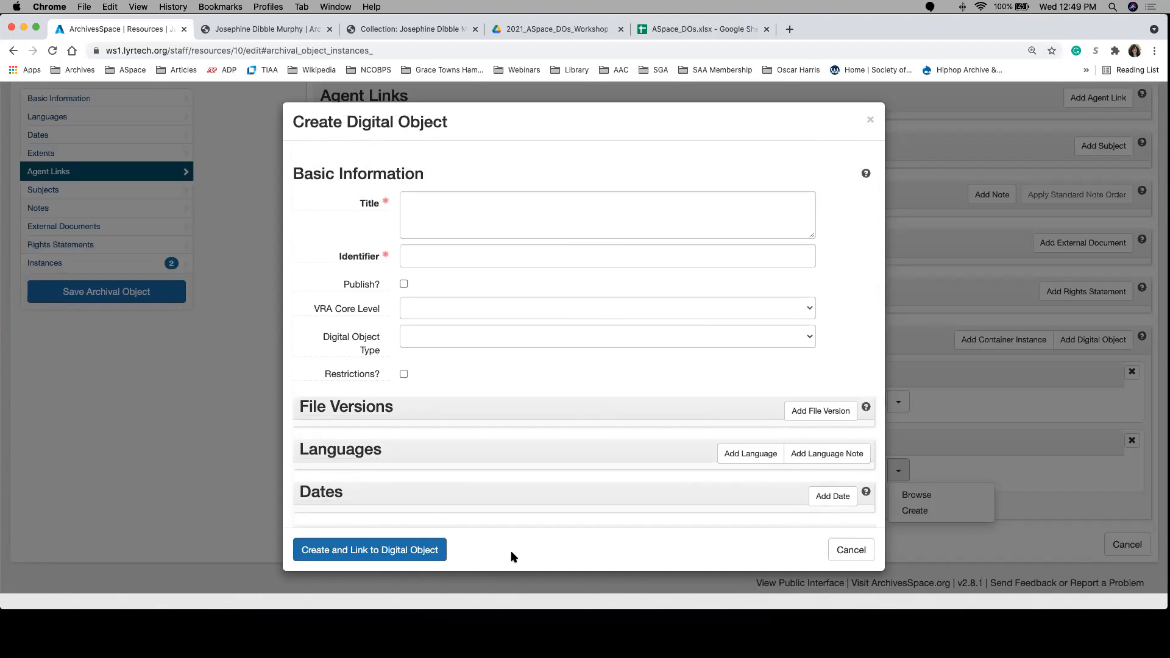
click(842, 562)
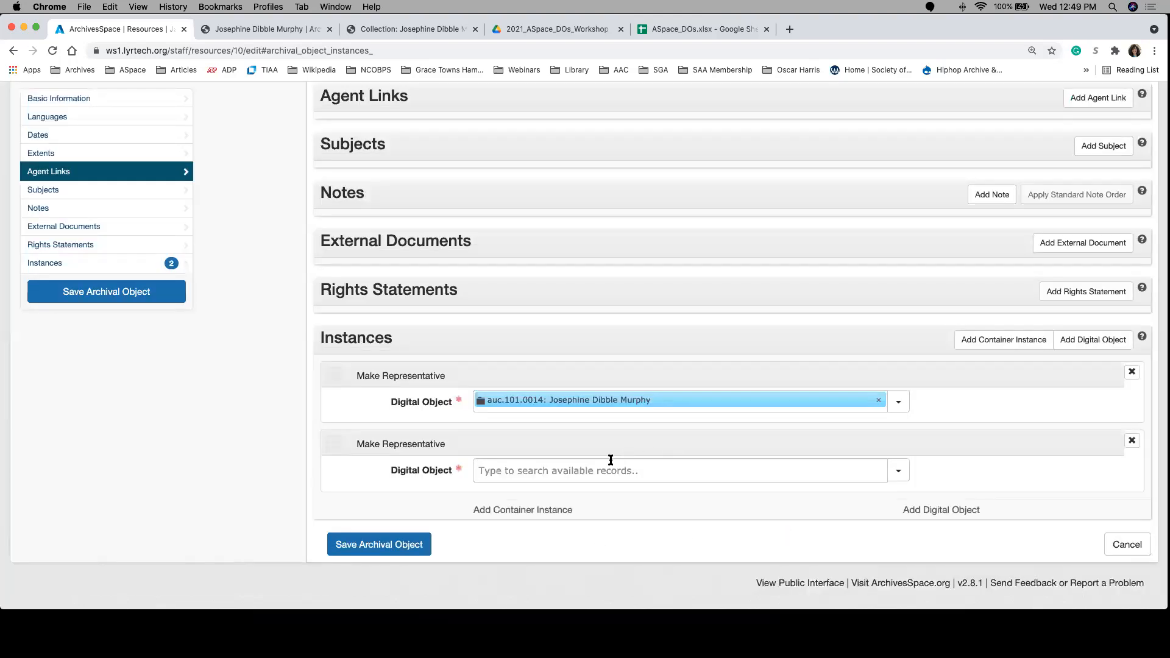
click(1133, 441)
click(1137, 446)
Step: View the record of the linked digital object and review its file versions, languages and dates
mouse_move(619, 466)
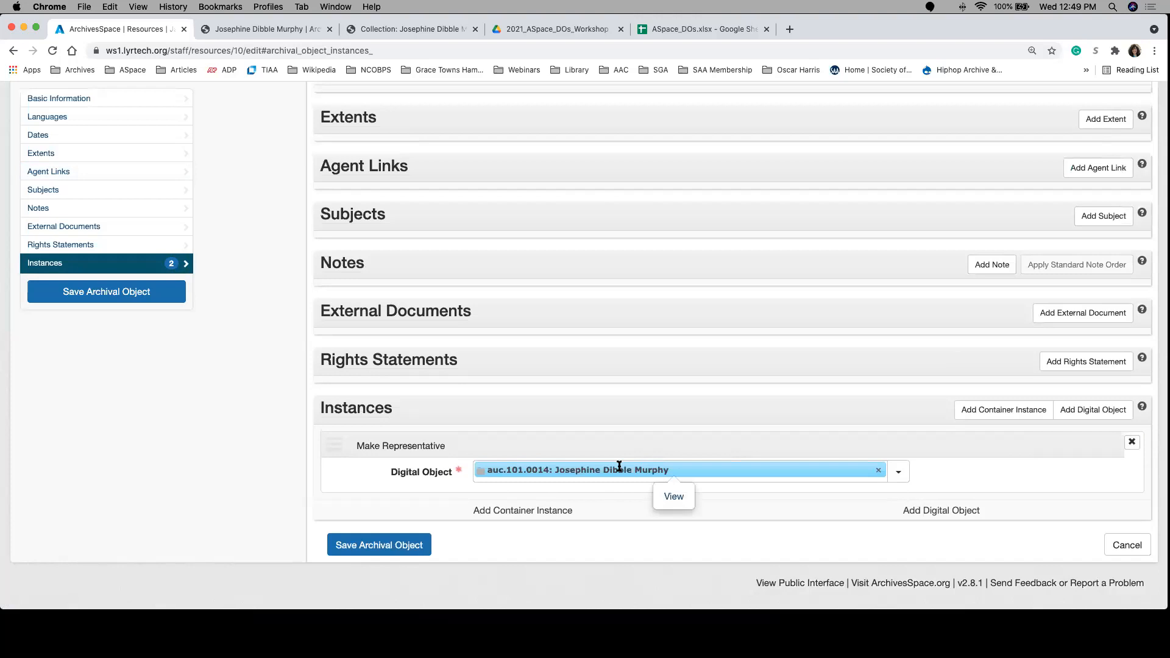
click(673, 497)
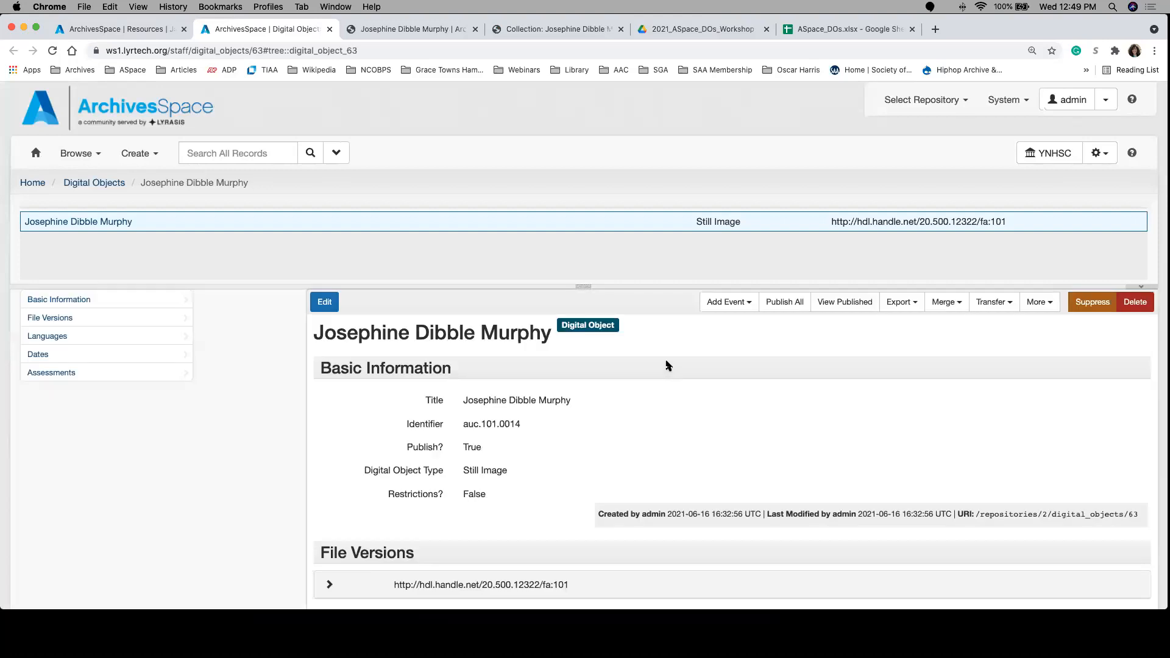
scroll(675, 413, down, 3)
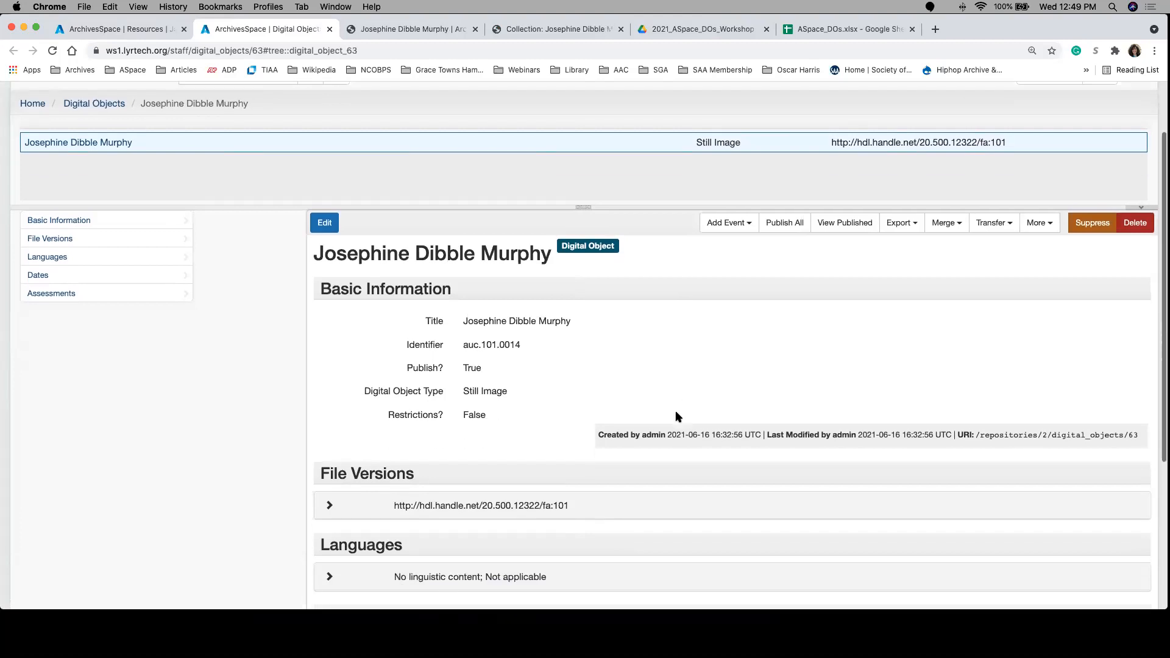
scroll(676, 413, down, 6)
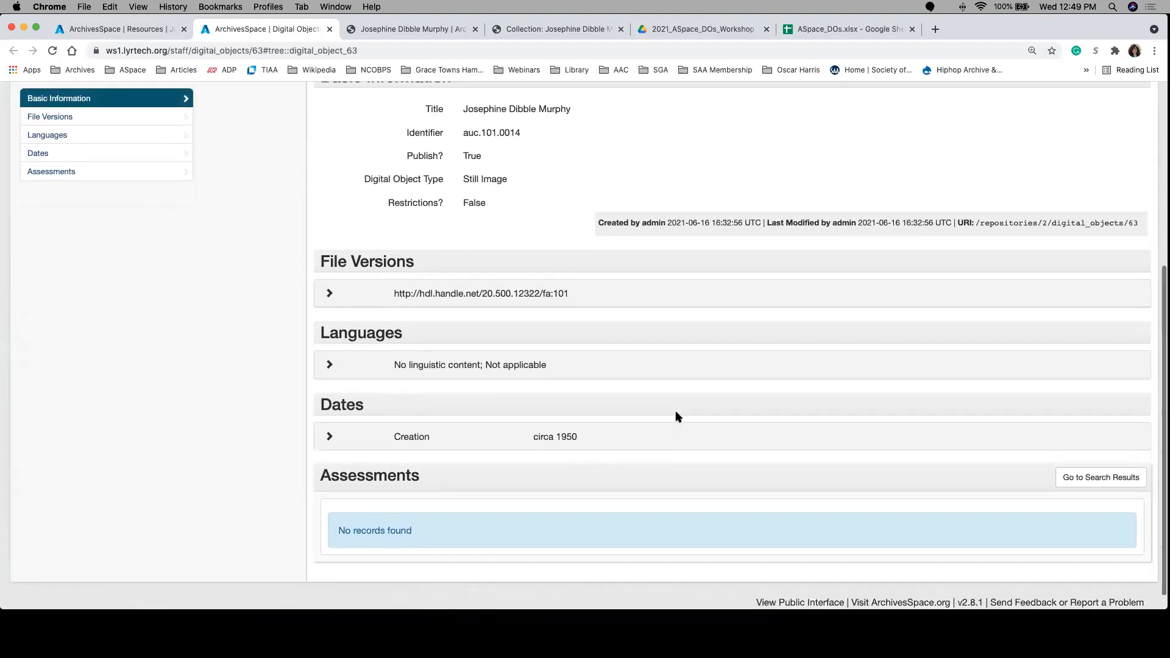
scroll(676, 417, up, 8)
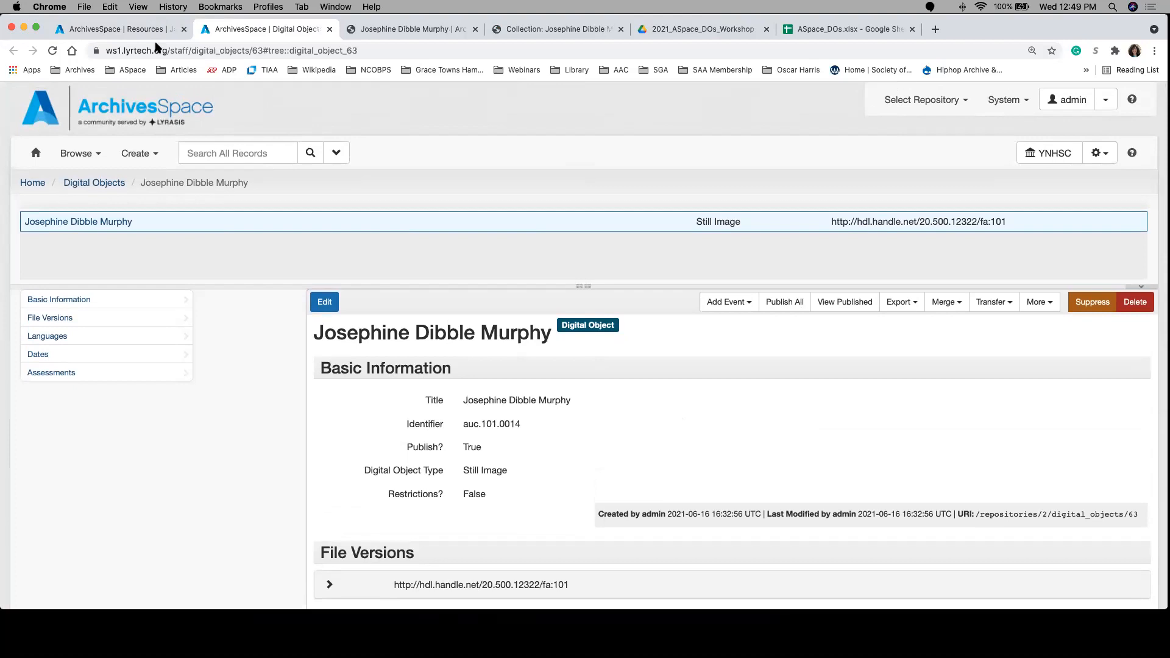
Step: Save the archival object in the resource record with its linked digital object instance
click(134, 30)
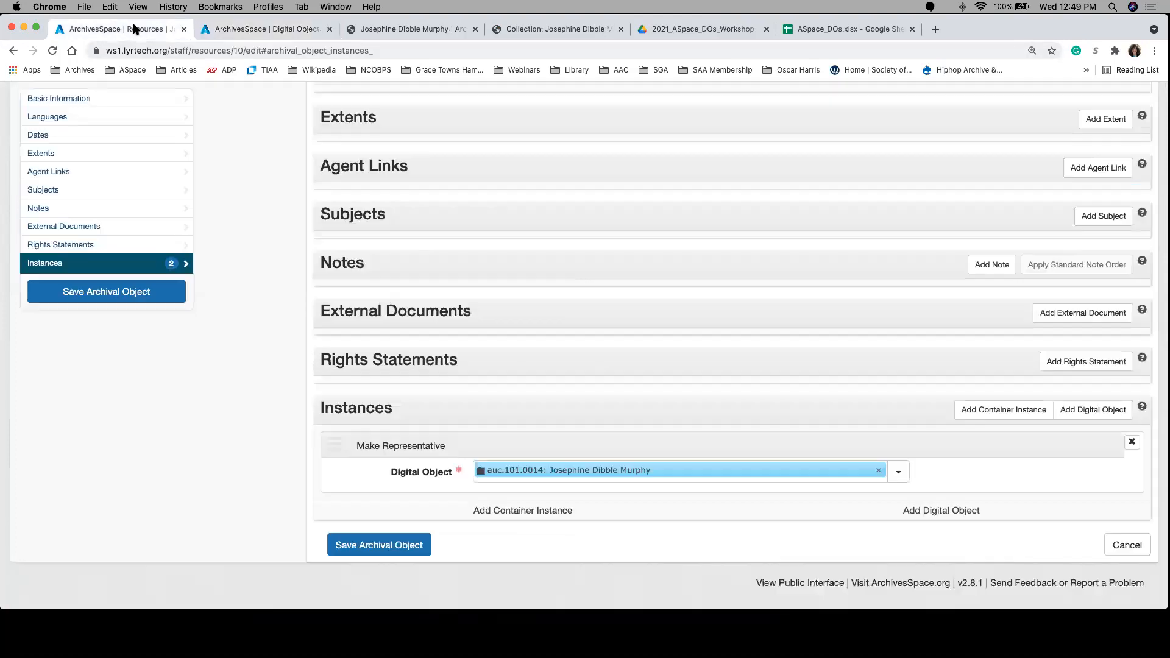
click(165, 302)
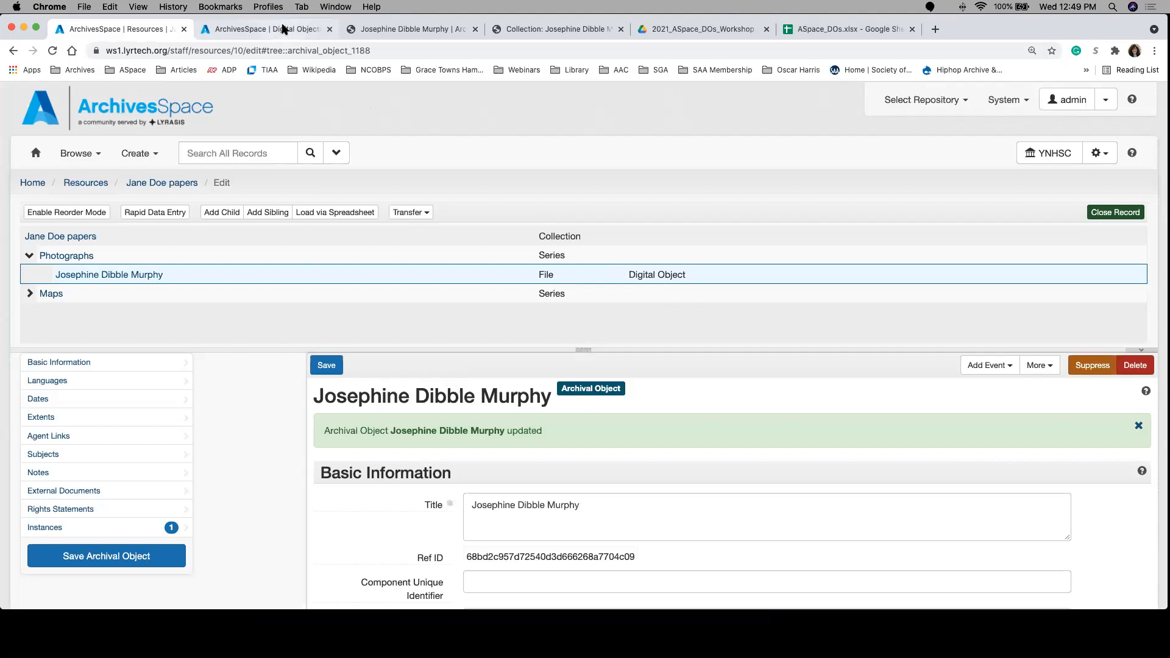
Step: Search all records for the digital object identifier auc.101.0014, starting from the digital object's record
click(295, 32)
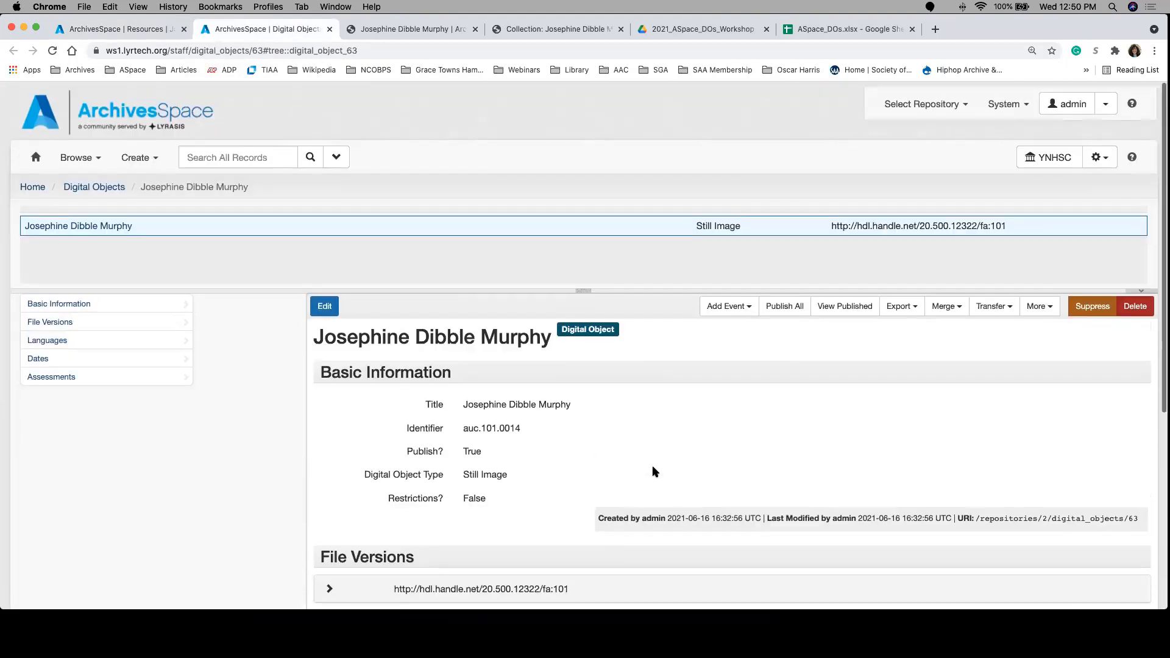
click(211, 157)
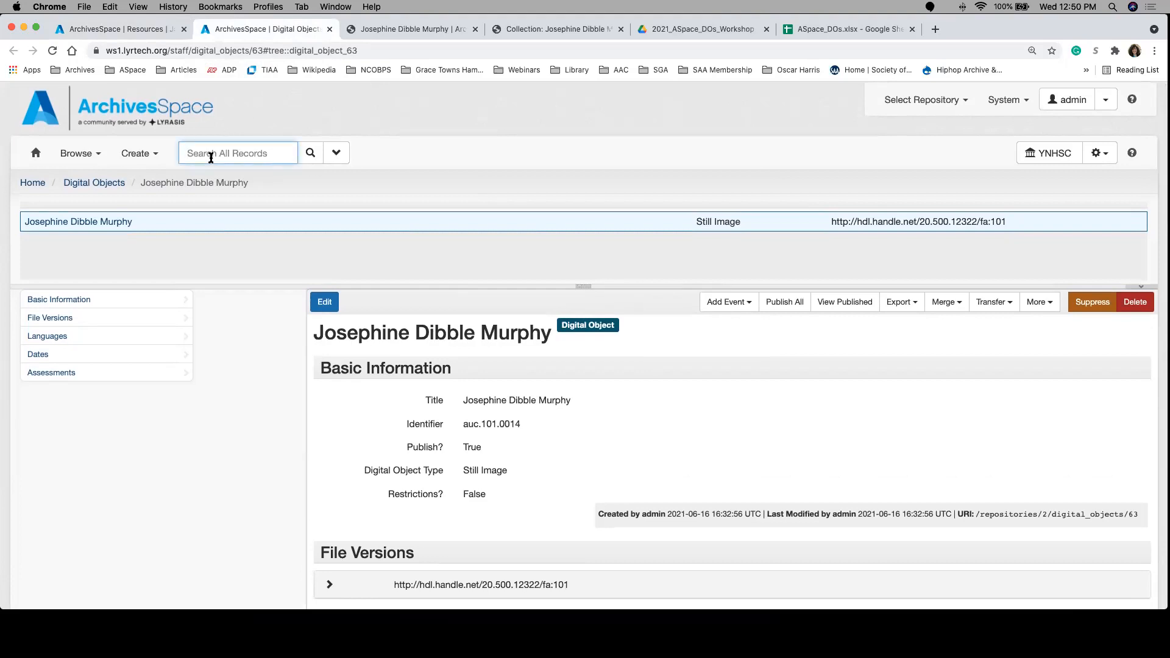
text(auc.101.0014)
key(BackSpace)
key(Return)
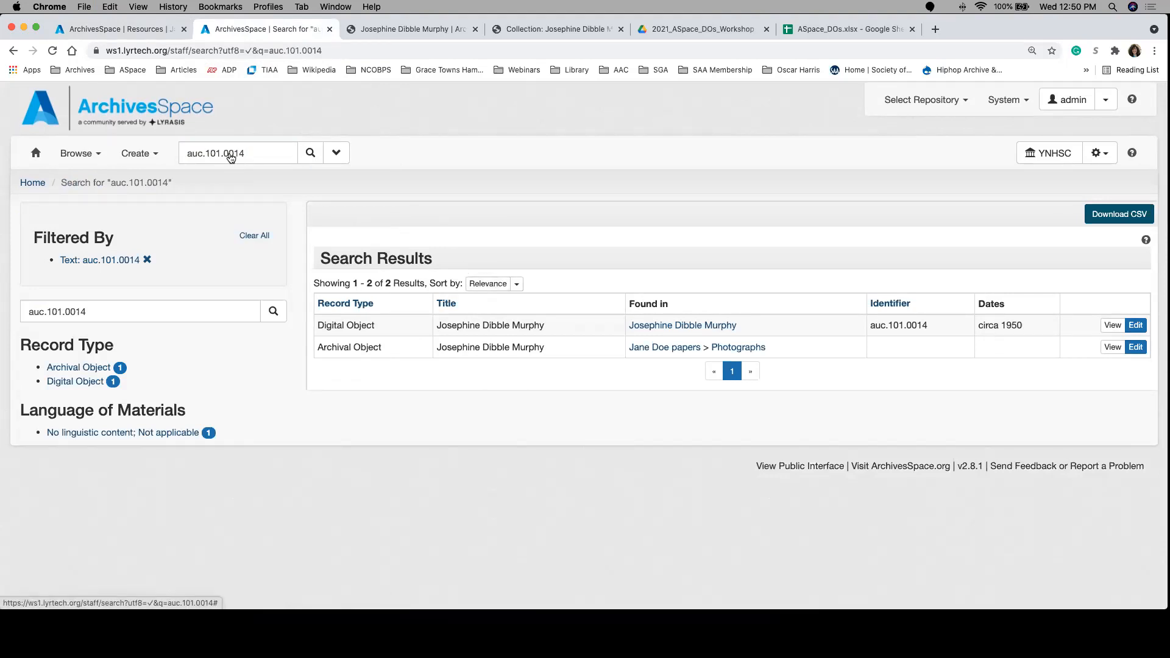
Step: Look over the record types available for browsing, and return to the archival object being edited in the resource record
click(83, 157)
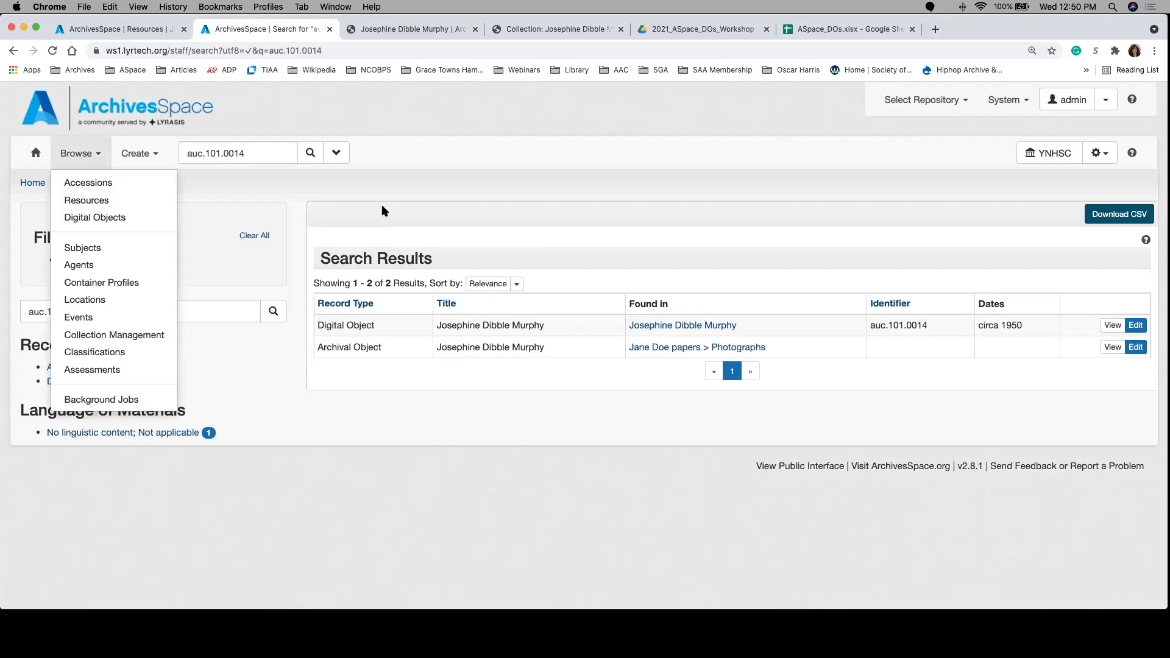
click(434, 193)
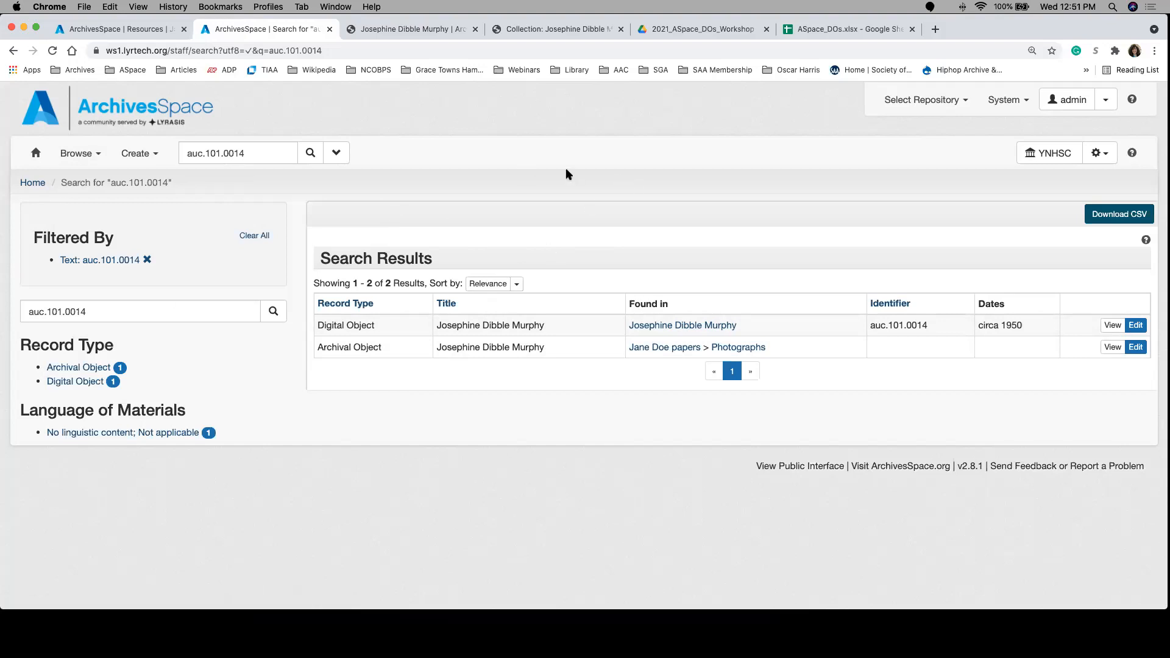
click(97, 27)
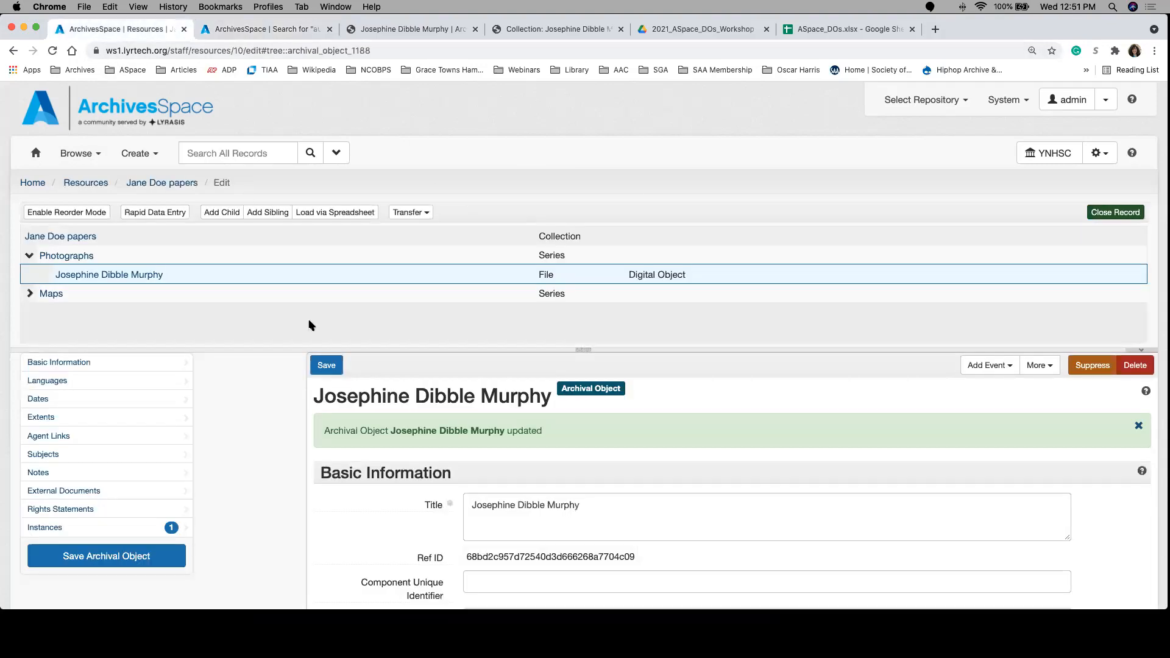
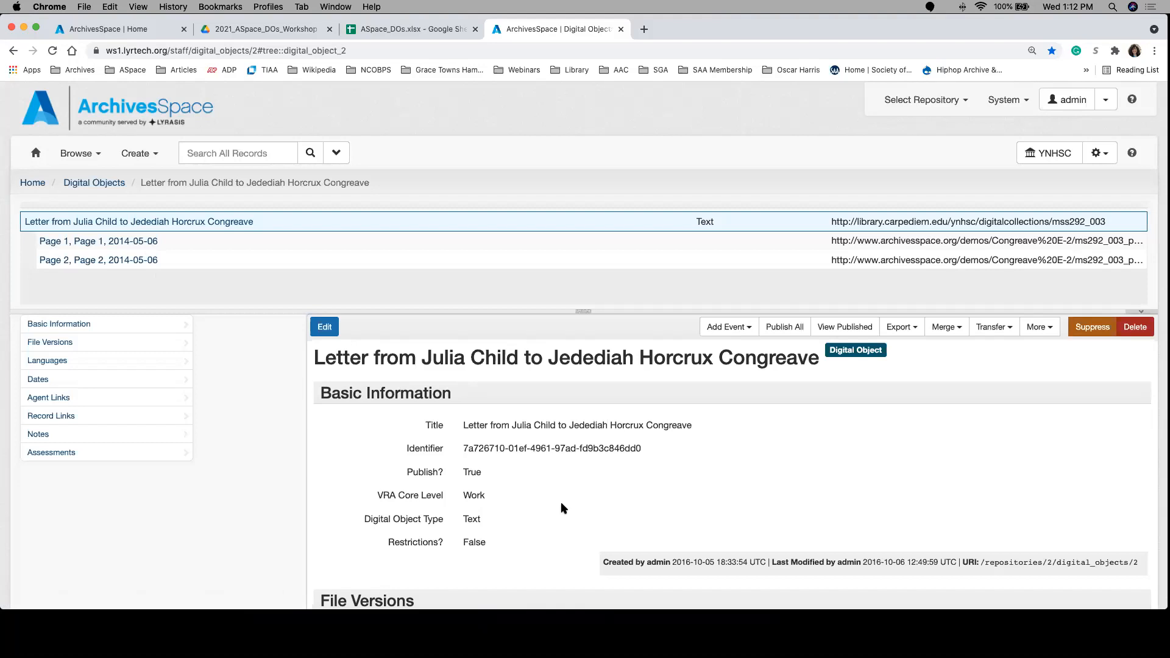
Step: Review the Julia Child letter's digital object record, including its agent links, record links and notes, and try to open its Page 1 component
scroll(561, 507, down, 3)
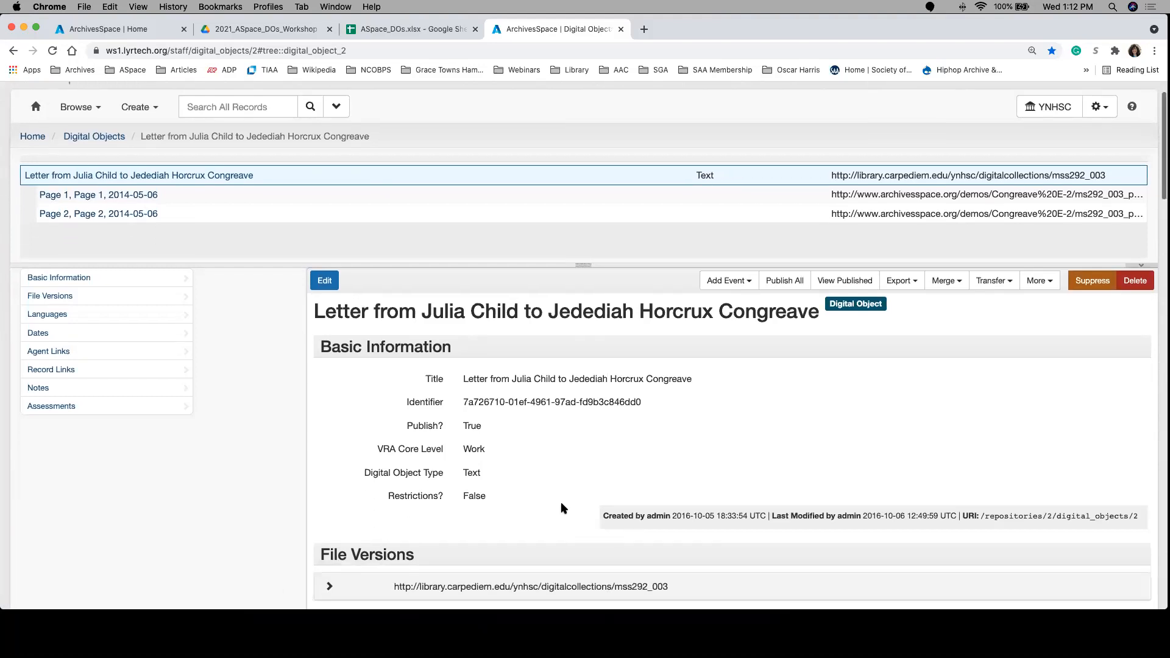
scroll(561, 508, down, 2)
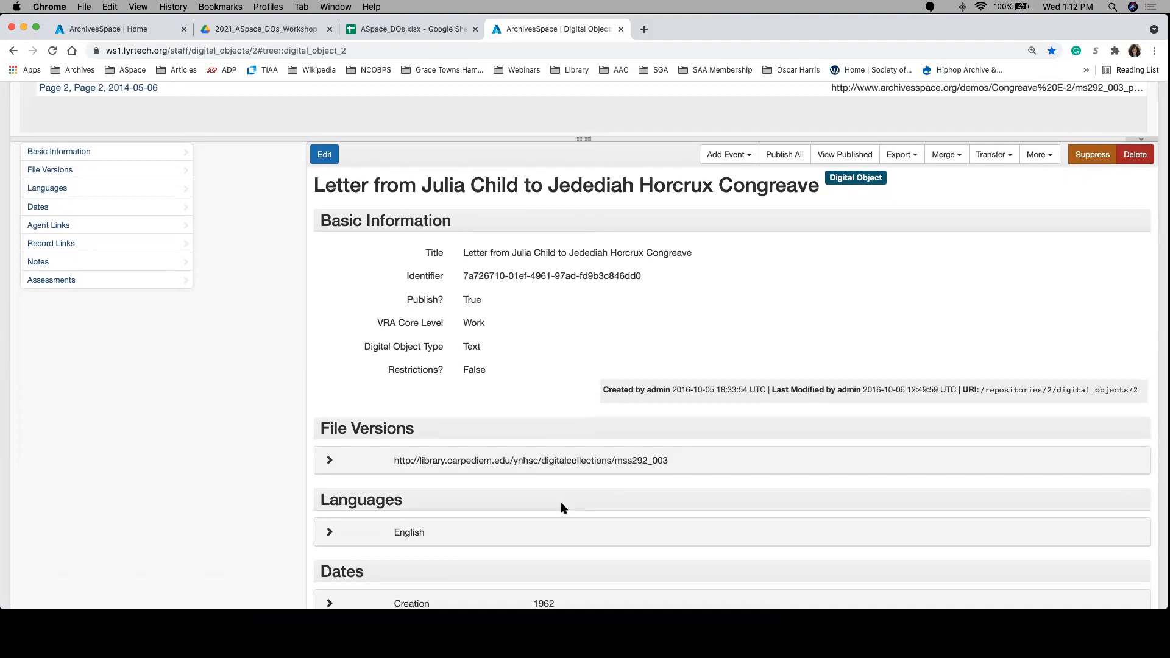
scroll(562, 508, down, 5)
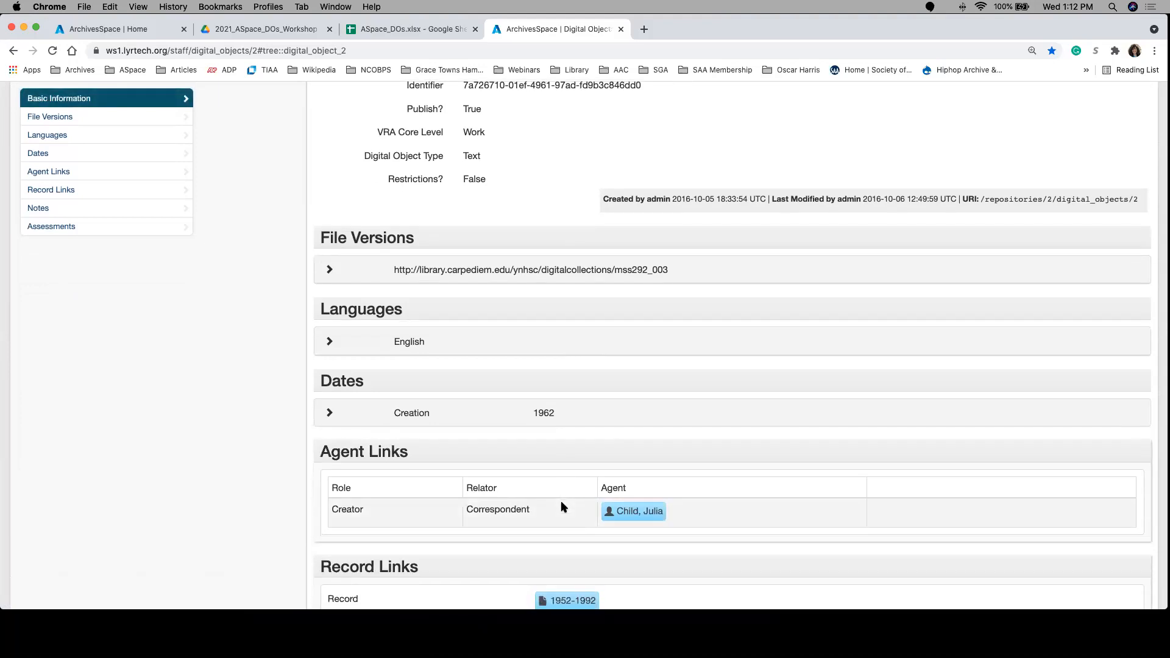
scroll(561, 507, down, 3)
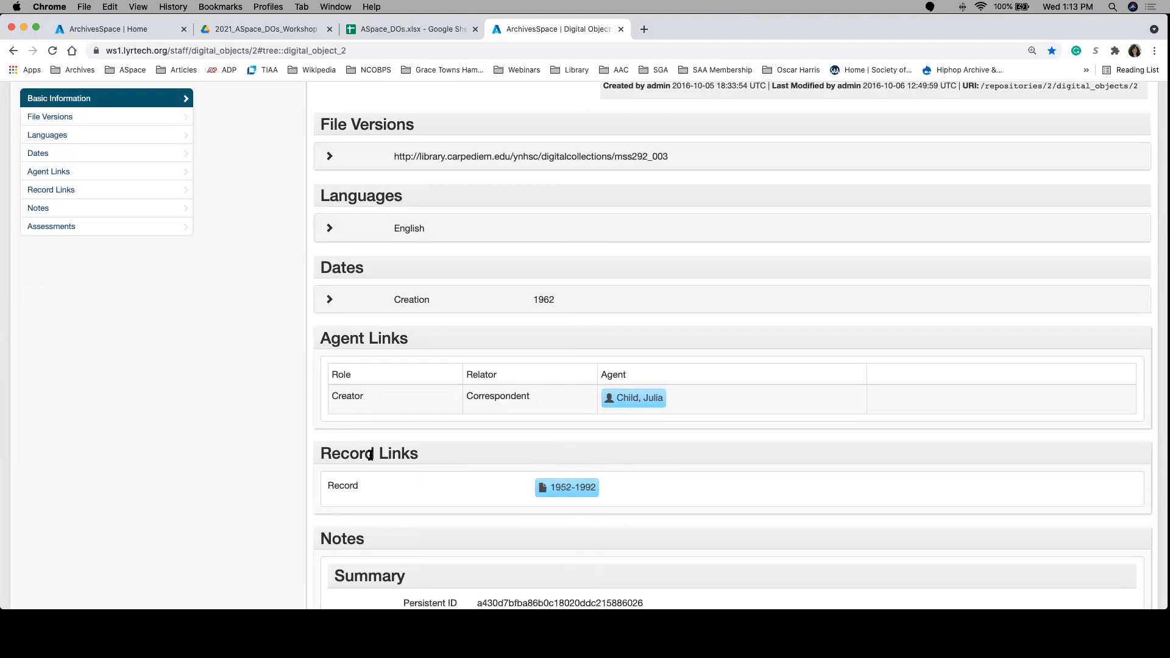
mouse_move(587, 491)
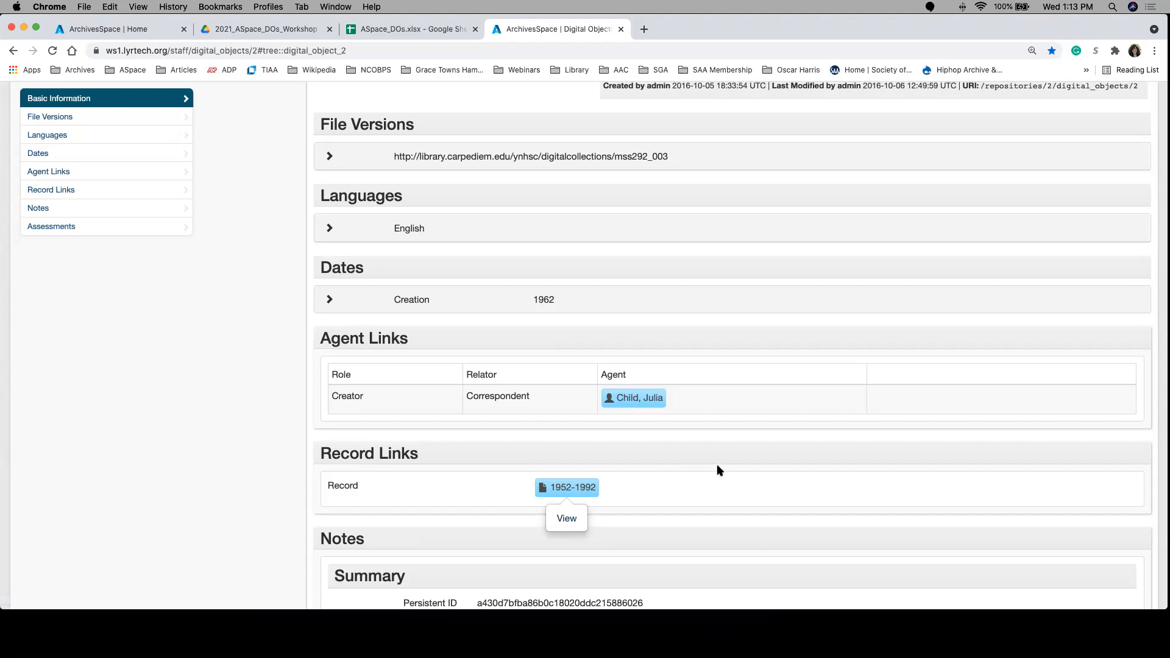
scroll(718, 470, down, 5)
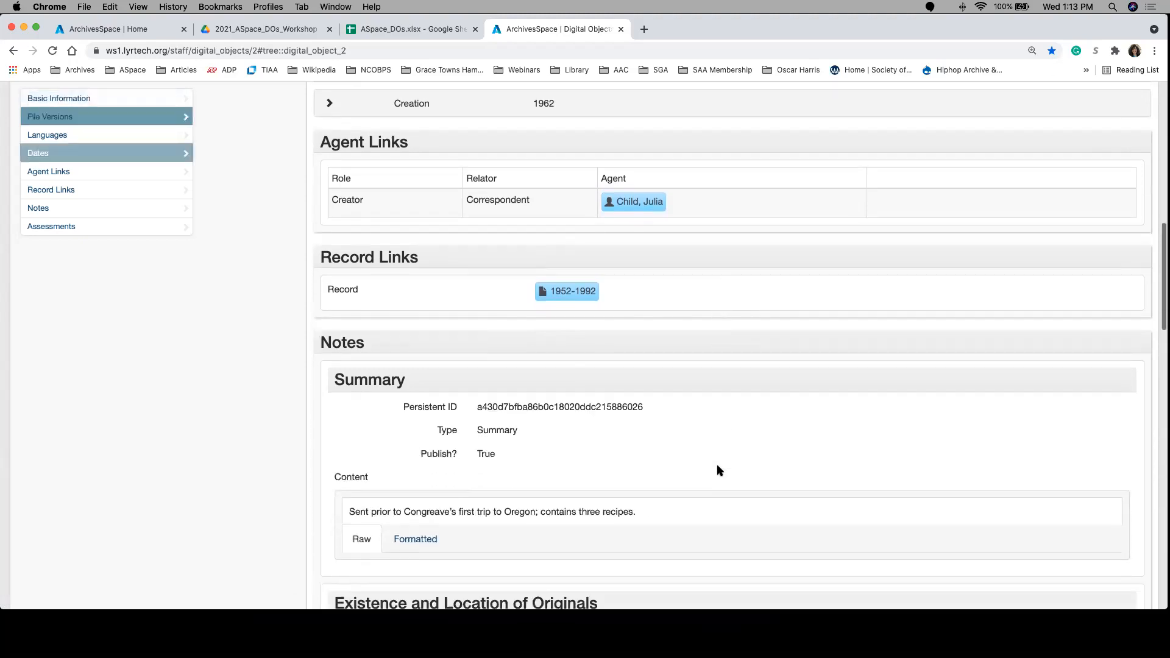
scroll(717, 470, down, 5)
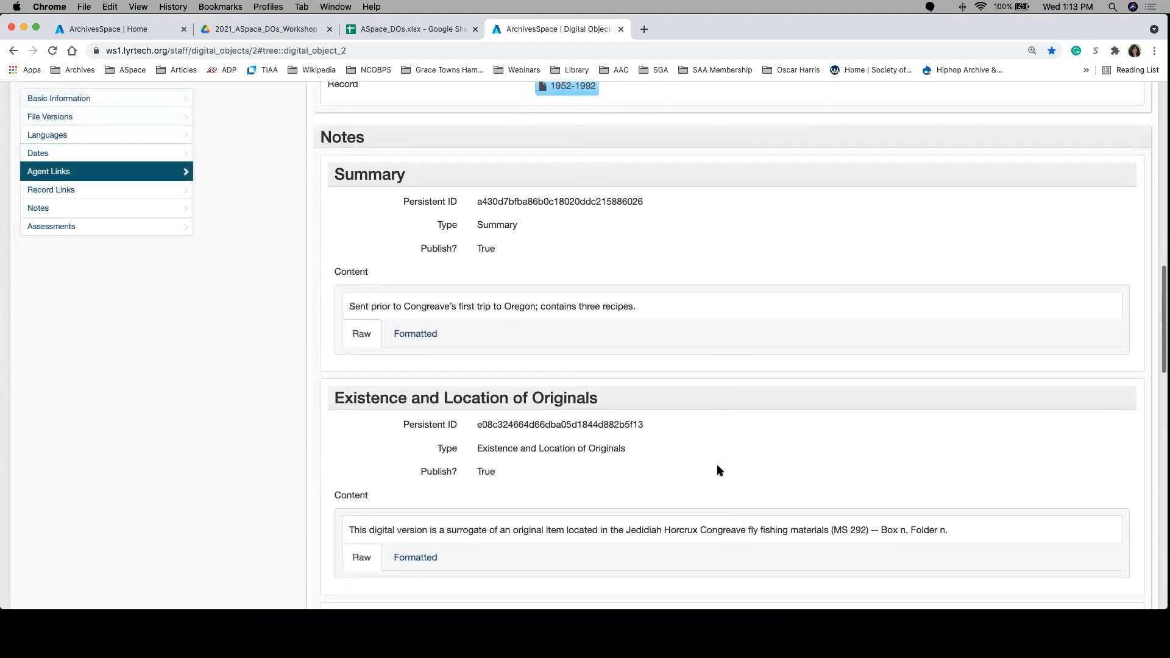
scroll(718, 470, down, 2)
scroll(717, 470, up, 12)
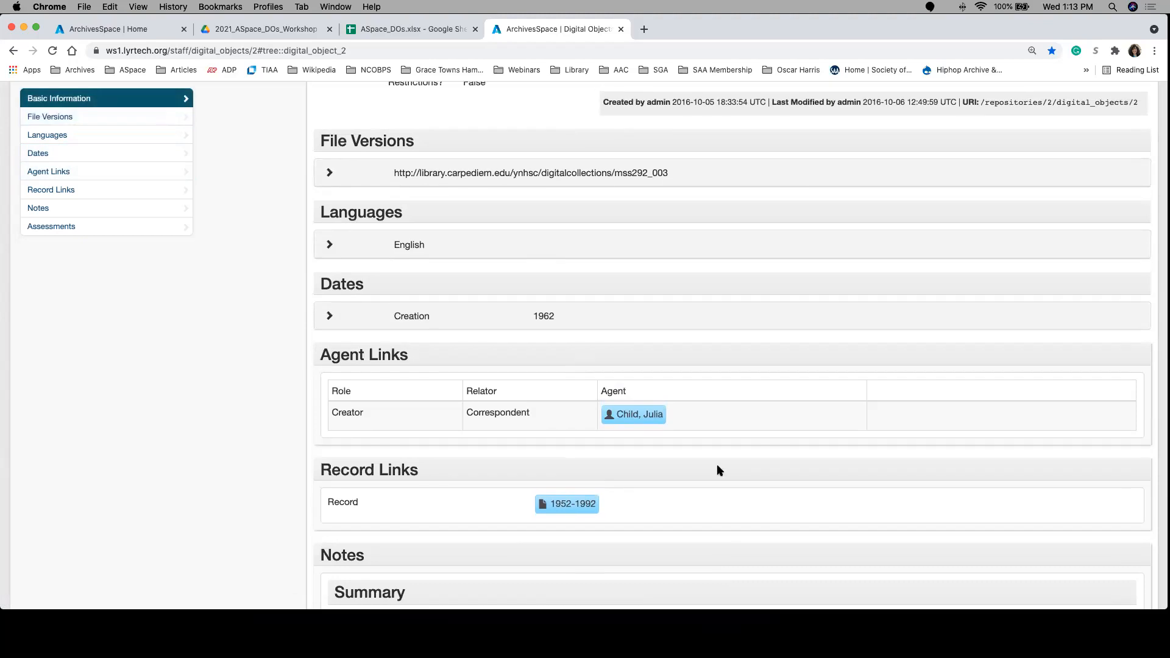
scroll(717, 470, up, 12)
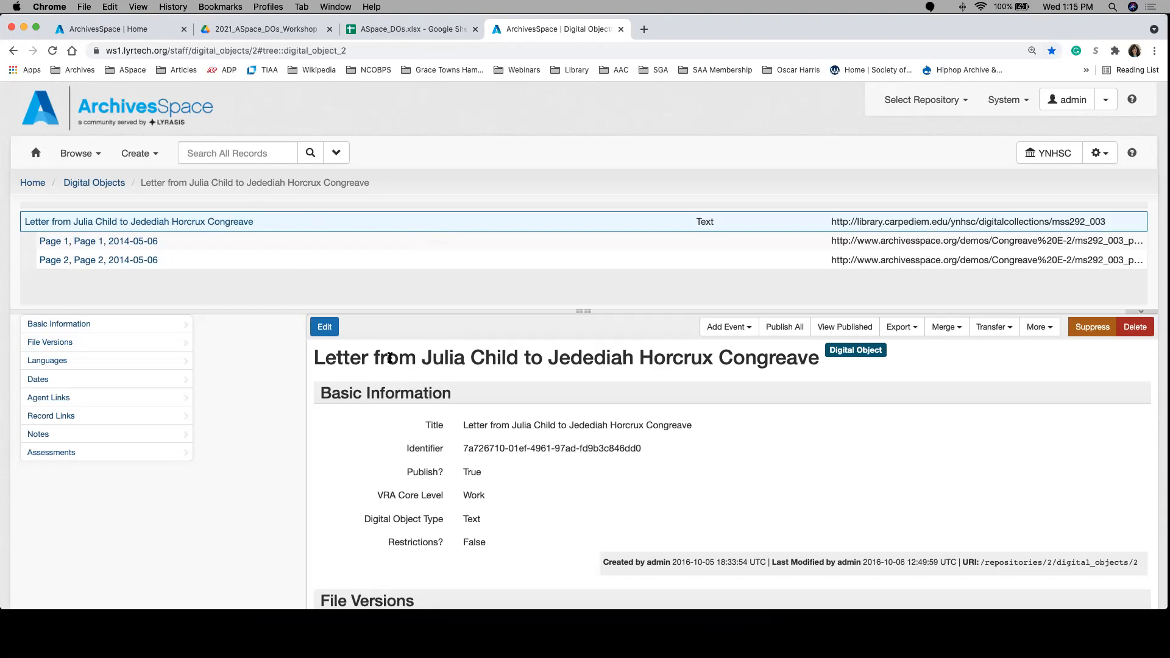
click(104, 242)
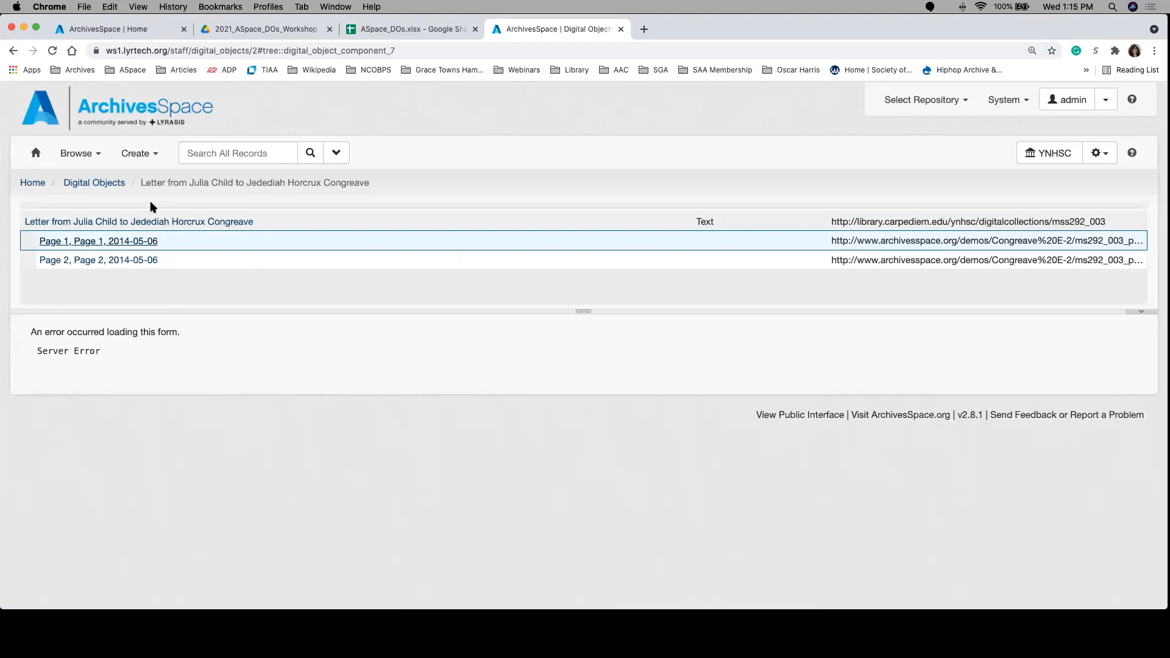
click(177, 224)
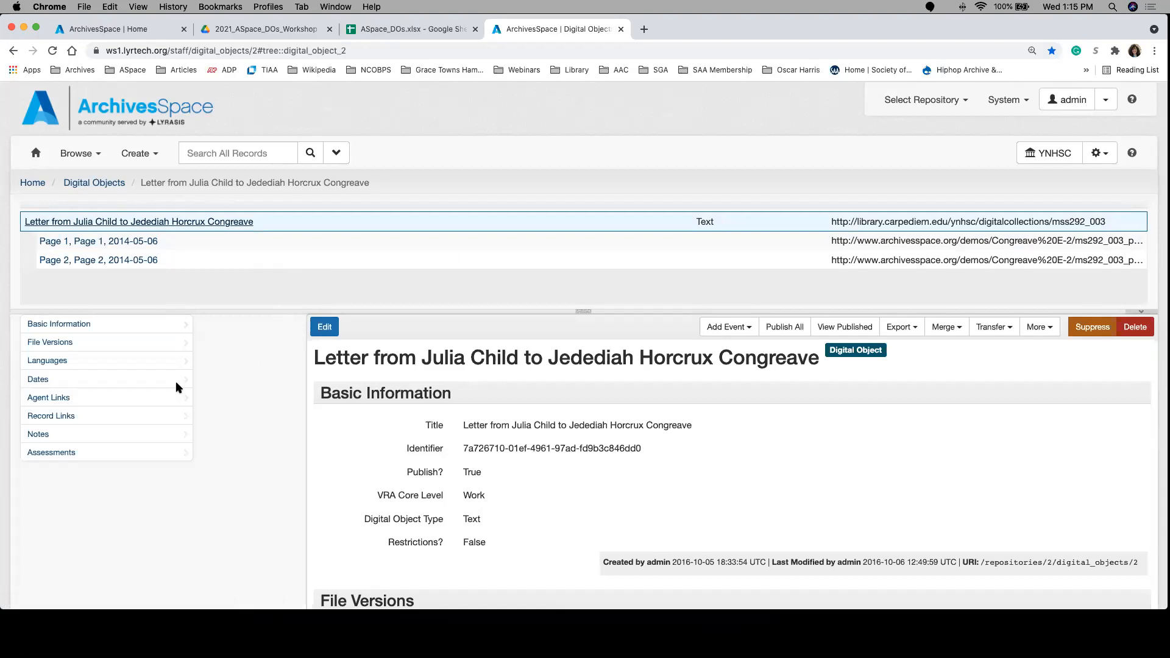
Step: Start a new digital object record and title it "Jane Doe Biography"
click(135, 154)
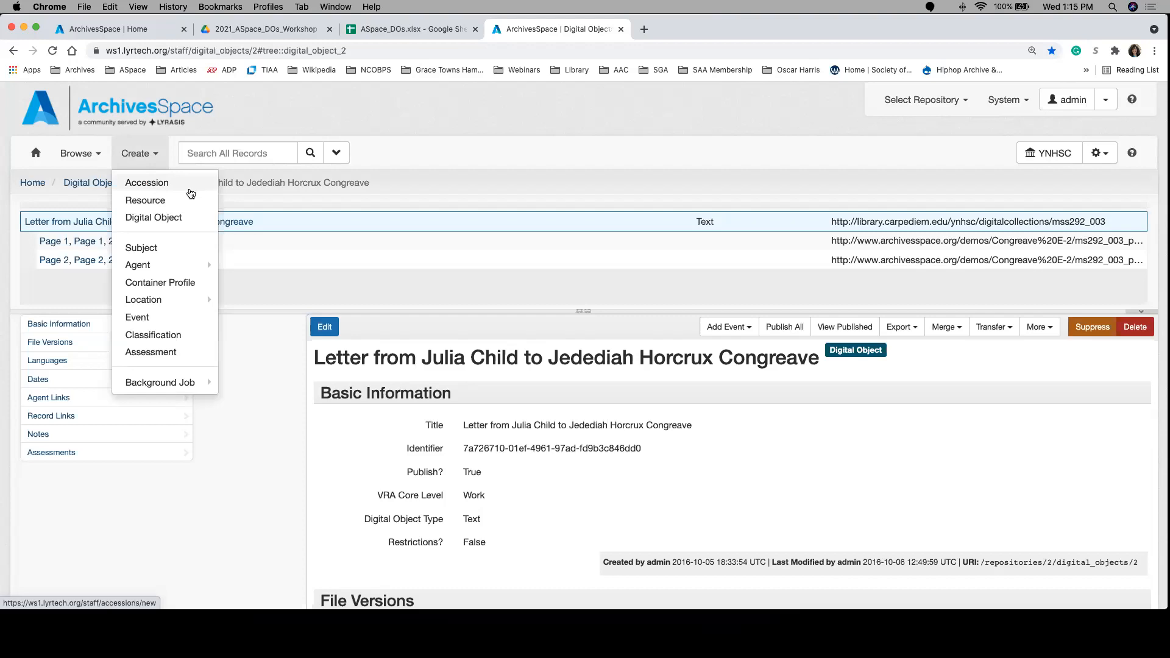
click(166, 219)
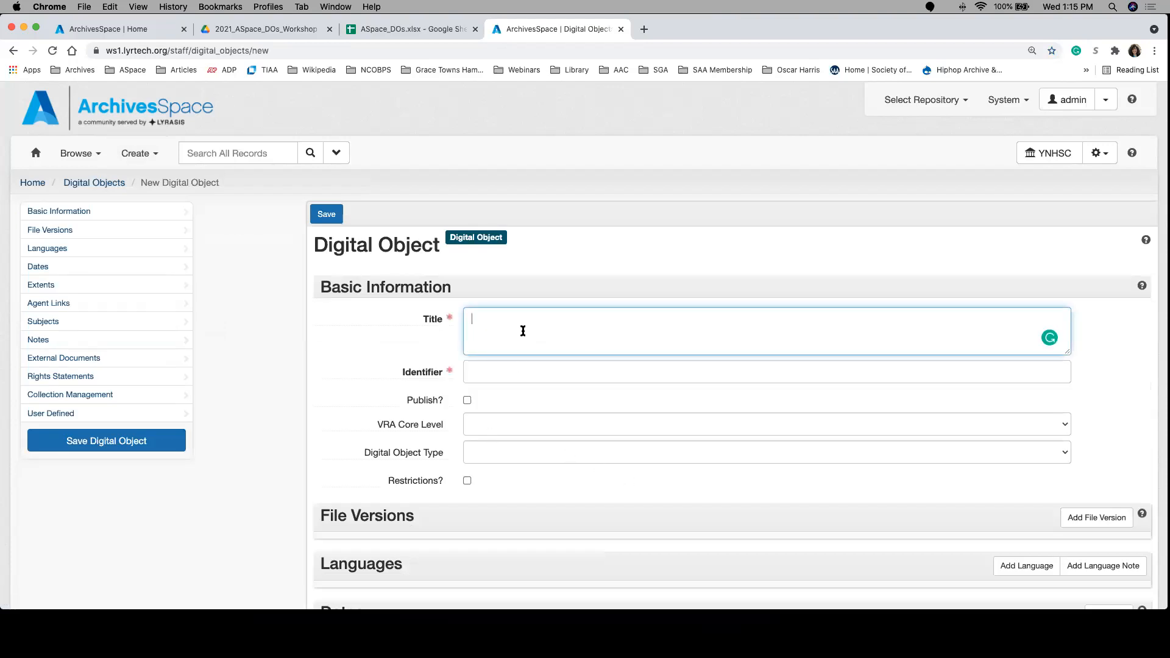
text(Jane Doe Biography)
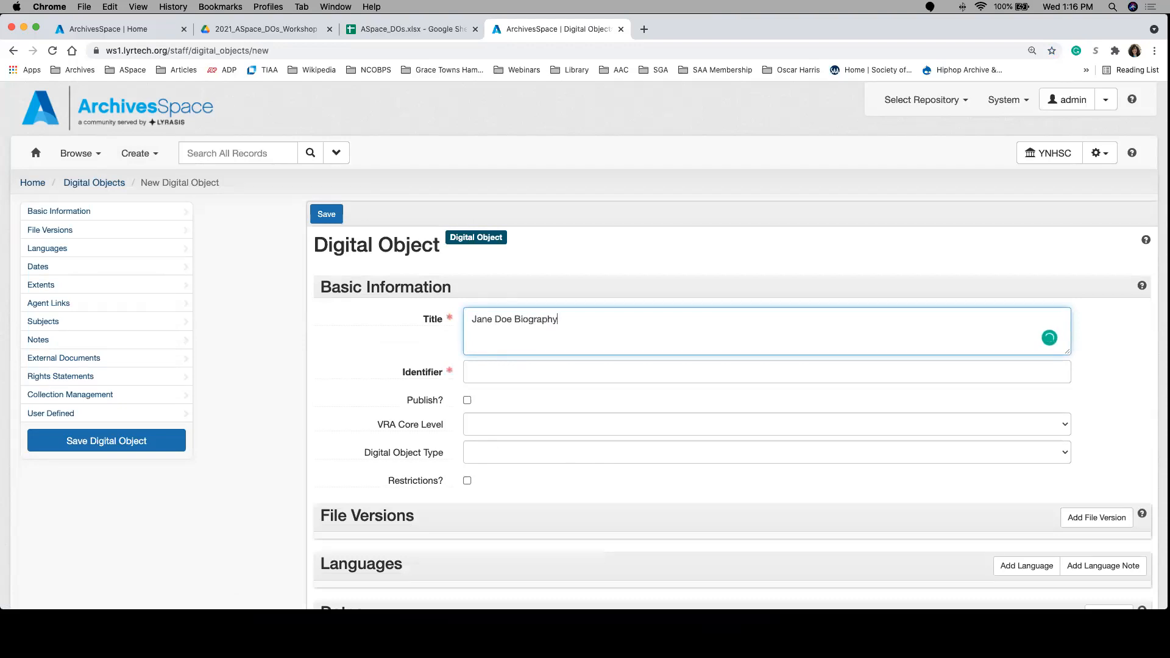
Step: Set the new digital object's identifier to bio and save the record
click(514, 374)
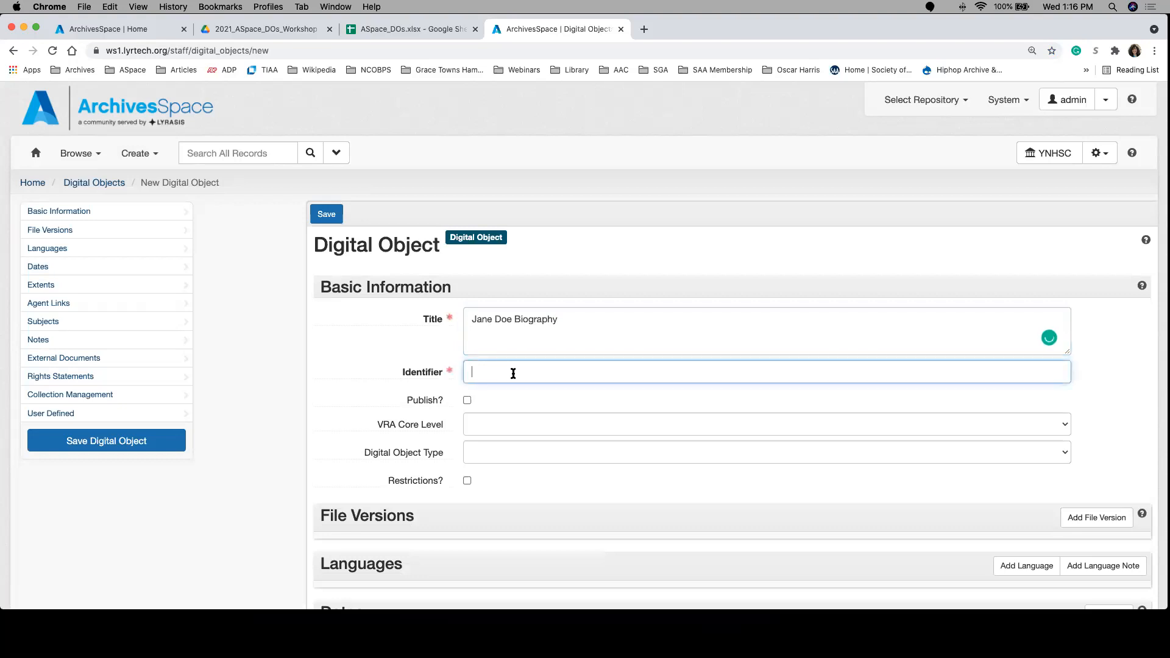
text(bio)
click(346, 364)
scroll(384, 400, down, 1)
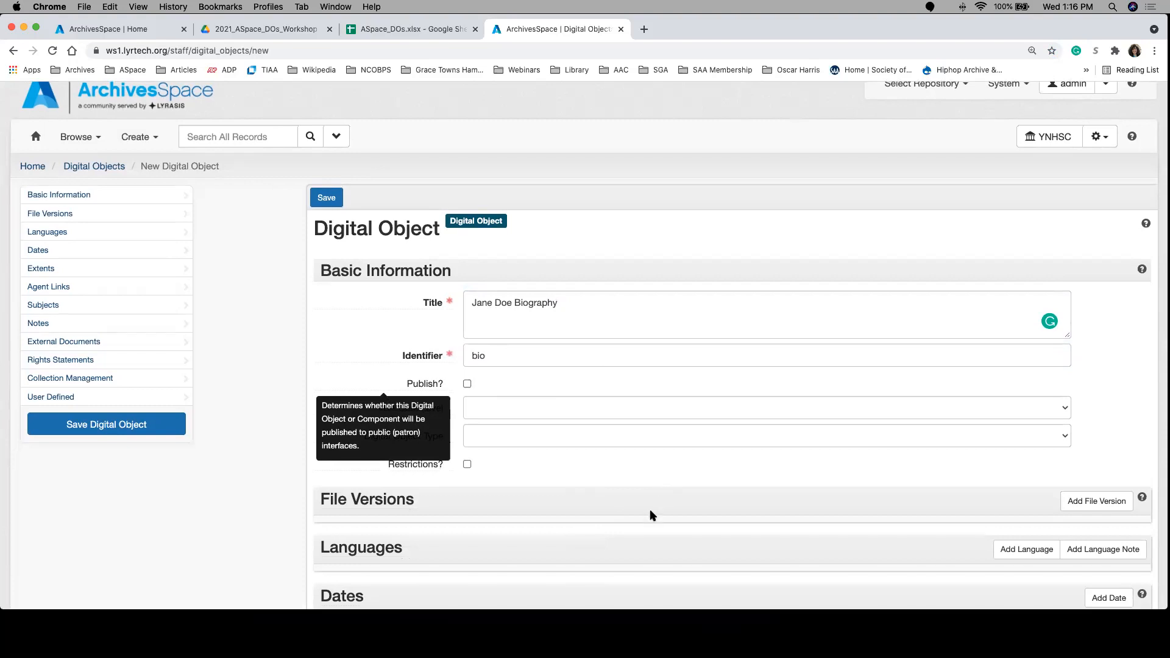
scroll(649, 516, down, 2)
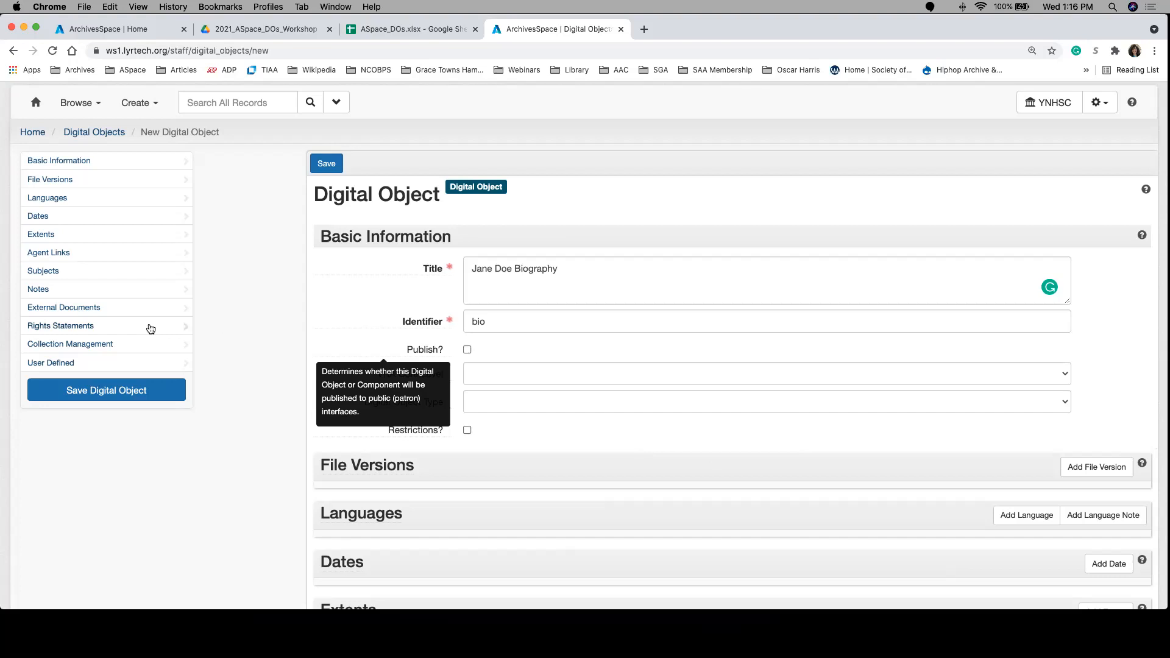
click(136, 401)
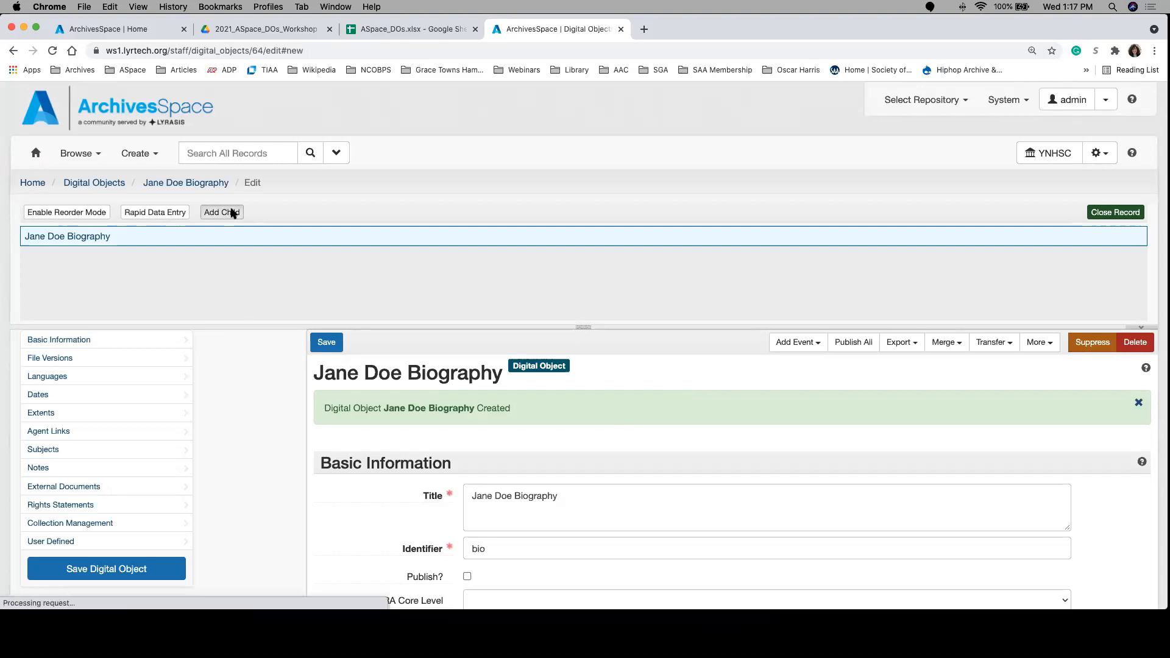
Step: Add a child component to the Jane Doe Biography digital object and label it "page 1"
click(231, 212)
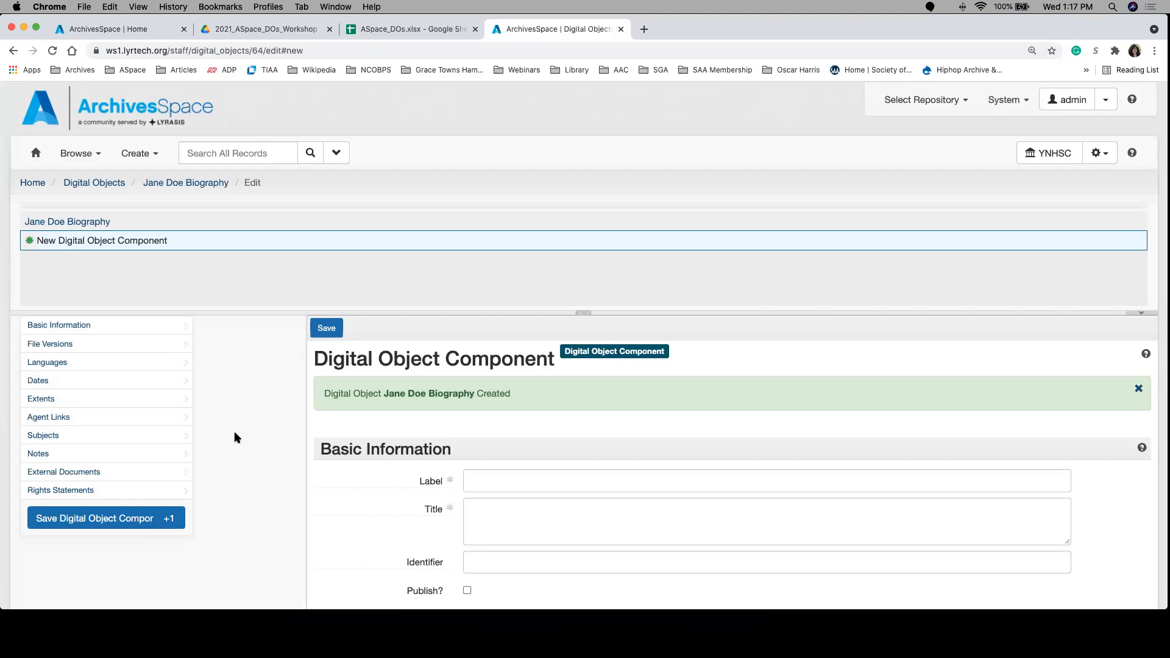
scroll(343, 495, down, 4)
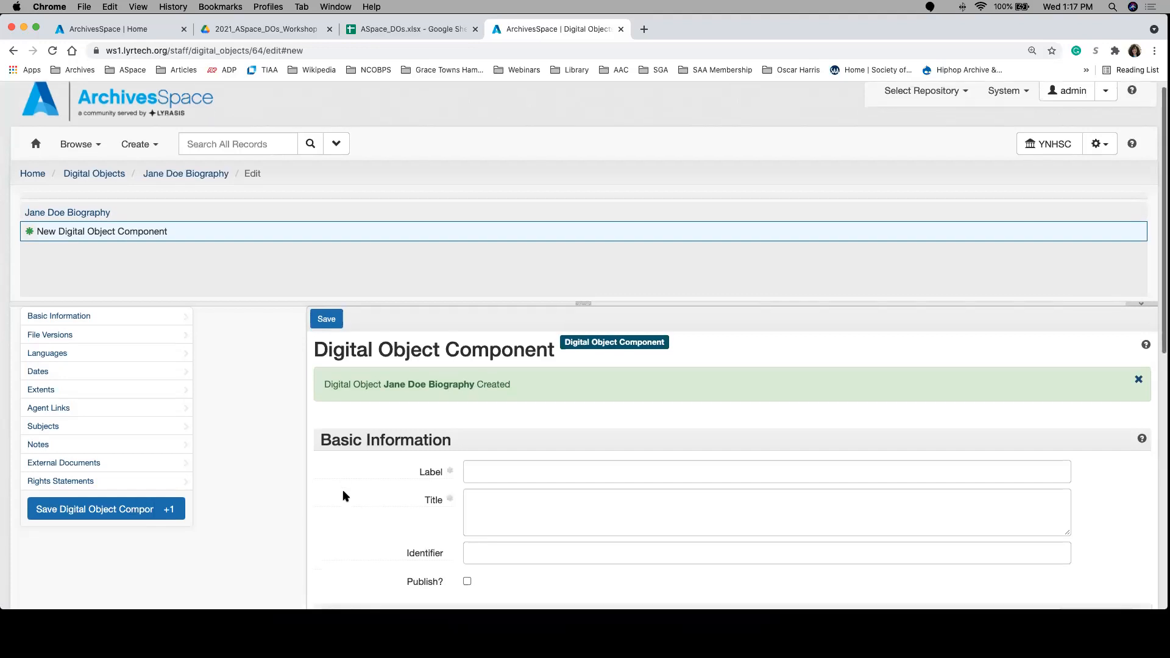
scroll(345, 496, down, 1)
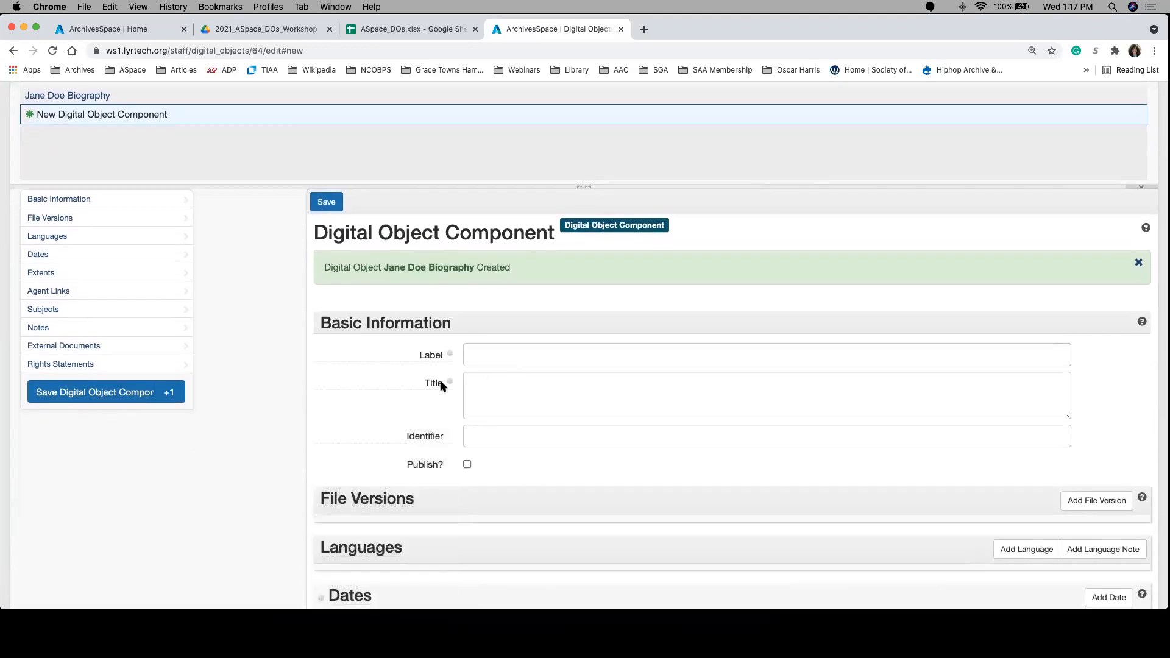
mouse_move(442, 386)
click(485, 361)
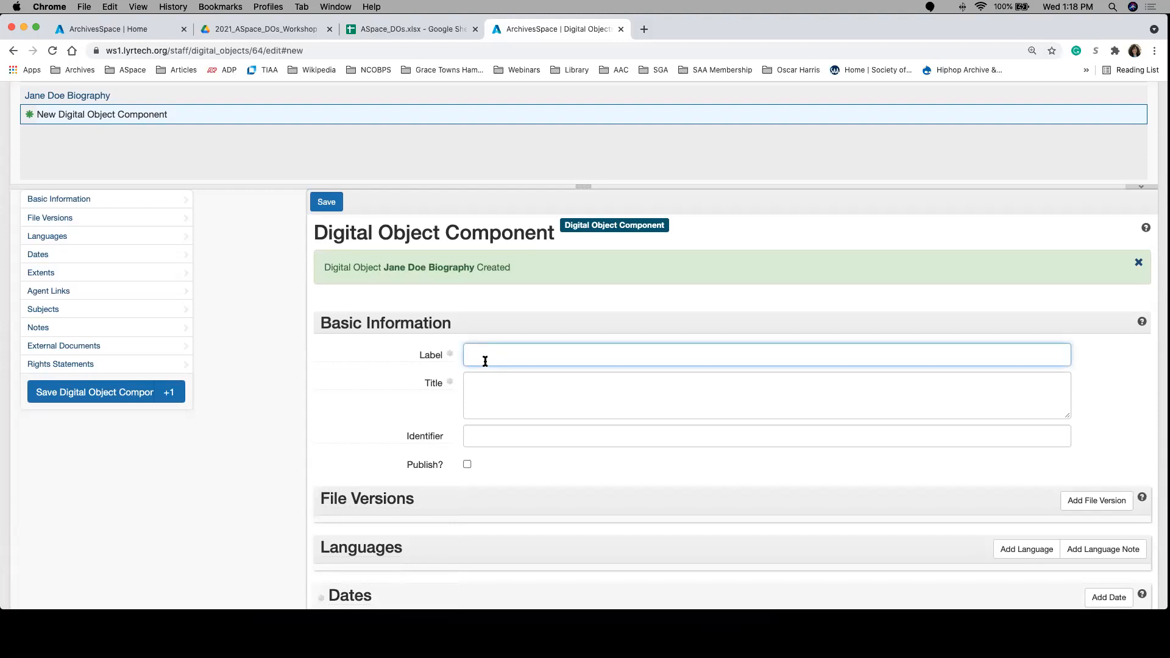
text(page 1)
Step: Set the identifier of the page 1 component to bio_001, leaving its title blank
click(516, 384)
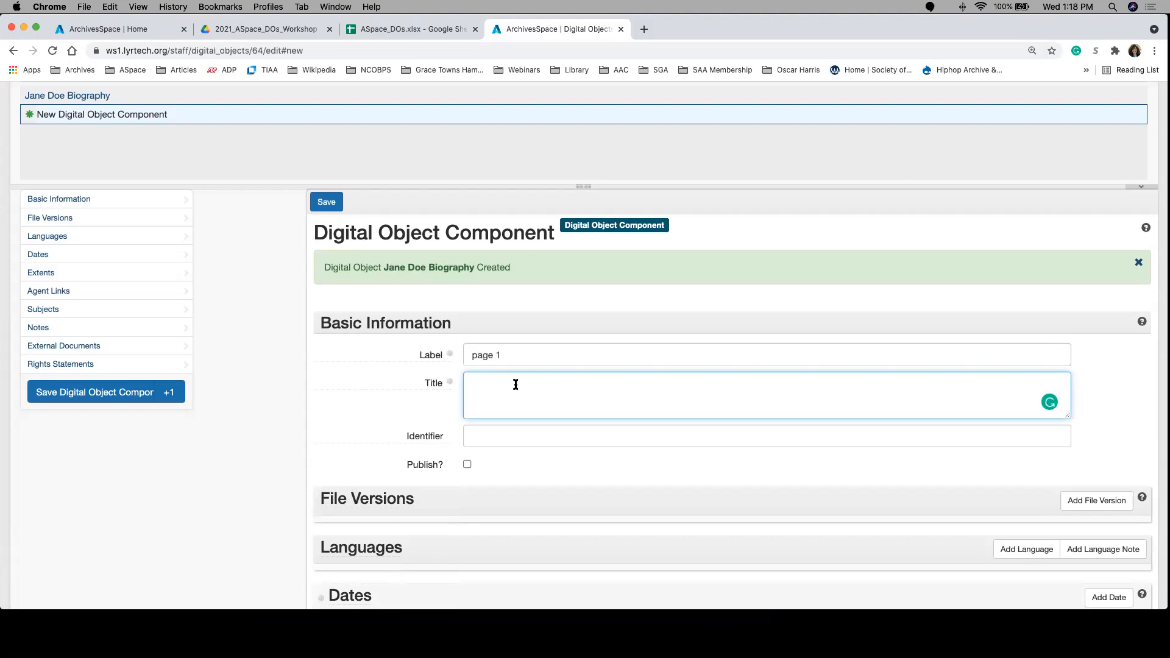
click(507, 443)
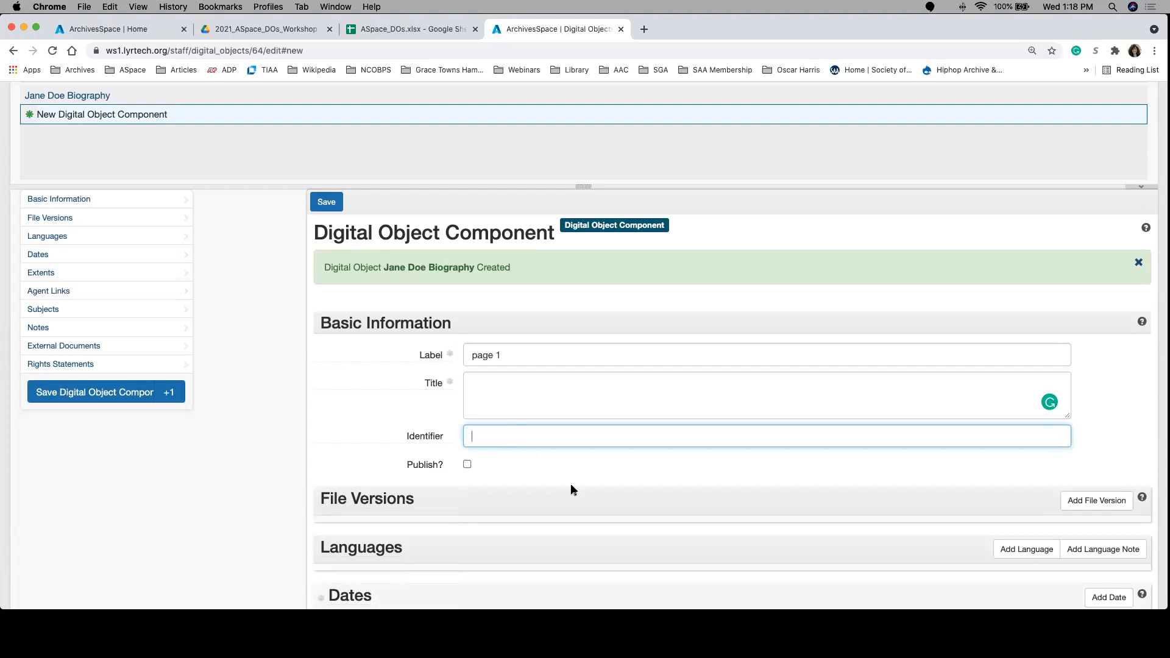
scroll(571, 484, down, 1)
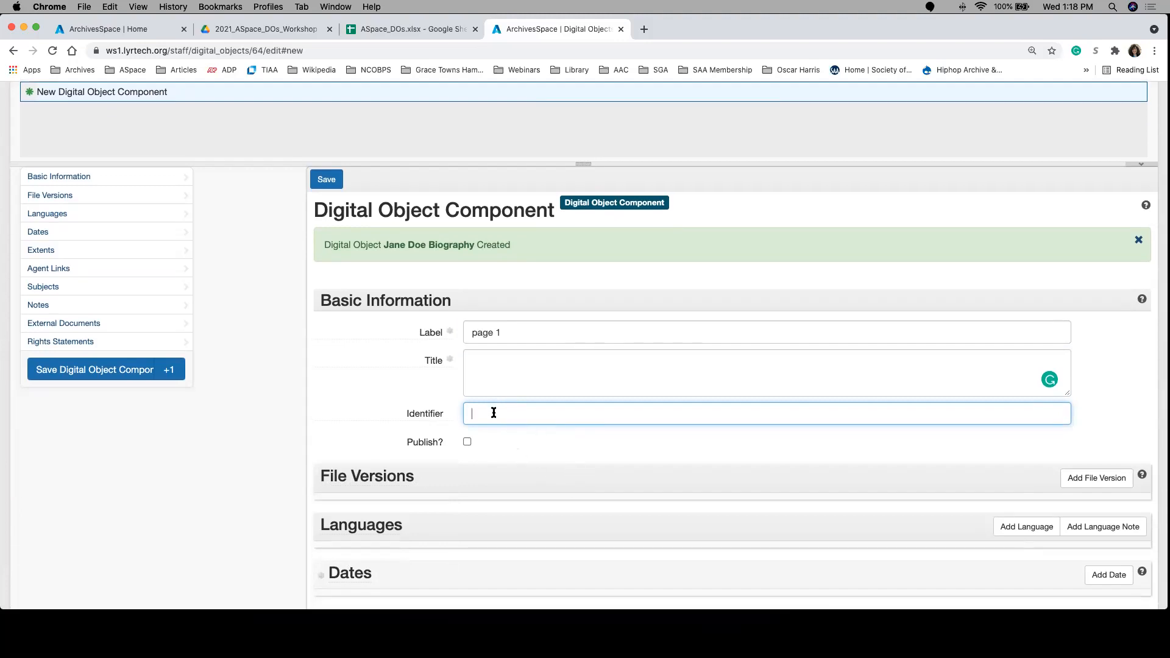
text(page)
key(BackSpace)
text(e_001)
key(BackSpace)
key(BackSpace)
key(BackSpace)
key(BackSpace)
key(BackSpace)
key(BackSpace)
key(BackSpace)
key(BackSpace)
text(B)
key(BackSpace)
text(bio_001)
click(358, 373)
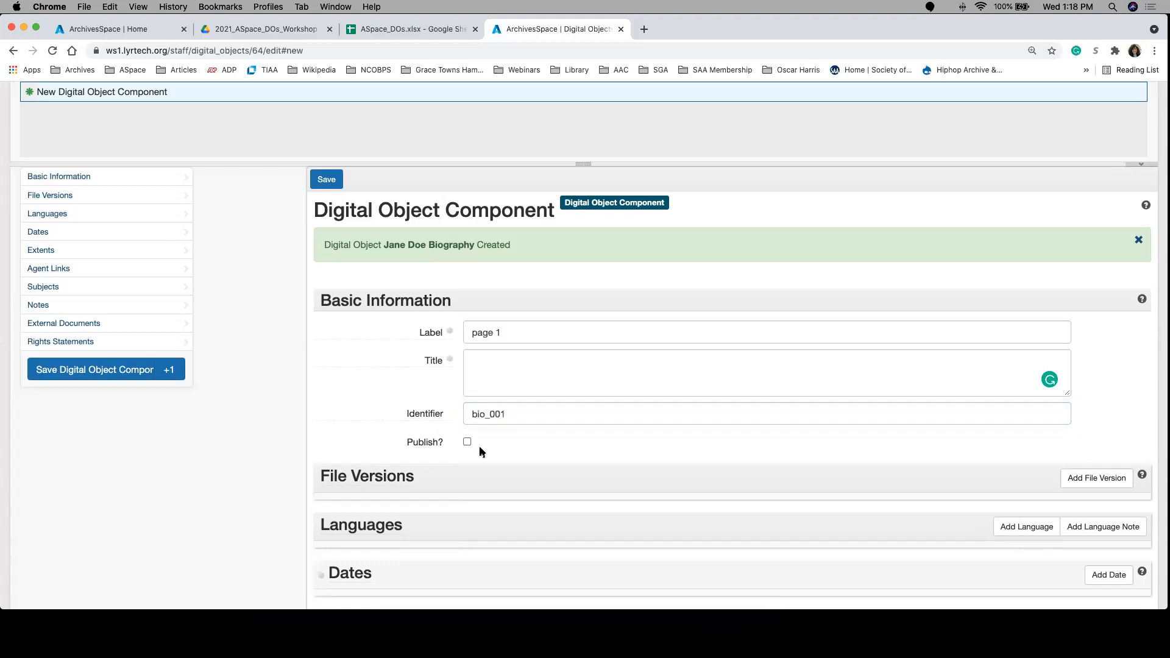
Step: Add a blank file version to the page 1 component and look over its File URI, format and checksum fields
scroll(573, 489, down, 1)
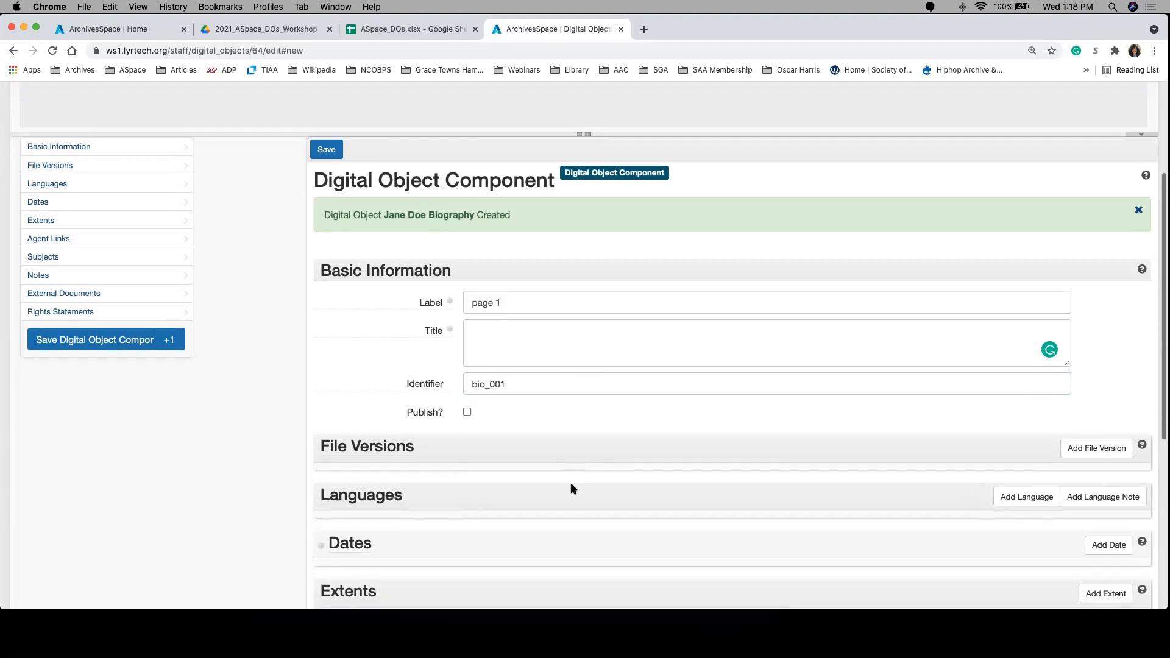
scroll(573, 489, down, 3)
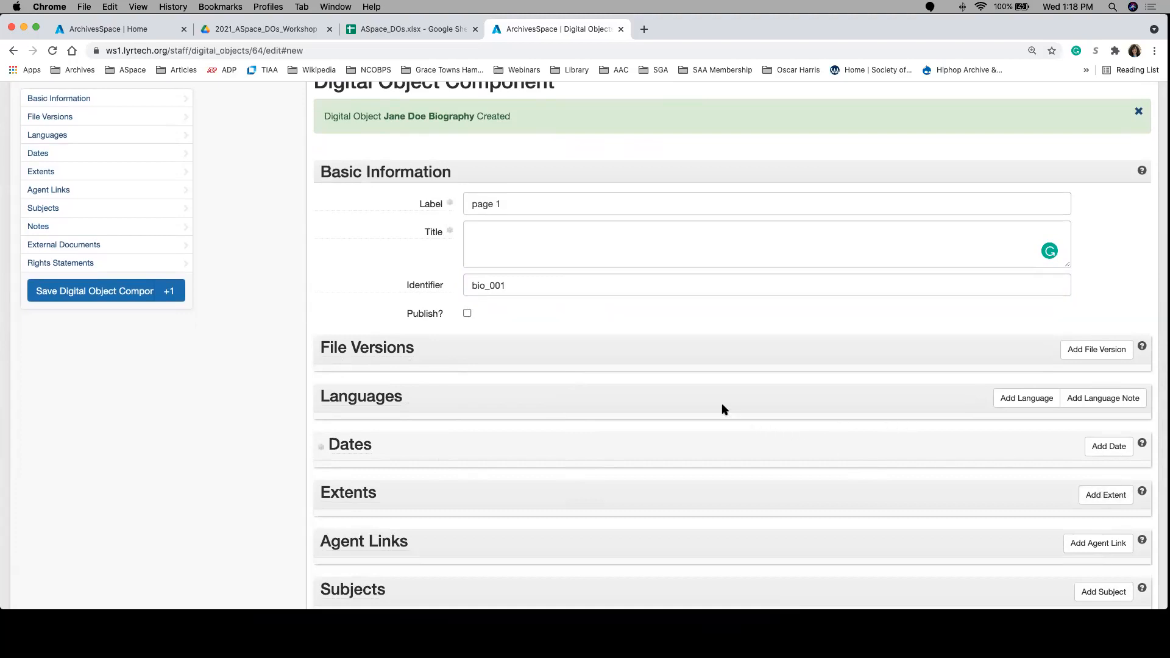
scroll(723, 404, down, 2)
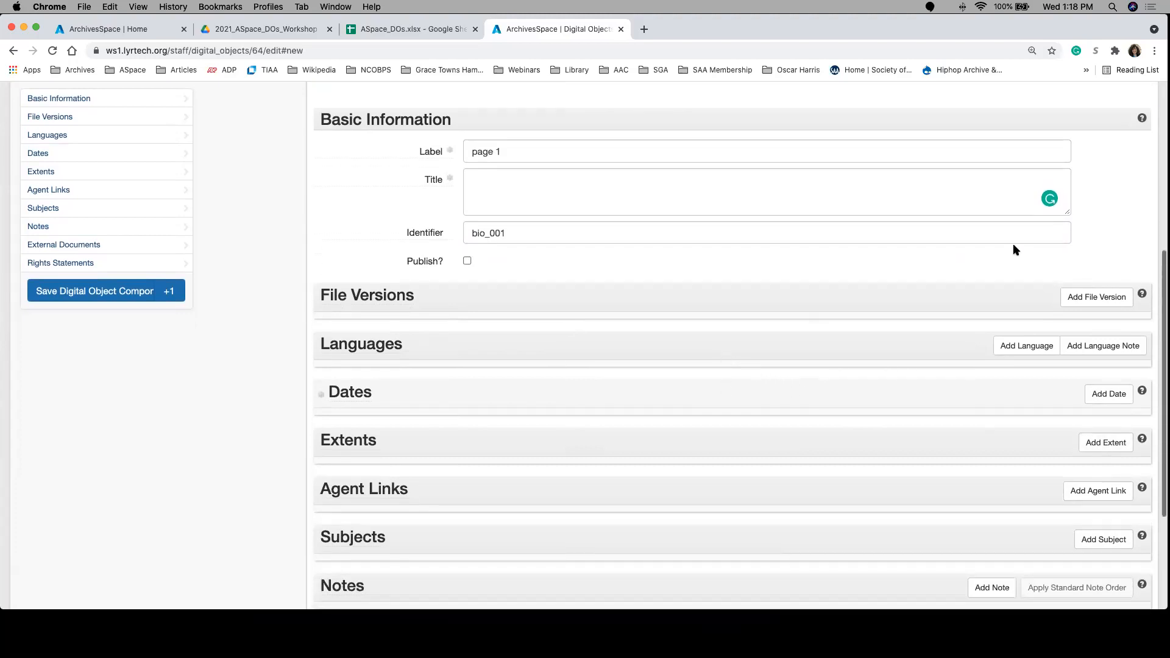
click(1077, 304)
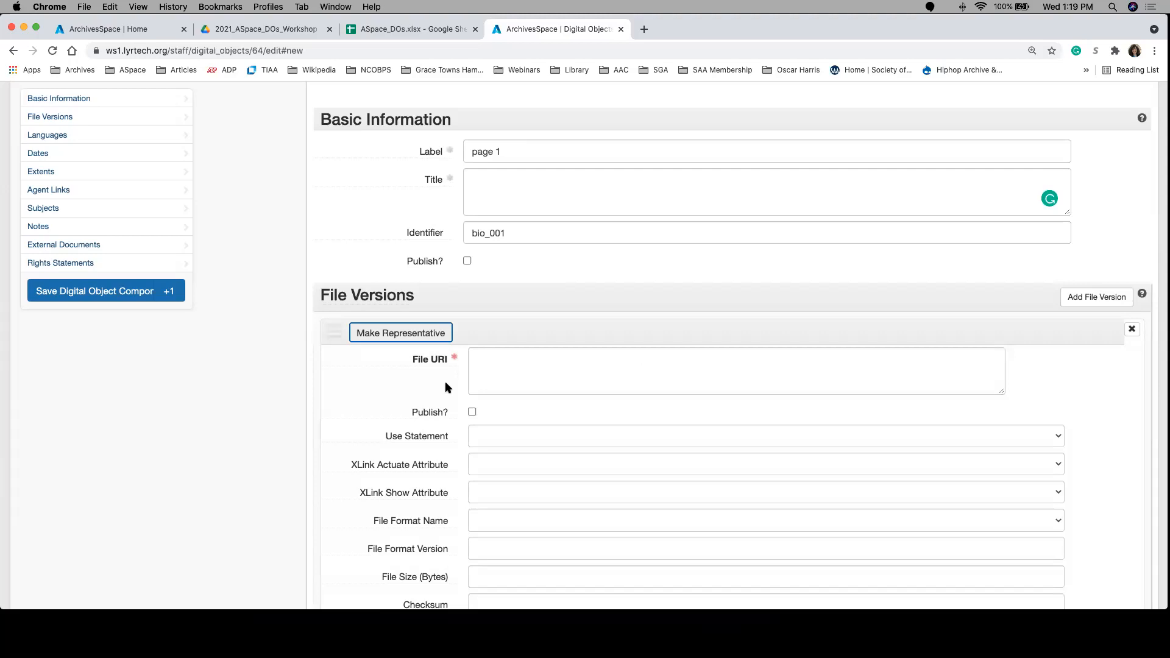
scroll(446, 383, down, 2)
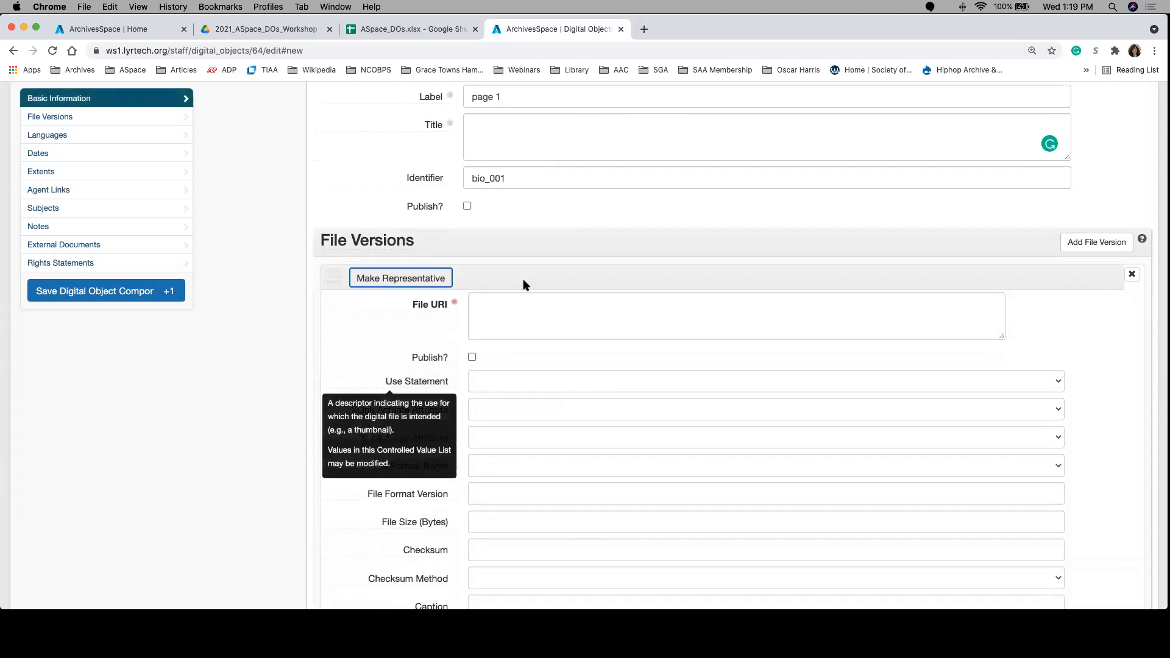
click(523, 314)
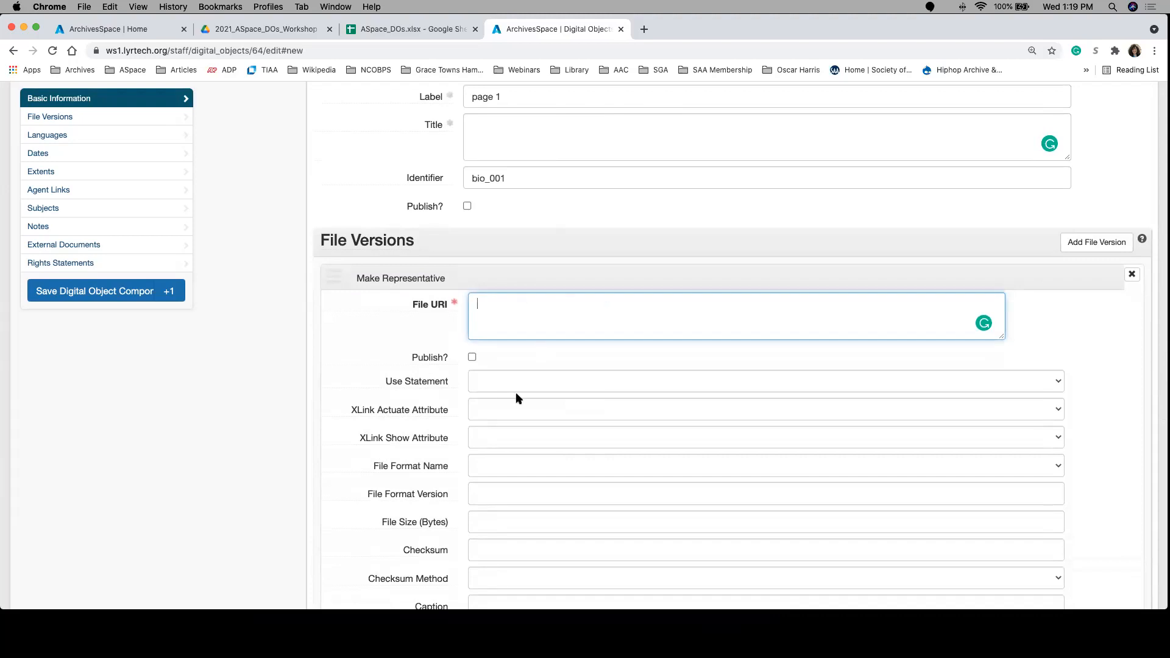
scroll(549, 478, down, 4)
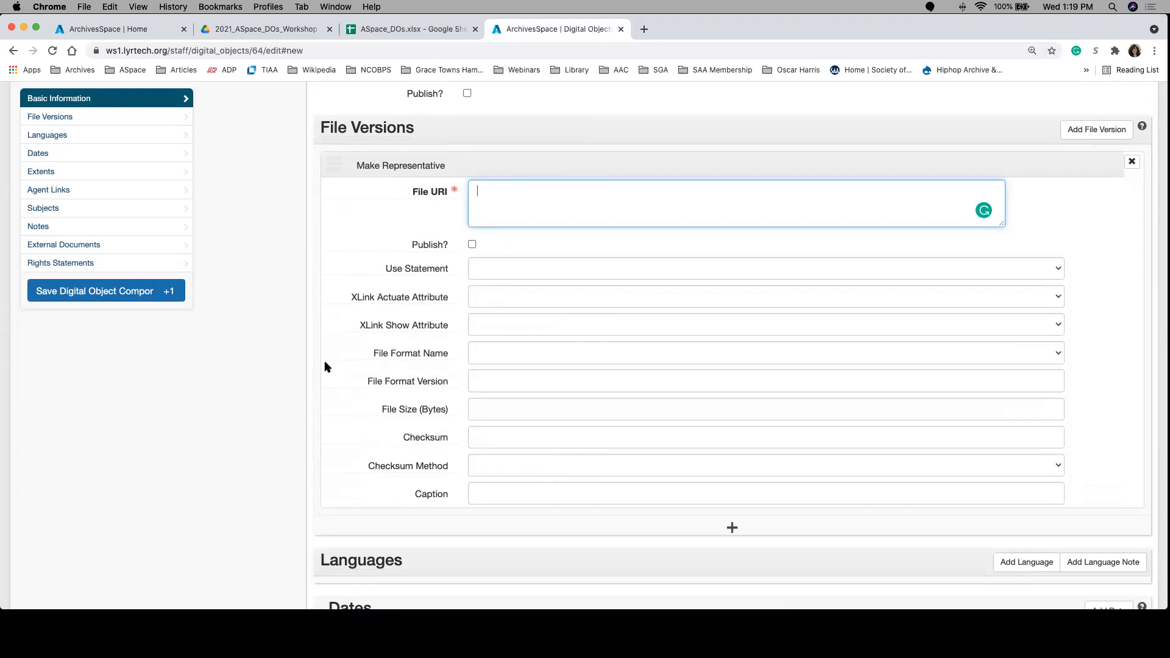
scroll(326, 366, up, 12)
scroll(326, 366, up, 3)
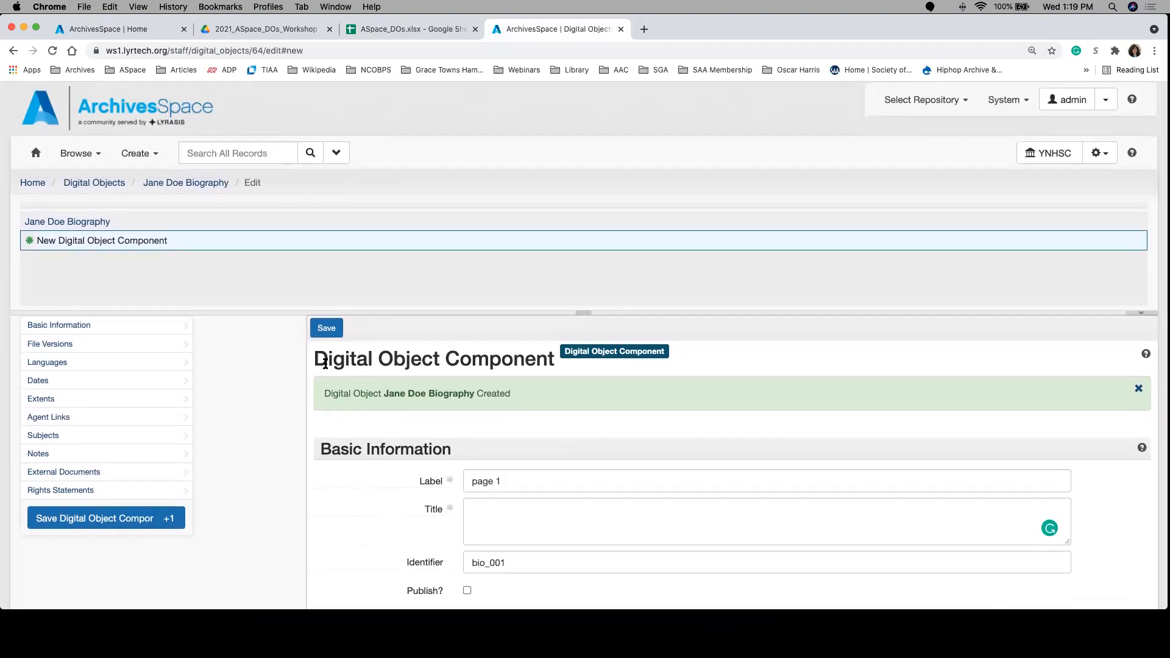
Step: Find the parent row for Atlanta Region 1970 Census Tracts in the spreadsheet and start a new digital object in ArchivesSpace
click(418, 26)
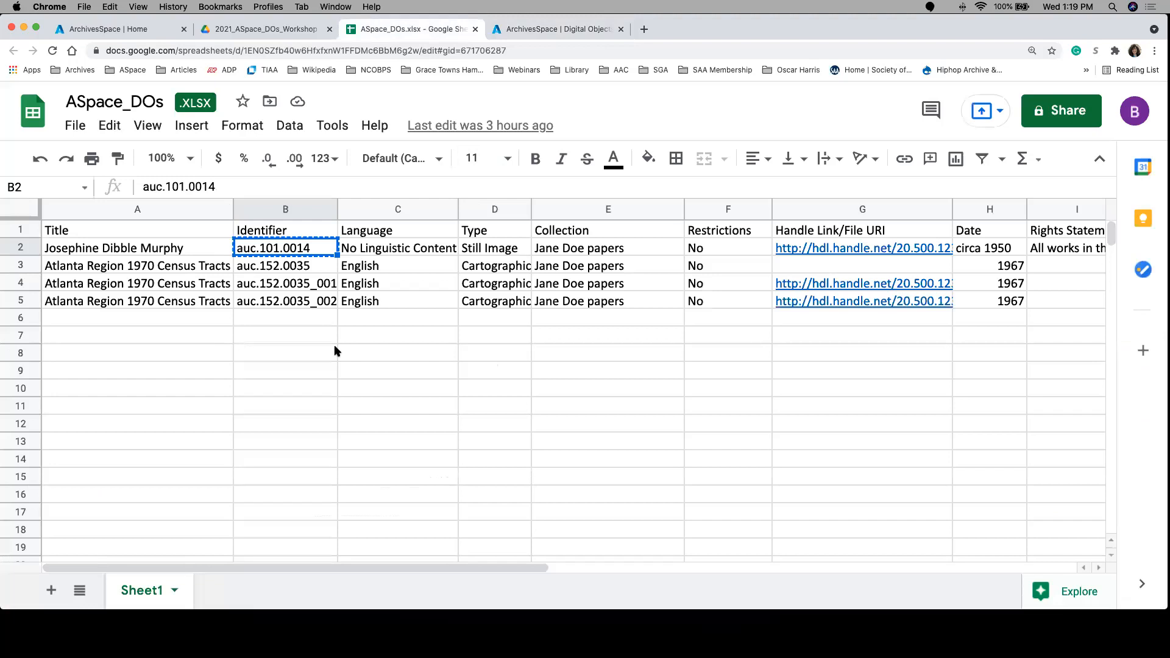
click(206, 267)
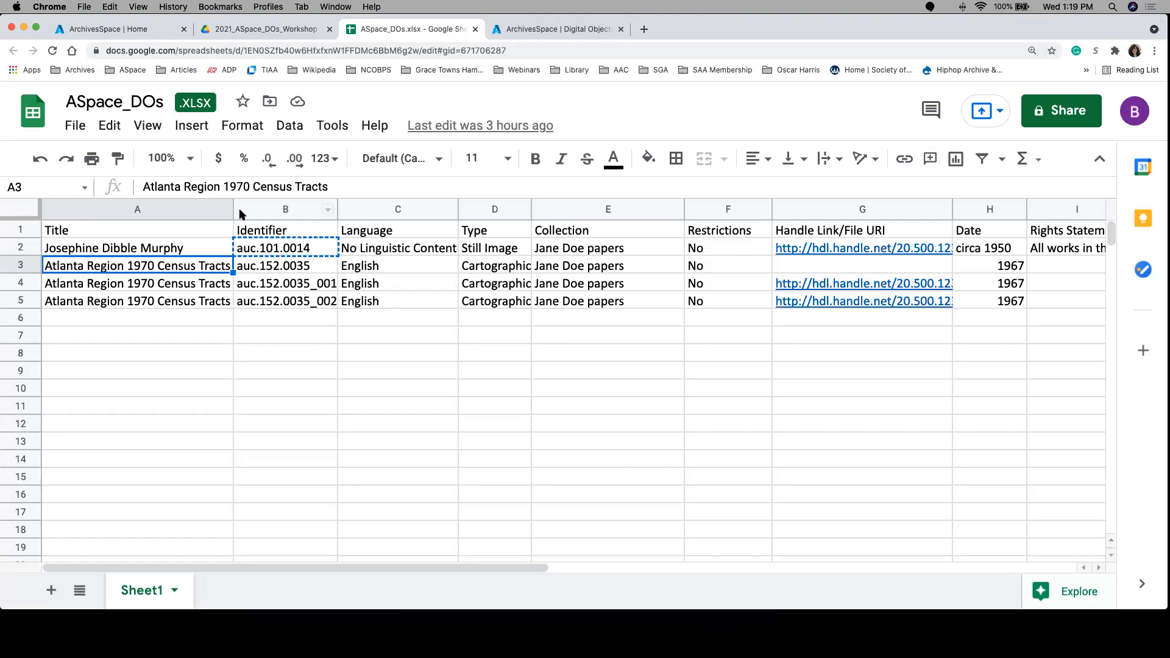
click(125, 30)
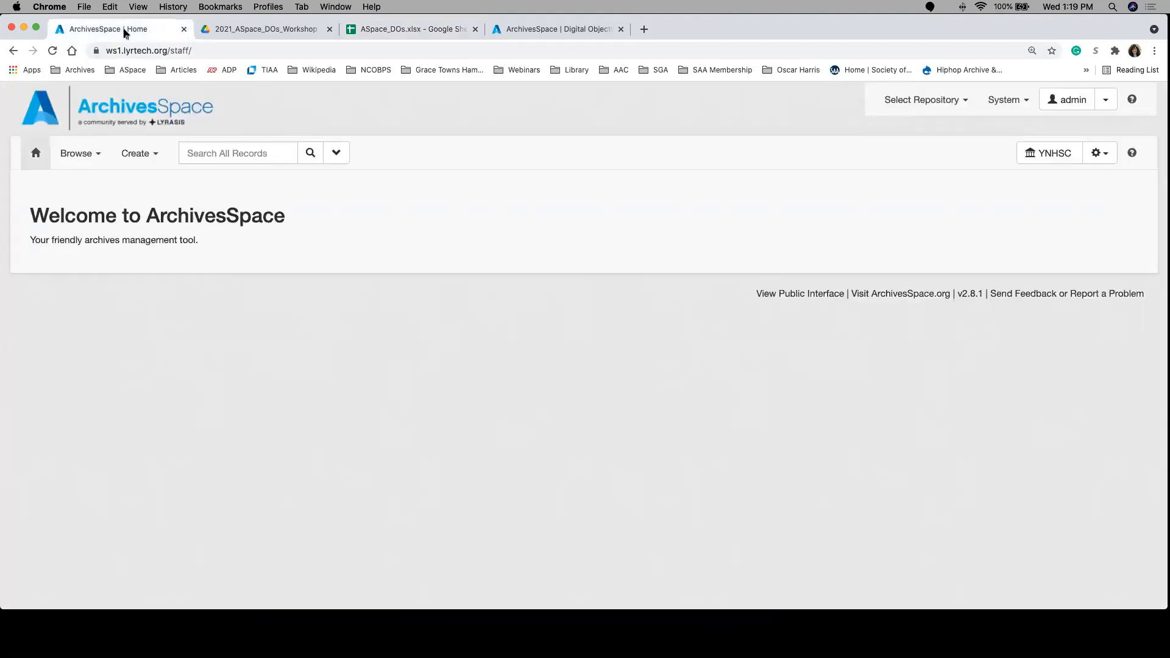
click(139, 156)
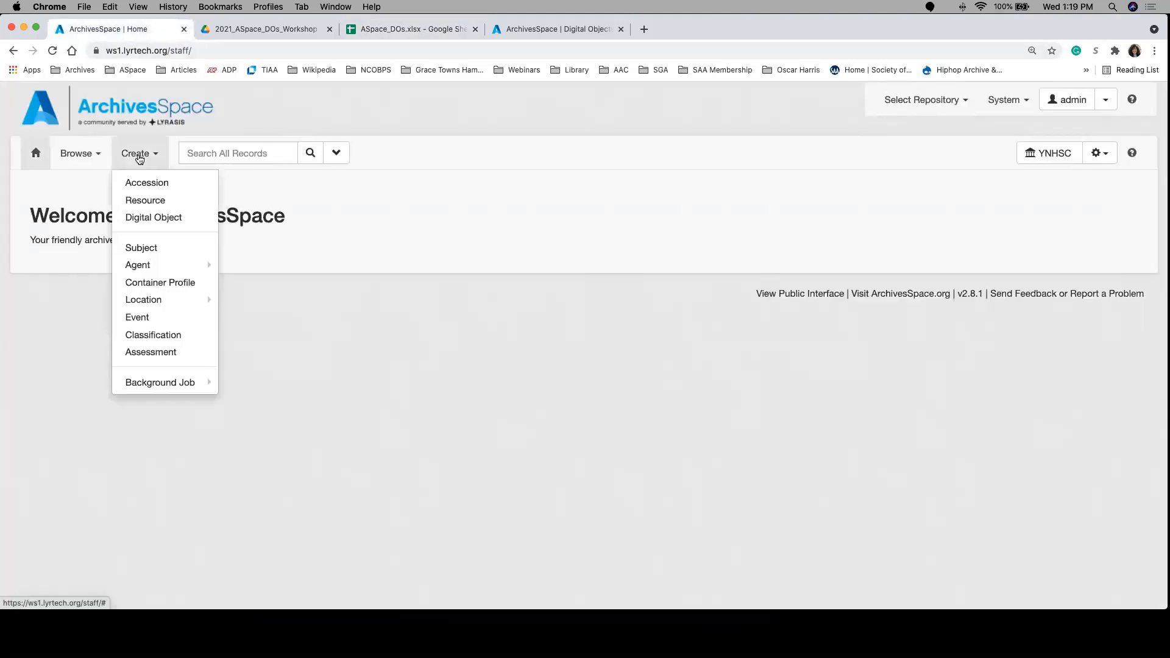
click(160, 218)
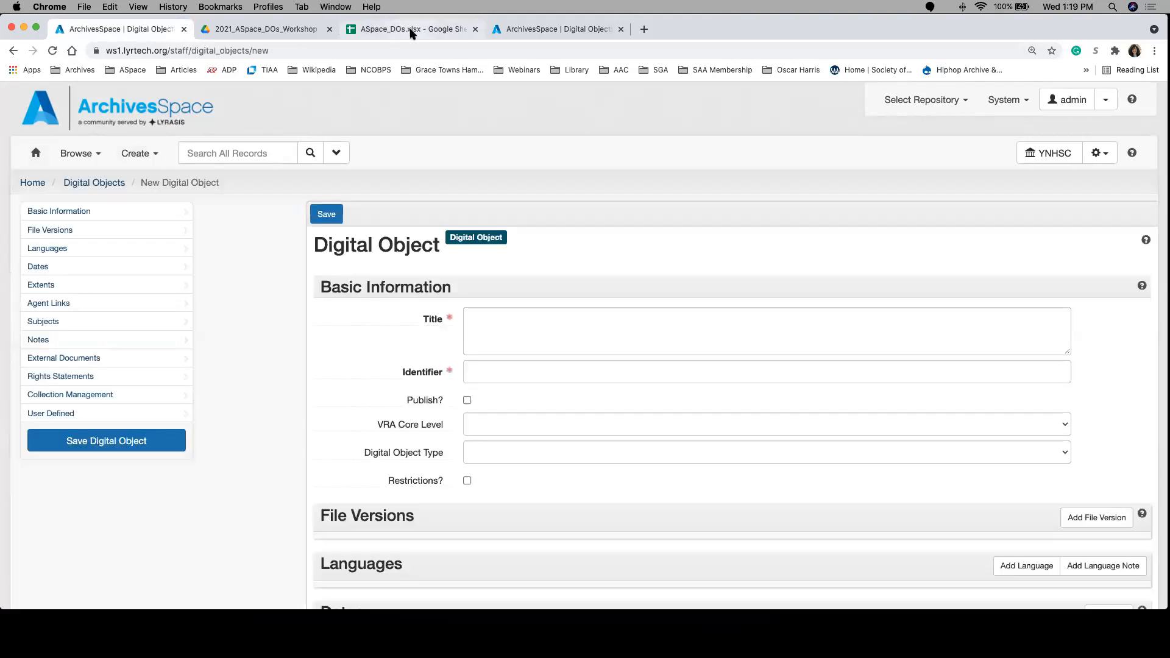
Step: Copy the title Atlanta Region 1970 Census Tracts from the spreadsheet into the new digital object's title
click(390, 29)
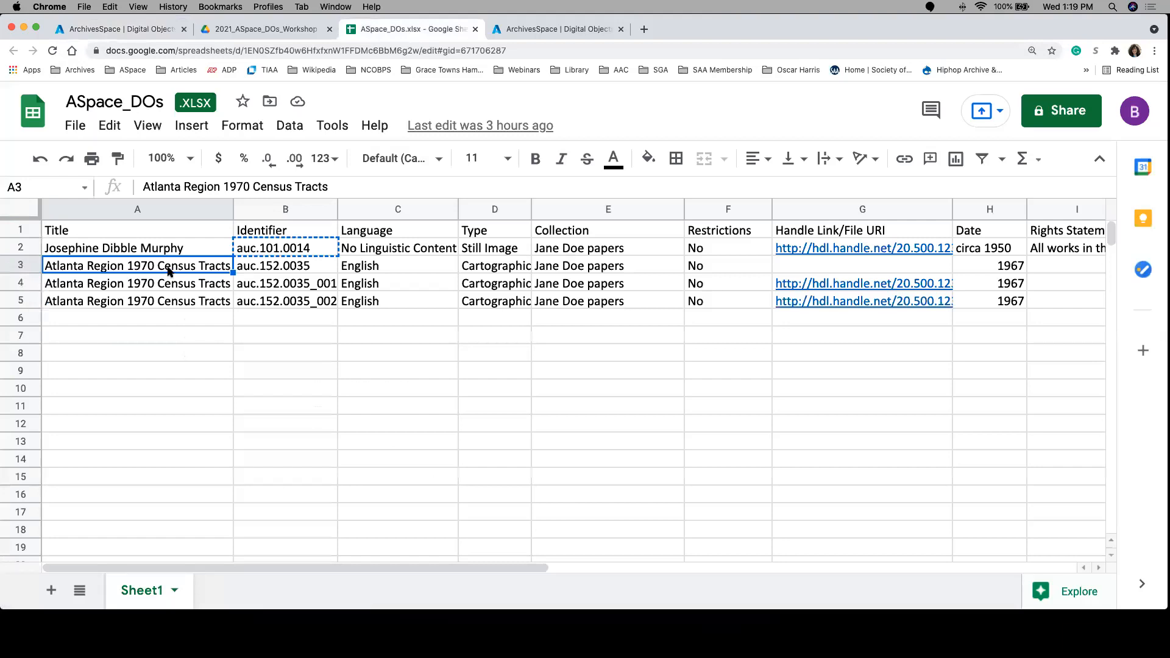
key(cmd+c)
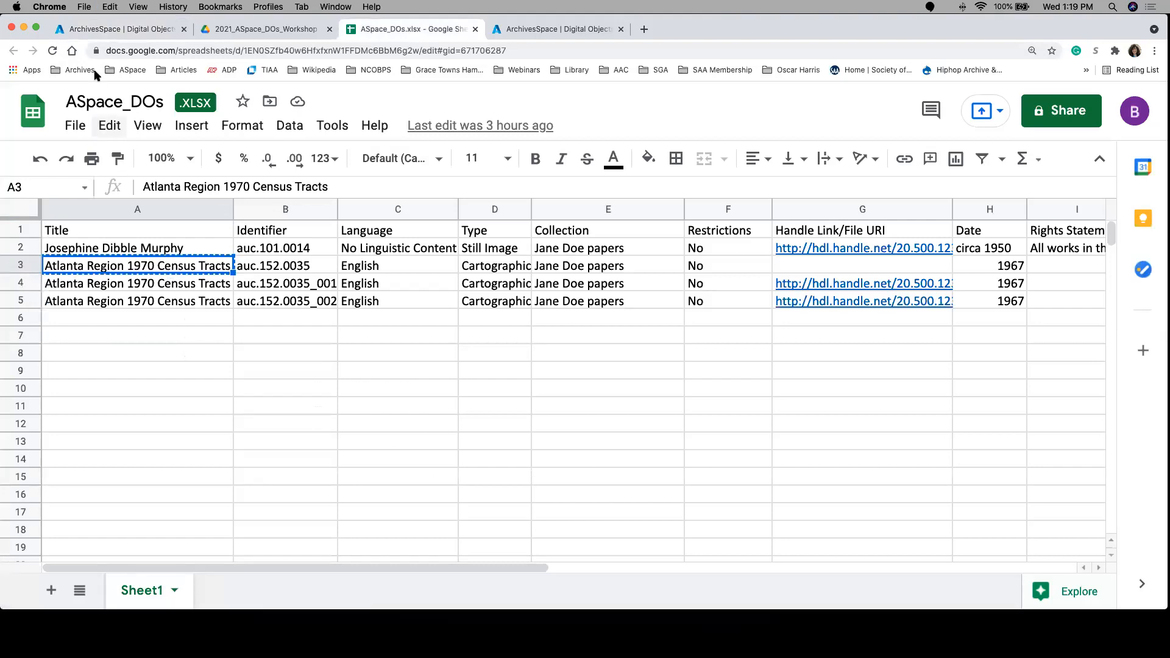
click(122, 29)
click(497, 342)
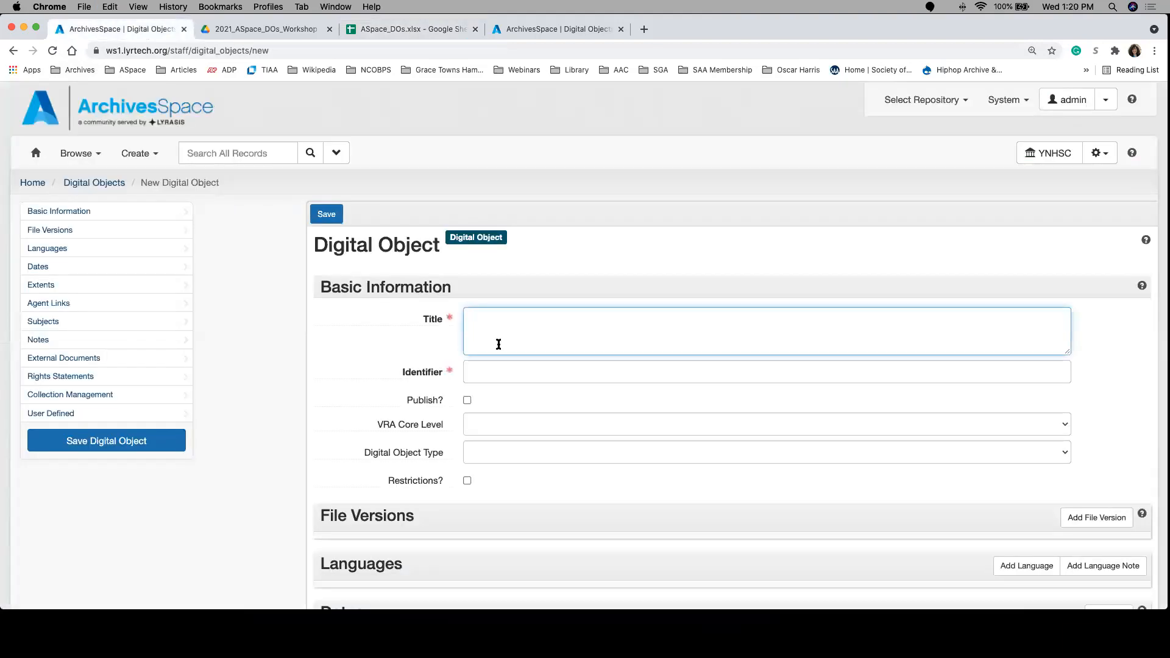
key(cmd+v)
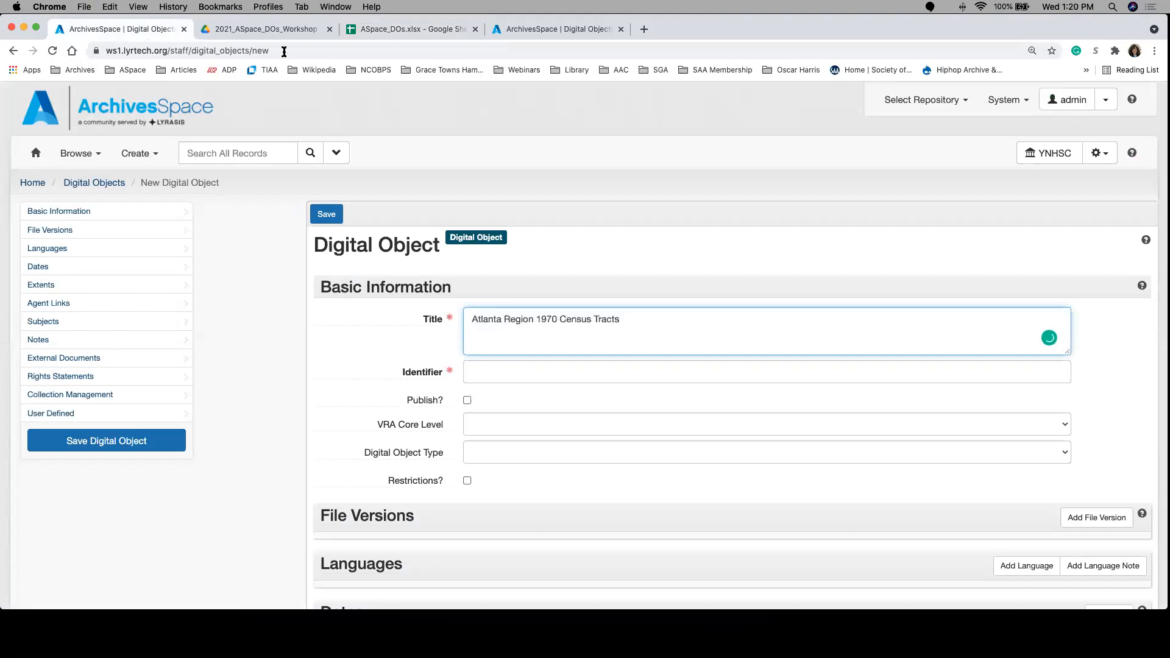
Step: Copy the identifier auc.152.0035 from the spreadsheet into the new digital object's identifier
click(387, 29)
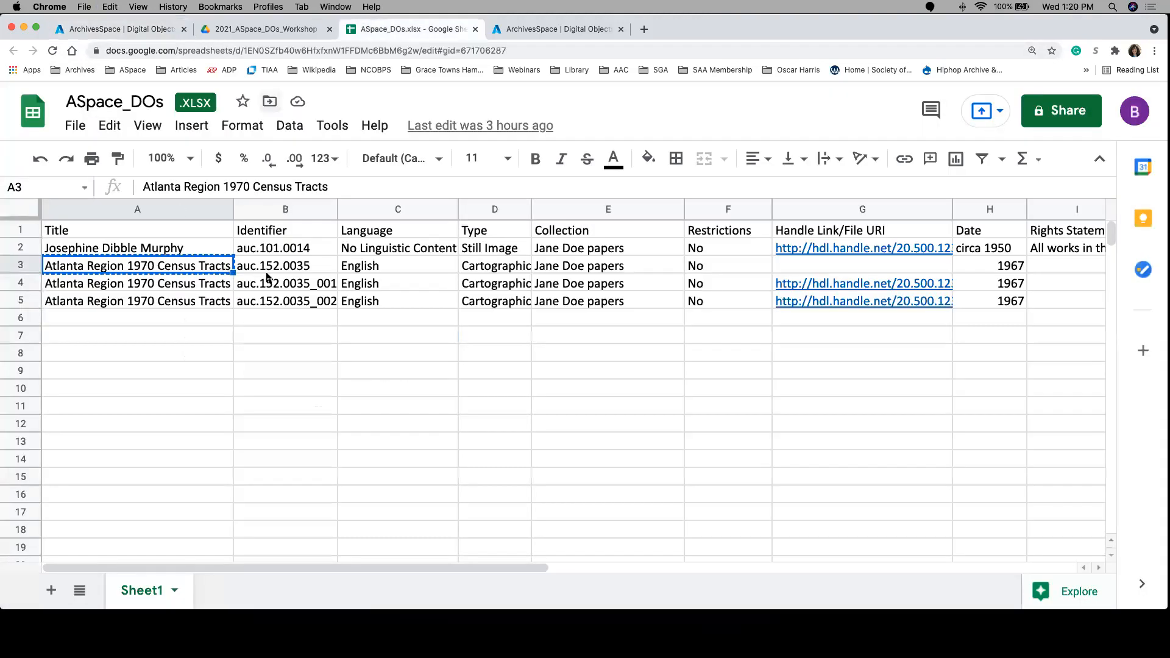
click(287, 267)
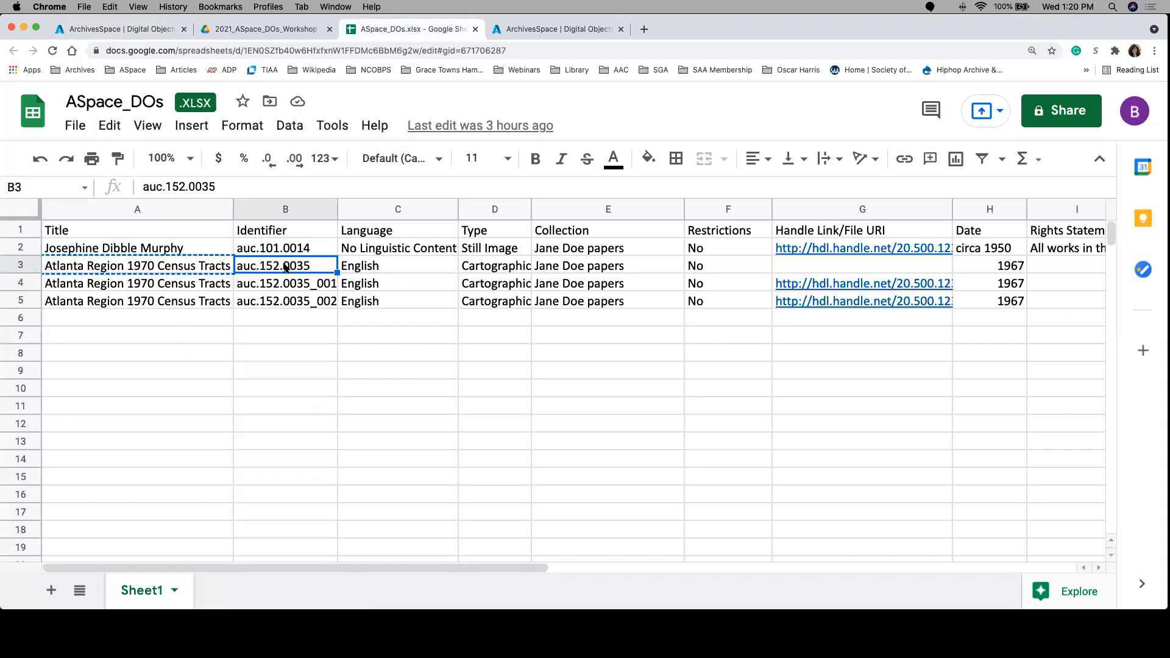
key(cmd+c)
click(122, 29)
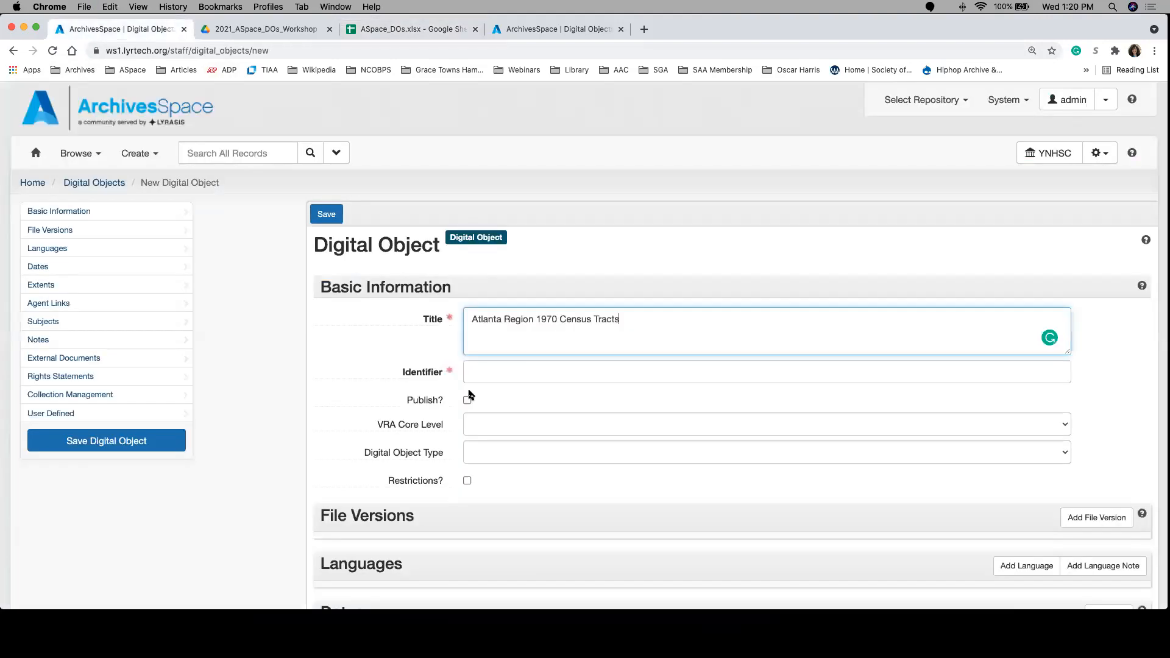
click(496, 379)
key(cmd+v)
Step: Mark the Atlanta Region 1970 Census Tracts digital object for publishing and save it
click(467, 400)
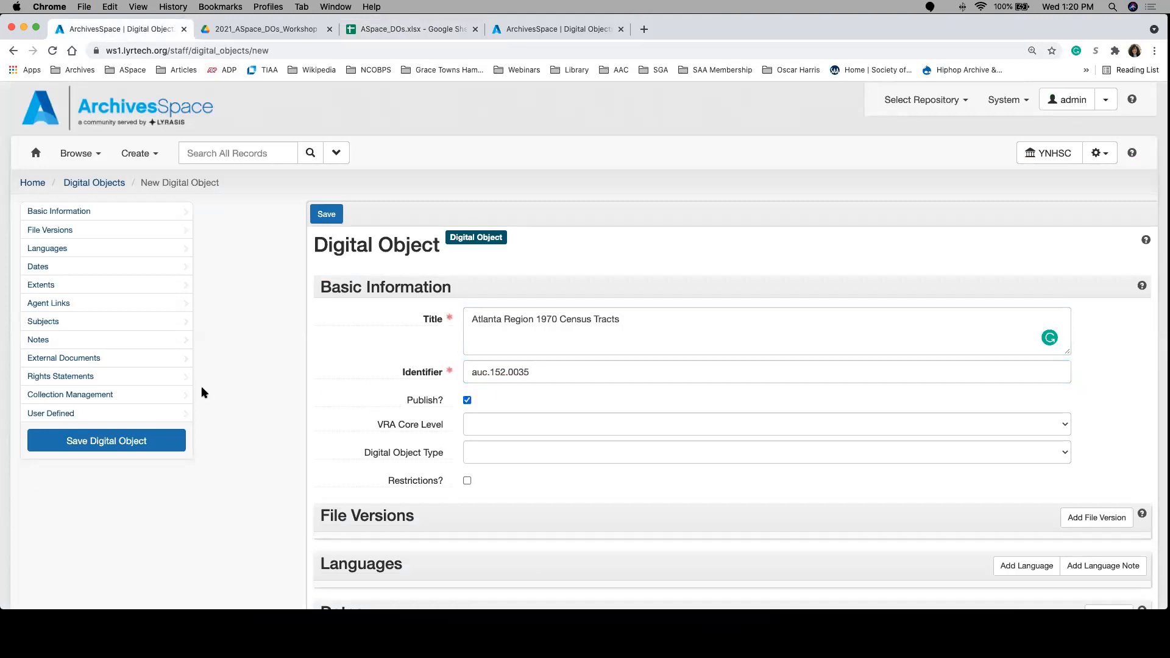
click(151, 441)
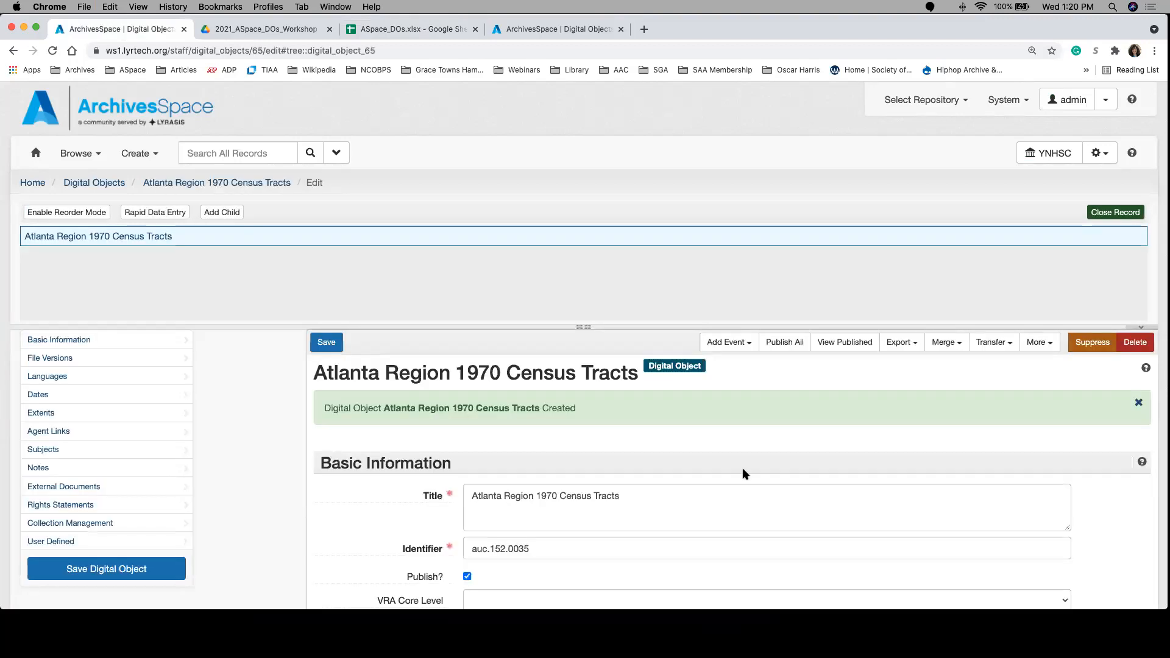
scroll(599, 432, down, 1)
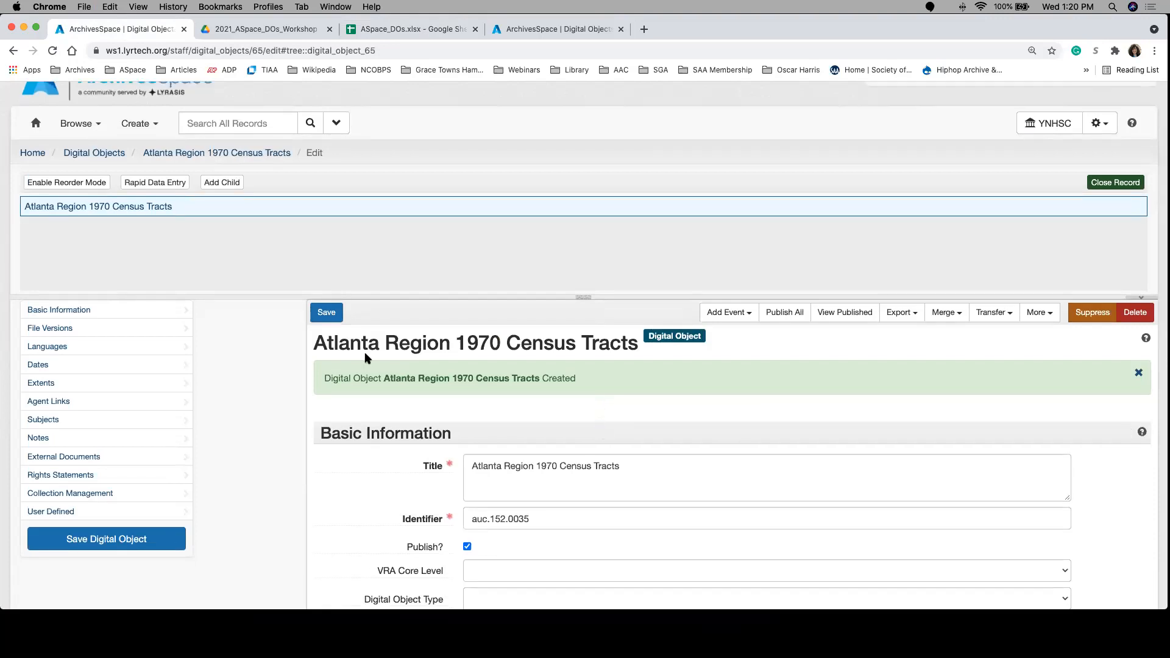
Step: Add a child component to the census tracts digital object and give it the identifier auc.152.0035_001 from the spreadsheet
click(222, 182)
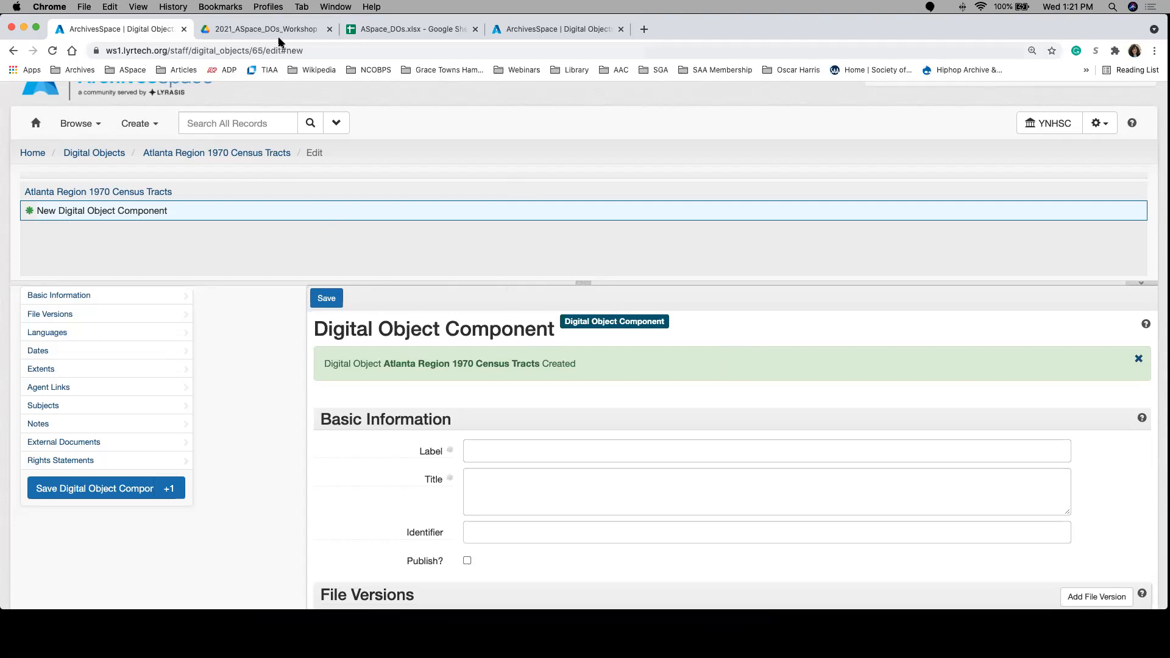
click(367, 31)
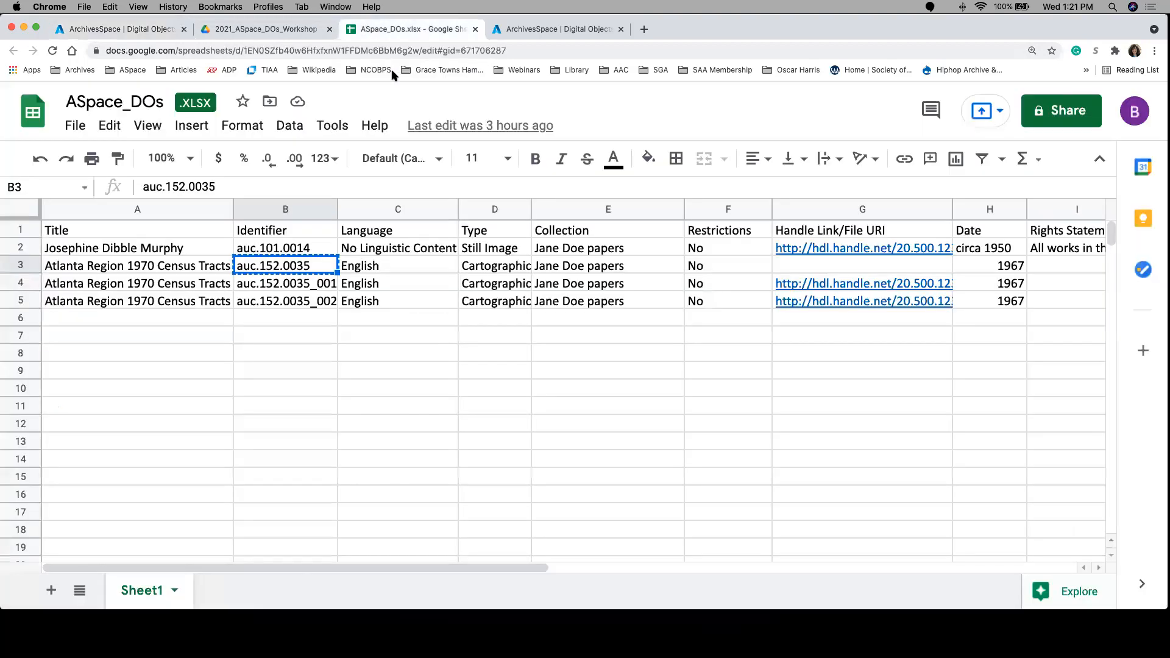
click(275, 282)
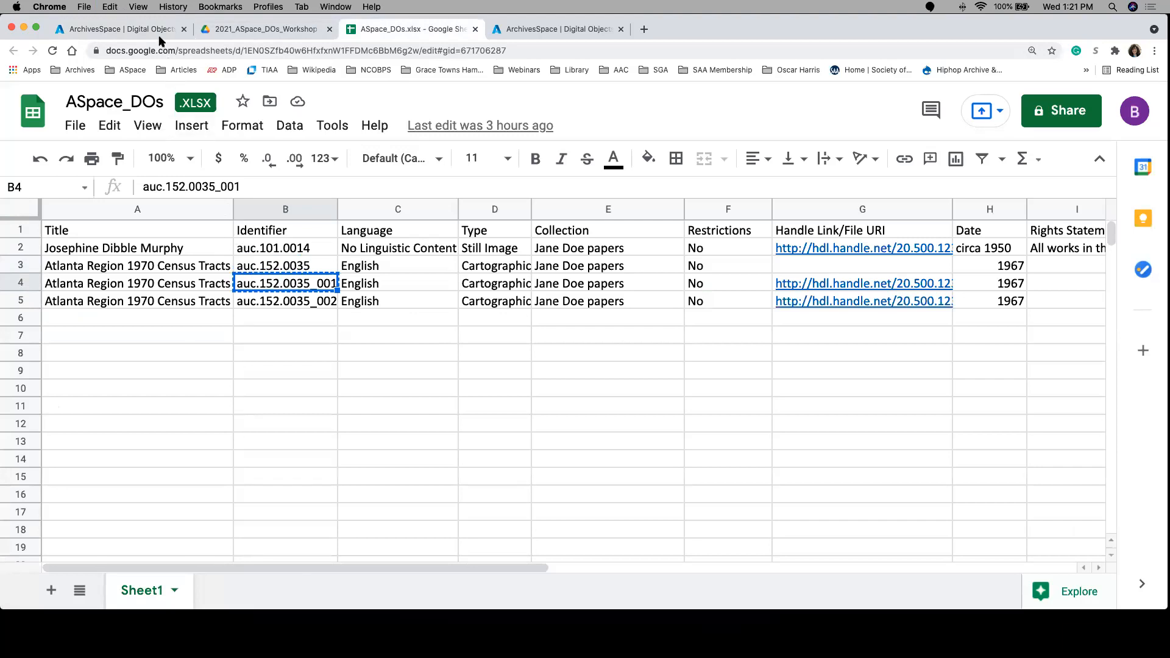
click(125, 29)
scroll(528, 520, down, 2)
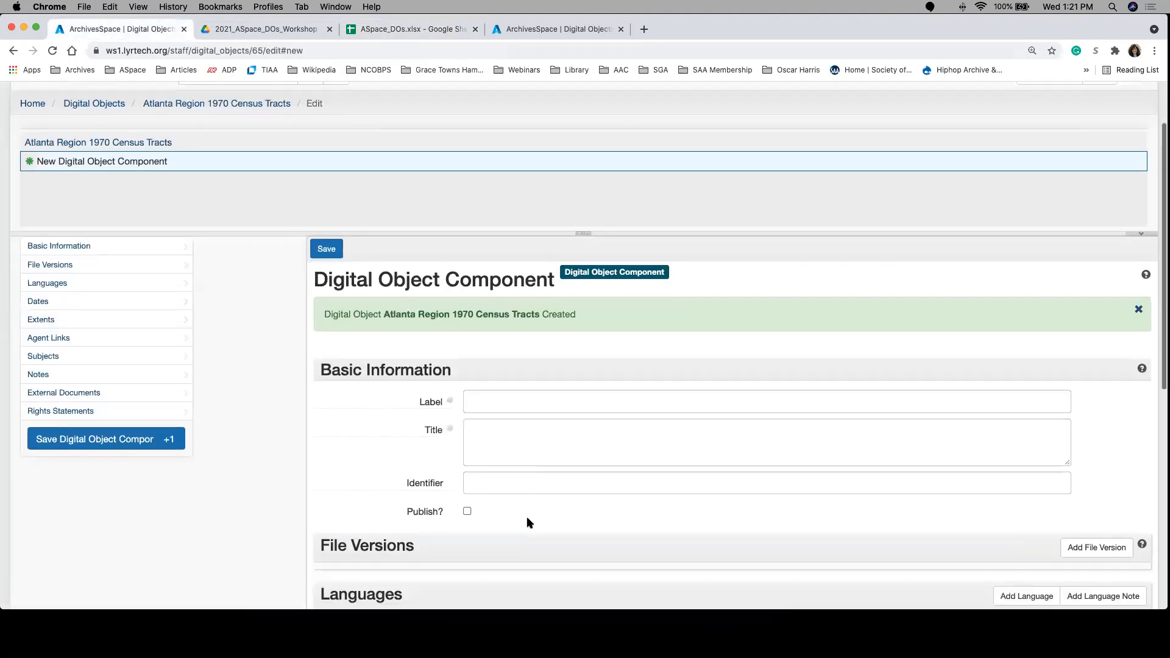
click(520, 482)
key(super+v)
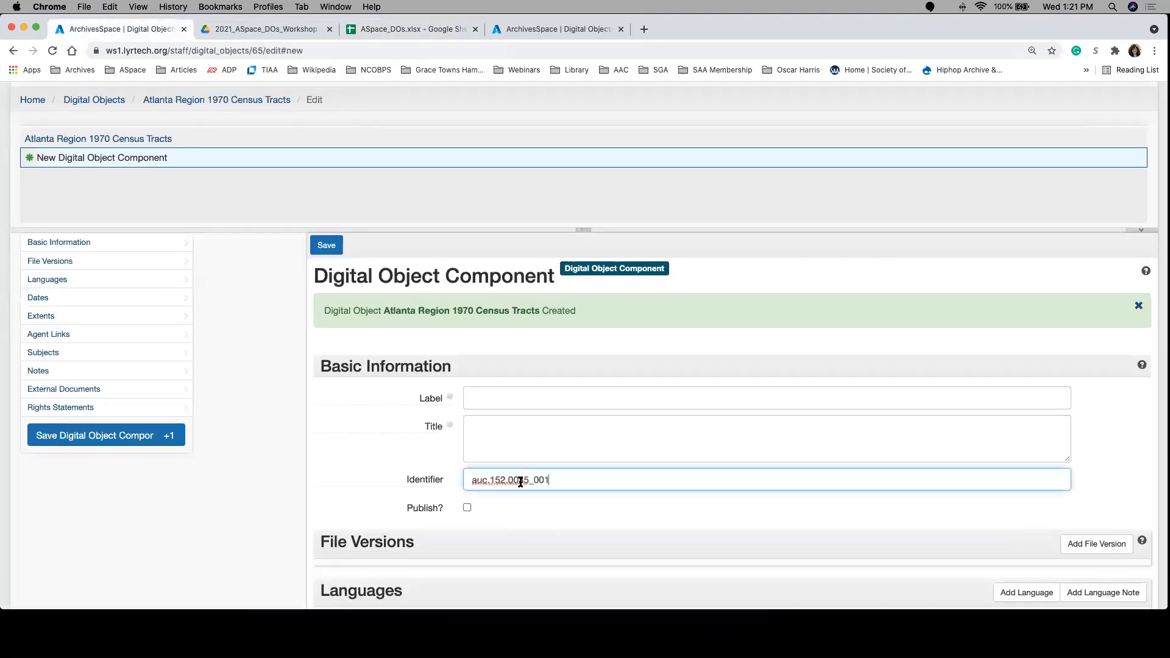
Step: Label the new child component "Item 1", leaving its title blank
click(490, 425)
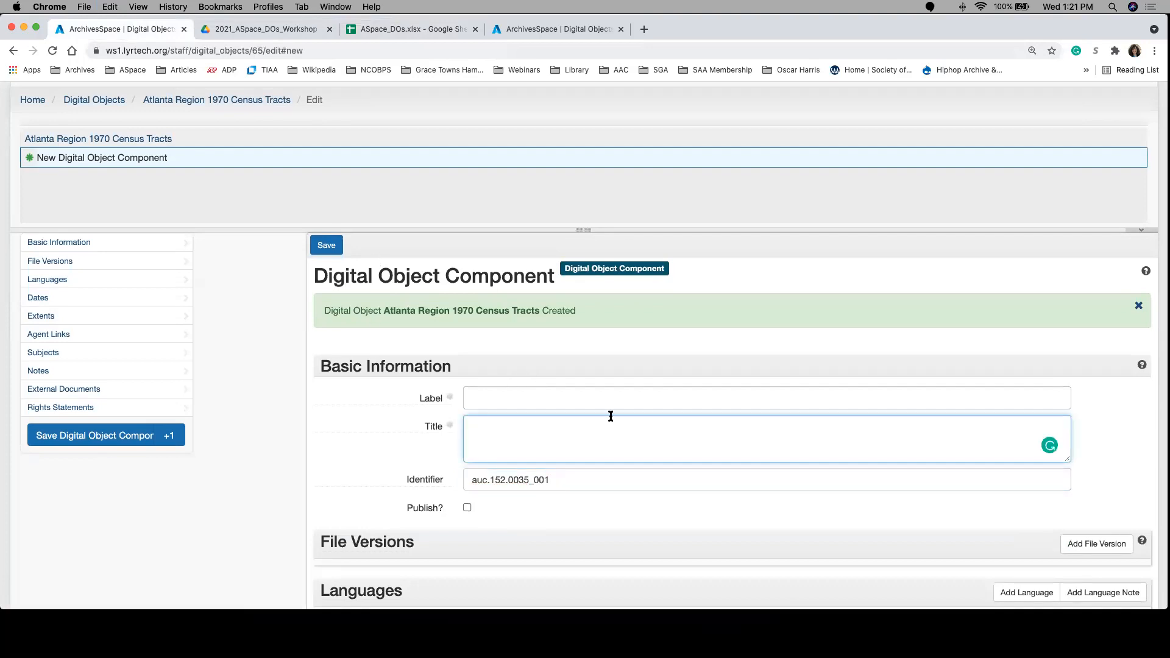
click(499, 388)
text(Item)
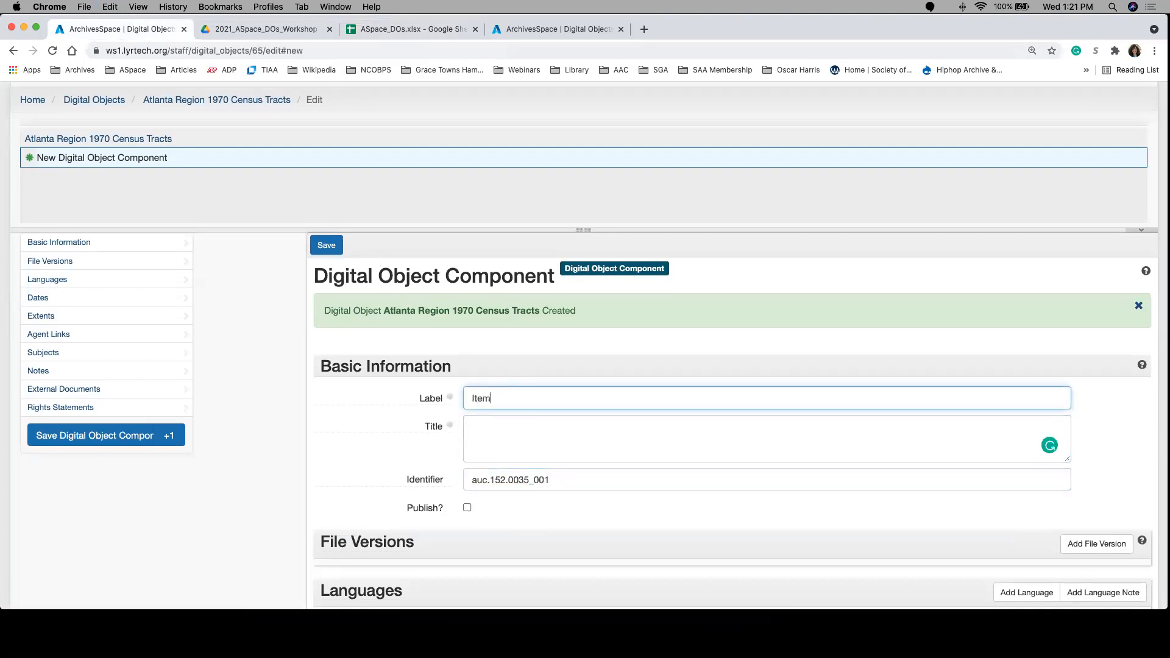
text( 1)
scroll(375, 415, down, 2)
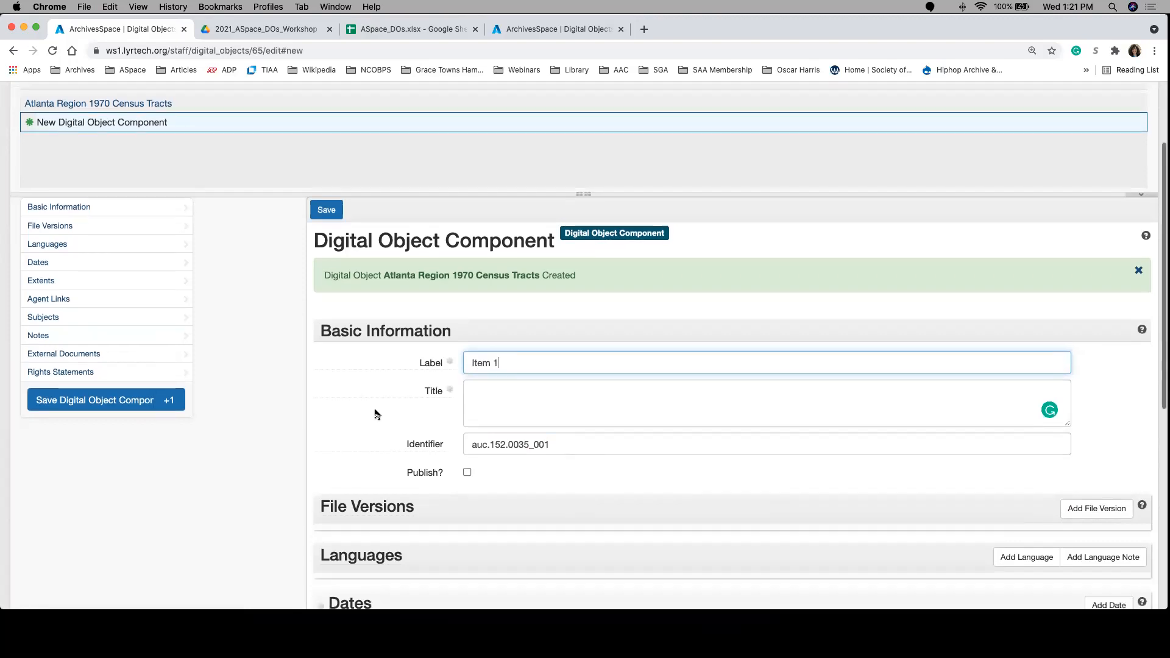
click(1091, 471)
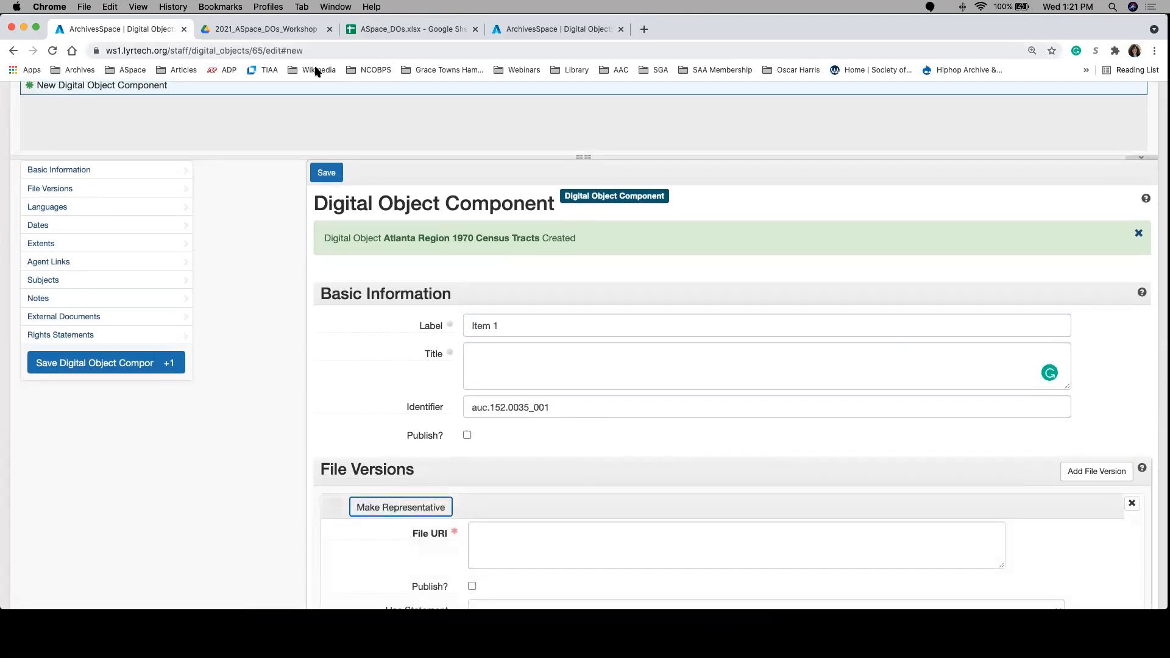
click(405, 29)
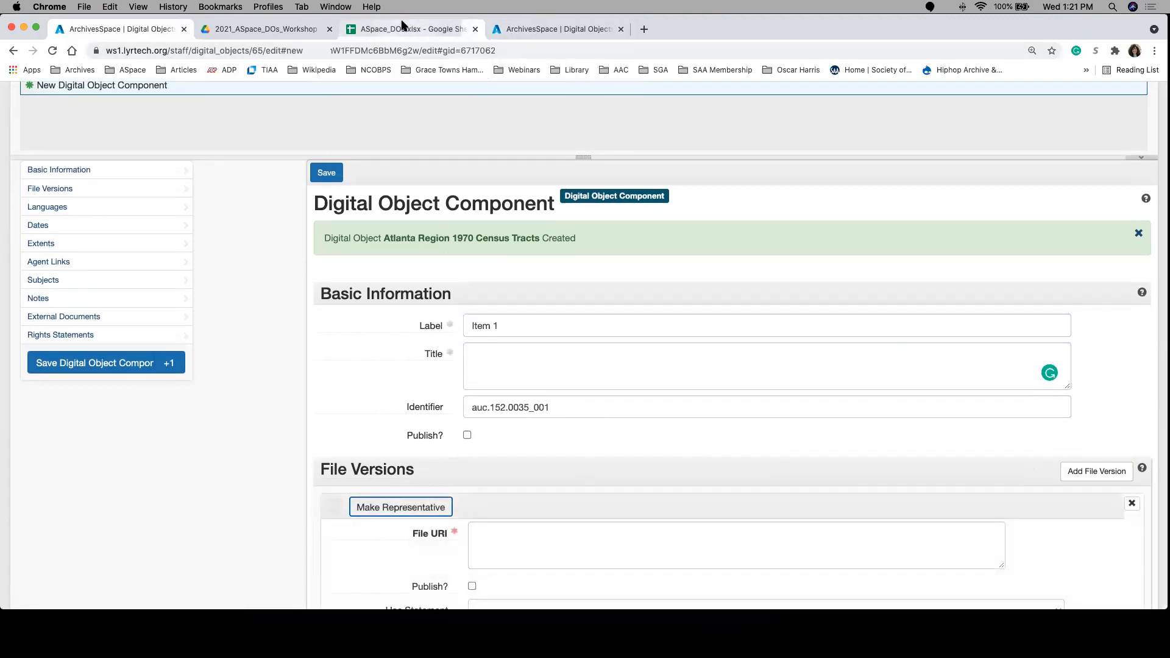
click(820, 288)
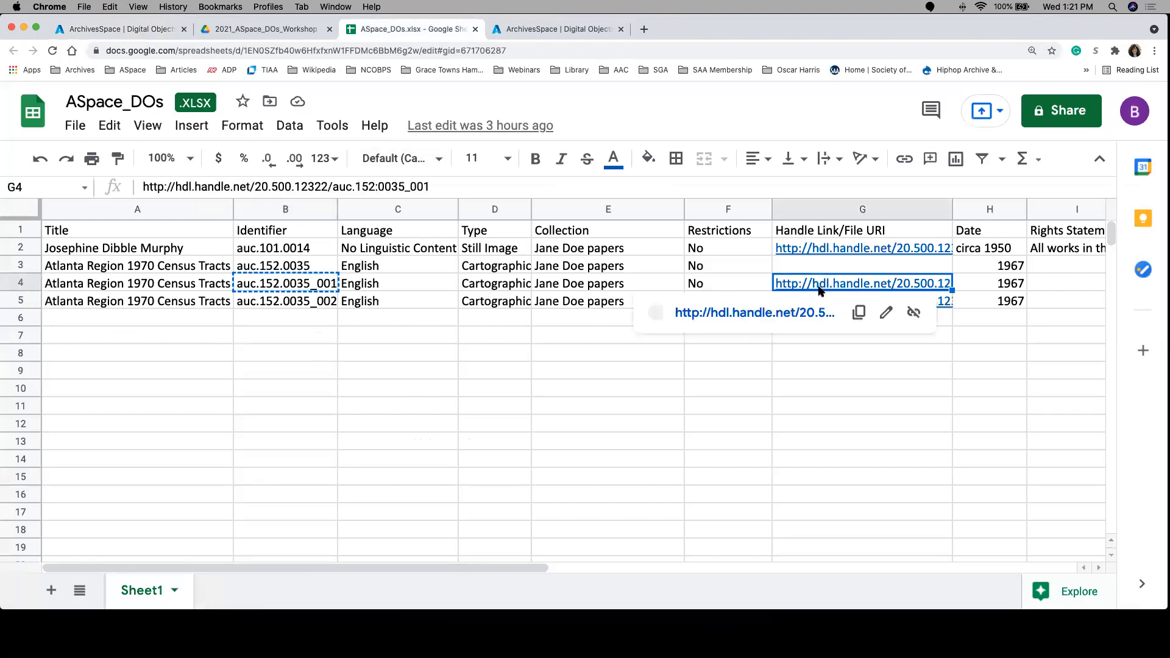
click(859, 313)
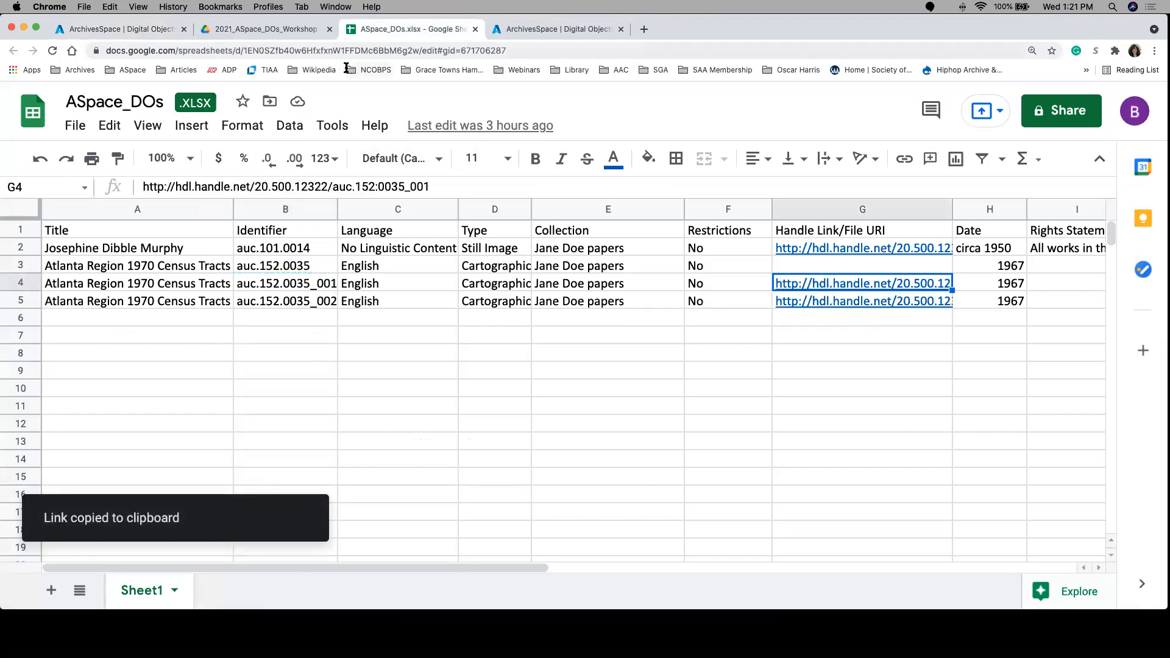
click(138, 33)
scroll(485, 525, up, 1)
scroll(497, 530, down, 3)
click(502, 497)
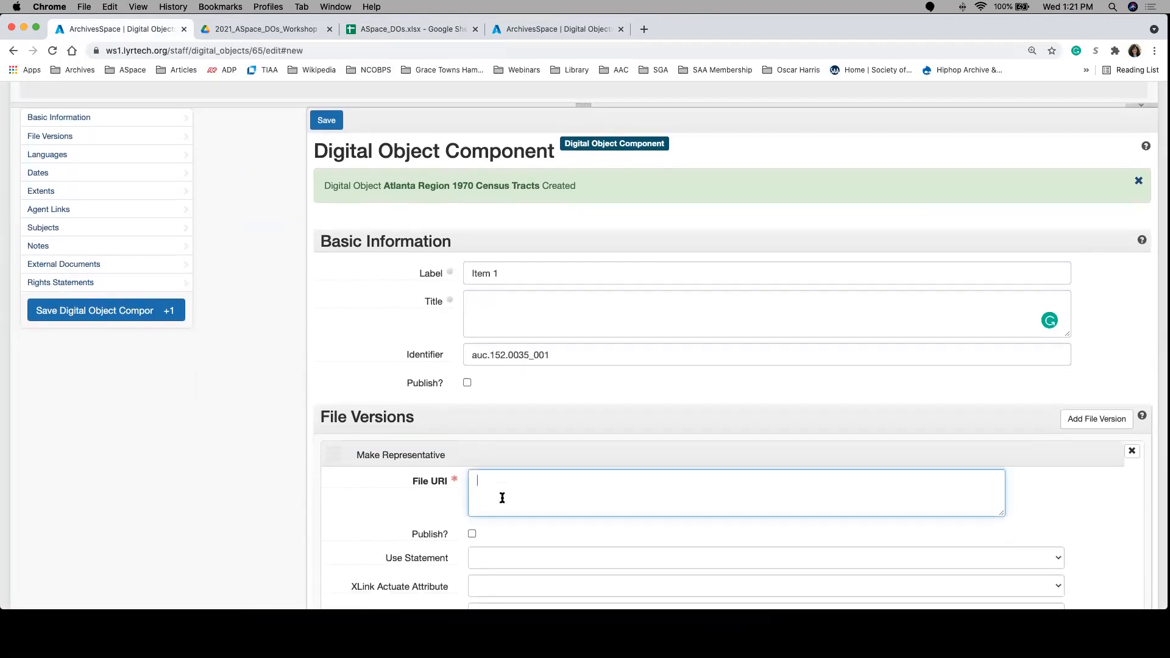
key(super+v)
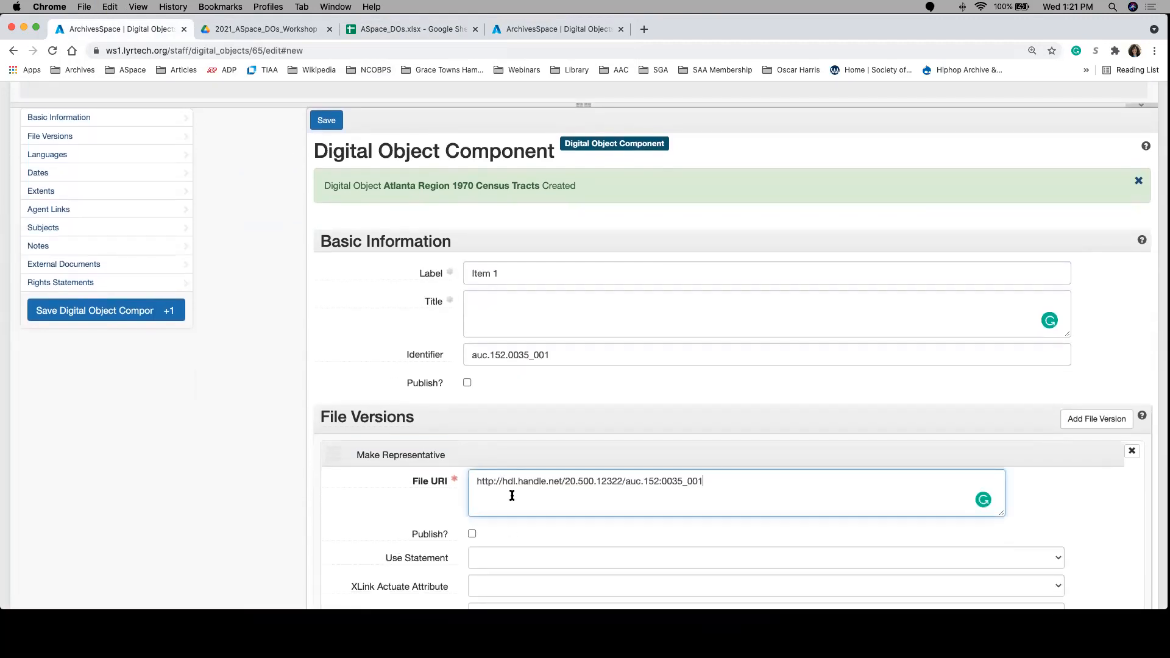
Step: Mark both the file version and the Item 1 component for publishing
scroll(643, 496, down, 1)
scroll(643, 499, down, 2)
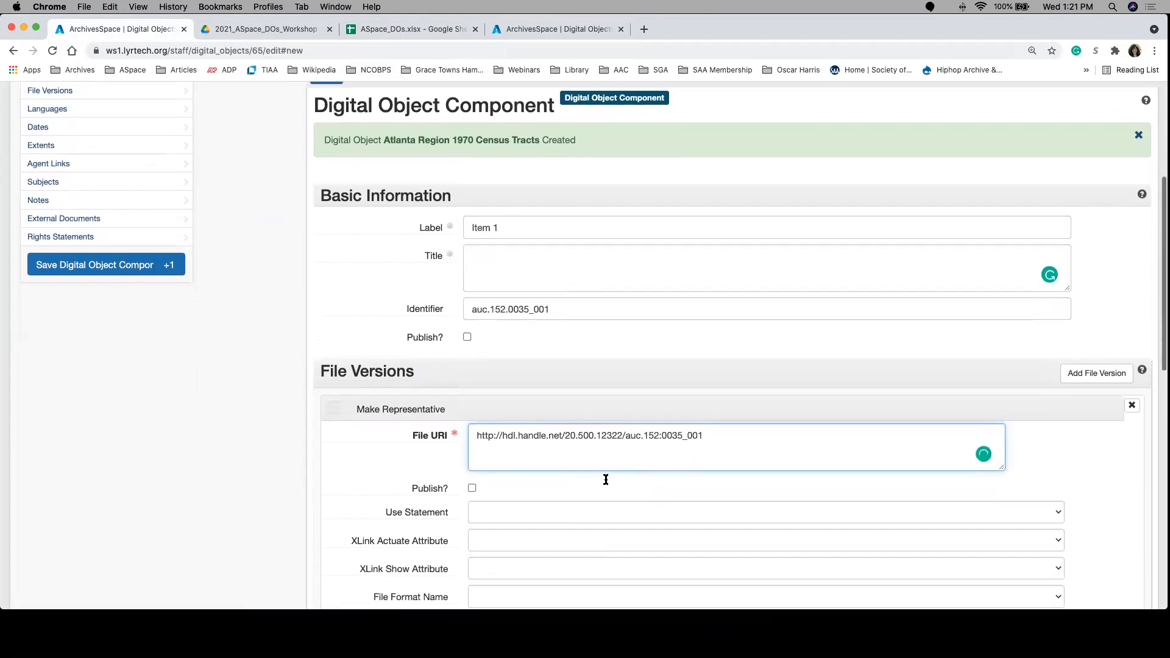
scroll(420, 489, down, 1)
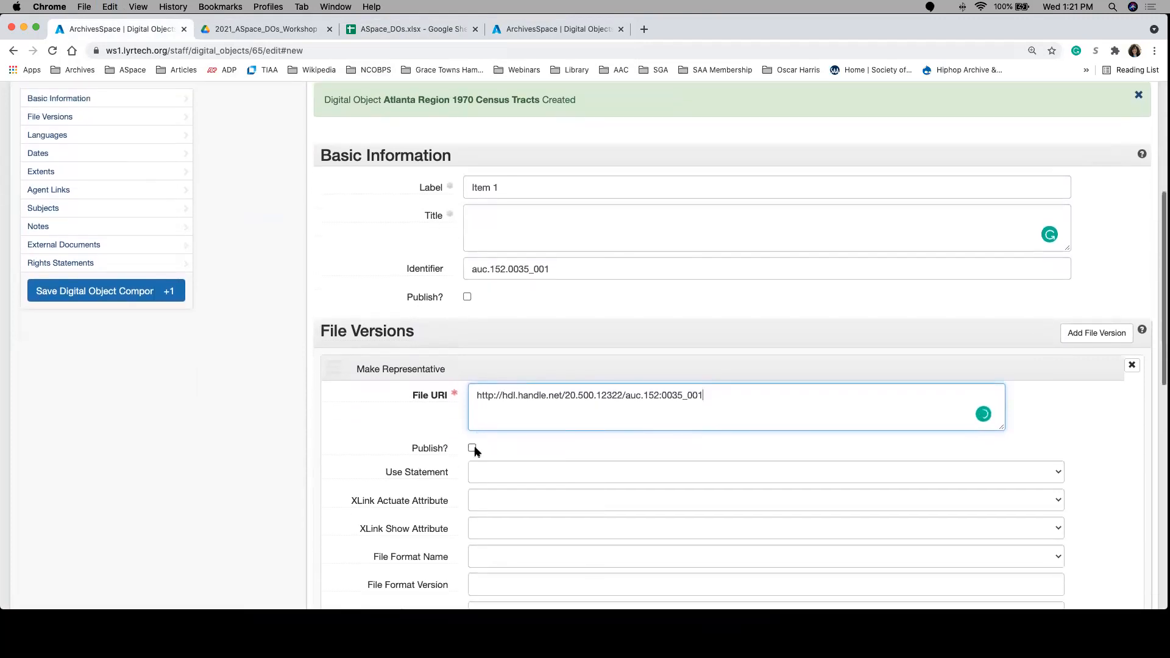
click(471, 447)
click(467, 297)
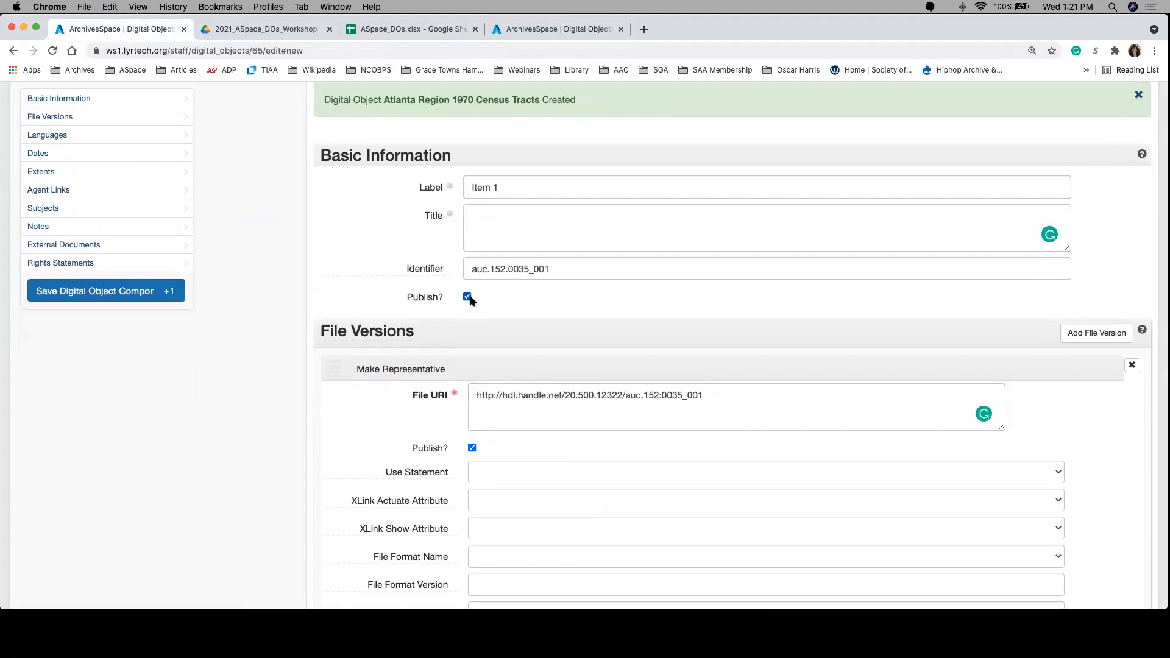
Step: Set Item 1's file version to XLink Actuate onRequest and XLink Show new, and save the component while starting another one
scroll(426, 454, down, 4)
scroll(428, 454, down, 1)
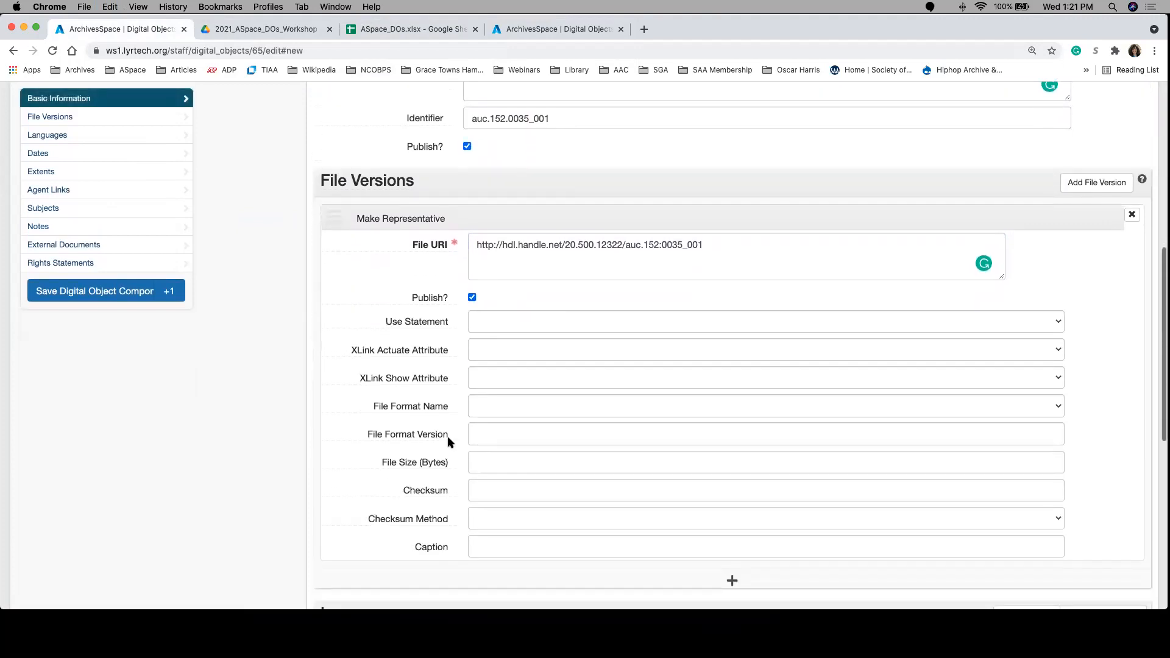
mouse_move(447, 439)
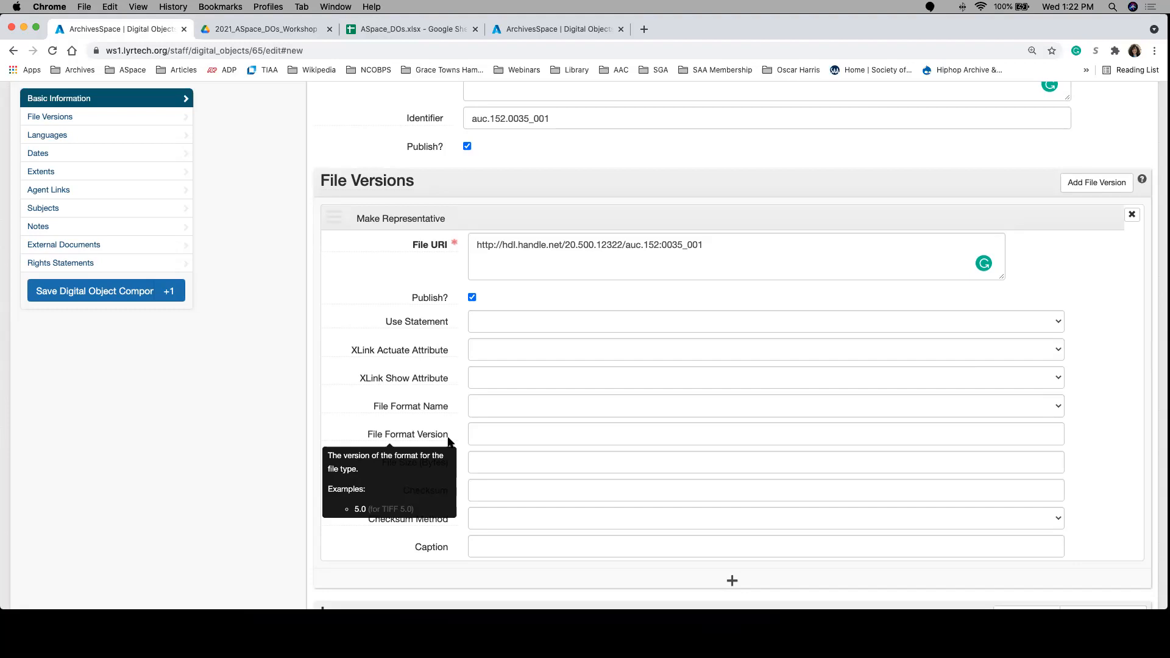
click(525, 350)
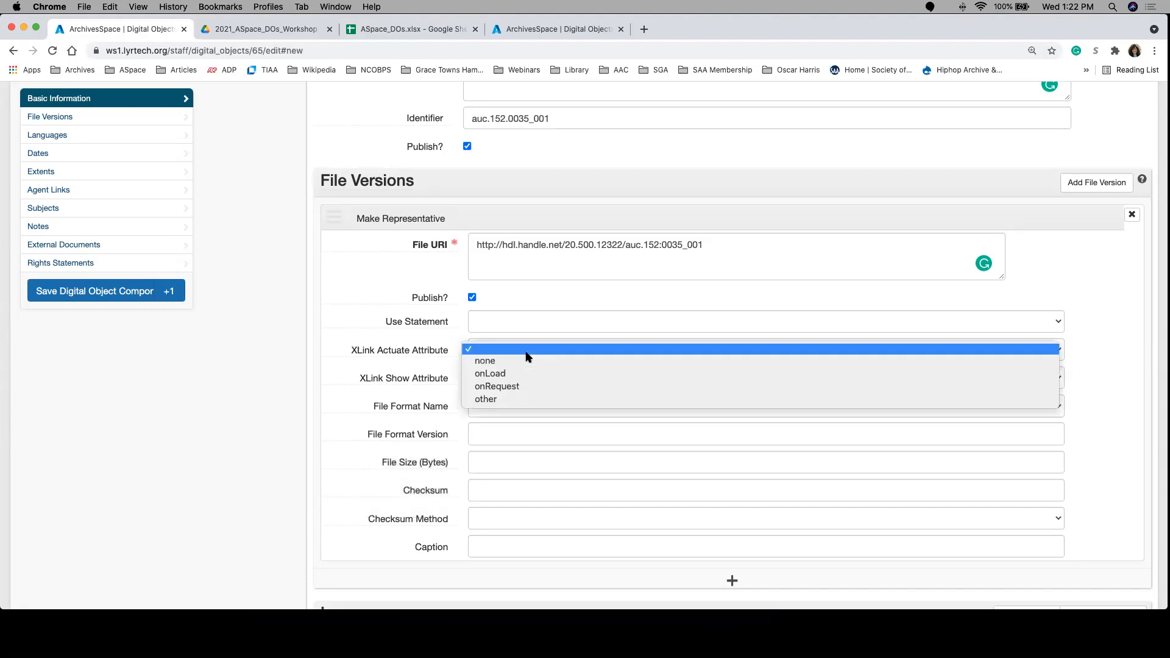
click(525, 388)
click(508, 377)
click(506, 402)
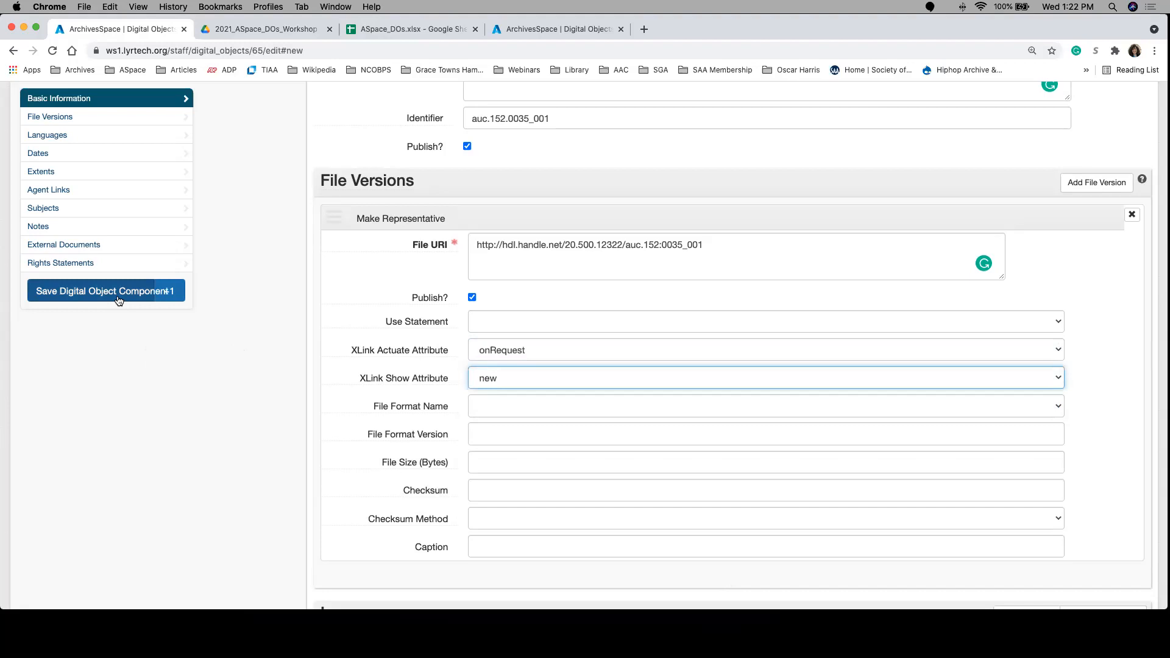
click(171, 295)
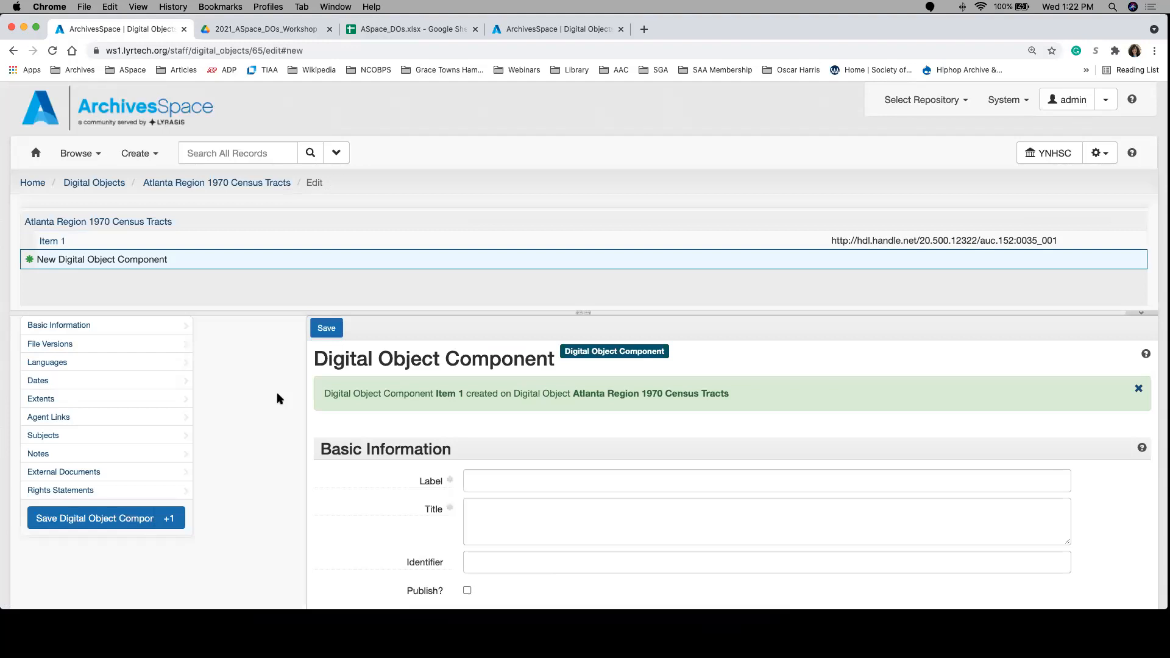
Step: Give the new component the identifier auc.152.0035_002 from the spreadsheet
scroll(388, 417, down, 1)
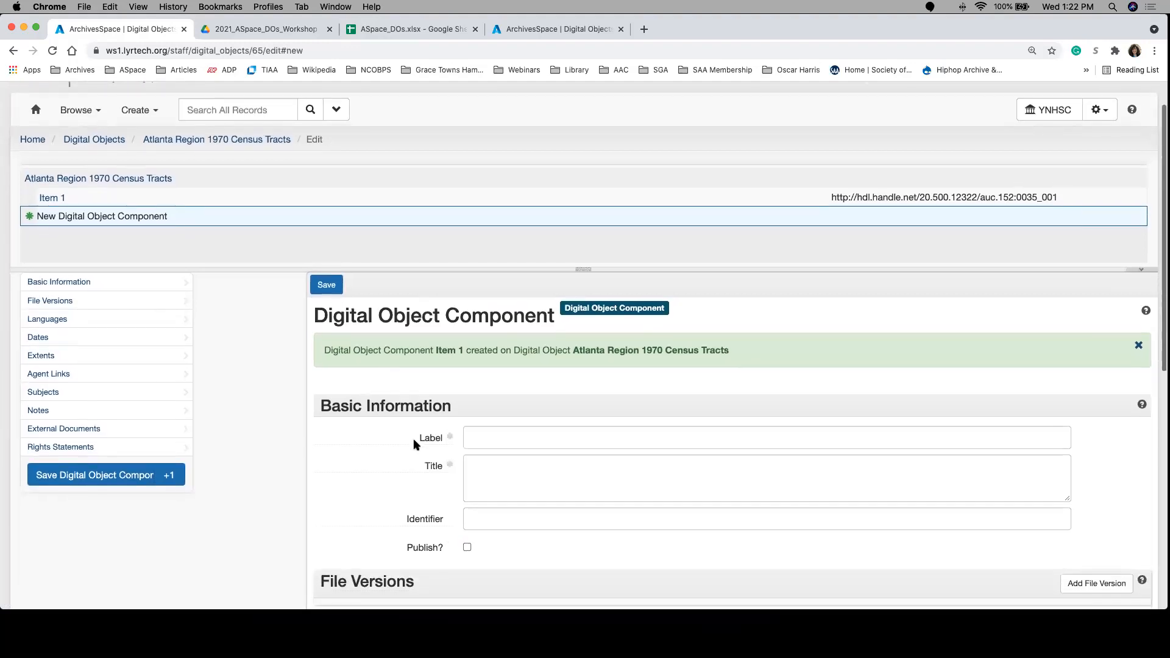
click(398, 36)
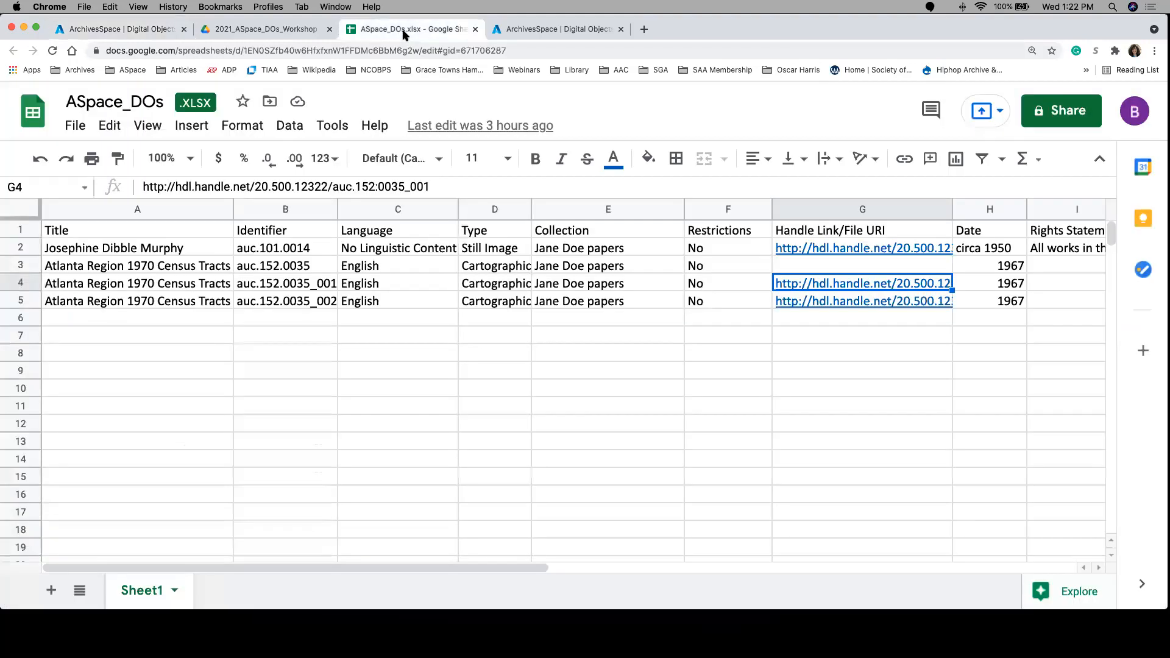
click(309, 306)
key(super+c)
click(153, 29)
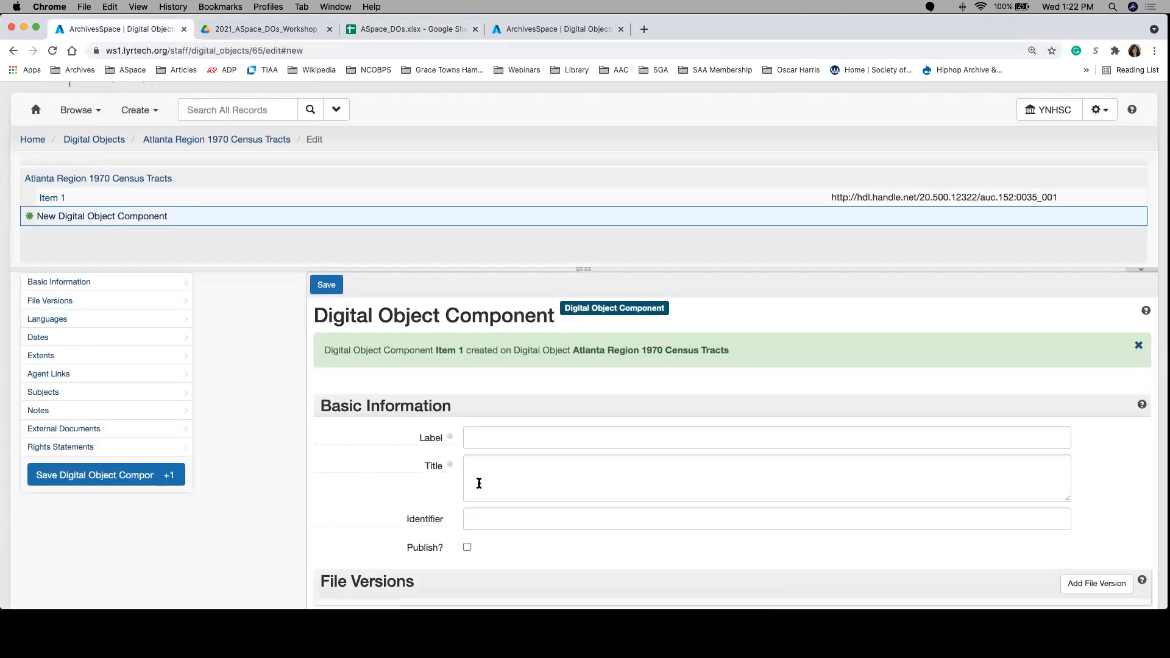
click(487, 520)
key(super+v)
Step: Label the new component "Item 2" and mark it for publishing
click(490, 446)
text(Item 2)
scroll(405, 470, down, 2)
click(468, 487)
scroll(469, 427, down, 5)
click(1078, 385)
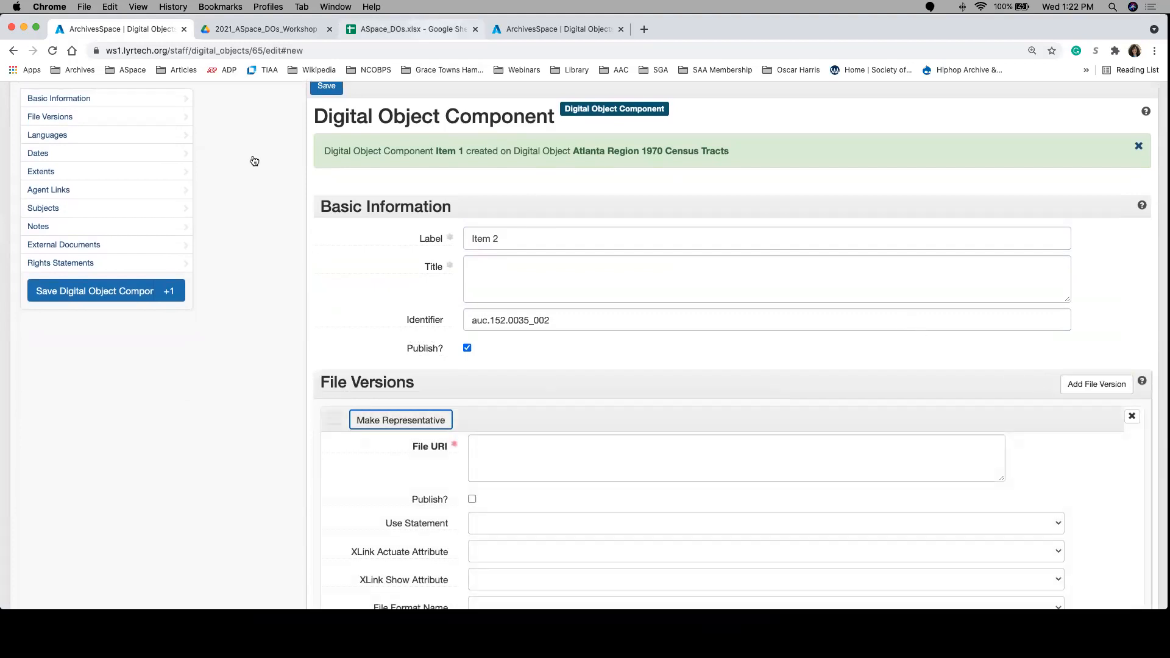
key(super+3)
click(788, 305)
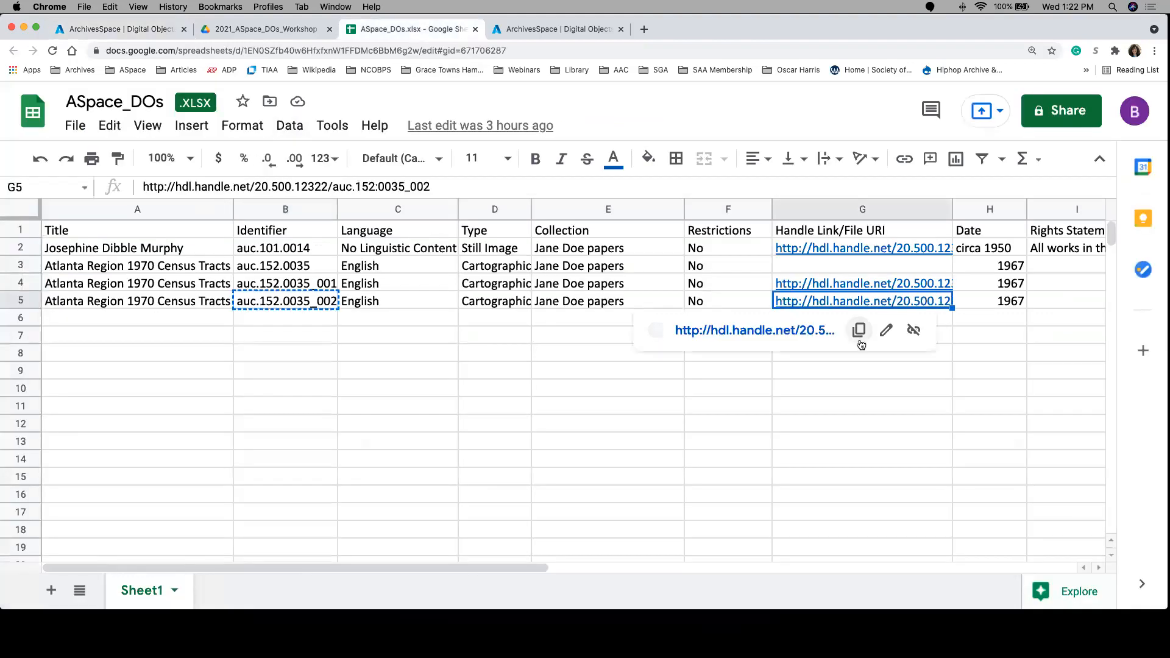
click(860, 341)
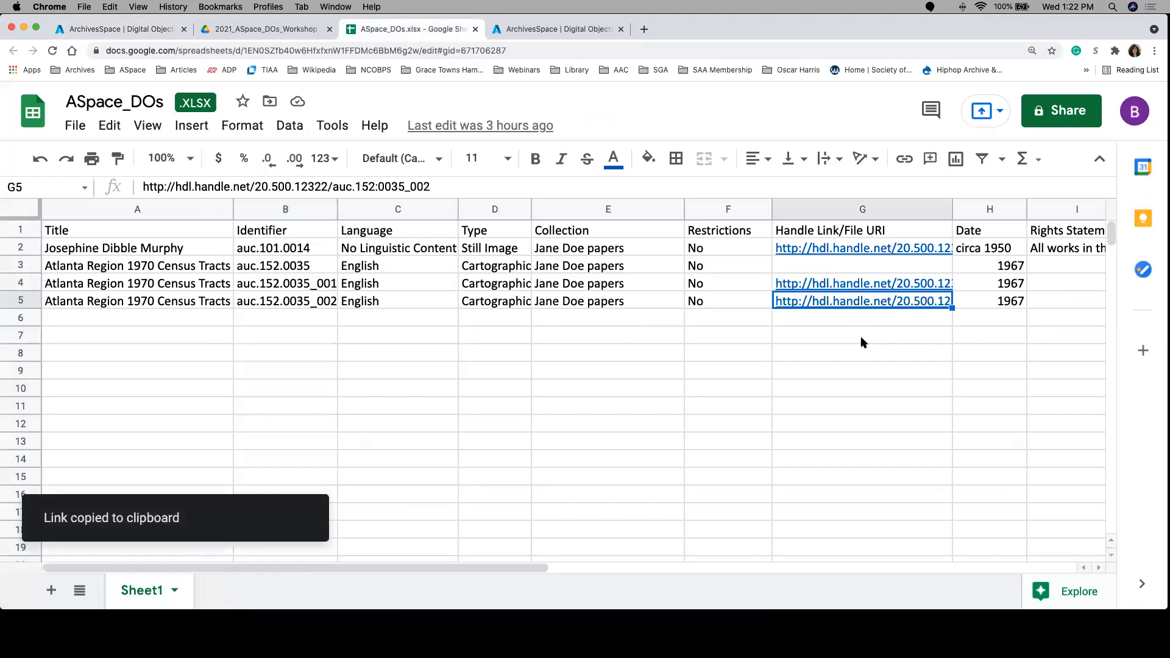
click(133, 26)
click(478, 453)
key(super+v)
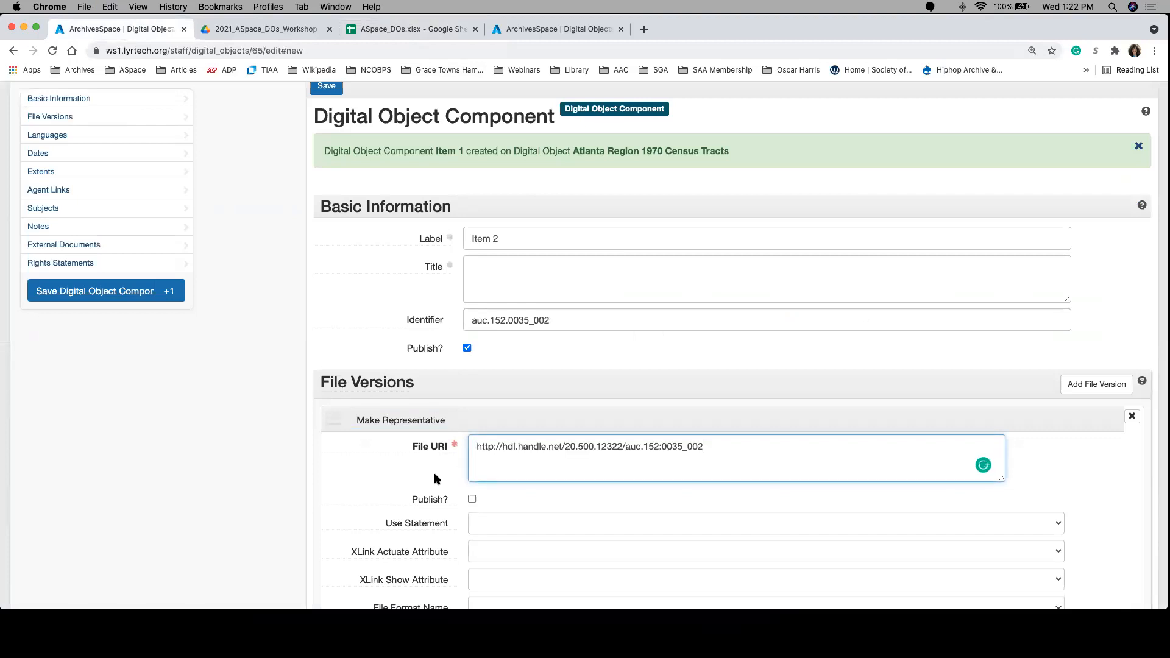
Step: Mark Item 2's file version for publishing with XLink Actuate onRequest and XLink Show new, and save the component
click(475, 502)
click(472, 499)
scroll(552, 481, down, 1)
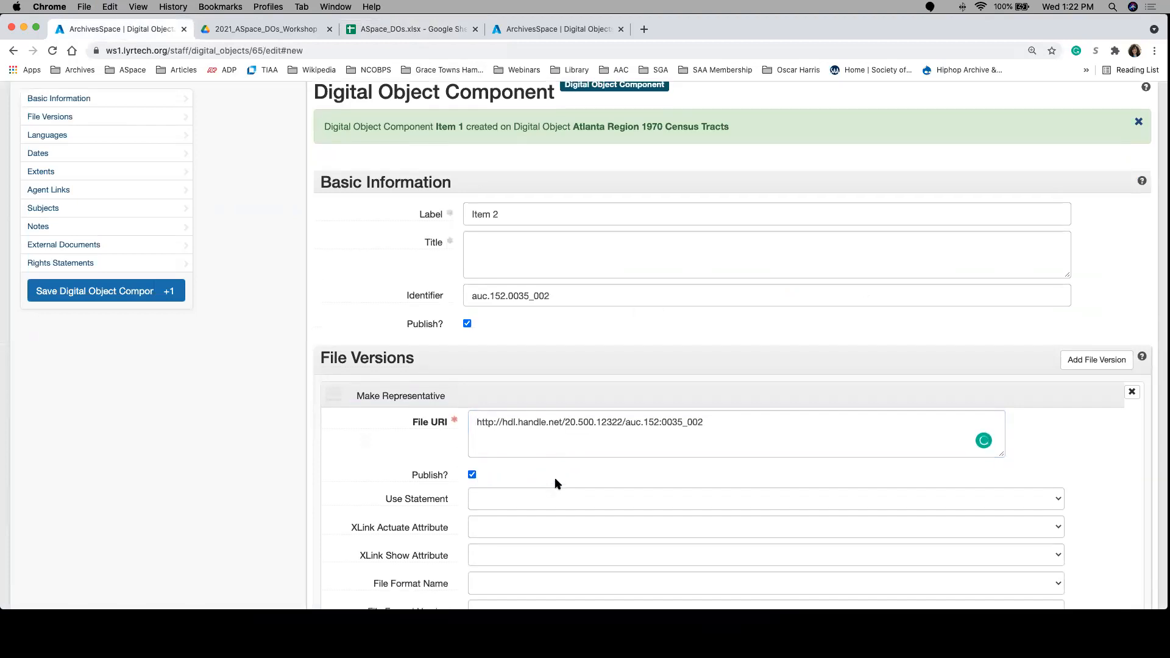
scroll(556, 483, down, 2)
click(509, 484)
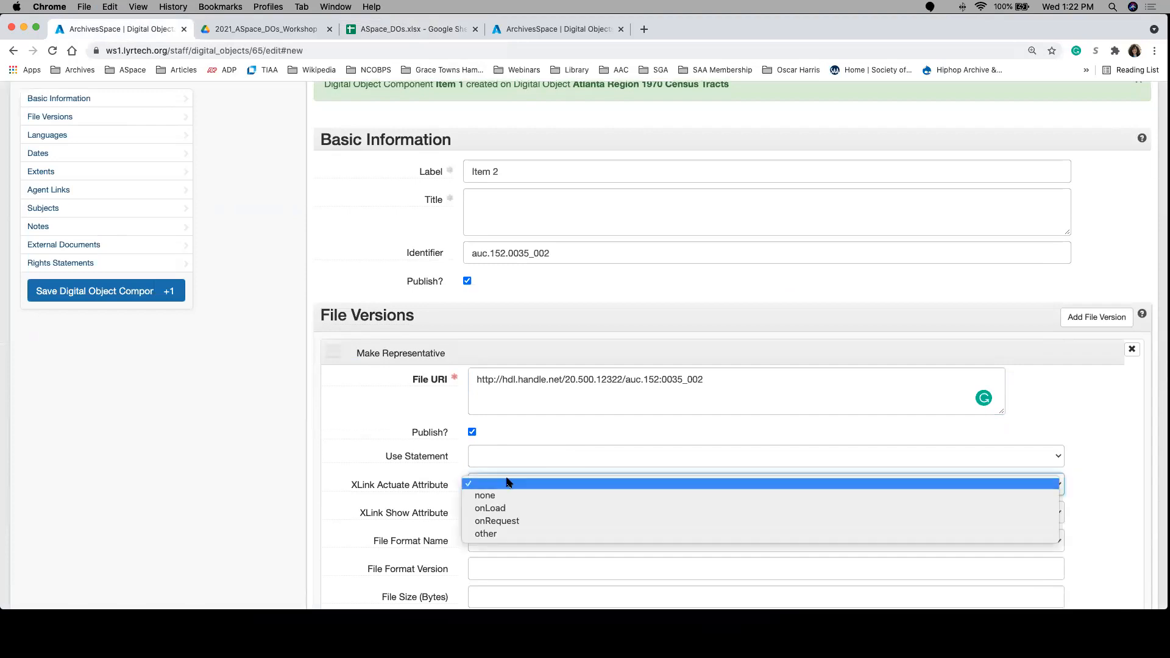
click(497, 519)
click(499, 515)
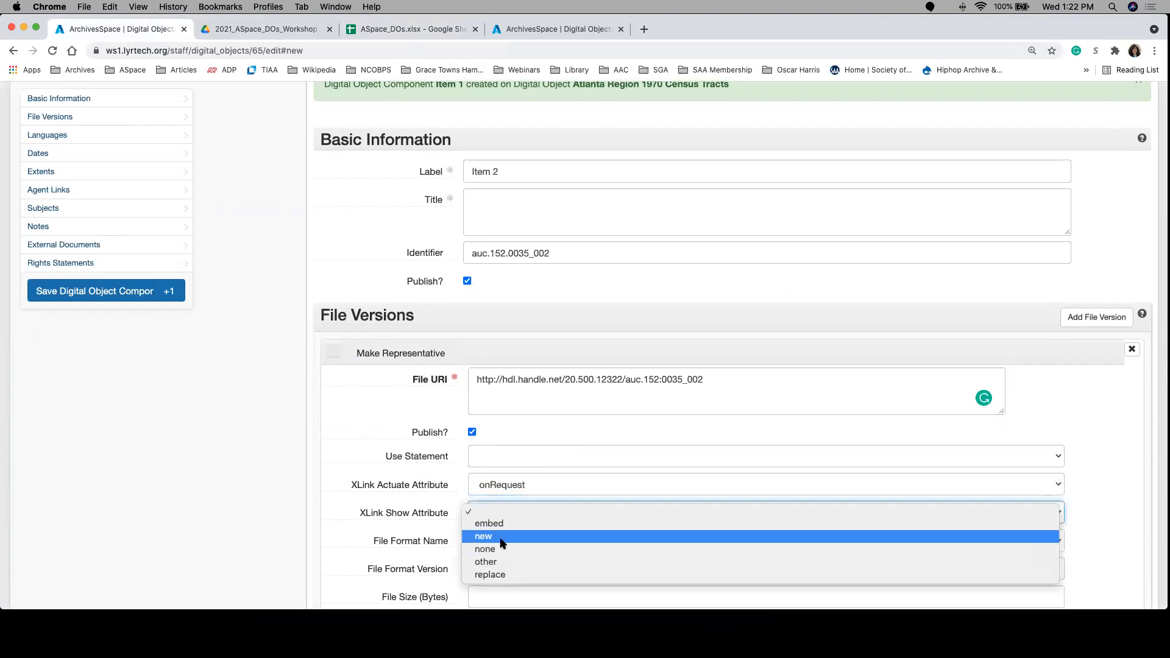
click(500, 538)
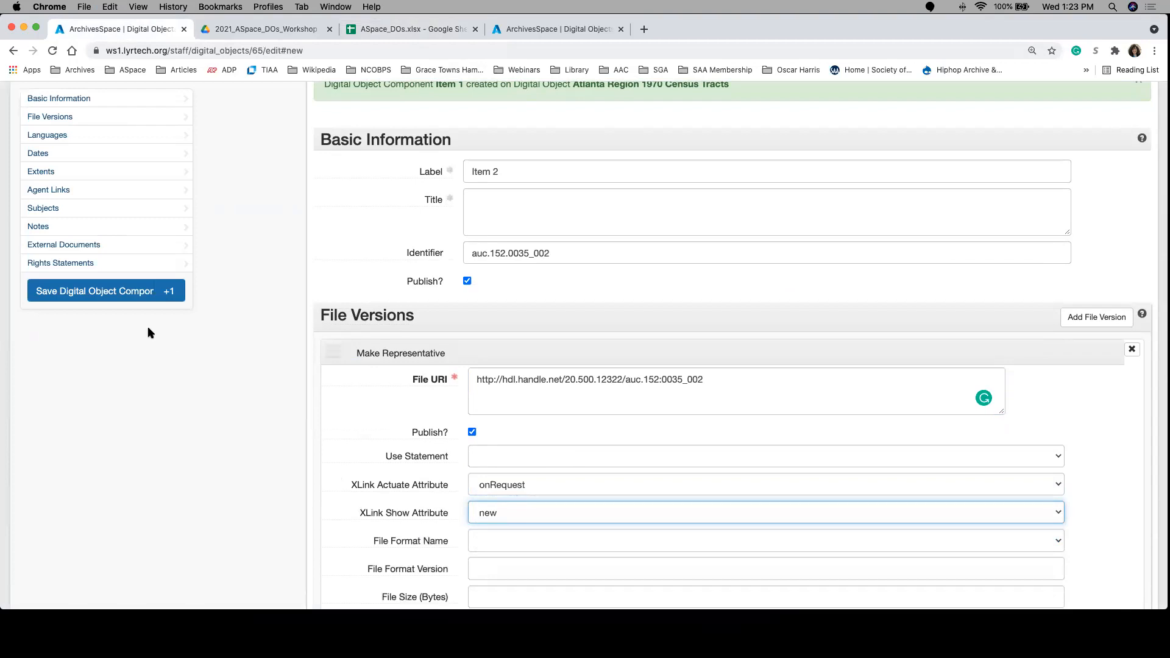
click(96, 291)
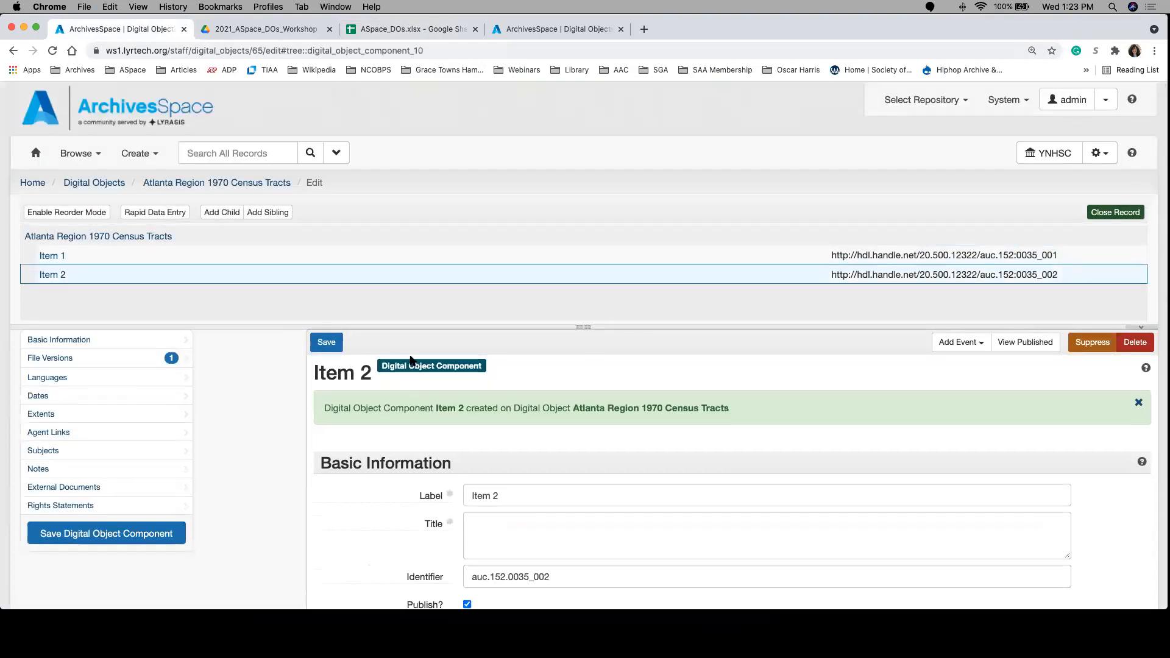
click(218, 214)
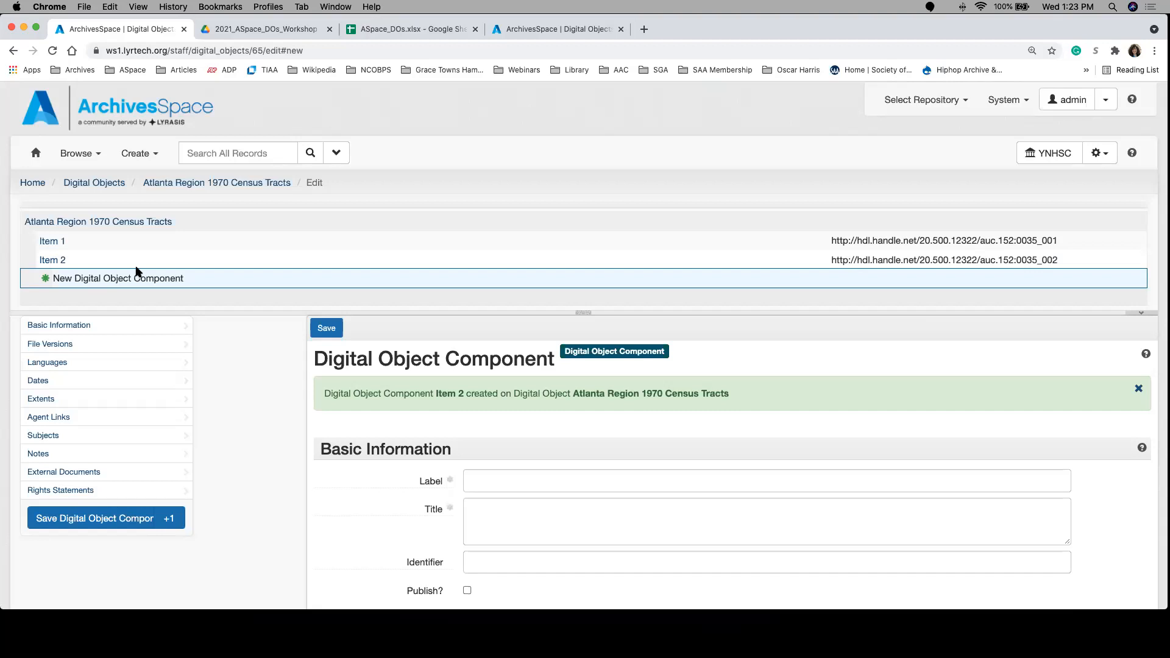
click(55, 248)
click(538, 199)
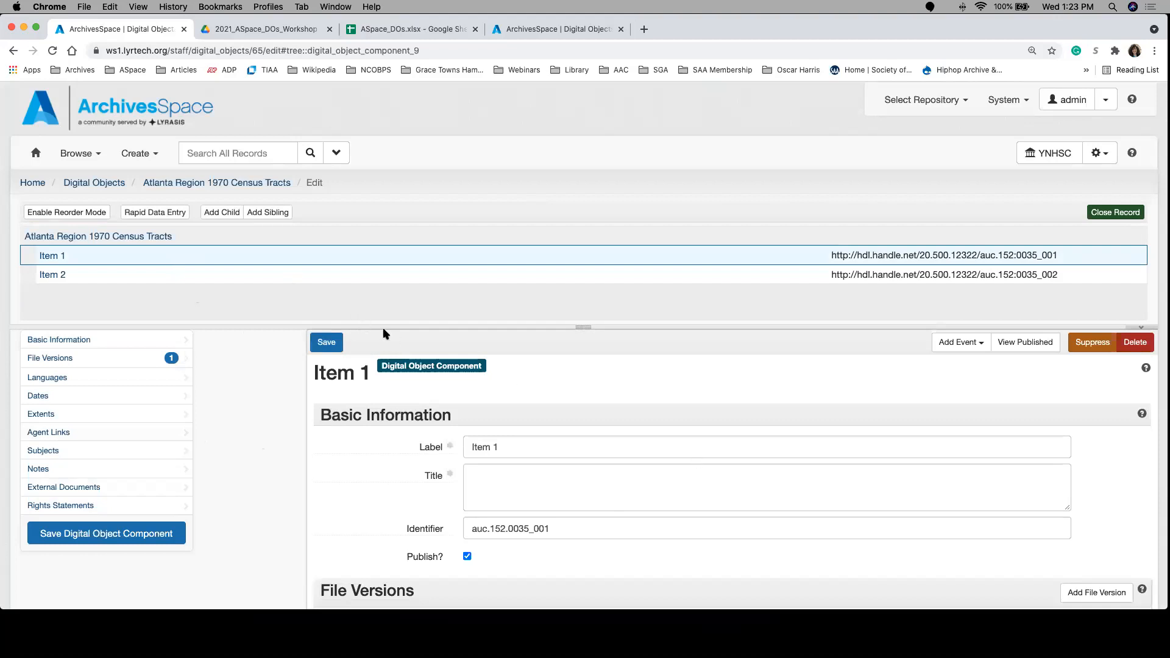
Step: Open the published view of Item 1 and check its public page and that of the parent Atlanta Region 1970 Census Tracts object
click(127, 237)
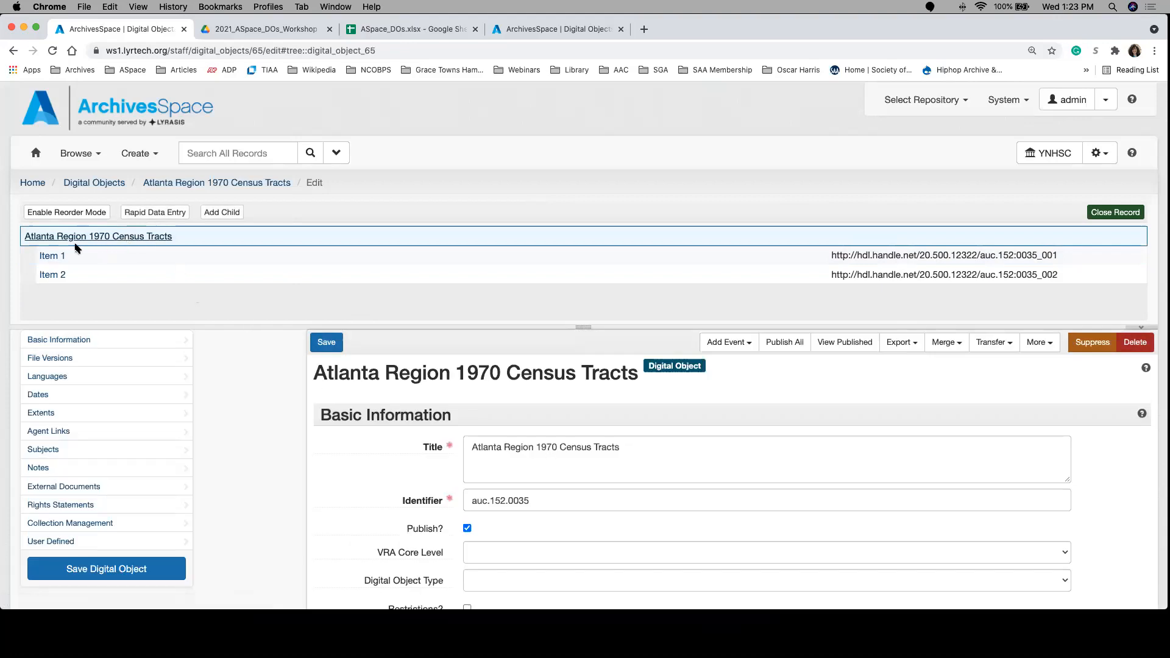
click(54, 256)
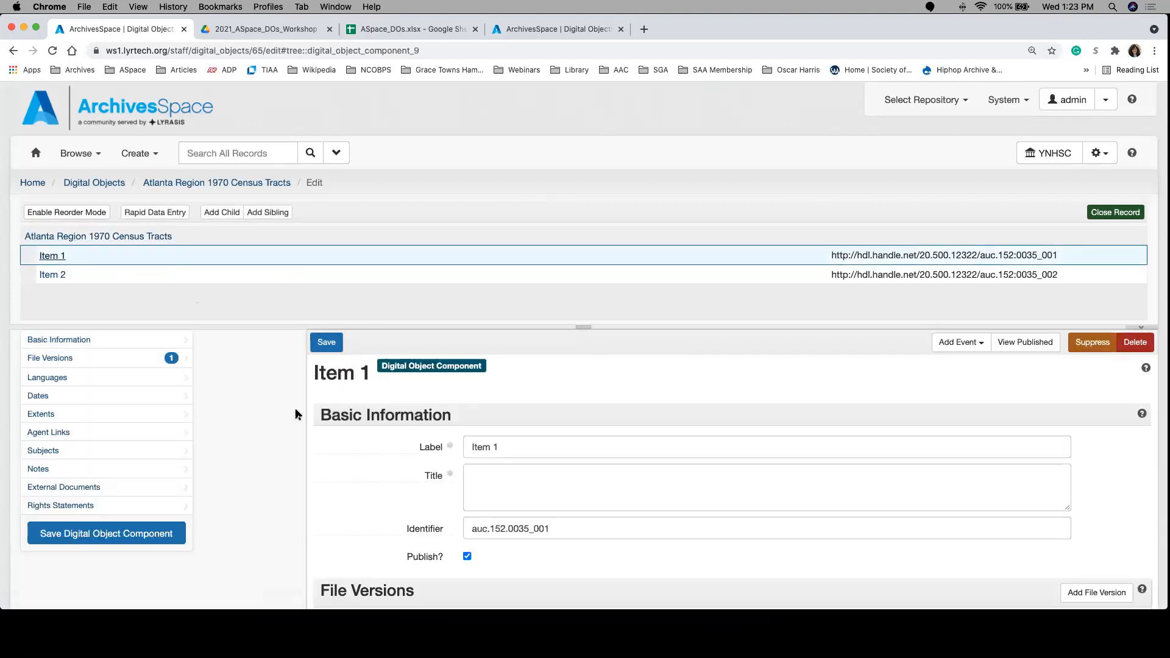
click(1028, 342)
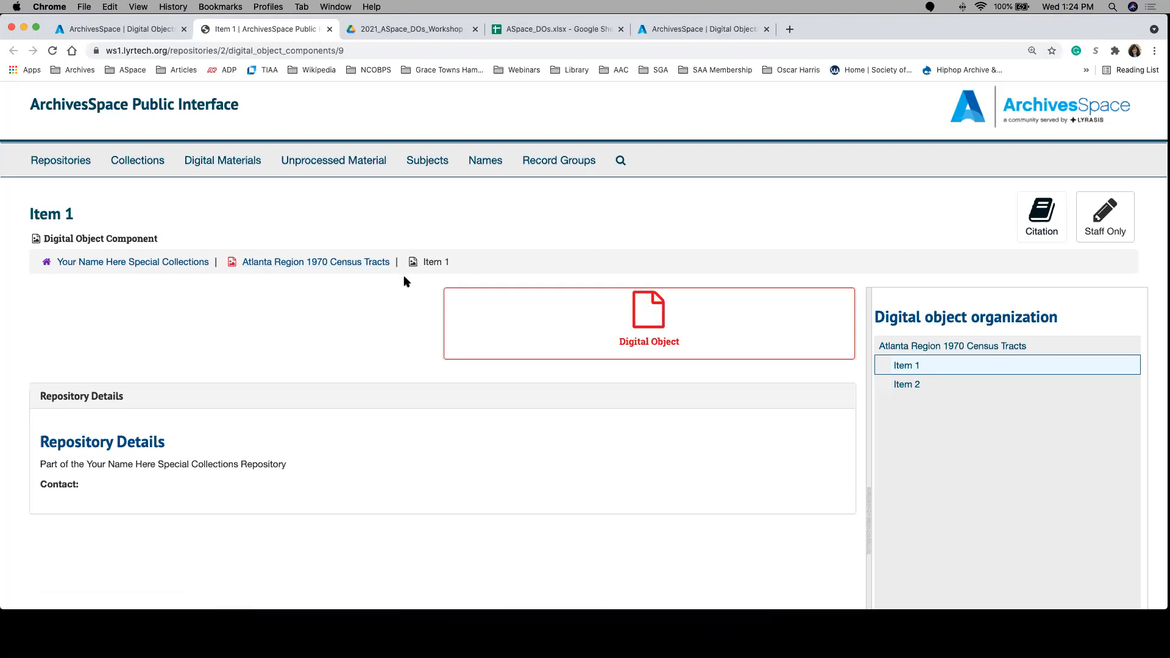
click(352, 265)
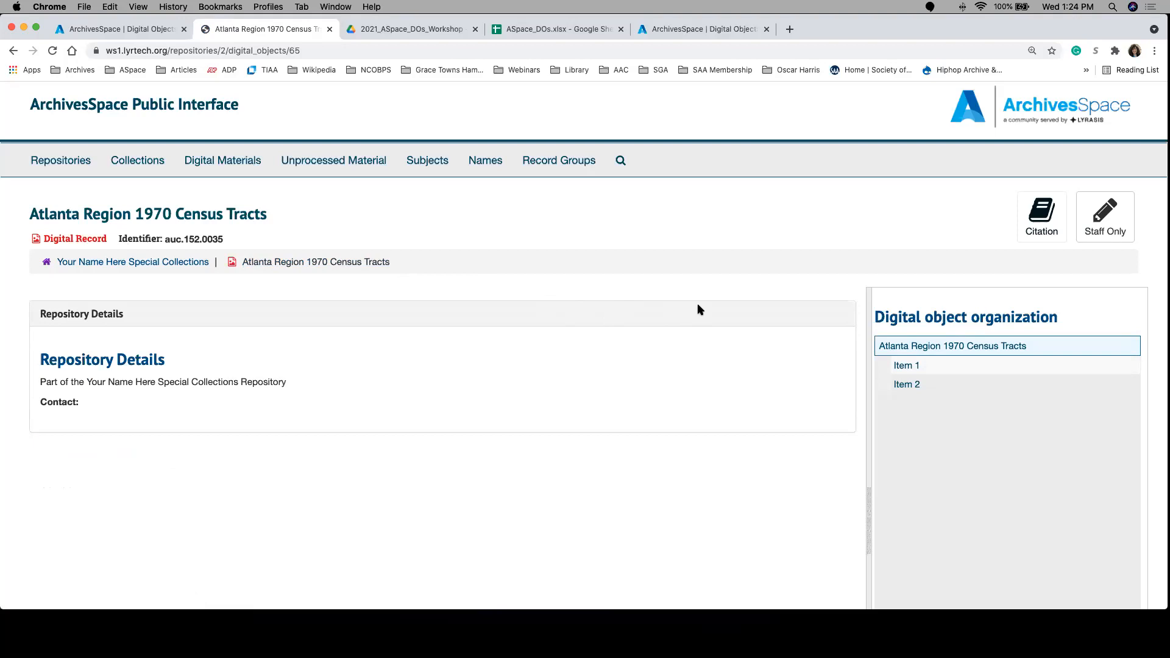
click(908, 370)
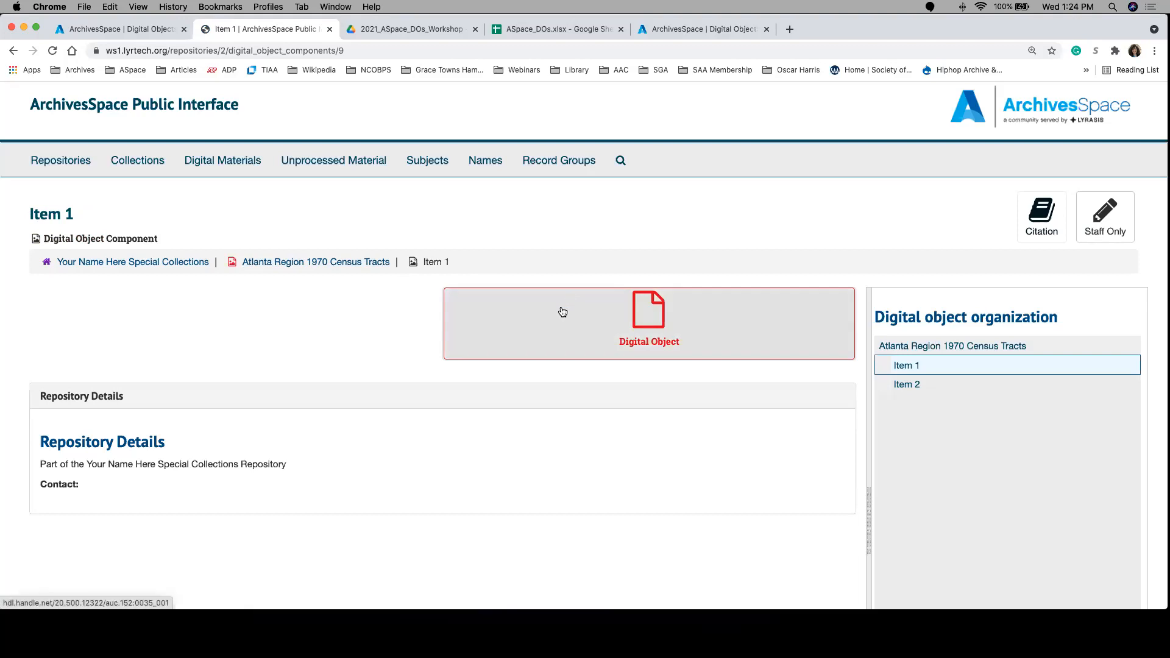
Step: Follow Item 1's digital object link, examine the census tracts map page and its related objects, and return to Item 1's public page
click(562, 312)
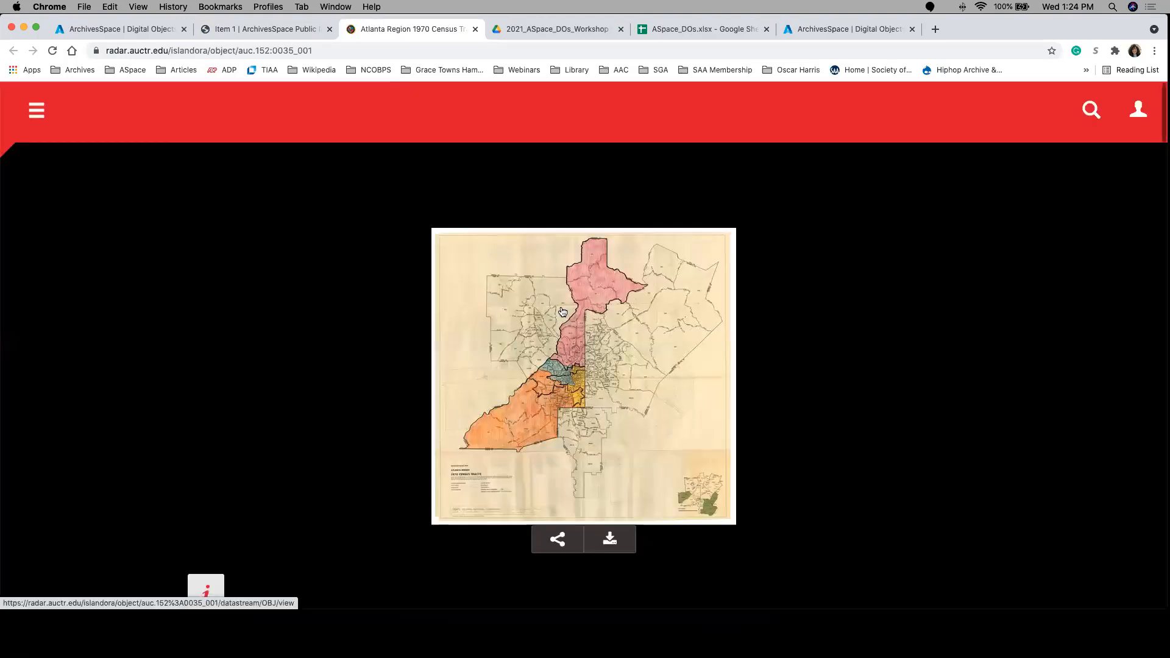
scroll(352, 364, down, 5)
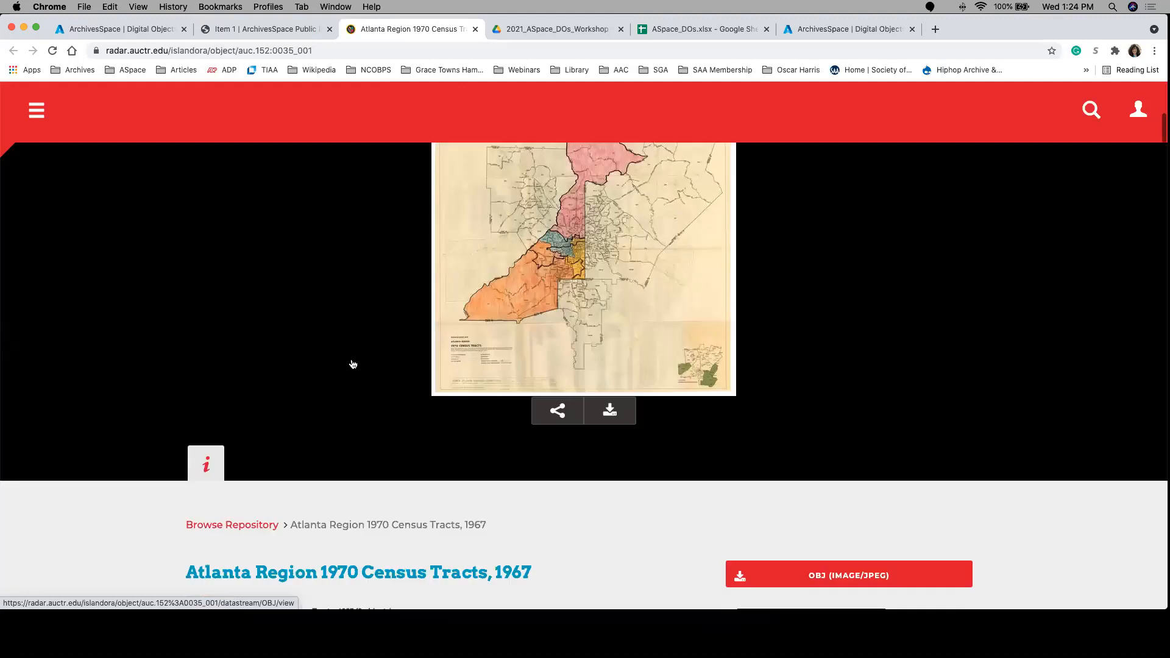
scroll(352, 364, up, 3)
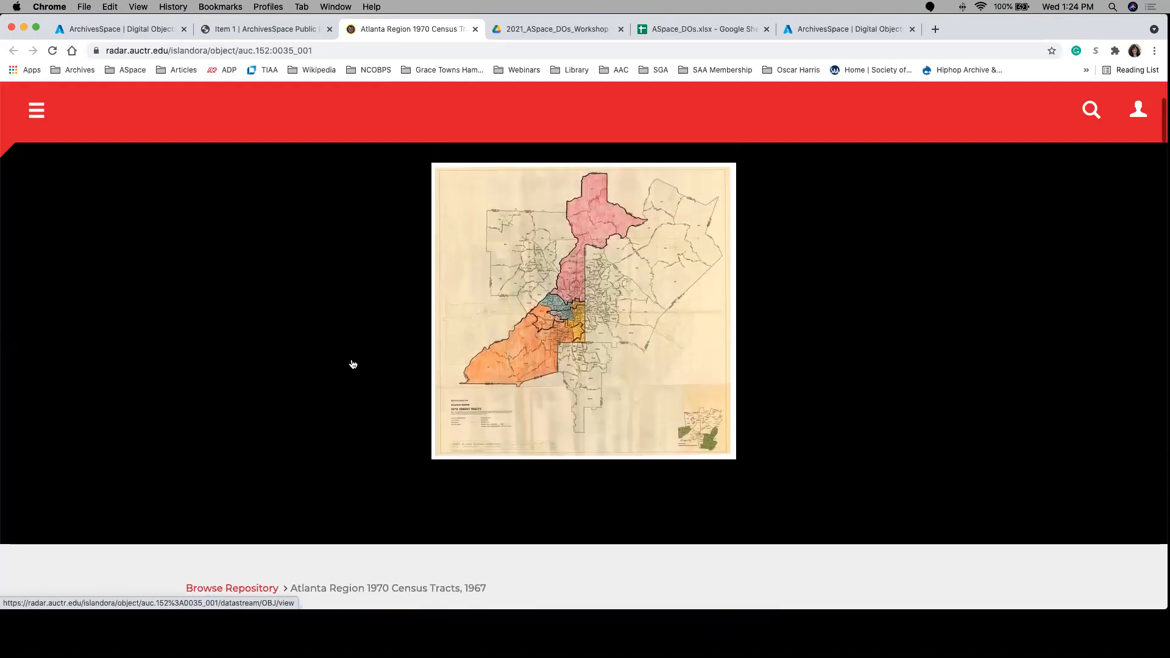
scroll(352, 364, down, 7)
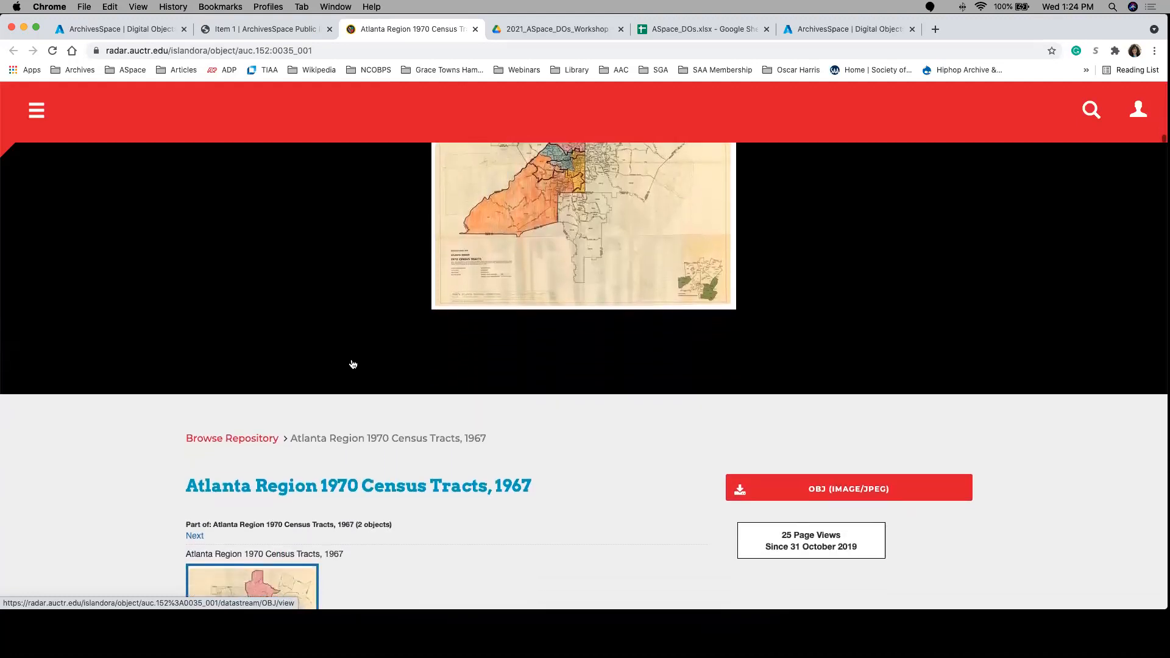
scroll(351, 361, down, 1)
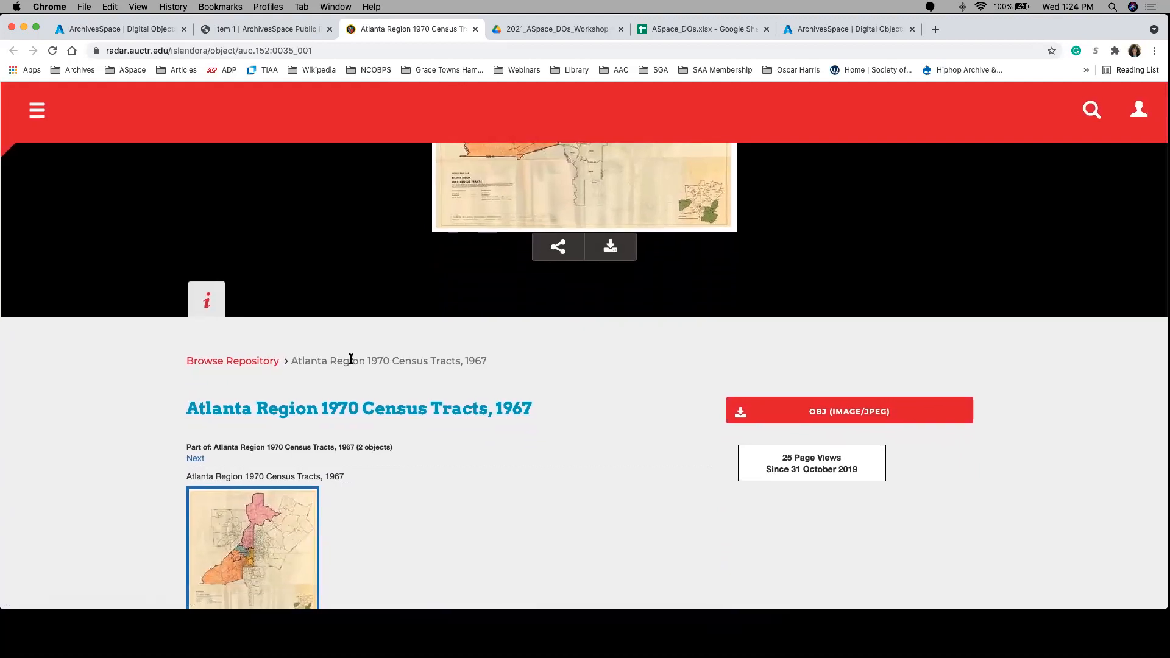
scroll(351, 360, down, 4)
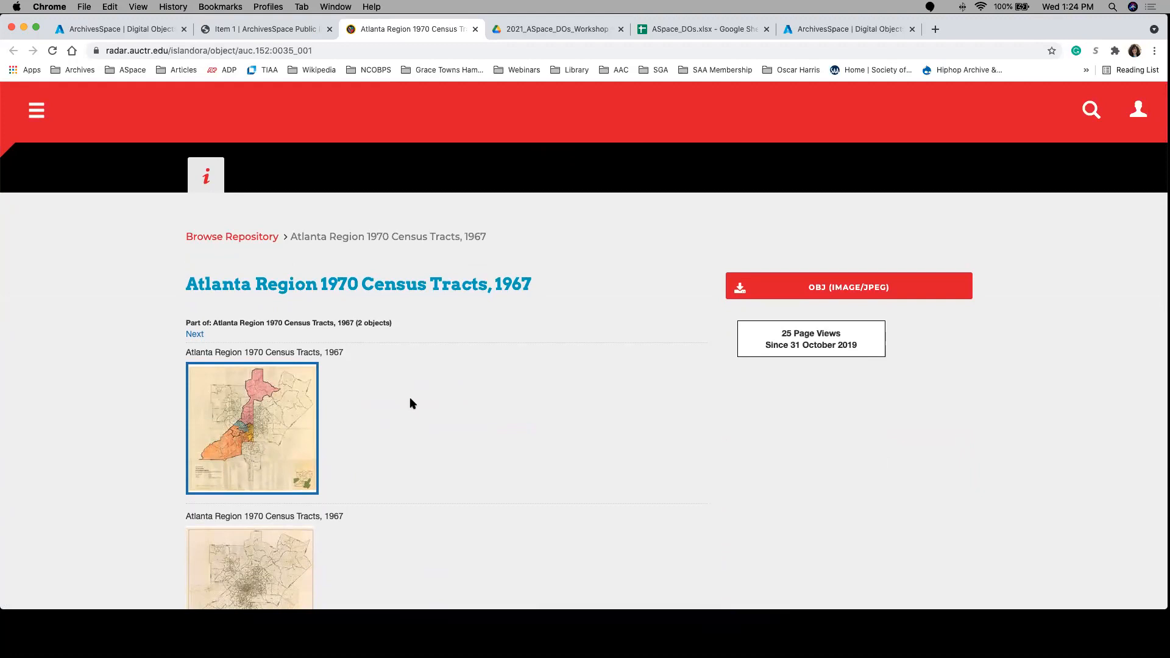
scroll(438, 459, down, 1)
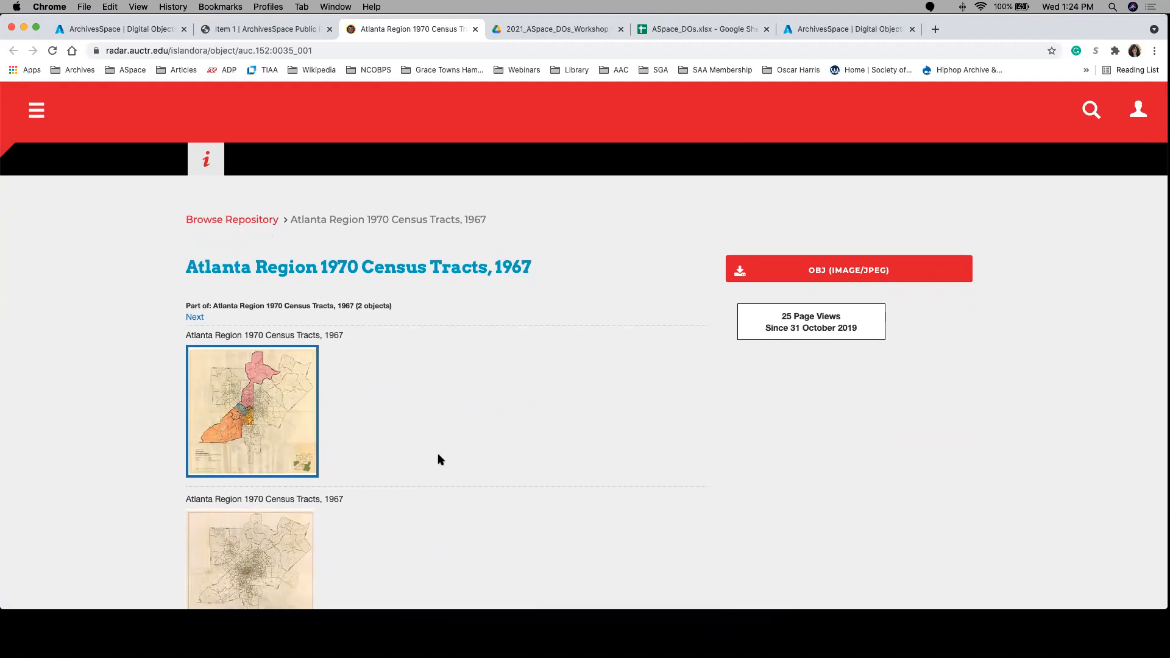
scroll(504, 473, down, 5)
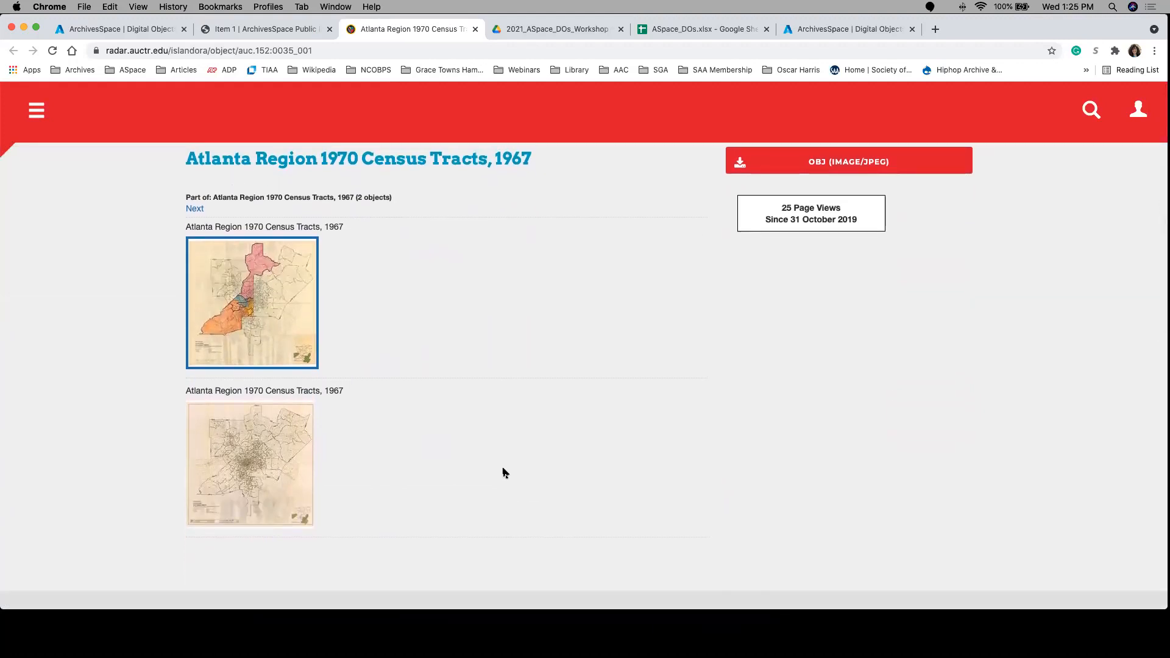
scroll(505, 473, up, 10)
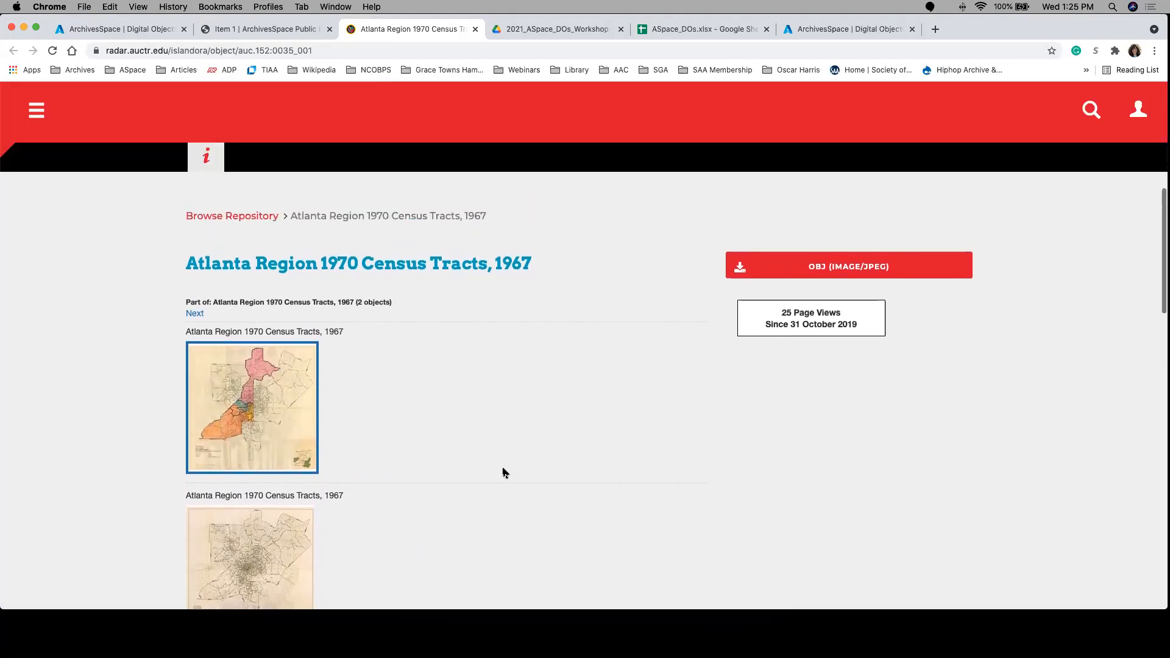
scroll(504, 470, up, 5)
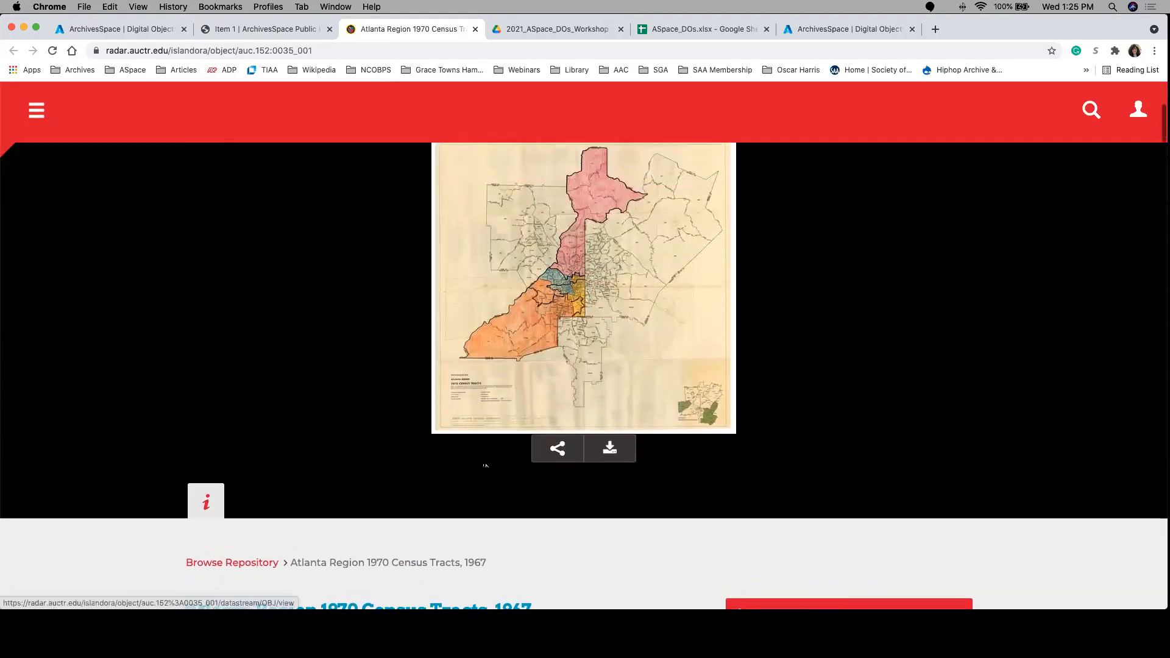
click(224, 33)
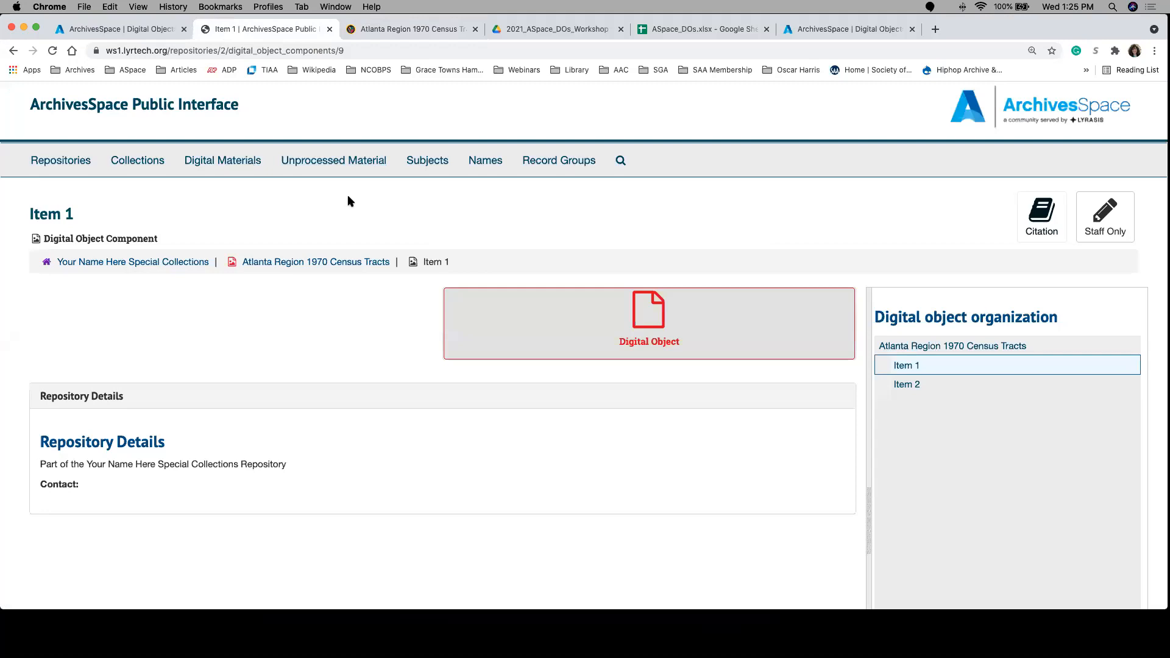
Step: Open Rapid Data Entry from Item 1's staff edit page and hide the Language - Script column and all Date columns
click(157, 34)
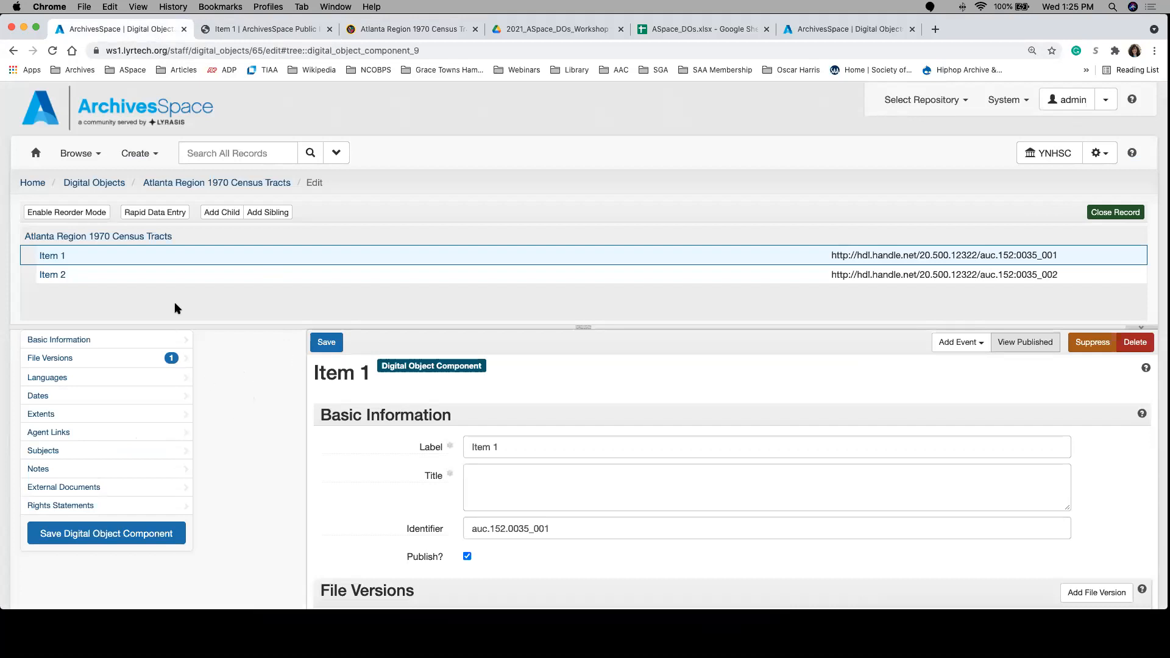
click(161, 216)
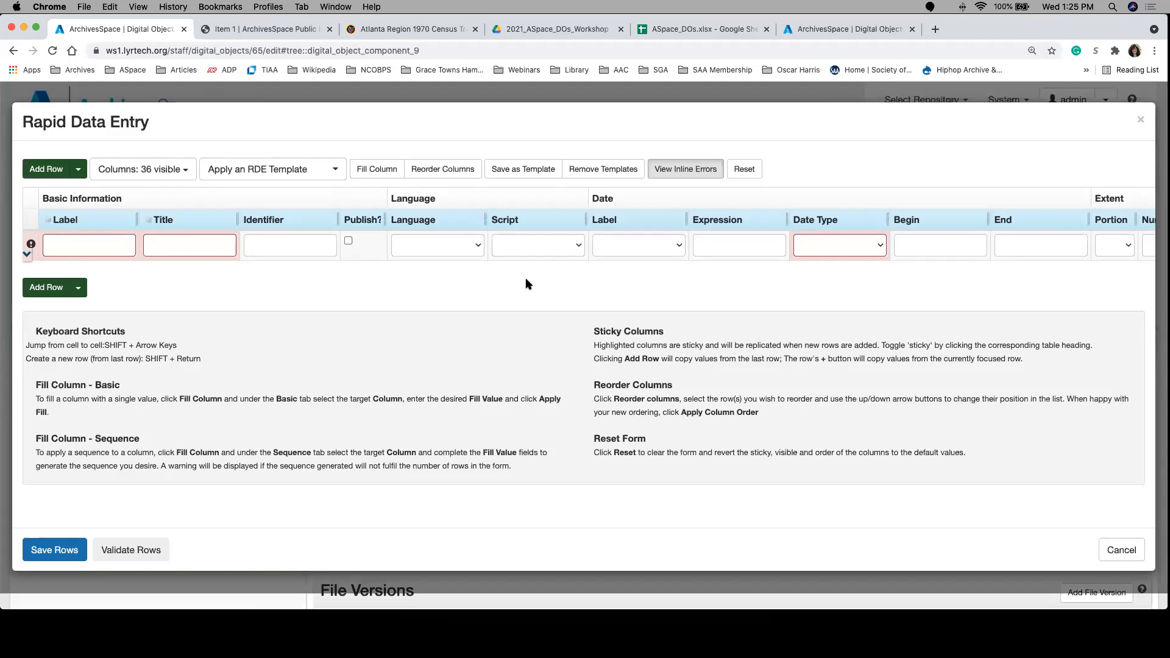
click(166, 171)
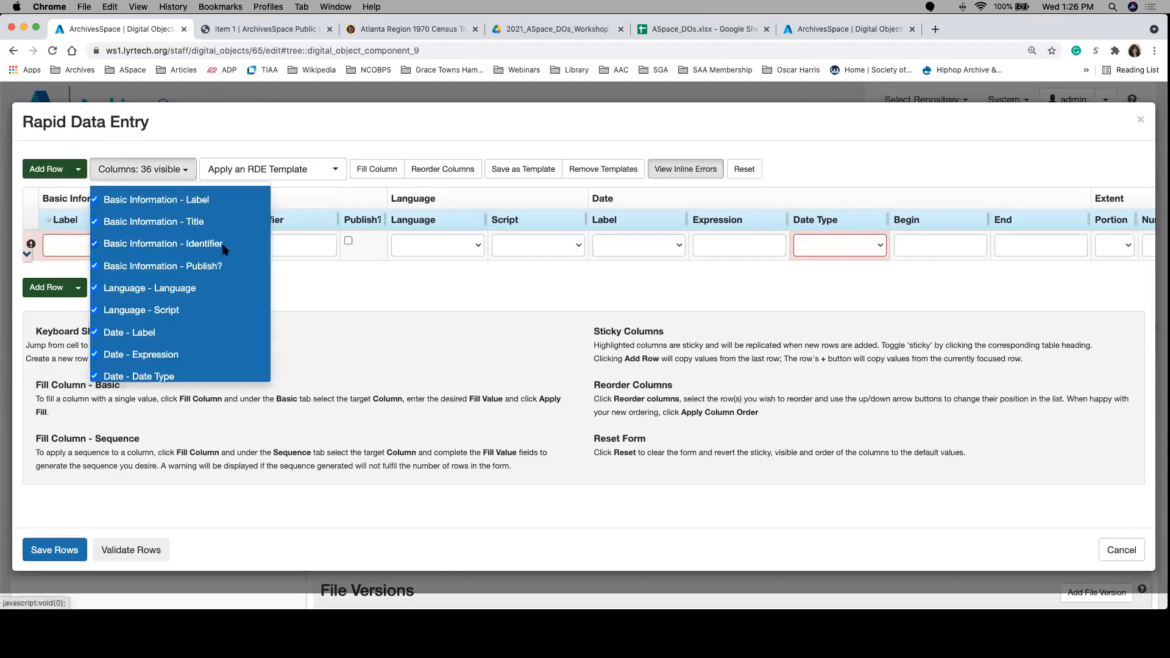
click(95, 307)
scroll(196, 317, down, 1)
scroll(195, 316, down, 4)
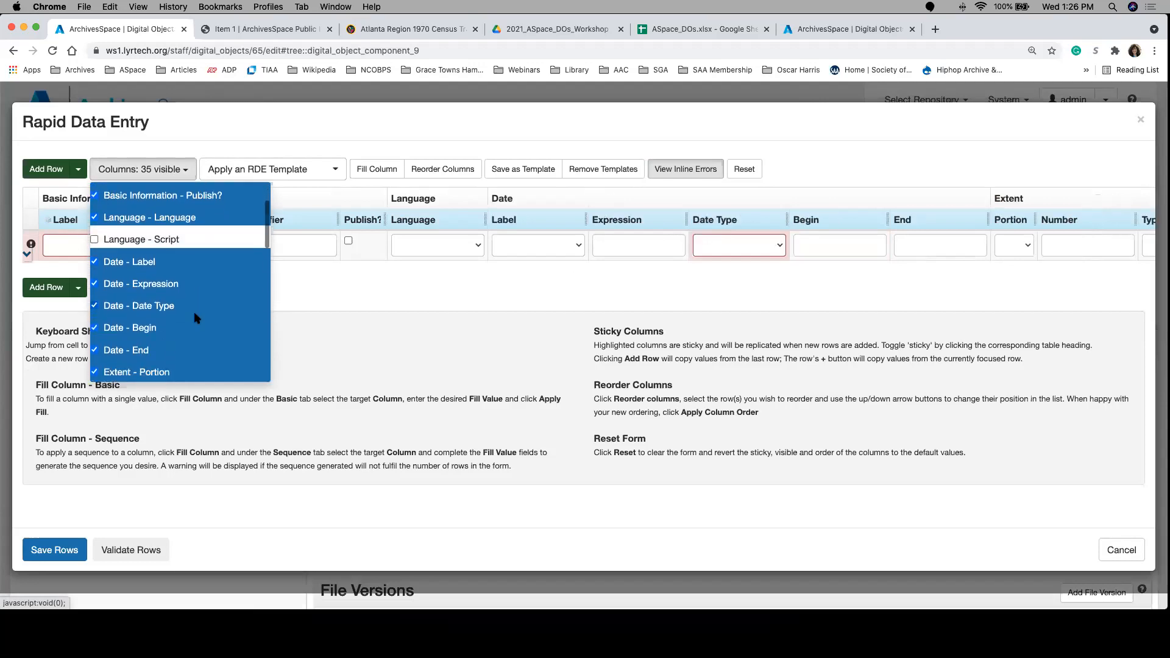
click(95, 207)
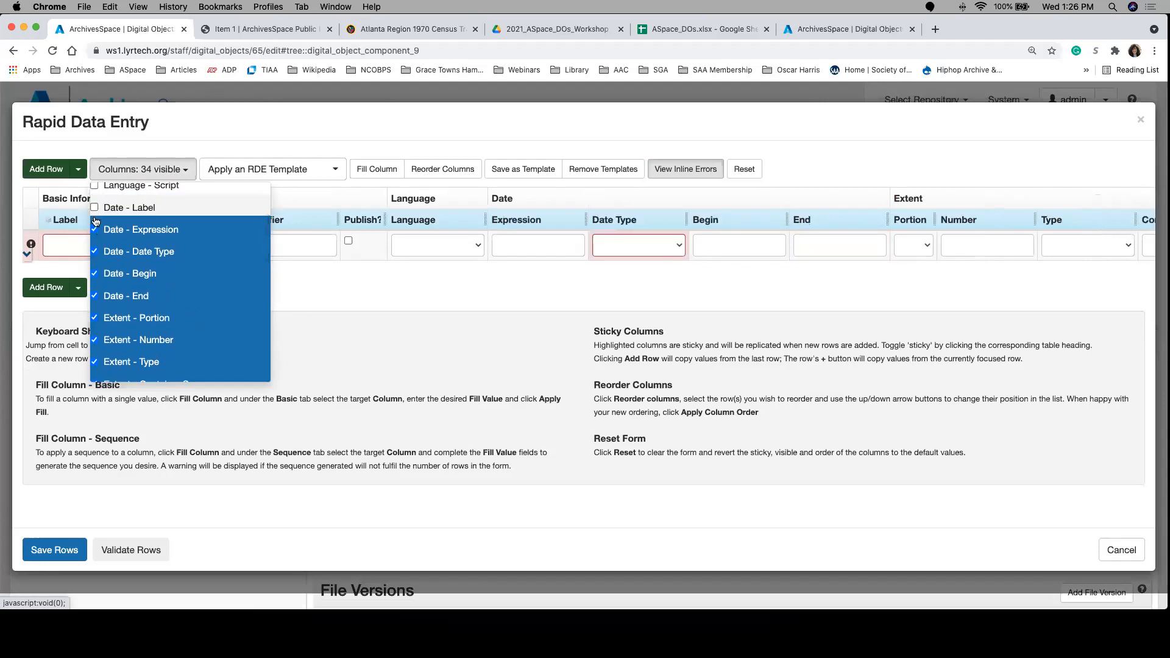
click(95, 229)
click(95, 252)
click(95, 274)
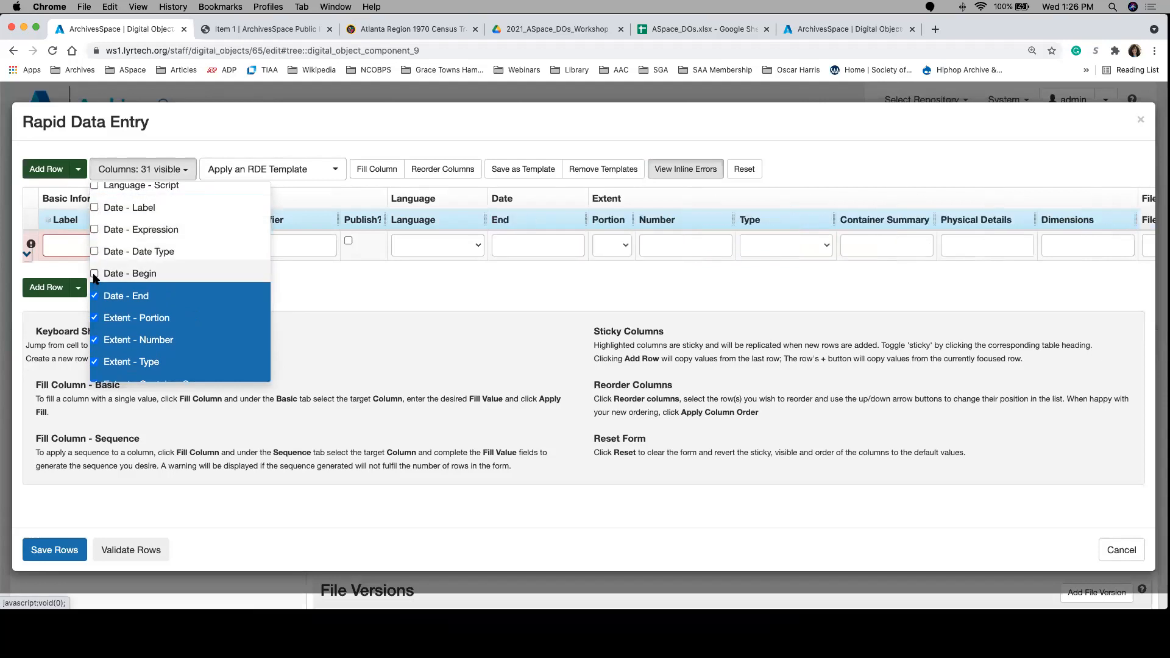
click(95, 296)
Step: Hide all Extent columns in the Rapid Data Entry form, from Portion through Dimensions
click(95, 317)
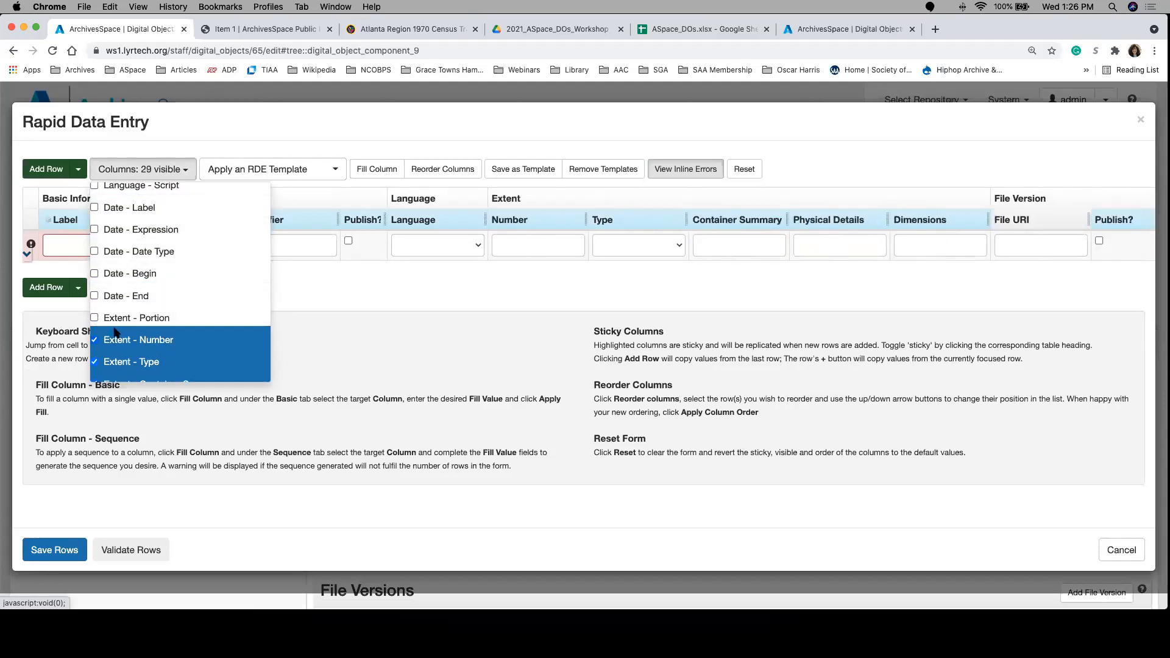
scroll(95, 317, down, 4)
click(95, 237)
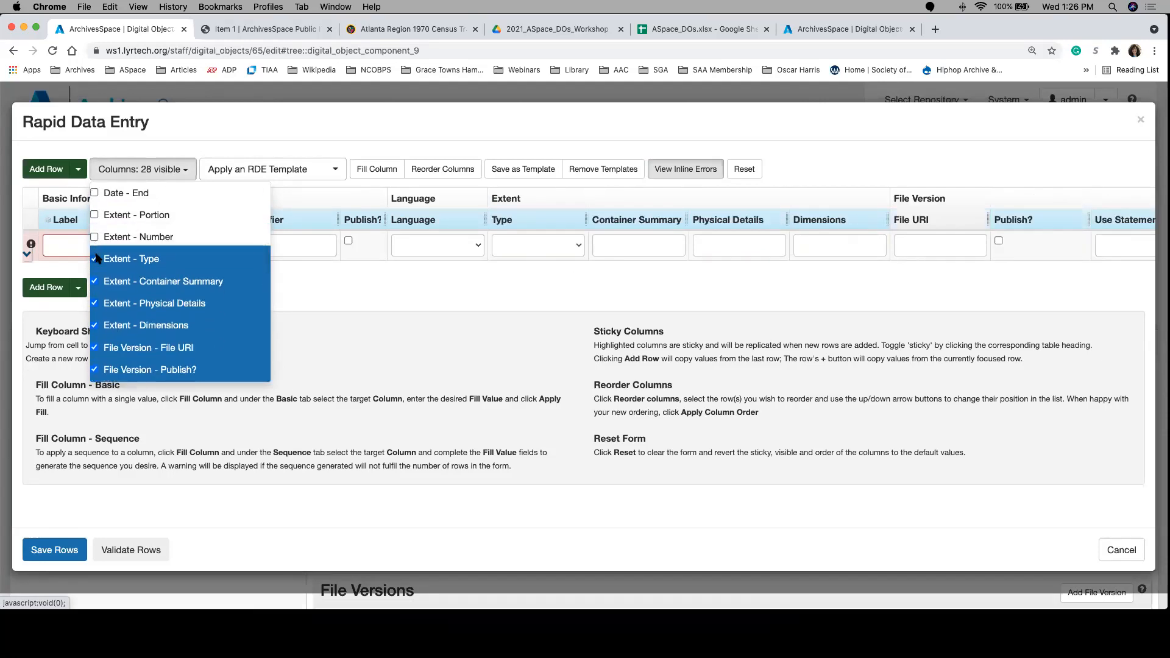
click(95, 259)
click(95, 283)
click(95, 304)
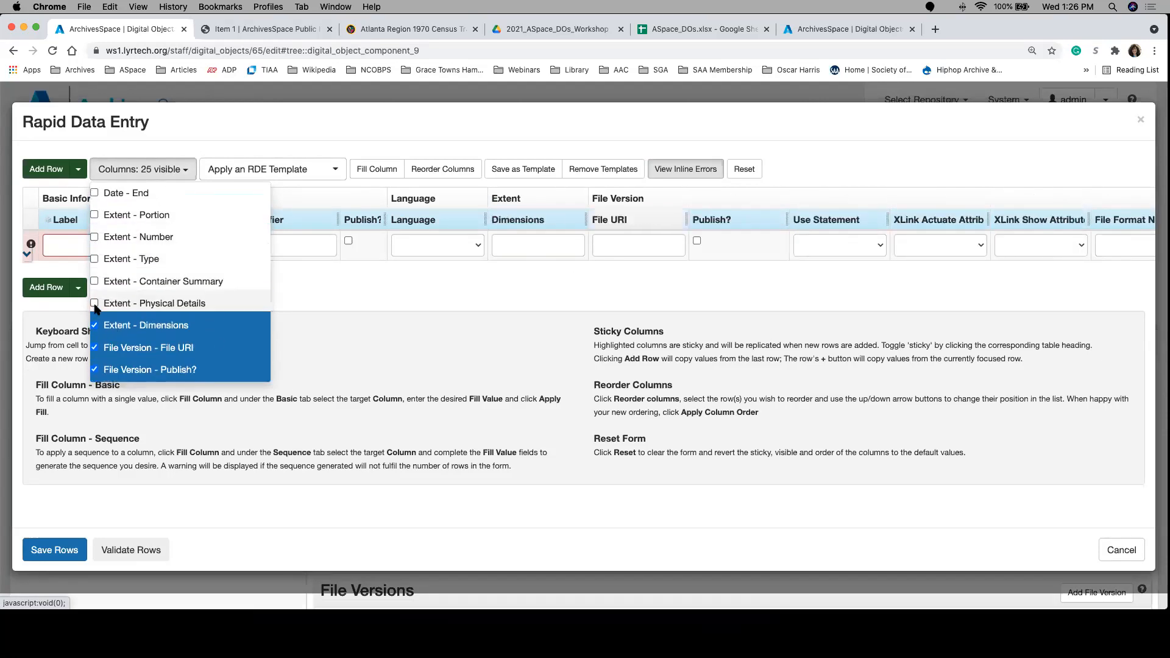
click(95, 326)
Step: Hide the File Version columns Publish?, Use Statement, File Format Name, File Format Version, File Size, Checksum and Checksum Method, keeping File URI and the XLink attributes
scroll(196, 299, down, 4)
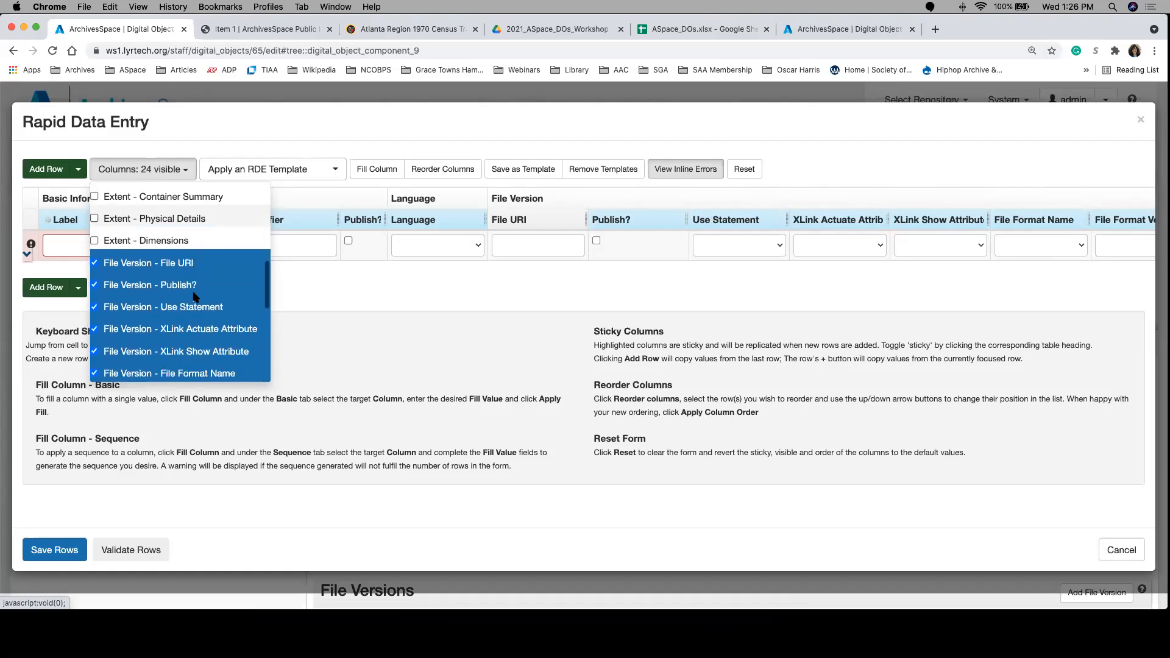
click(99, 255)
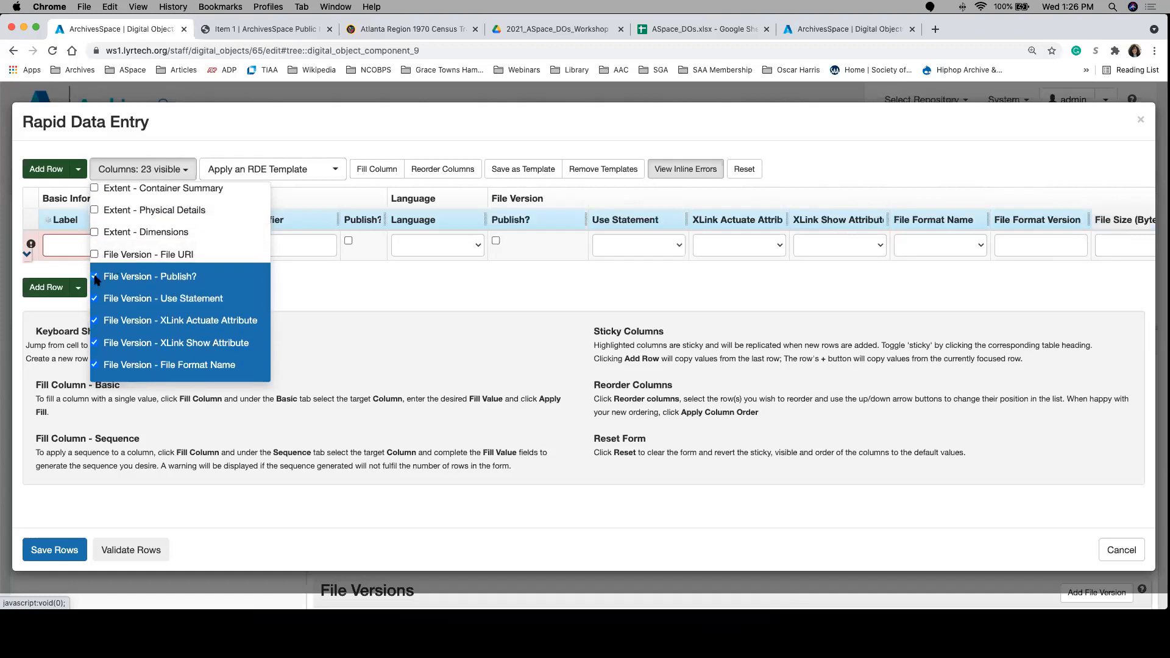
click(95, 276)
click(96, 254)
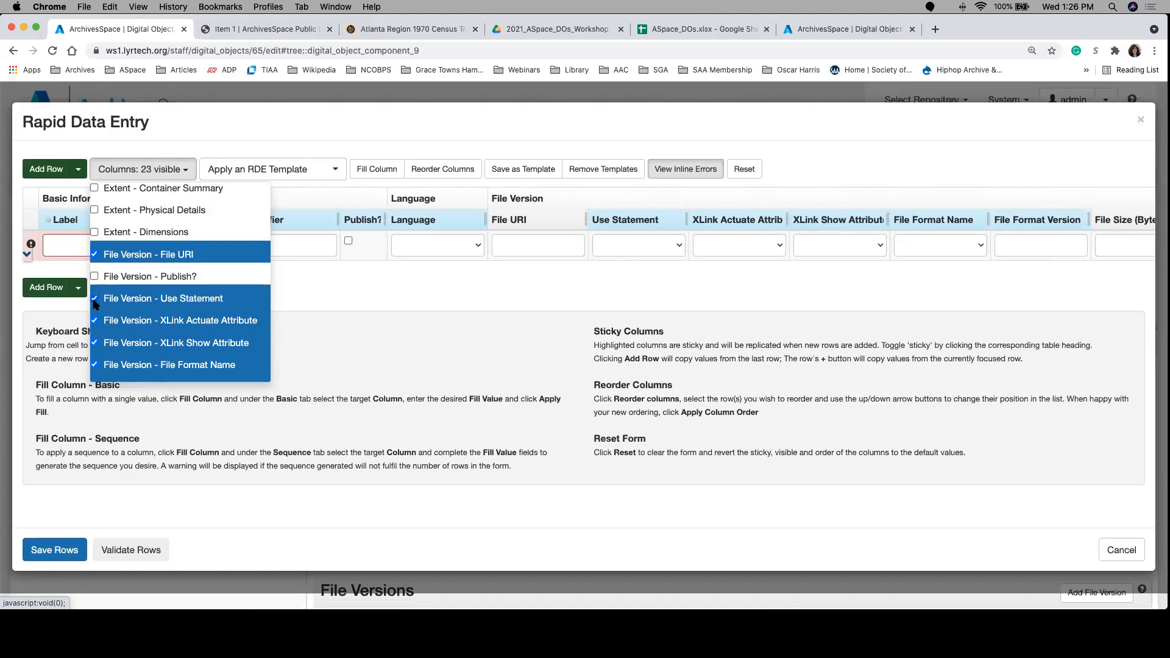
click(95, 300)
scroll(156, 313, down, 3)
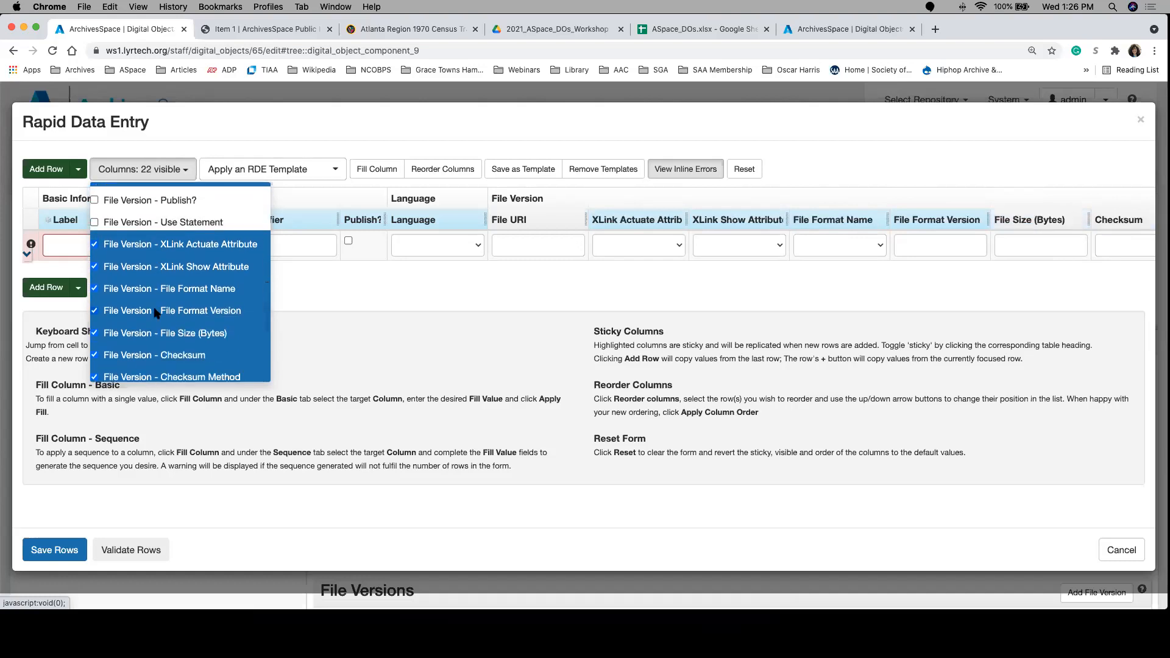
click(94, 289)
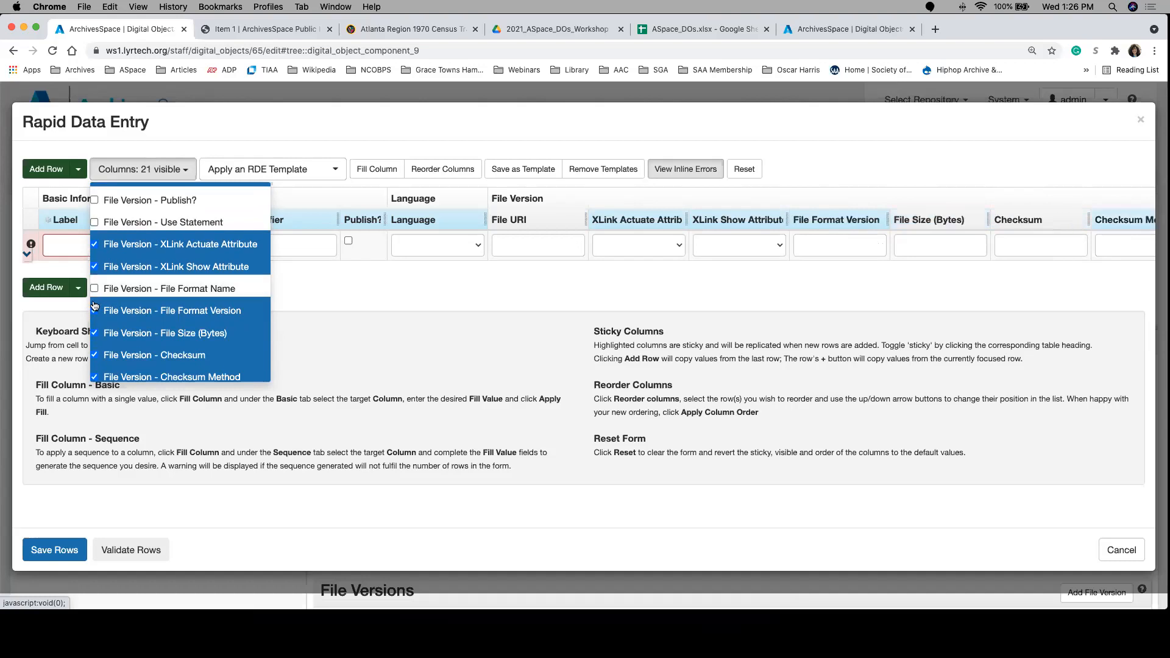
click(95, 311)
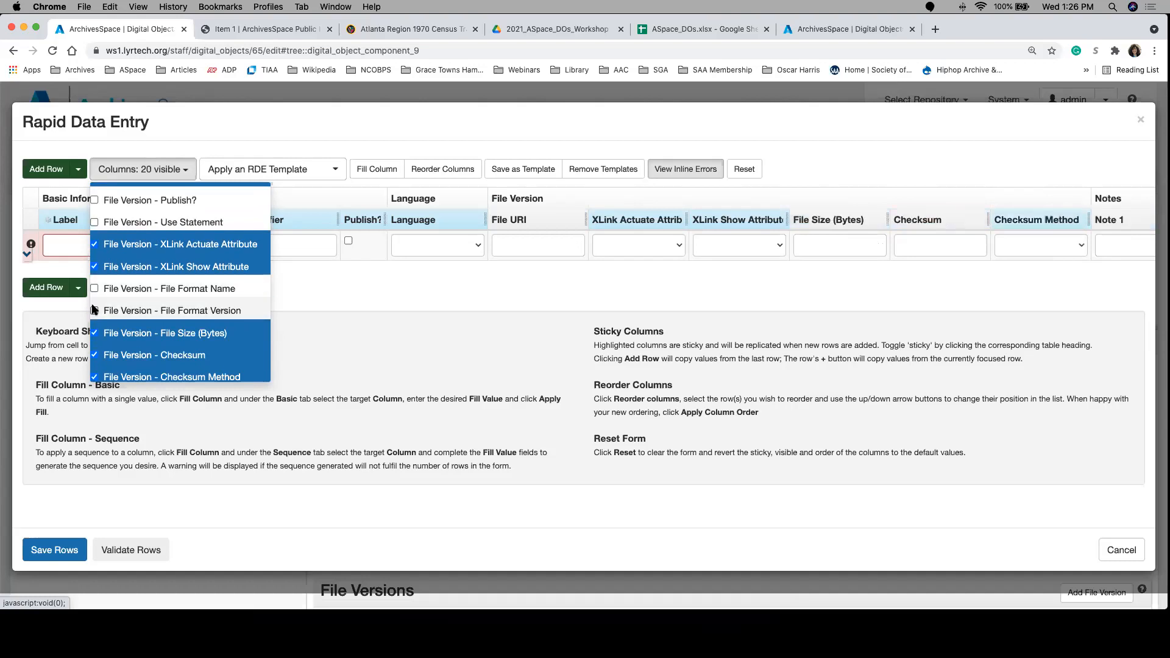
click(93, 333)
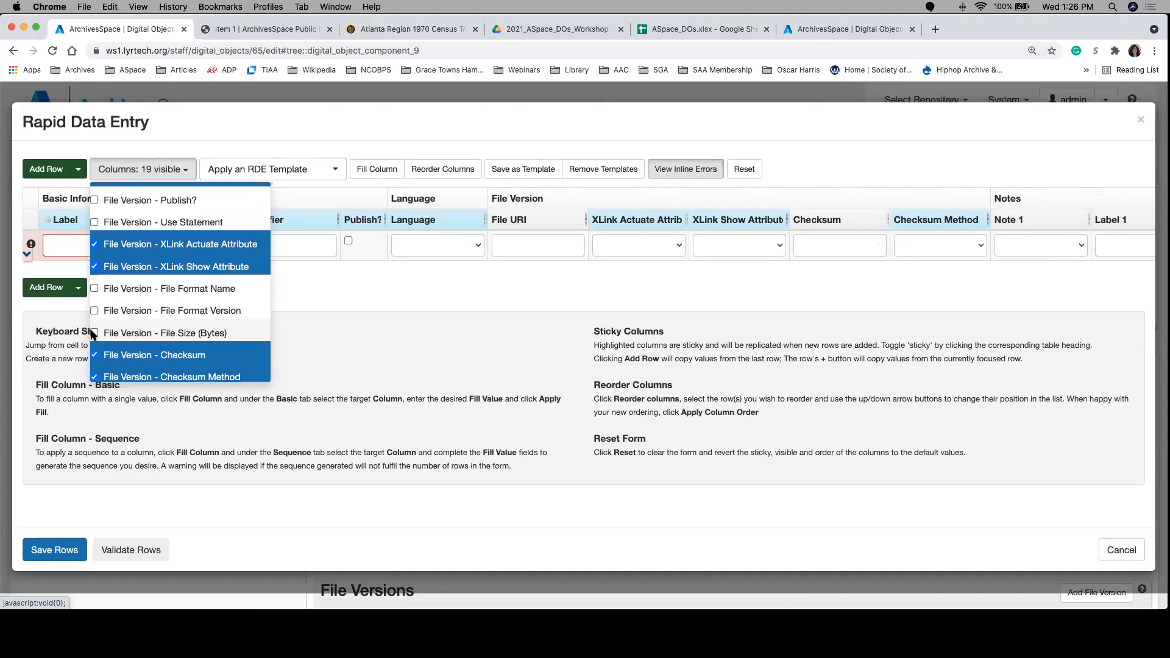
click(103, 348)
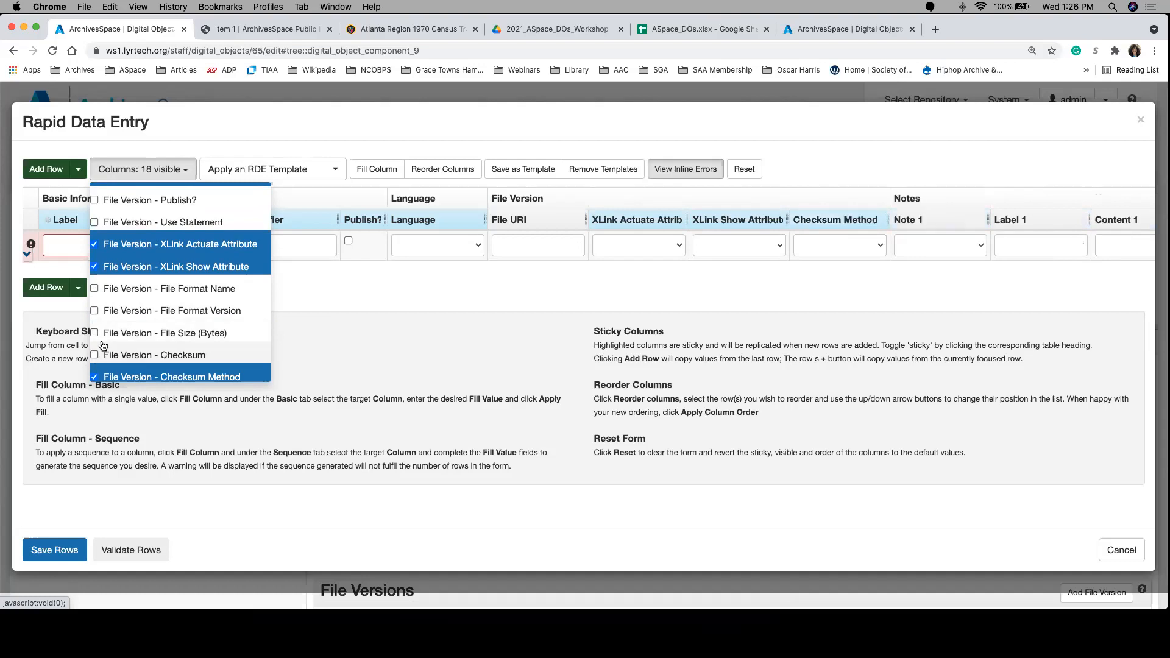
scroll(103, 346, down, 1)
click(96, 355)
Step: Hide the Note, Label and Content columns 1 to 3 of the Notes section and close the column list
scroll(146, 332, down, 2)
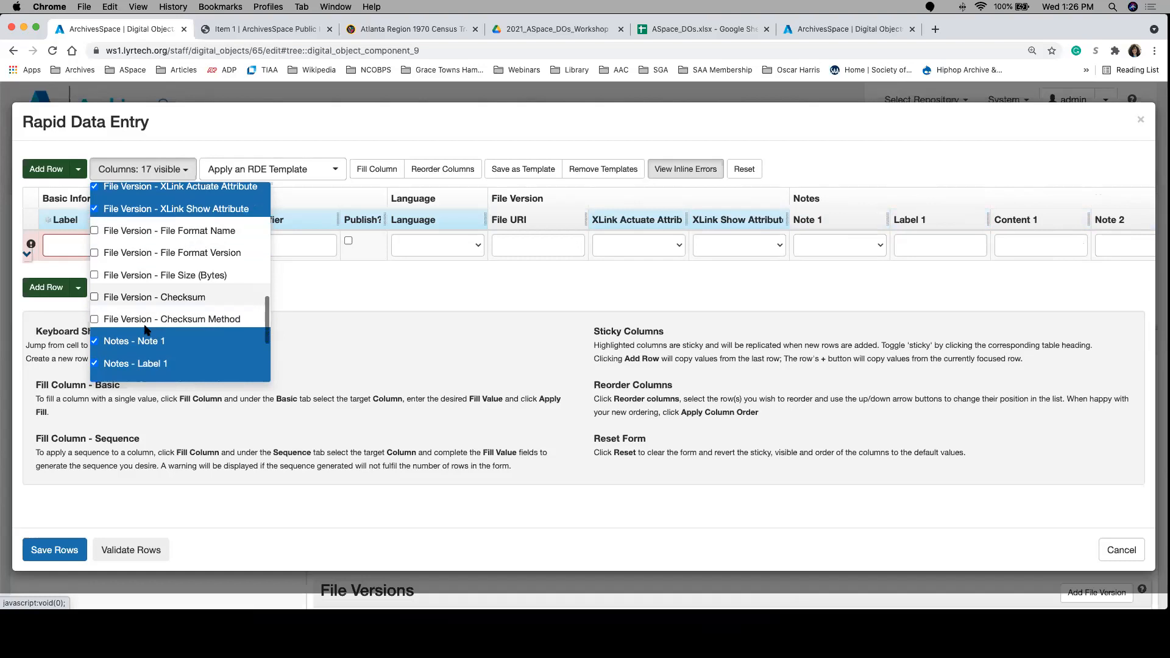
click(96, 311)
click(97, 333)
click(96, 356)
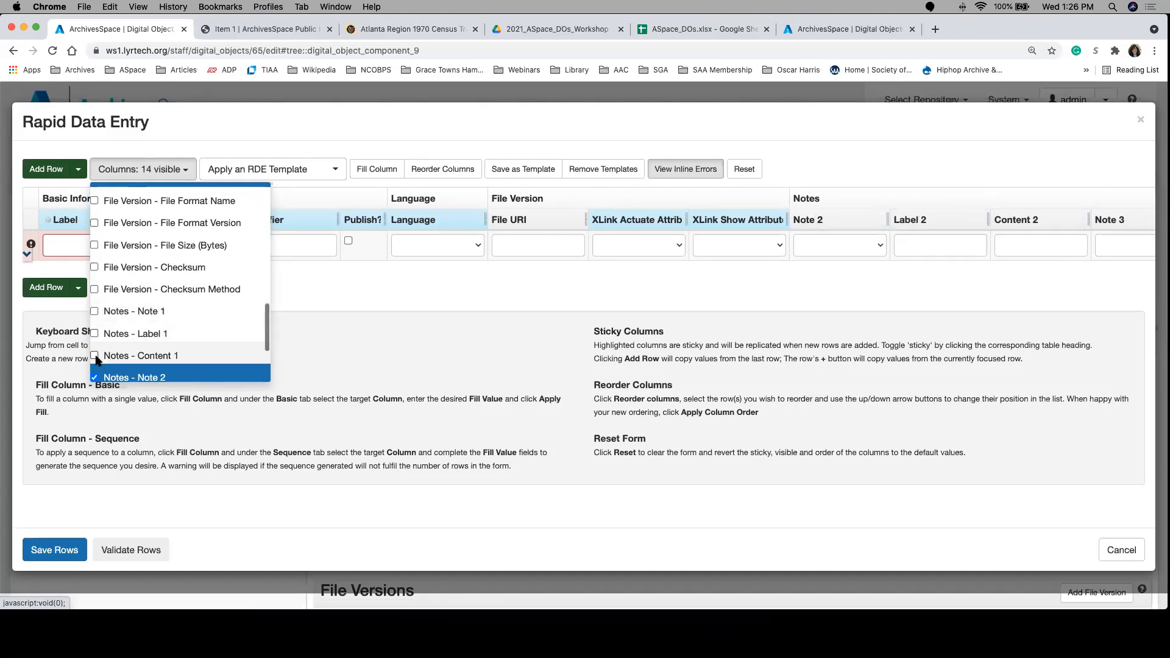
scroll(96, 360, down, 4)
click(97, 262)
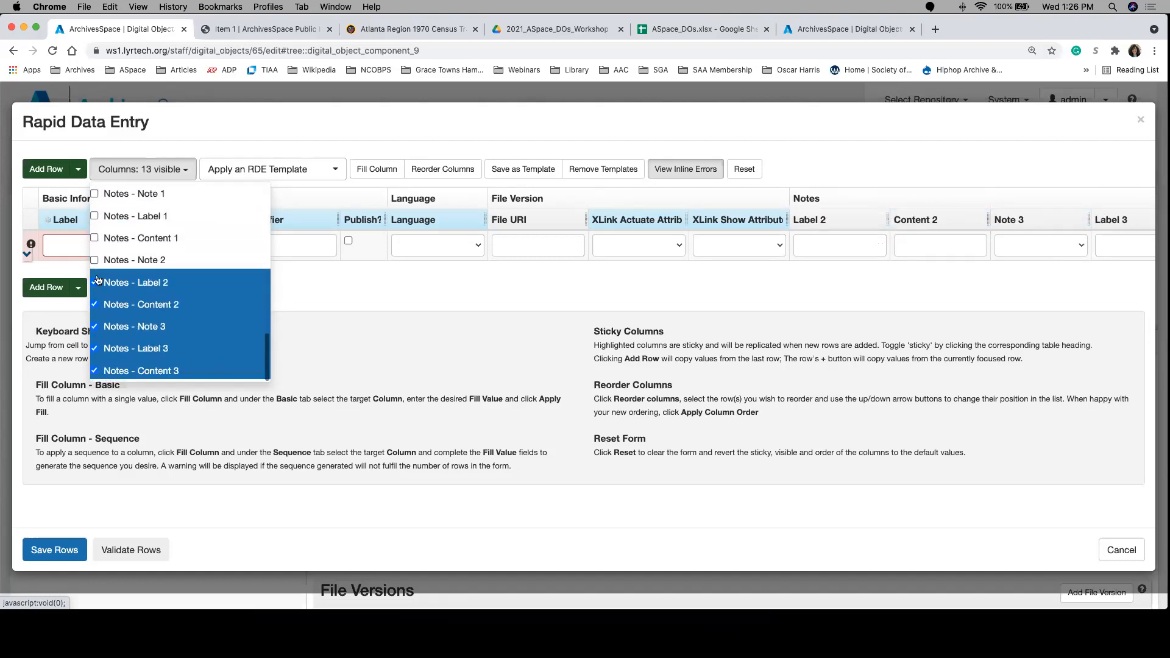
click(98, 281)
click(97, 305)
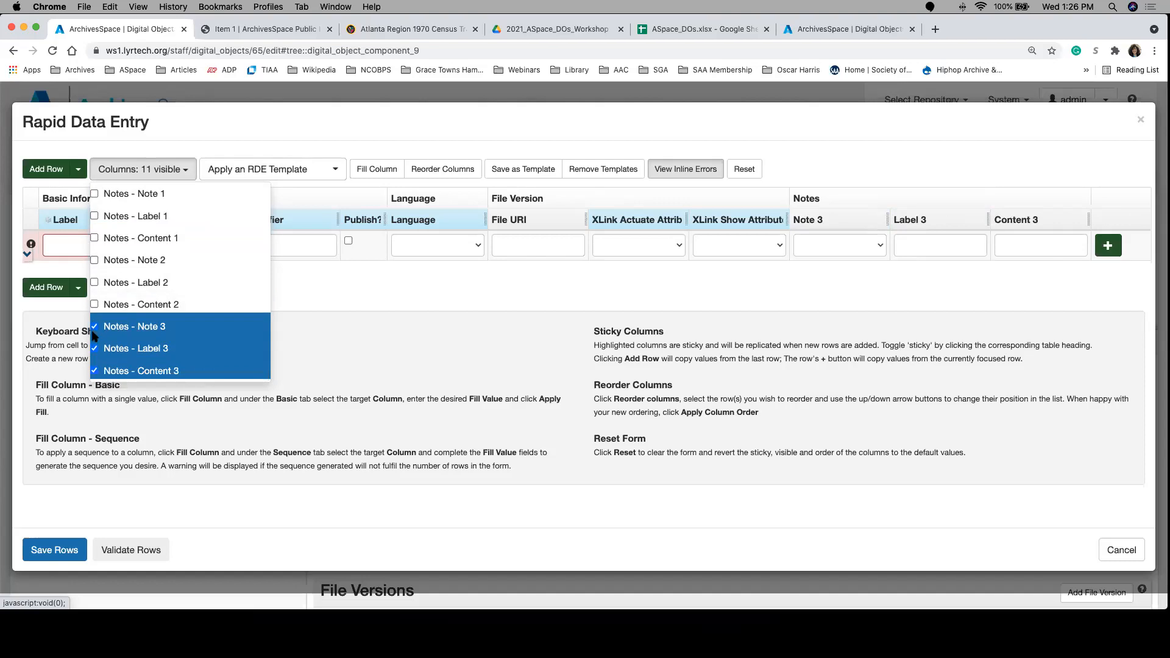
click(96, 329)
click(95, 349)
click(95, 370)
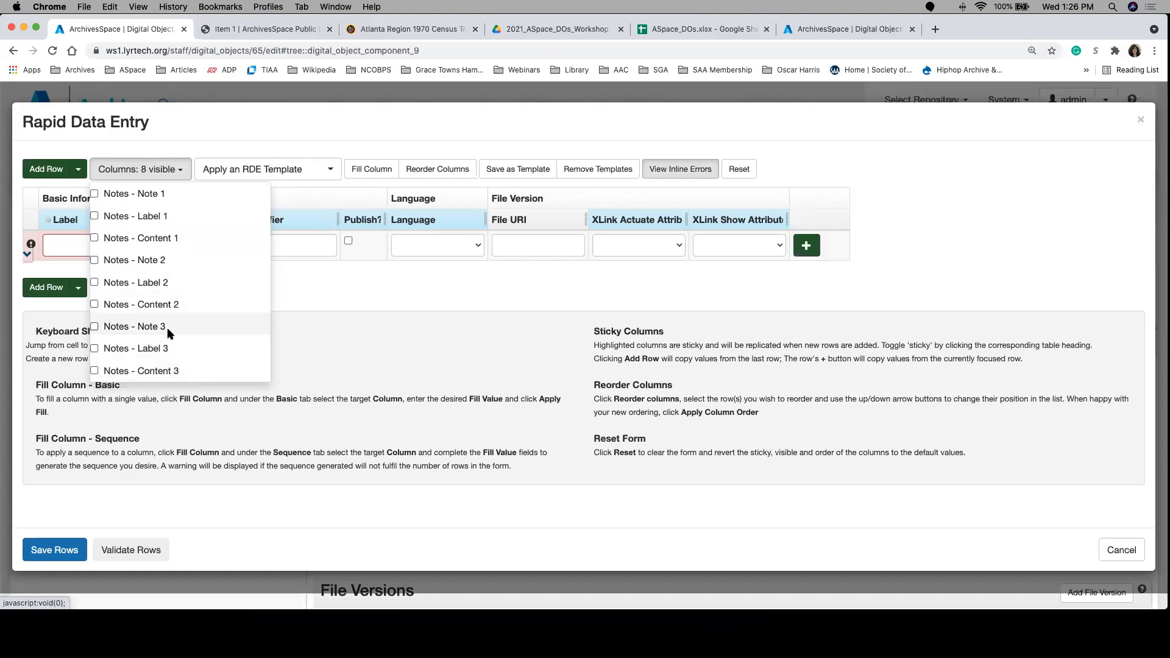
click(383, 282)
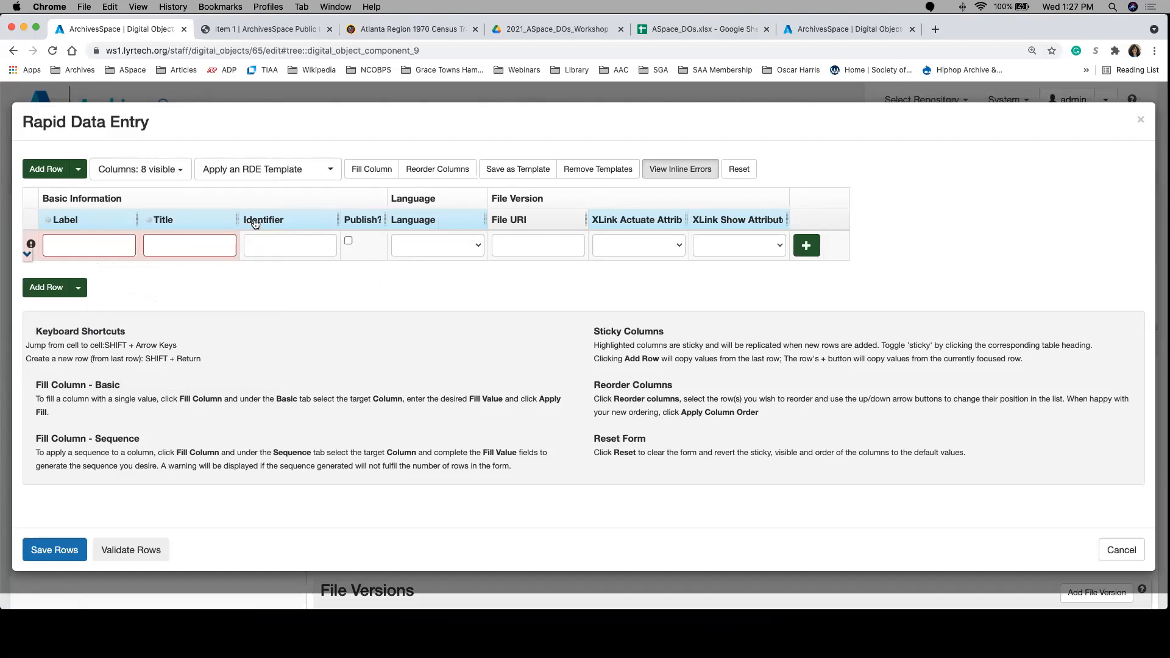
click(45, 284)
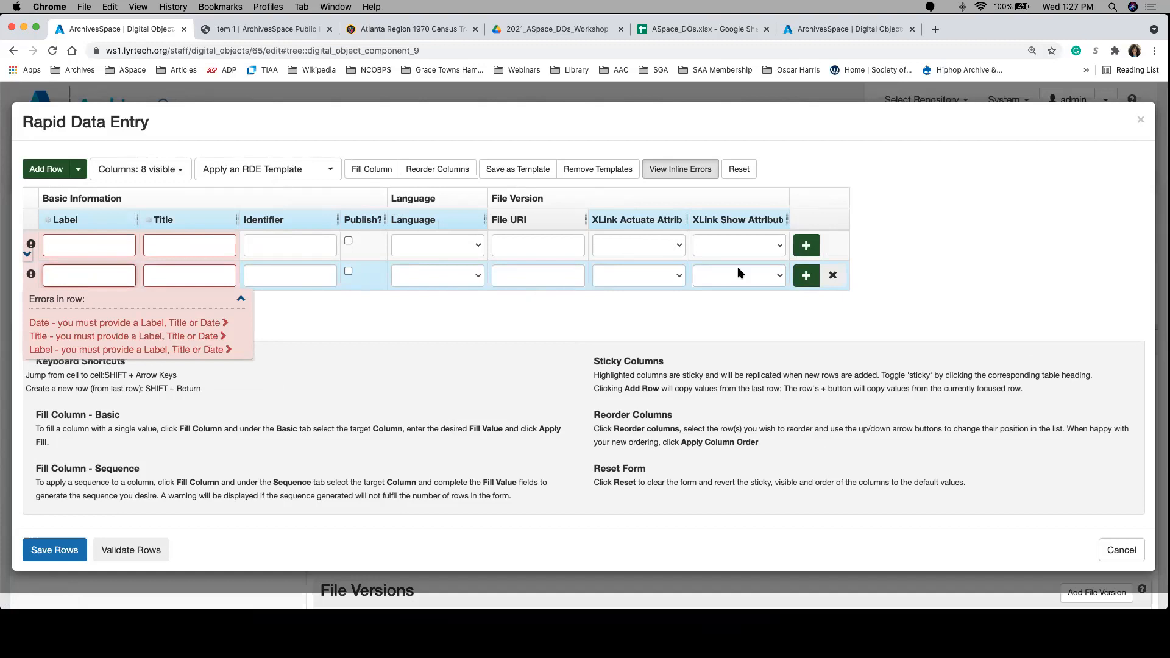
click(833, 278)
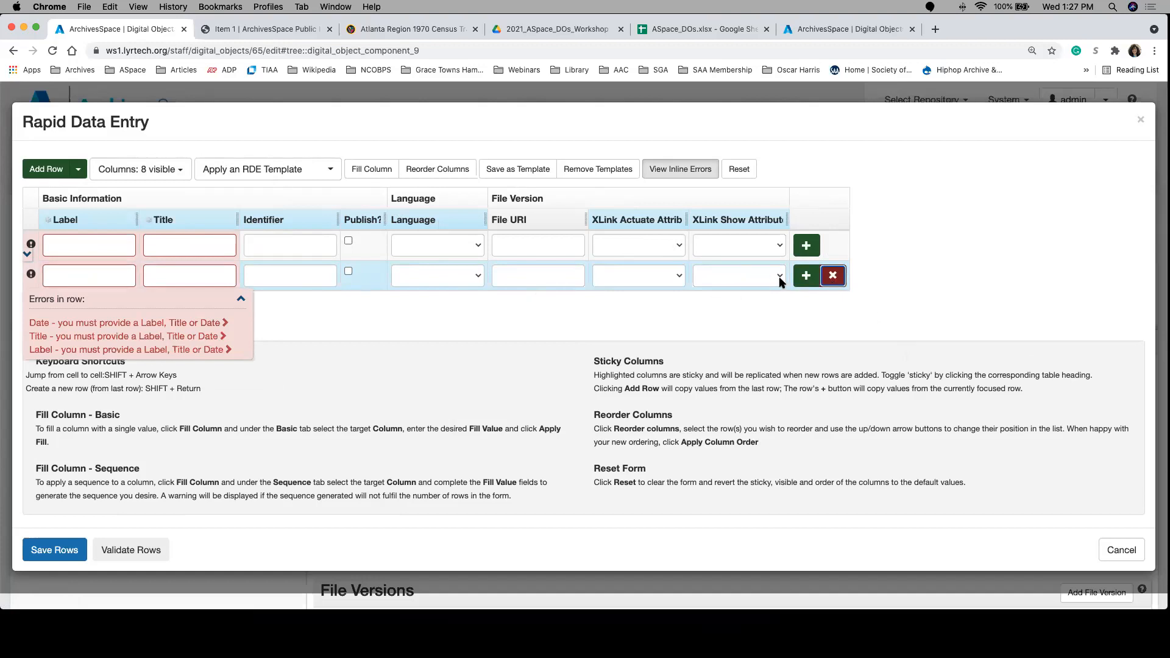
click(835, 276)
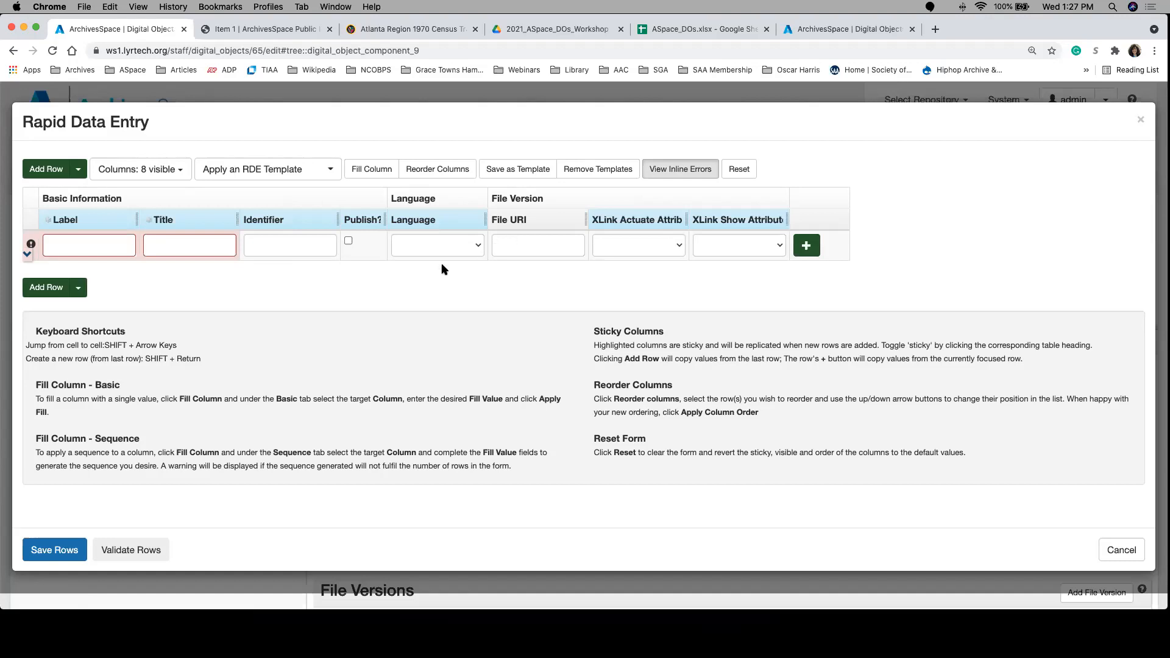
Step: Save the current column layout as a template named complex_dos and apply that template to the form
click(524, 176)
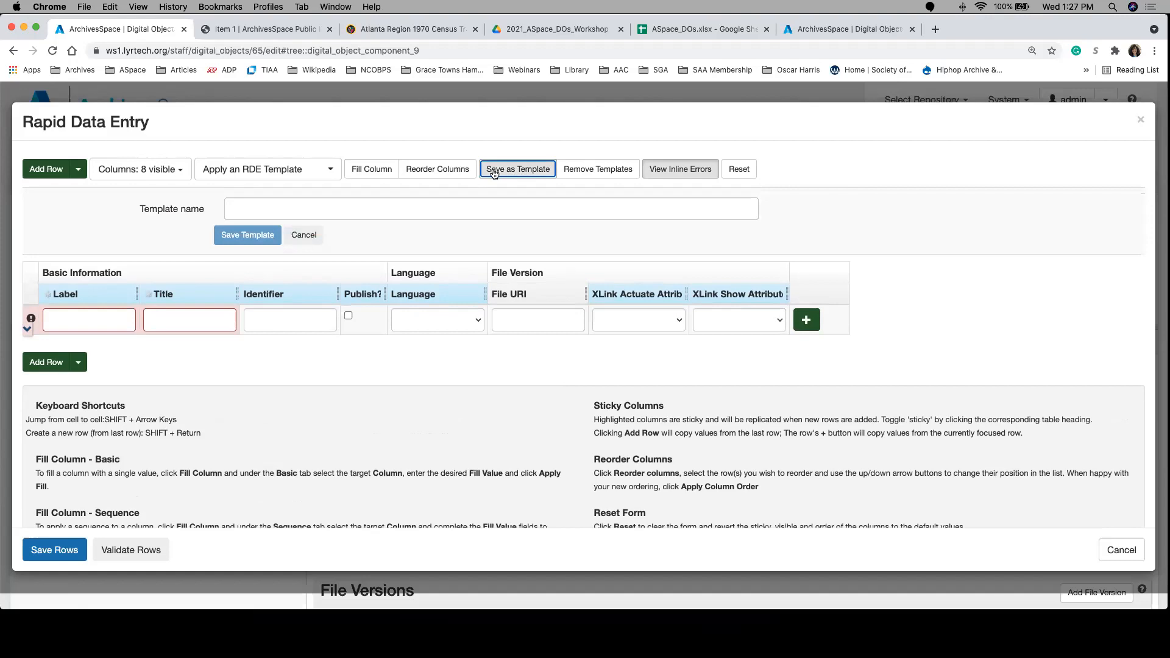
text(c)
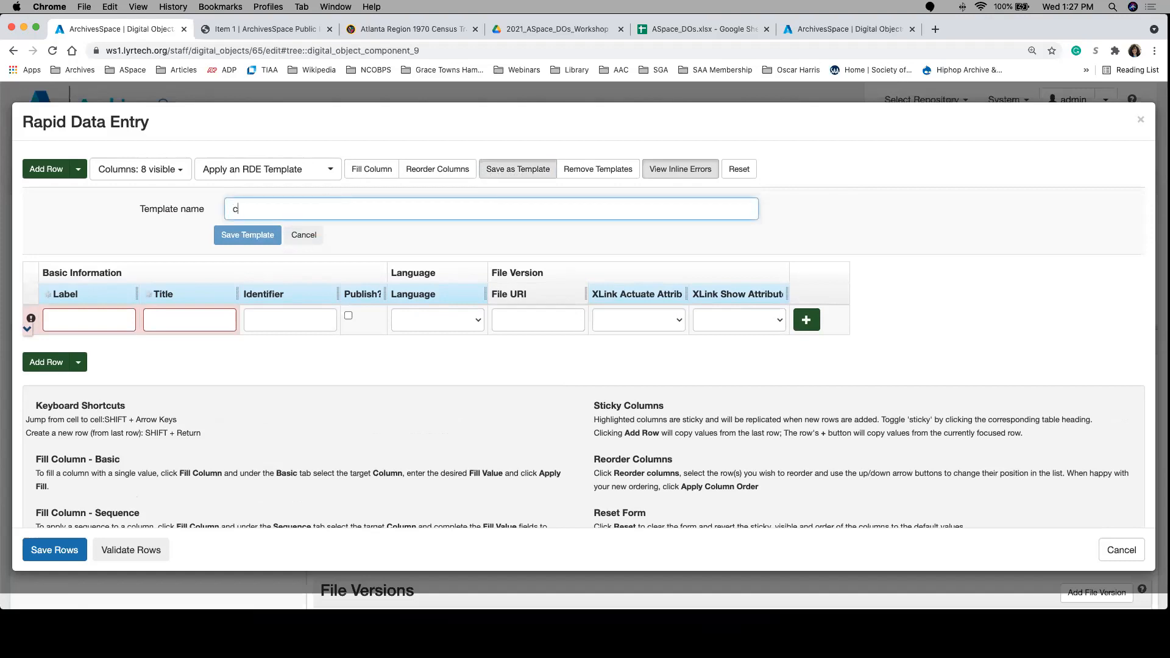
text(omplex_dos)
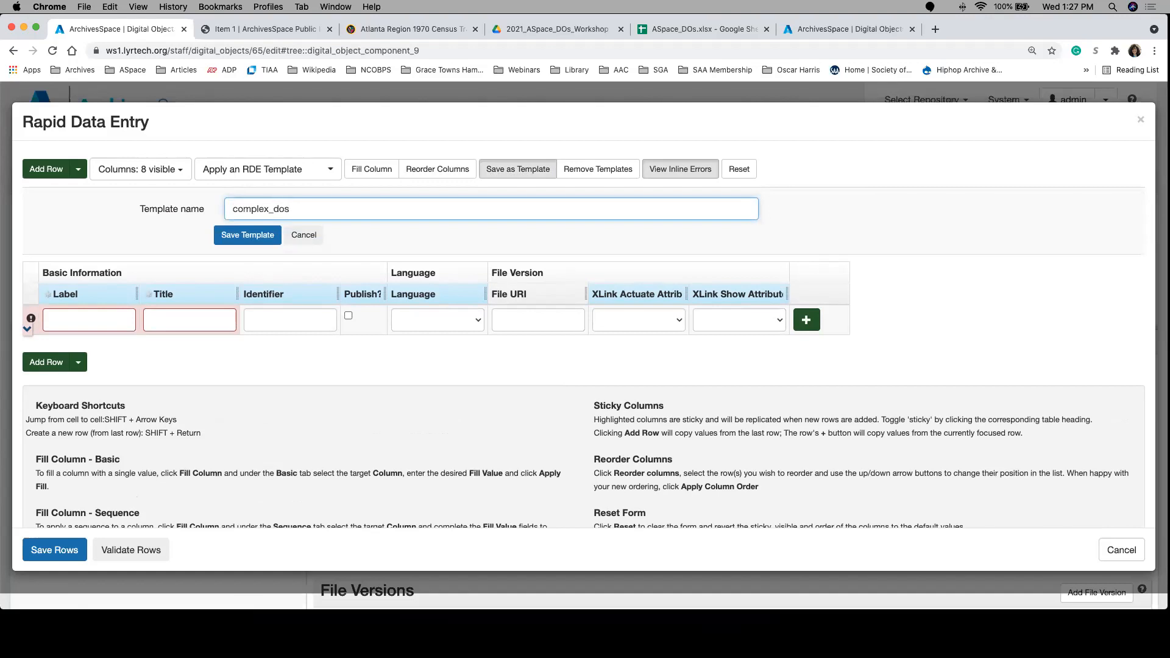
click(271, 235)
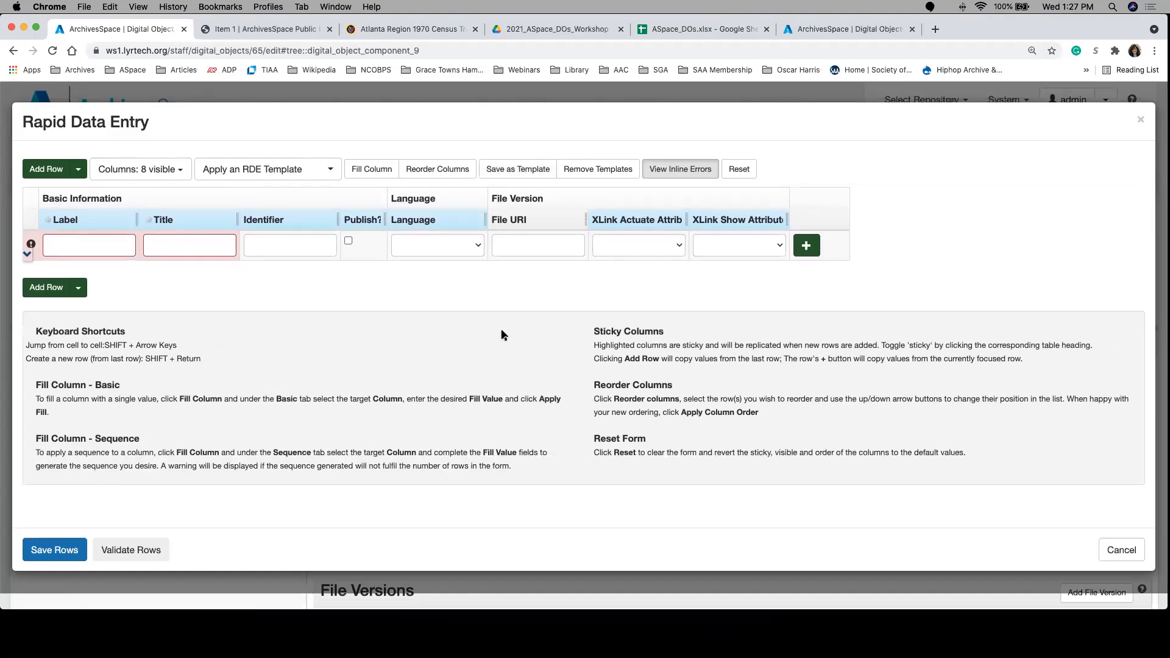
click(299, 175)
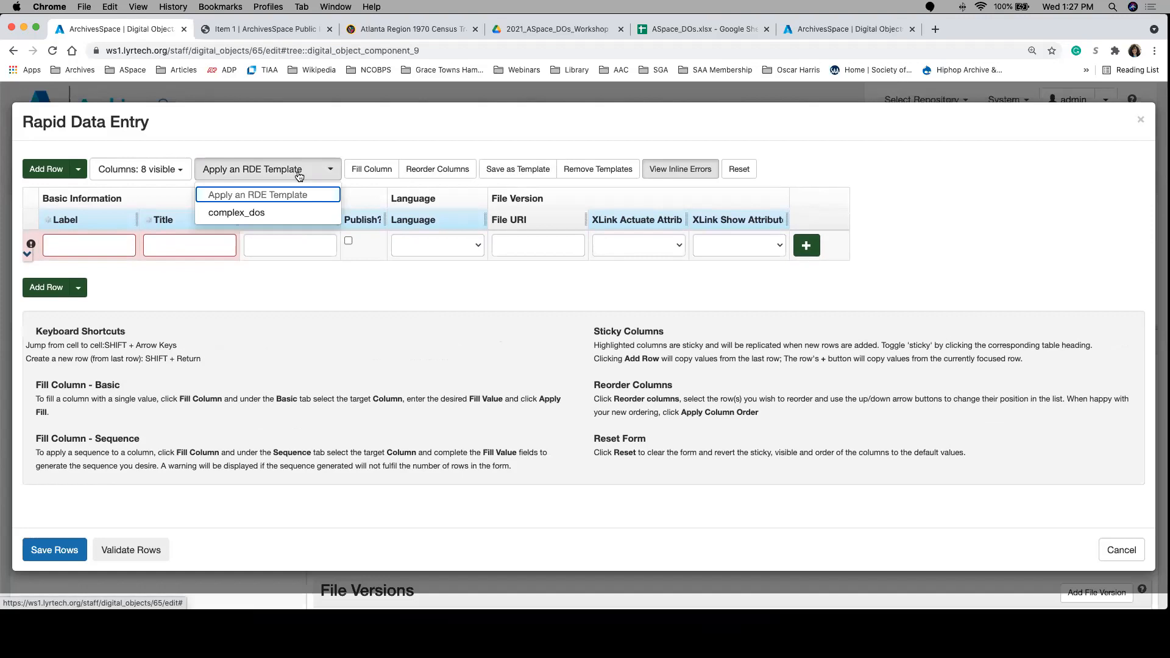
click(278, 213)
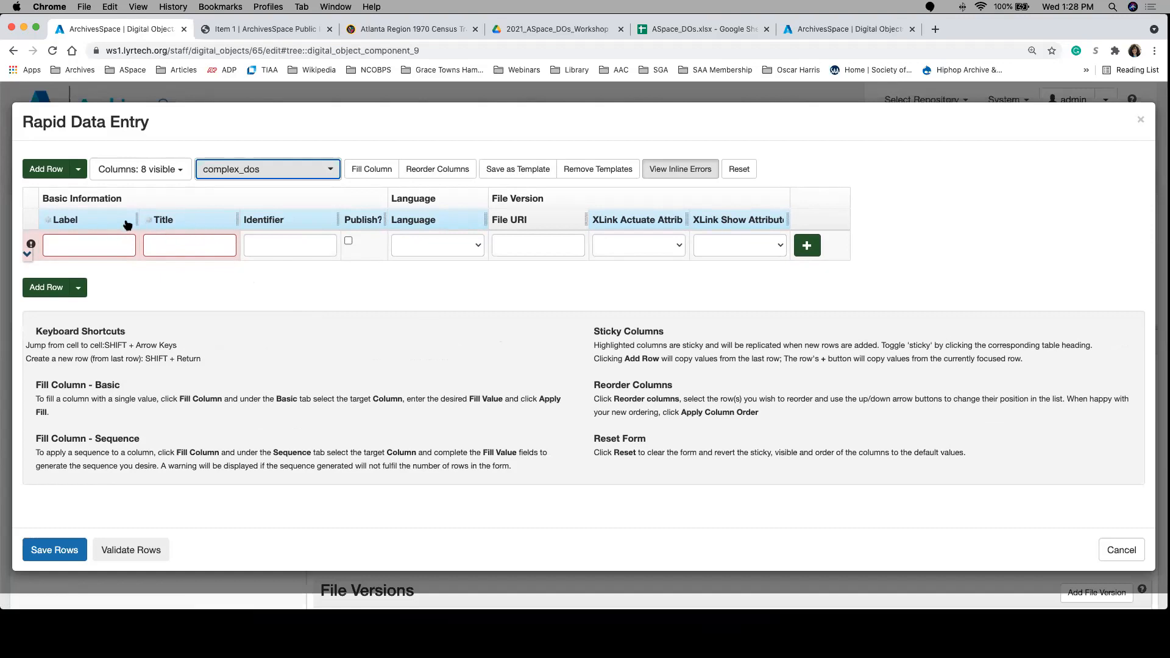
Step: Turn off the sticky setting for the Title, Label and Identifier columns, leaving Publish? sticky
click(161, 223)
click(111, 223)
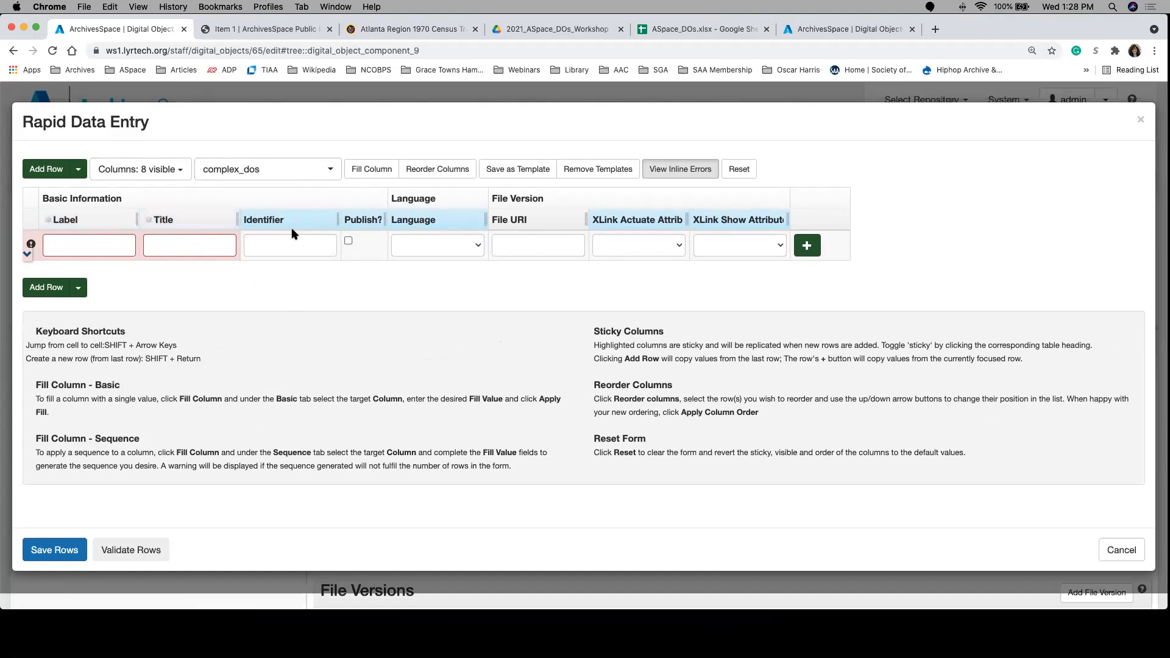
click(320, 223)
click(362, 221)
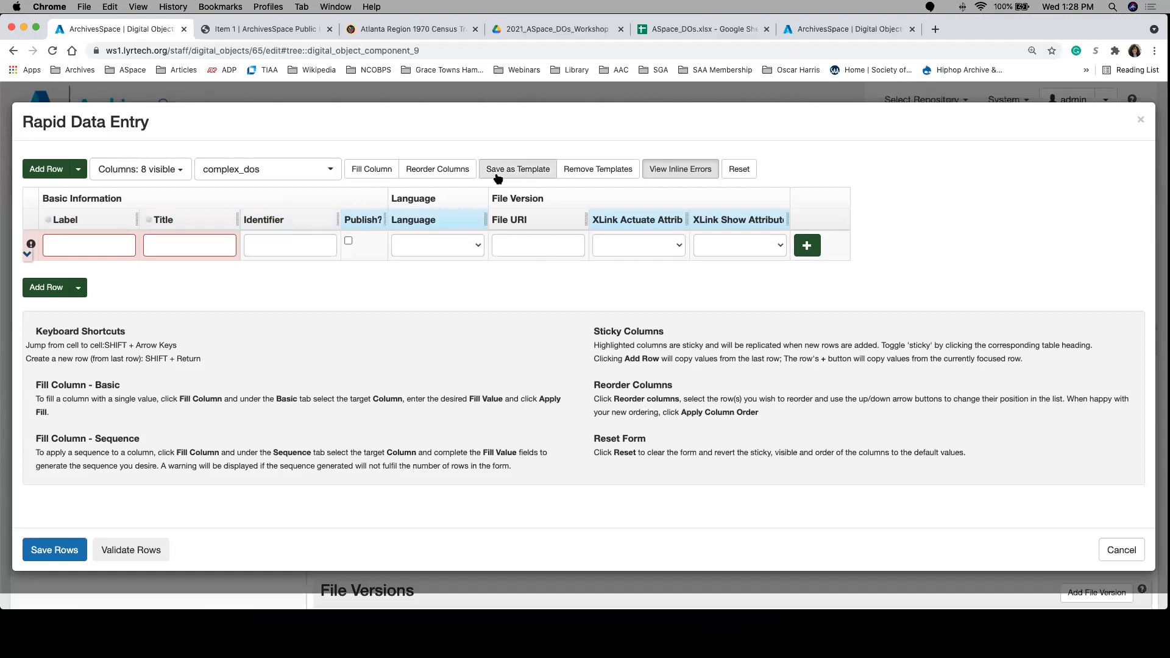
Step: Fill the first Rapid Data Entry row with label page 1, title Page 1 and identifier page_001
click(86, 241)
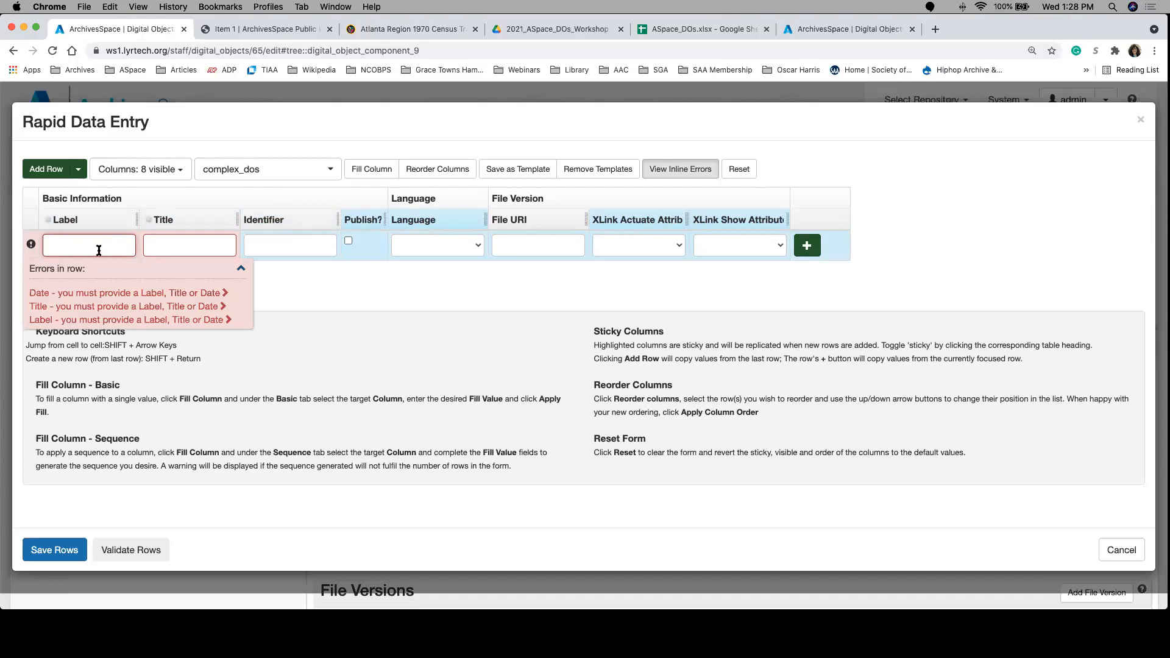
text(bio)
key(BackSpace)
key(BackSpace)
key(BackSpace)
text(page 1)
key(Tab)
text(Page 1)
key(Tab)
text(page_001)
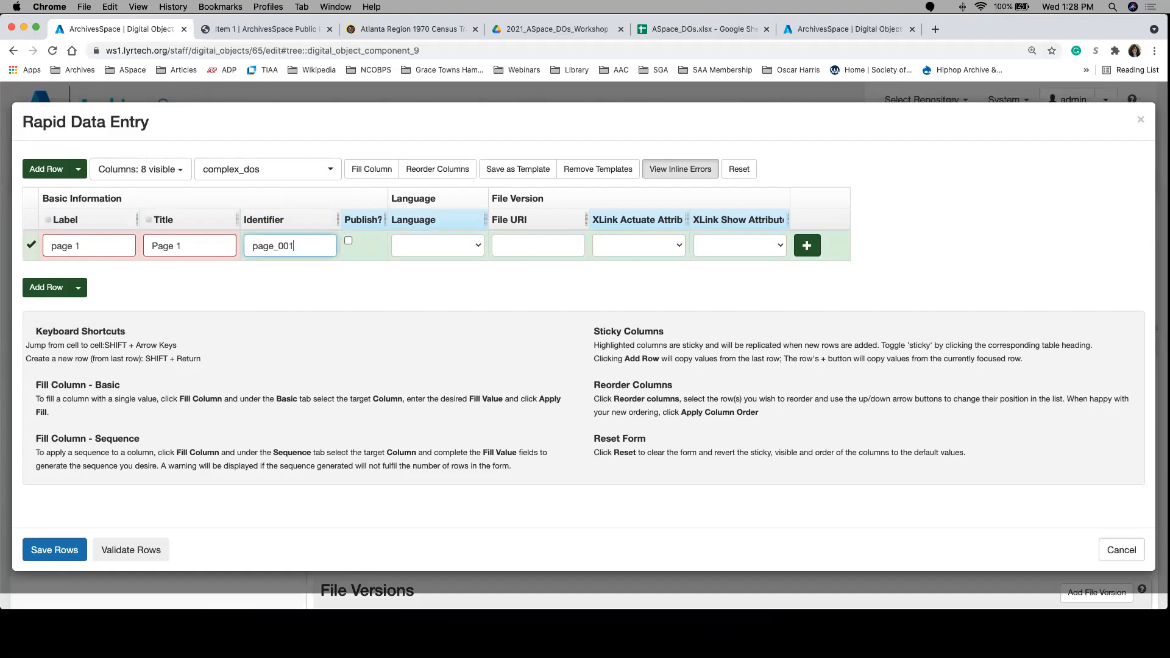
Step: Validate the rows after adding a second one, and fill it with label page 2, title Page 2 and identifier page_002
click(46, 287)
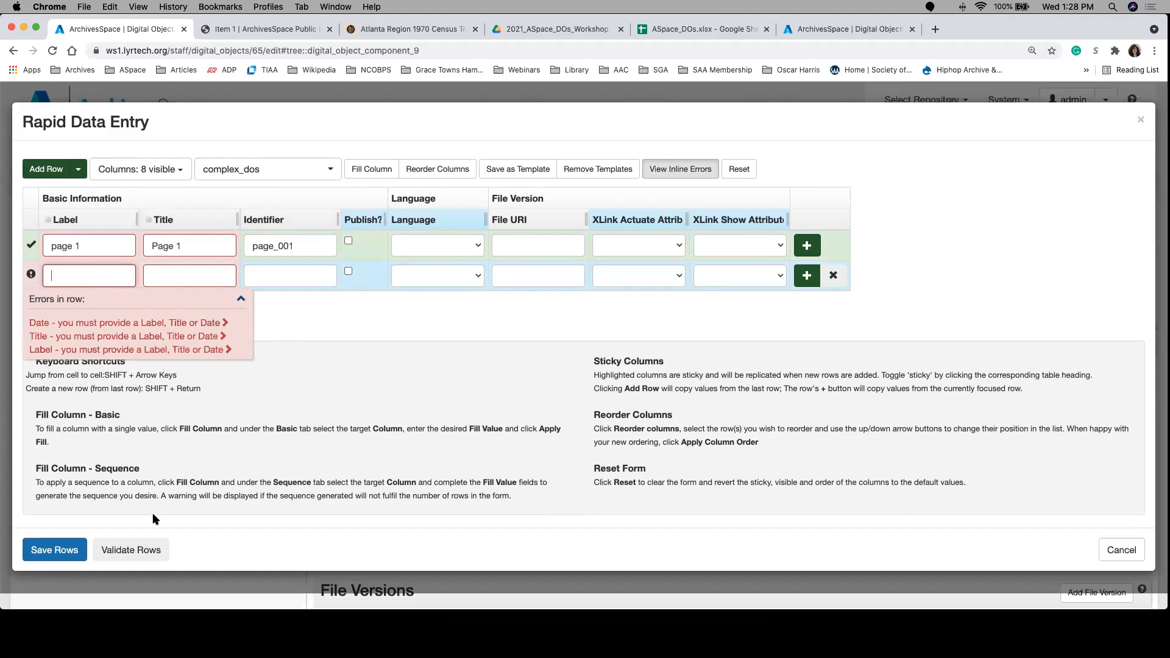
click(128, 549)
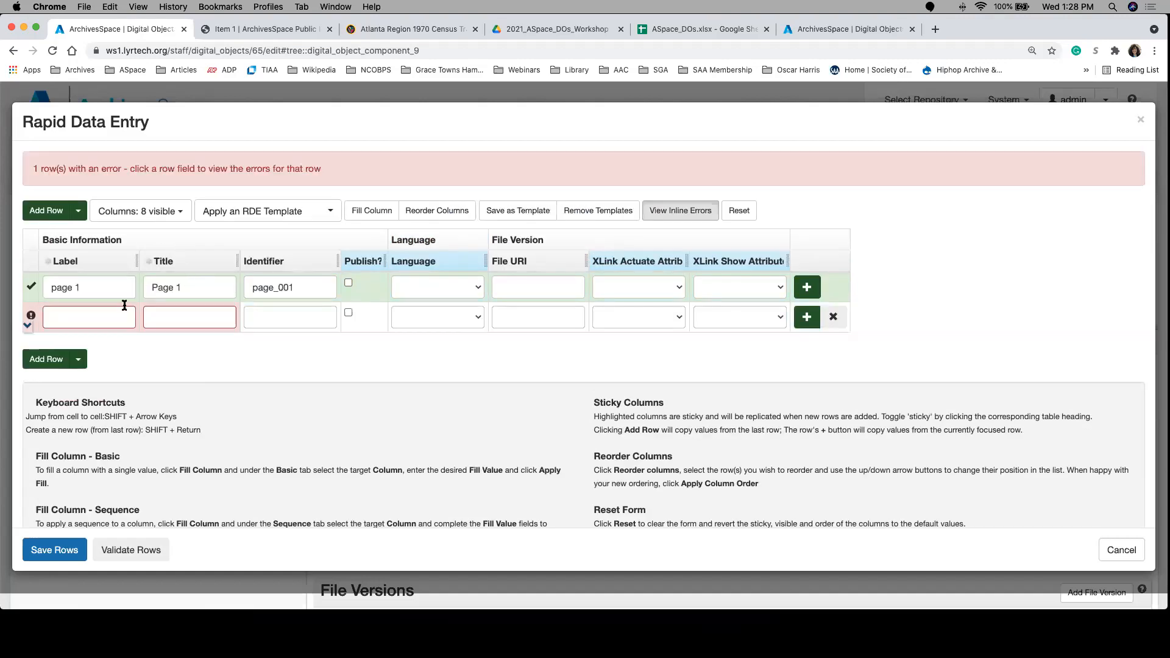
click(86, 319)
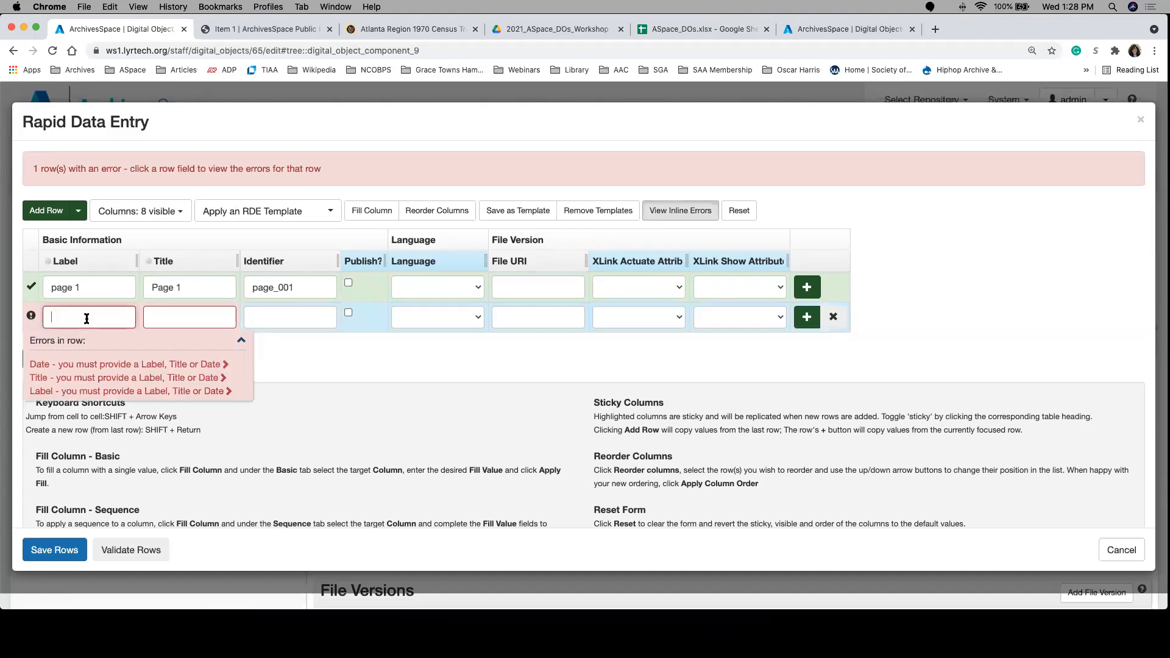
text(page 2)
key(Tab)
text(Page 2)
key(Tab)
text(page_002)
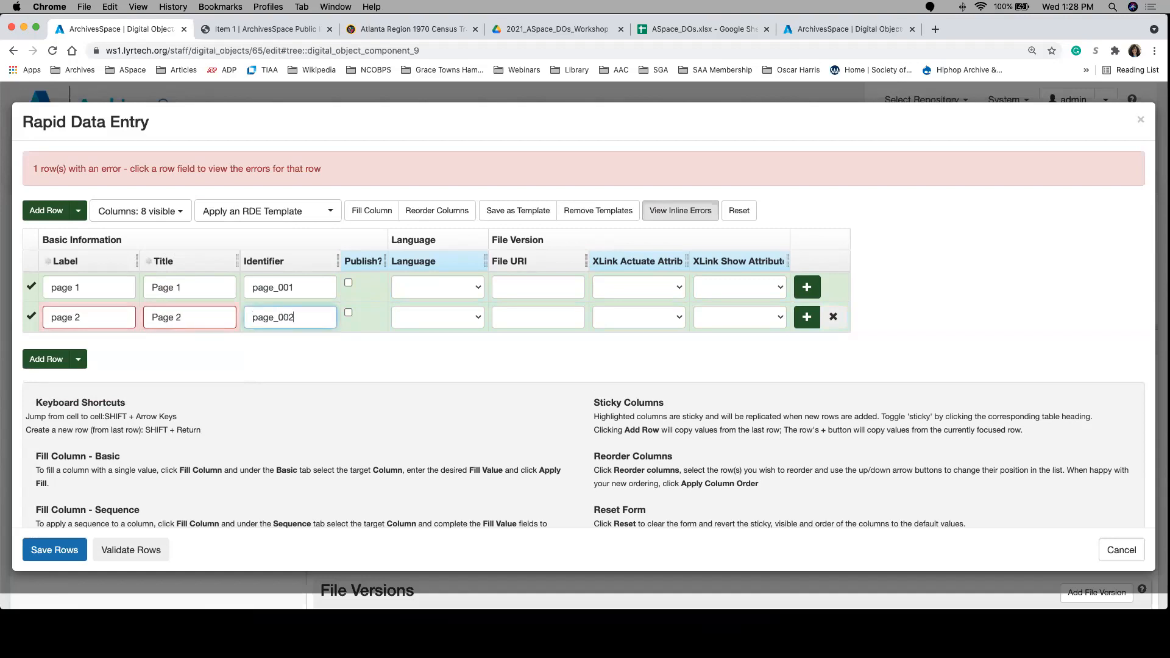
click(78, 360)
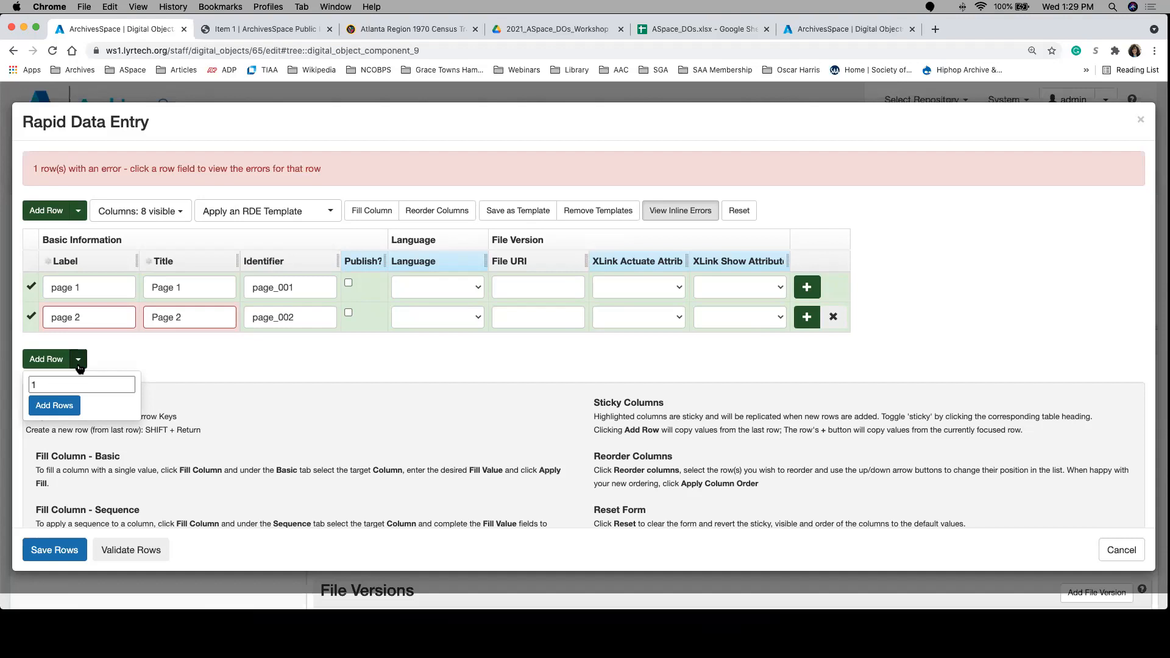
click(54, 383)
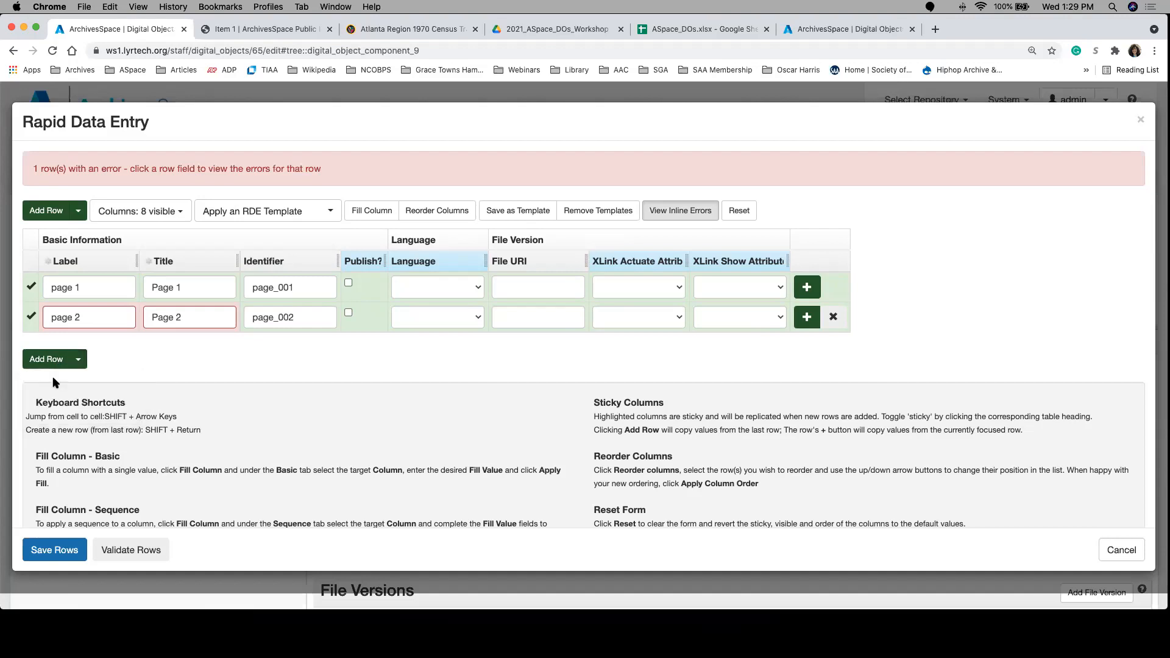
click(77, 361)
click(49, 386)
click(78, 360)
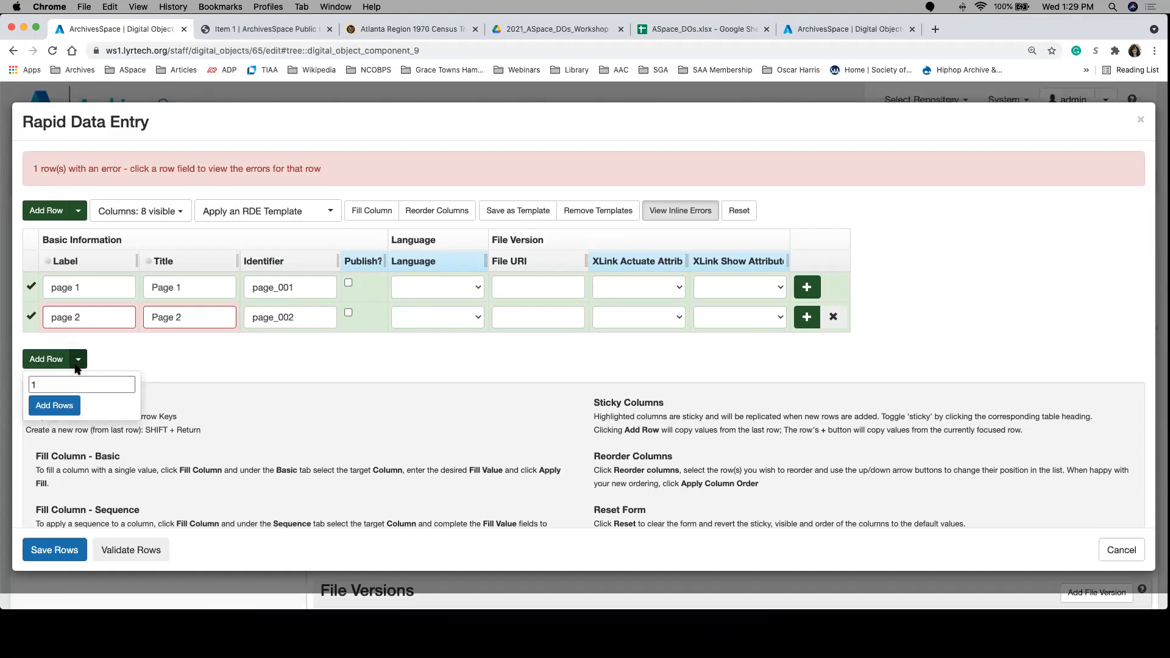
click(127, 381)
click(77, 361)
click(61, 406)
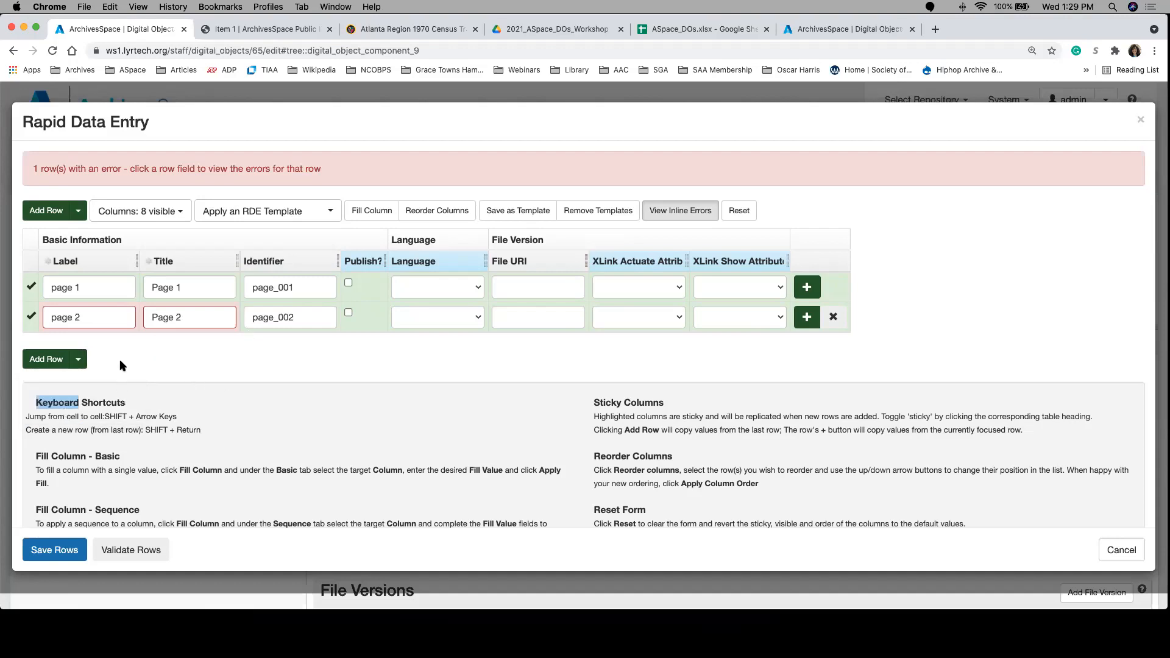
Step: Add a third row with inline errors hidden and fill it with label page 3, title Page 3 and identifier page_003
click(46, 359)
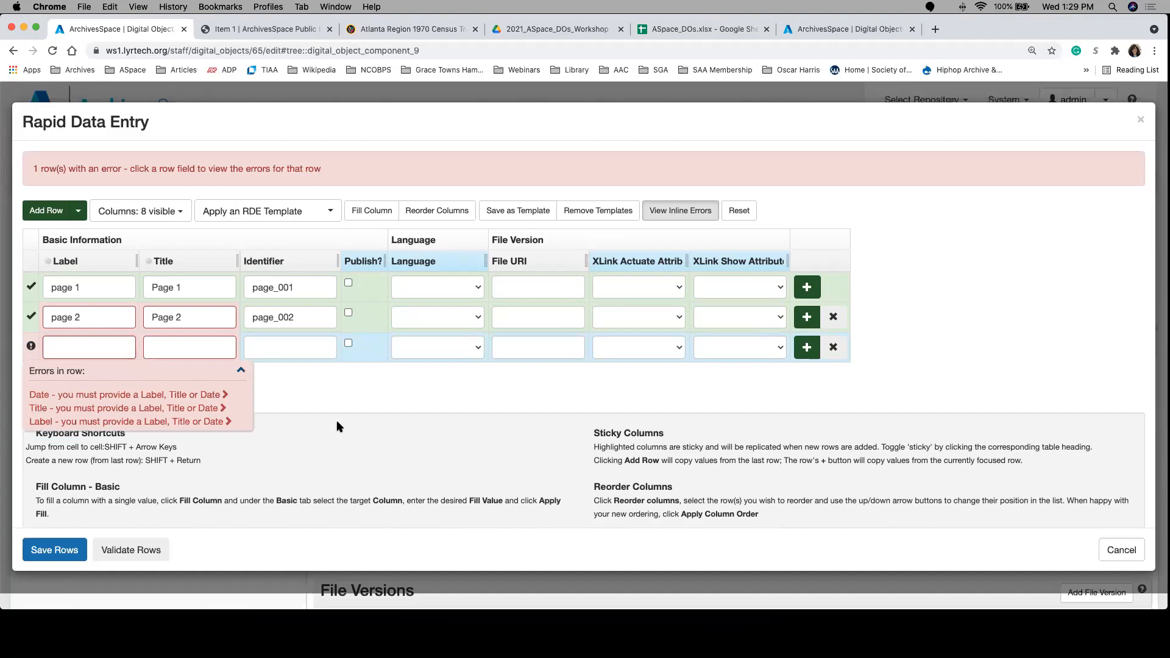
click(241, 370)
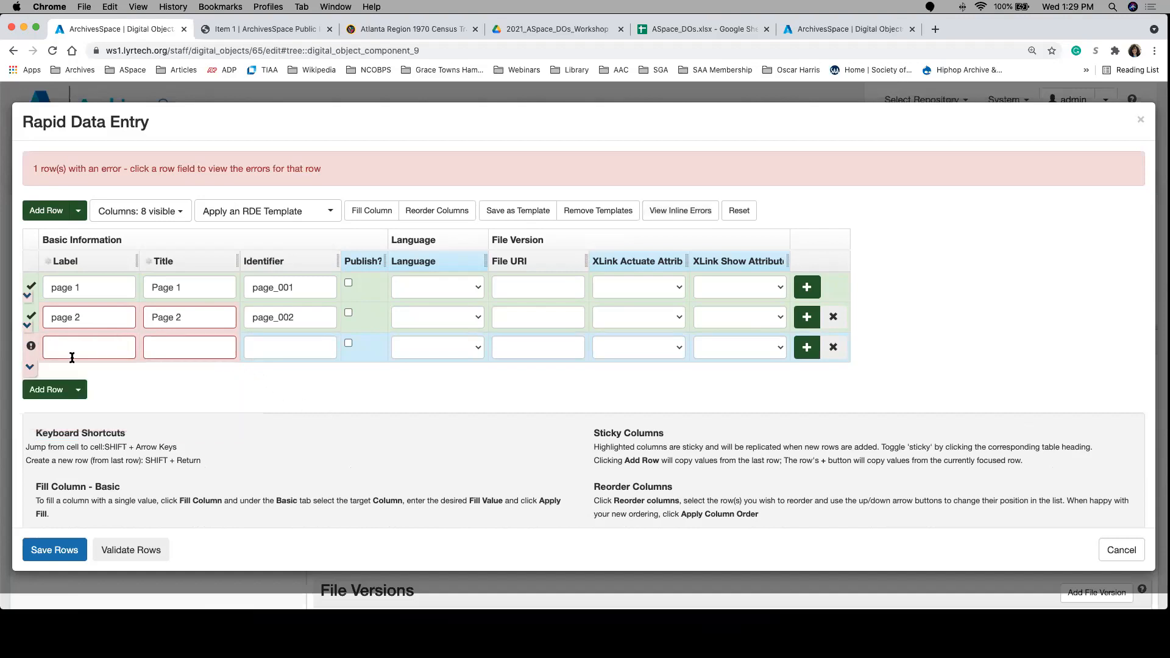
click(78, 389)
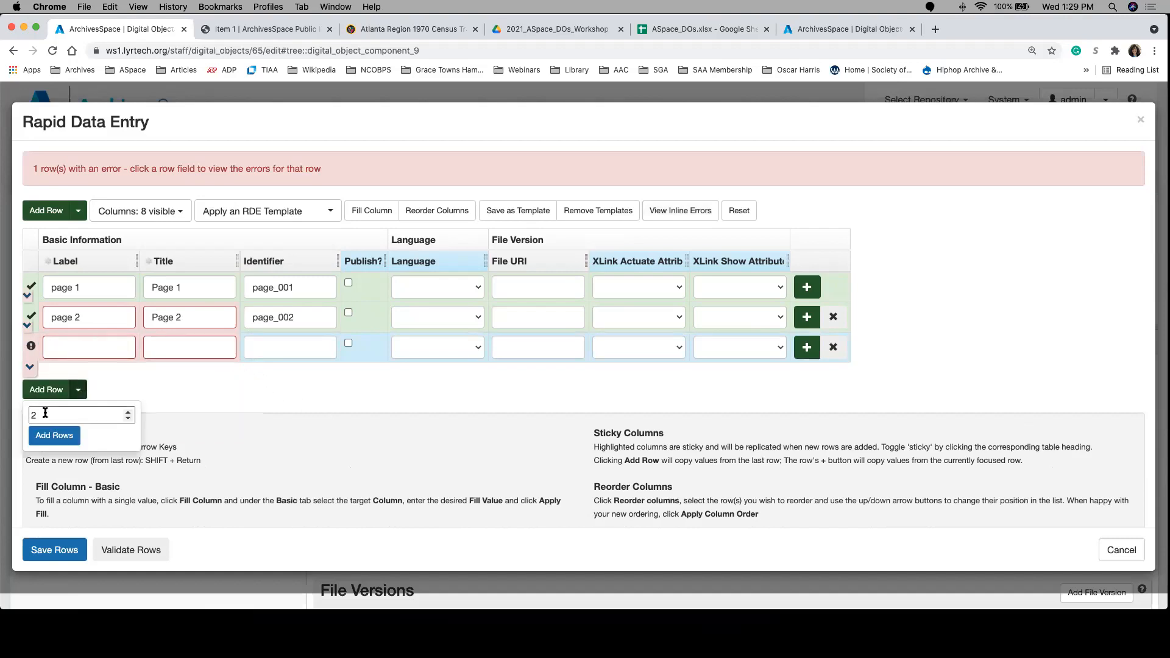
click(86, 348)
text(page 3)
key(Tab)
text(Page 3)
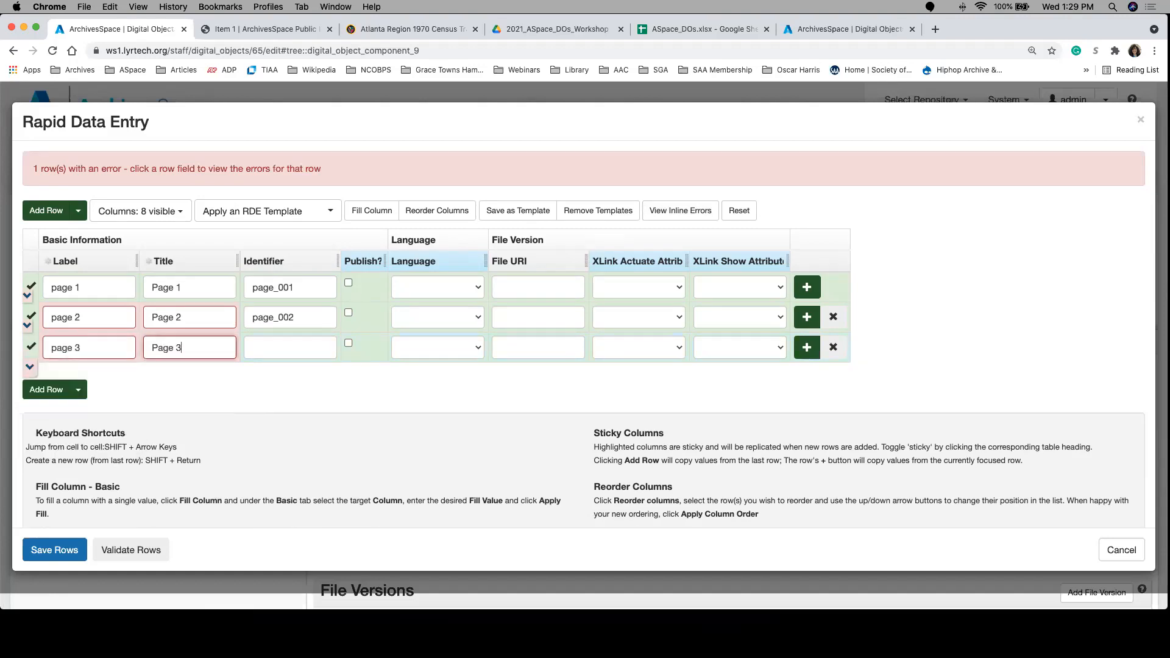
key(Tab)
text(page_003)
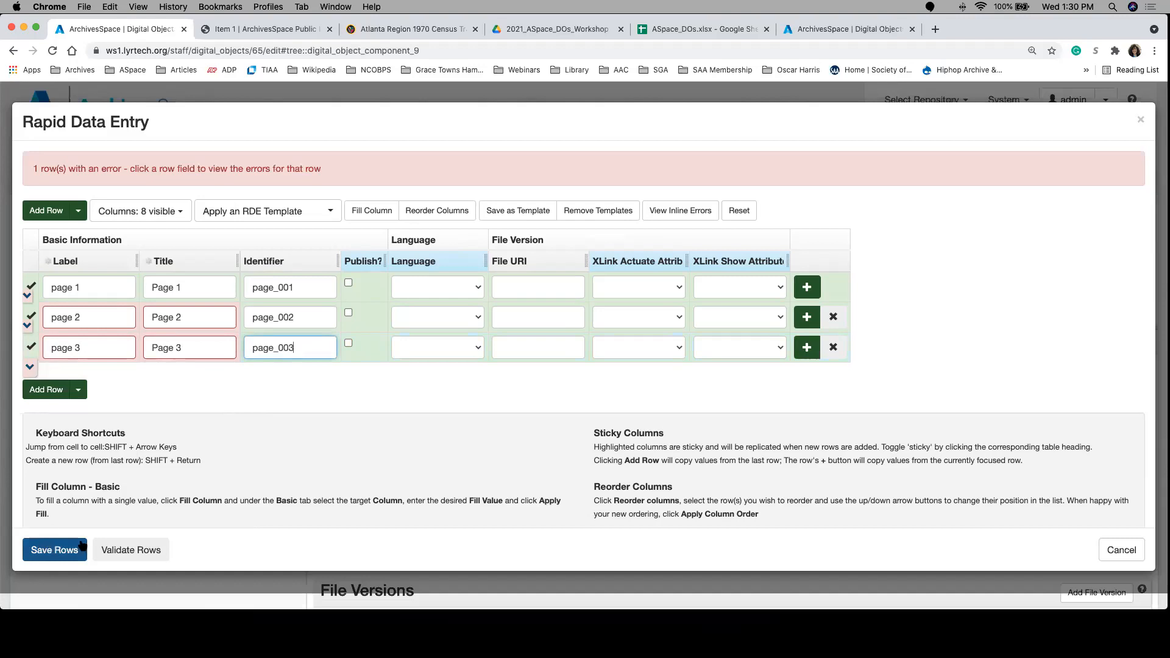
Step: Validate the three page rows and save them as child components of Item 1
click(152, 549)
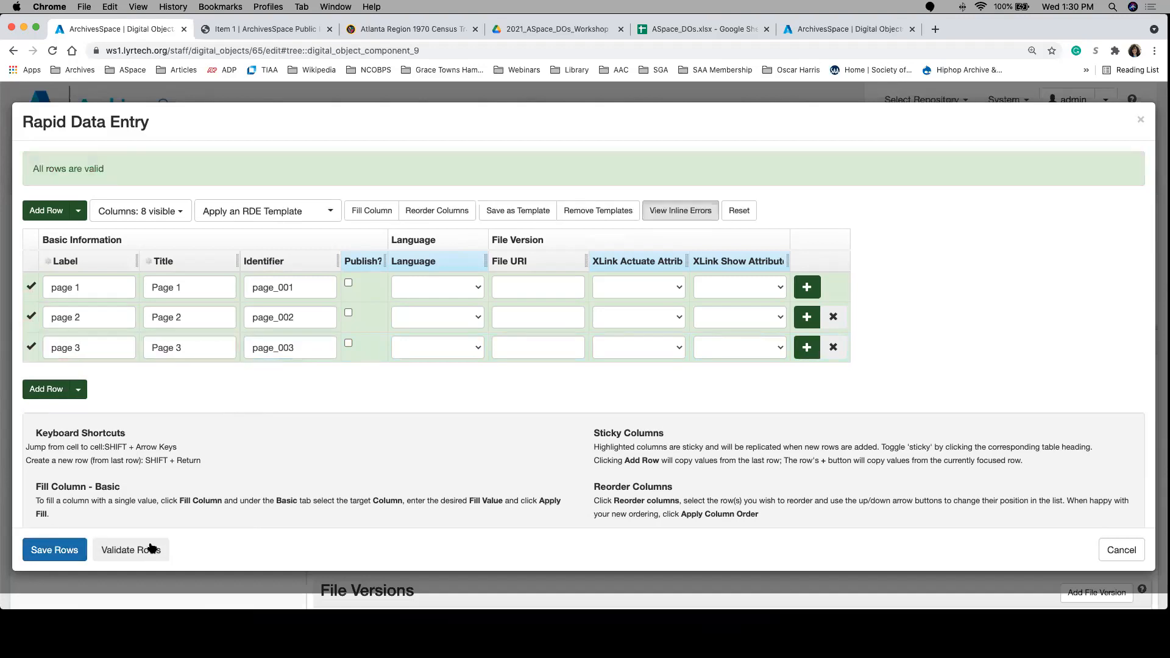
click(43, 552)
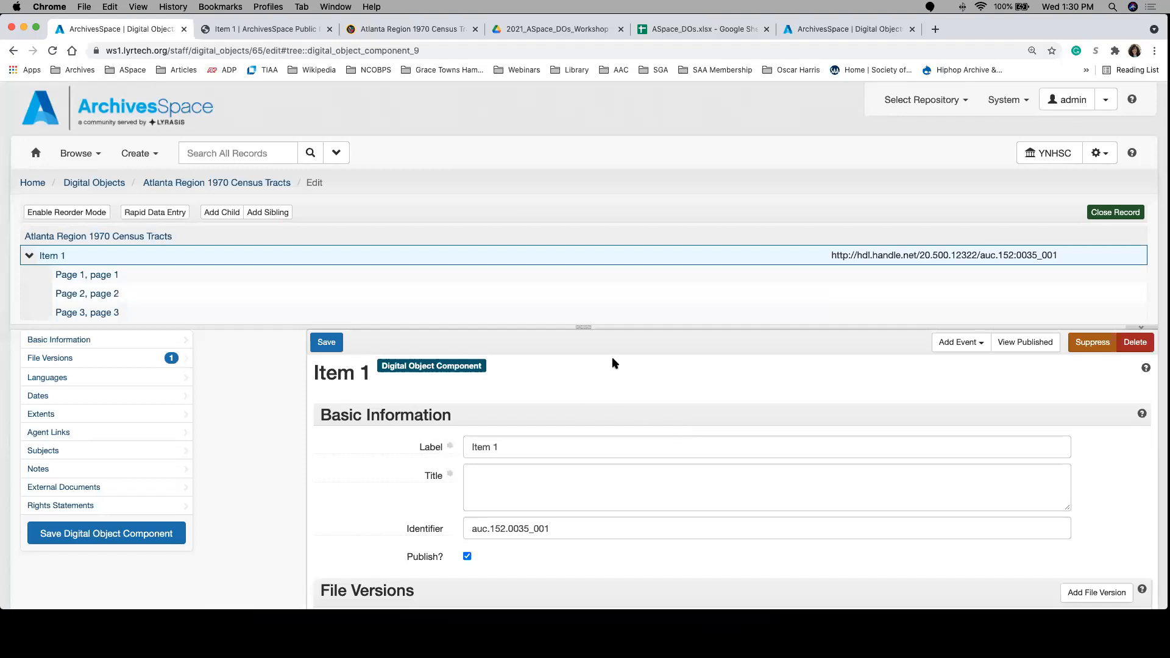
drag(583, 327, 582, 360)
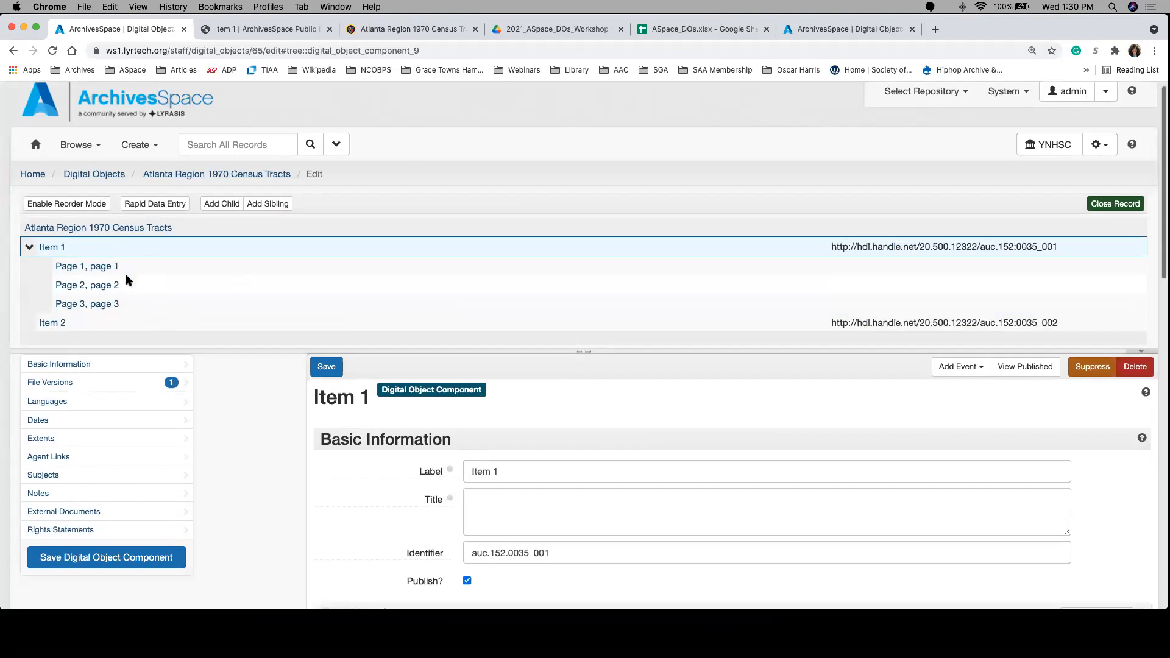
scroll(125, 277, down, 2)
scroll(125, 280, up, 1)
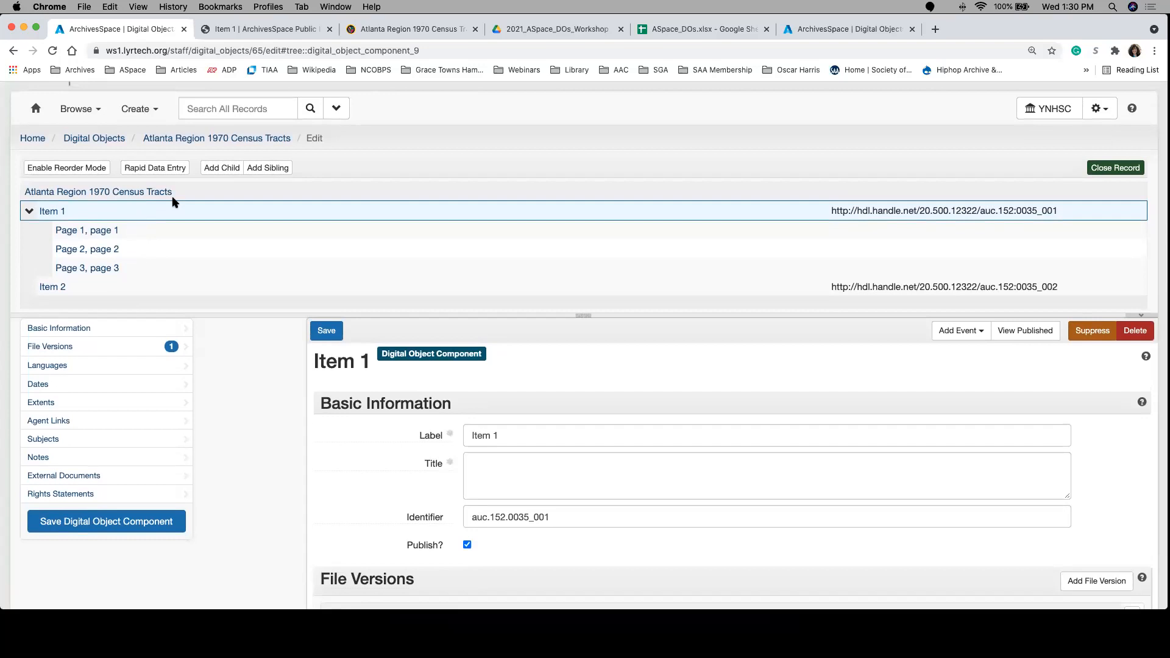
Step: Publish the Atlanta Region 1970 Census Tracts digital object together with all its subrecords and components
click(107, 192)
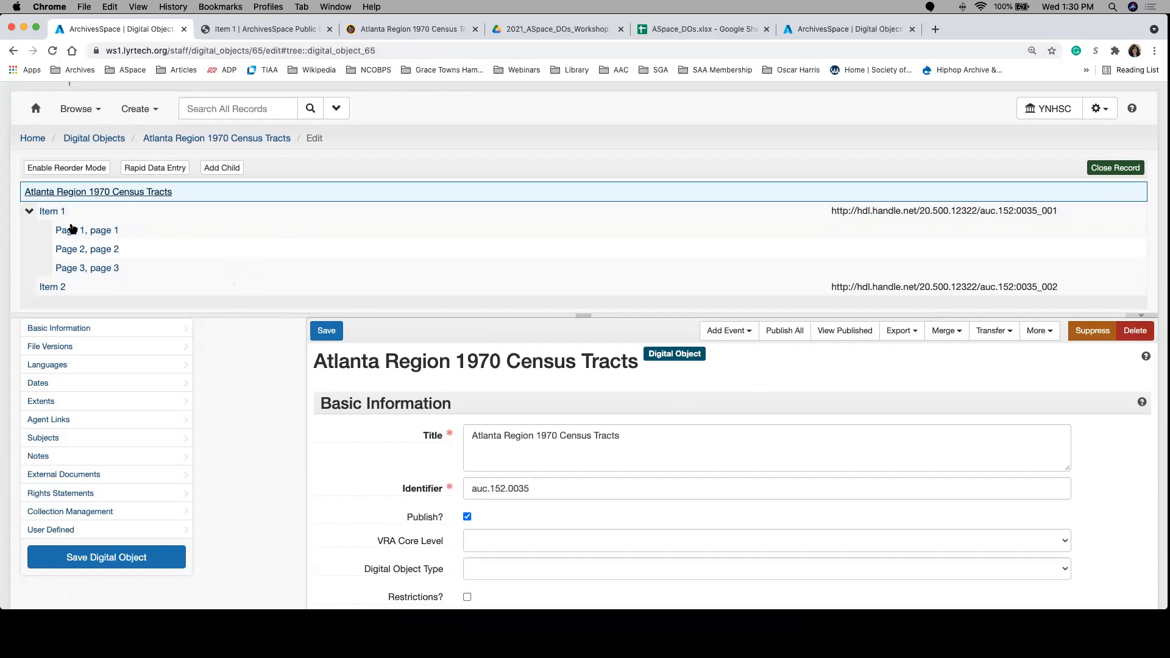
click(65, 231)
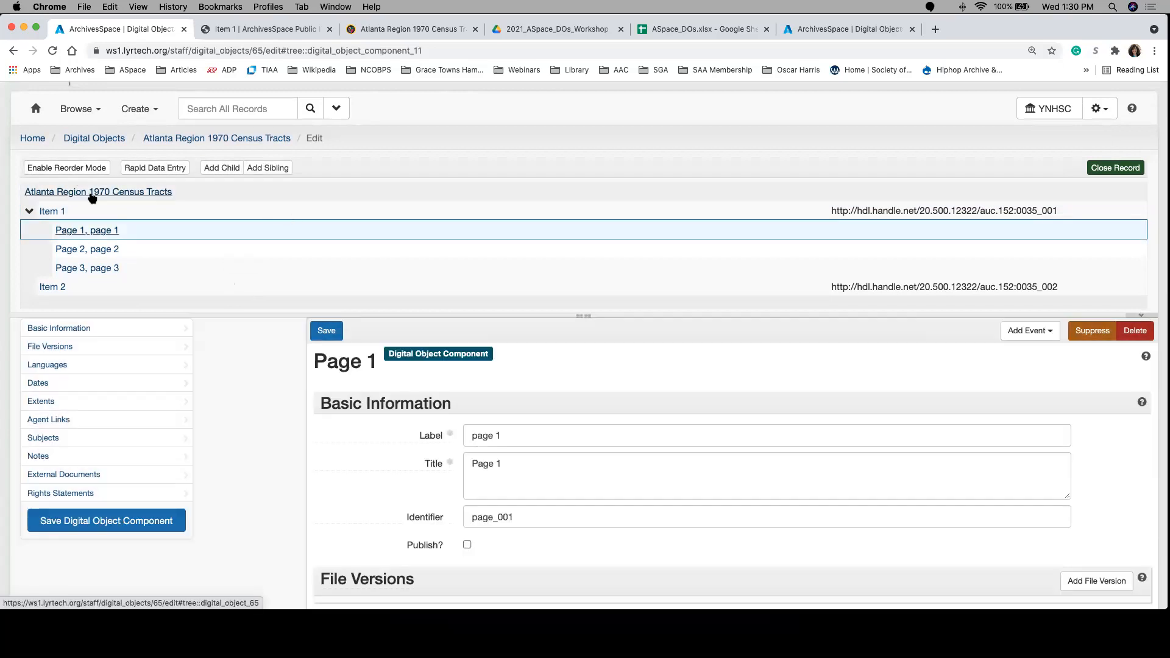
click(91, 192)
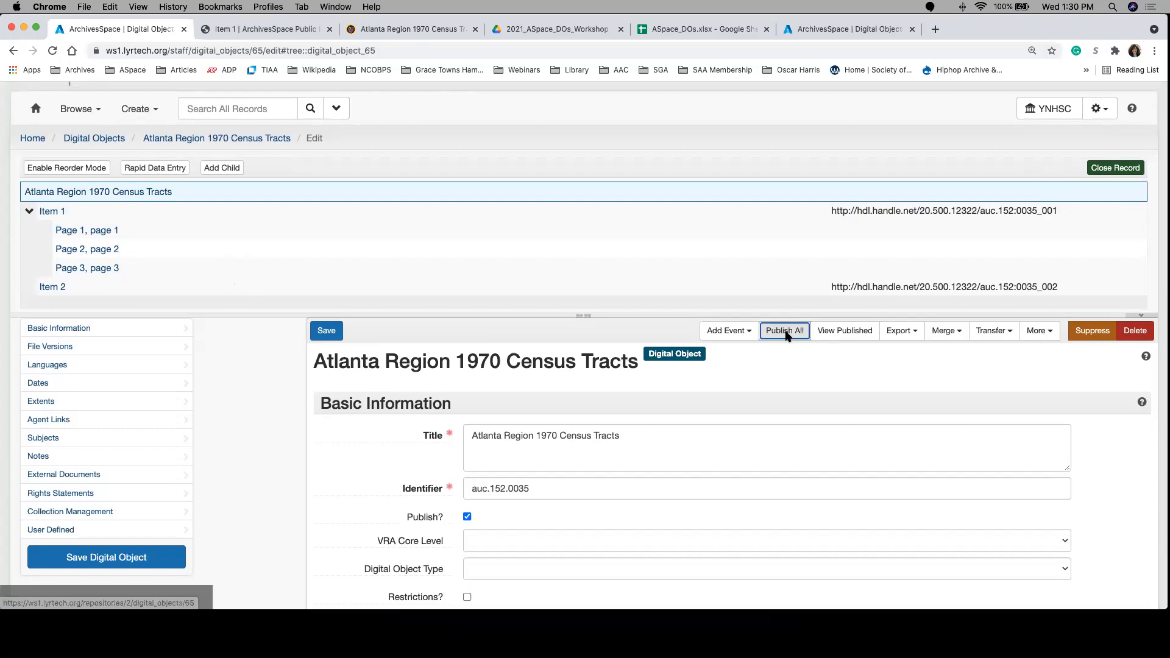
click(783, 330)
click(436, 221)
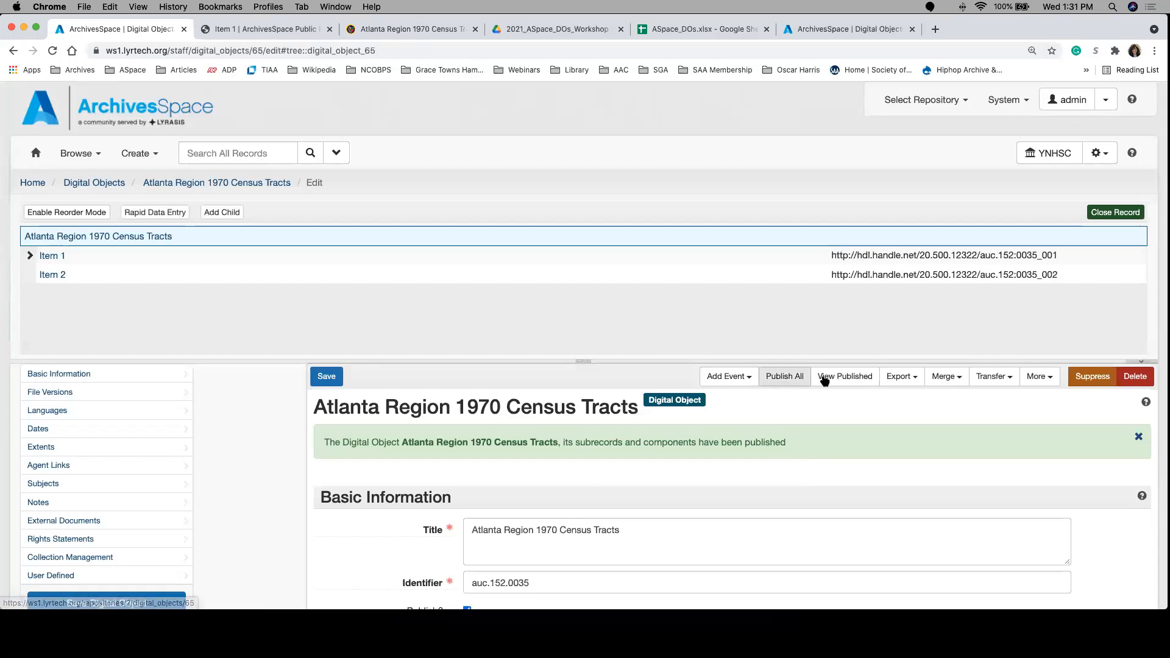
Step: View the published digital object in the public interface and expand Item 1 to examine its page components
click(843, 377)
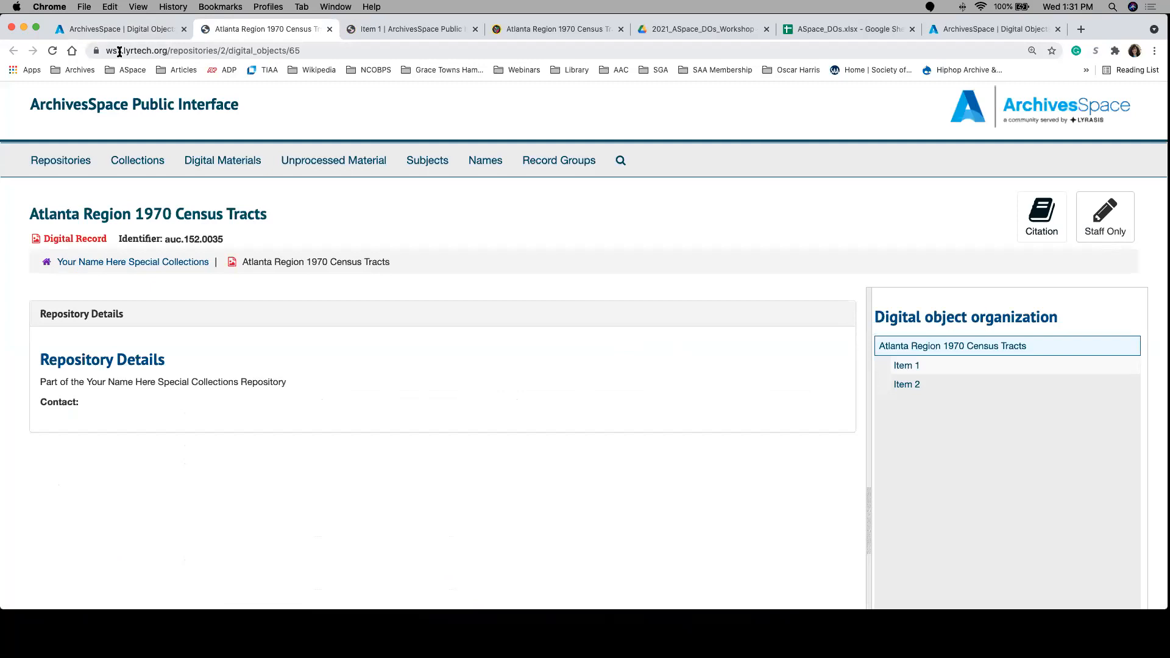
click(50, 52)
click(884, 365)
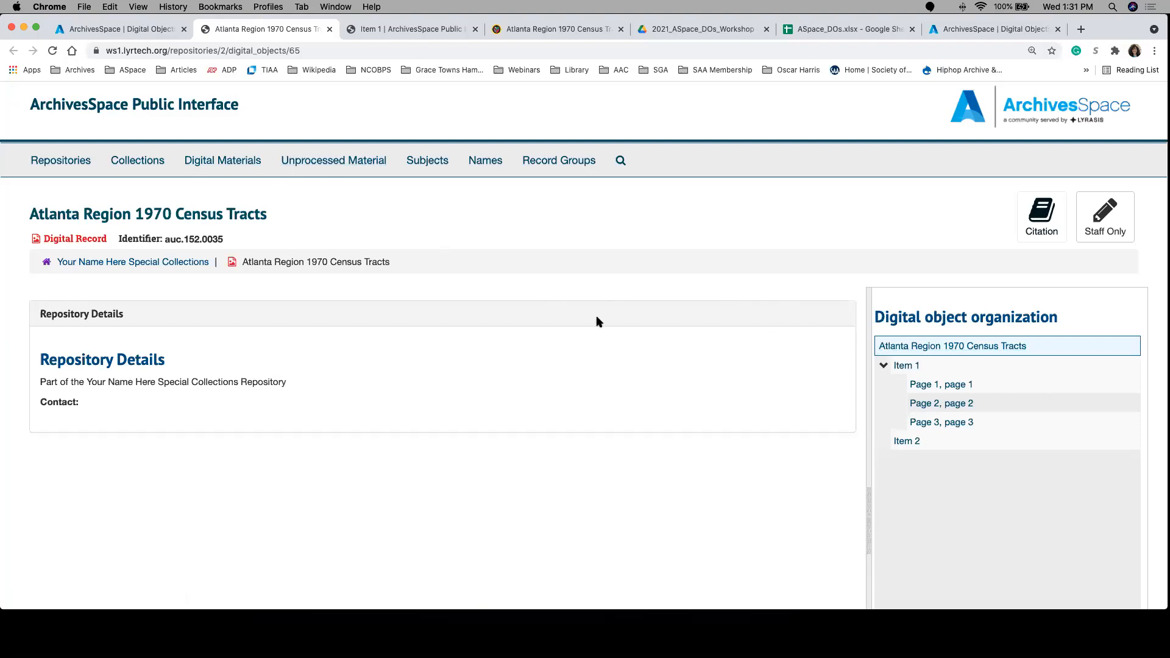
Step: Return to the staff edit page, enable reorder mode and move Item 1 with its pages after Item 2
click(104, 32)
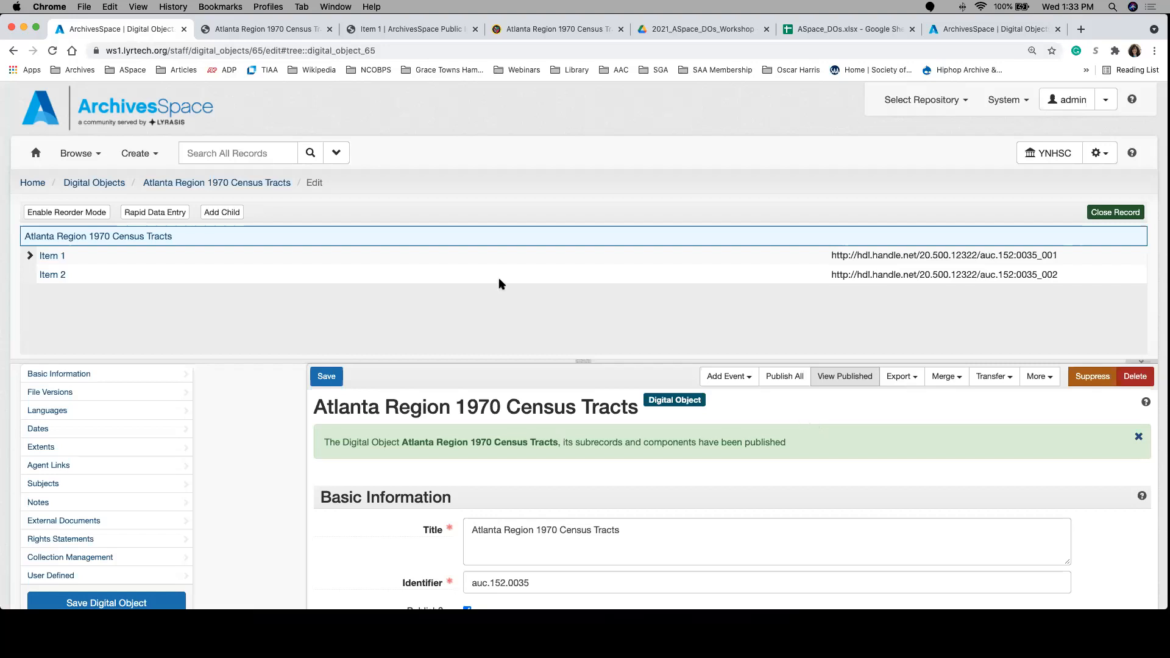
click(26, 261)
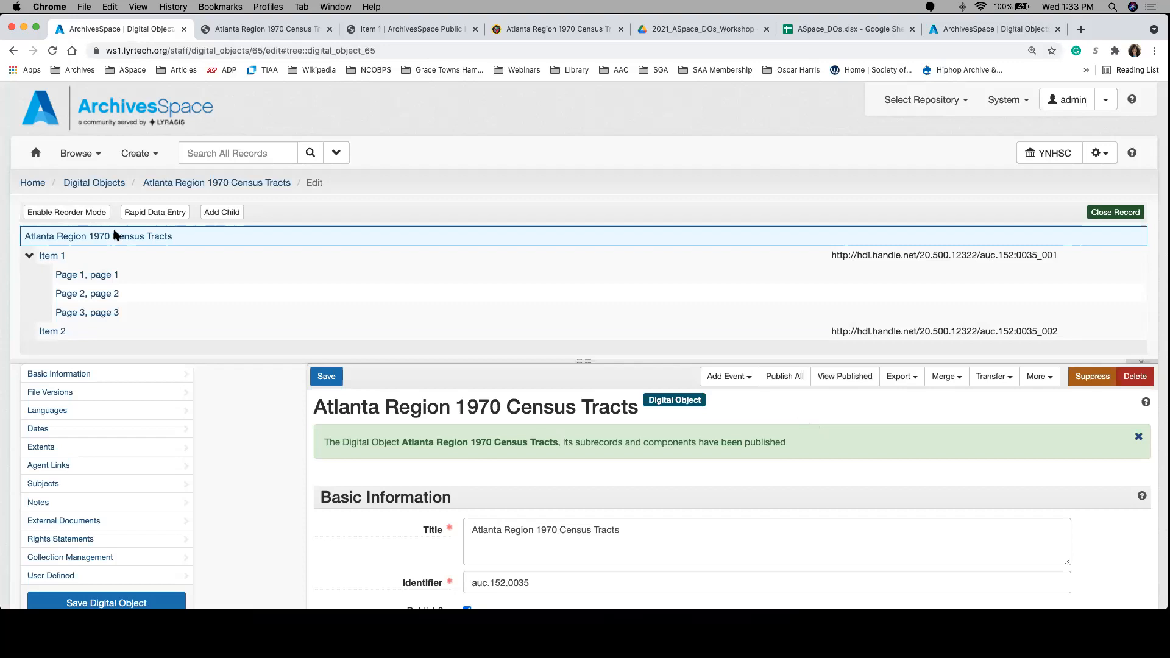
click(78, 213)
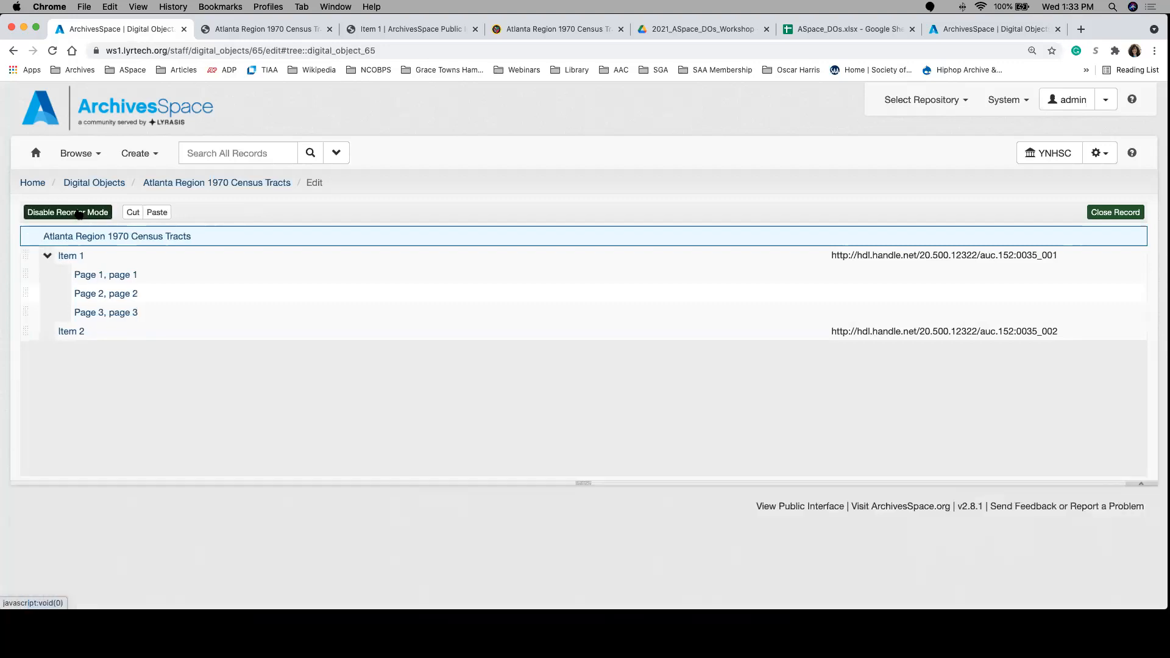
click(29, 256)
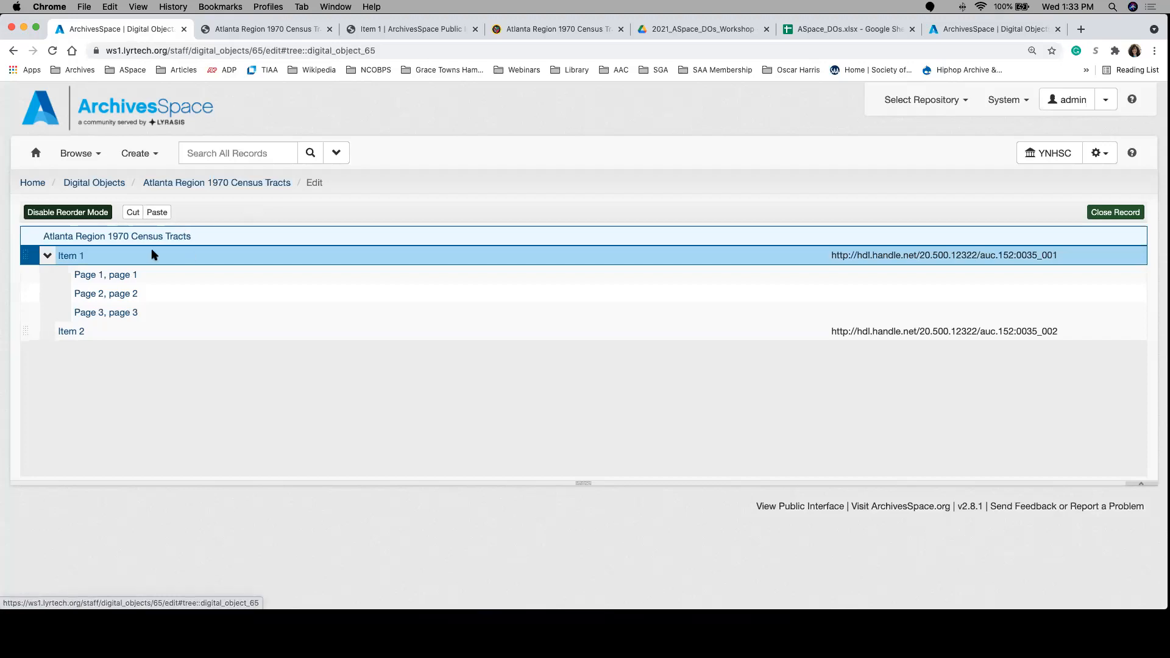
drag(28, 261, 29, 296)
drag(37, 256, 36, 334)
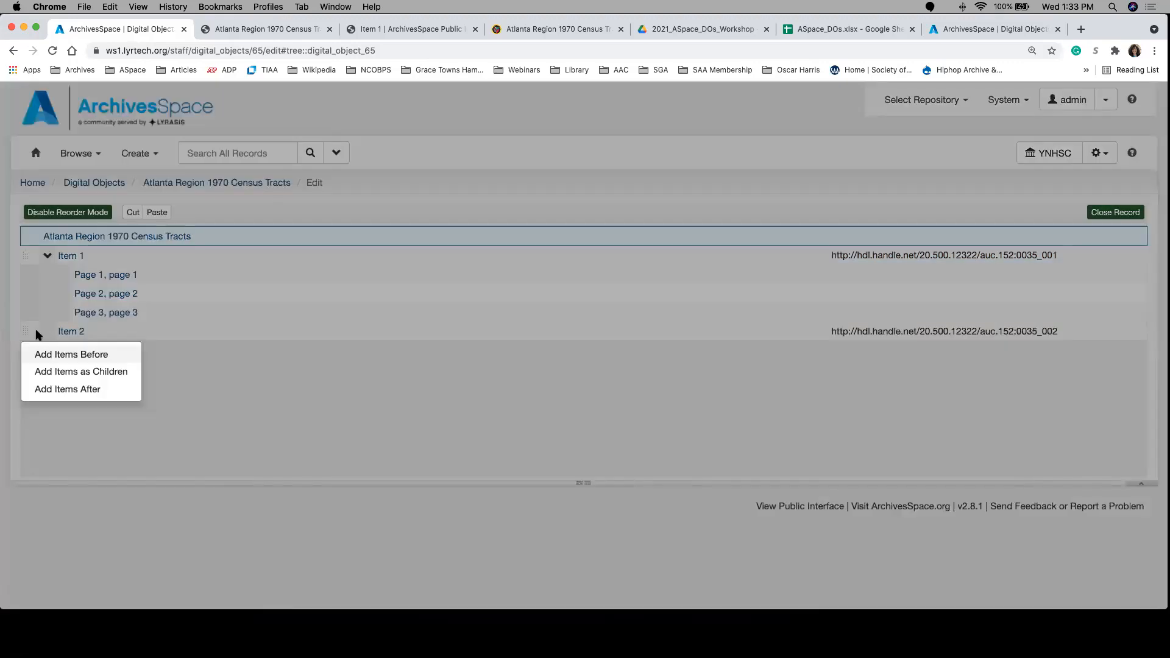
click(64, 389)
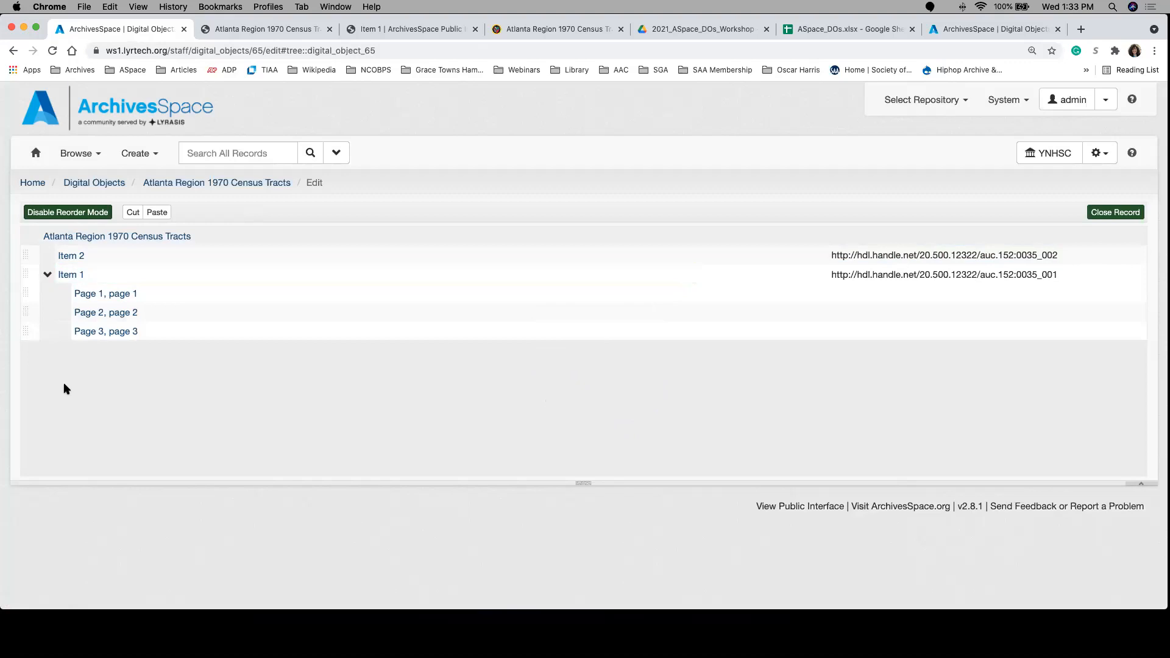
Step: Move Page 1 out of Item 1 and place it before Item 2 at the same level
click(31, 295)
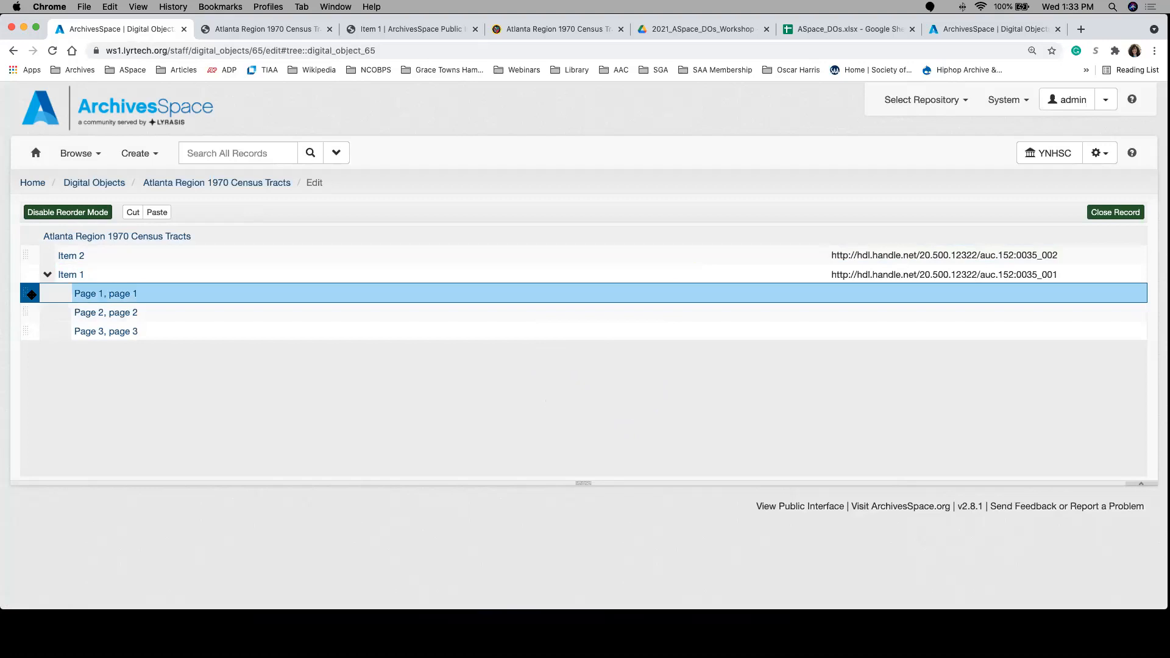
drag(30, 294, 36, 251)
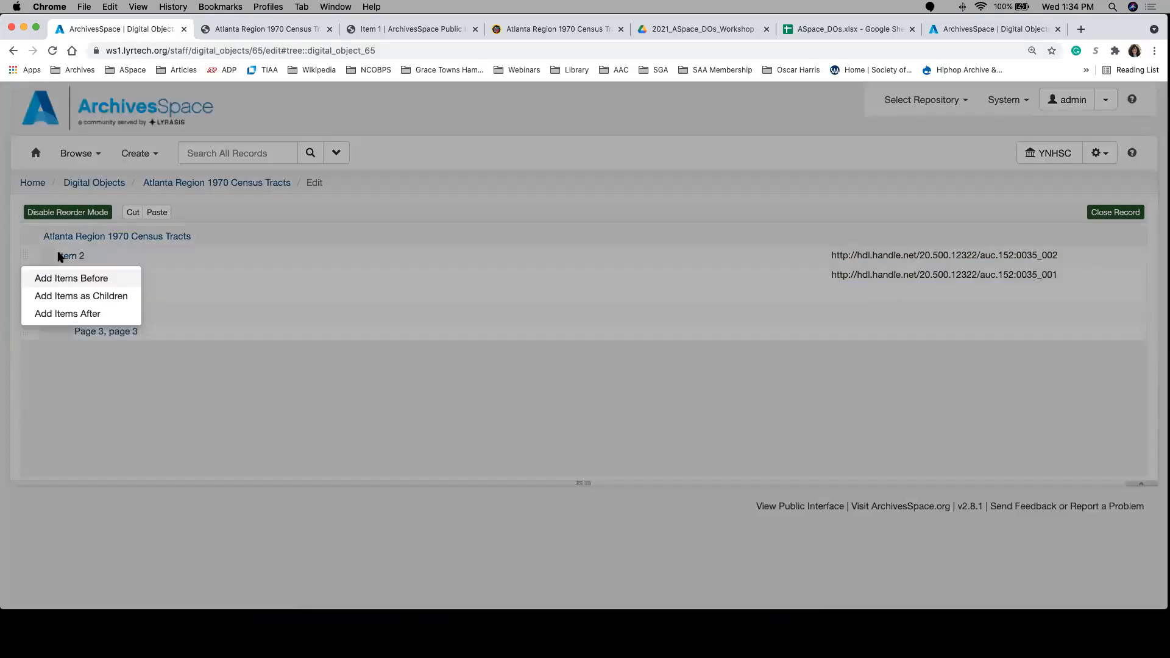
click(90, 280)
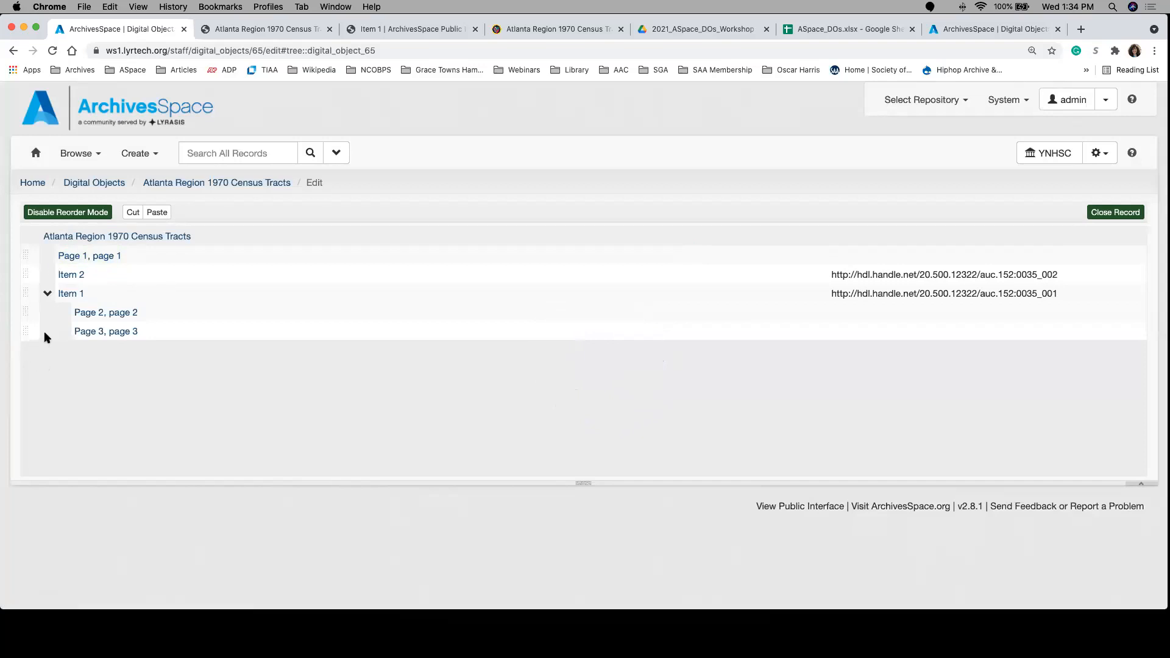
Step: Move Page 2 out of Item 1 and add it as a child of Item 2
drag(28, 312, 67, 284)
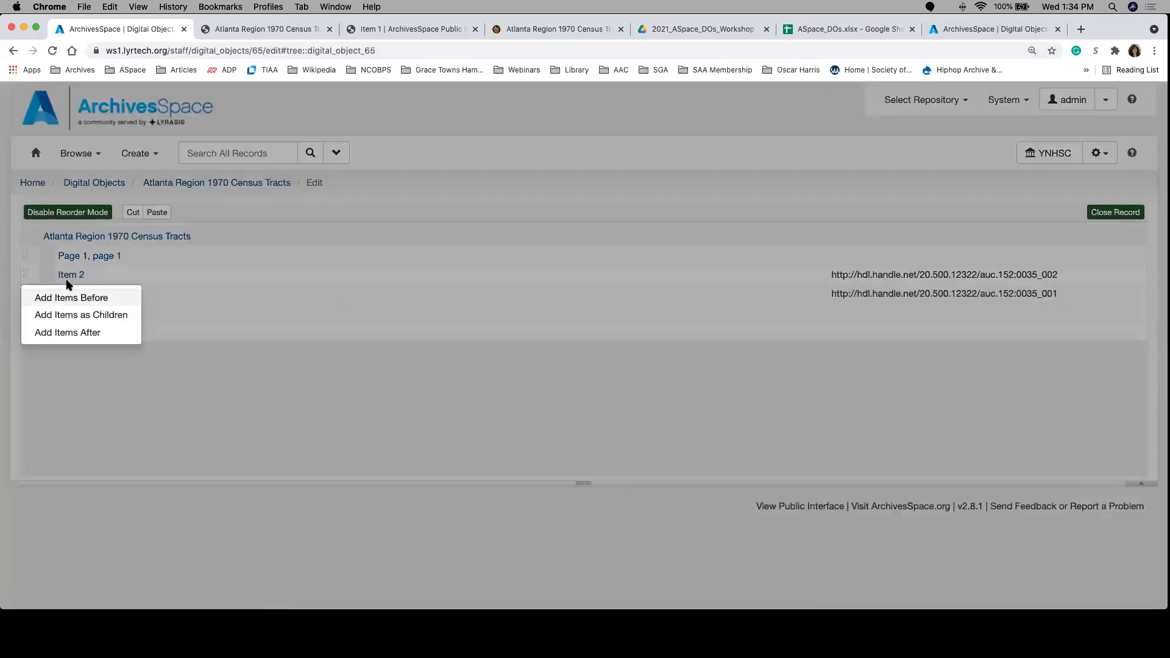
click(86, 314)
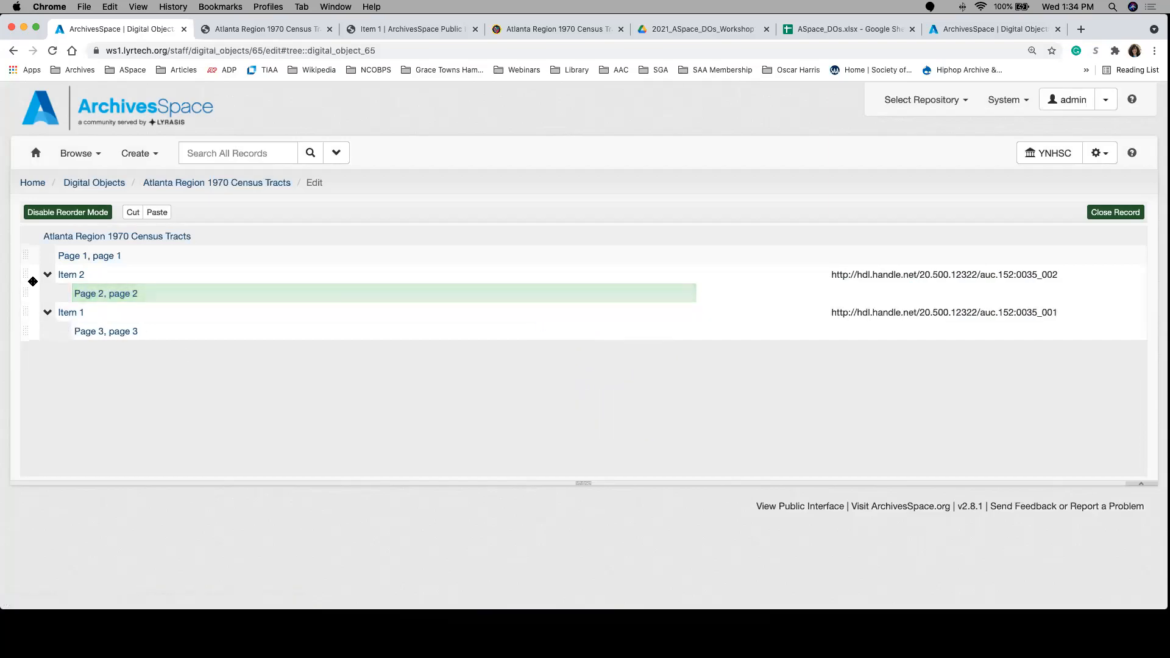
click(29, 256)
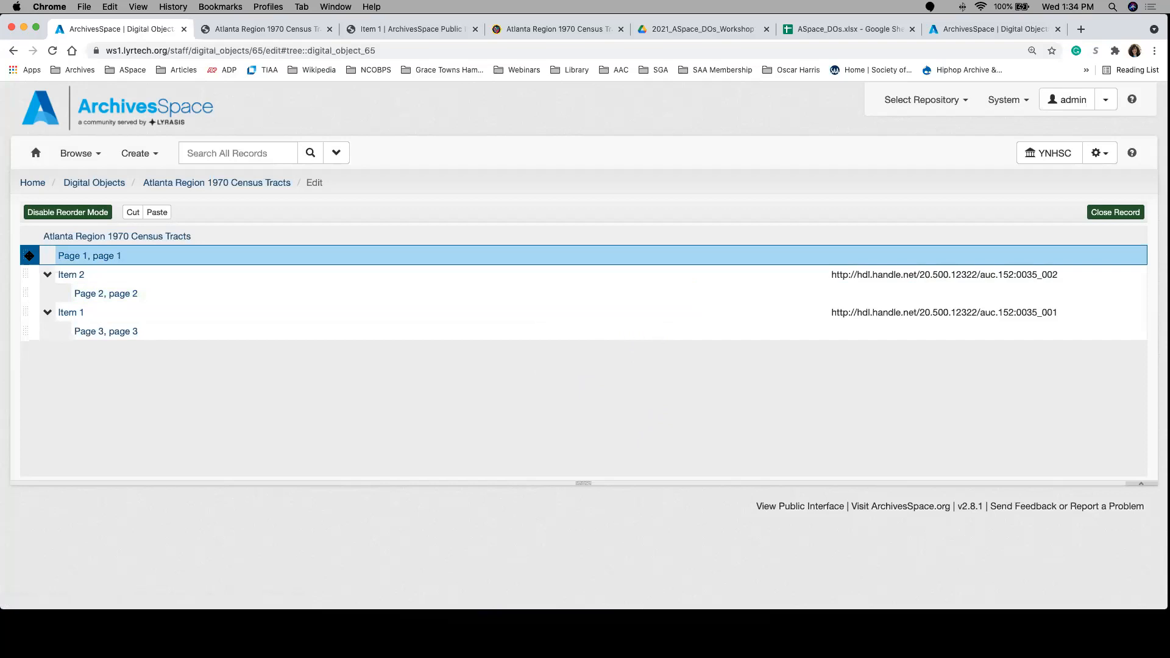
ctrl+click(28, 274)
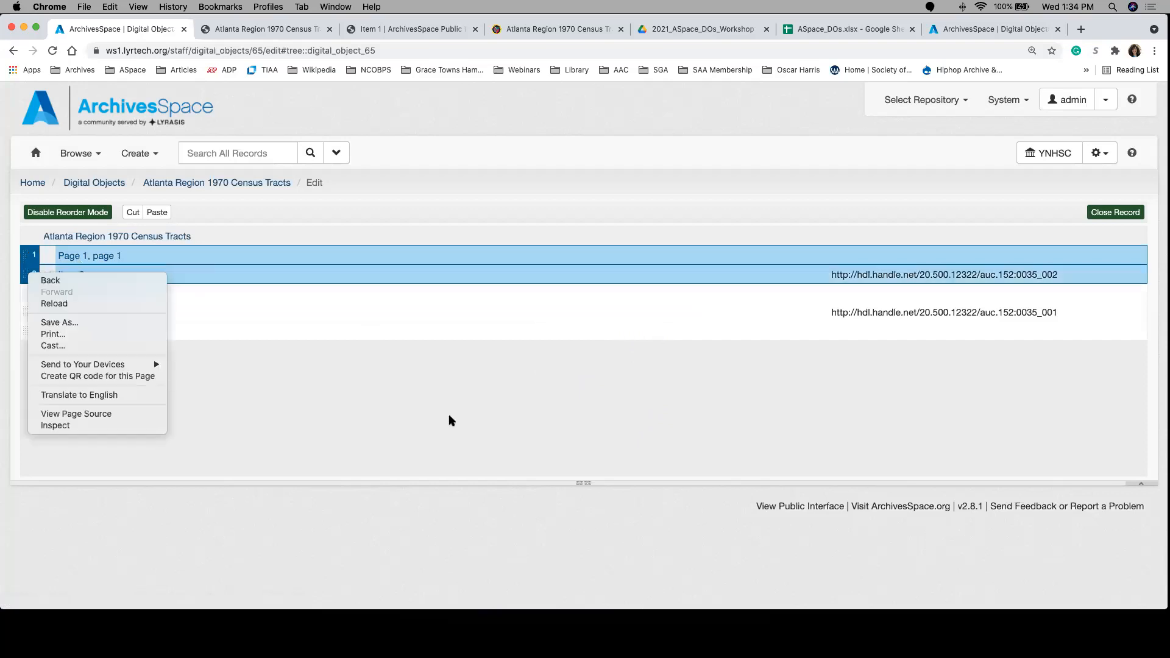
click(290, 382)
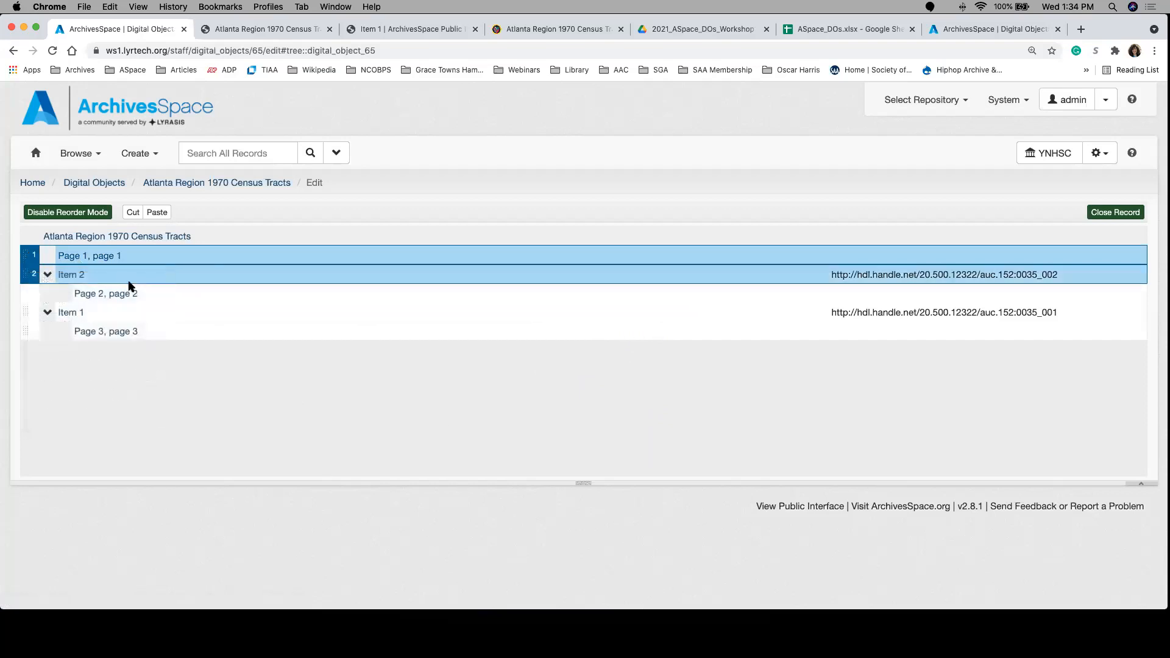
click(32, 254)
click(32, 256)
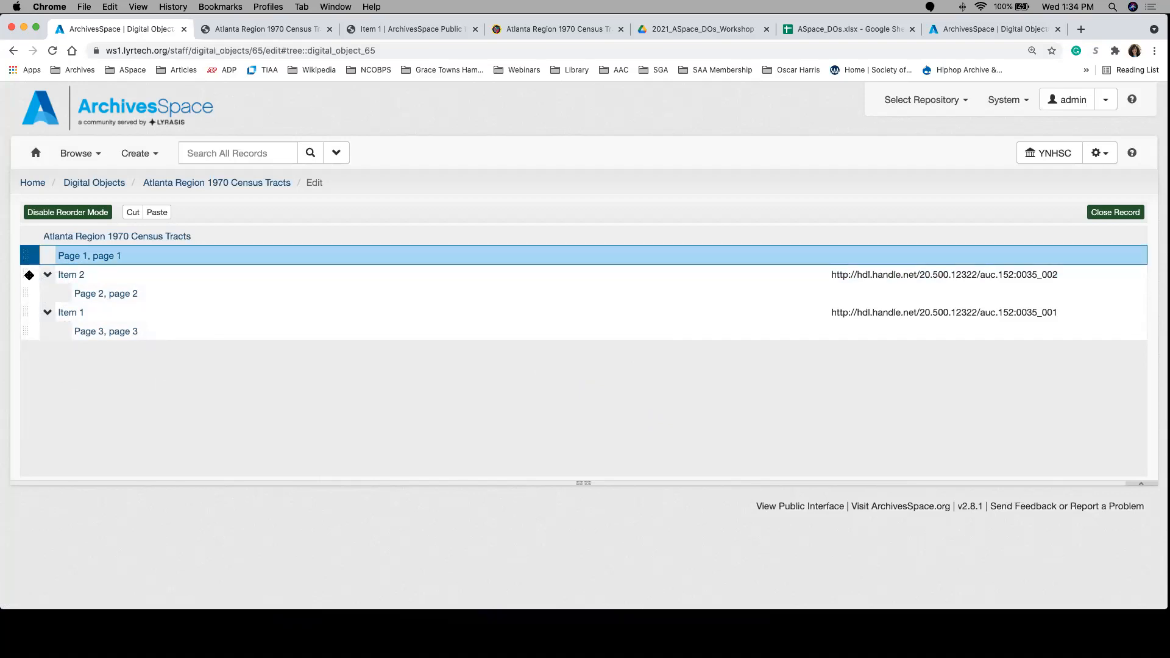
click(29, 275)
click(28, 256)
click(28, 281)
click(26, 257)
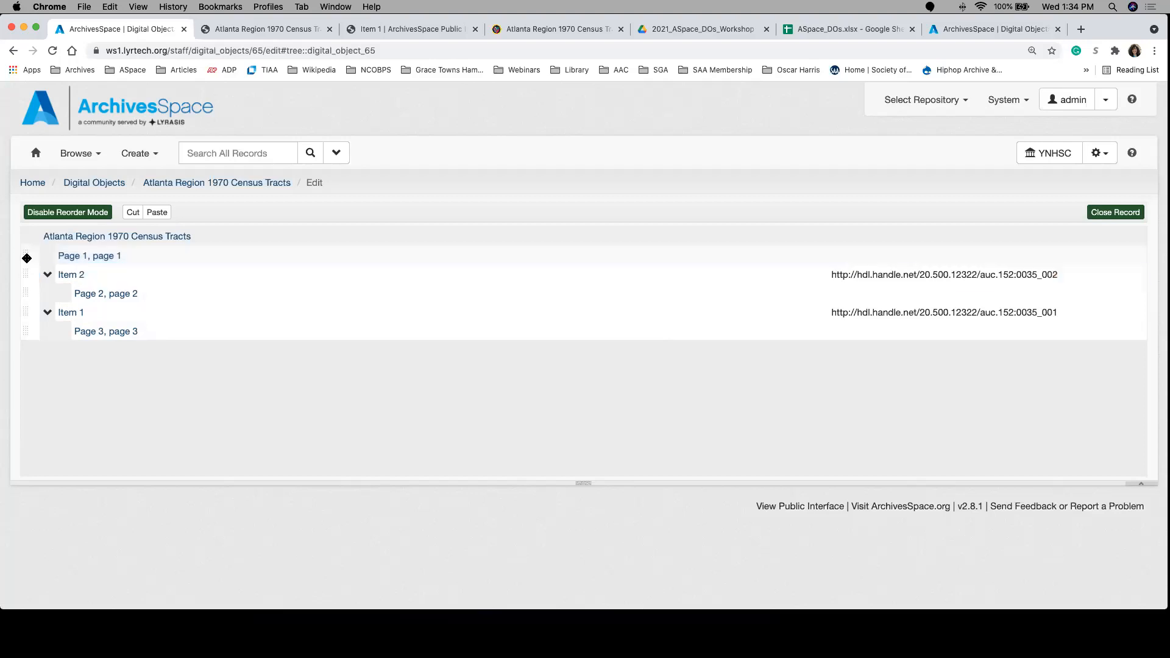
Step: Select Page 1 and Item 2 together and move both after Item 1
click(26, 257)
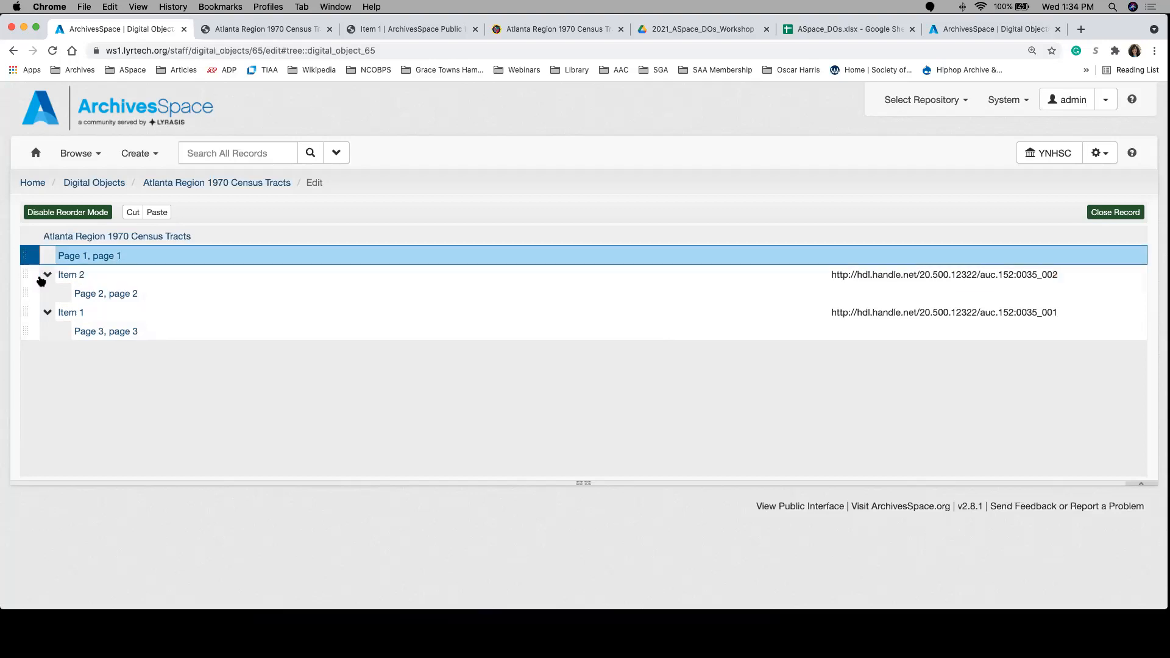
ctrl+click(35, 275)
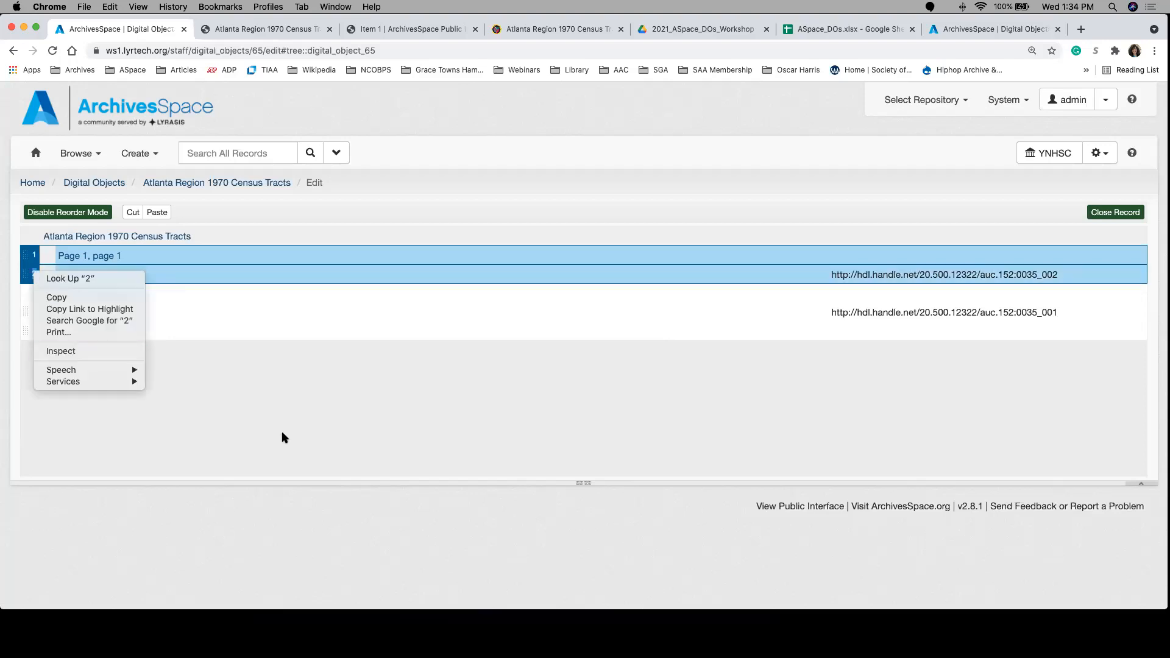
click(224, 321)
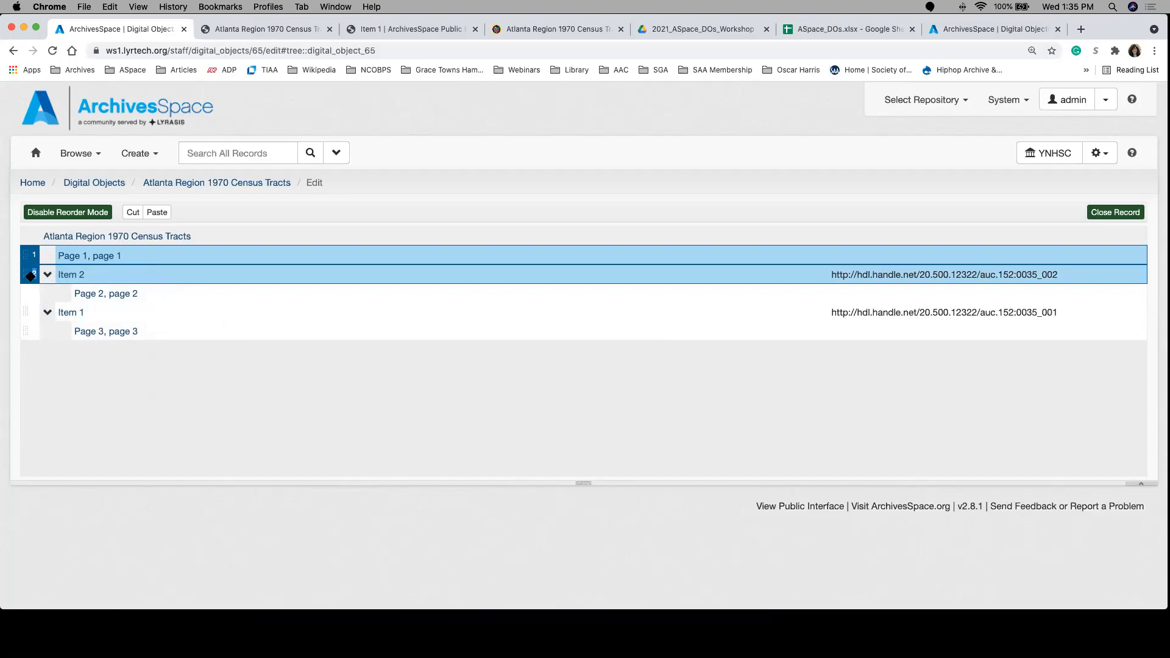
drag(29, 260, 58, 314)
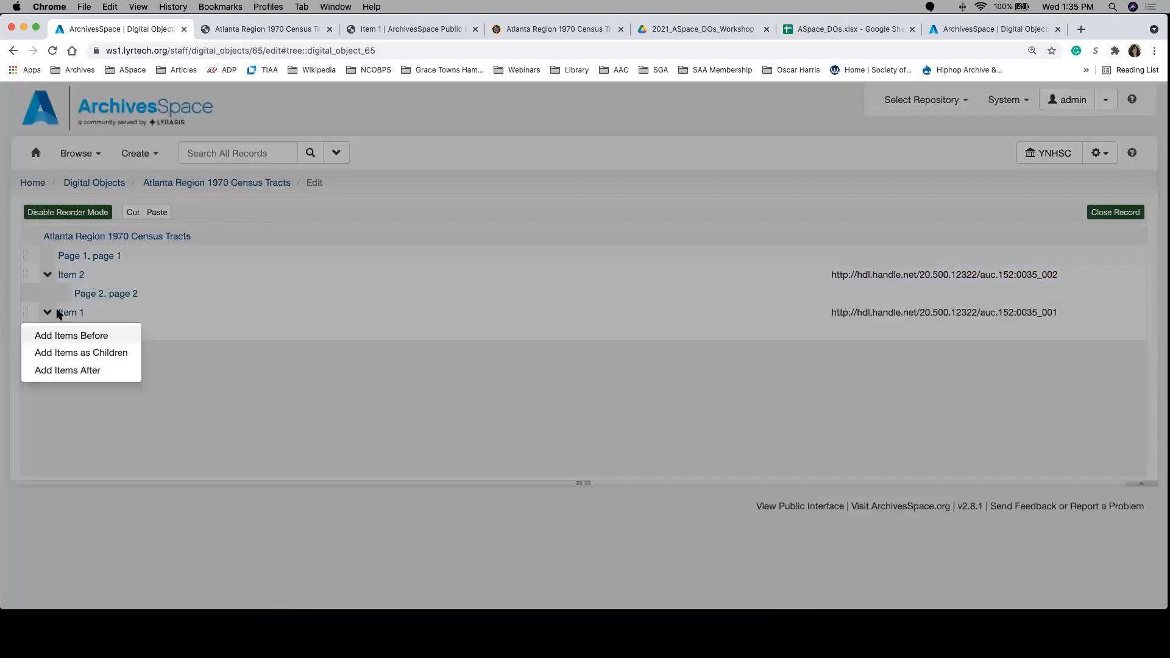
click(89, 372)
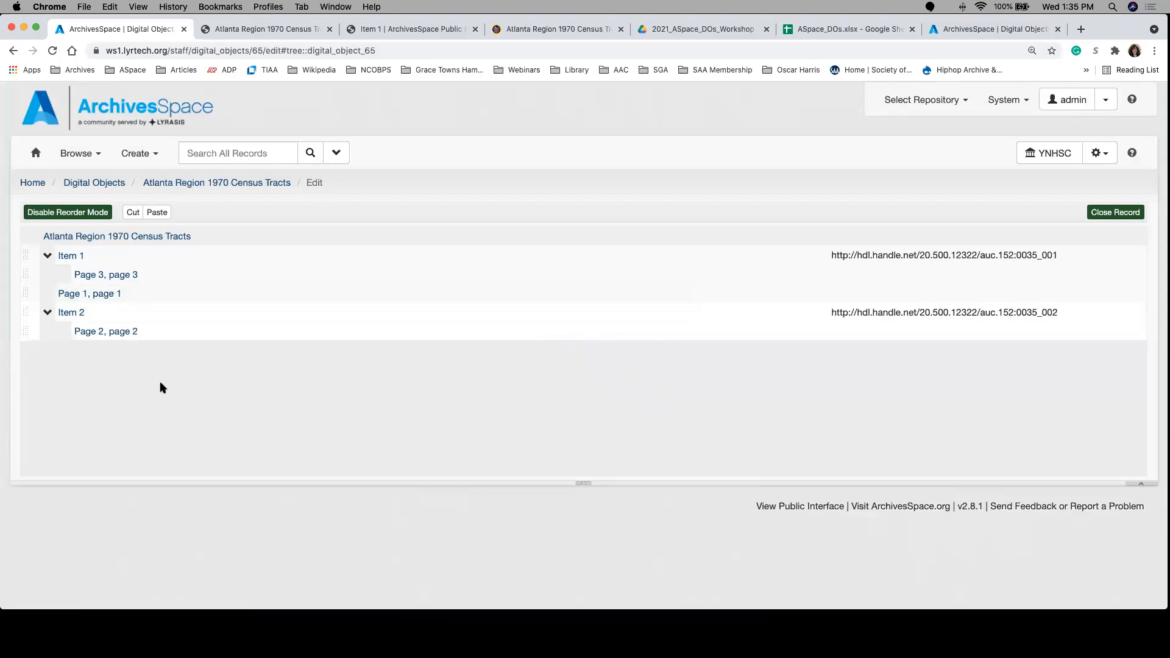
Step: Try to cut Item 1 and paste it into Item 2
click(29, 254)
click(132, 212)
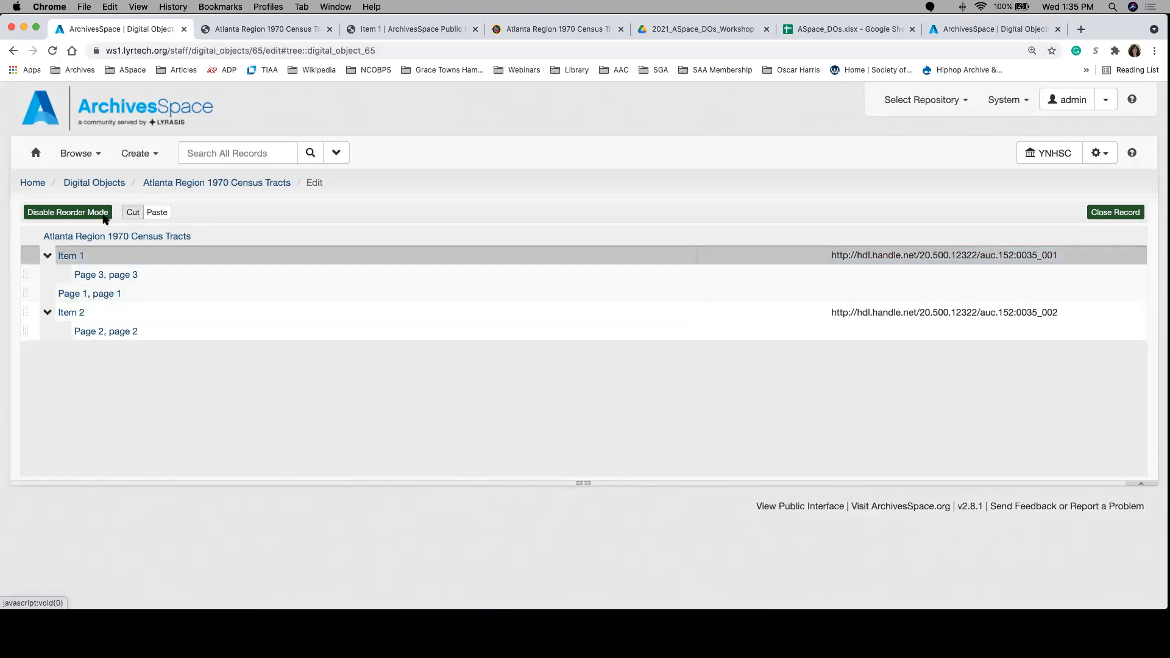
click(27, 312)
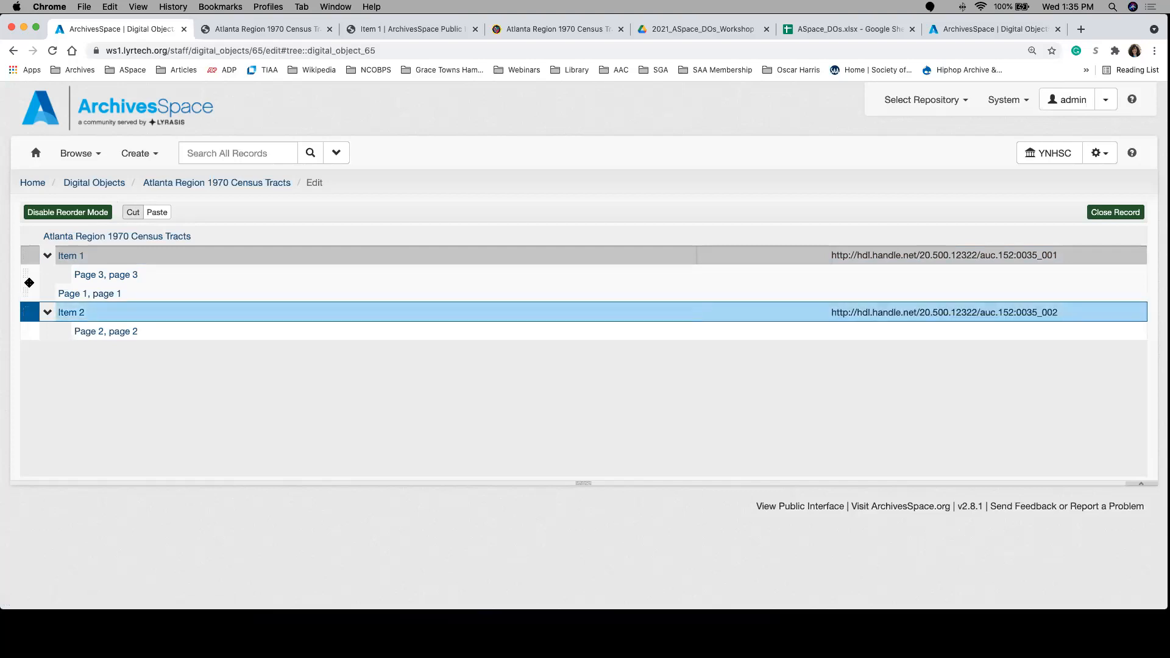
click(163, 212)
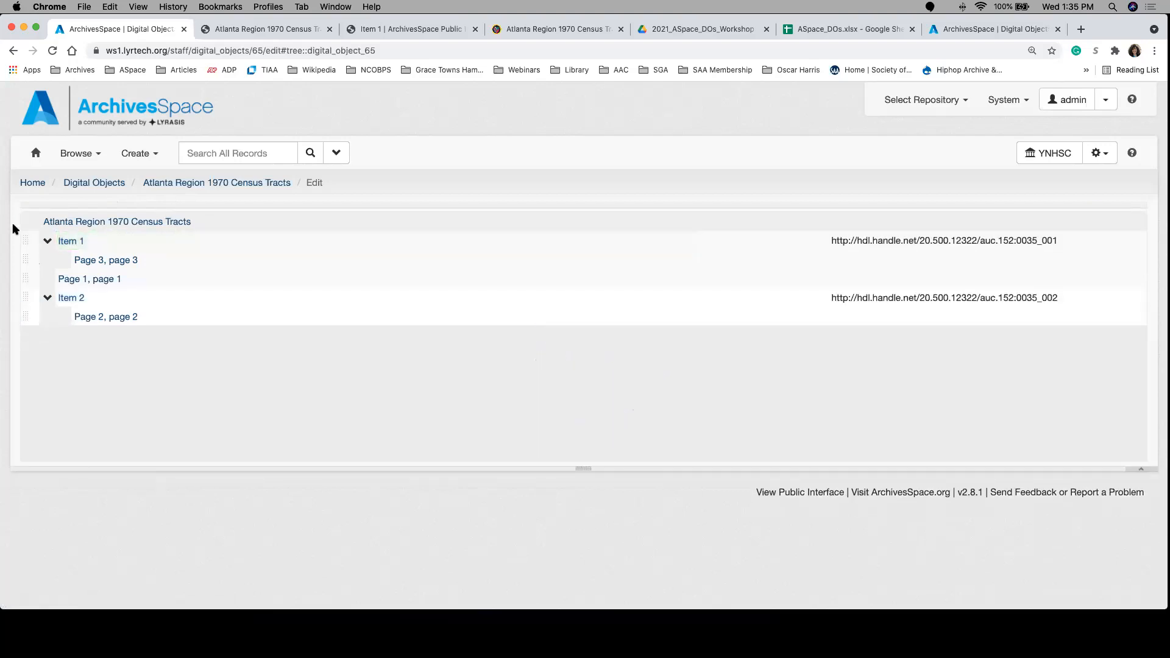
Step: Move Item 2 with its child page before Item 1 at the same level
click(27, 301)
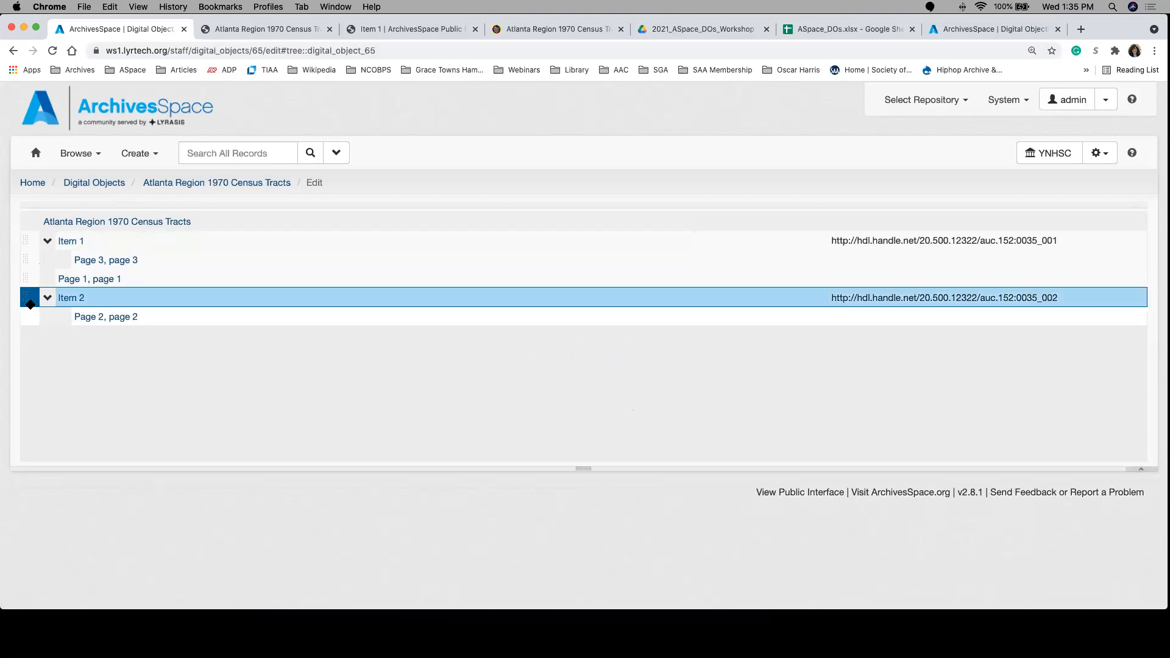
scroll(73, 297, down, 1)
click(27, 242)
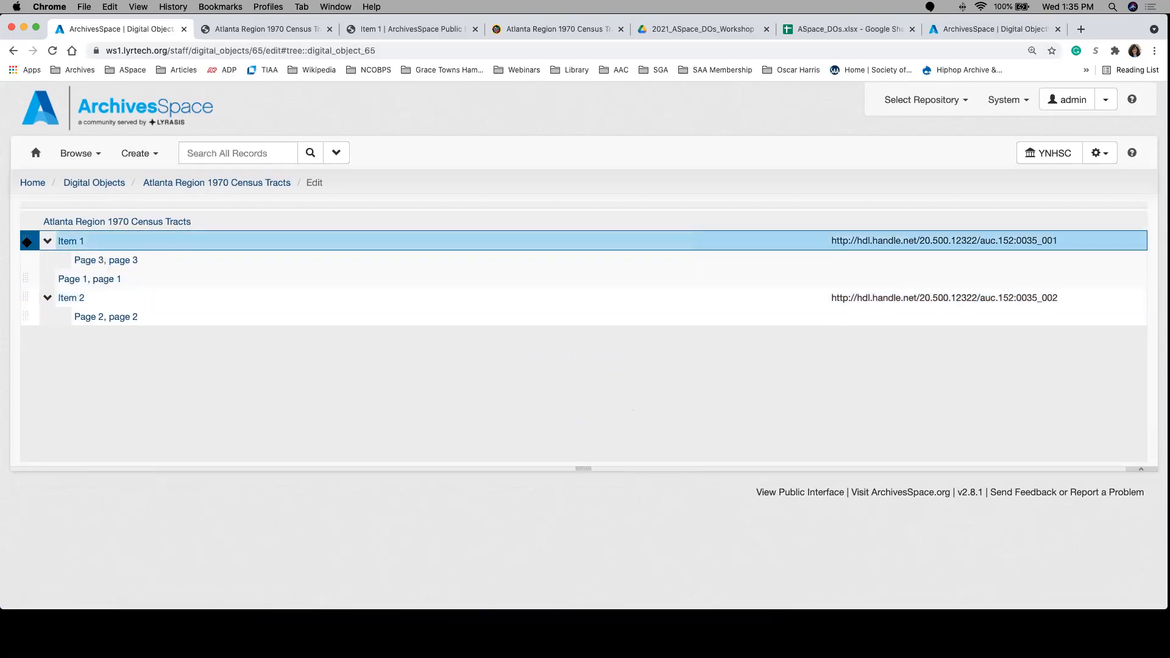
drag(47, 284, 31, 299)
click(31, 299)
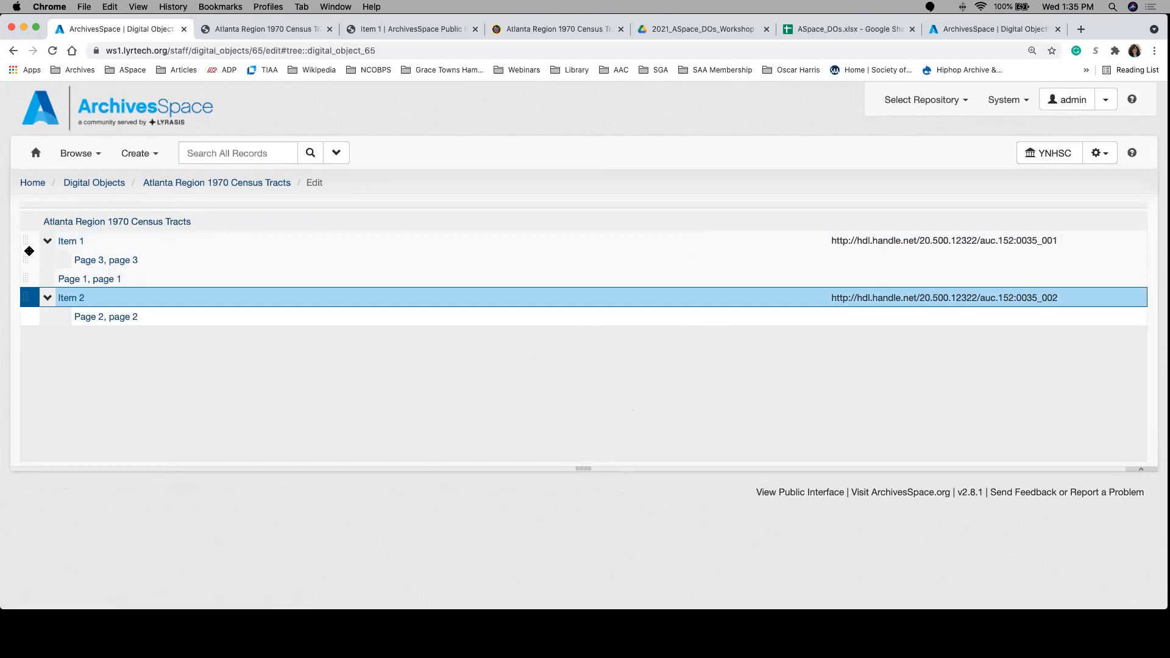
drag(24, 278, 27, 240)
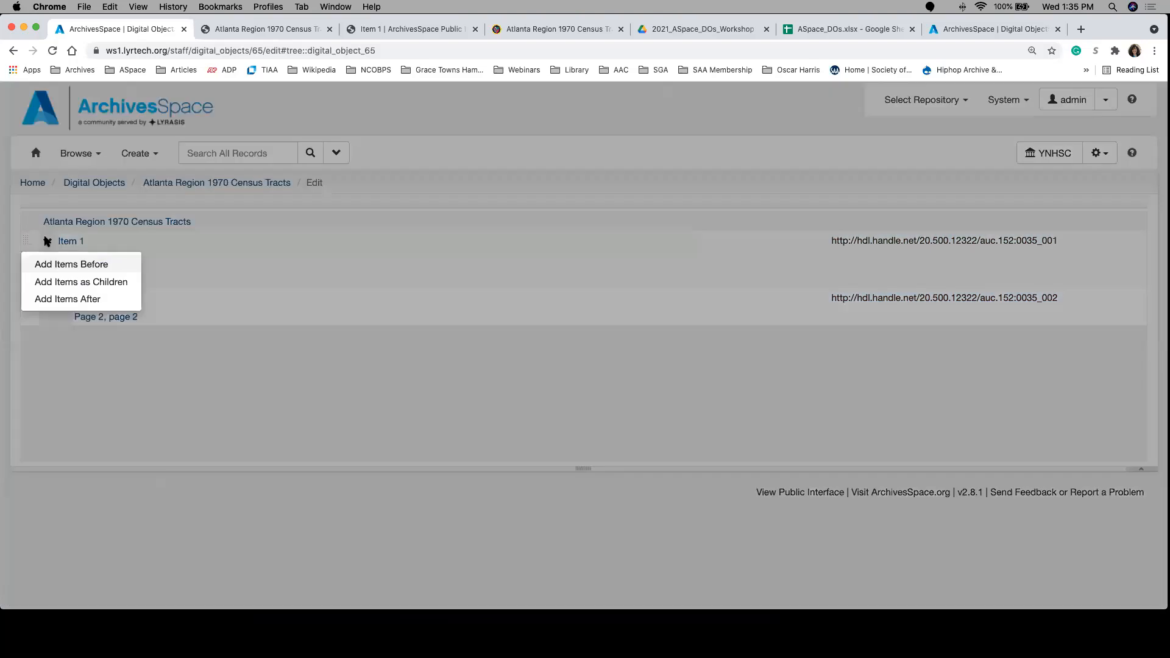
click(98, 267)
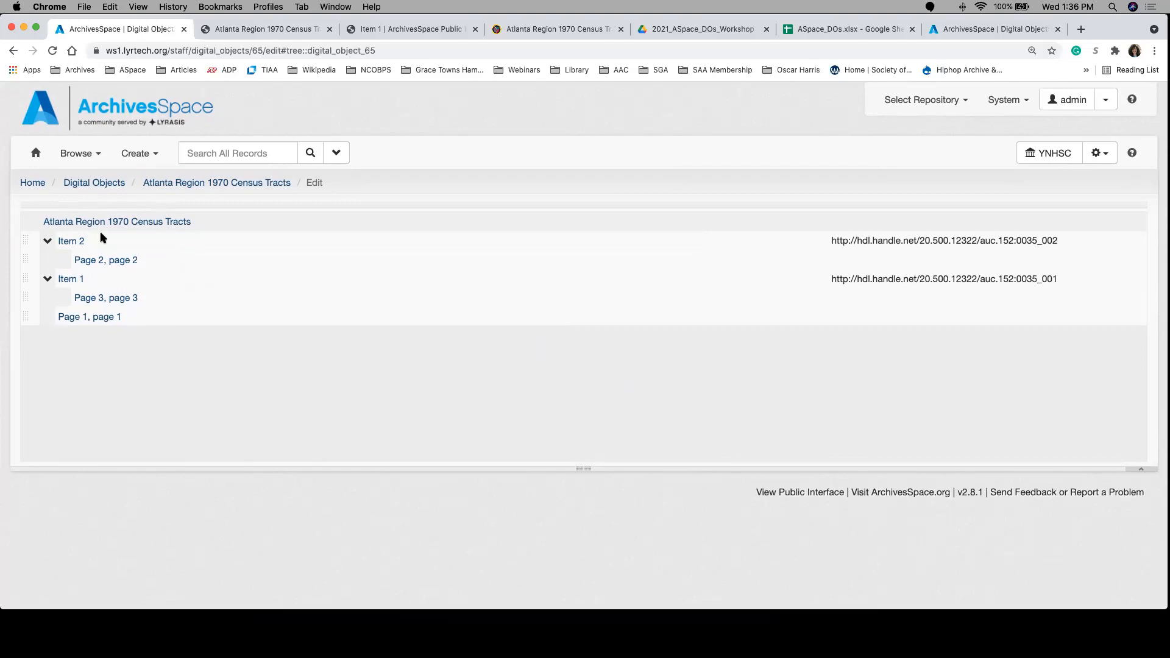
Step: Open the read-only view of Atlanta Region 1970 Census Tracts, expand Item 1 to check the order, and reopen the record for editing
click(174, 185)
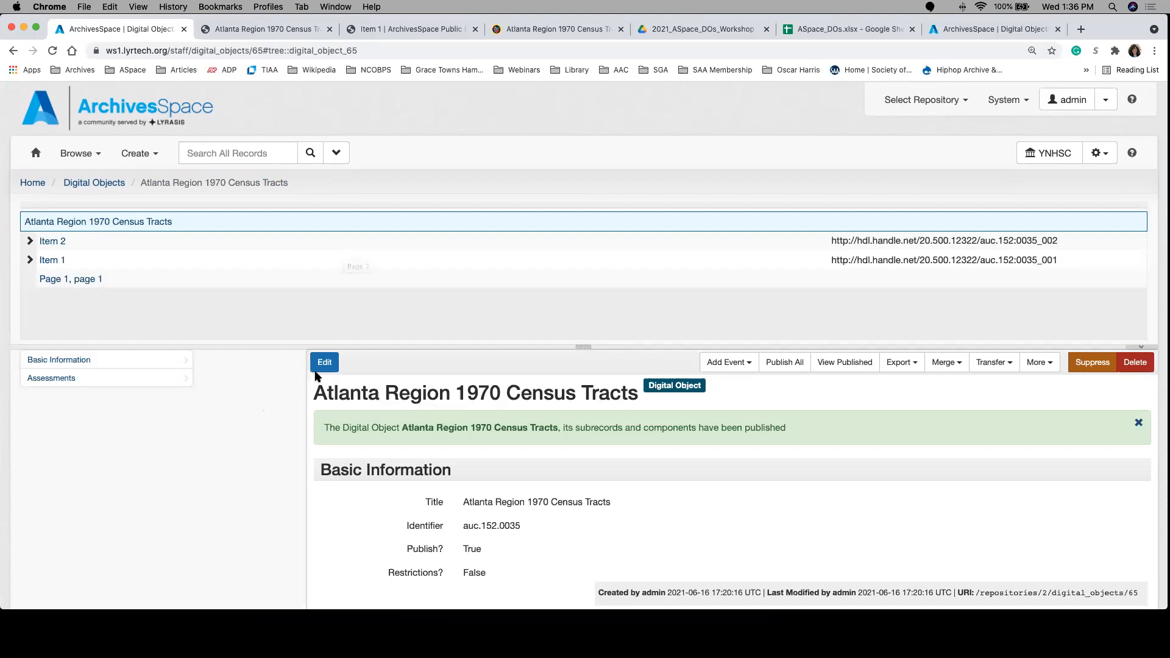
click(29, 259)
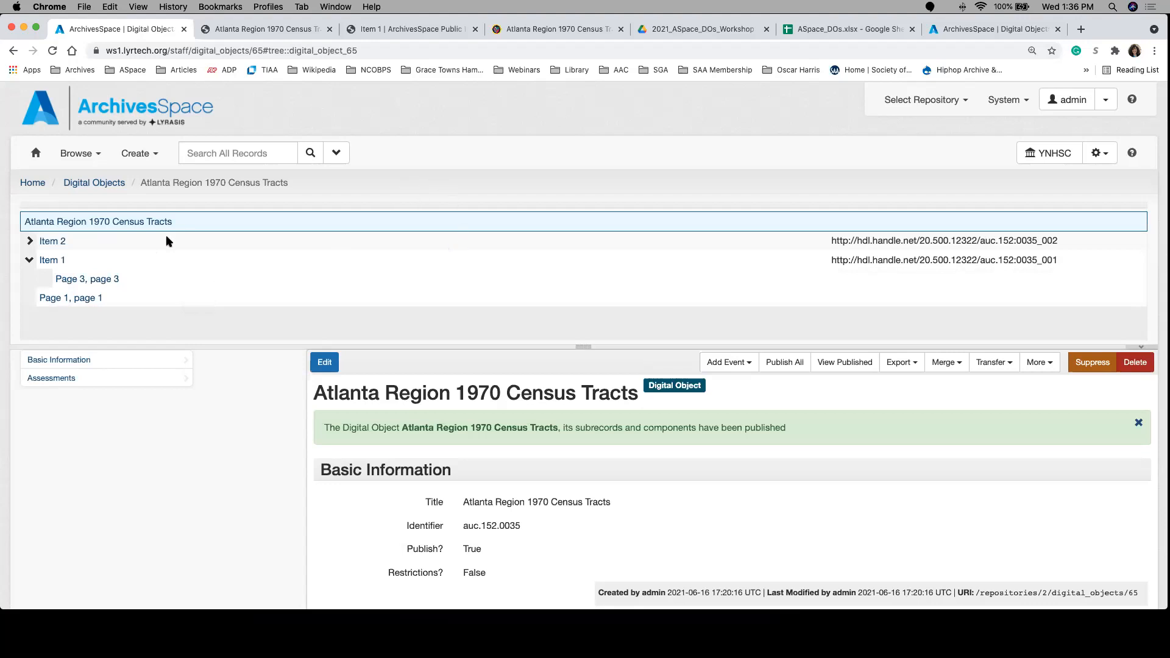
scroll(320, 236, up, 1)
scroll(323, 239, down, 1)
click(324, 362)
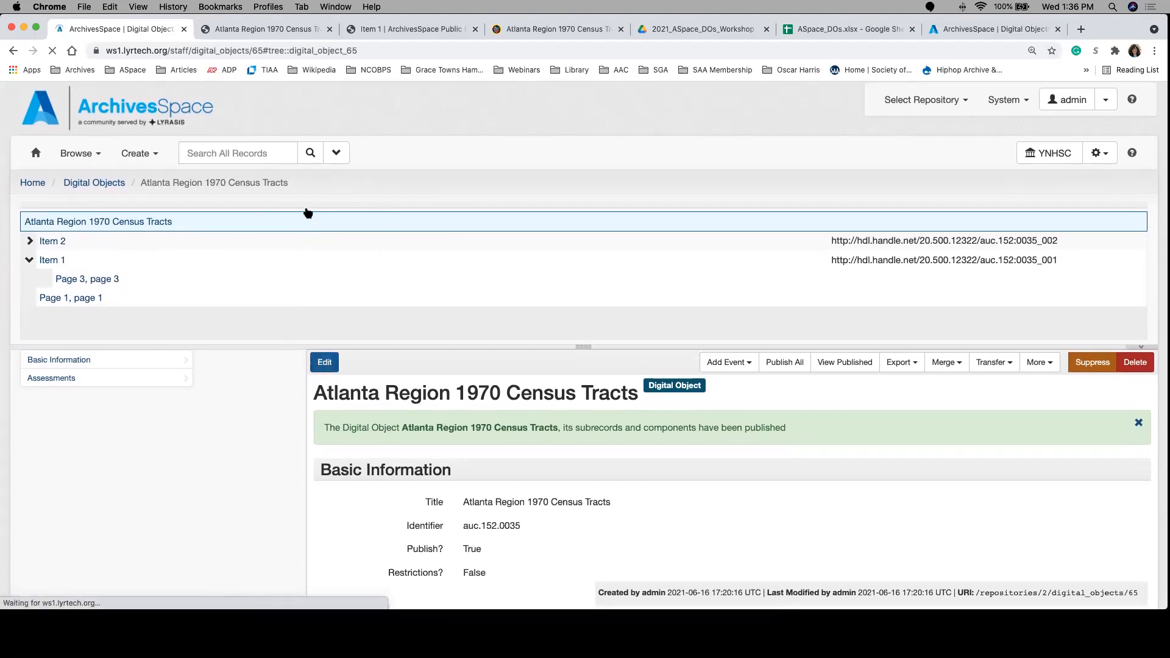
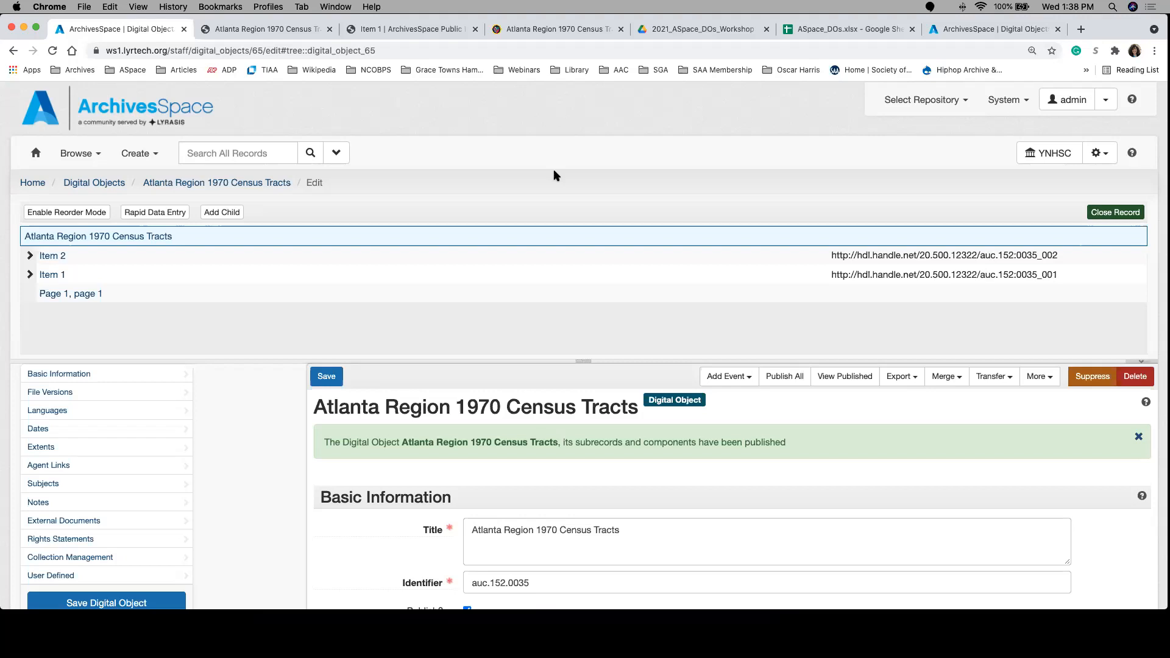
Step: Search all records for the personal papers collection by its title and open resource test-01234-5678 for editing
click(238, 153)
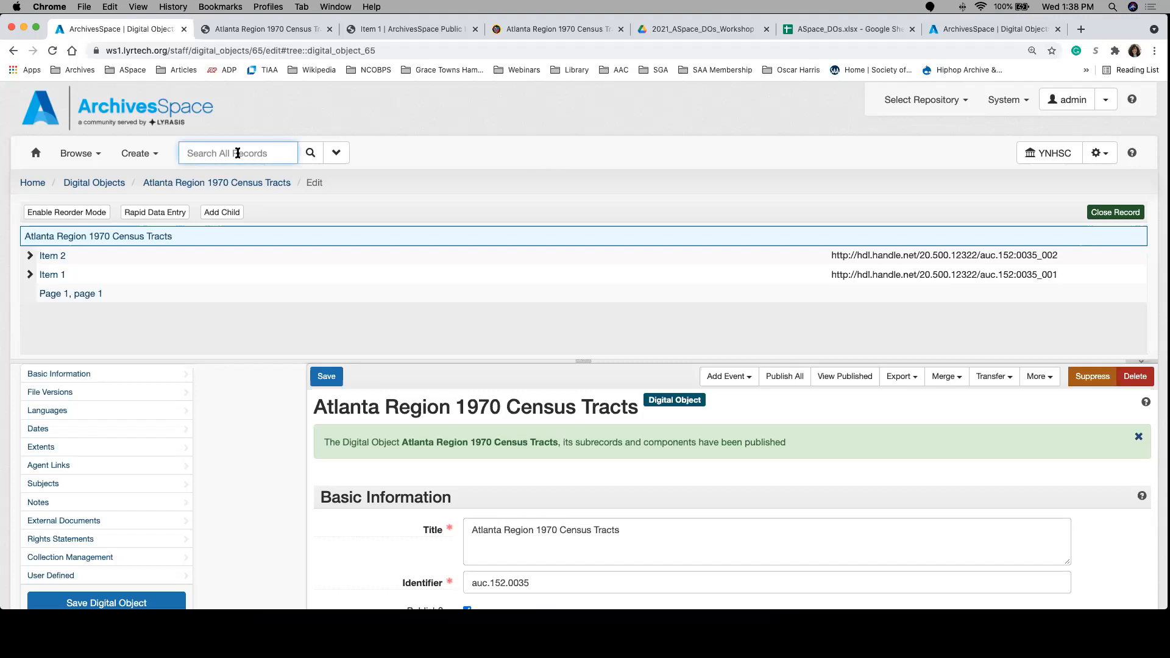
text(jane doe papers)
key(Return)
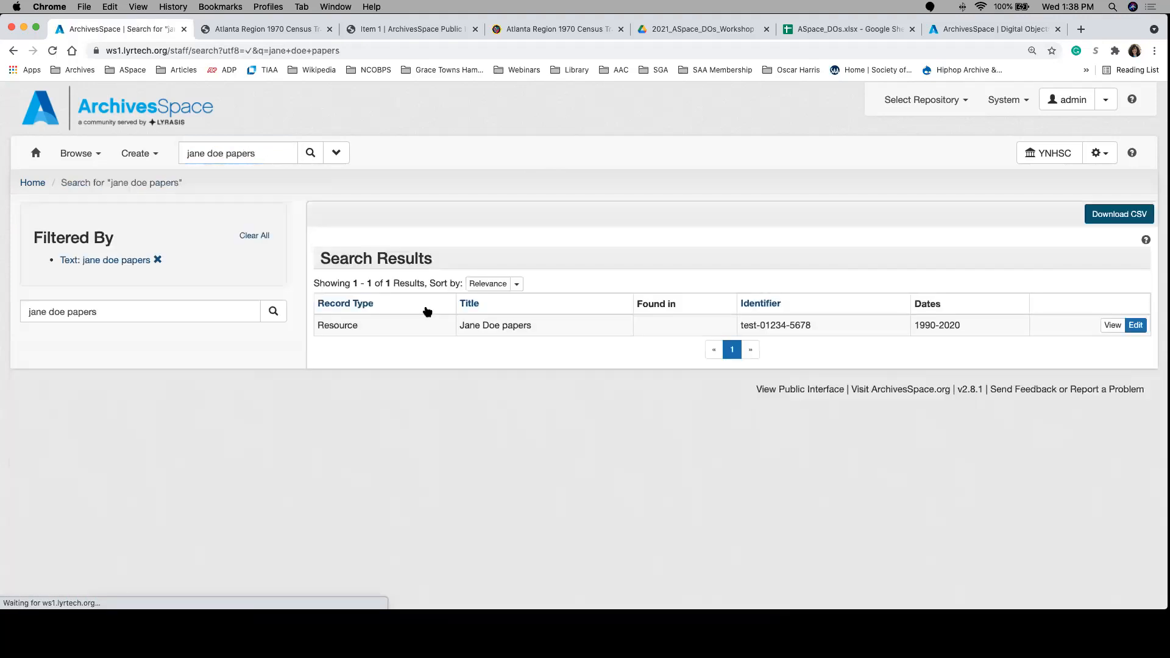
click(1126, 325)
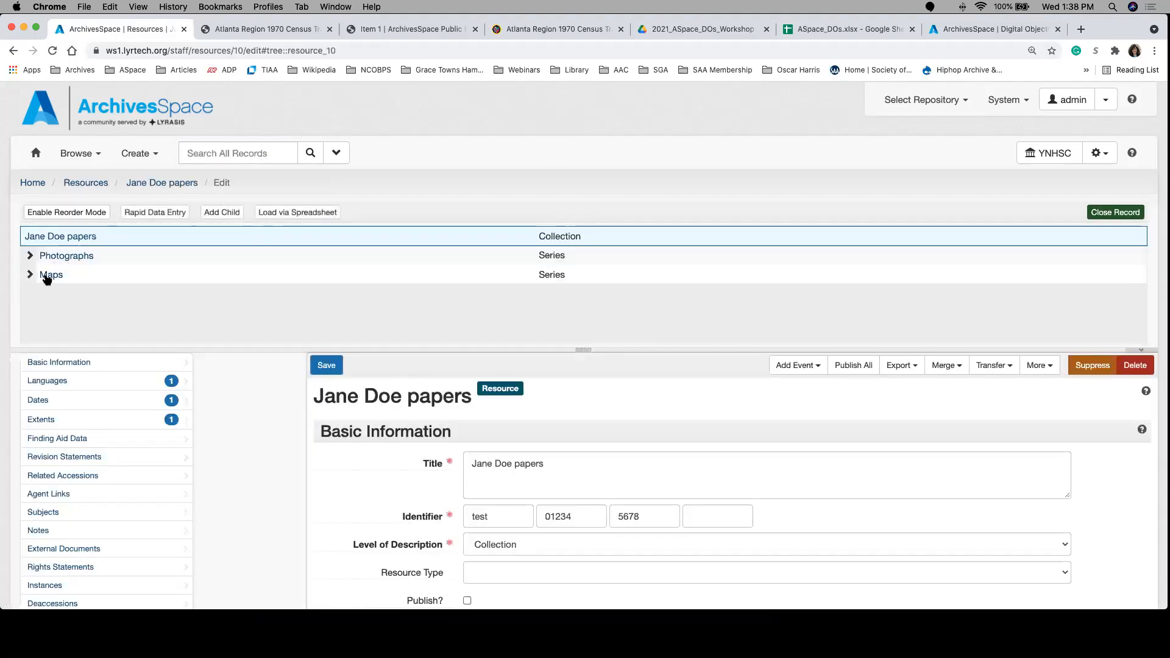
Step: Link digital object auc.152.0035 as an instance of the file Atlanta Region Census Tracts, 1970 in the Maps series and save
click(29, 275)
click(99, 294)
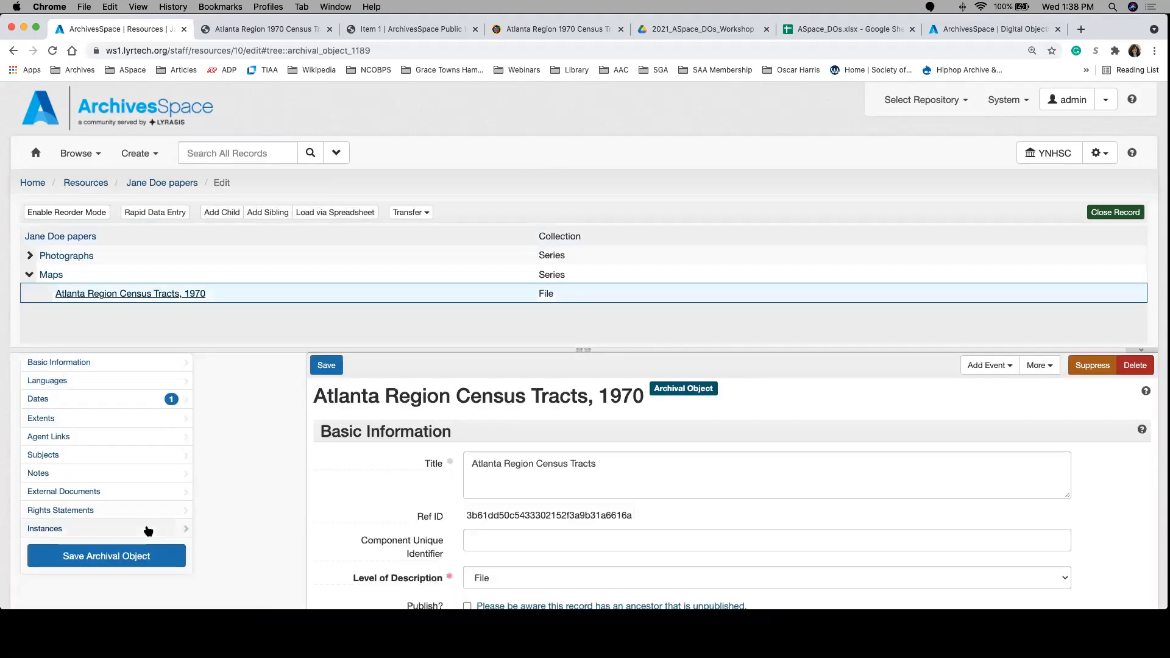
click(147, 528)
click(1082, 500)
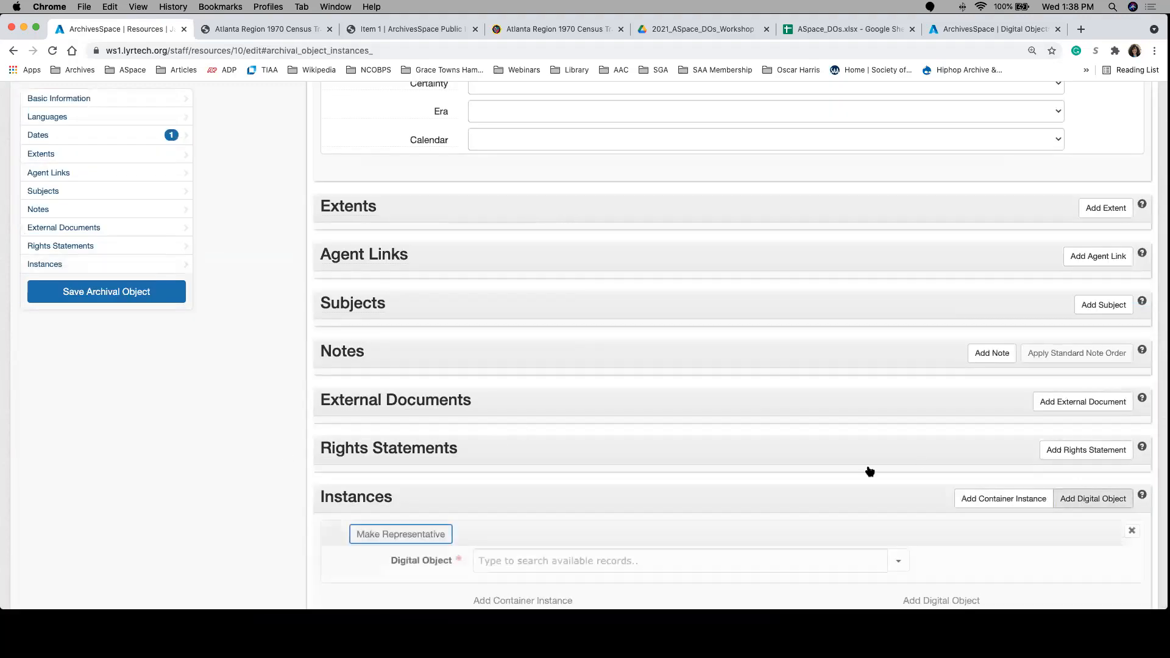
click(617, 559)
text(altan=)
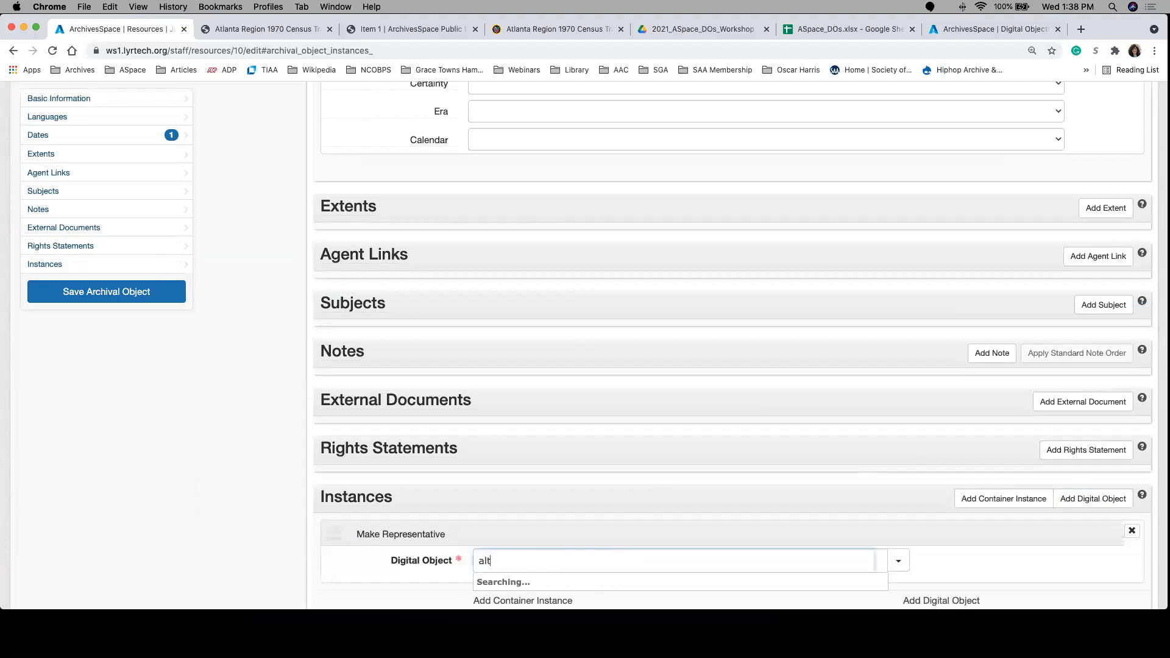
key(BackSpace)
key(BackSpace)
key(BackSpace)
key(BackSpace)
key(BackSpace)
text(tlanta)
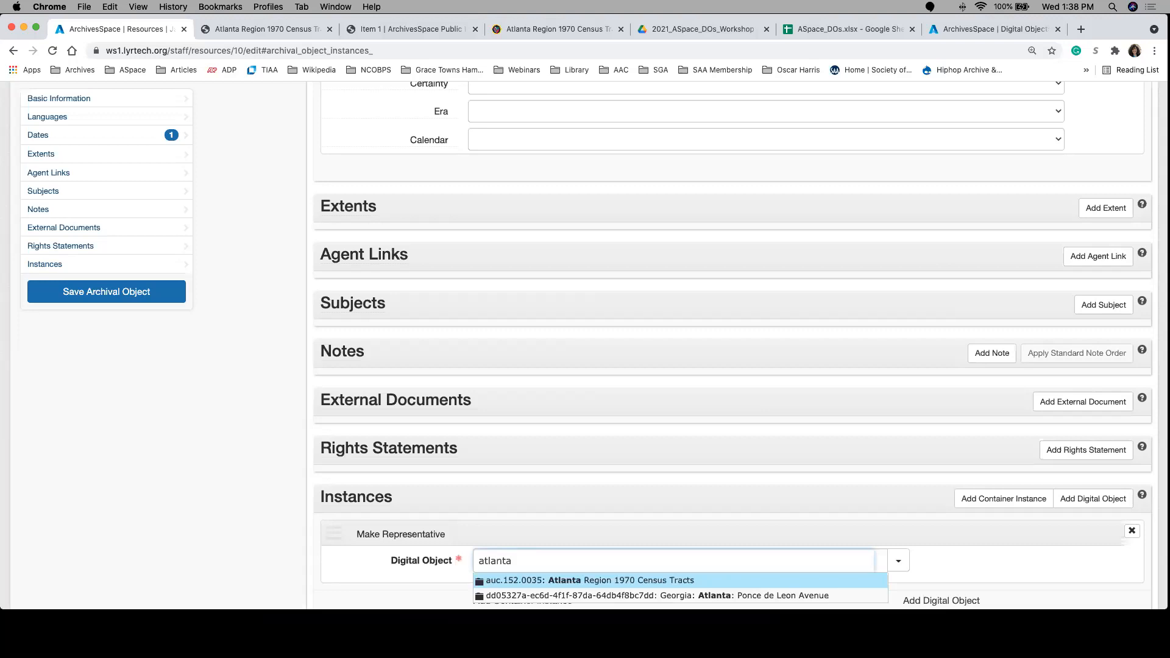
click(662, 580)
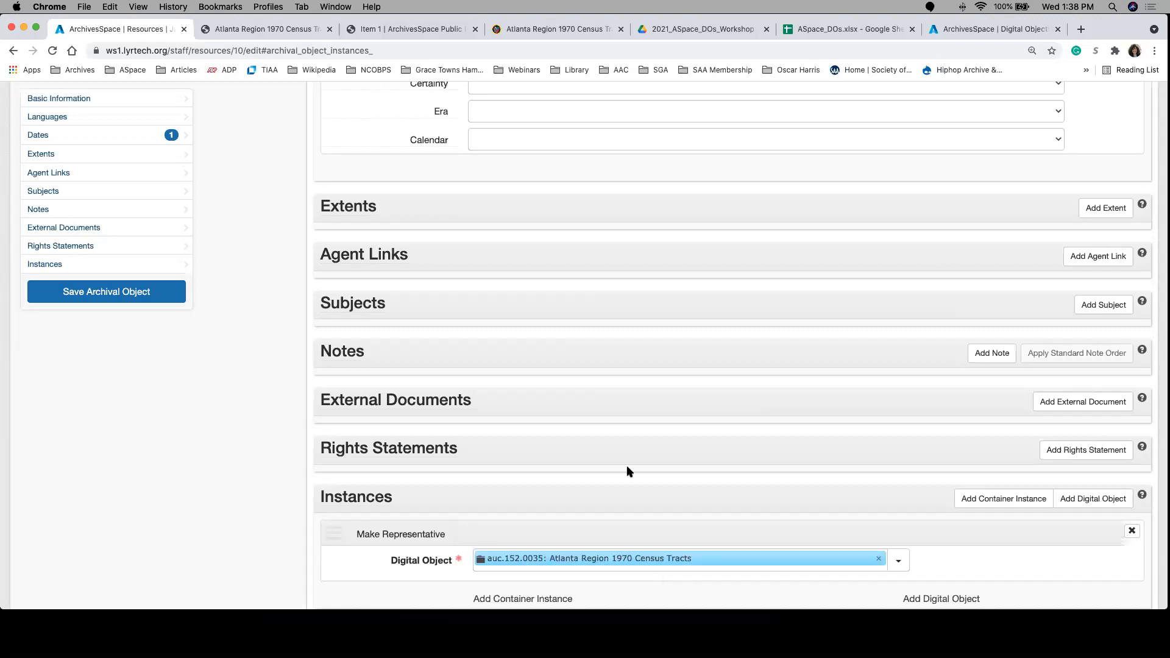
click(163, 301)
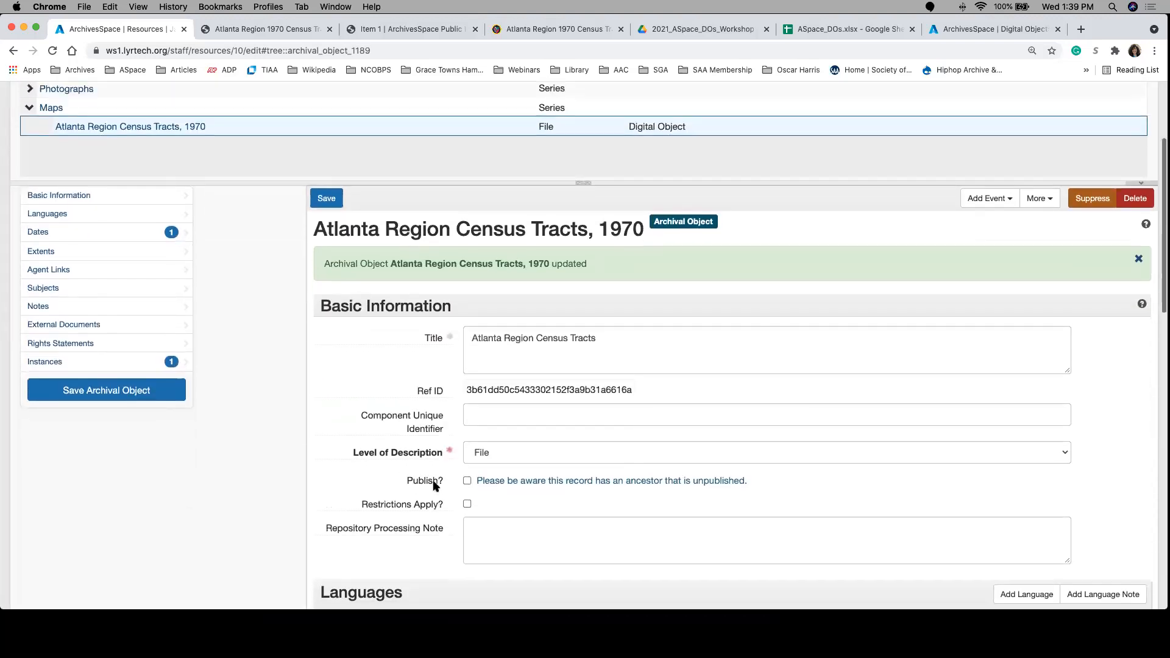
Step: Mark the file Atlanta Region Census Tracts, 1970 for publication and save the archival object
scroll(436, 487, up, 1)
click(443, 493)
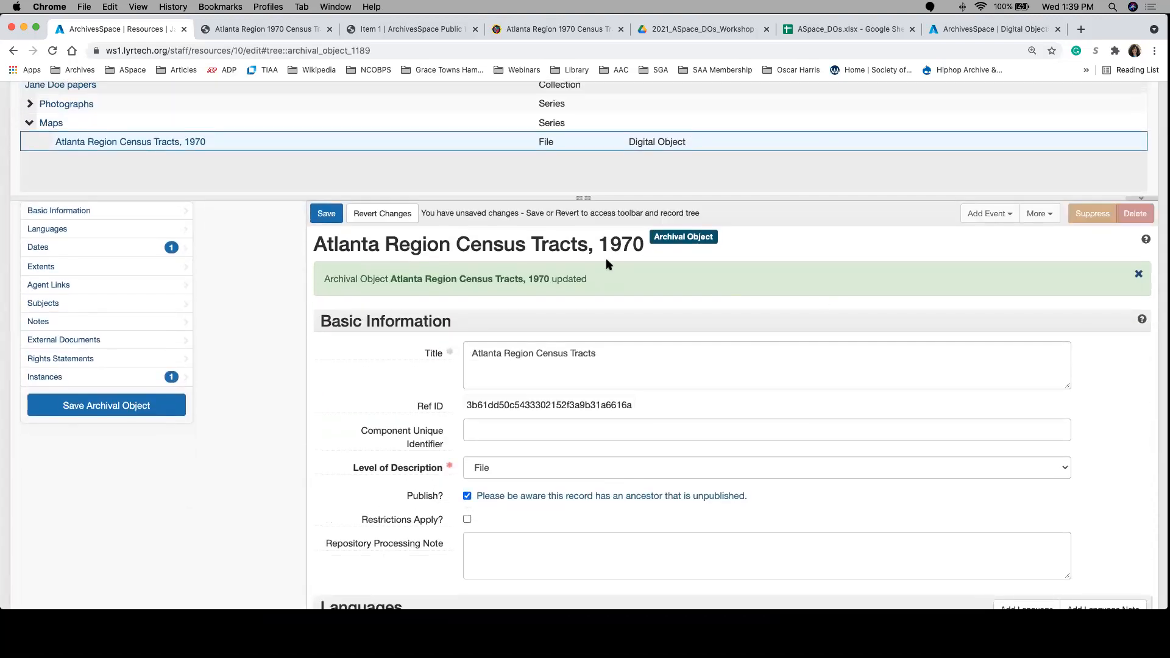
click(327, 215)
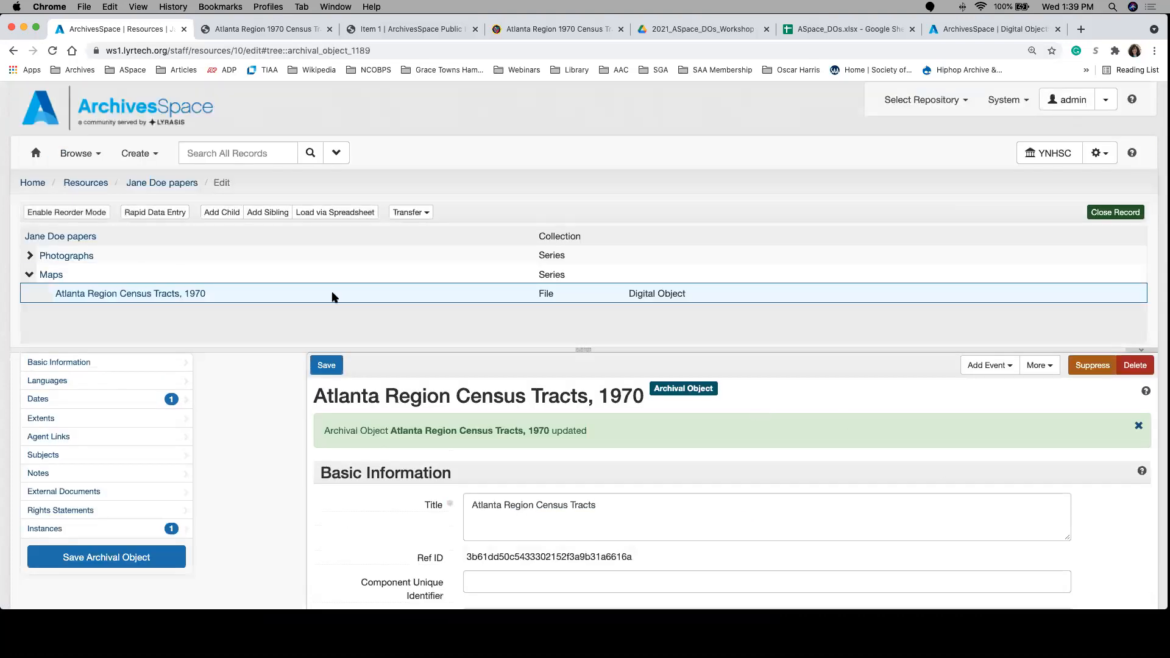
Step: Publish the parent collection together with all its sub-records and components
click(88, 237)
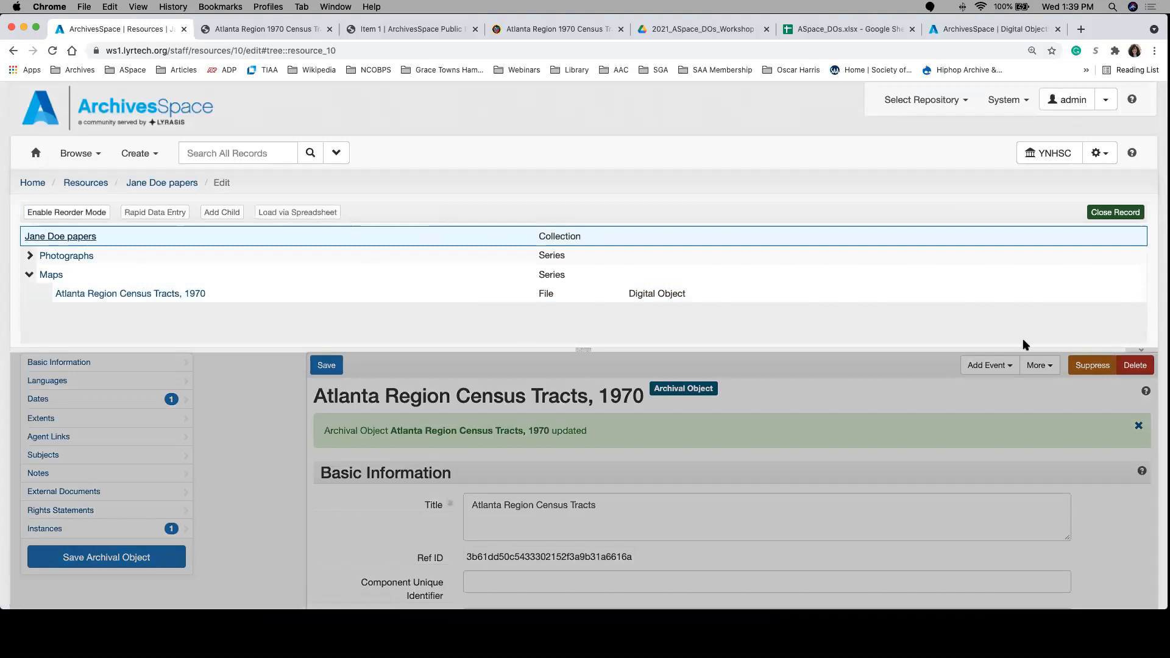
click(846, 371)
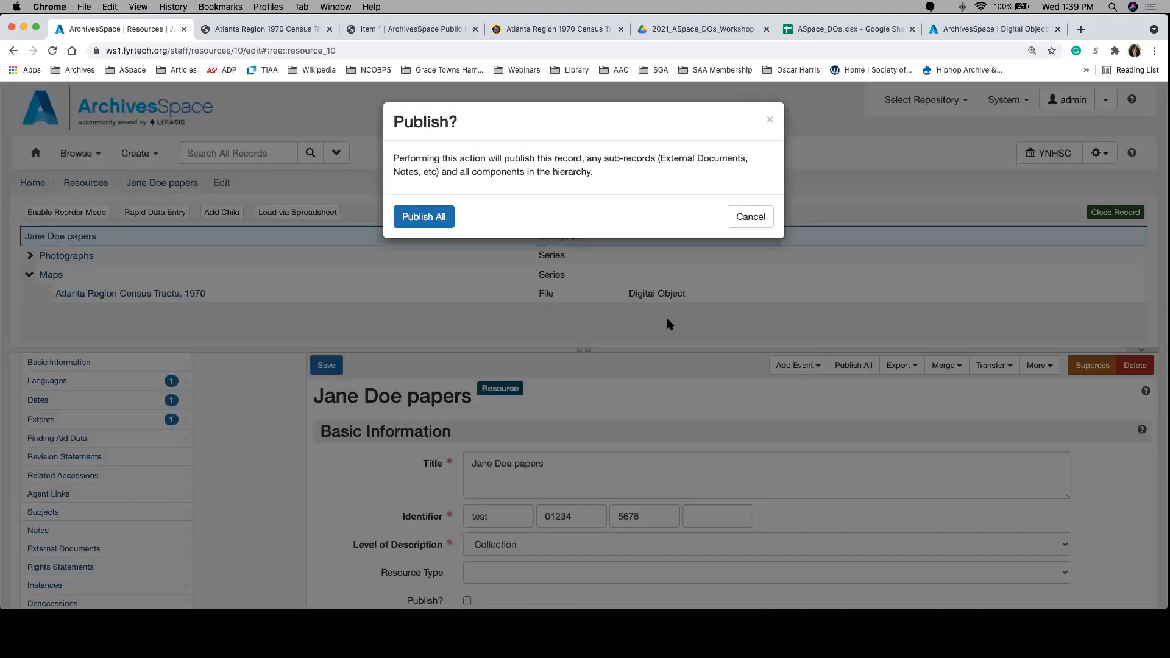
click(434, 221)
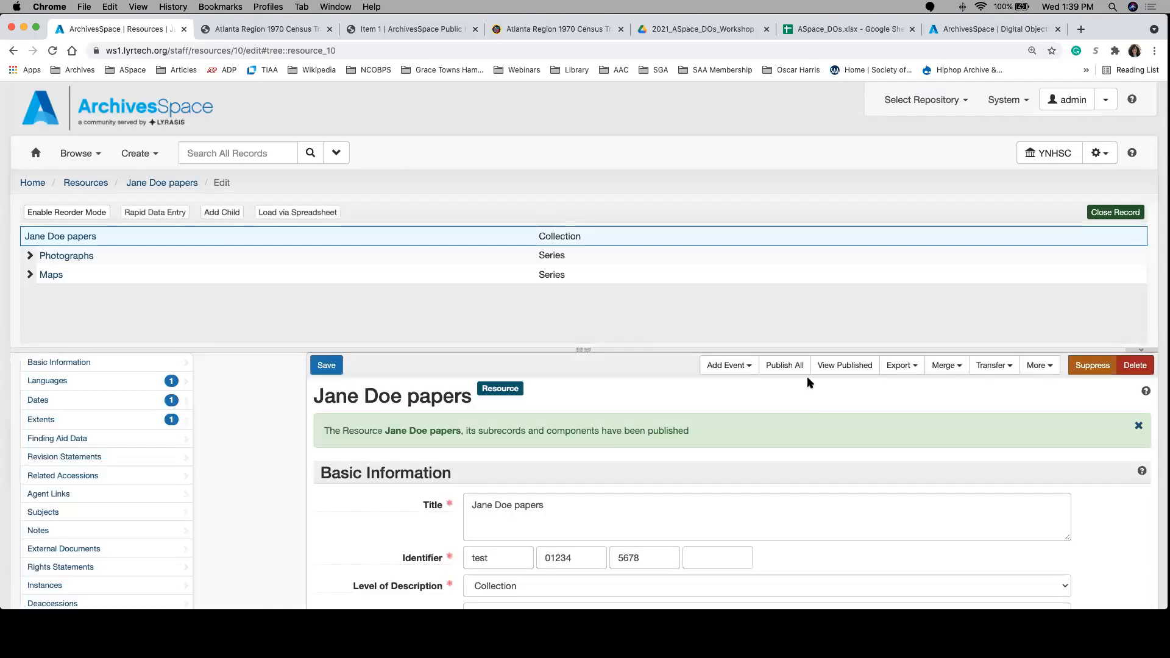
Step: Open the collection's published view in the public interface, reloading and reopening it until the record loads
click(828, 364)
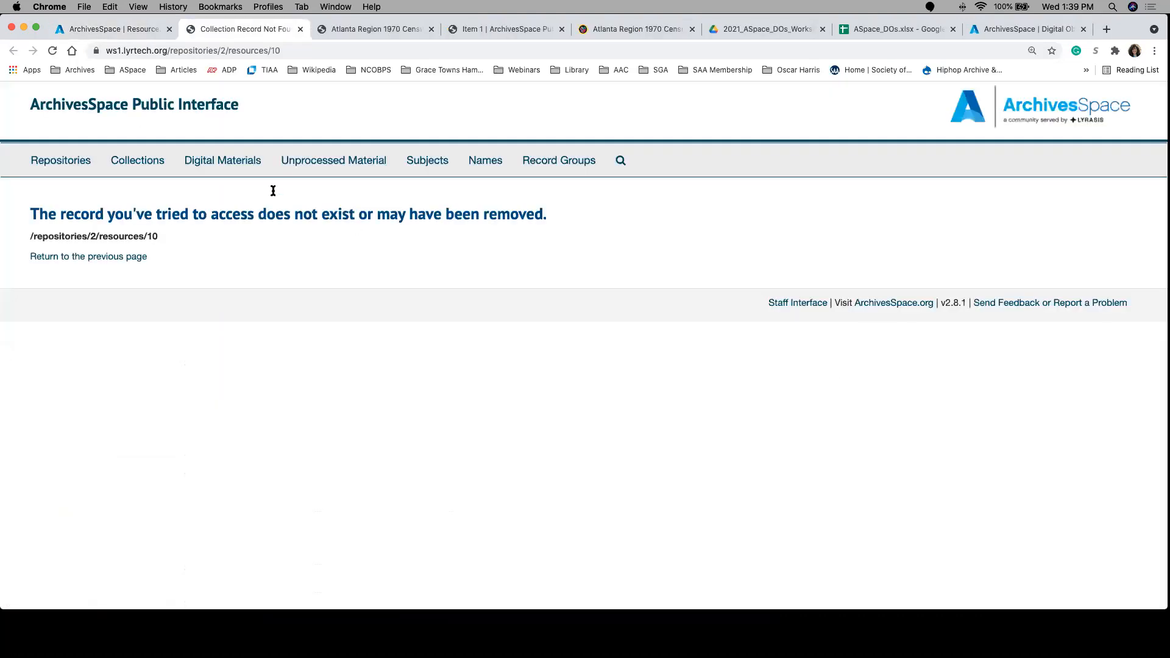
click(53, 50)
click(53, 51)
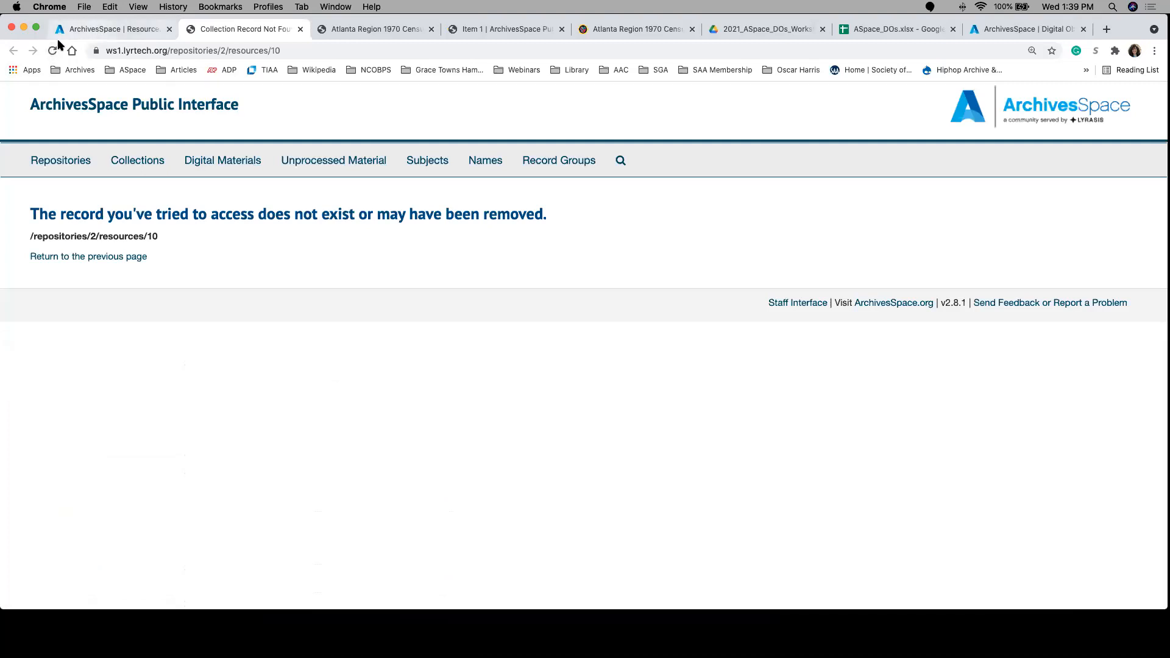
click(129, 29)
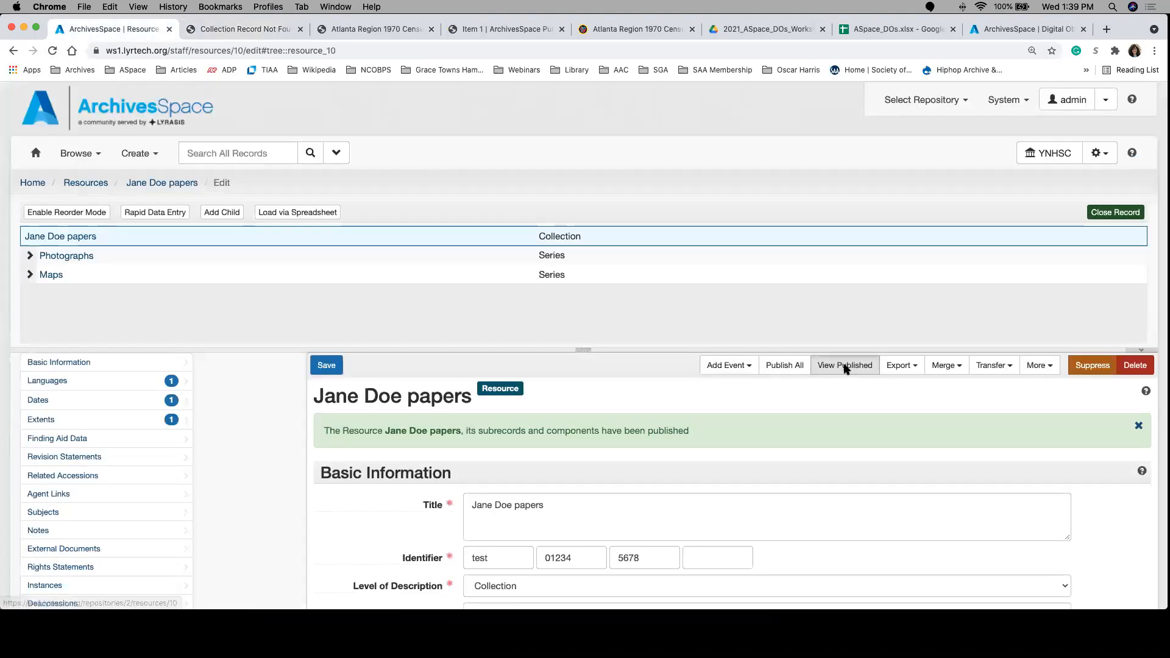
click(845, 365)
click(387, 29)
click(270, 30)
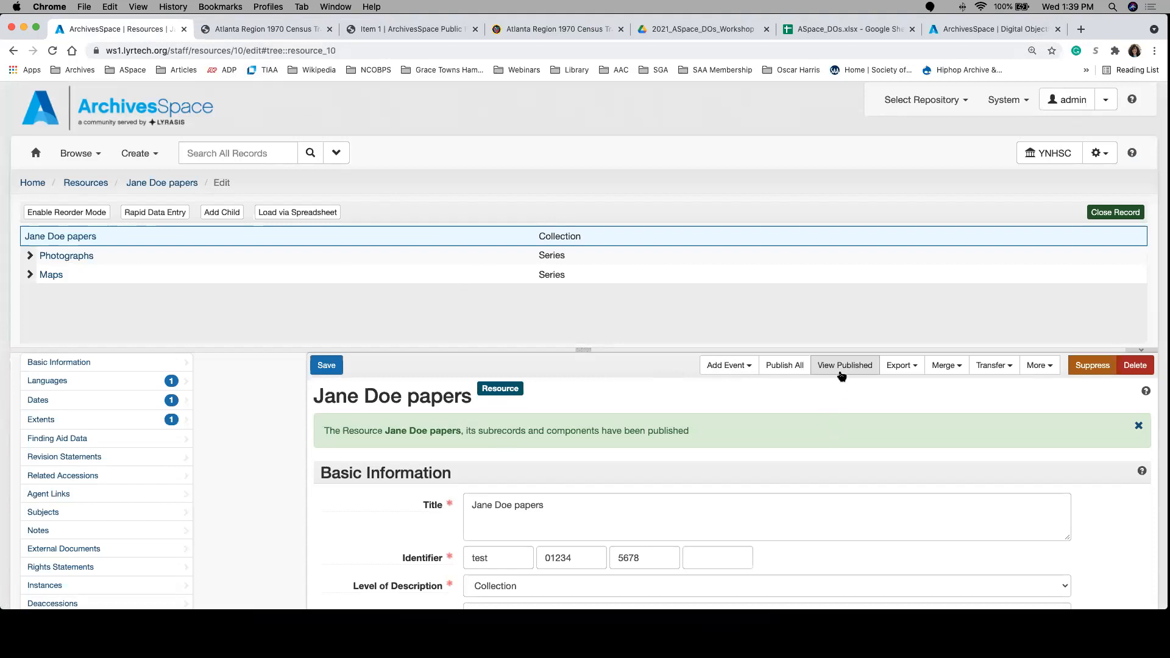
click(843, 368)
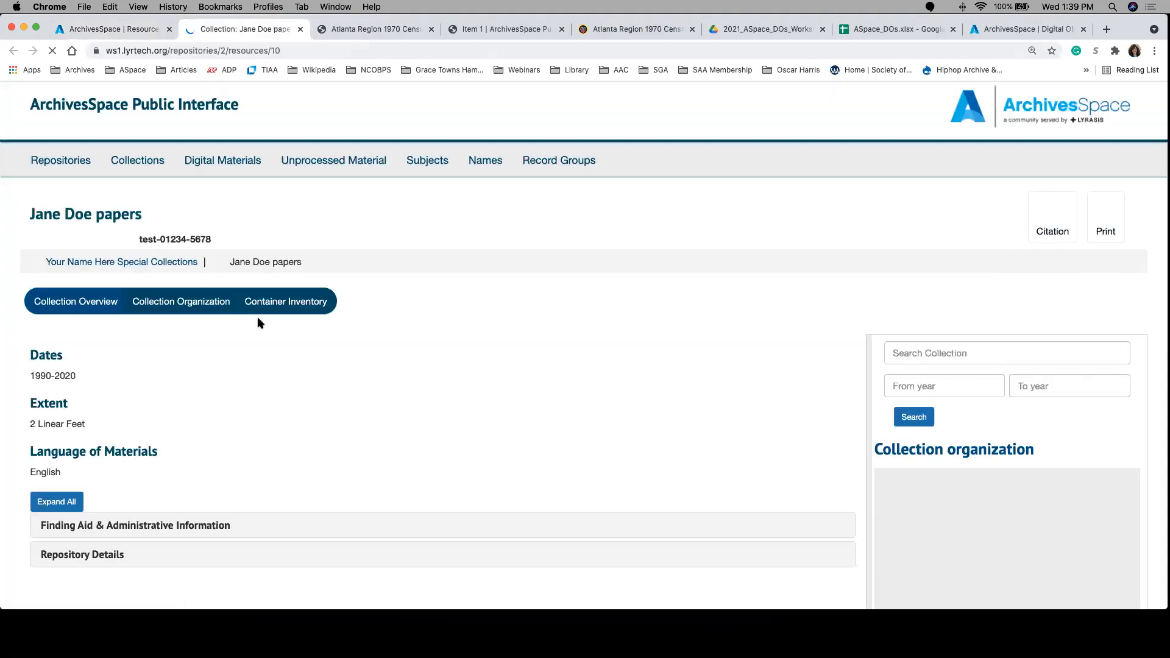
click(114, 28)
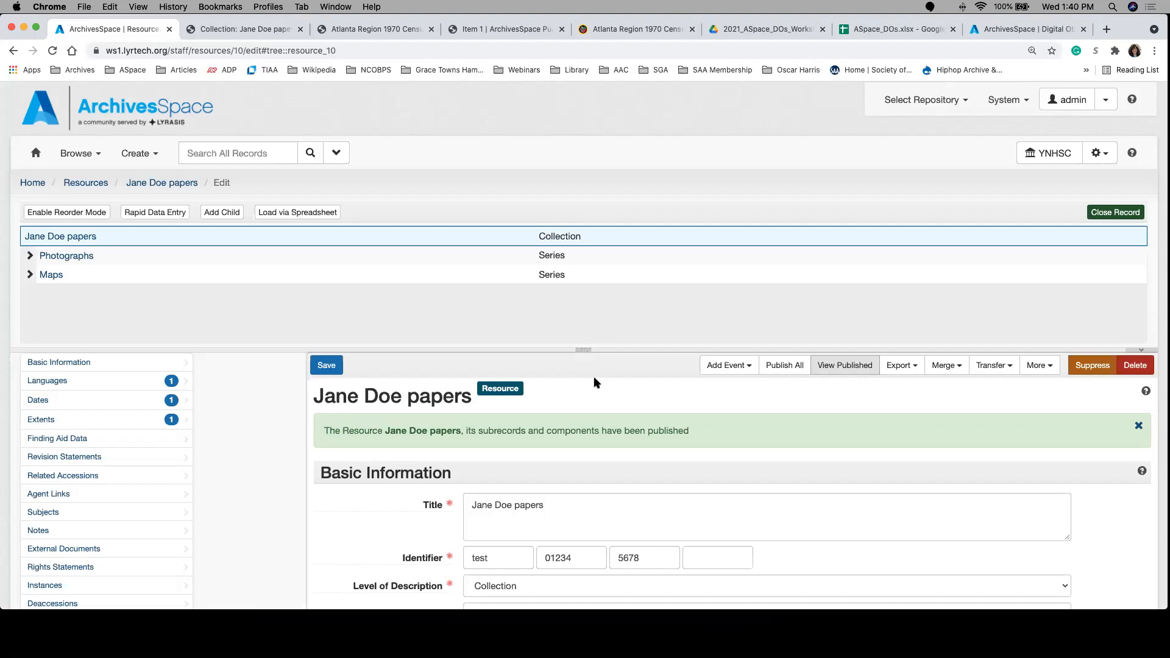
scroll(408, 536, down, 2)
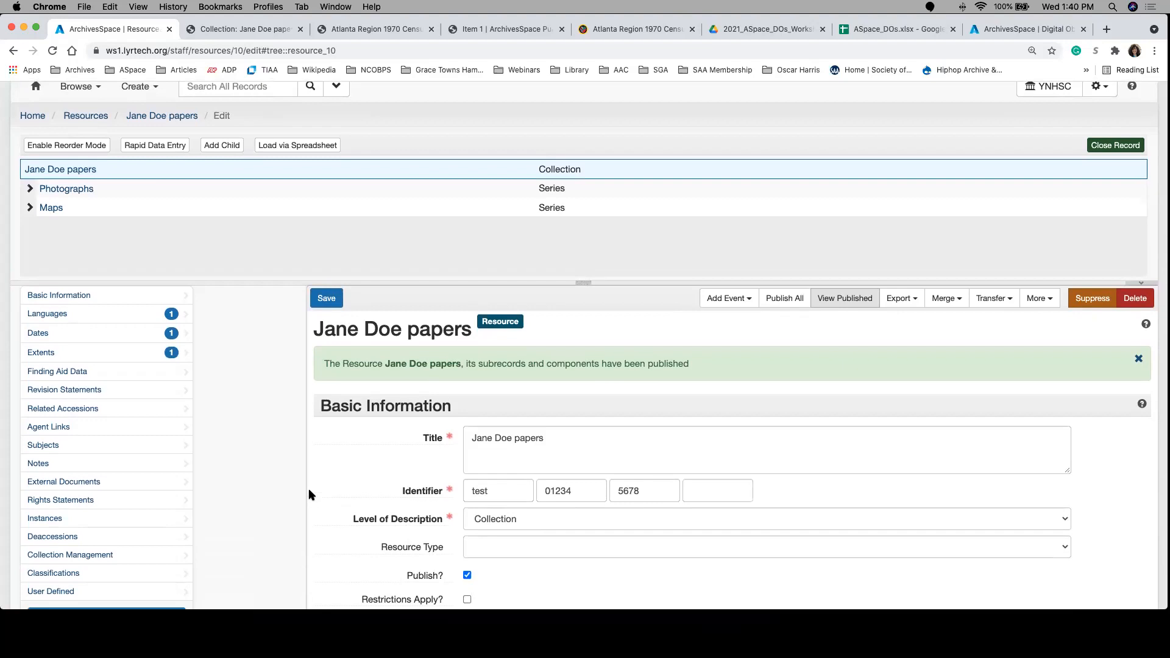
scroll(290, 416, up, 2)
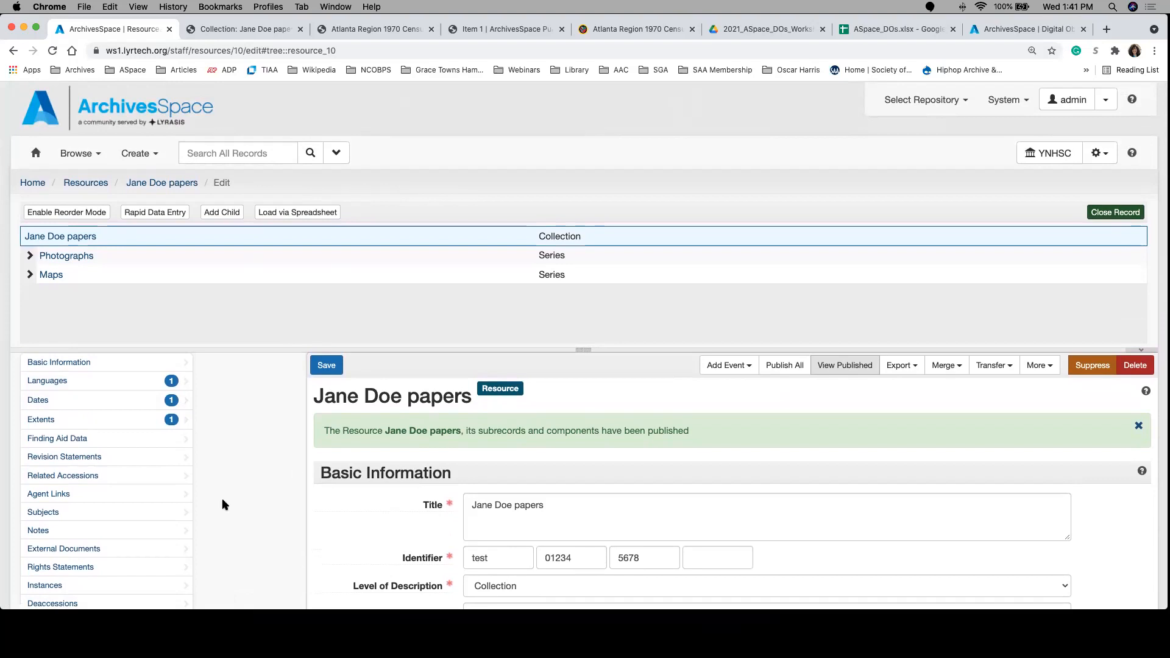
scroll(186, 557, down, 1)
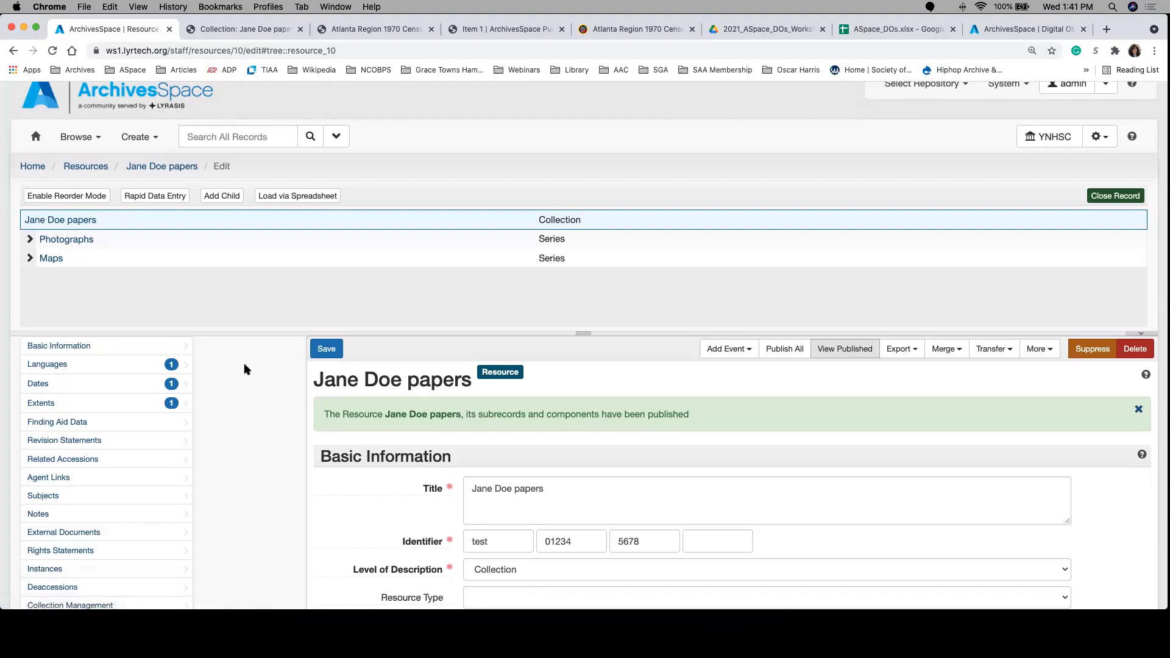
scroll(243, 369, up, 1)
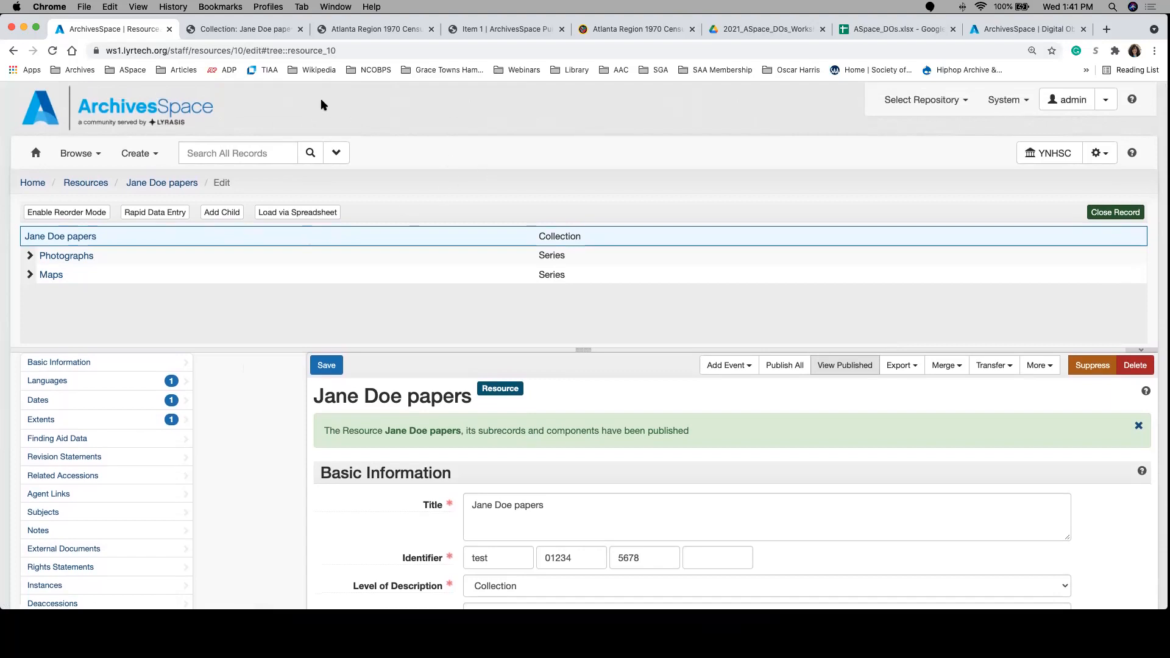
Step: In the collection's public view, expand the Maps series and open Atlanta Region Census Tracts, 1970
click(221, 35)
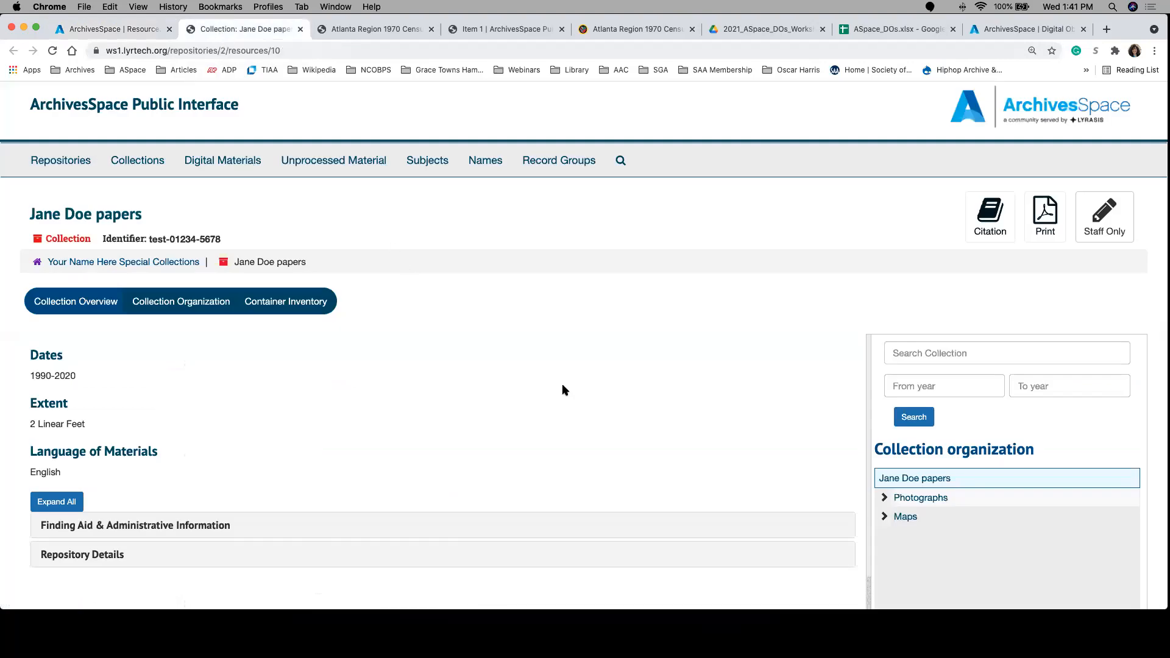
scroll(563, 385, down, 4)
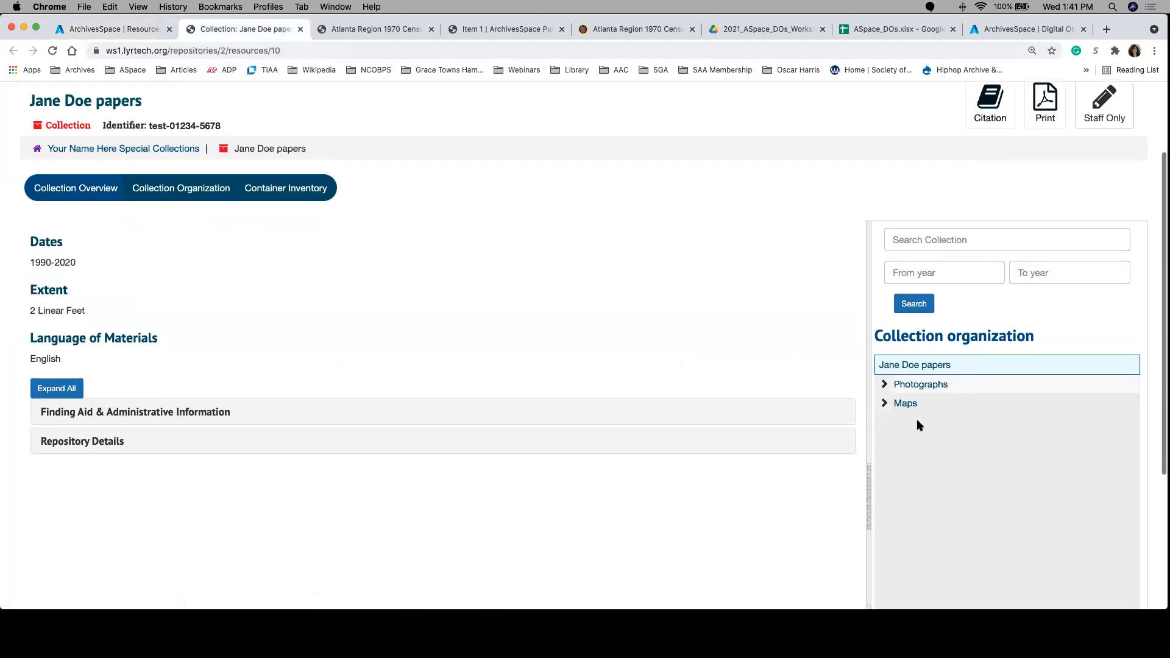
click(884, 404)
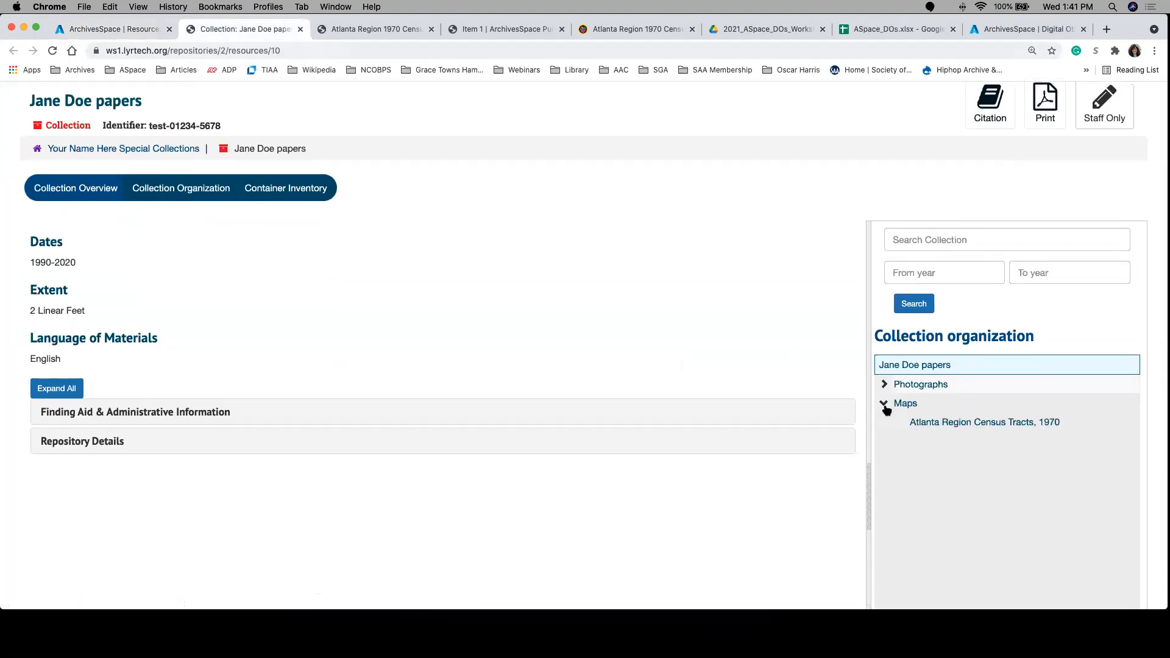
click(969, 423)
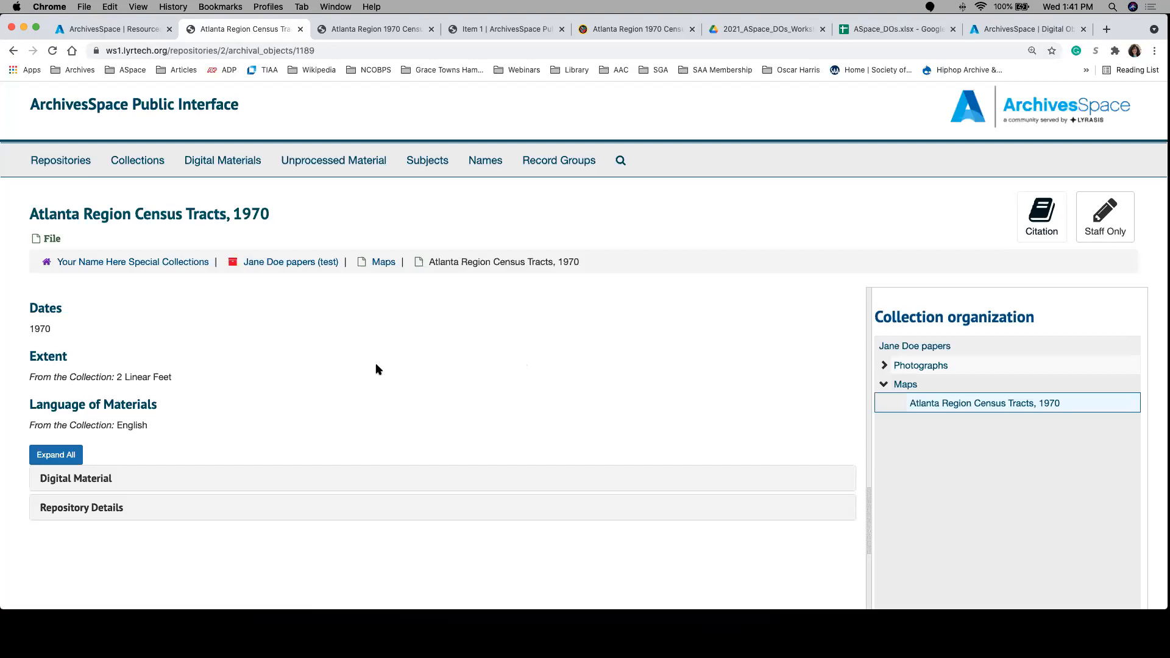
Step: Expand all sections of the file's public page and open the linked digital object Atlanta Region 1970 Census Tracts
scroll(343, 373, down, 1)
scroll(343, 374, down, 5)
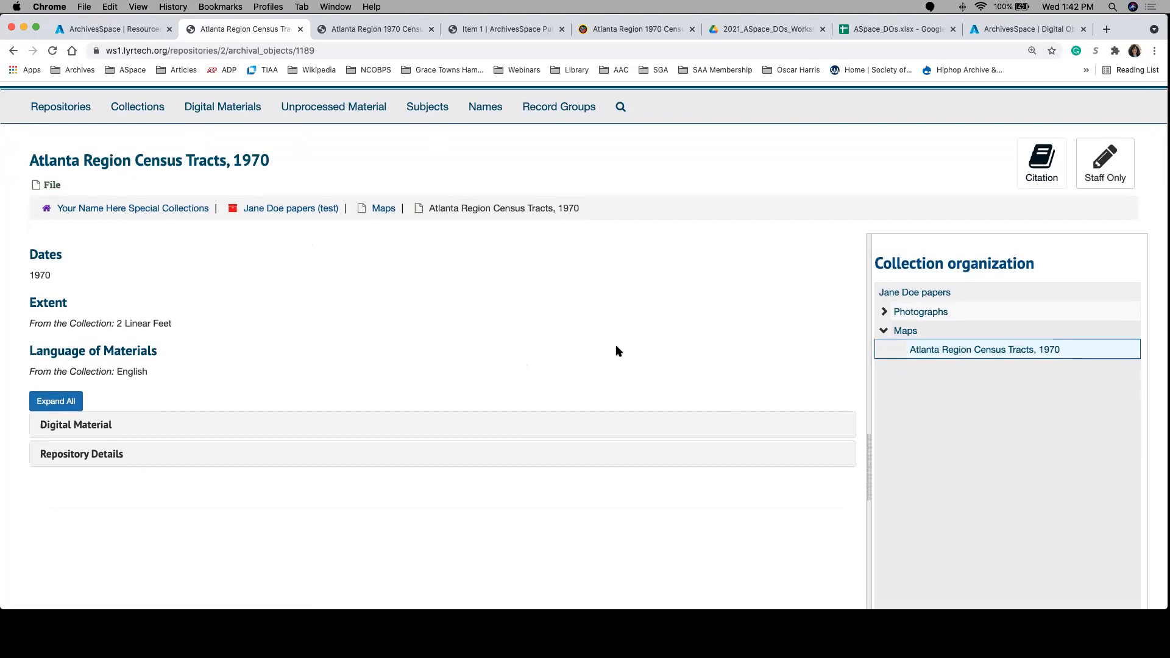
click(55, 401)
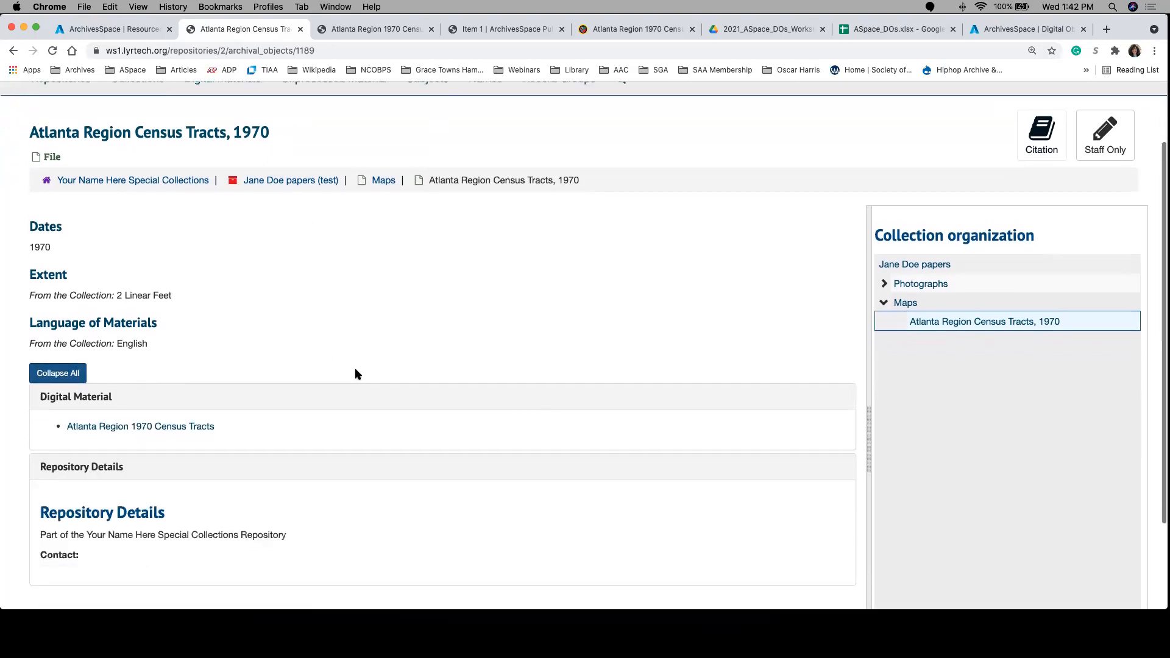
scroll(356, 373, down, 3)
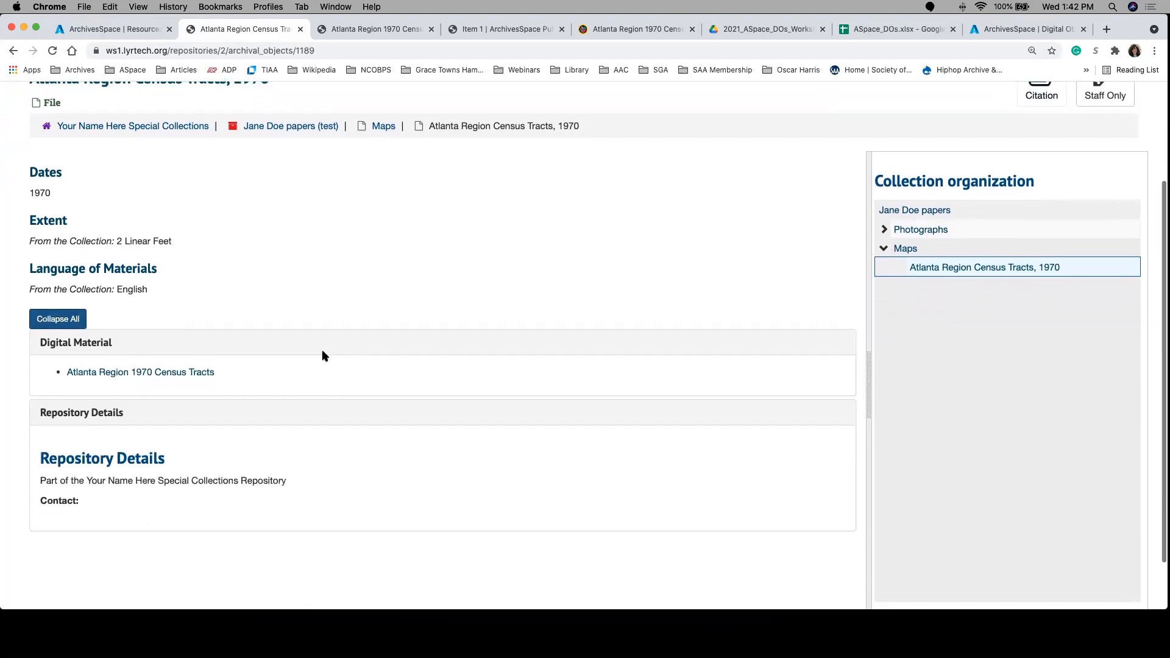
click(144, 373)
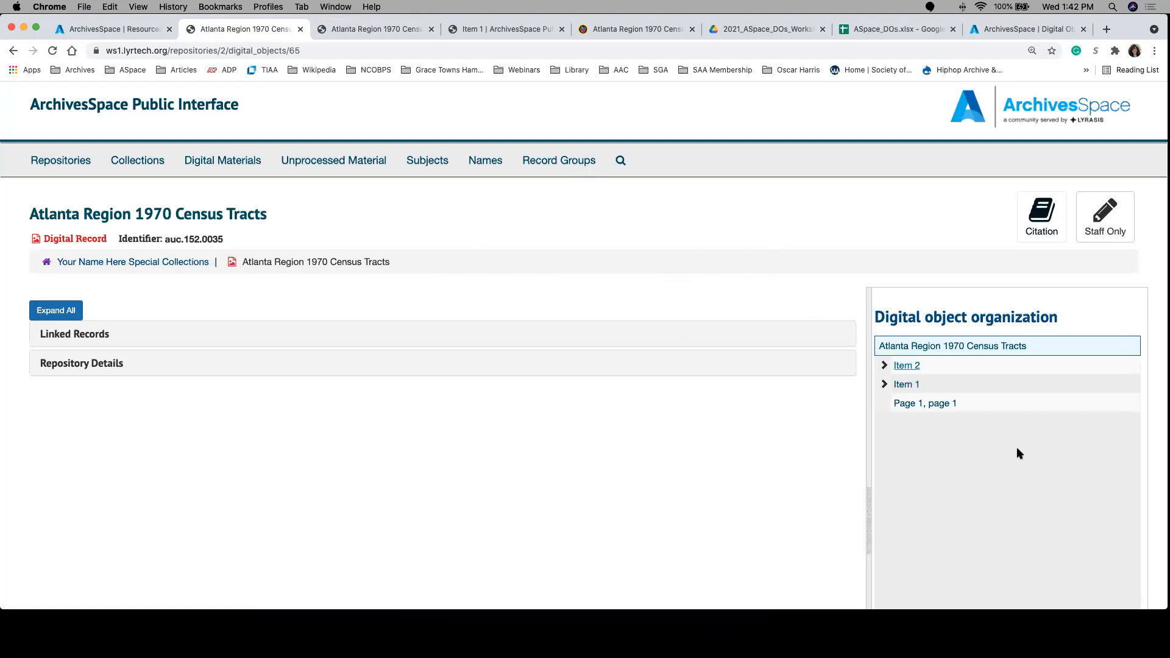
Step: Return to the staff interface, search all records by the portrait subject's surname, and open digital object auc.101.0014 for editing
click(138, 29)
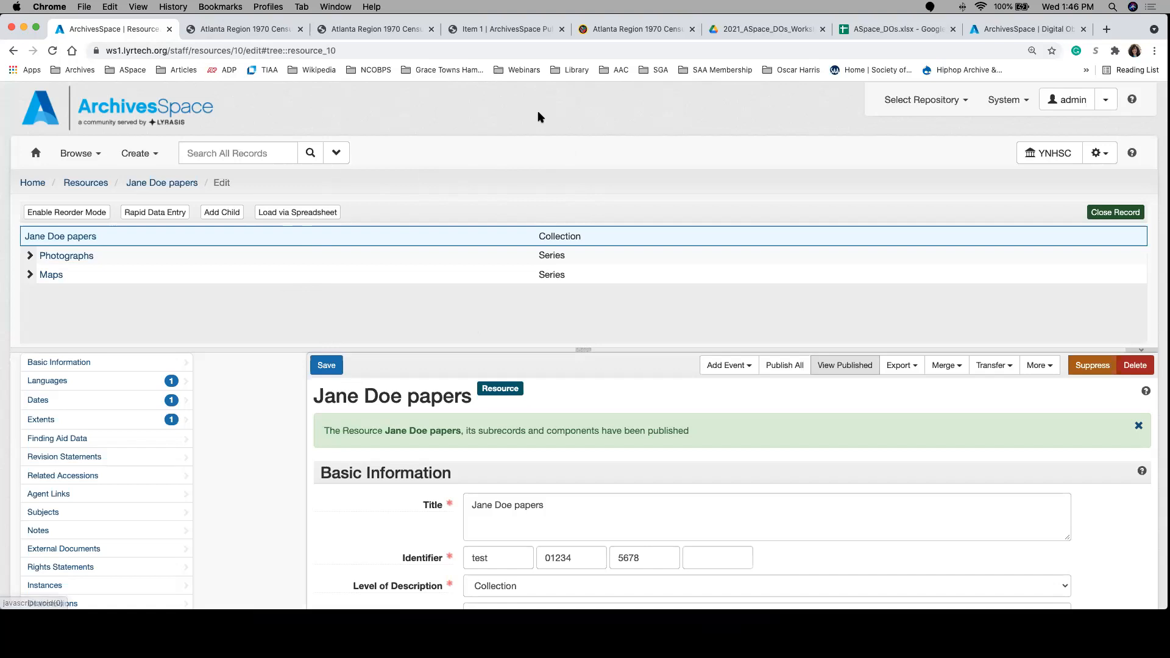
click(208, 150)
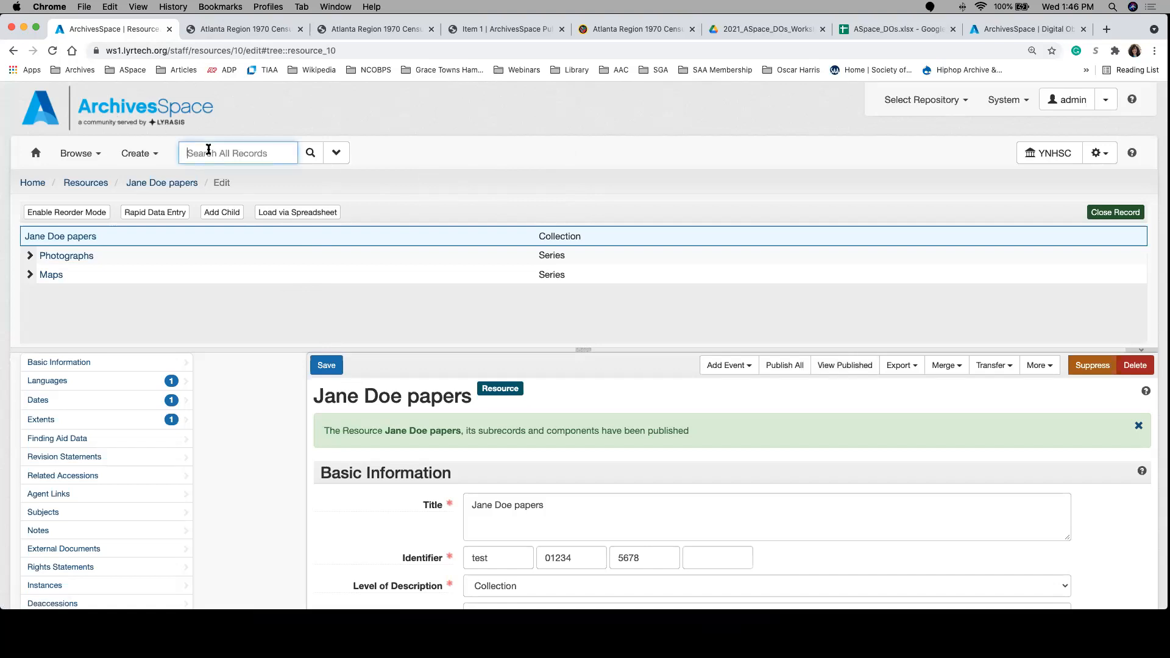
text(josep)
key(BackSpace)
text(phine di)
key(BackSpace)
key(BackSpace)
key(BackSpace)
key(BackSpace)
key(BackSpace)
key(BackSpace)
key(BackSpace)
key(BackSpace)
key(BackSpace)
key(BackSpace)
key(BackSpace)
text(murphy)
key(Return)
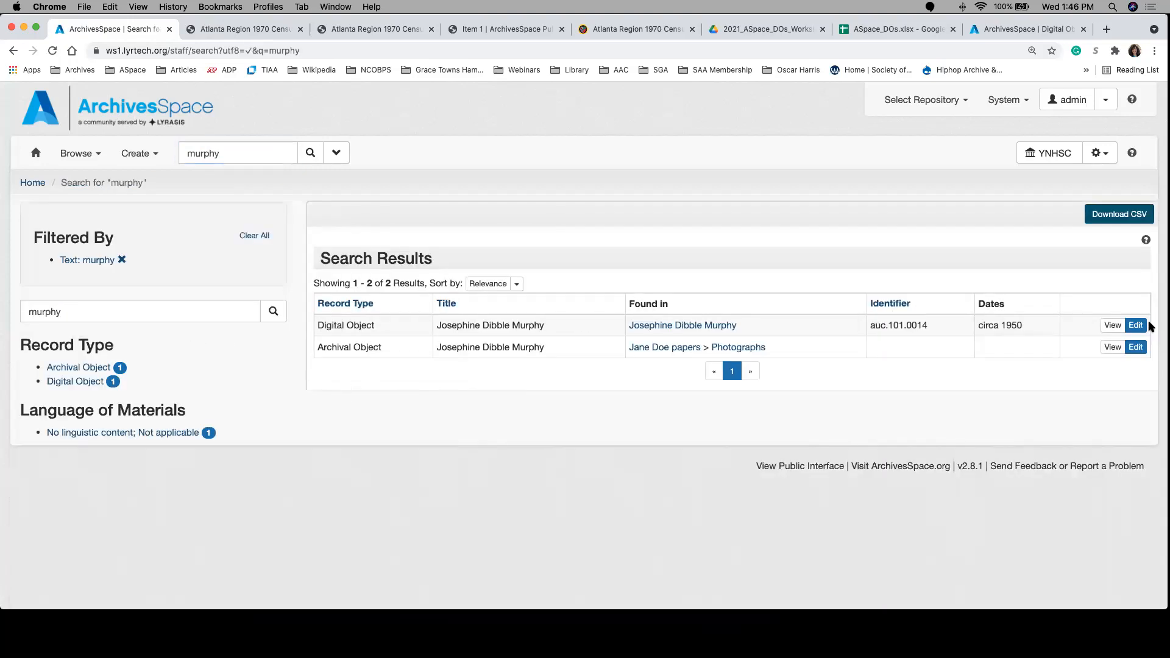
click(1137, 325)
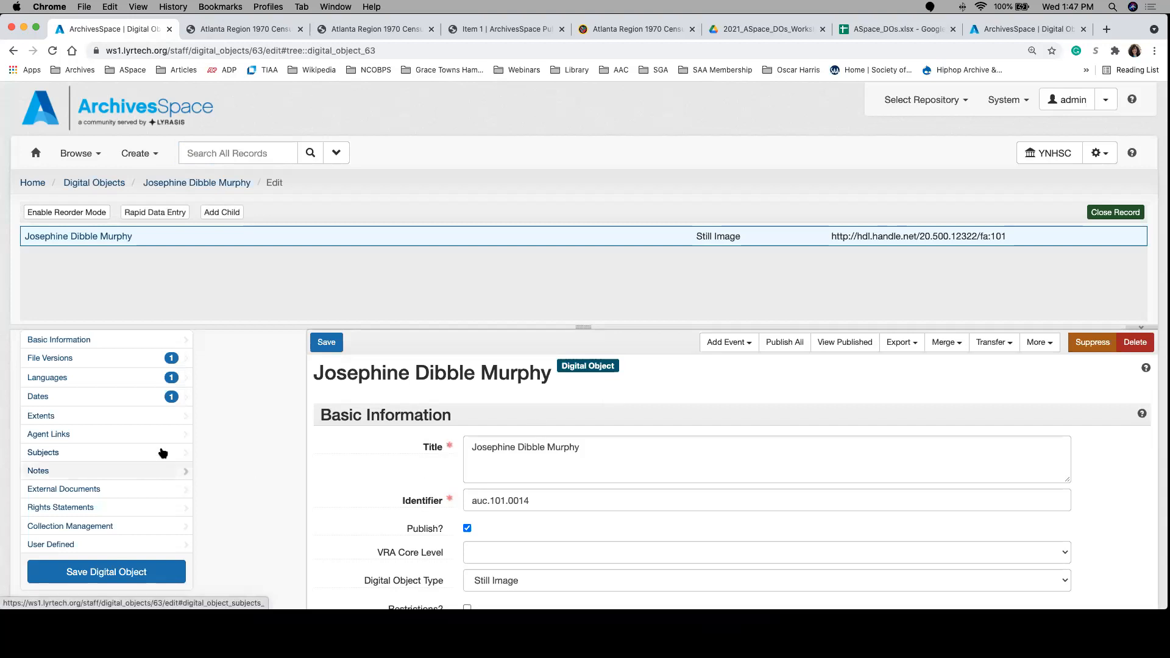
Step: Add an agent link to the digital object and set its role to Subject
click(180, 442)
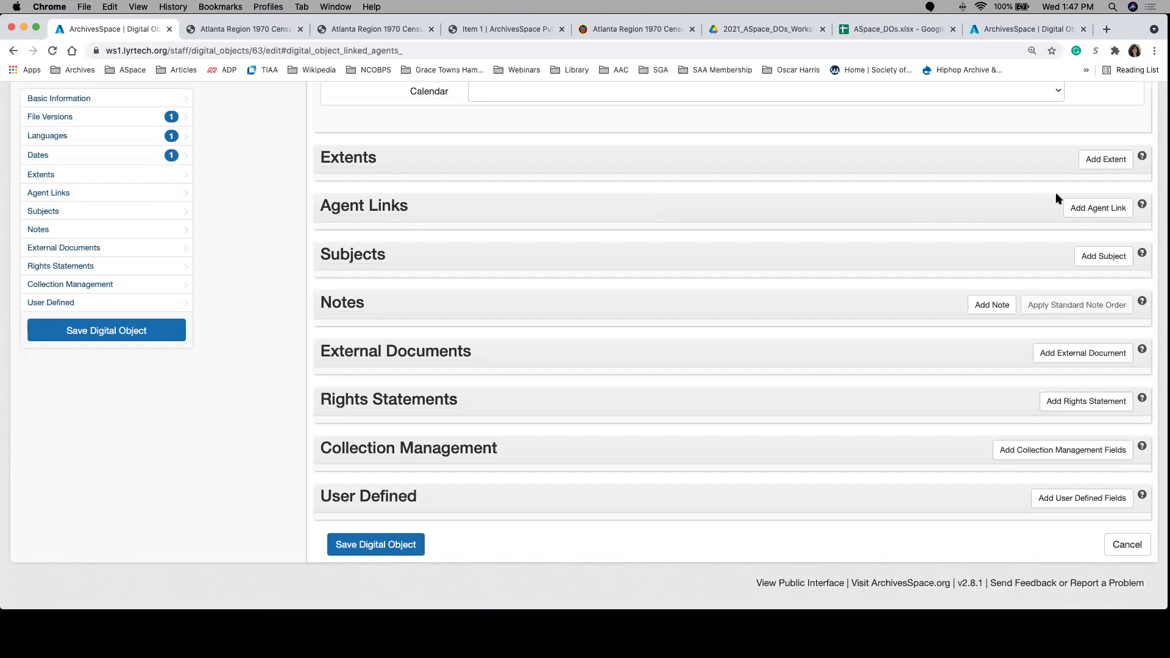
click(1078, 209)
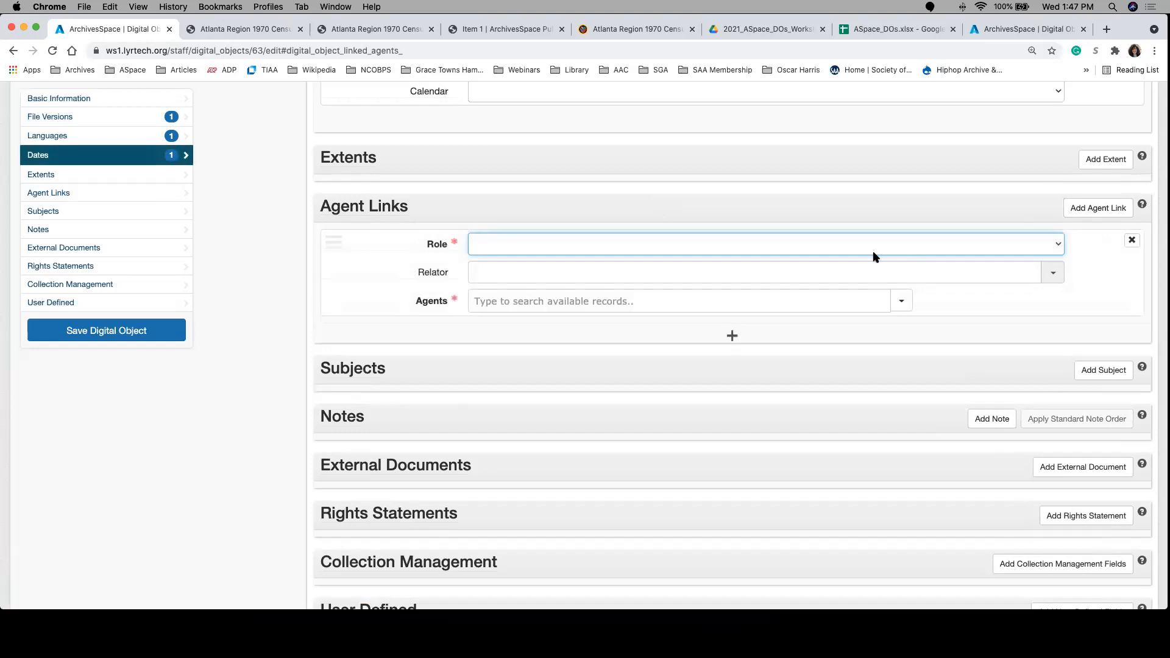
click(854, 247)
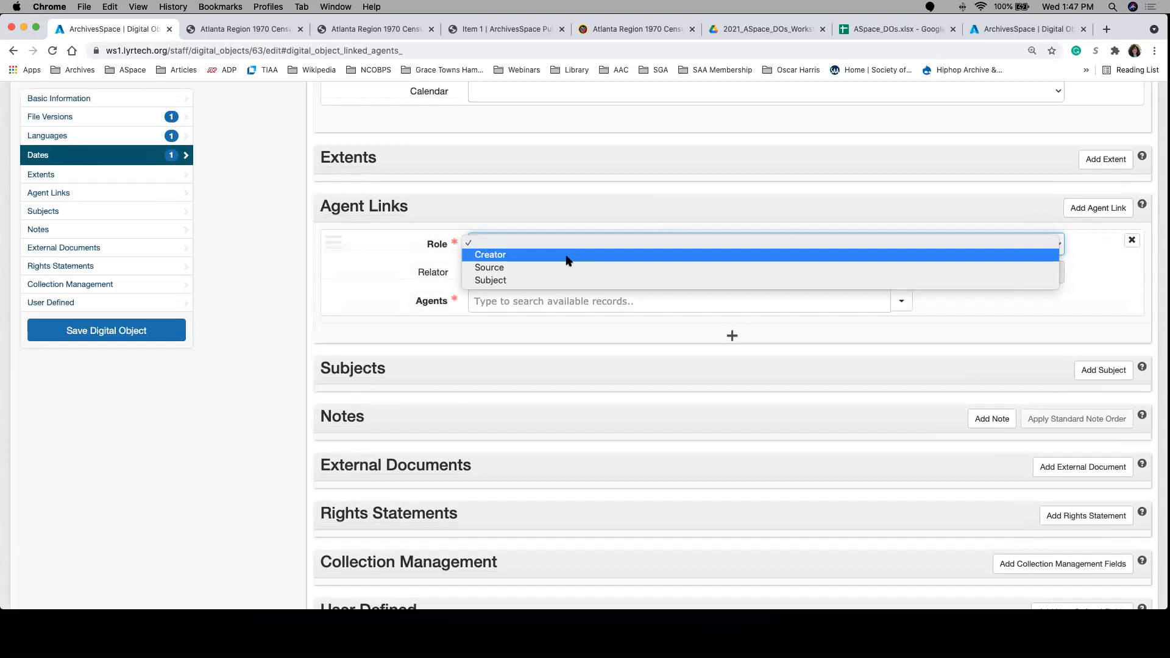
click(556, 279)
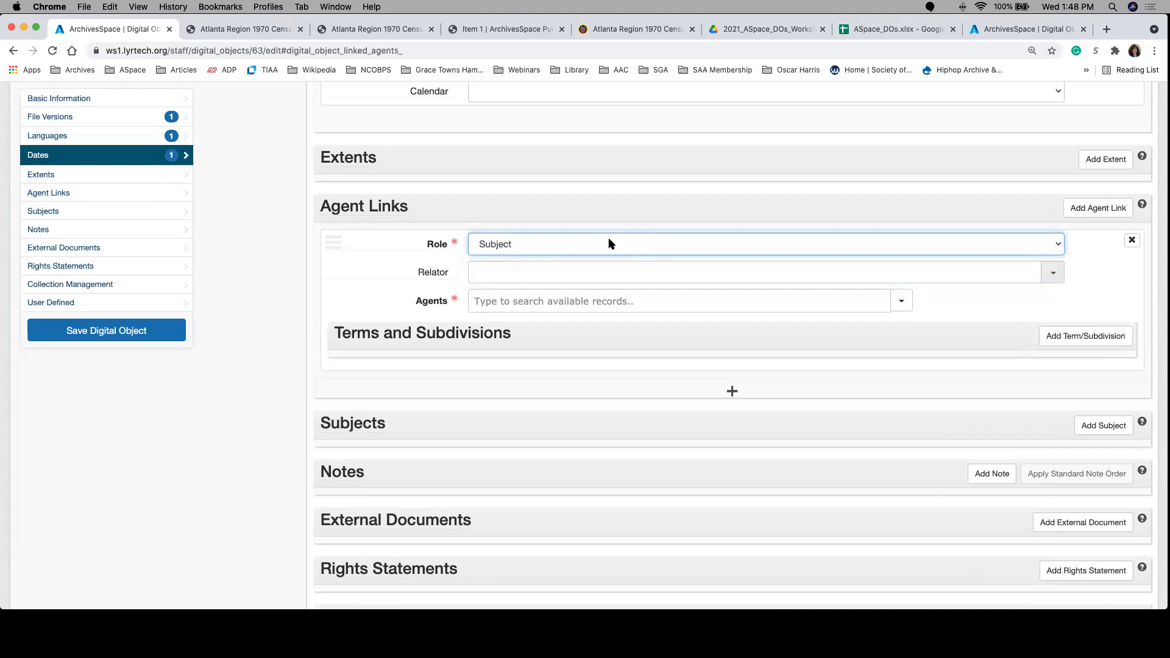
click(610, 244)
click(610, 244)
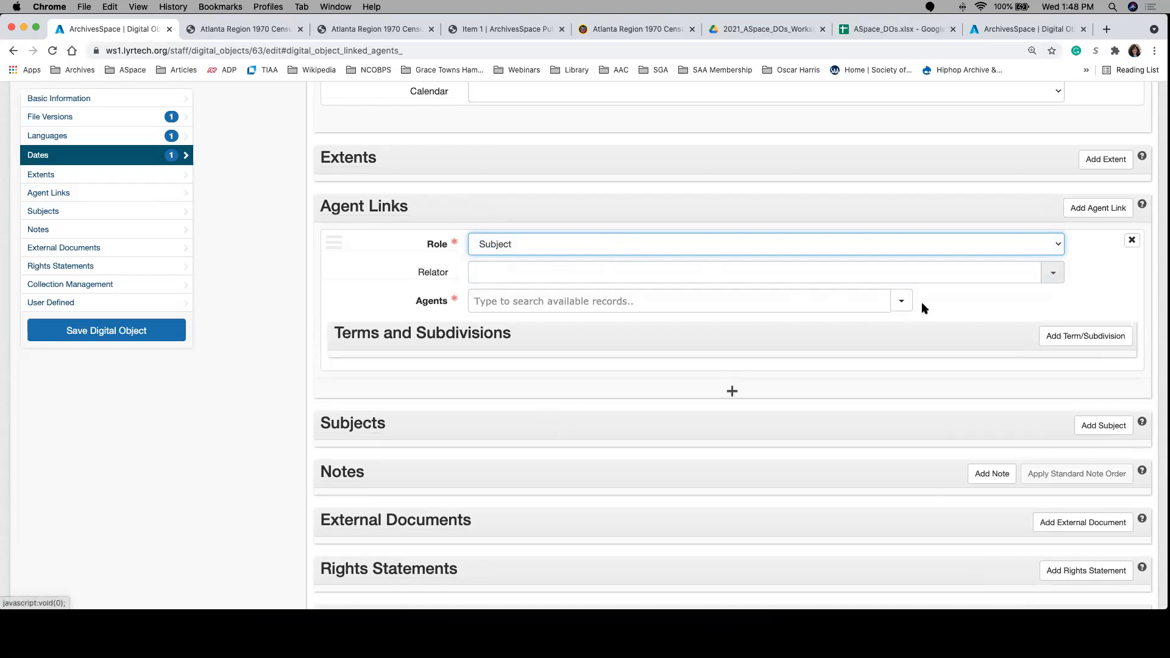
Step: Look through the relator terms available for the new agent link, leaving the relator empty
click(832, 303)
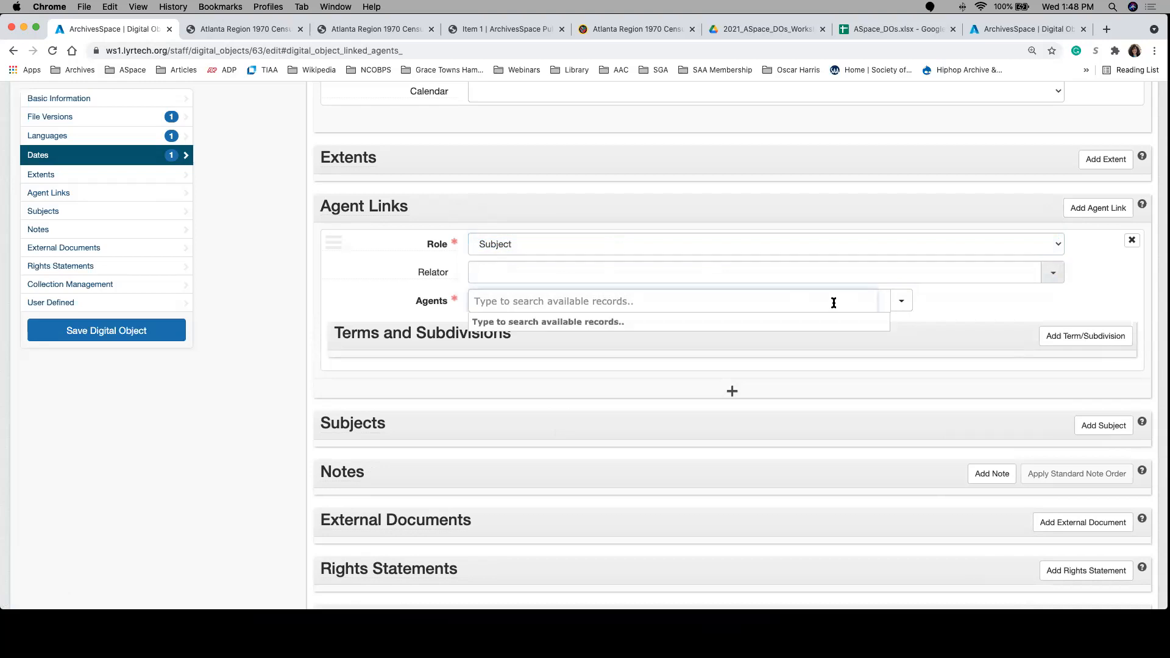
click(514, 272)
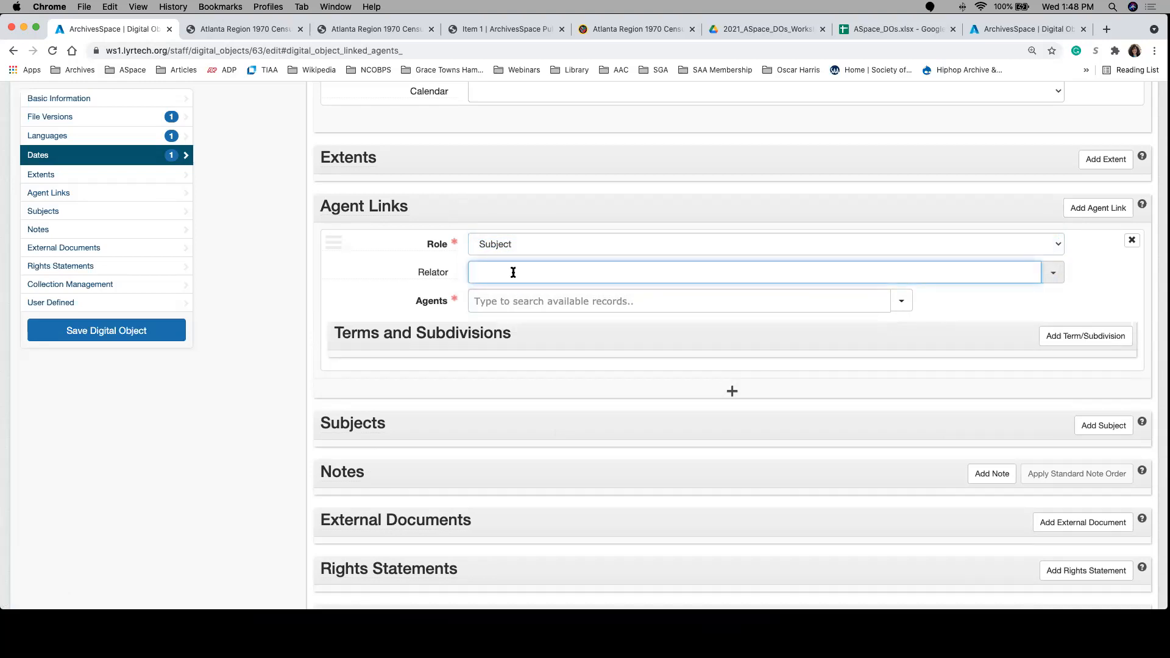
click(1053, 273)
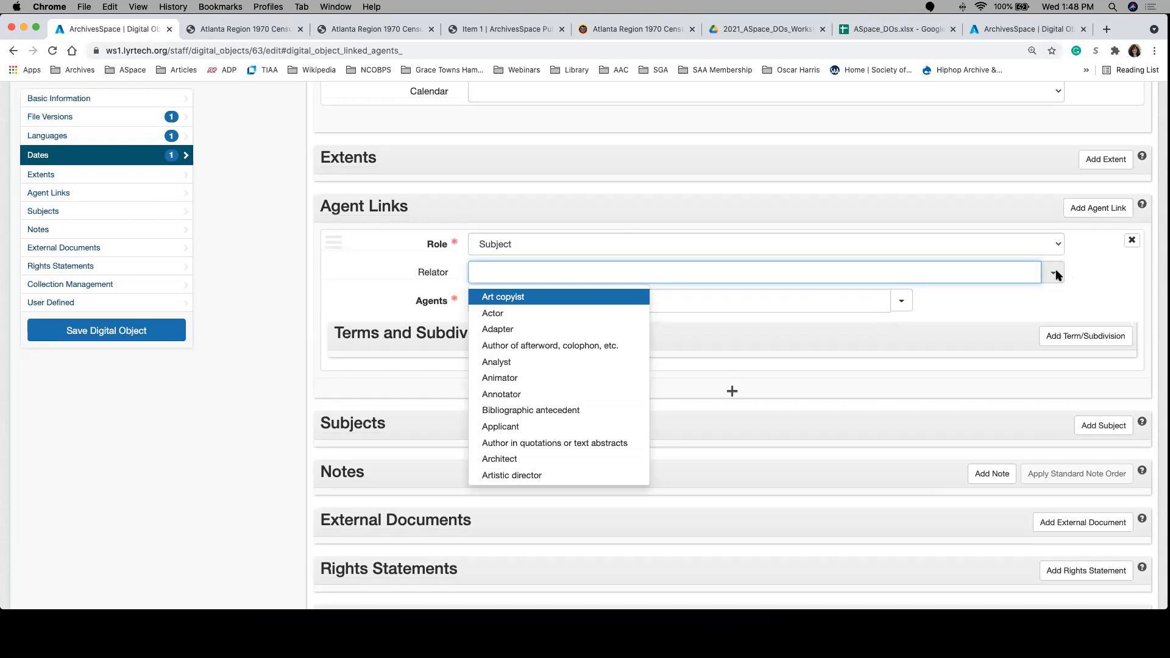
scroll(616, 395, down, 5)
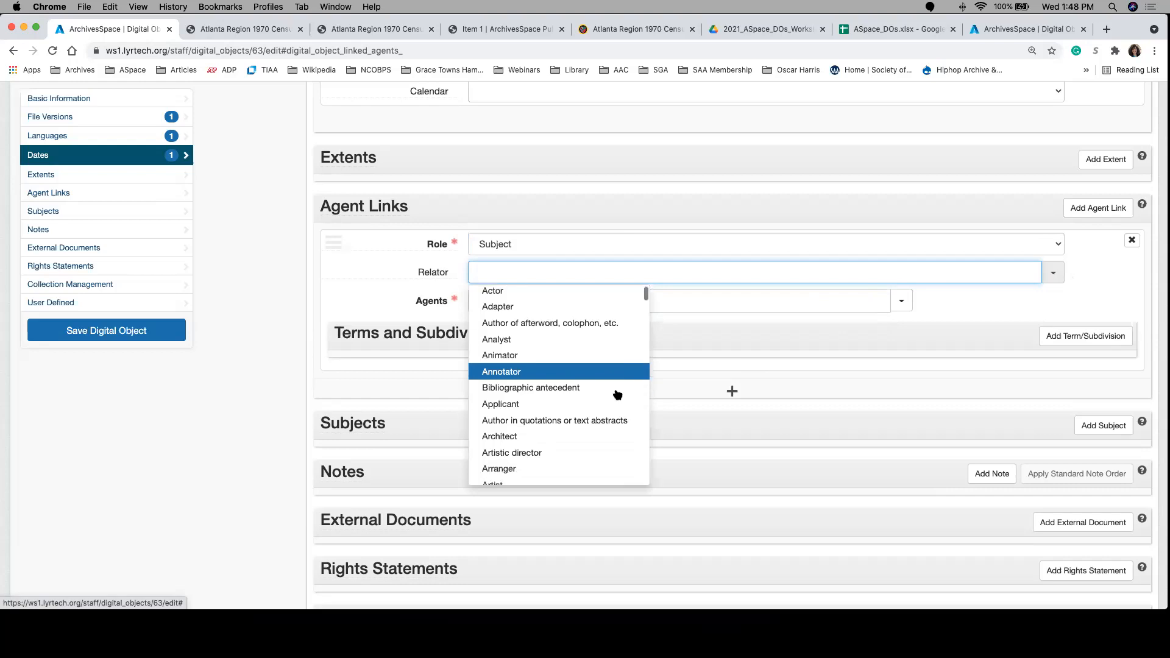
scroll(616, 395, down, 5)
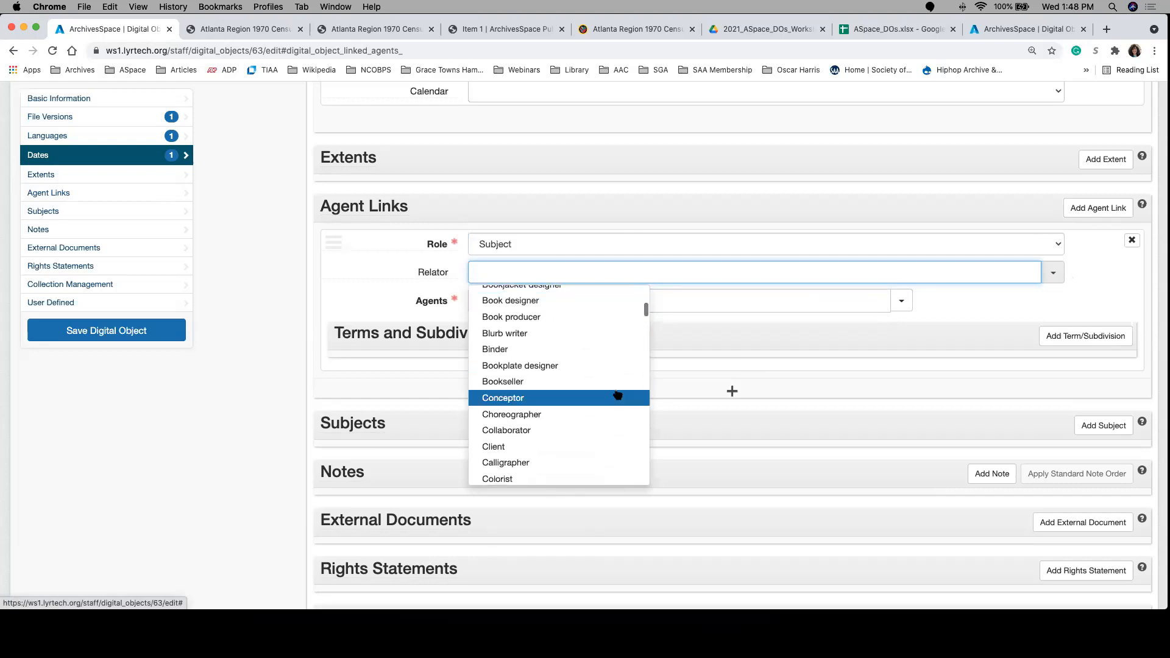
scroll(617, 395, down, 4)
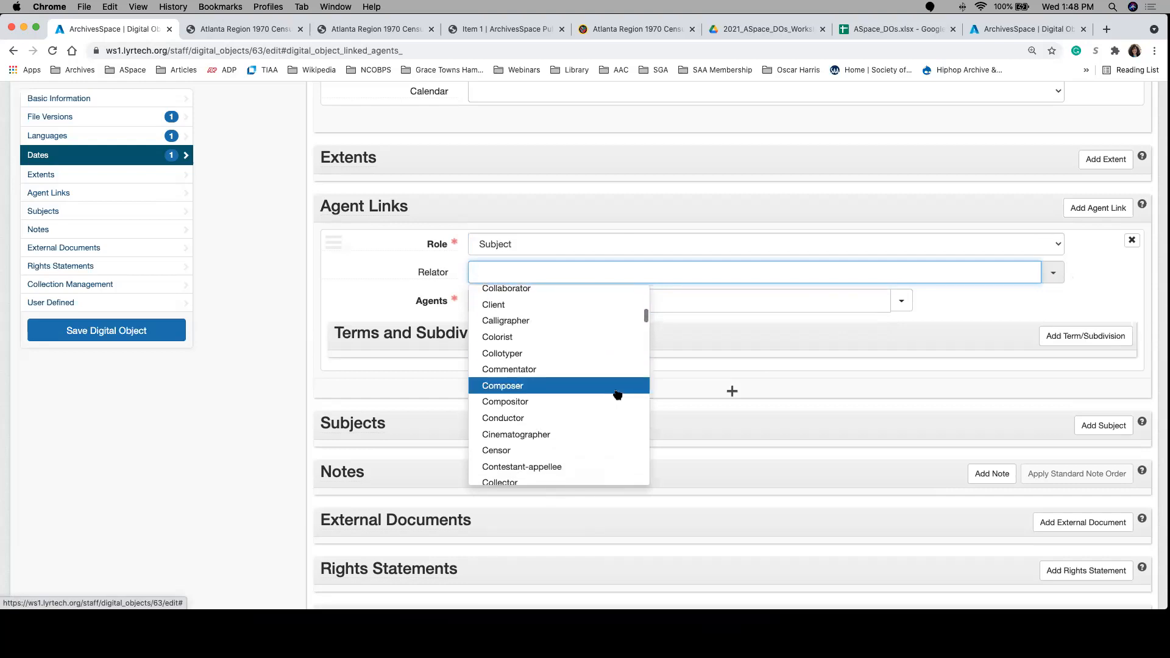
click(1008, 291)
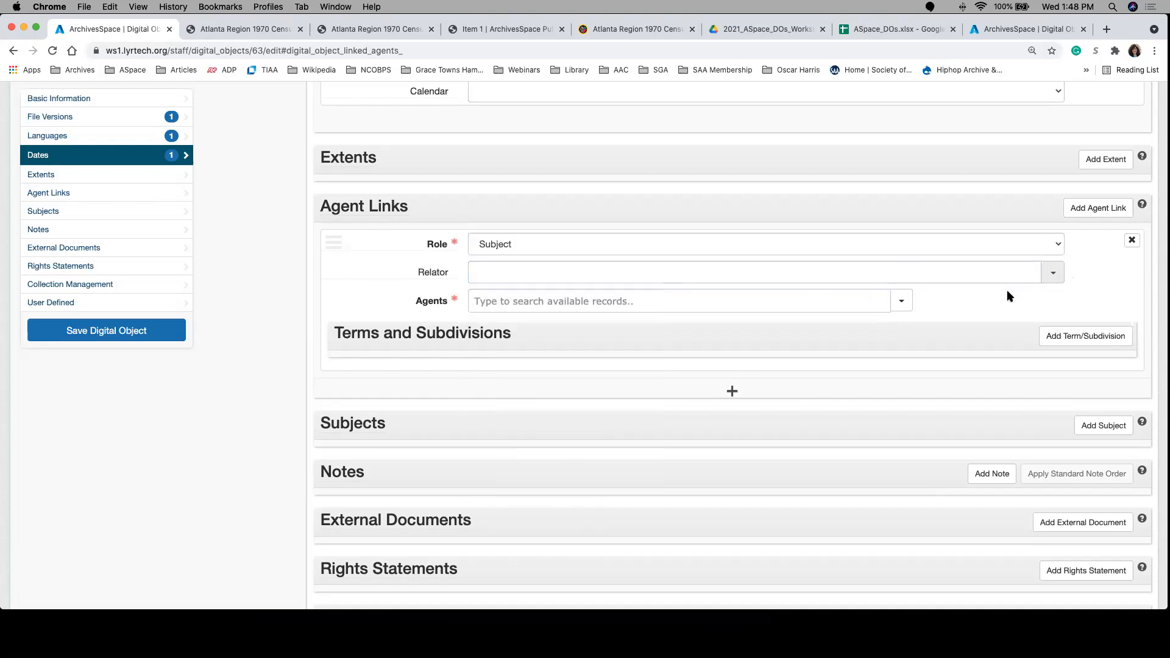
Step: Browse the existing agent records for the agent link and select the last person on the first results page
click(903, 303)
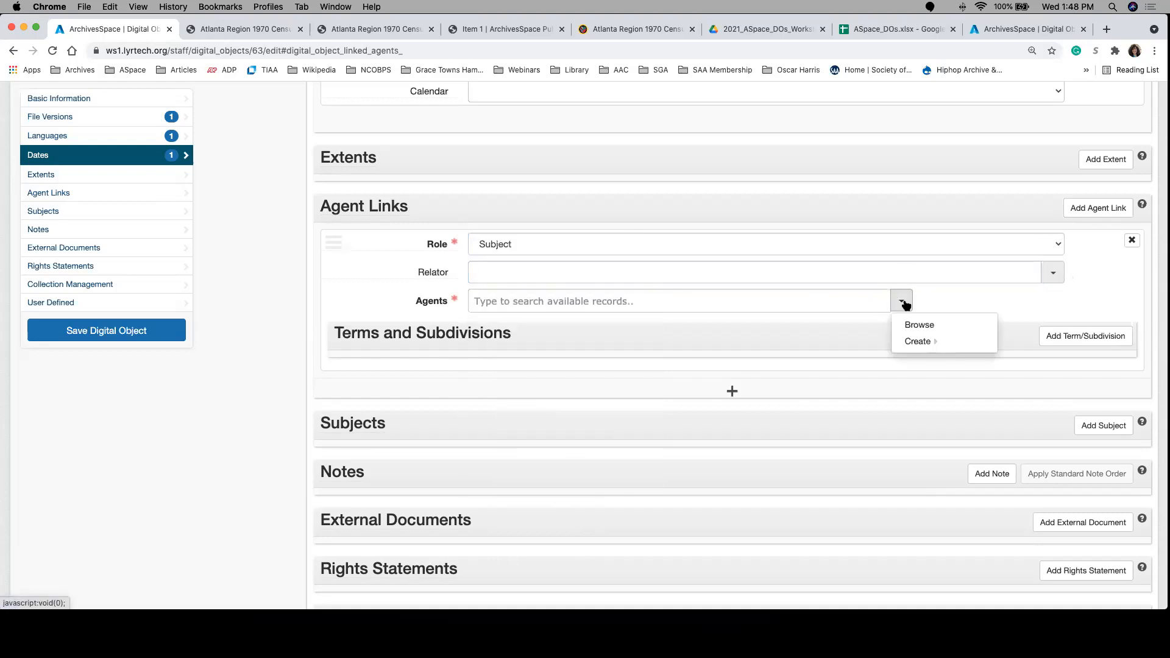
click(810, 306)
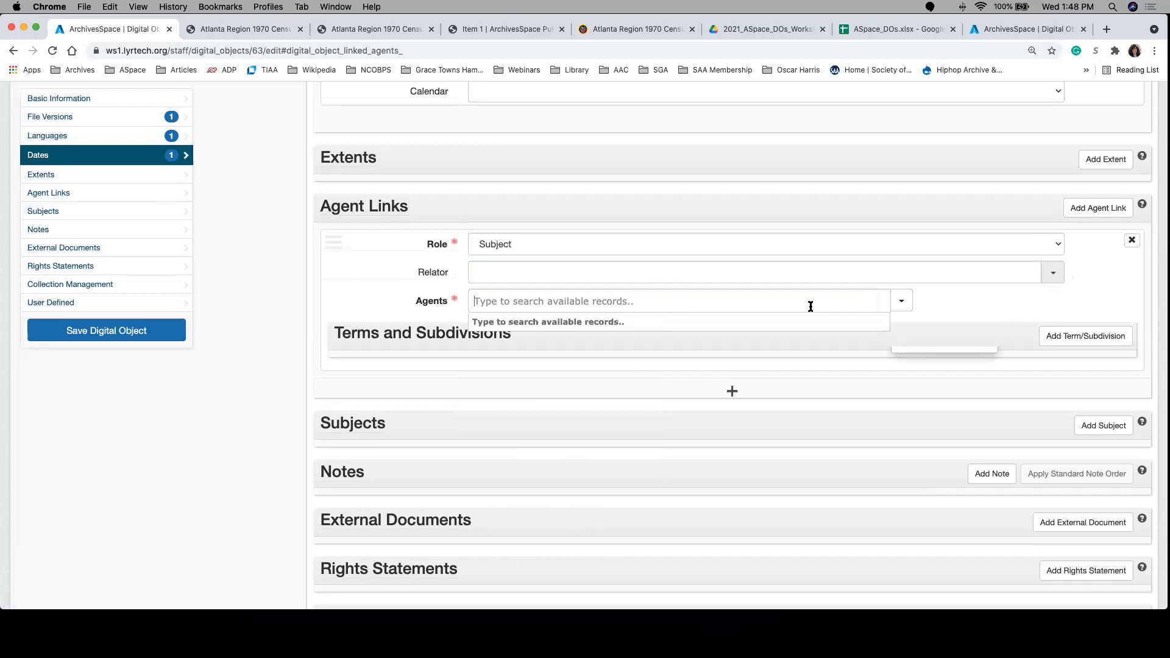
click(902, 305)
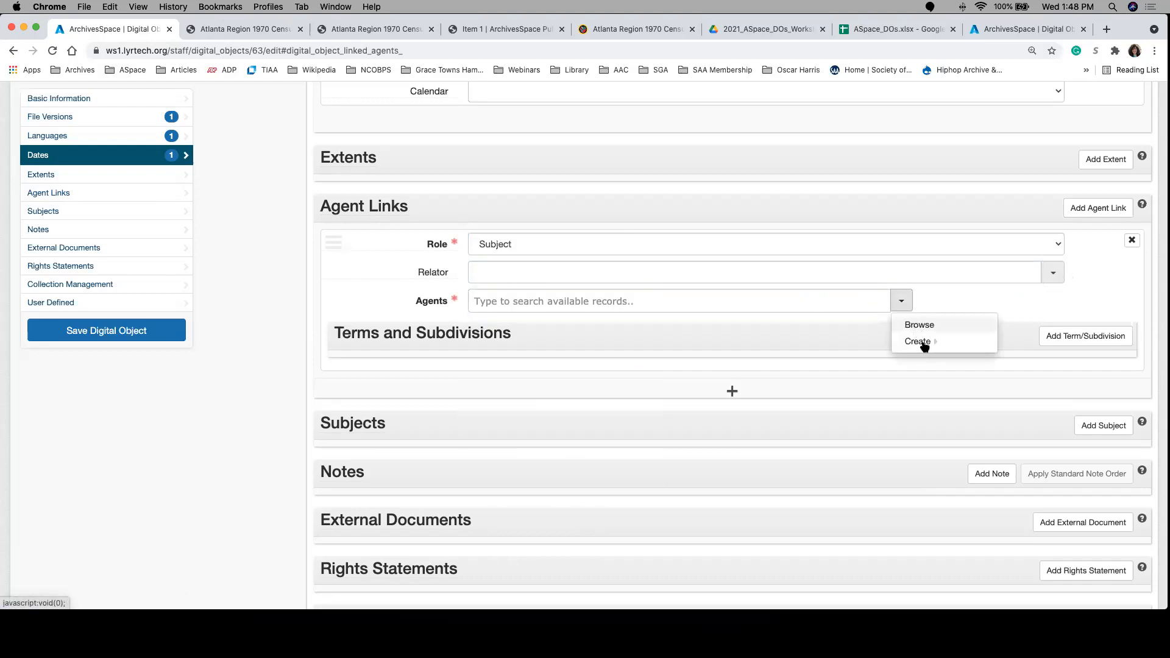
mouse_move(927, 346)
click(921, 326)
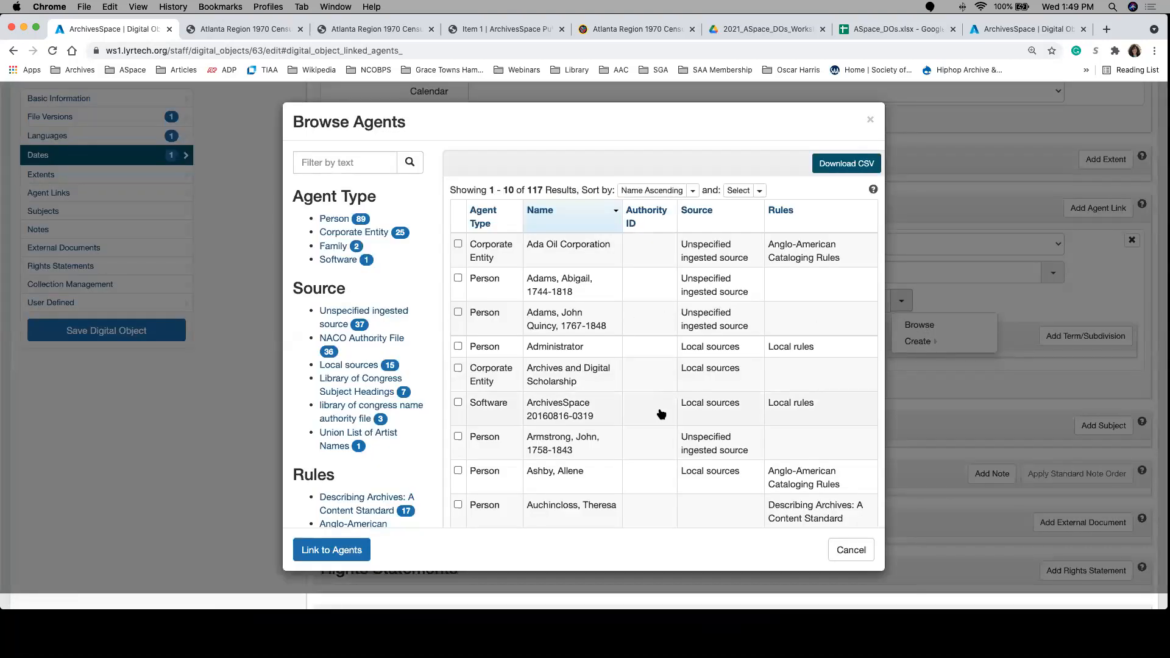
scroll(661, 414, down, 3)
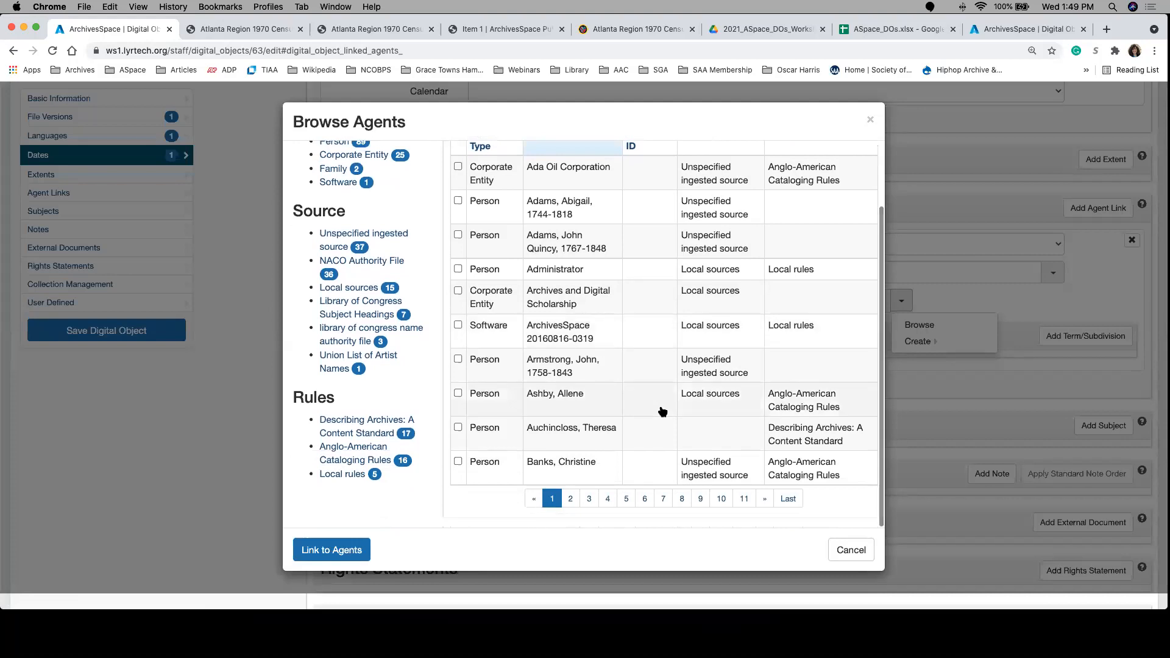
click(458, 461)
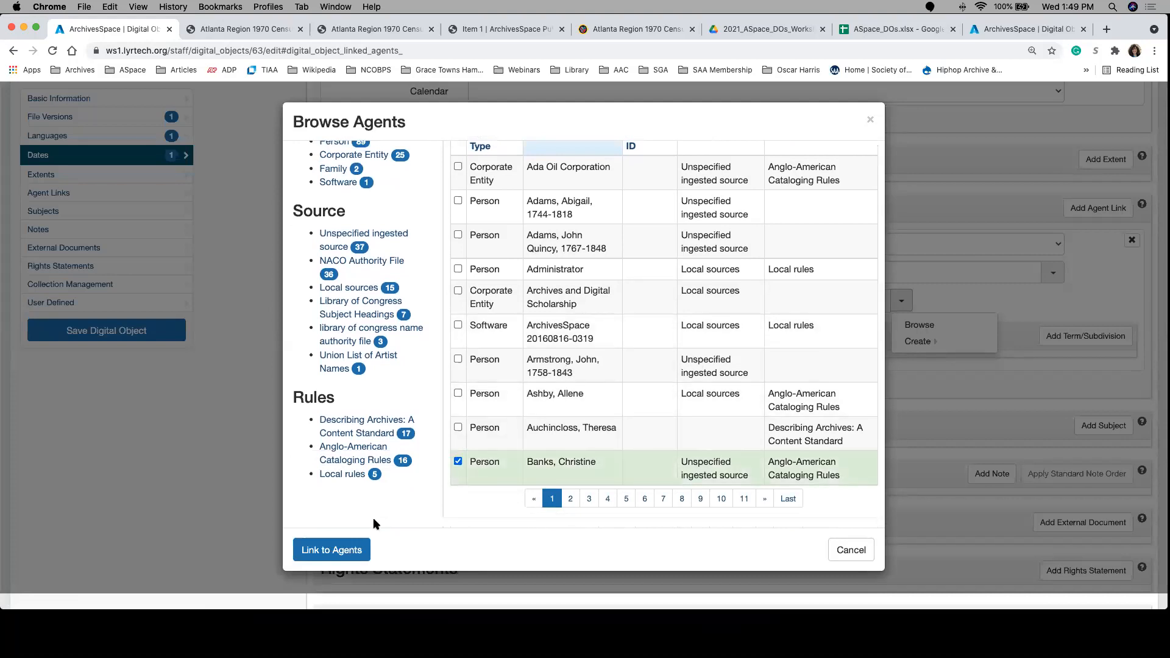
scroll(597, 331, up, 3)
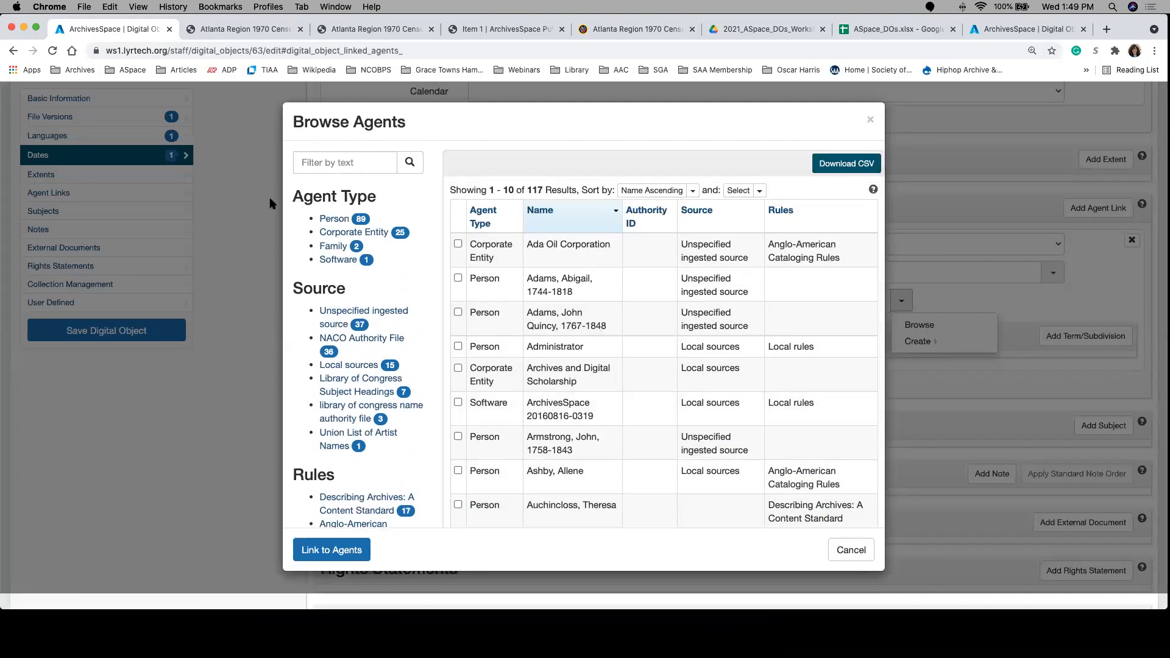
click(322, 165)
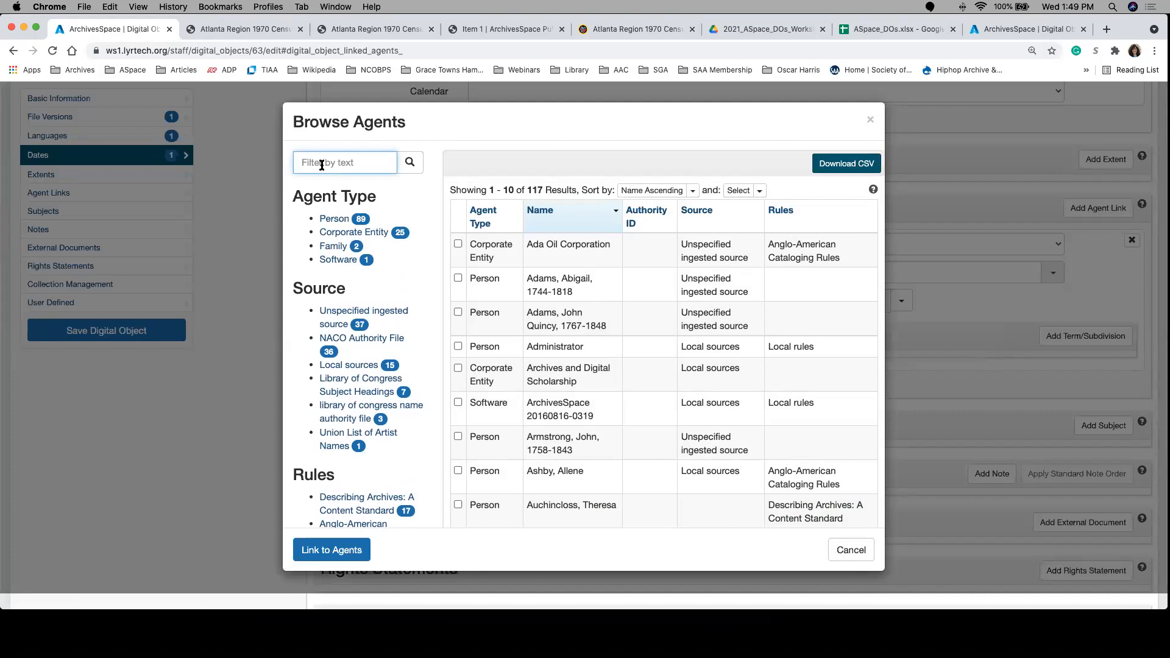
scroll(548, 295, down, 3)
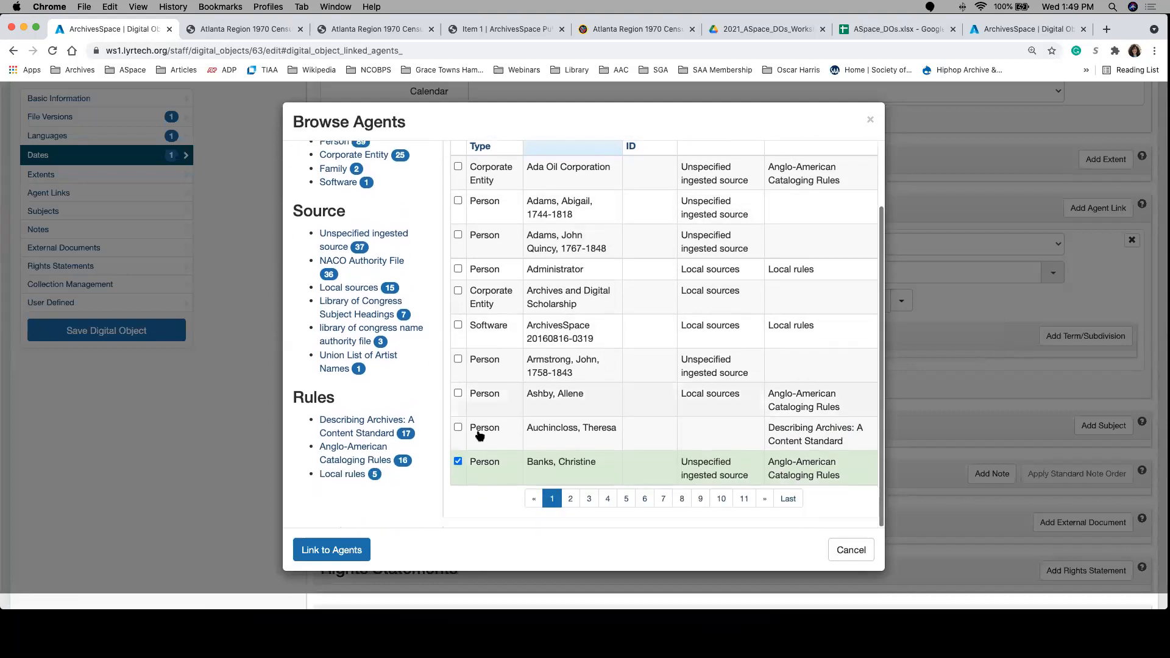
click(459, 428)
click(458, 394)
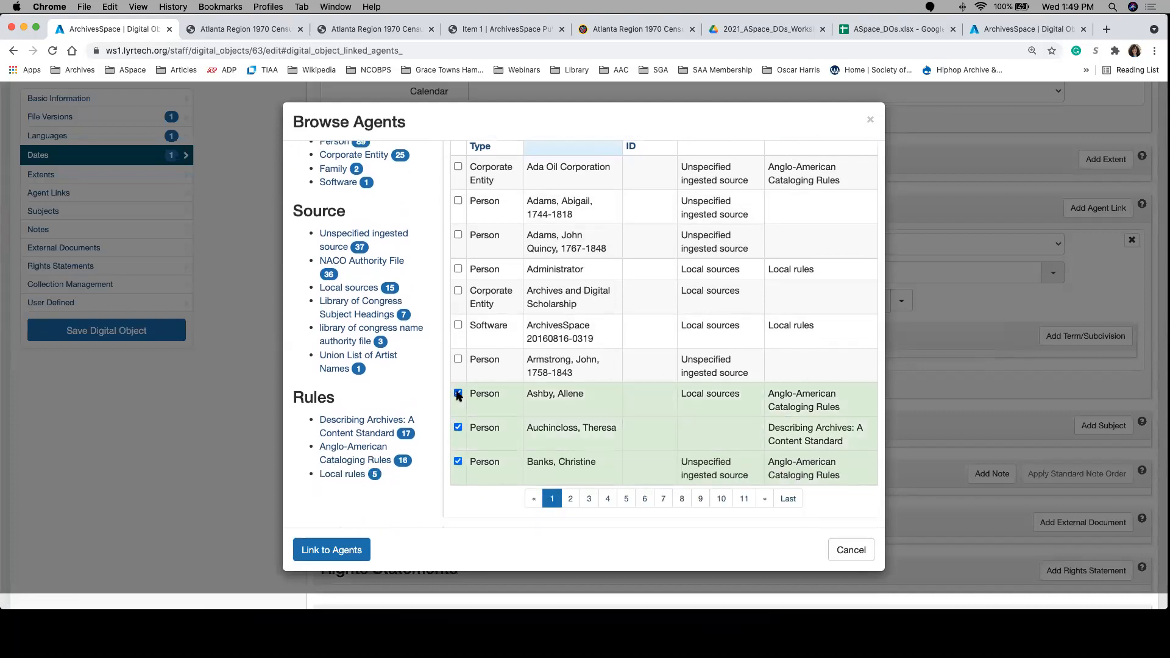
click(458, 427)
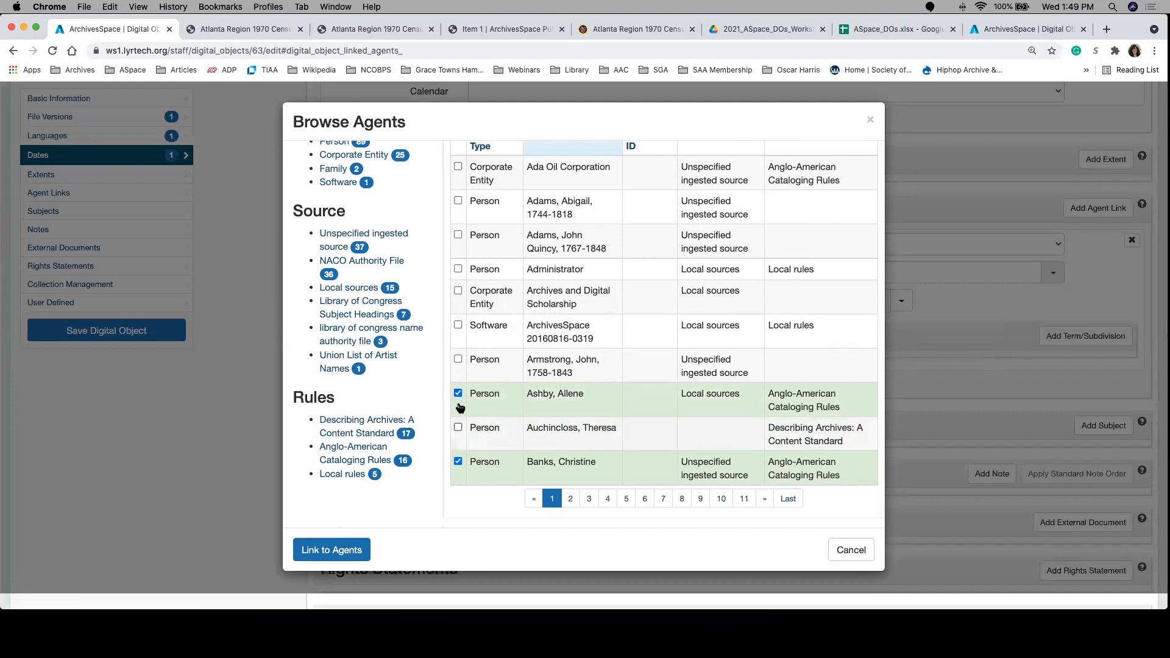
click(458, 393)
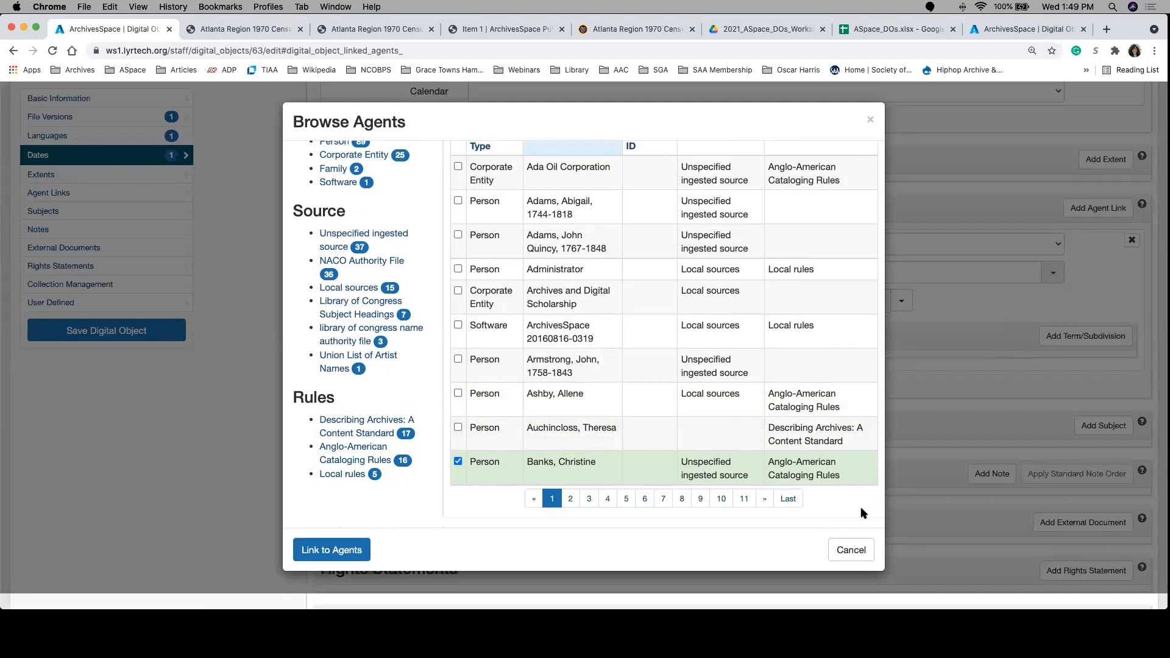
Step: Link the selected person record as the agent in the Subject-role agent link
click(334, 553)
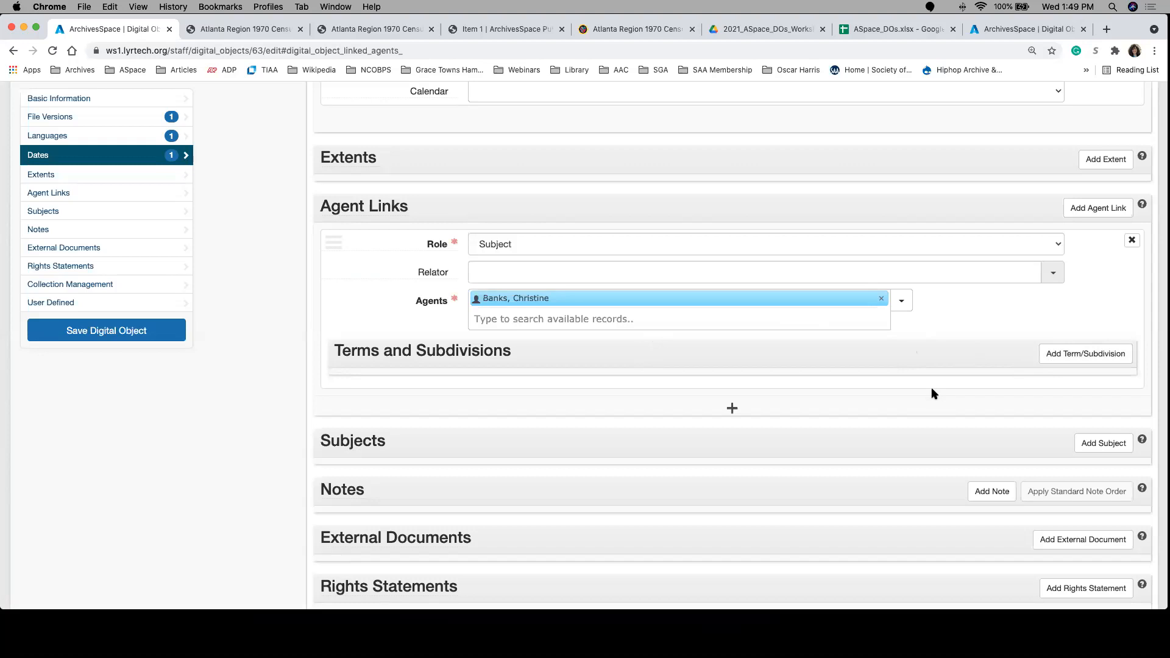
scroll(844, 424, down, 1)
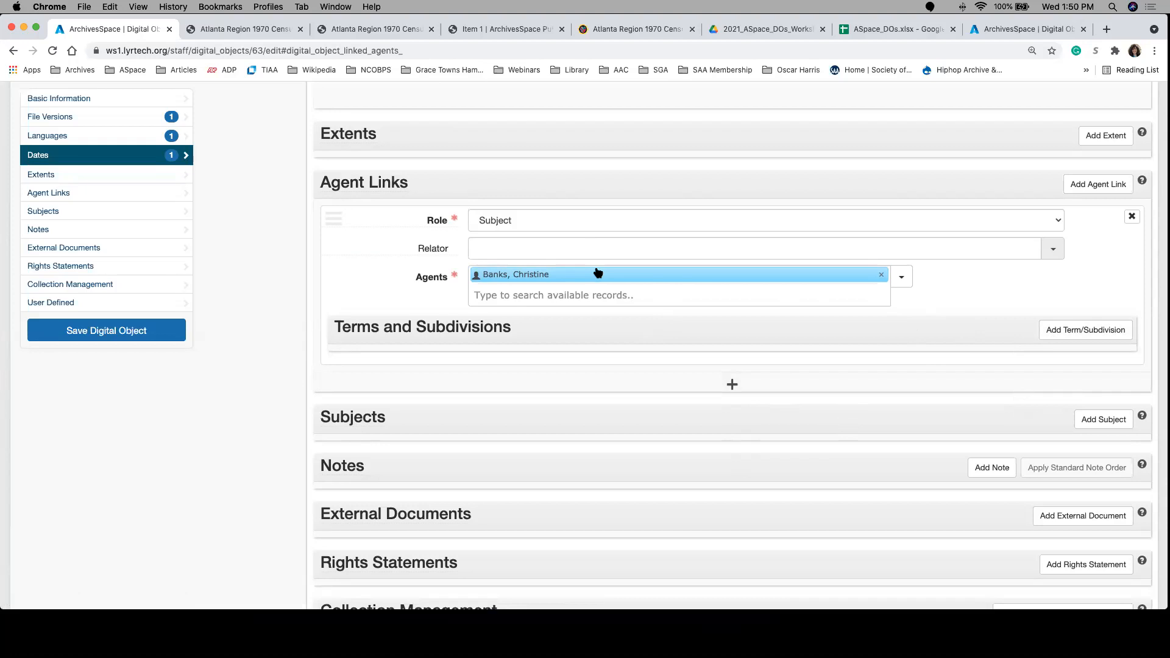
click(618, 278)
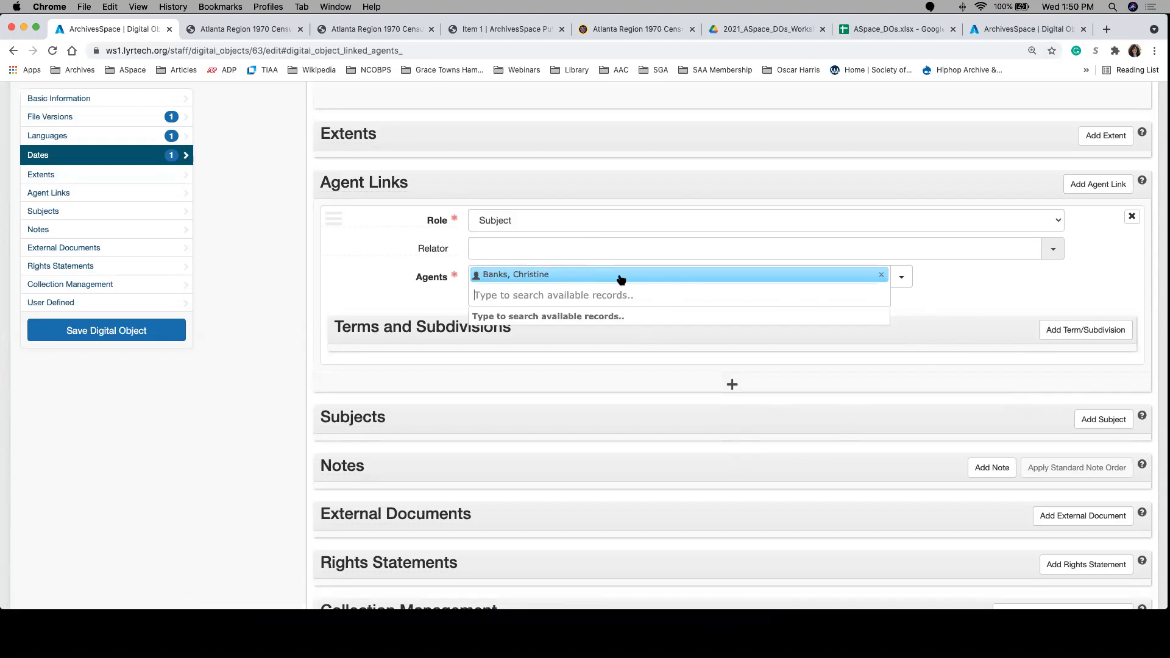
click(1042, 298)
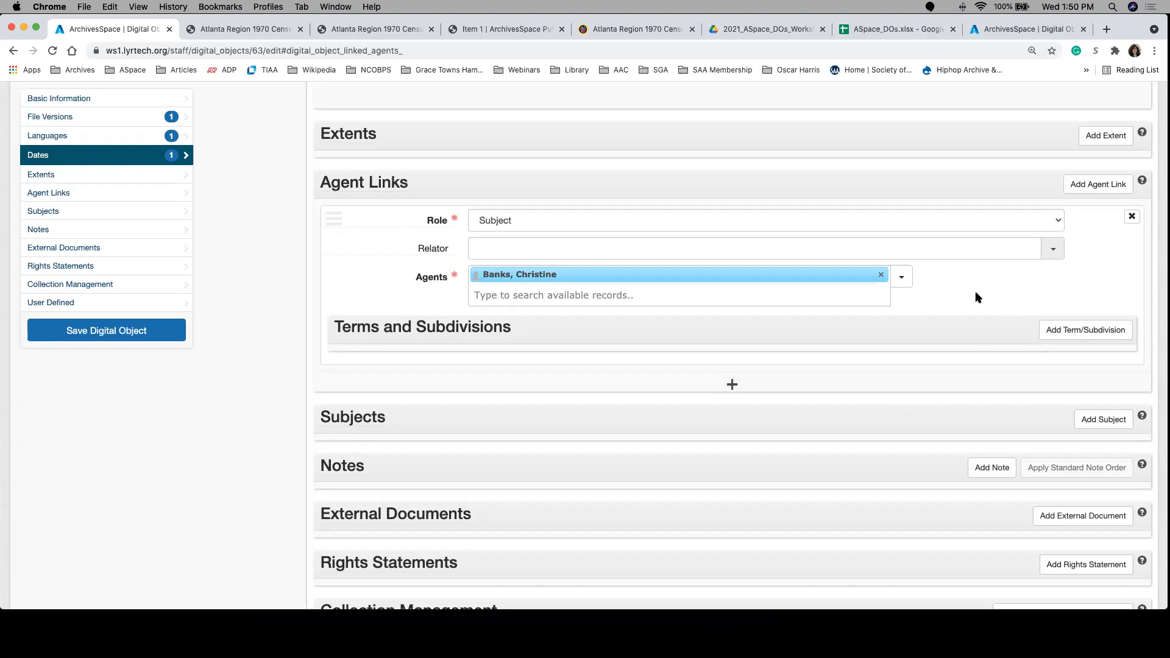
Step: Add a subject entry to the digital object and filter the existing subject records by "photographs"
click(1093, 422)
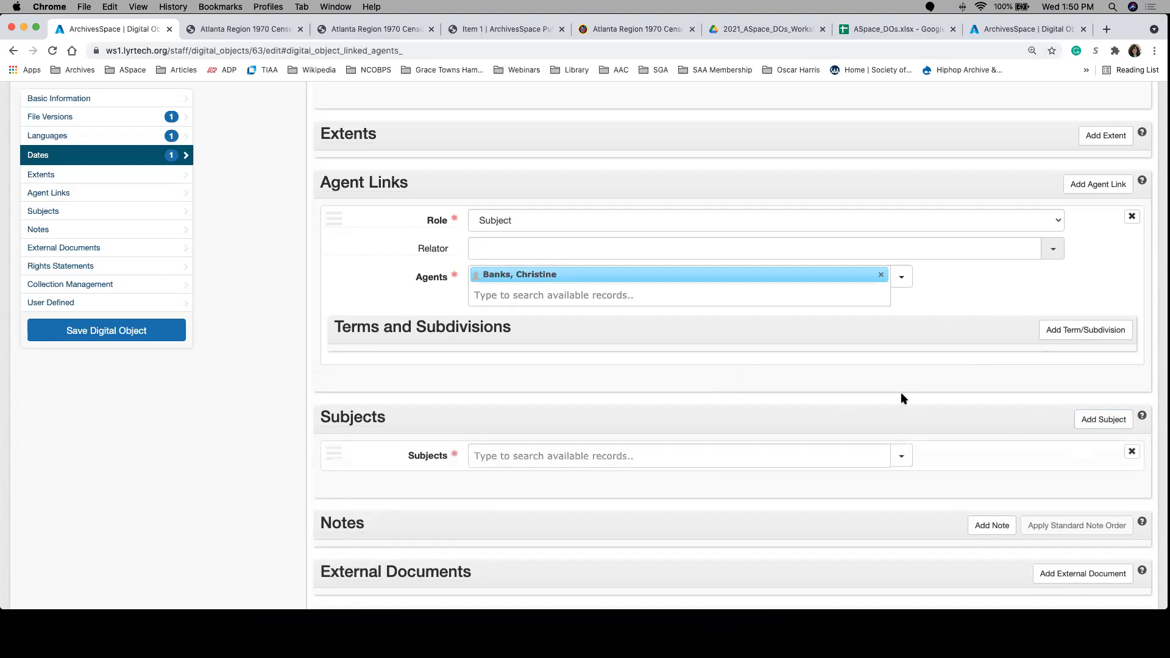
click(902, 458)
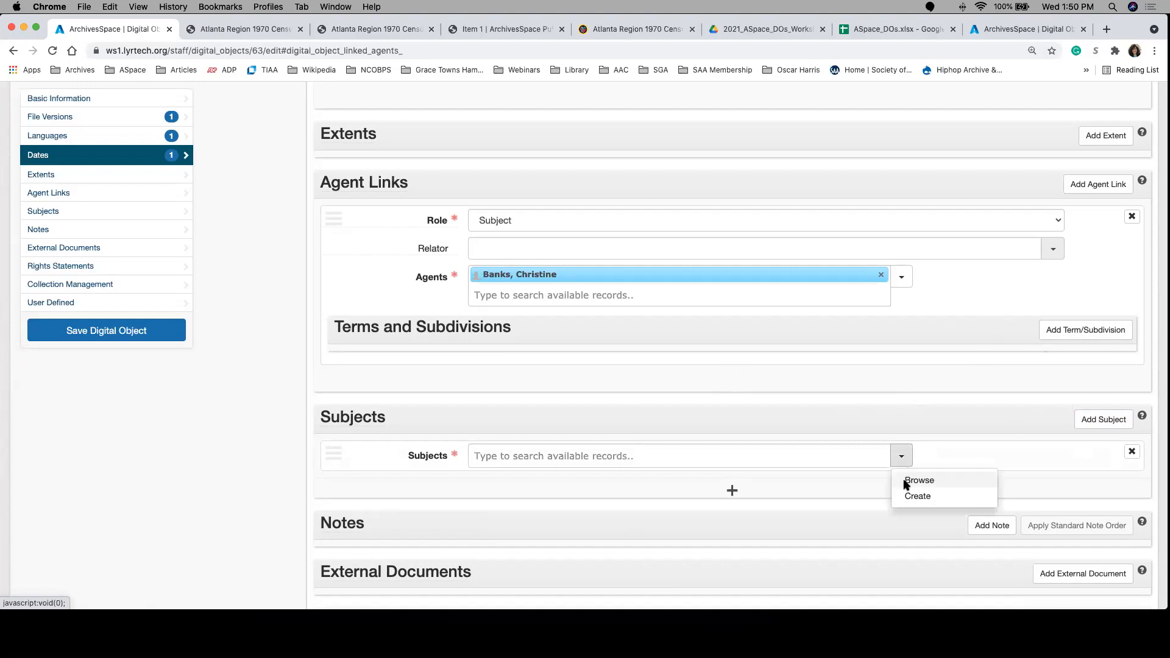
click(908, 480)
click(333, 163)
text(photographs)
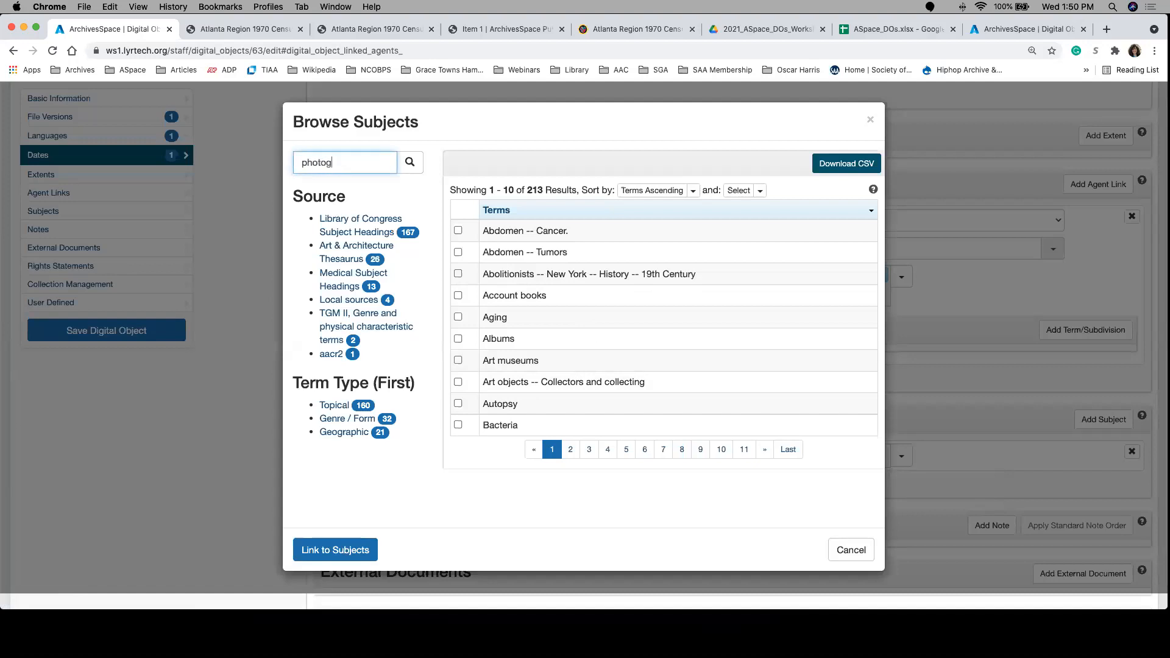
click(410, 162)
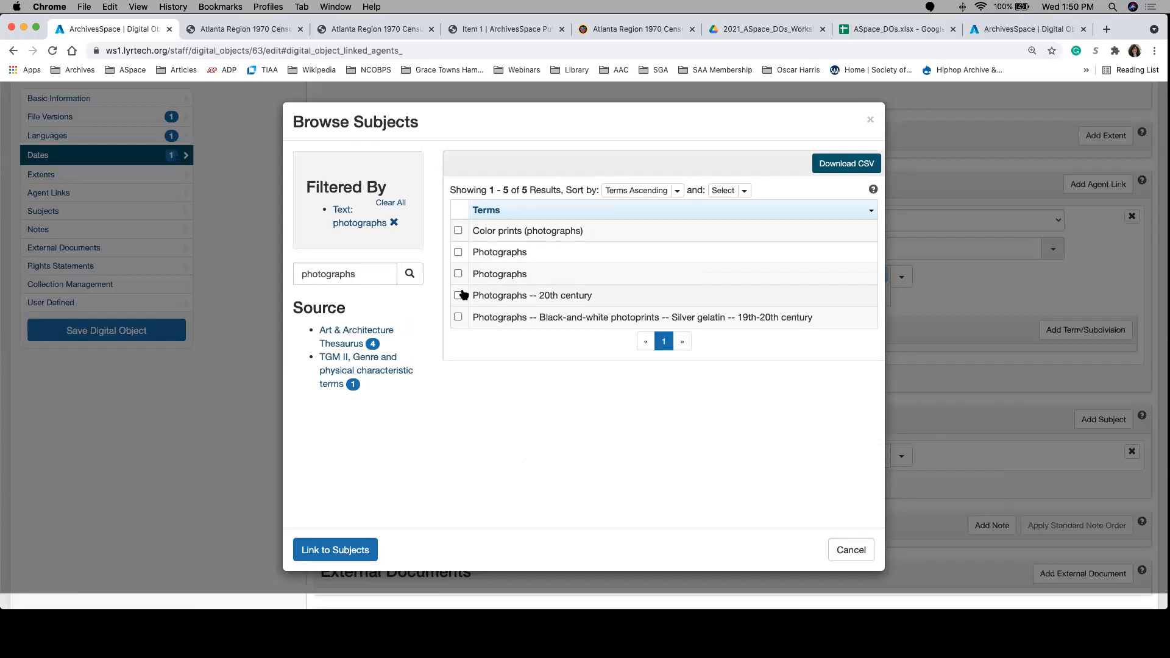
Step: Link the subjects Photographs -- 20th century, the second Photographs term and Color prints (photographs) to the digital object
click(458, 296)
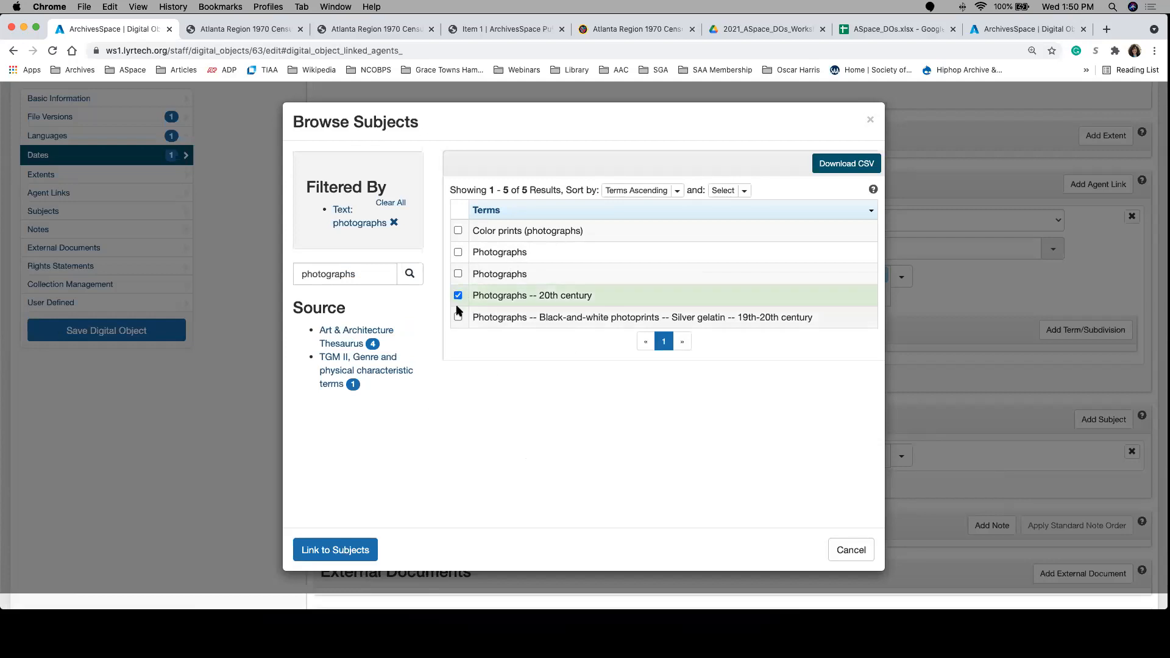
click(458, 274)
click(457, 230)
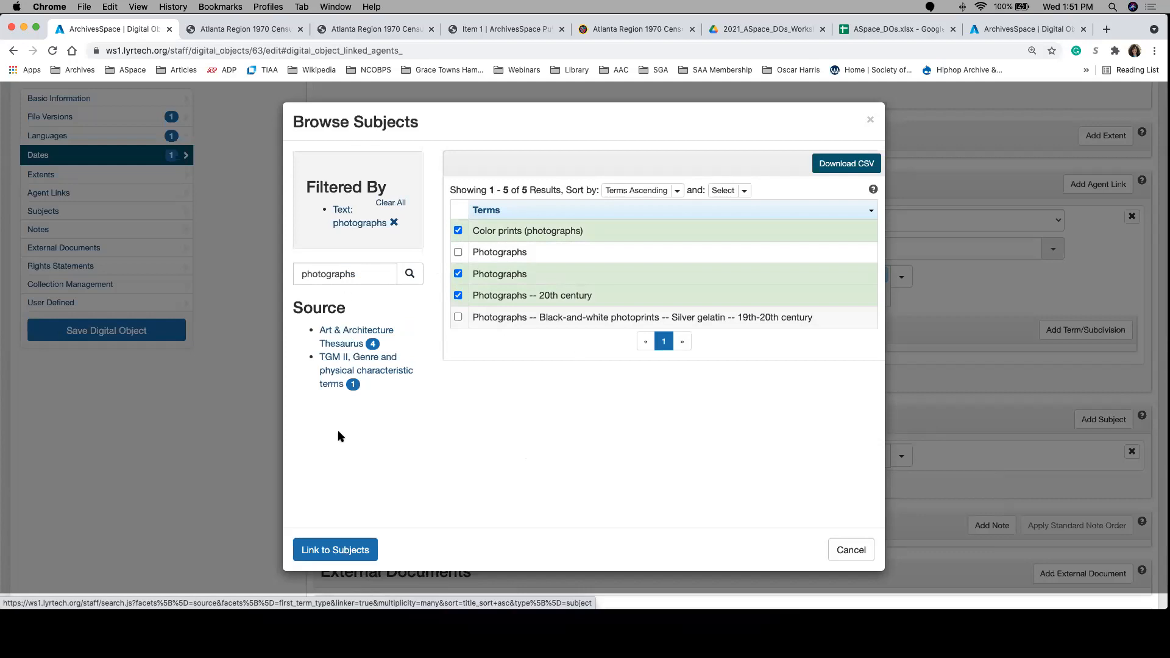
click(336, 551)
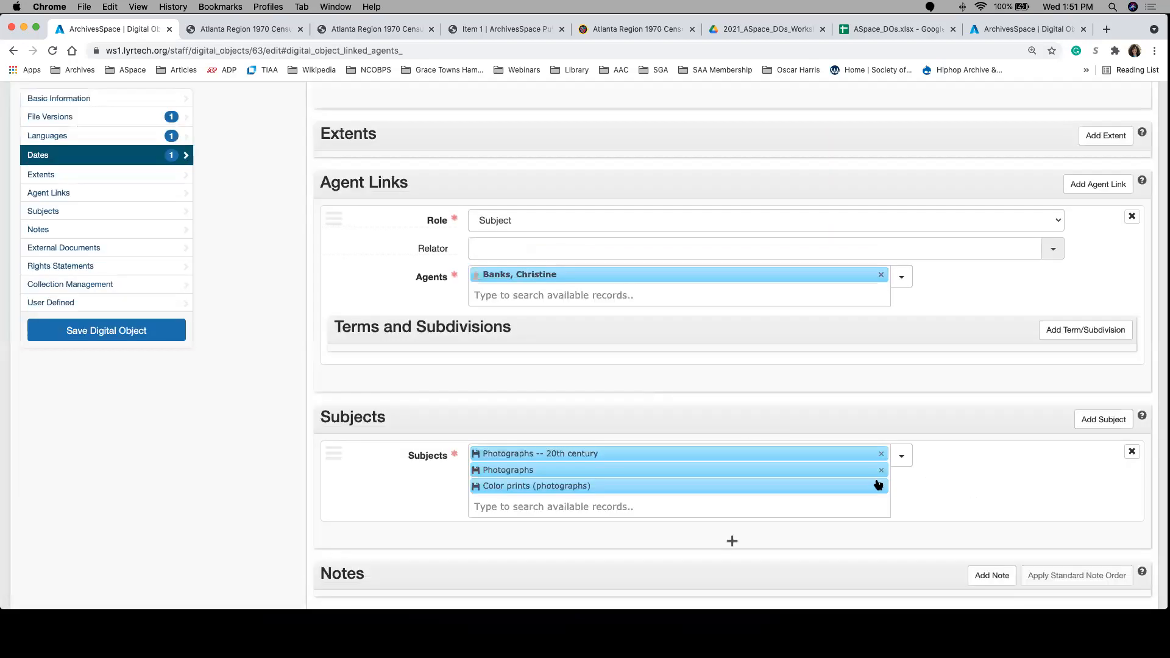
Step: Link the existing subject Women -- Education -- United States to the digital object and save the record
click(824, 500)
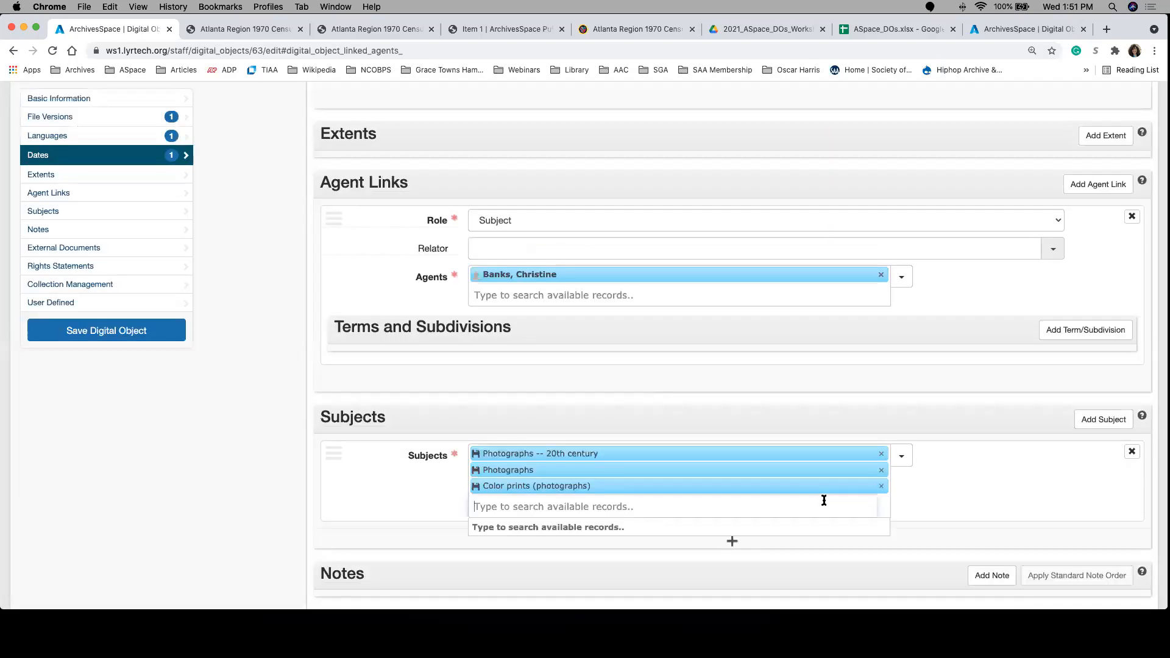
text(wom)
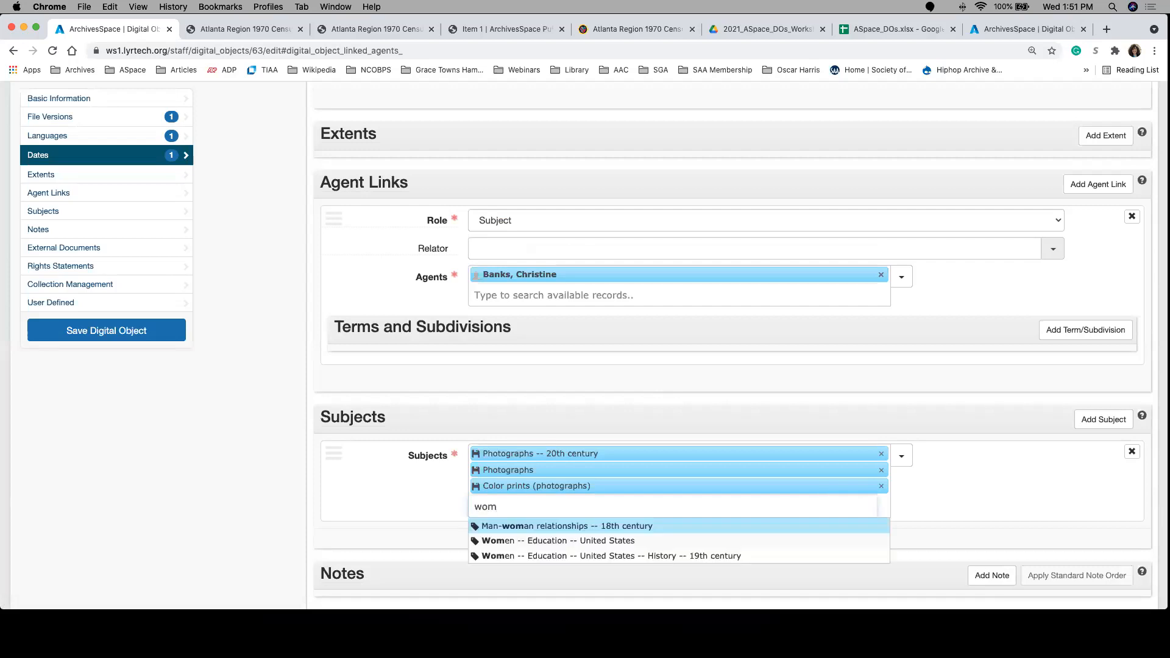
click(674, 540)
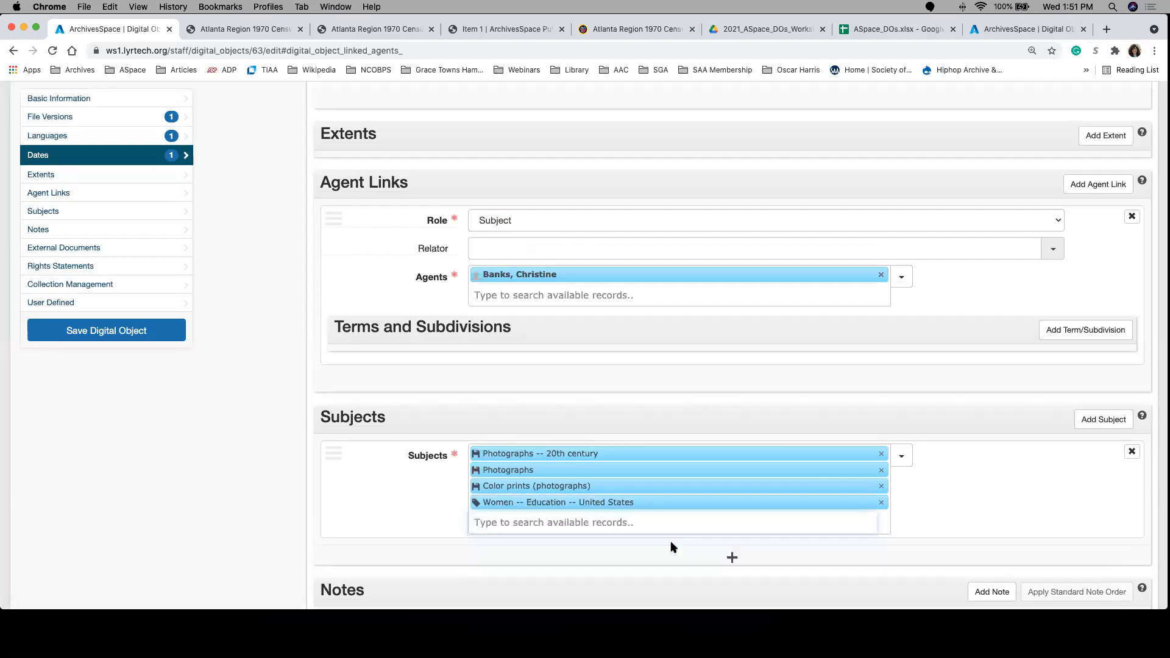
click(670, 520)
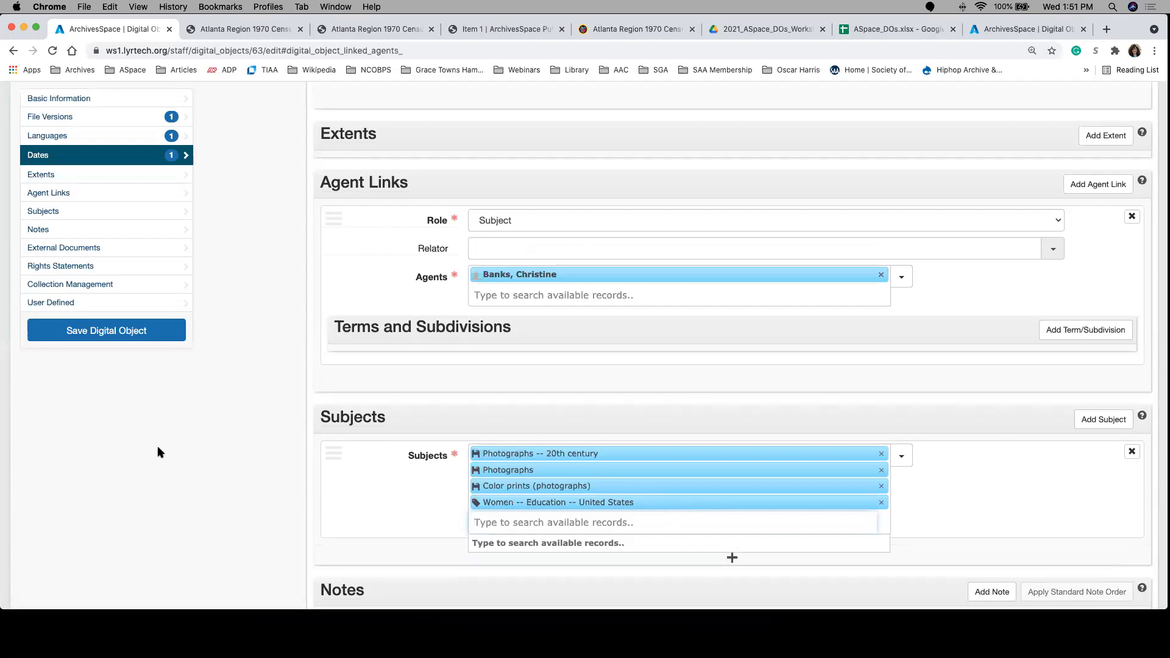
click(156, 335)
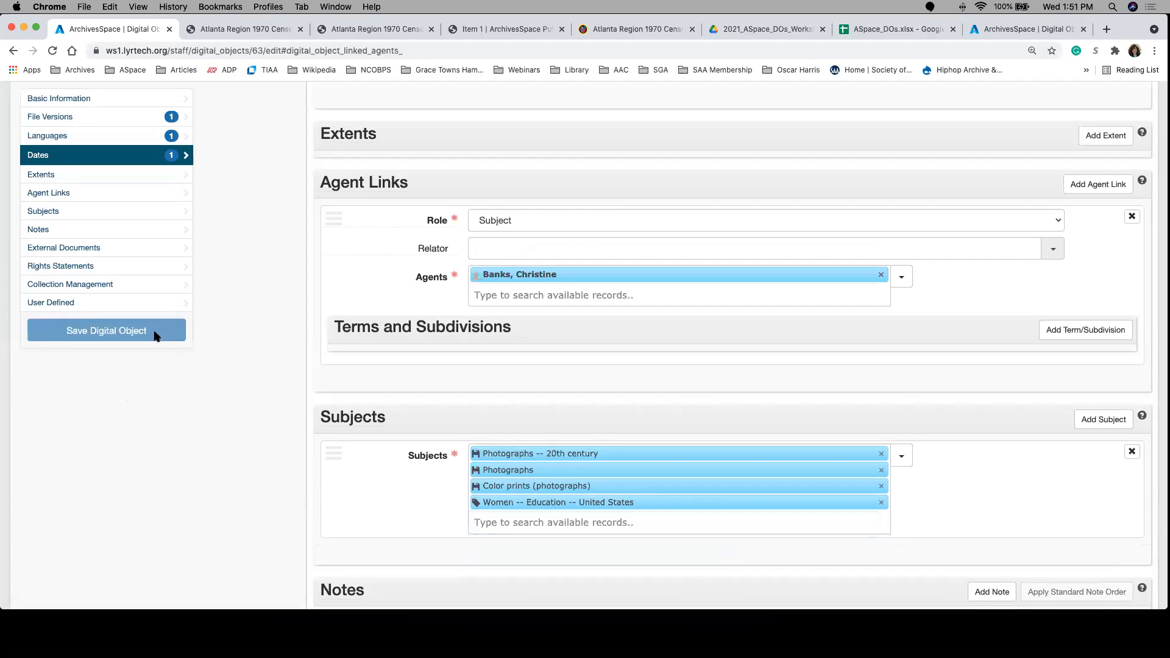
Step: Open the published view of the saved digital object and expand all its sections
scroll(544, 458, down, 1)
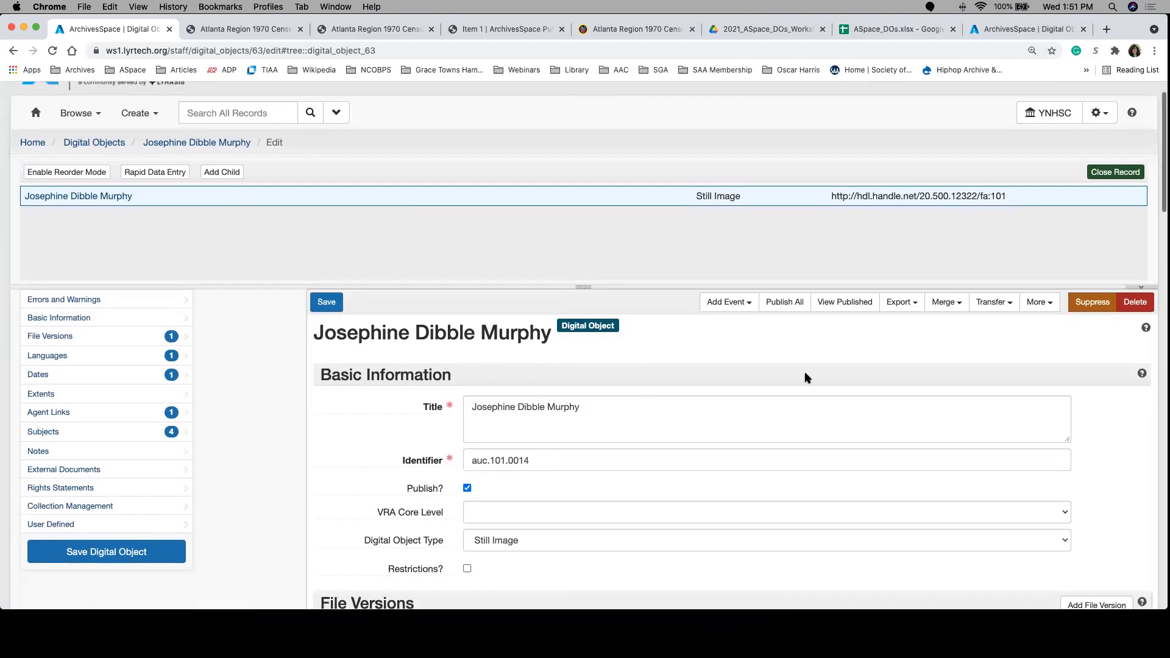
click(829, 302)
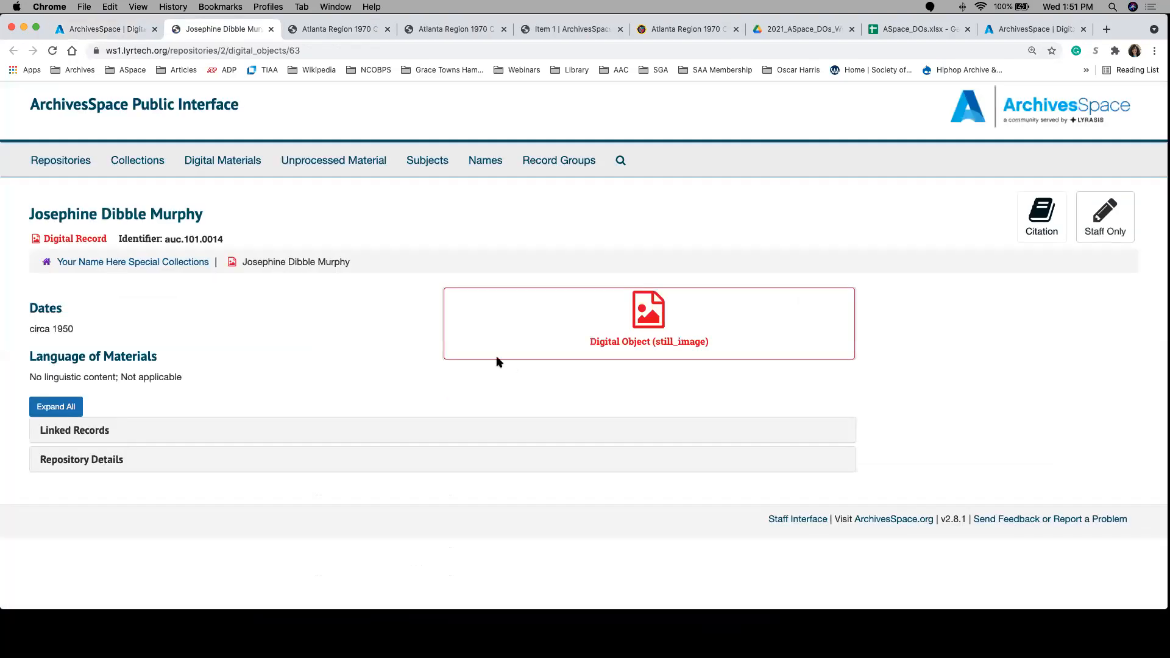
click(42, 408)
click(43, 408)
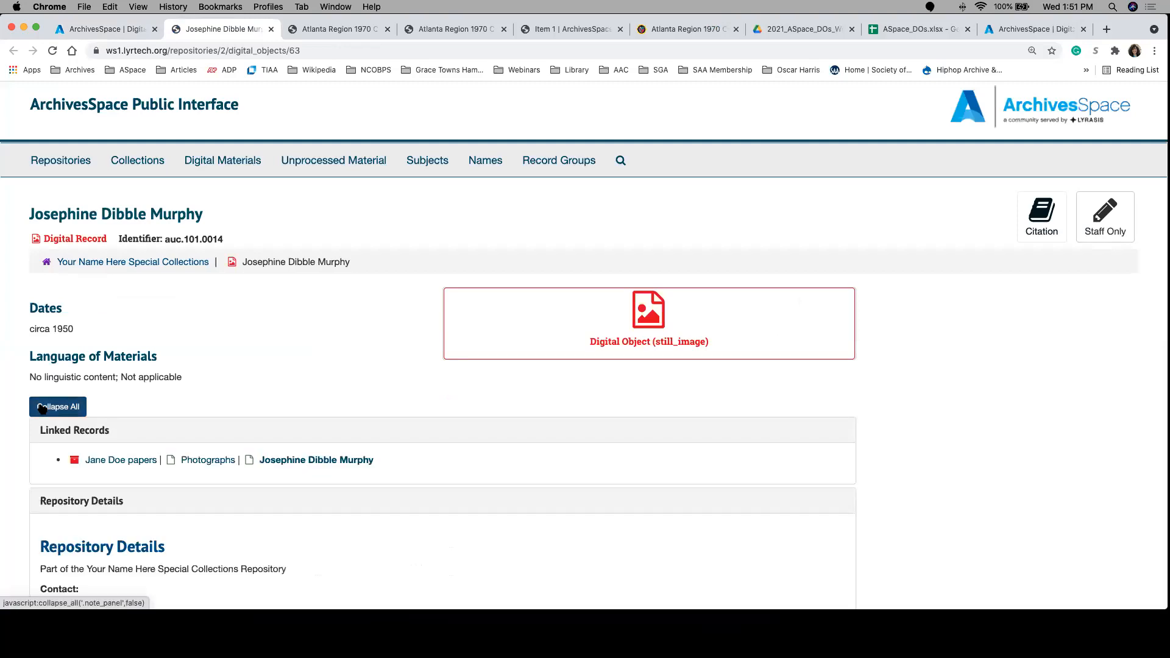
Step: Reload the digital object's public page and expand its sections again to check for the linked agent and subjects
click(52, 51)
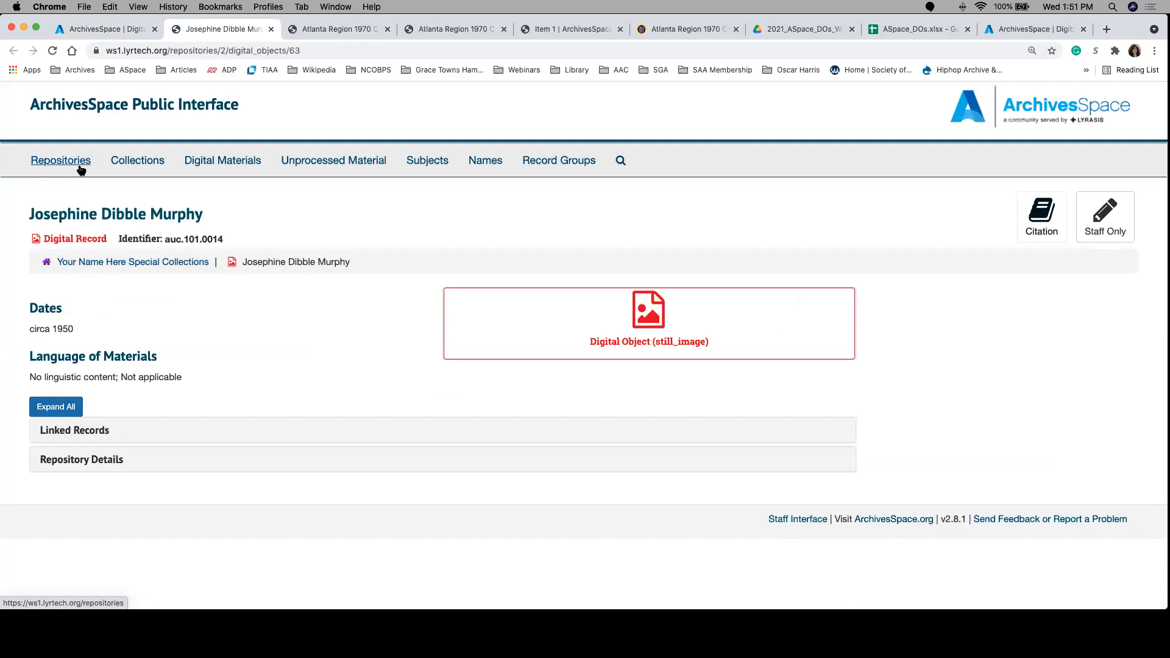
click(52, 50)
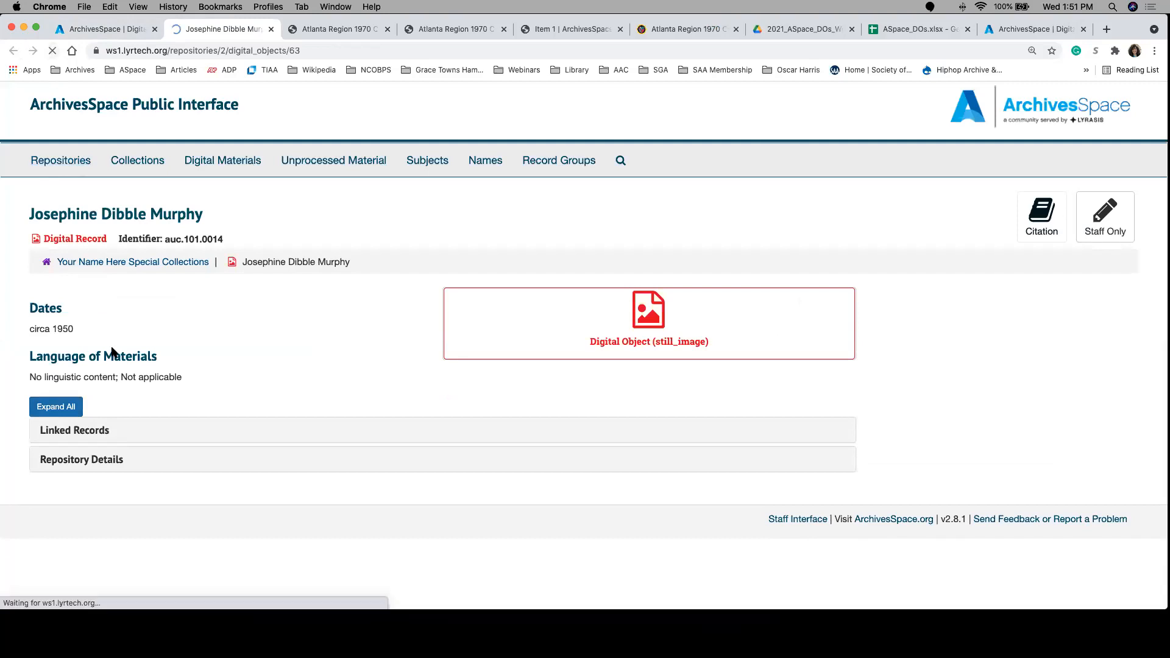
click(61, 411)
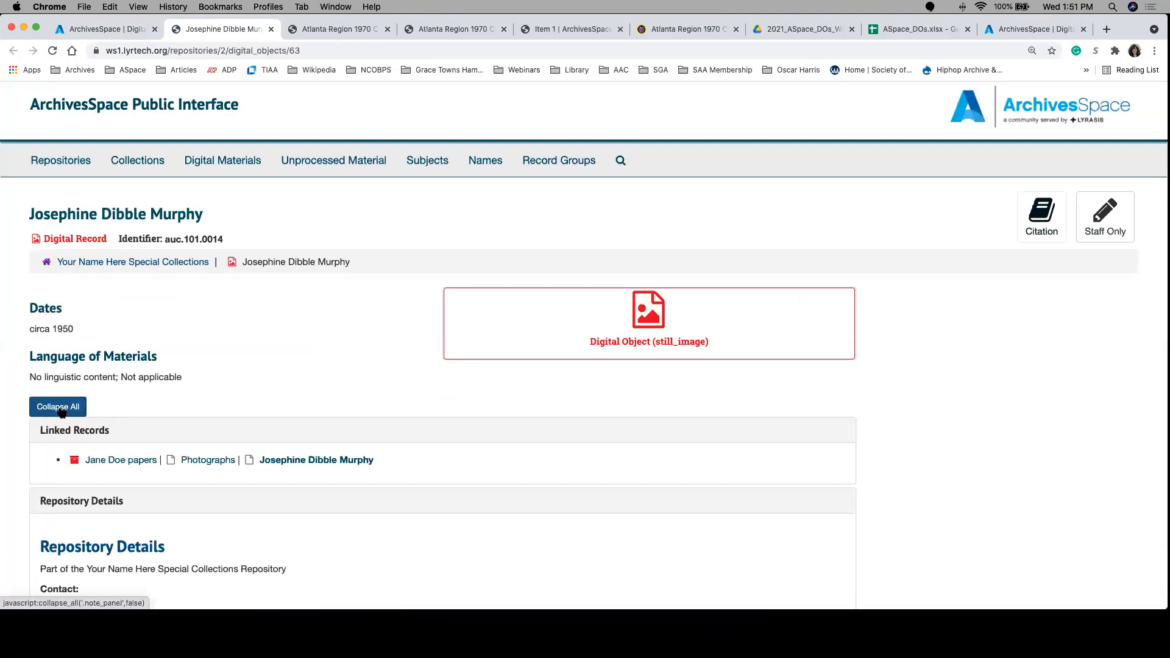
click(62, 412)
Step: Reopen the published view from the staff record, examine its expanded sections for the agent and subject links, and close that page
key(super+1)
scroll(451, 390, down, 2)
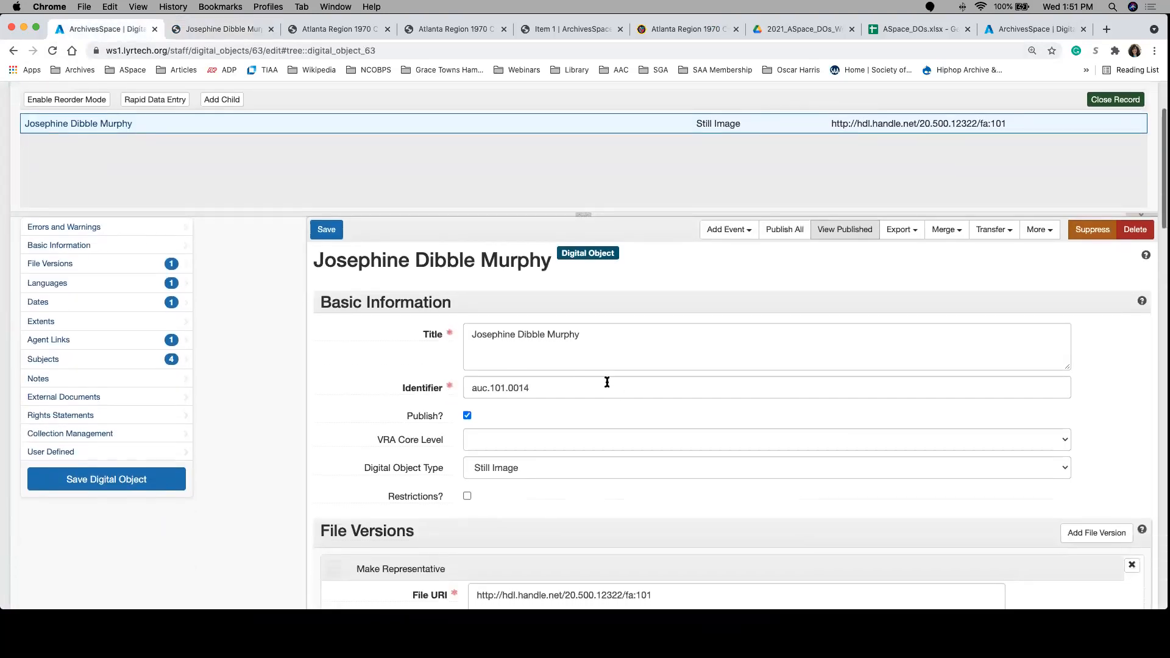
click(833, 238)
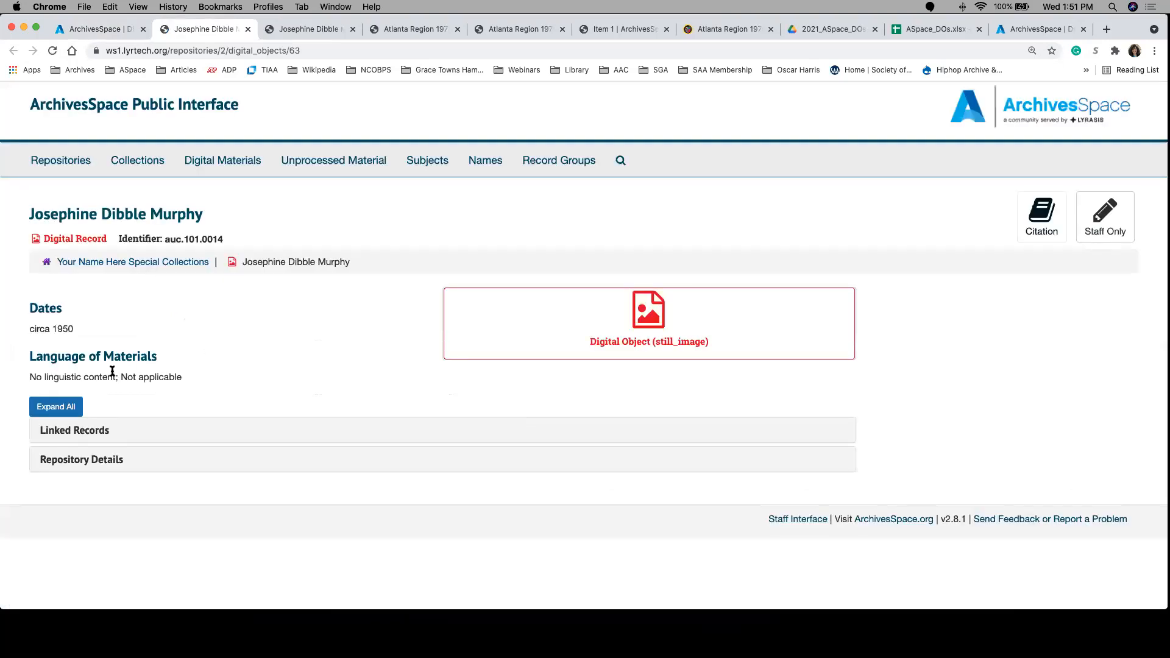
click(65, 407)
scroll(207, 414, down, 1)
scroll(207, 412, up, 1)
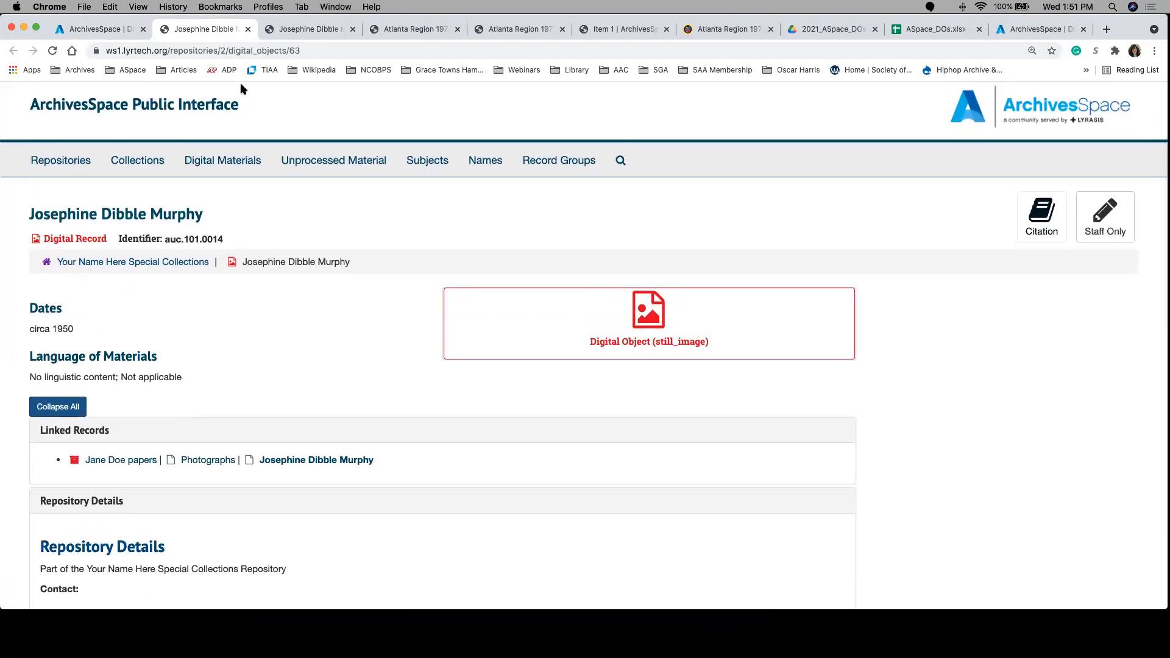
click(247, 29)
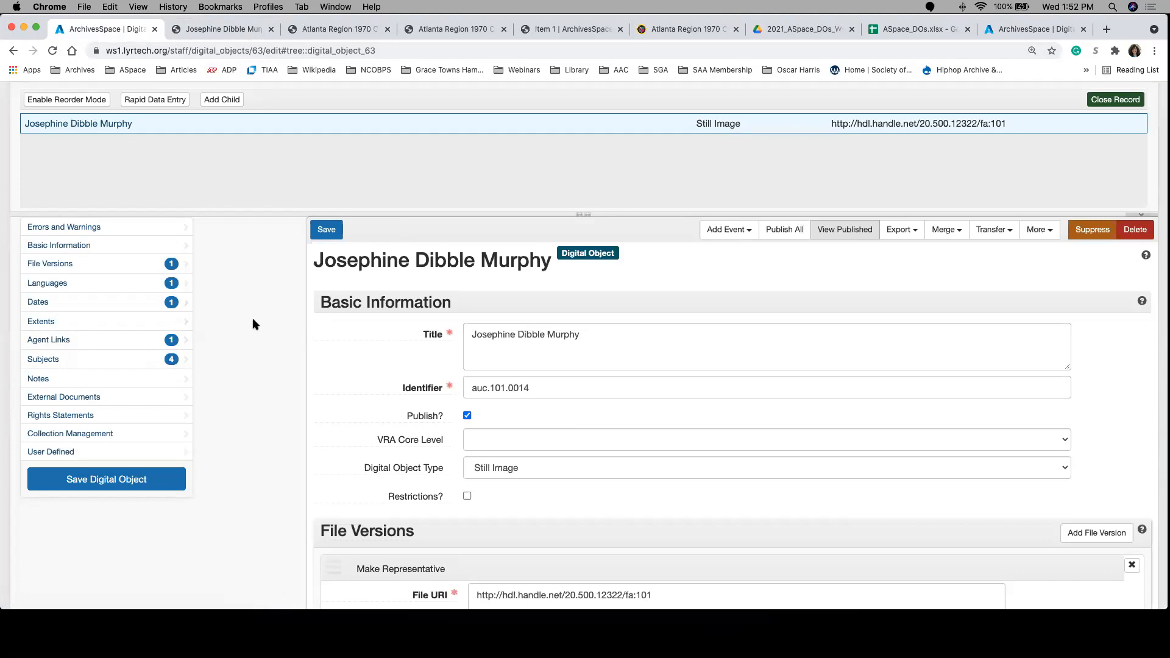
Step: Reload the remaining public page of the digital object and open the public Subjects listing with its results filter ready for entry
click(244, 26)
click(53, 51)
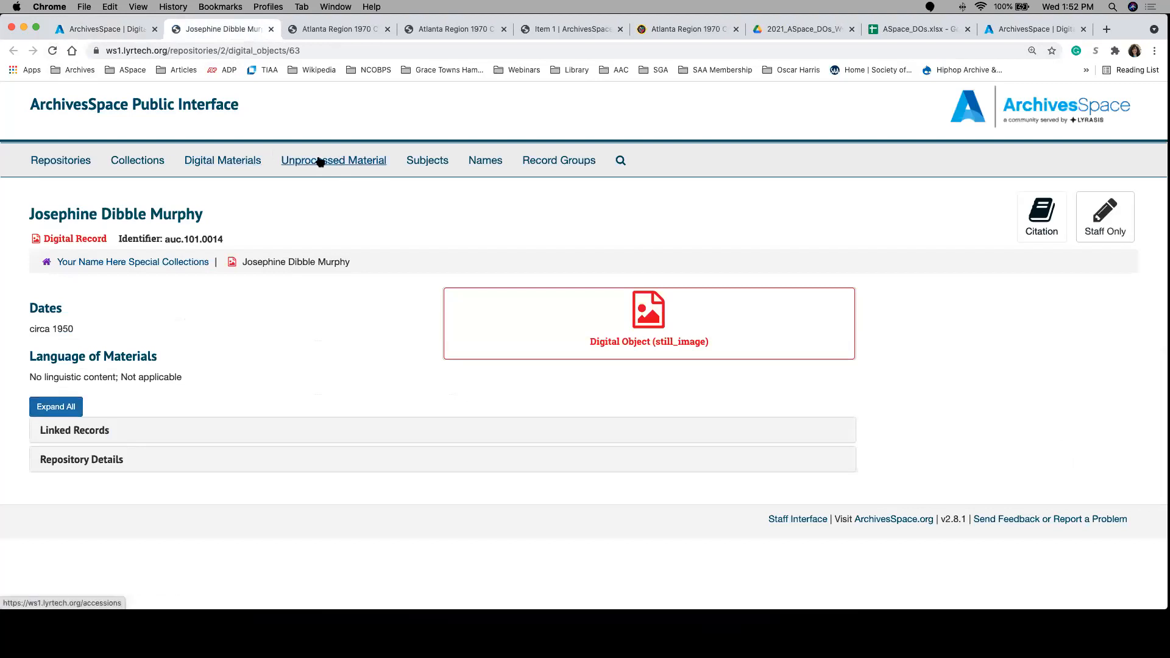
click(424, 169)
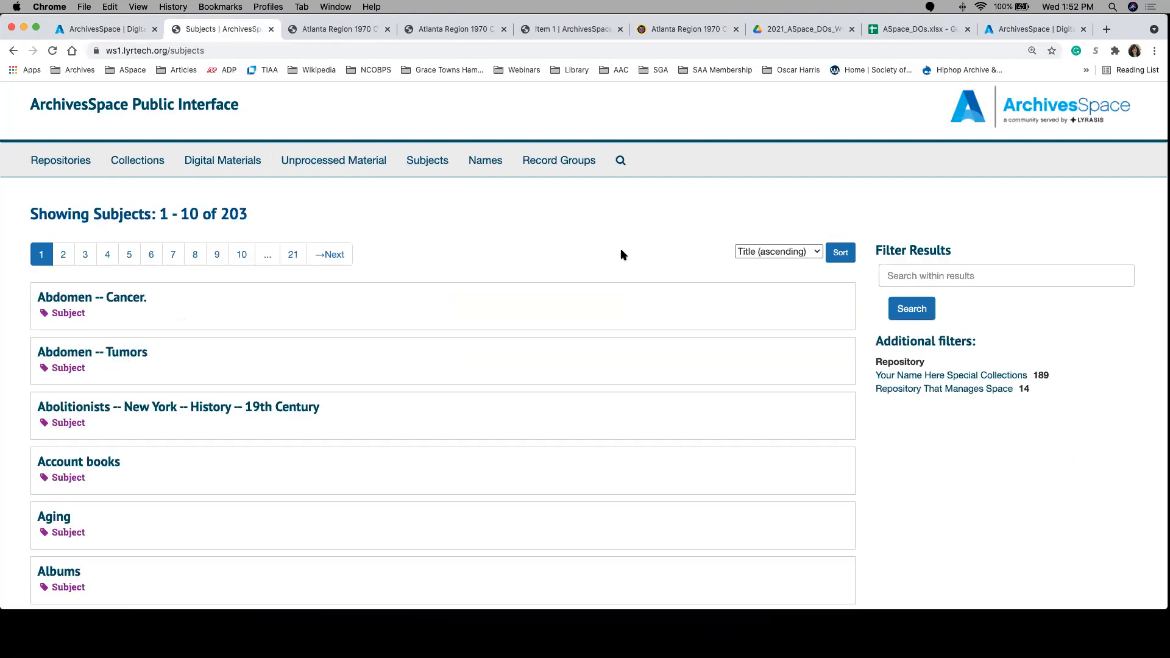
click(904, 279)
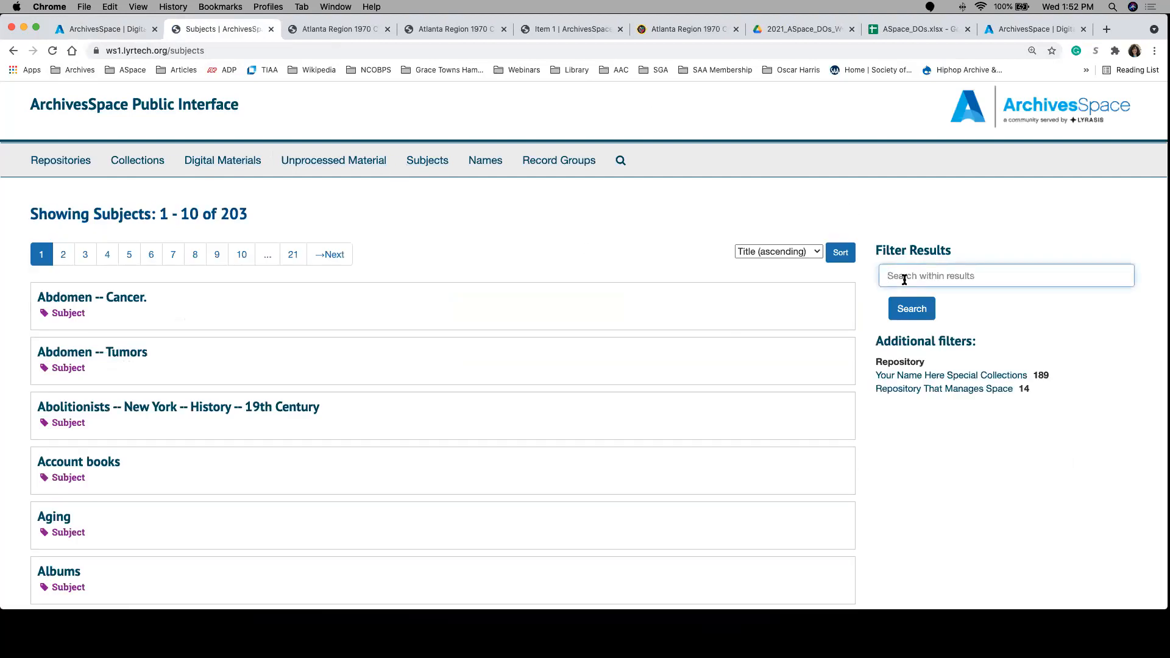
Step: Close the public Subjects page and return to the Agent Links section of the digital object's staff record
click(272, 29)
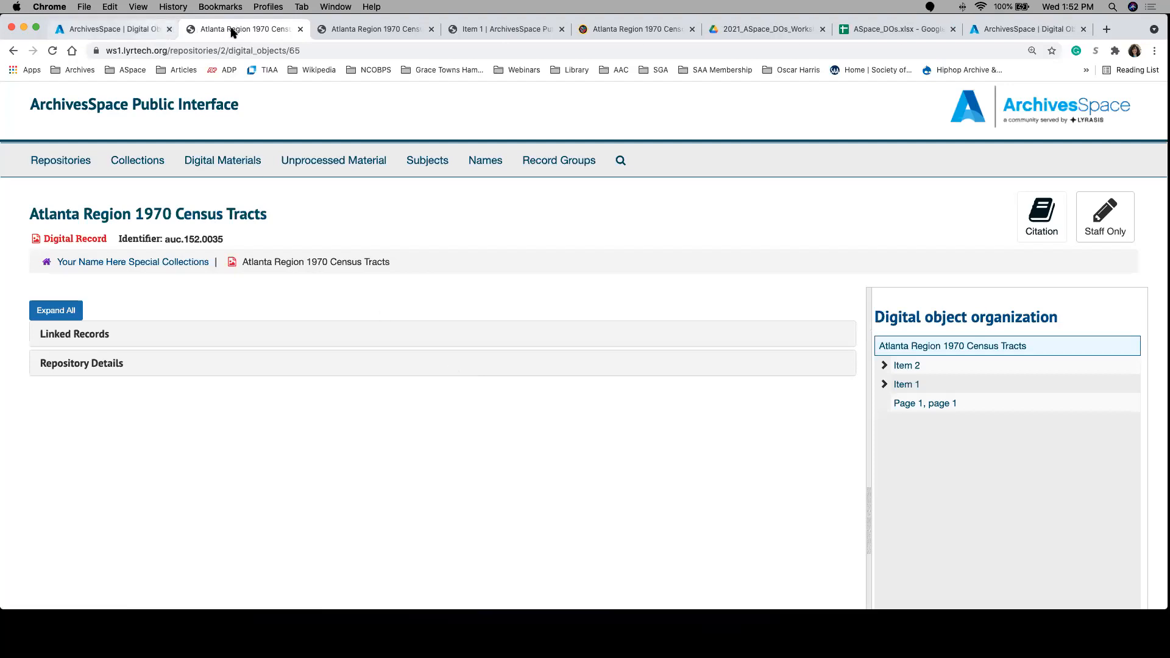
click(97, 29)
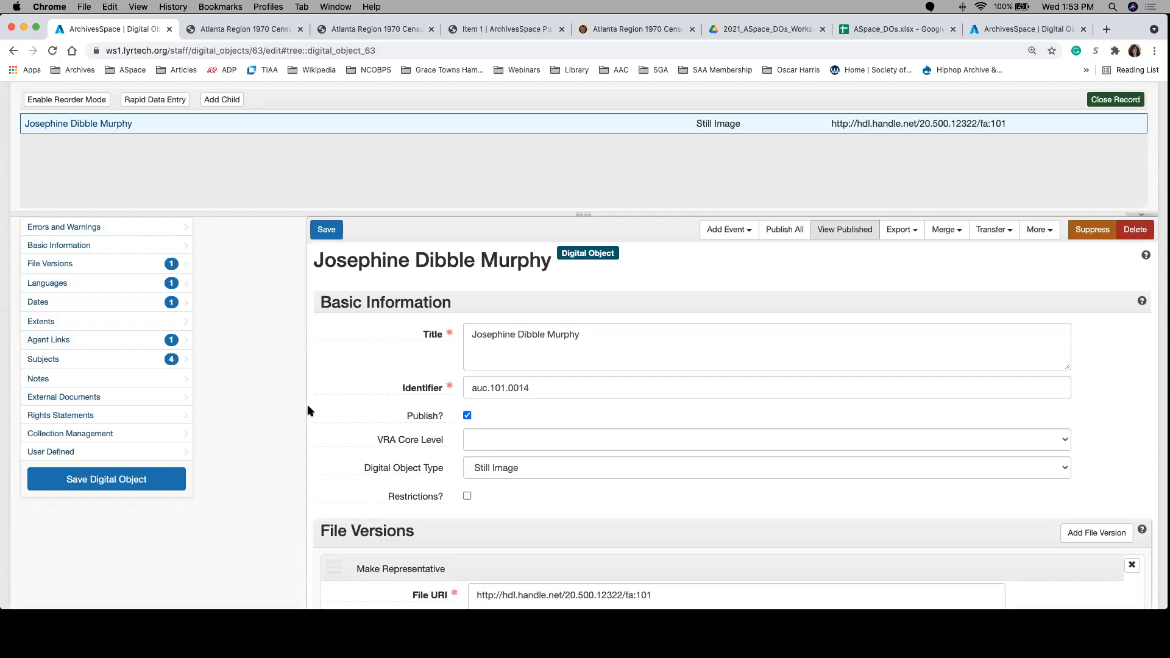
click(149, 342)
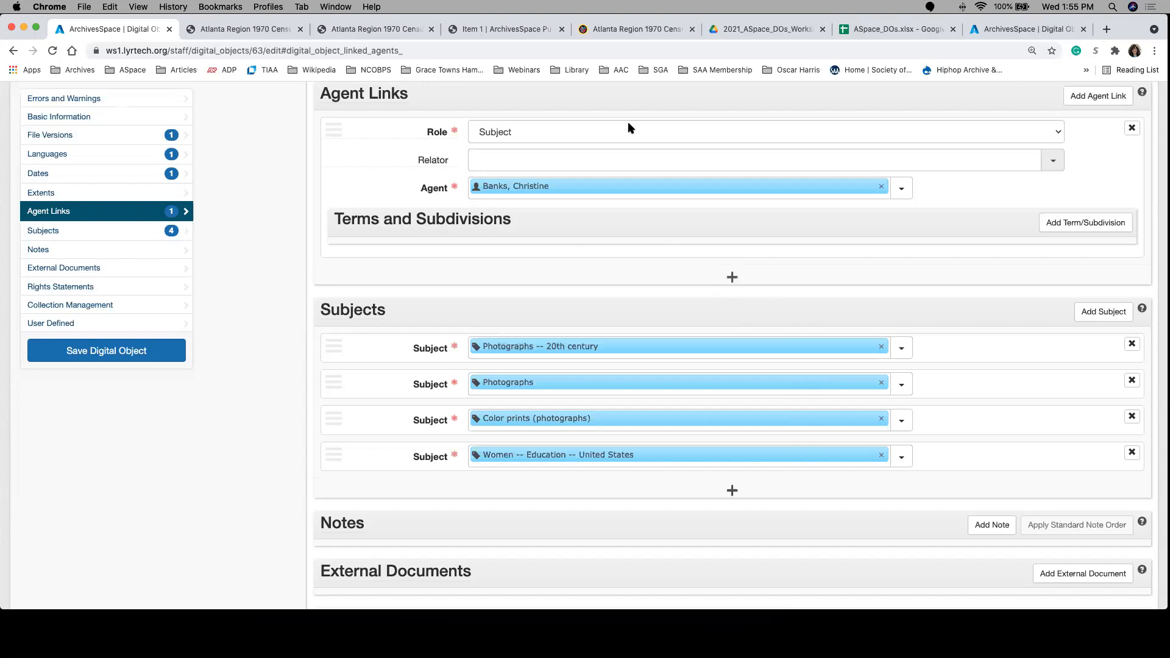
Step: Examine the Atlanta Region 1970 Census Tracts item details in the digital repository and open the finding aid of its collection
click(609, 29)
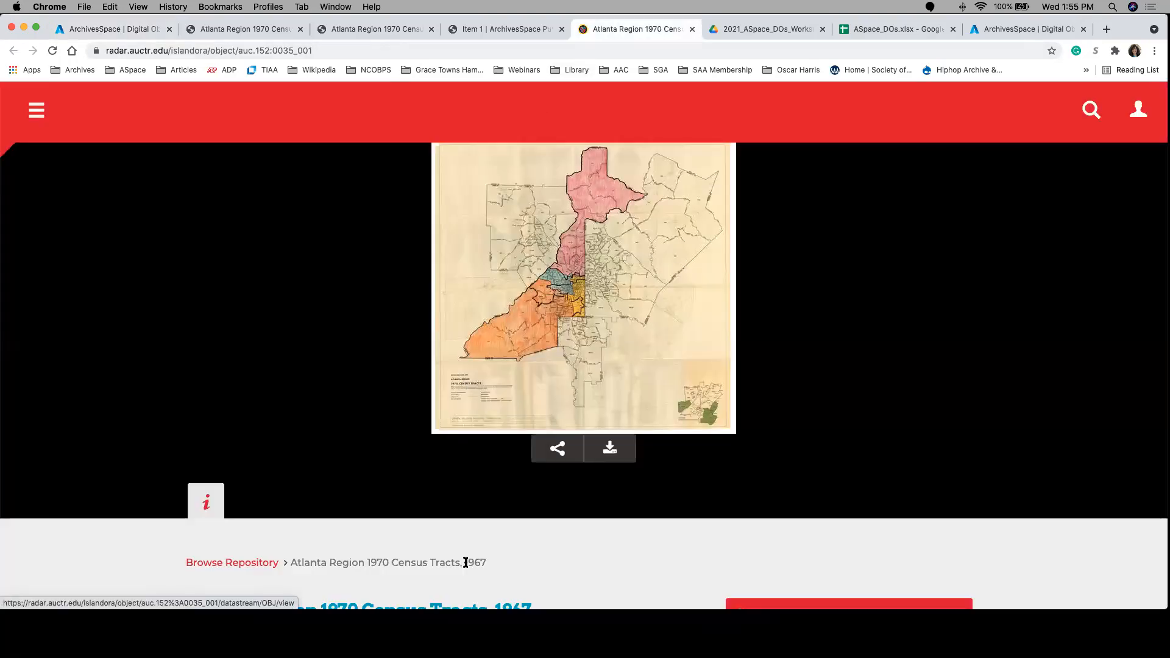
scroll(465, 562, down, 1)
scroll(466, 562, down, 15)
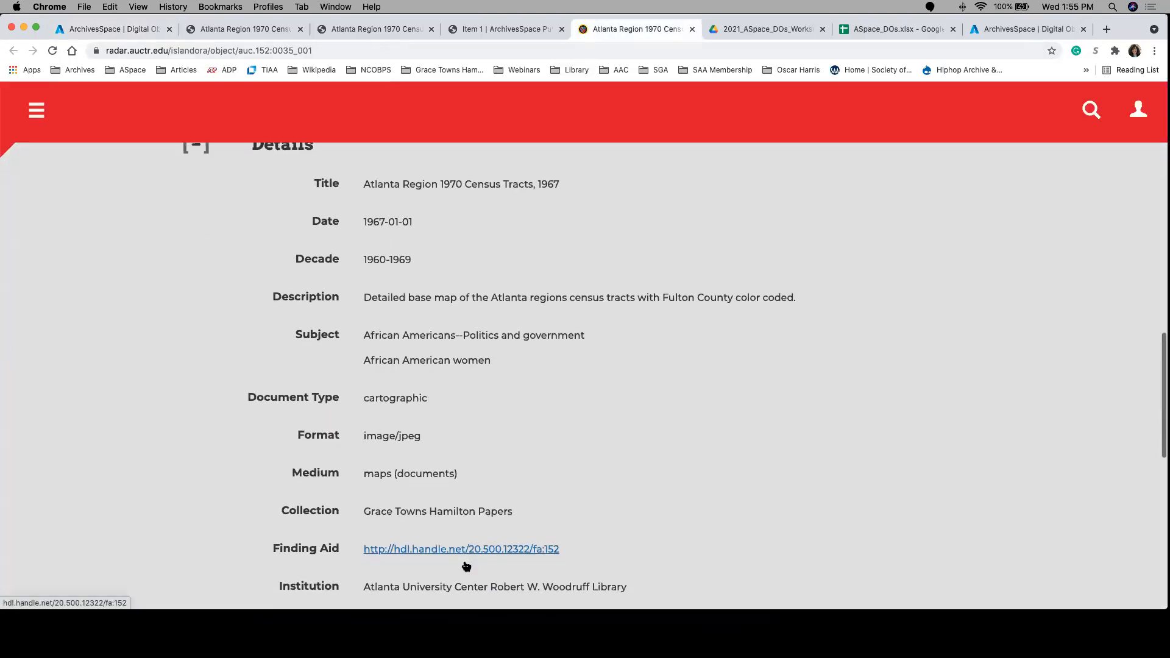
click(451, 500)
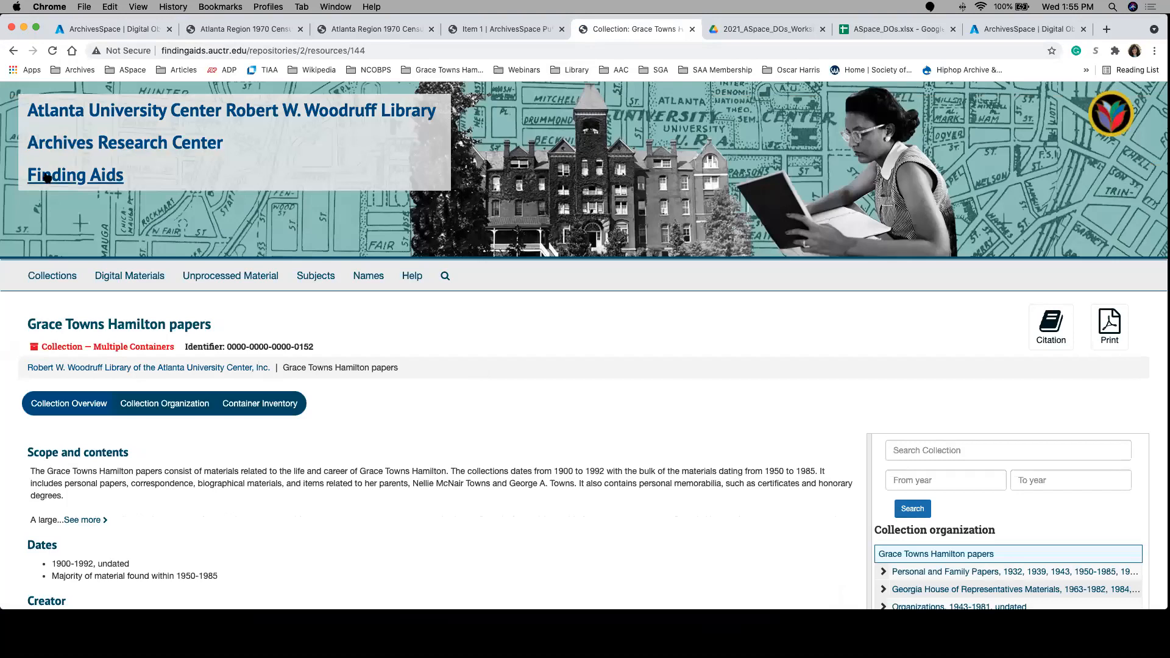
Step: Go to the Archives Research Center finding aids home page and browse its list of digital materials
click(391, 252)
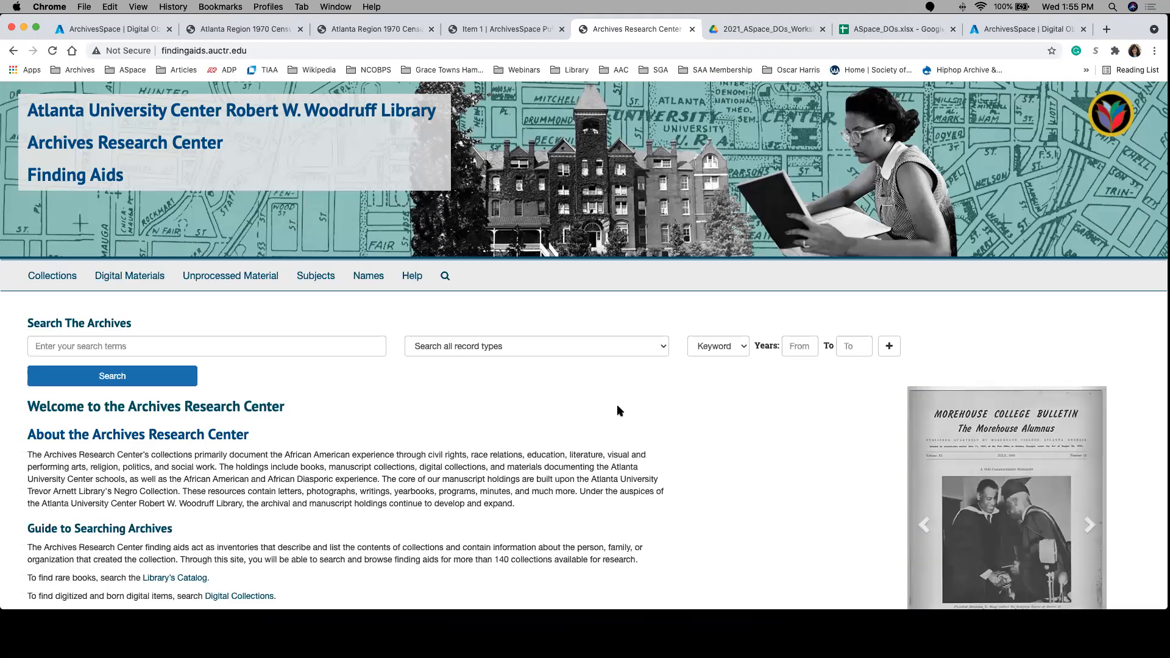
scroll(617, 404, down, 1)
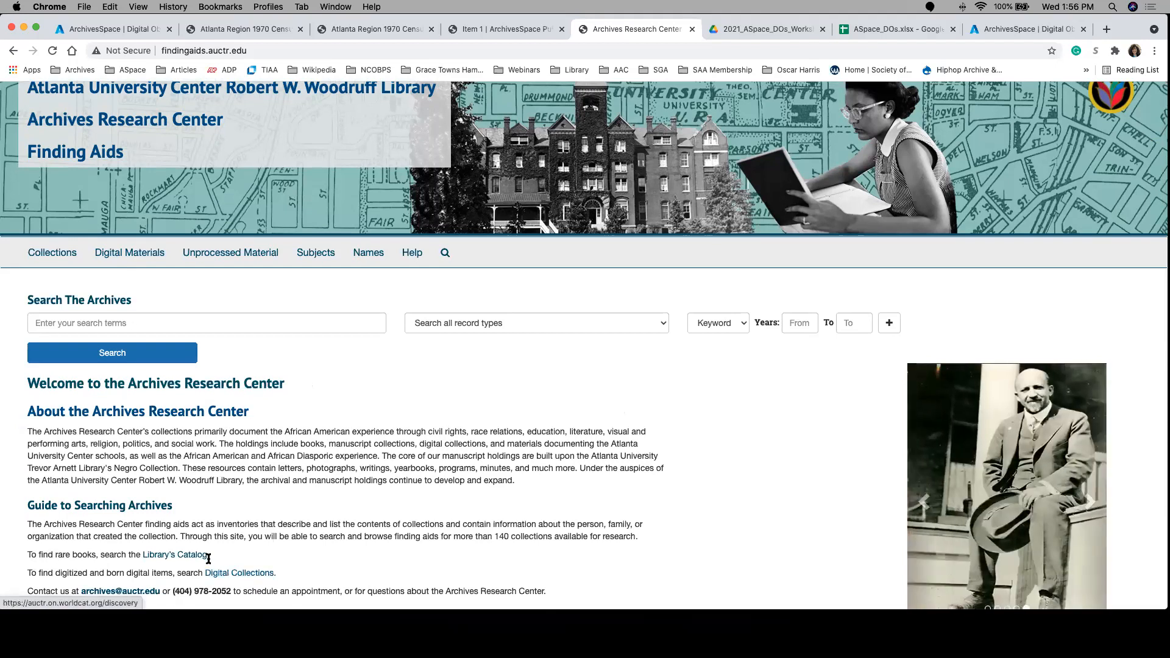
click(117, 260)
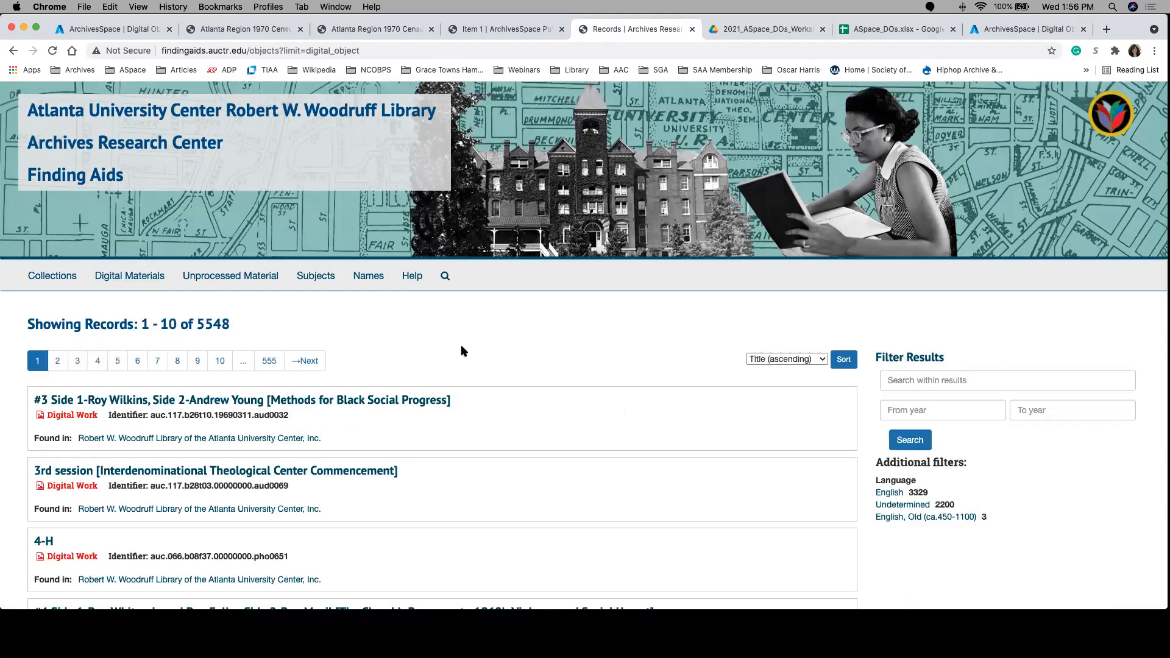
scroll(532, 372, down, 3)
scroll(531, 372, down, 1)
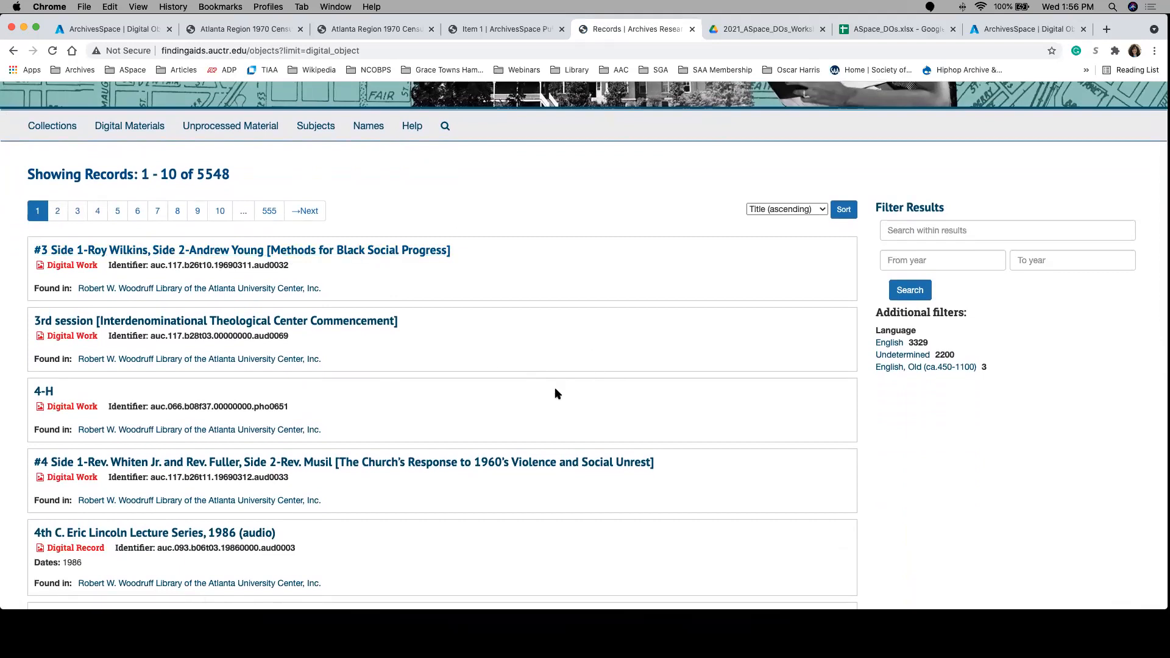
Step: Open the 1986 lecture series video record from the list of digital materials
scroll(409, 427, down, 2)
scroll(409, 427, down, 3)
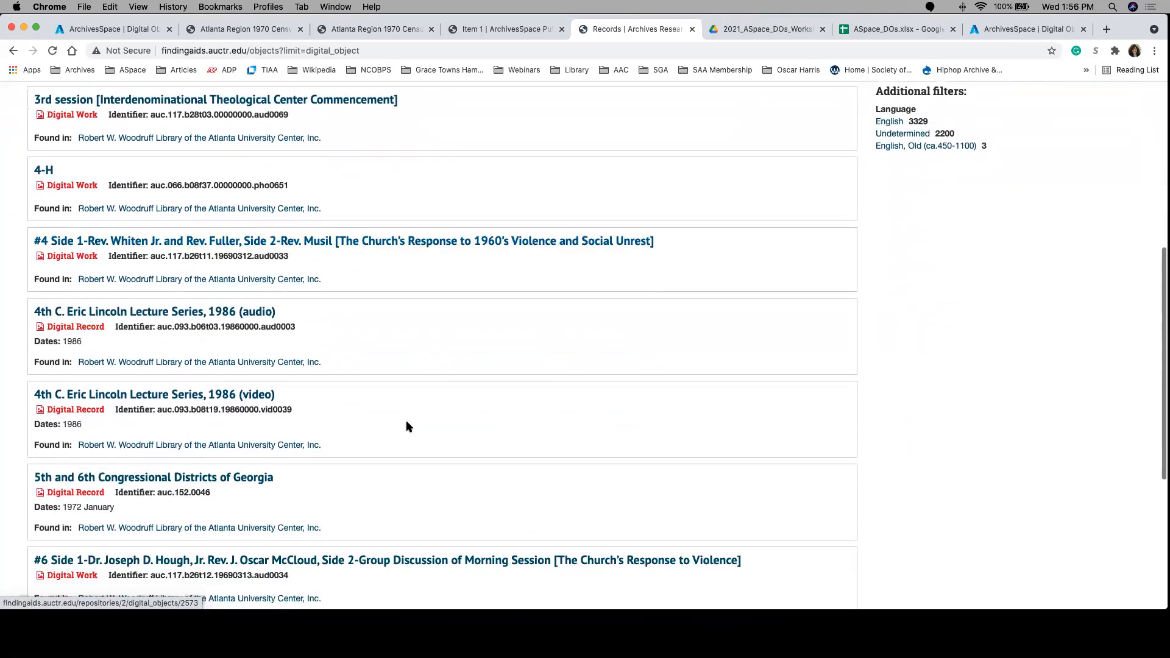
click(244, 395)
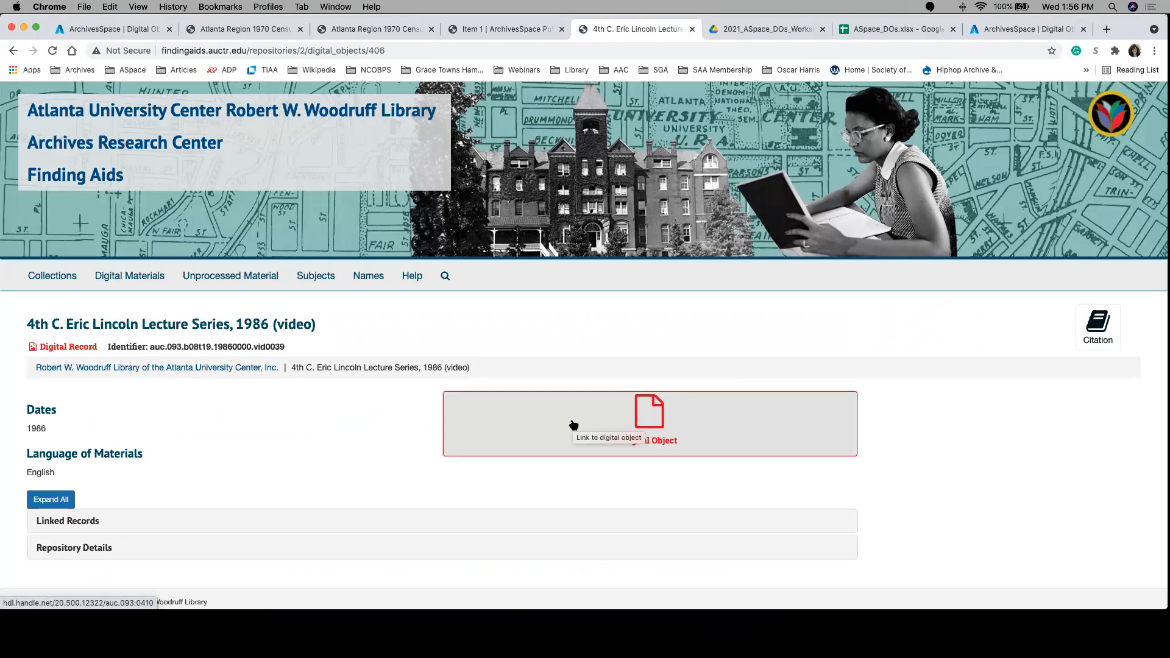
Step: Return to the digital materials list and open the record 5th and 6th Congressional Districts of Georgia
click(14, 51)
scroll(381, 404, up, 5)
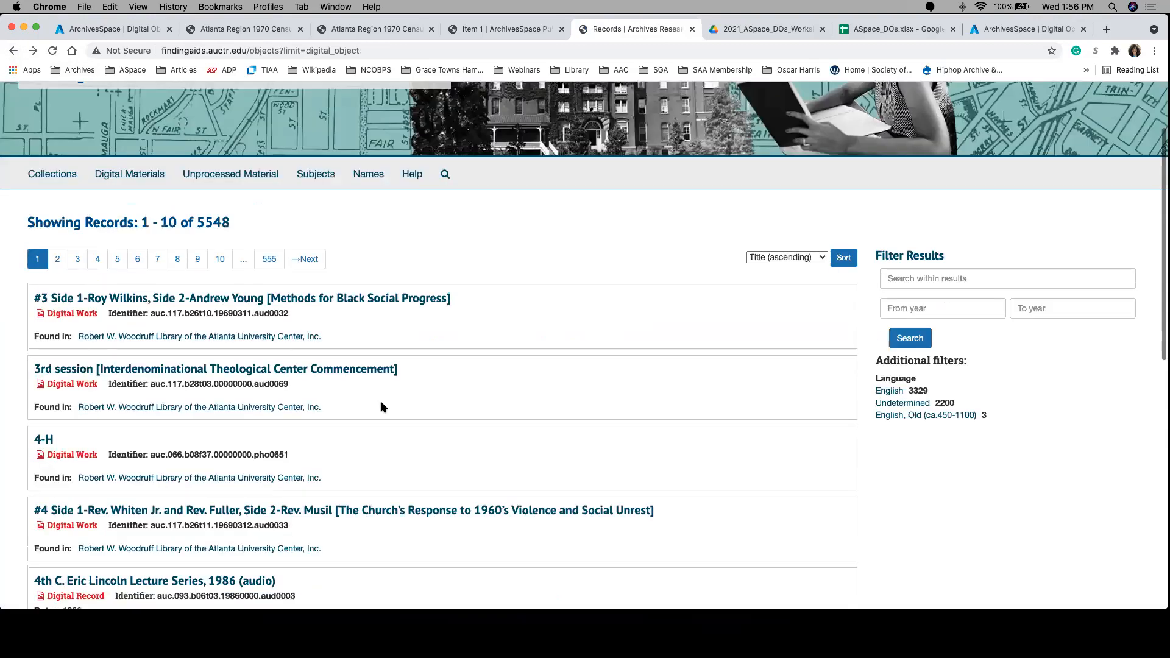
scroll(381, 407, up, 2)
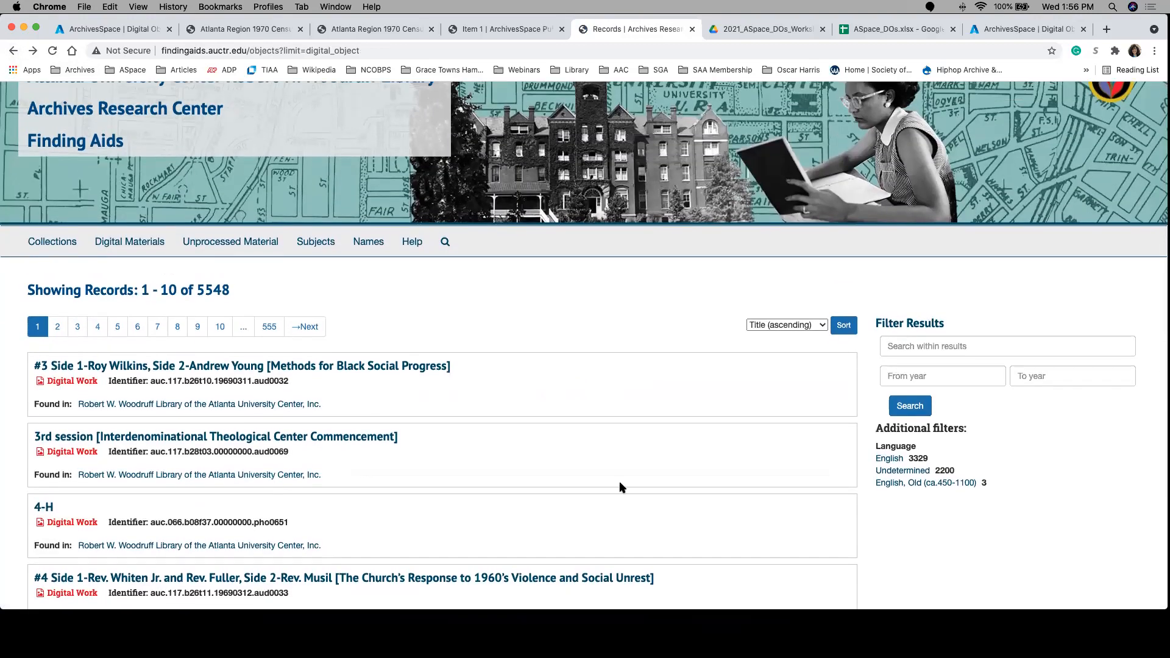
scroll(620, 482, down, 5)
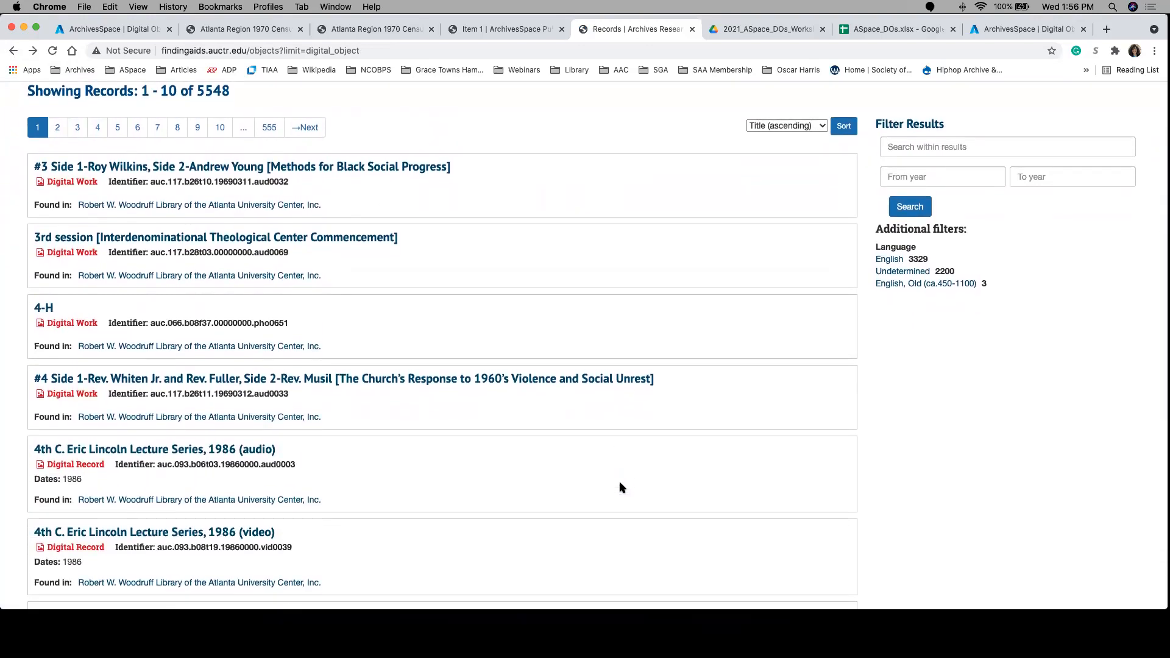
scroll(620, 488, down, 5)
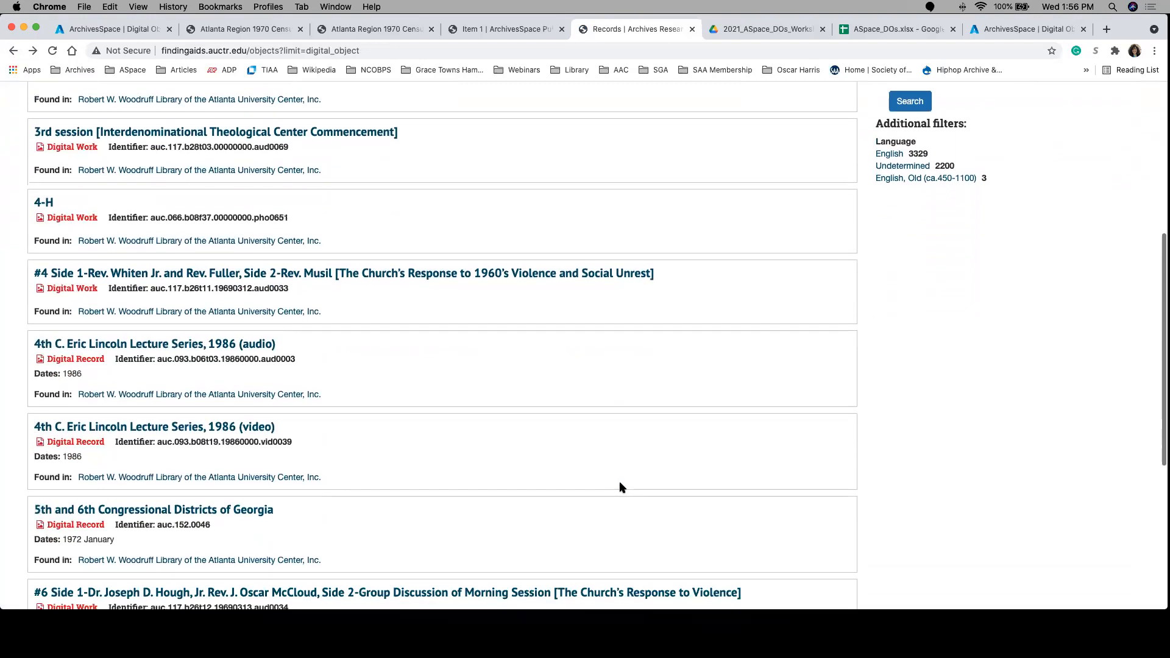
click(255, 415)
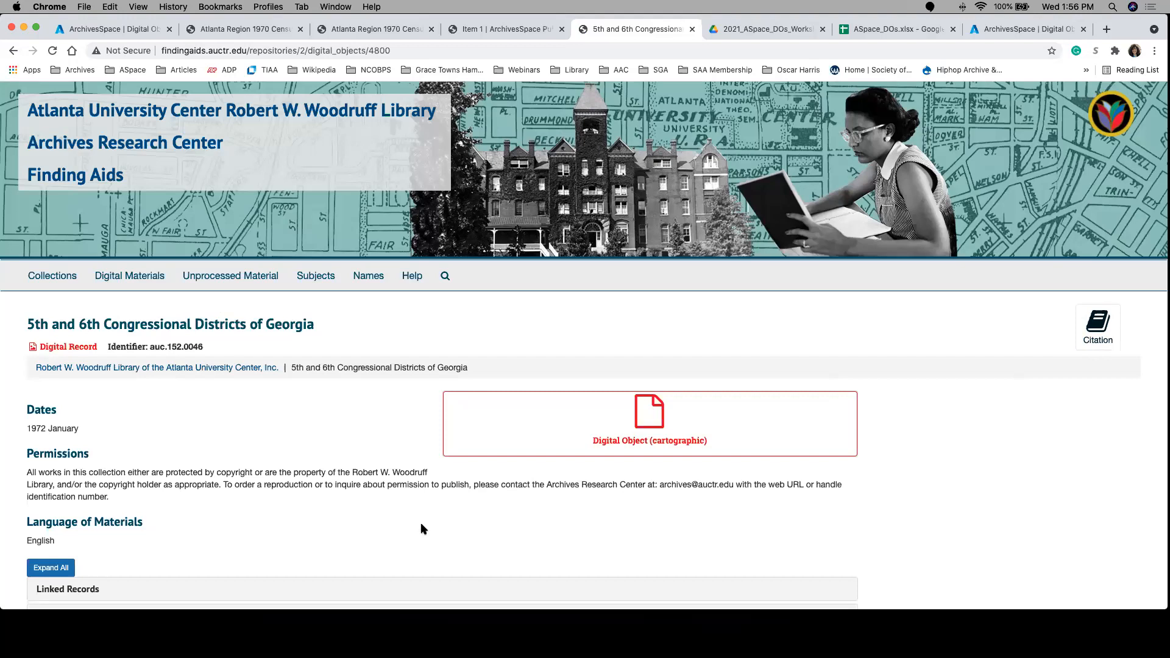
Step: Expand all sections of the 5th and 6th Congressional Districts of Georgia record and examine its linked records and repository details
scroll(182, 481, down, 2)
click(54, 518)
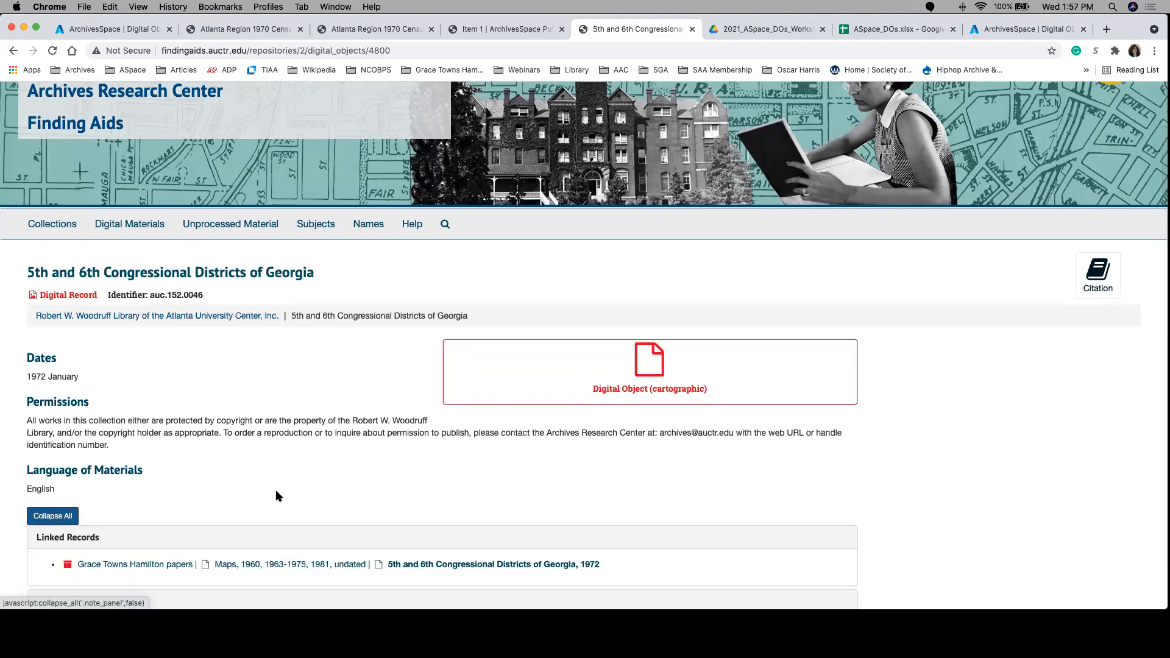
scroll(275, 489, down, 3)
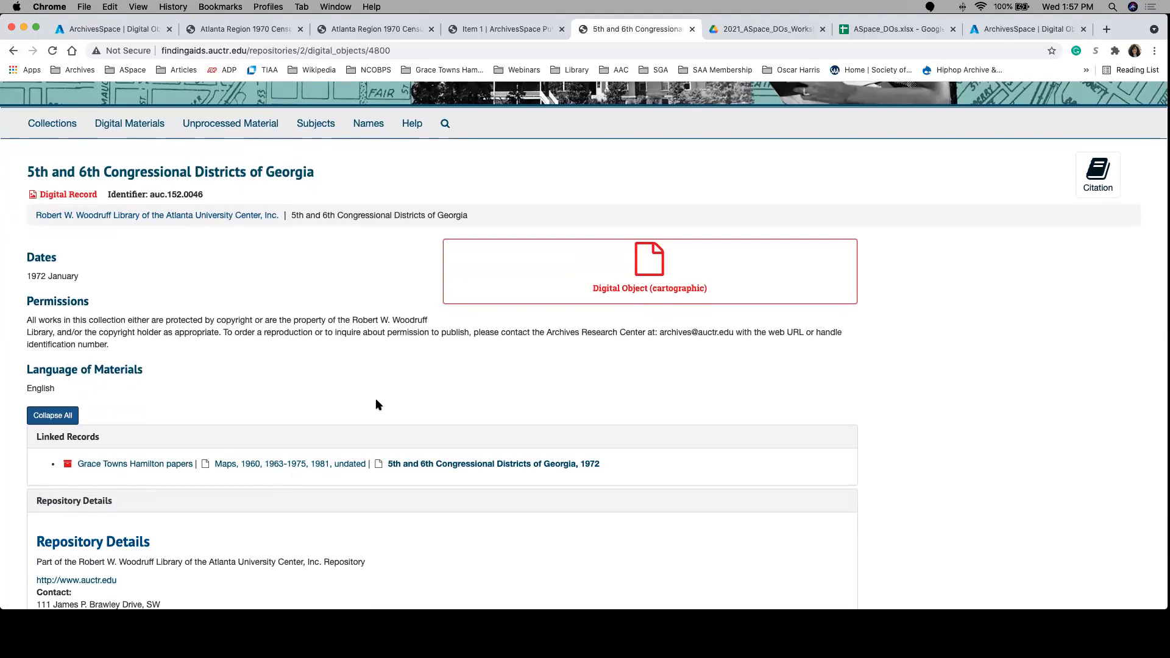
scroll(376, 404, up, 5)
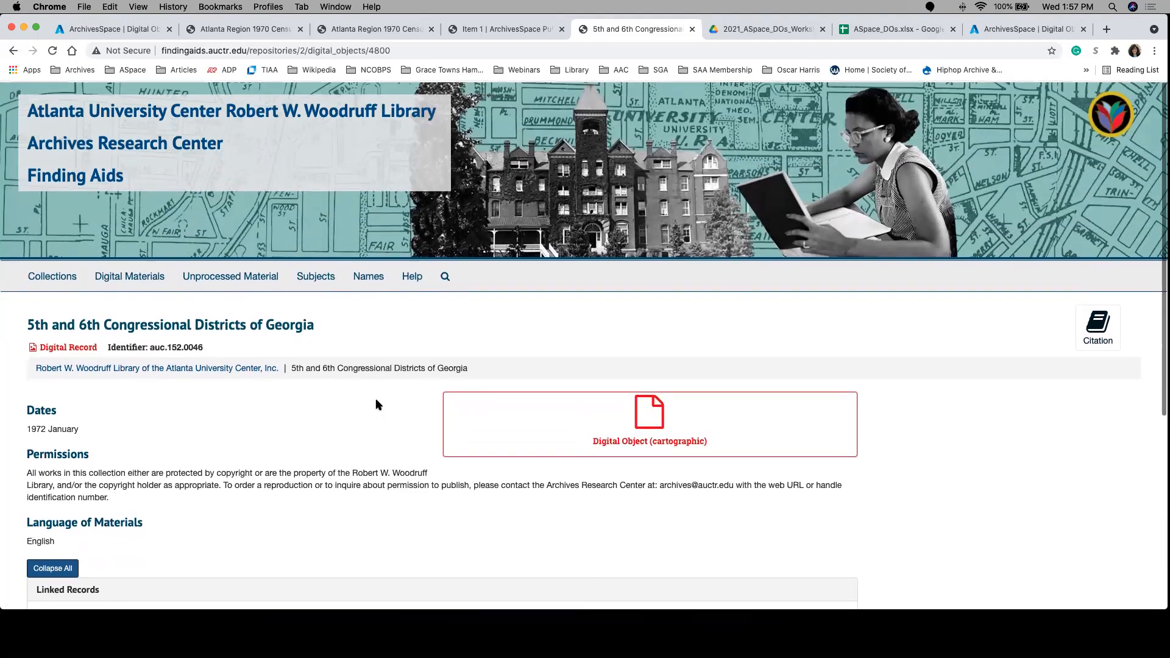
Step: Read the finding aids site's frequently asked questions through the digital materials search entry, and return to the digital object being edited in ArchivesSpace
click(413, 277)
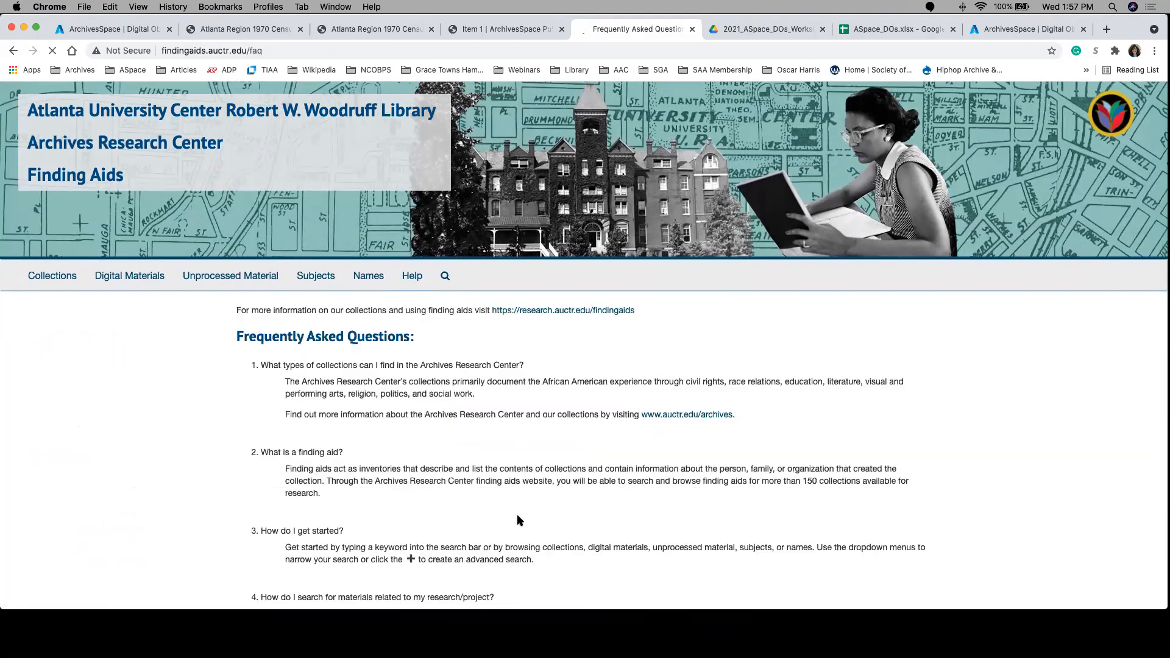
scroll(463, 484, down, 10)
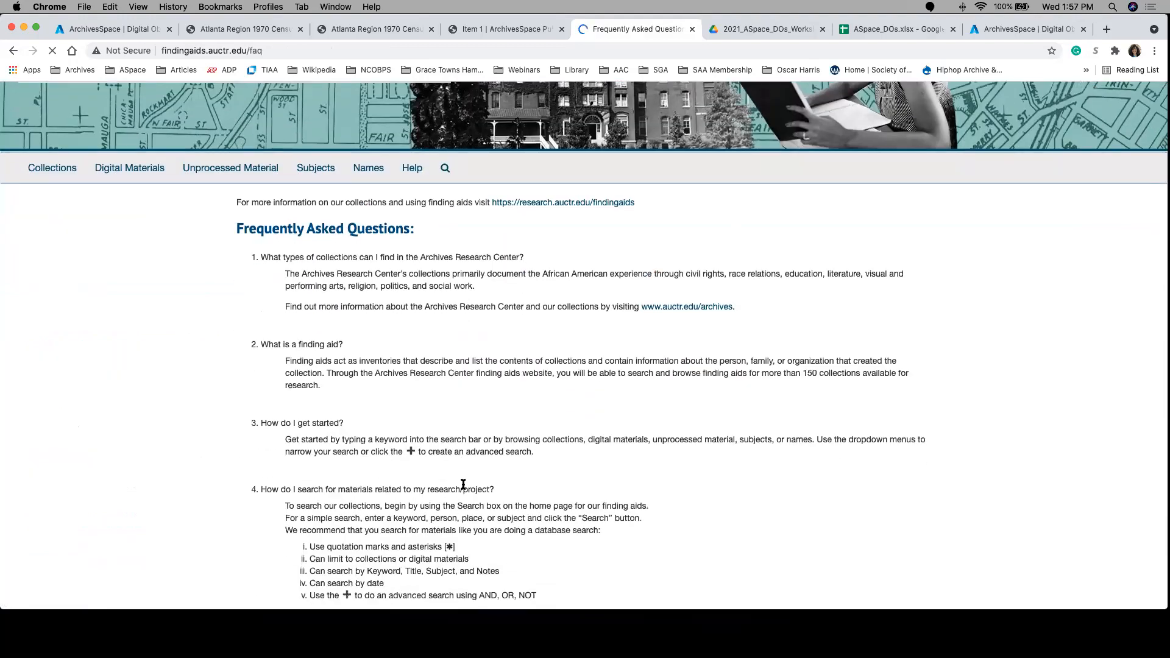
scroll(463, 488, down, 13)
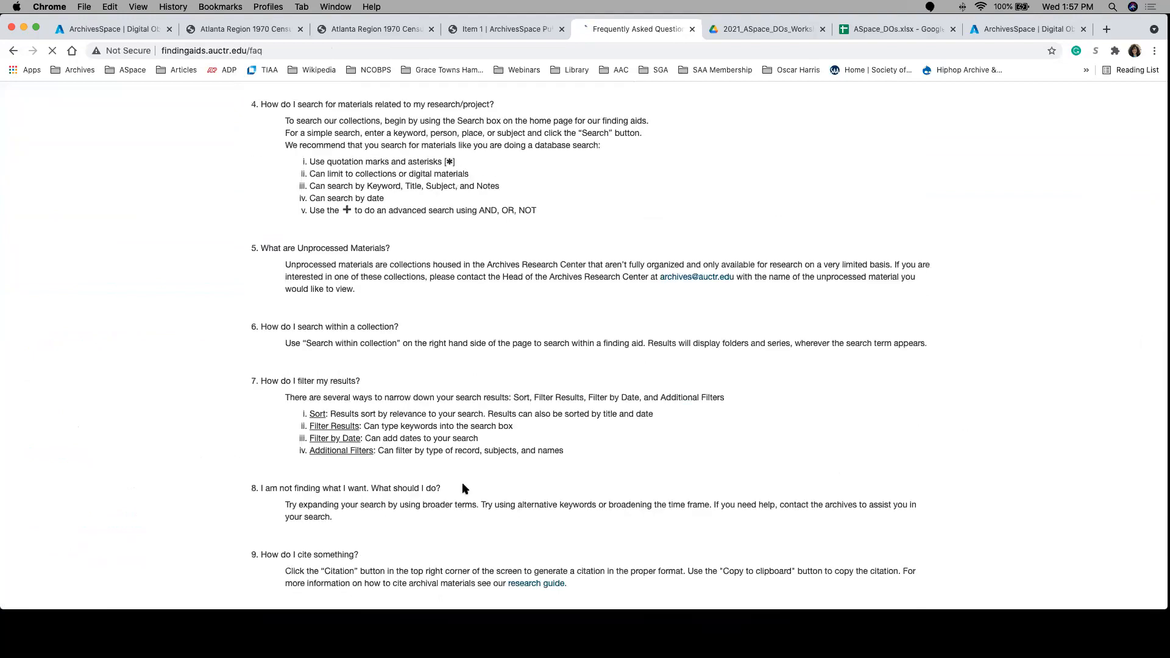
scroll(454, 427, down, 2)
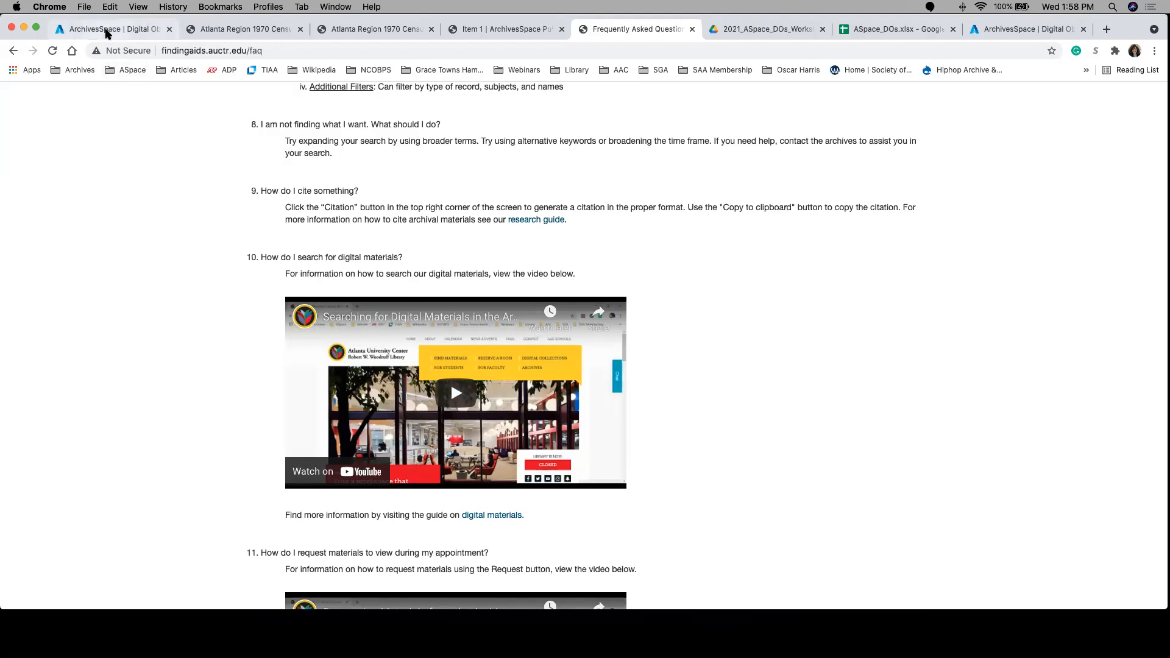
click(106, 32)
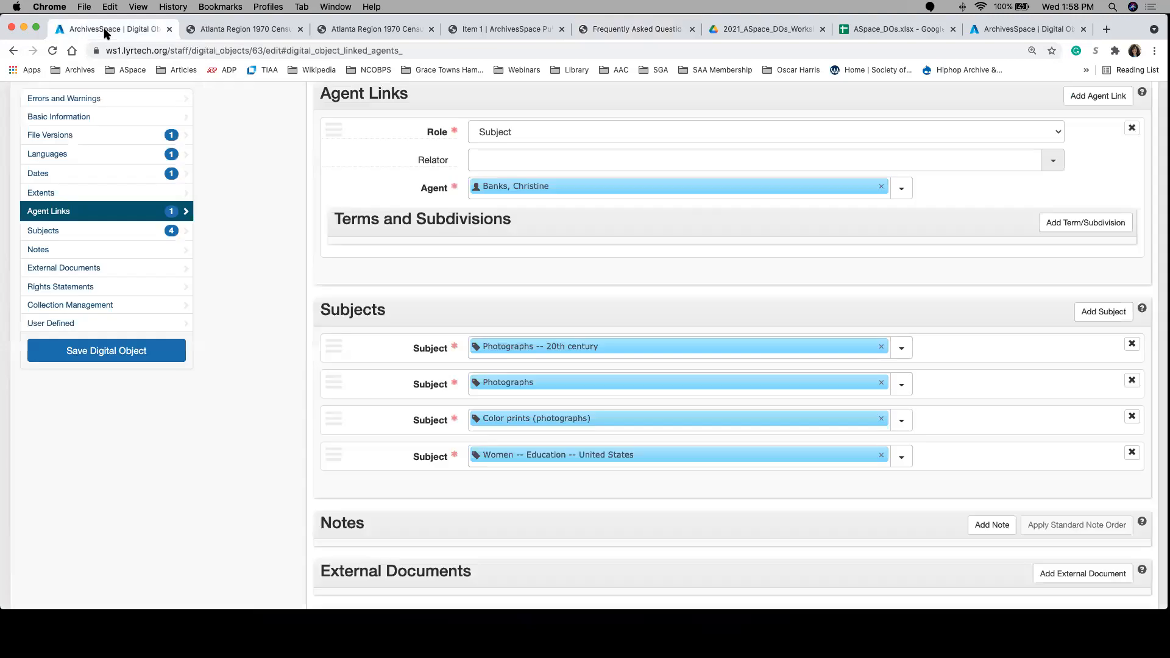
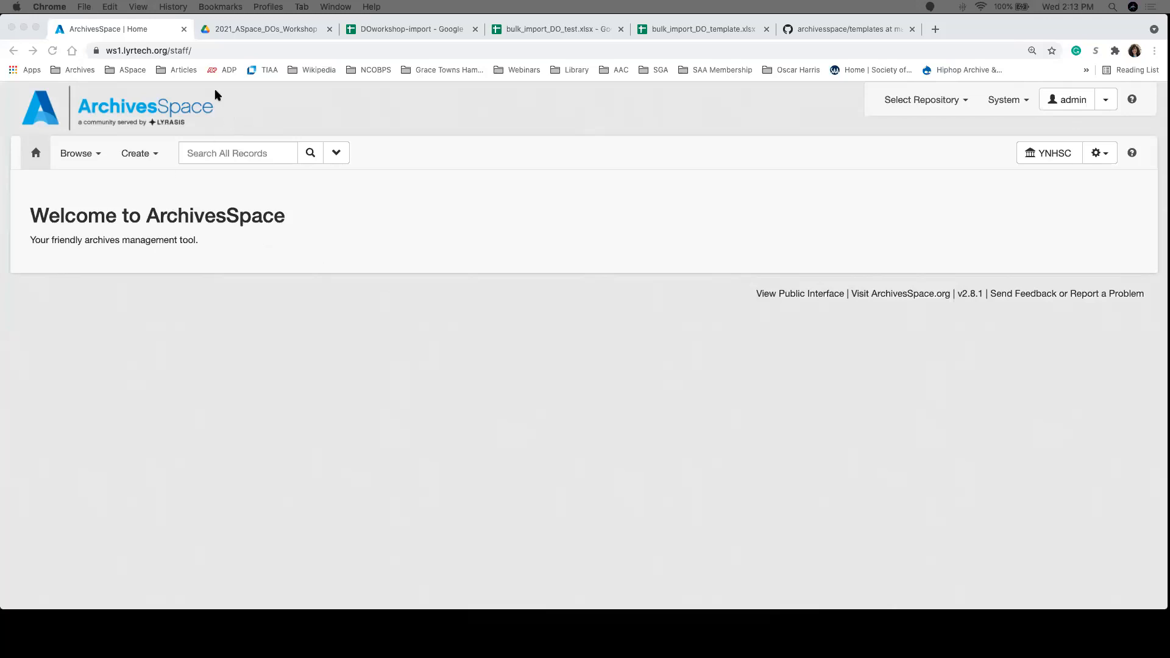
Step: Glance at the DOworkshop-import spreadsheet, and start a new Import Data background job in ArchivesSpace
click(352, 31)
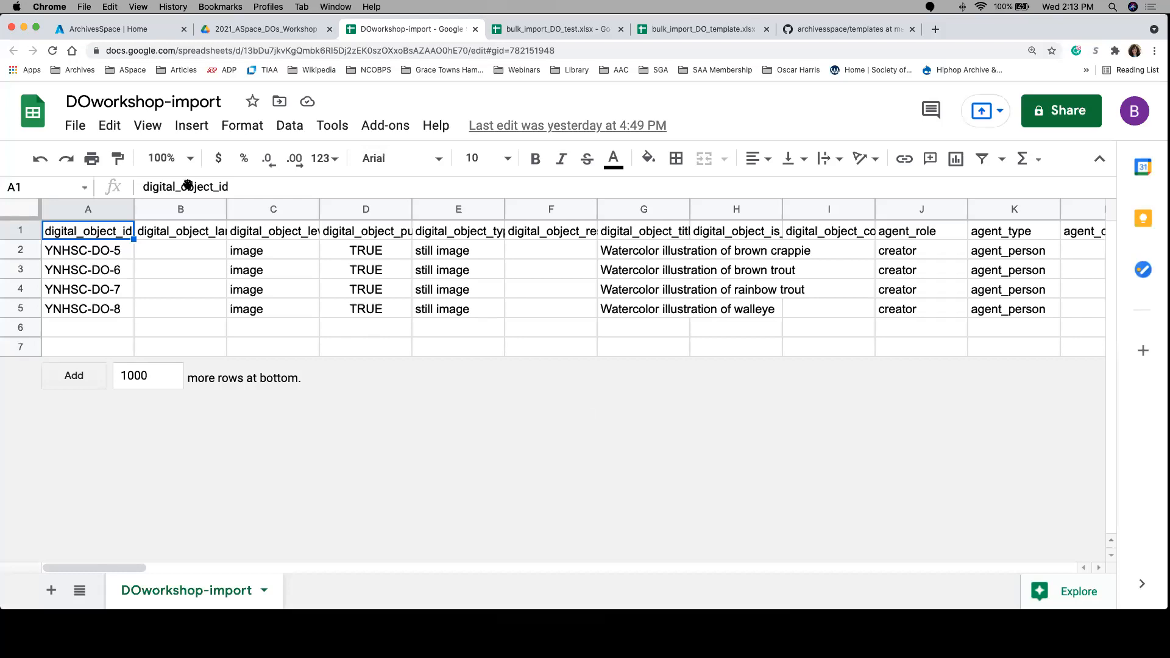
click(134, 29)
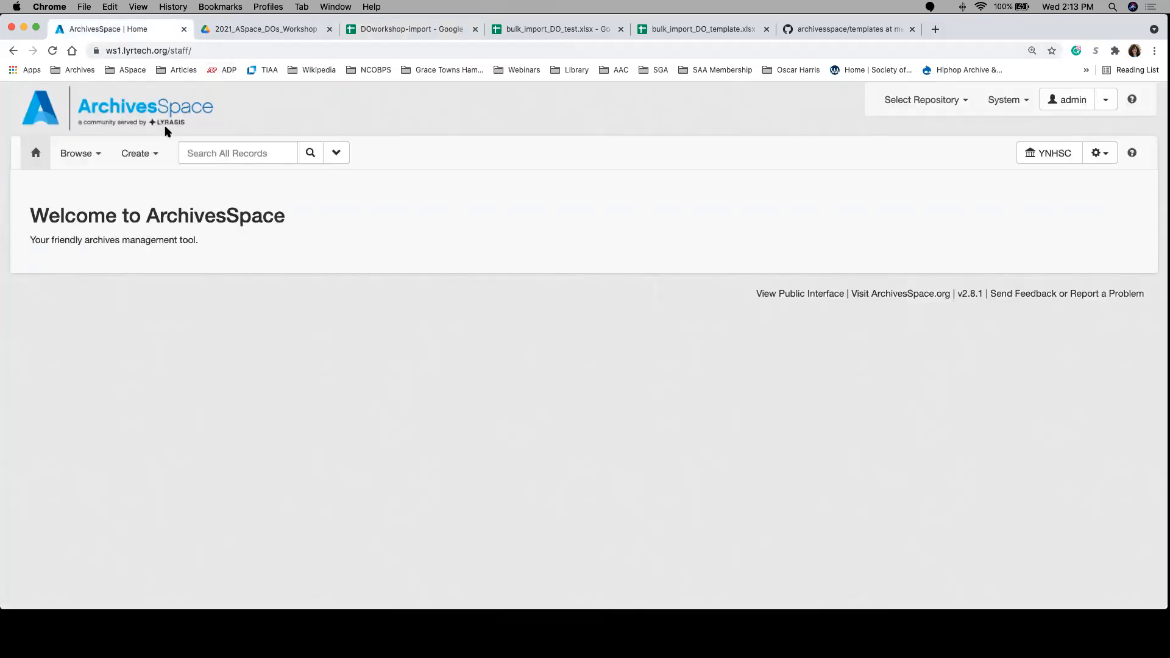
click(134, 154)
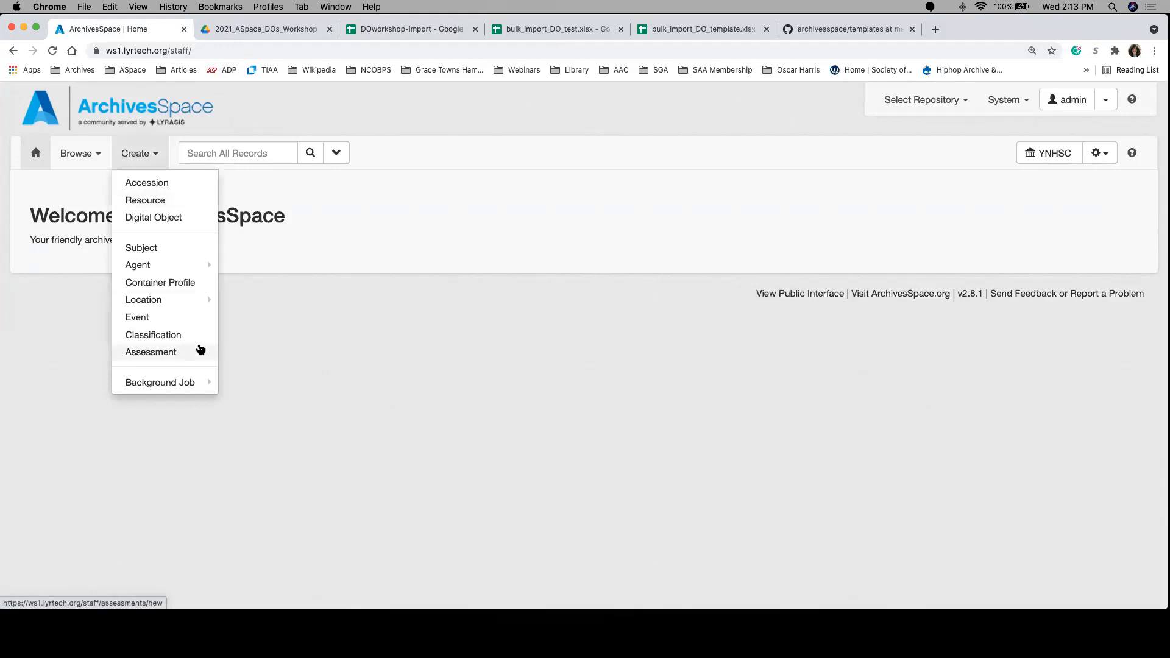
mouse_move(201, 388)
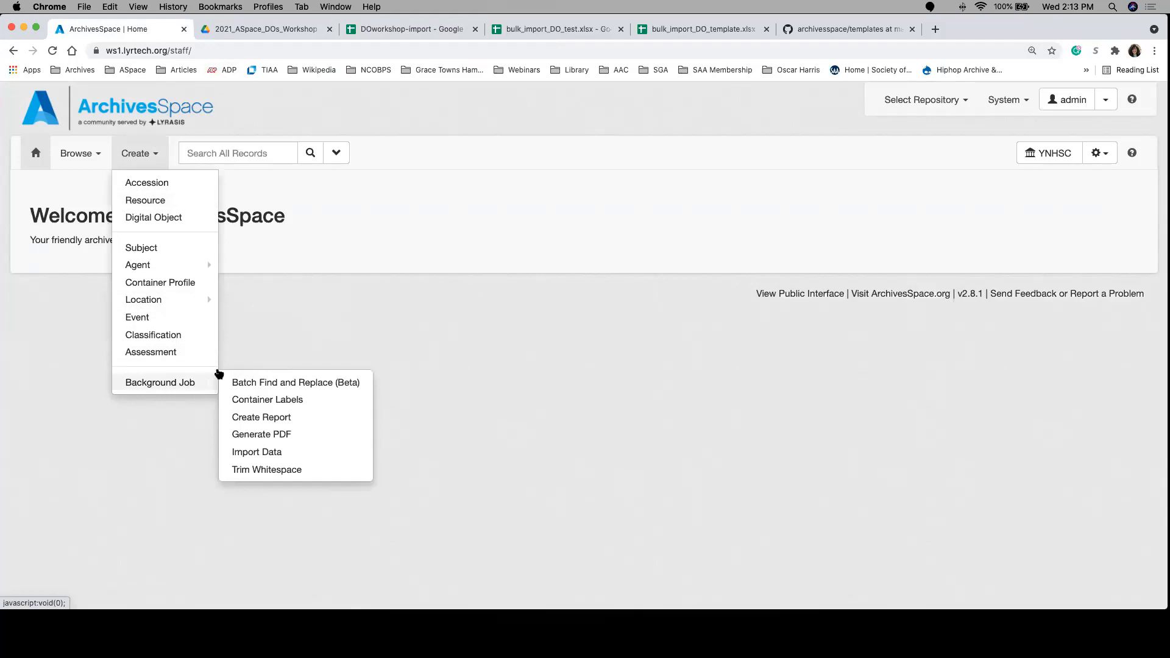
click(264, 452)
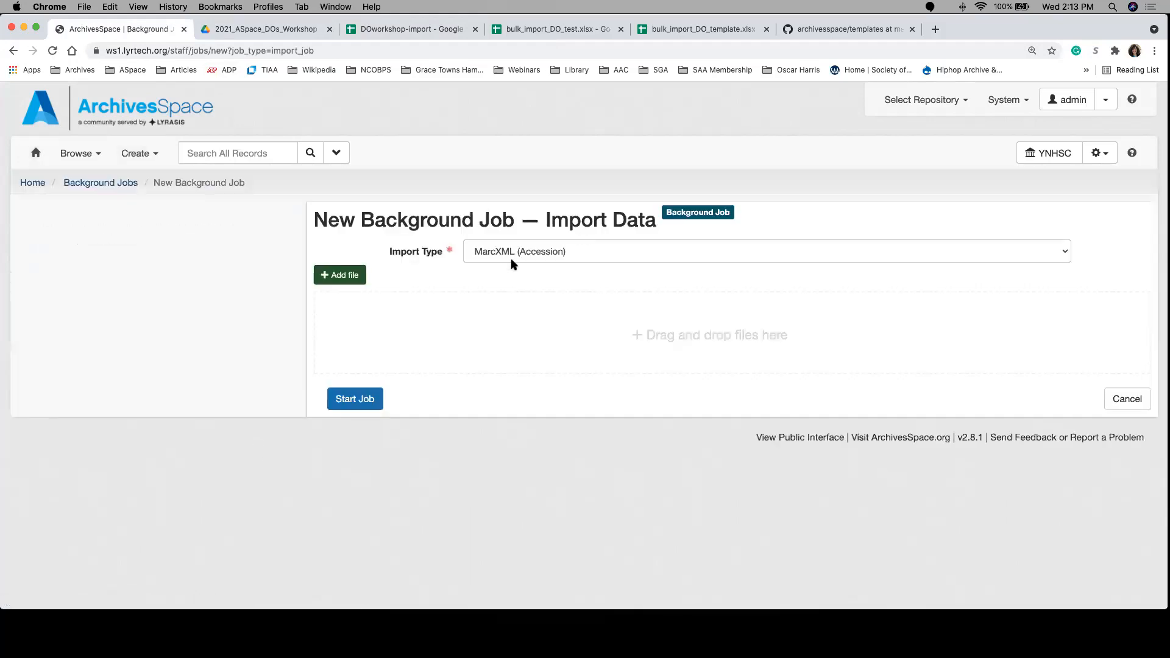
click(142, 155)
mouse_move(160, 385)
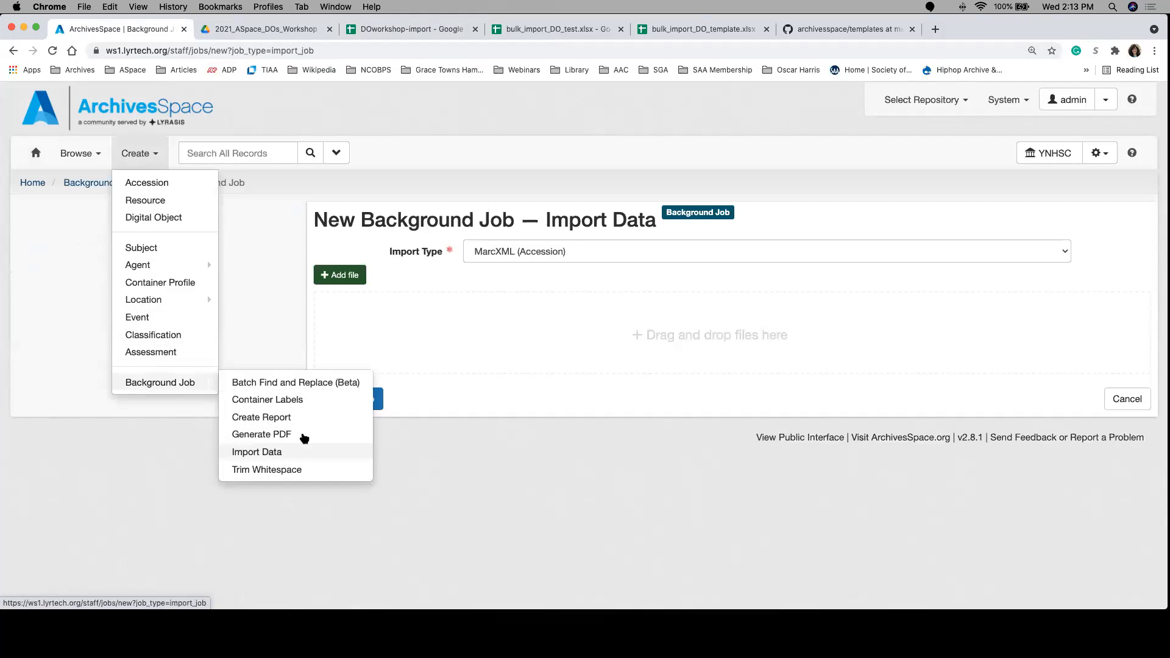
click(454, 348)
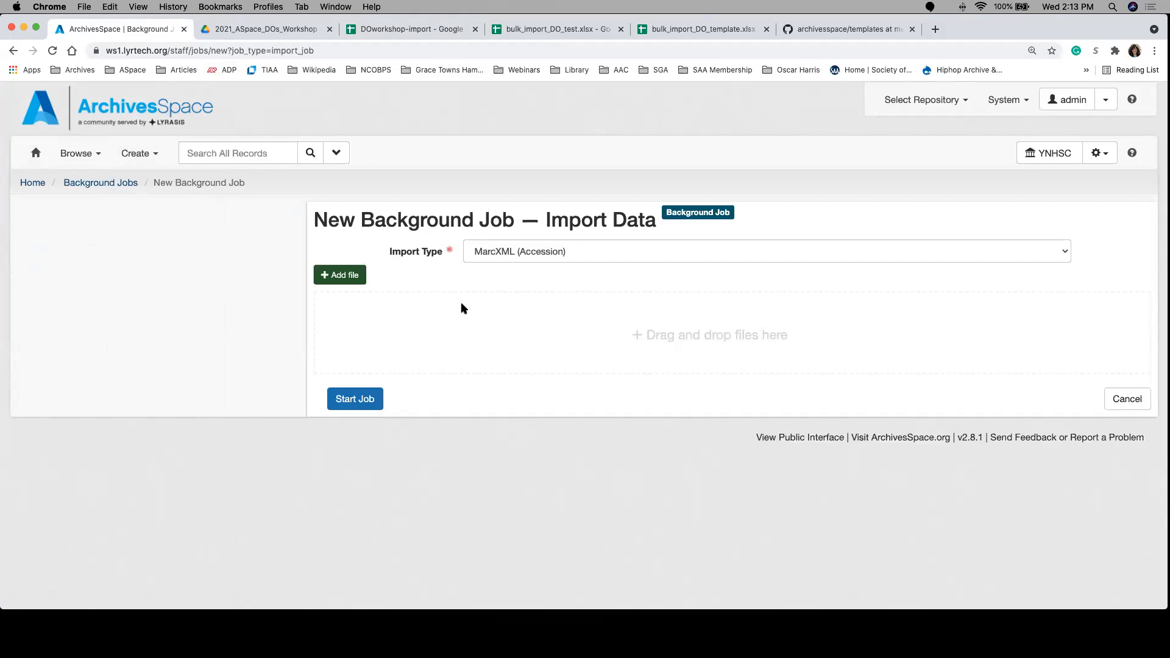
Step: Set the import type to Digital Object CSV and add DOworkshop-import.csv from the desktop folder 2021_ASpace_DOs_Workshop
click(477, 254)
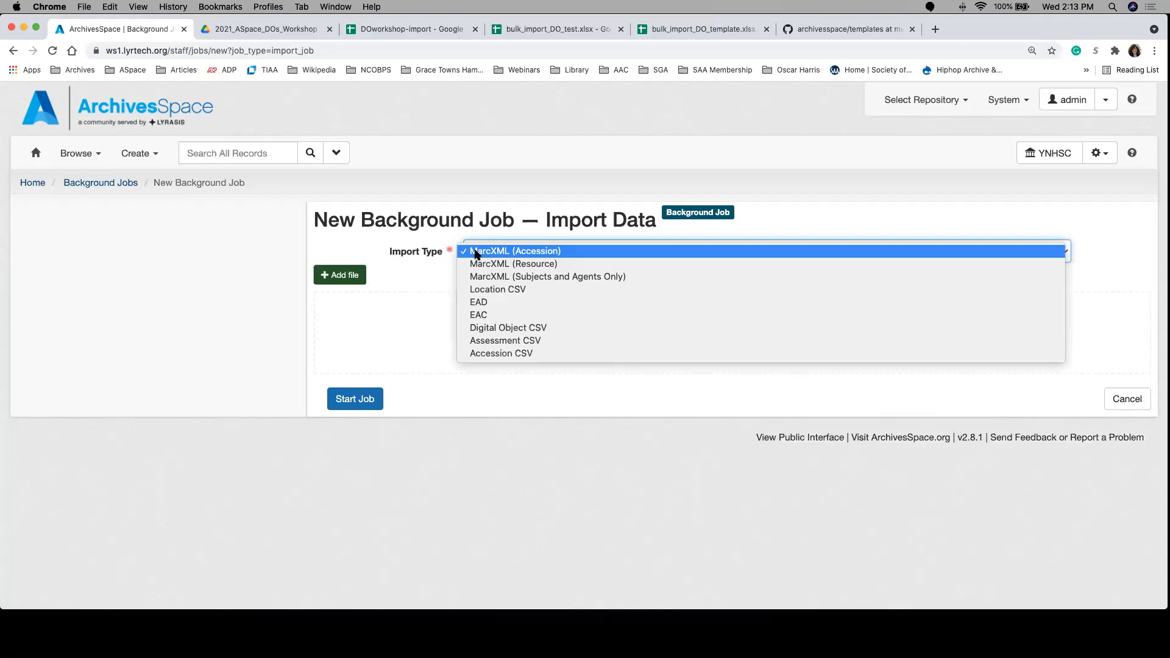
click(490, 329)
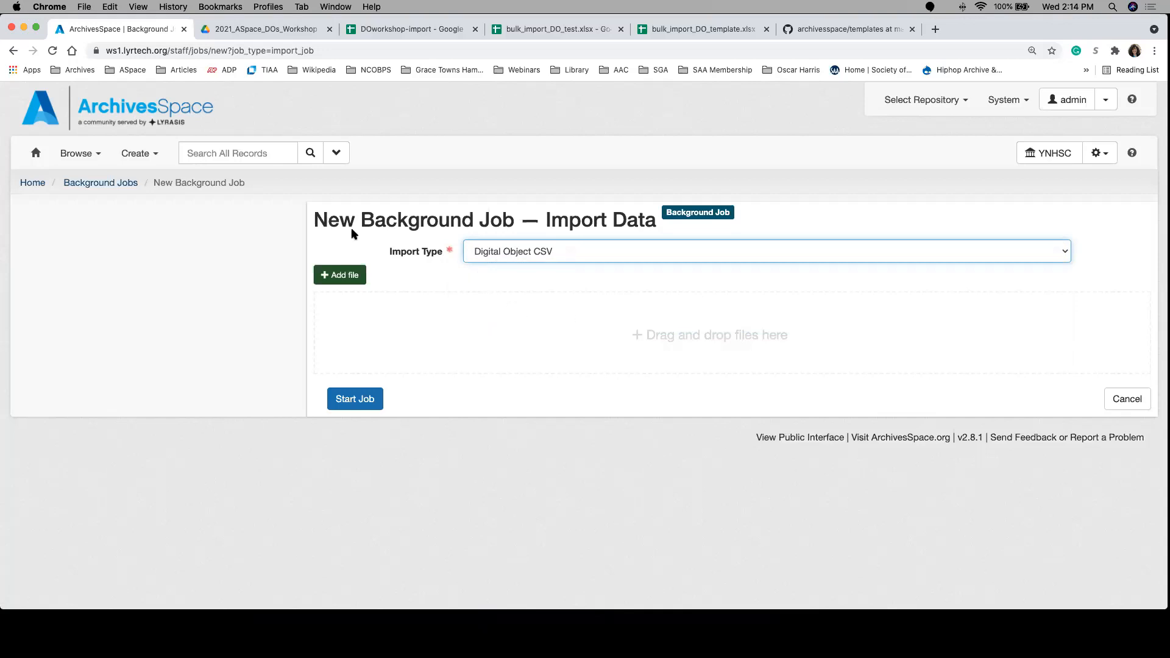
click(341, 284)
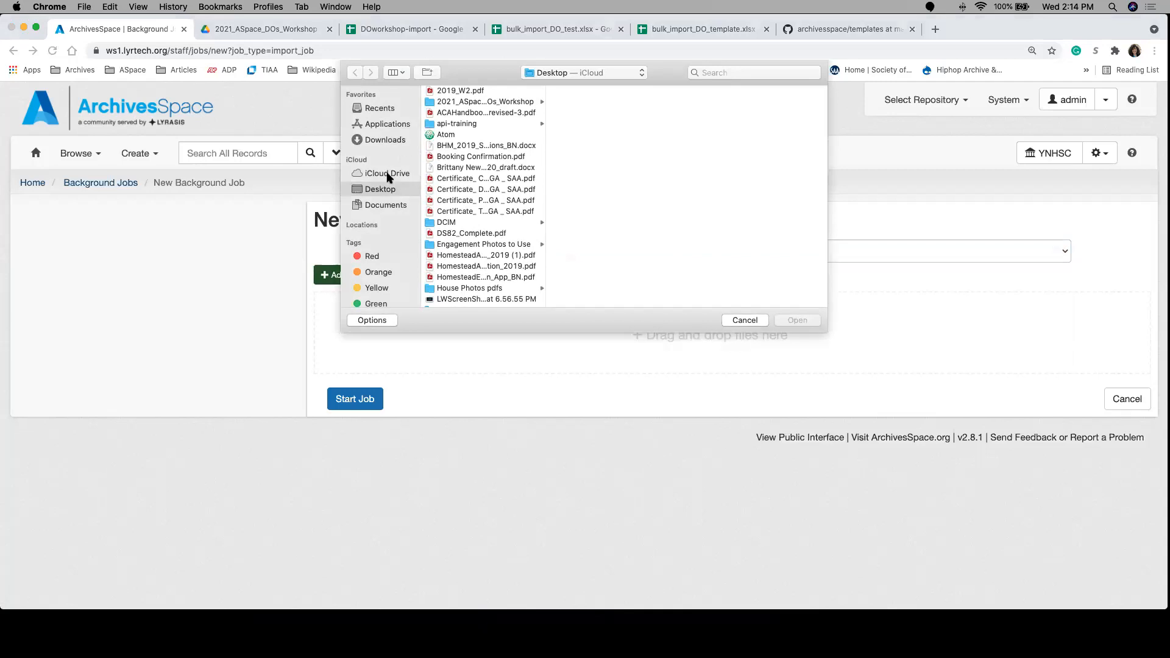
click(473, 102)
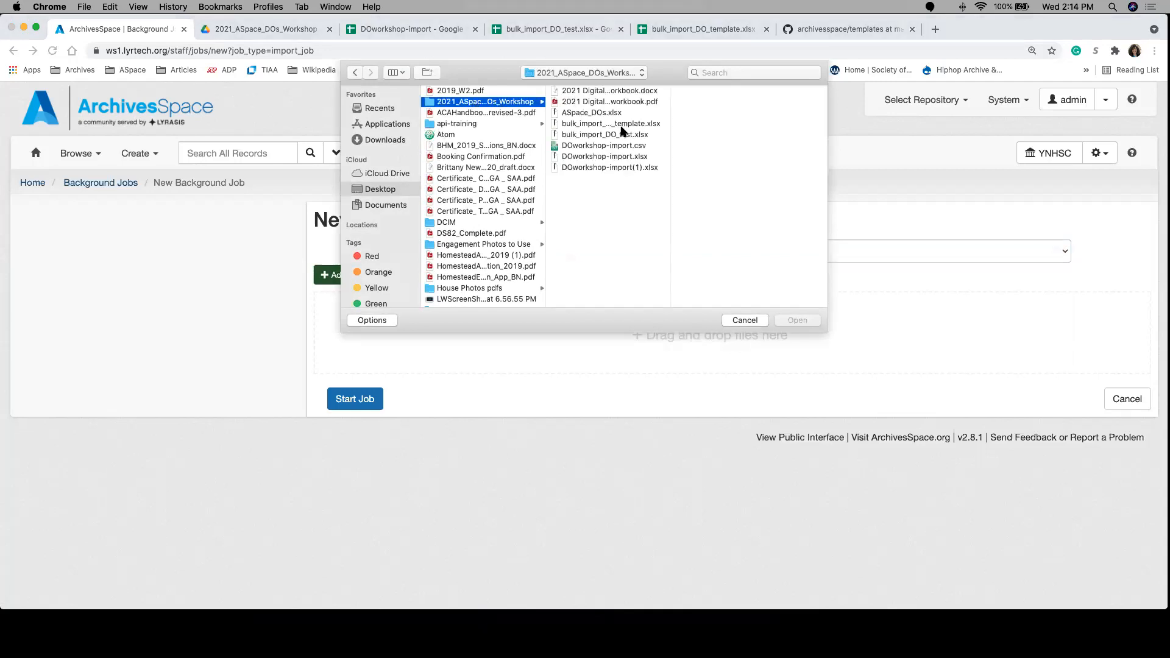
click(614, 147)
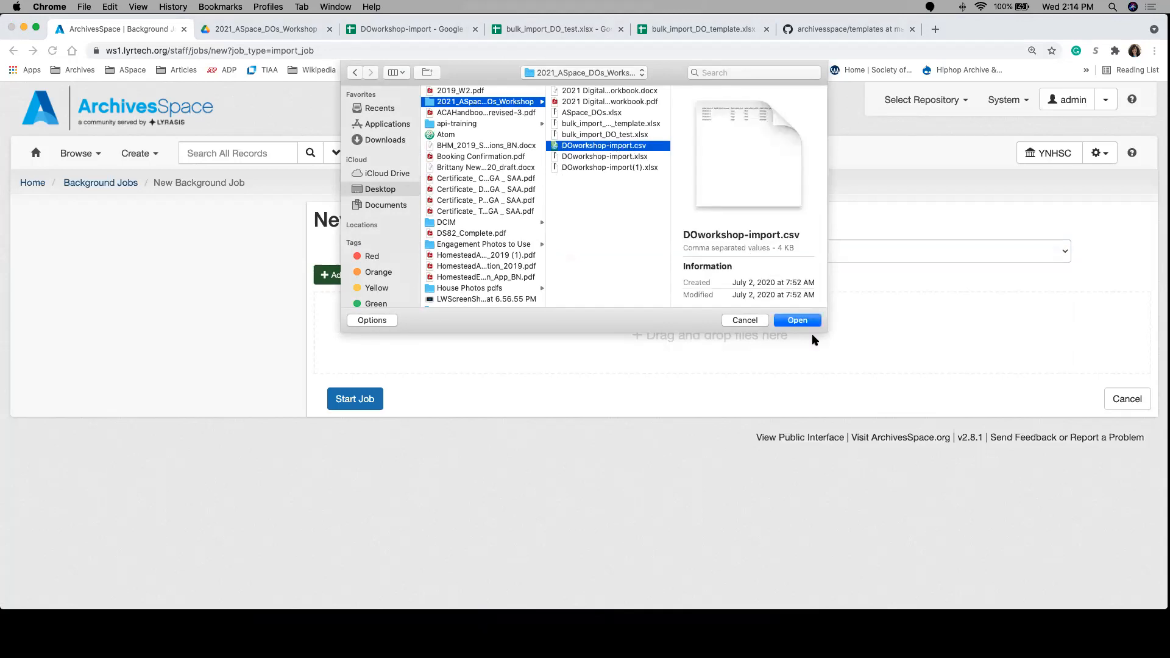
click(802, 320)
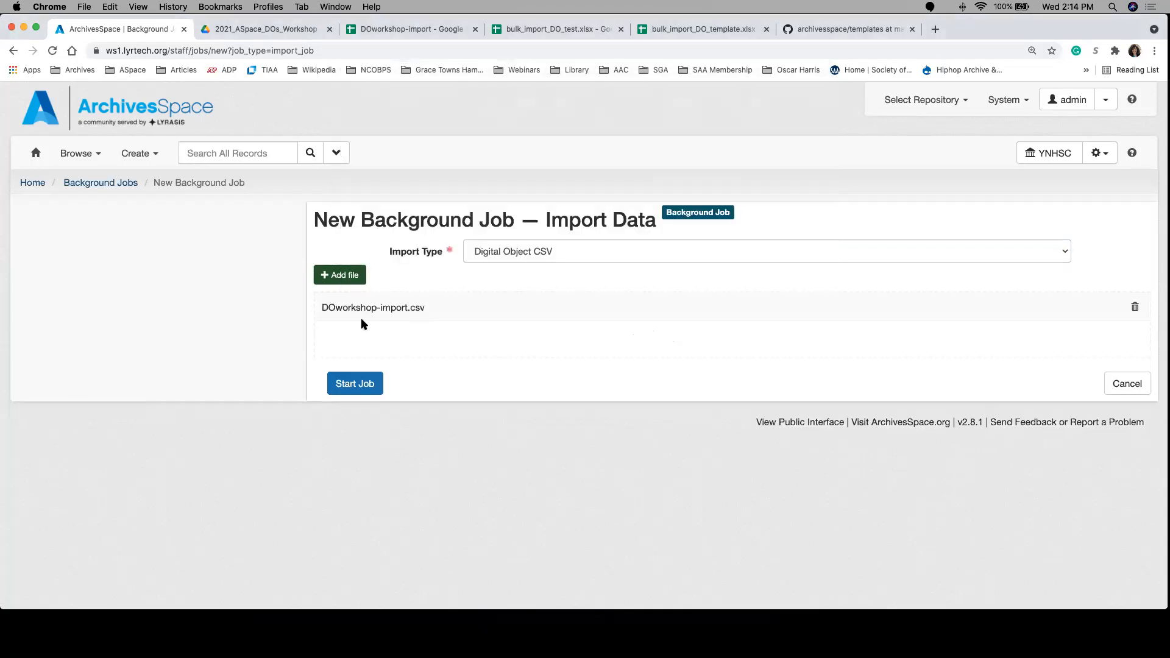
Step: Start the import job and review its log from the first stage to the final cleanup
click(364, 382)
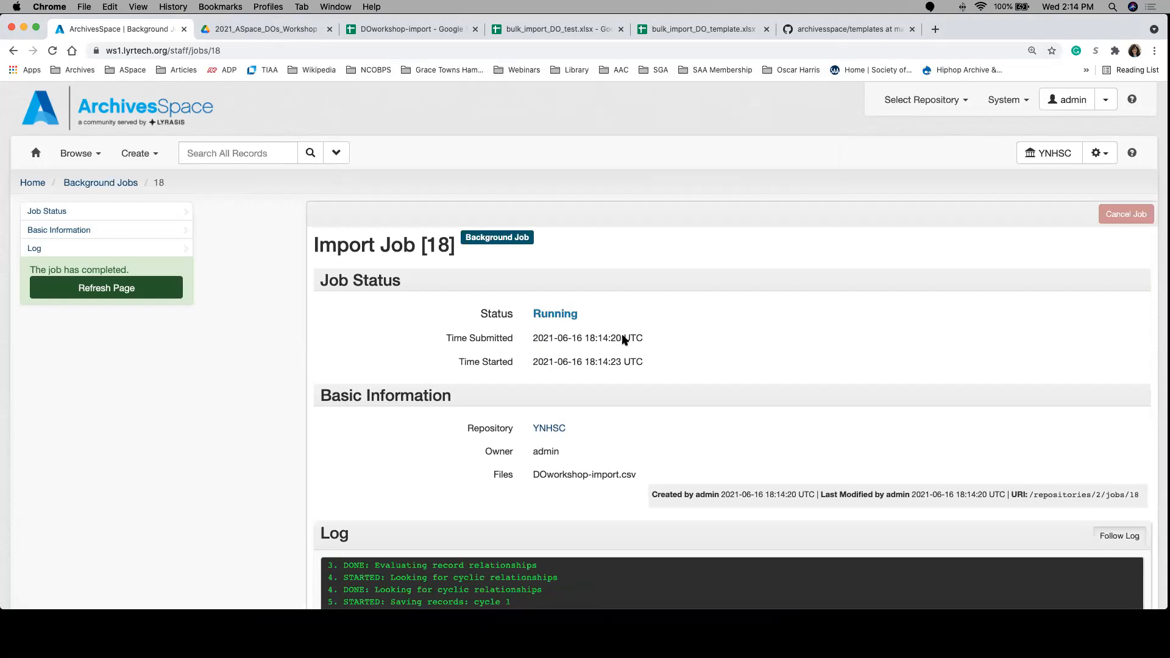
scroll(209, 363, down, 1)
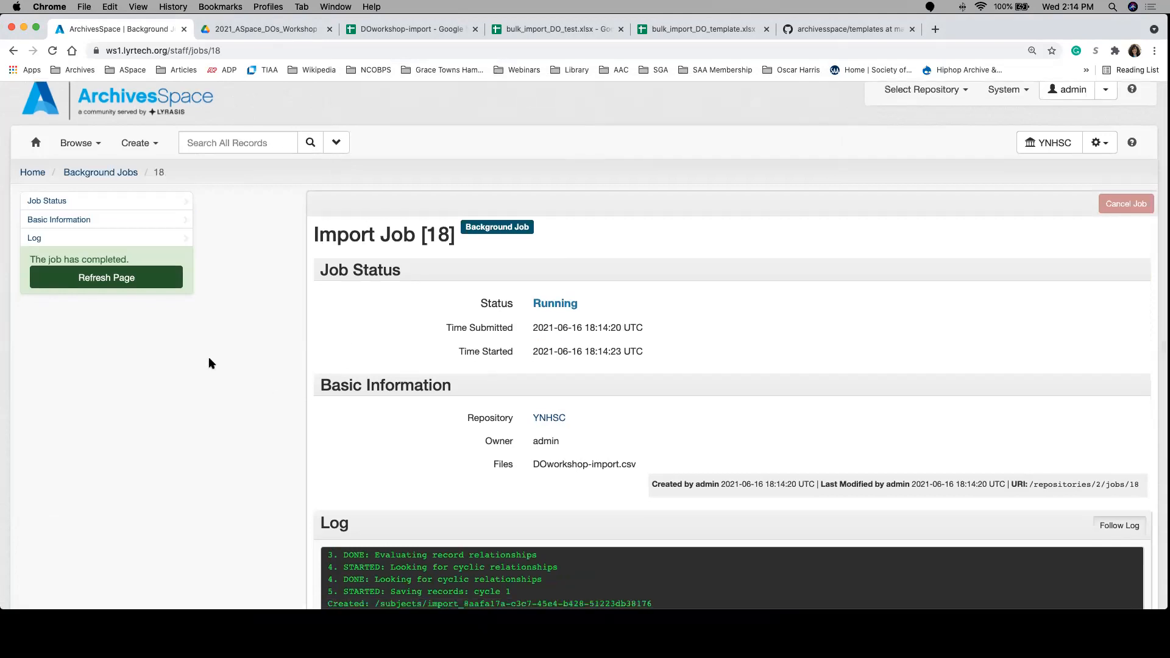
scroll(209, 363, down, 5)
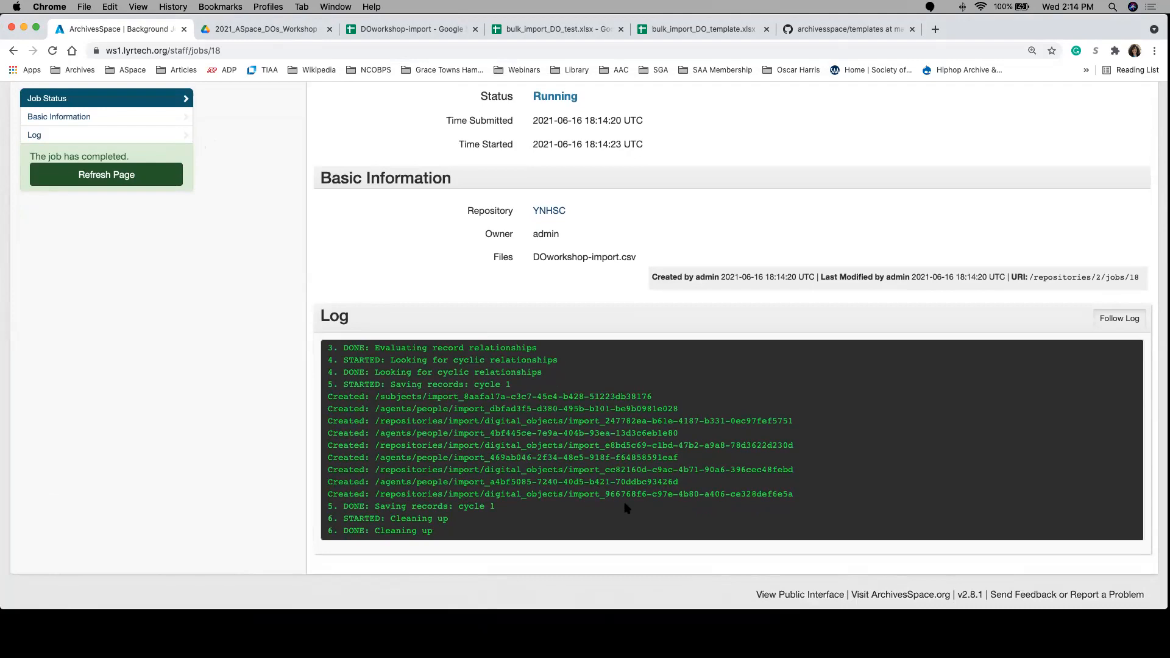
scroll(491, 461, up, 1)
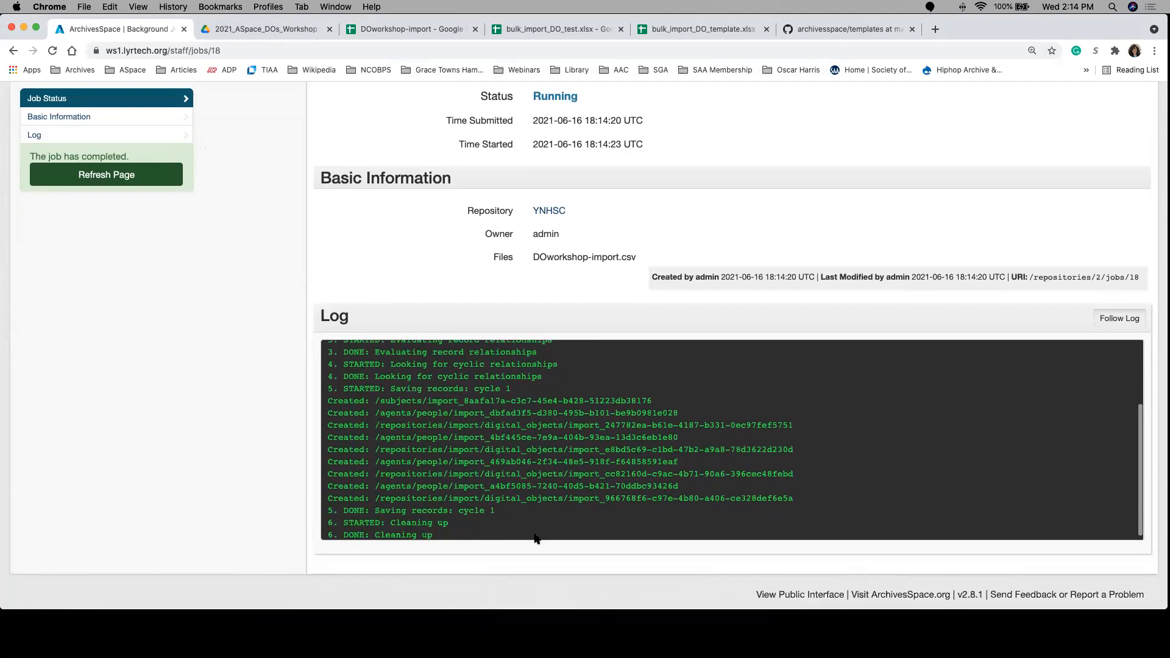
scroll(497, 445, up, 3)
scroll(497, 445, up, 5)
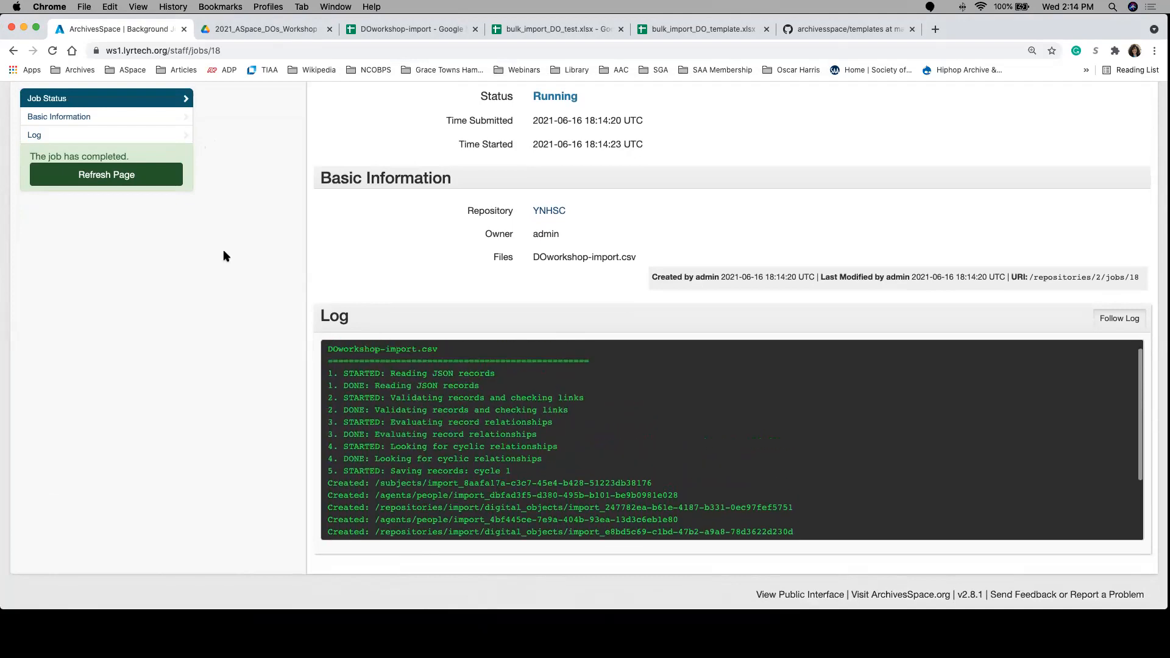
Step: Refresh the completed job's page and open Watercolor illustration of brown crappie from the new and modified records
click(157, 175)
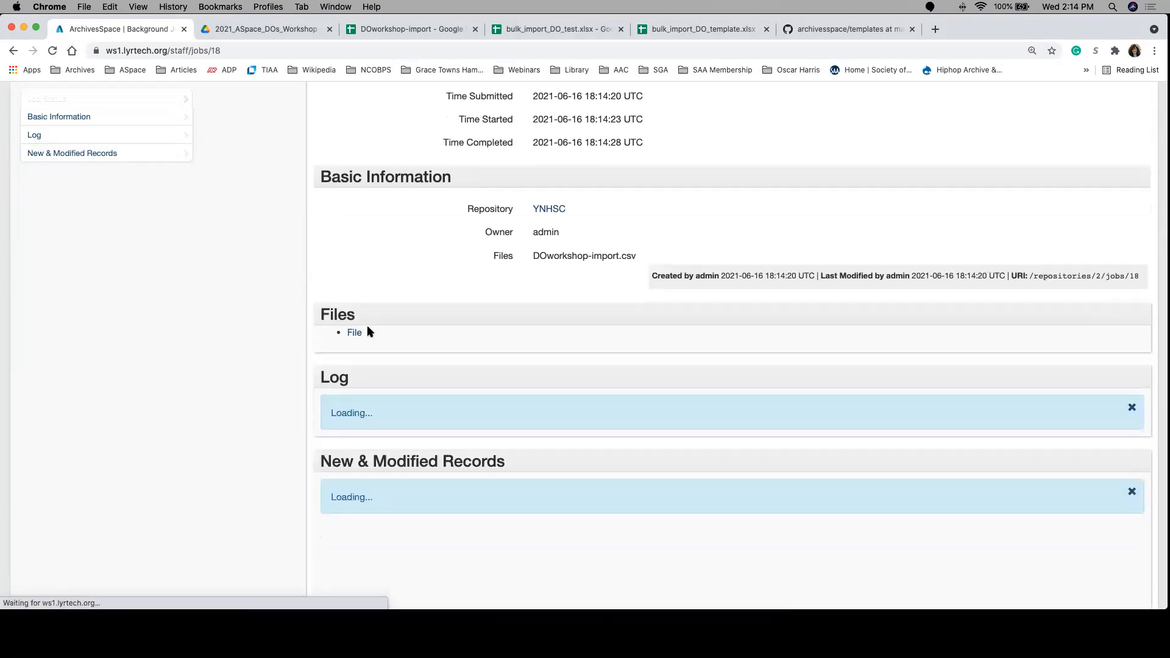
scroll(282, 417, down, 5)
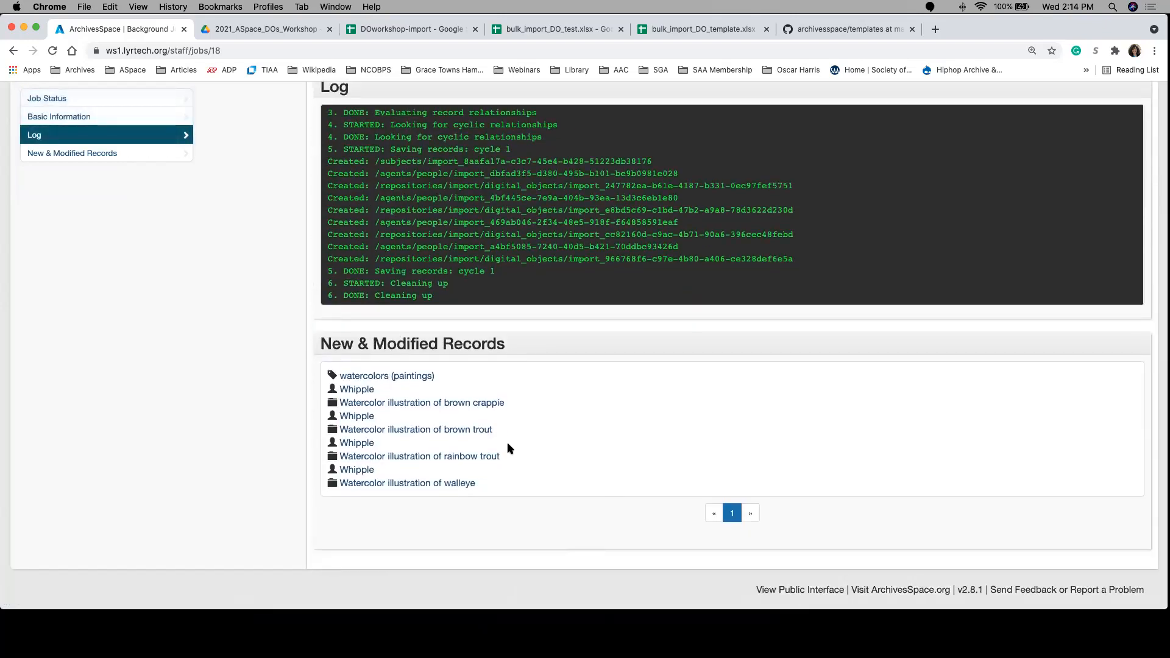
click(368, 406)
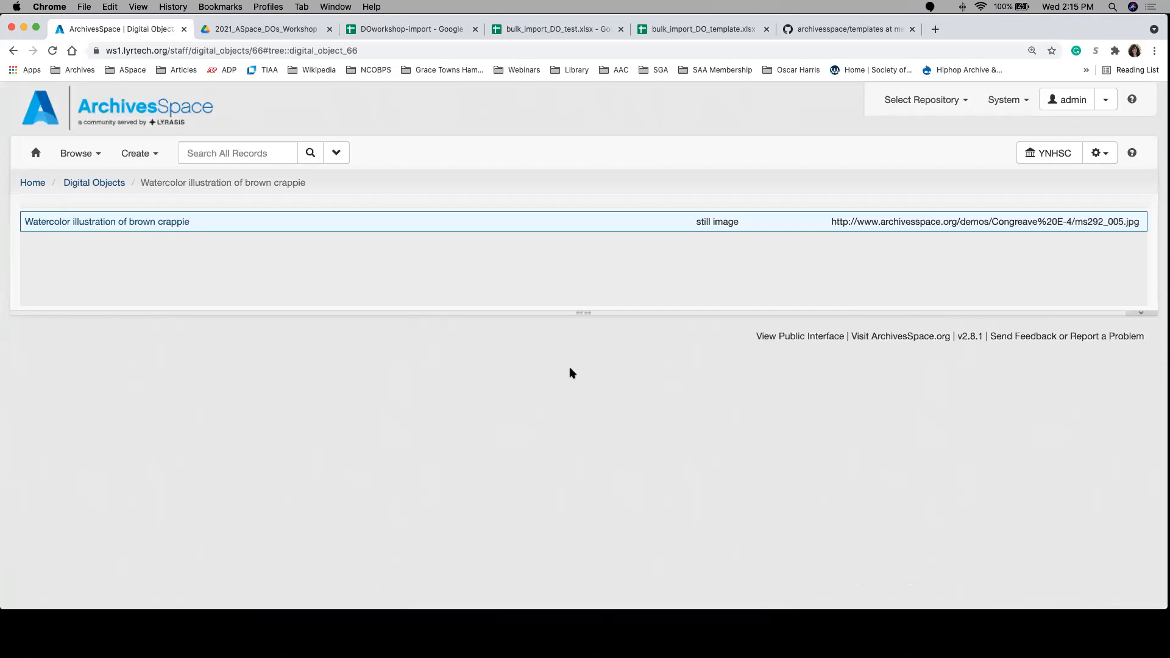
Step: Examine the brown crappie record's basic information and expand its file version to check the image and attributes
scroll(758, 490, down, 5)
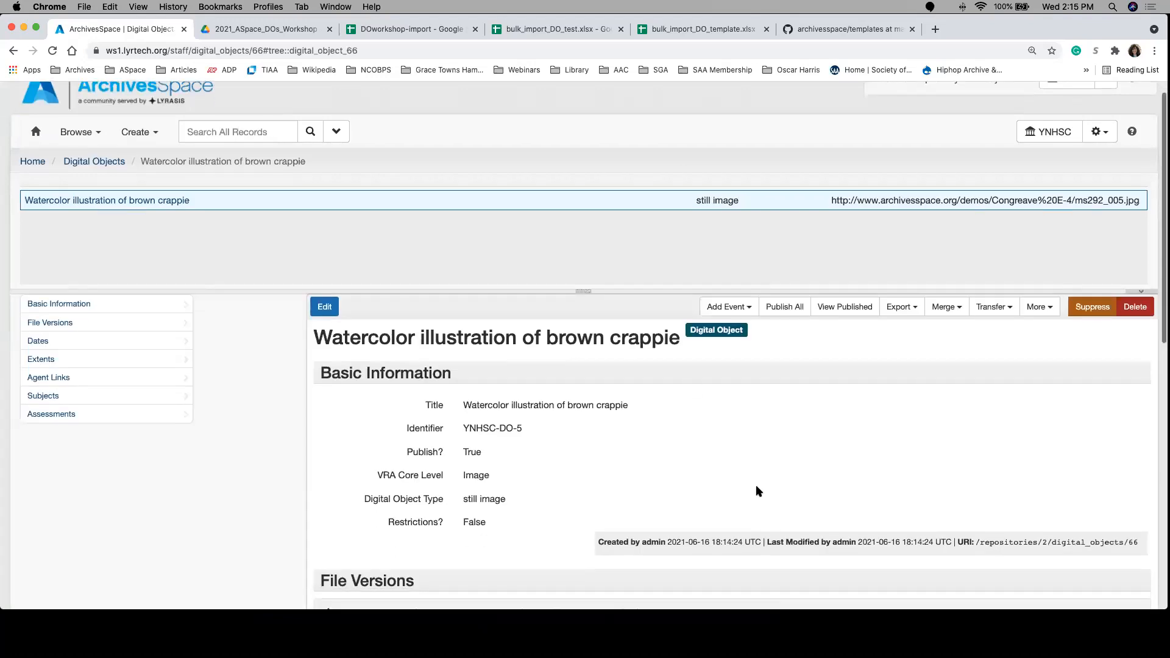
scroll(758, 491, down, 3)
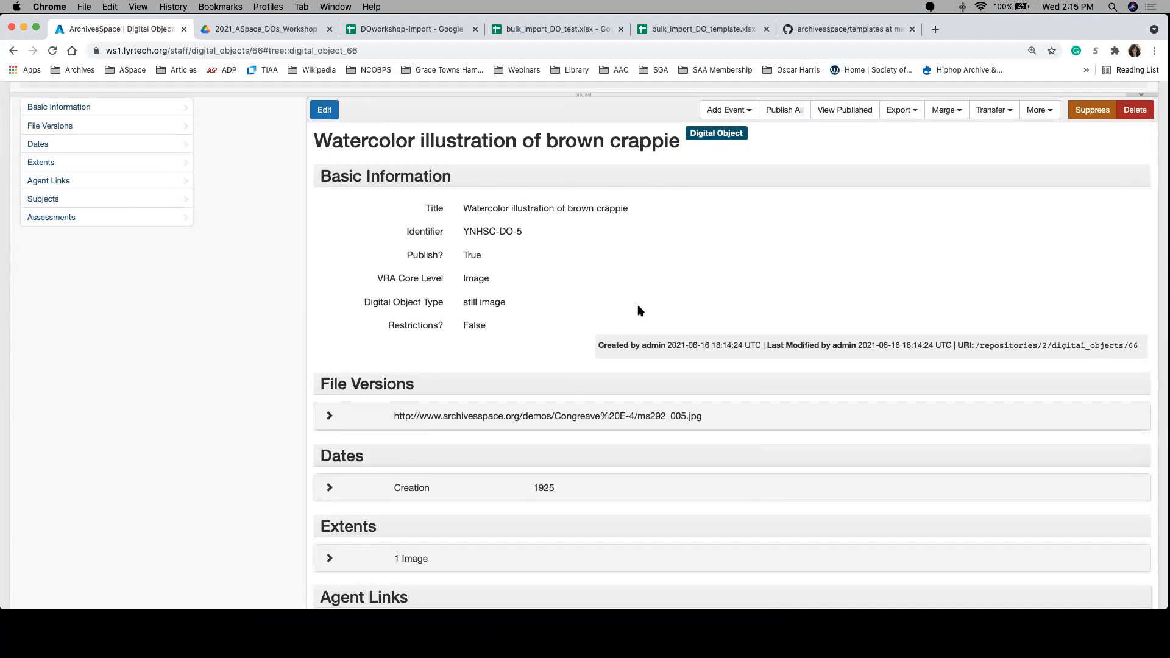
scroll(558, 350, down, 3)
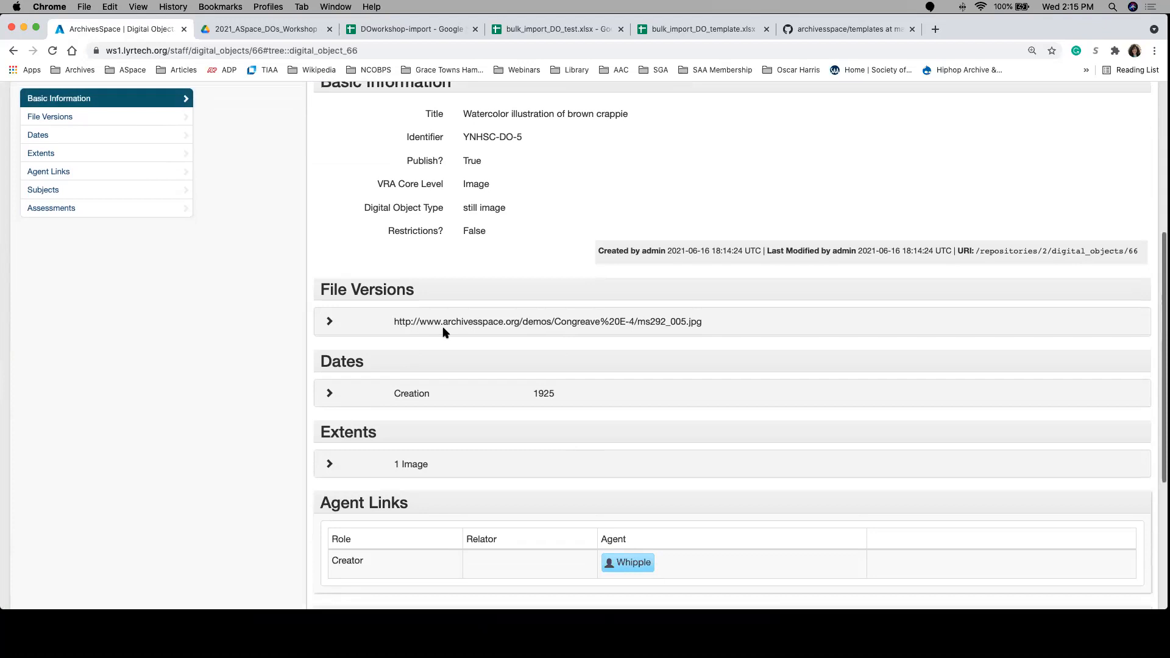
click(329, 321)
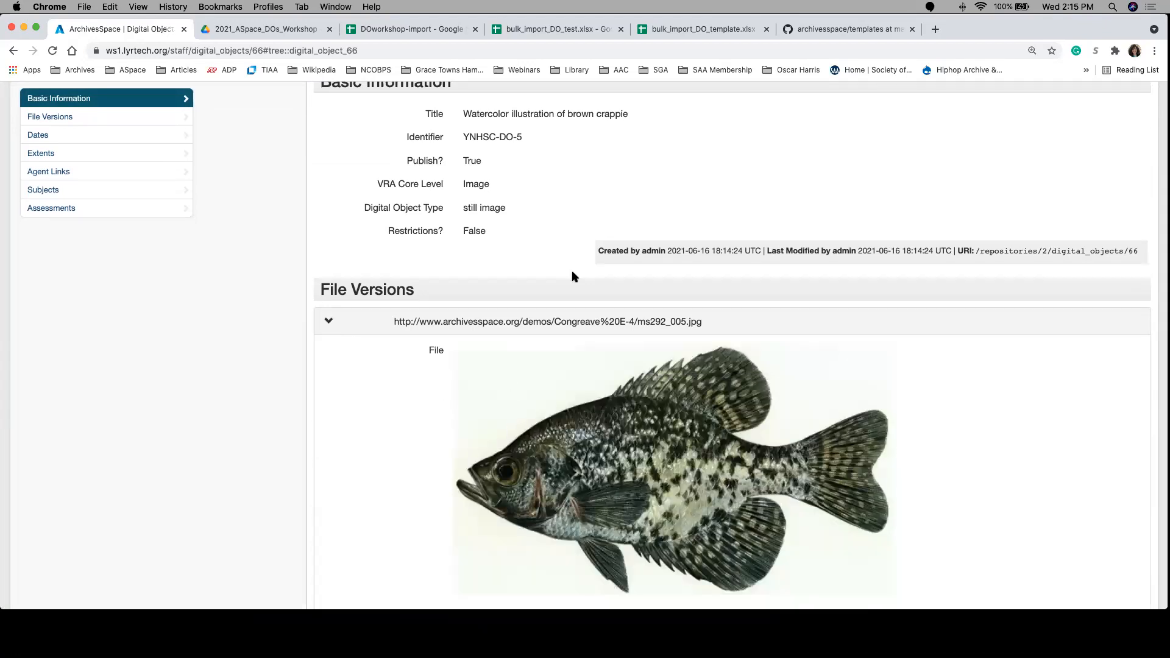
scroll(578, 265, down, 1)
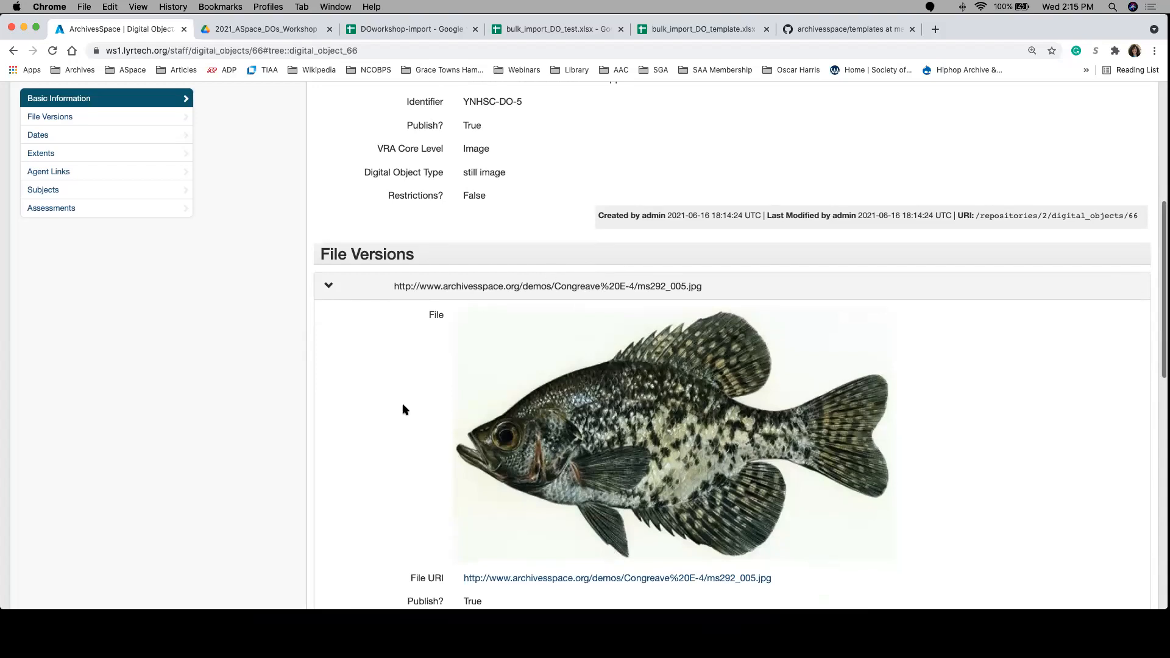
scroll(404, 407, down, 6)
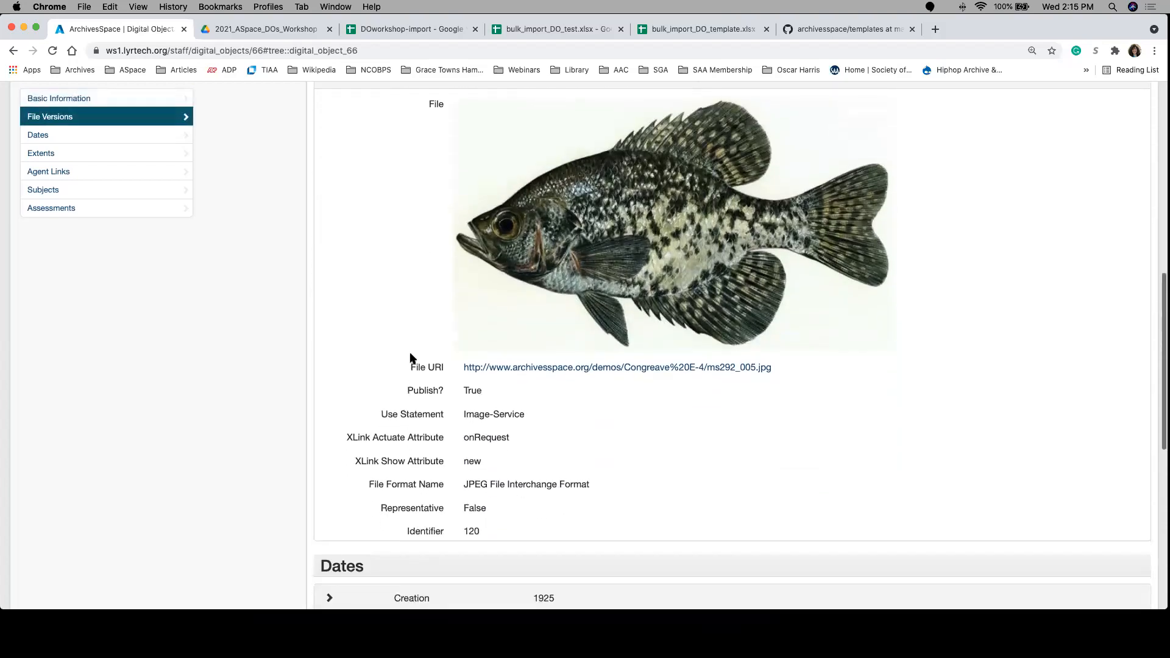
scroll(410, 353, up, 2)
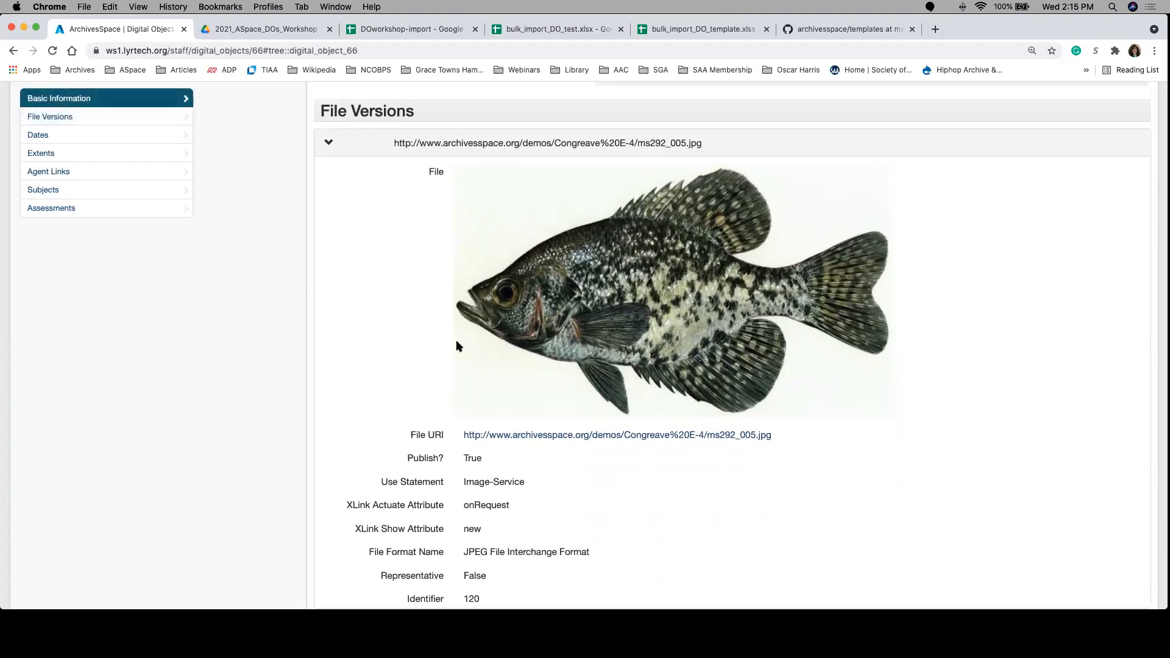
Step: Check the dates, extents, agent links and subjects of the imported brown crappie record
scroll(340, 369, down, 6)
scroll(410, 440, down, 4)
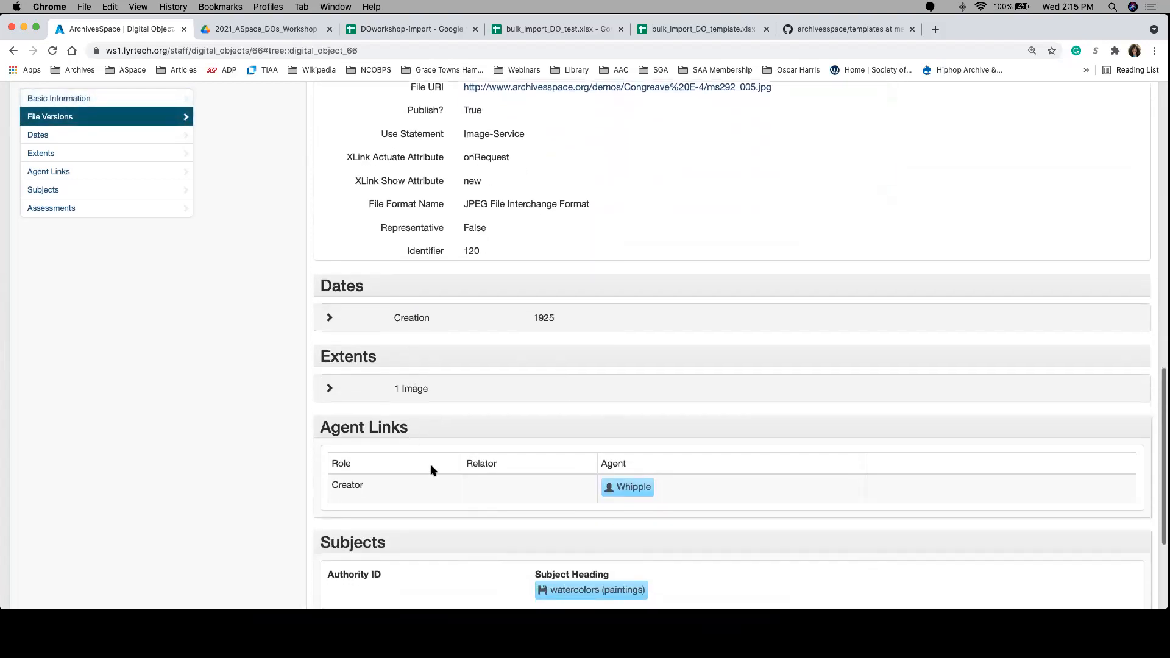
scroll(672, 525, down, 1)
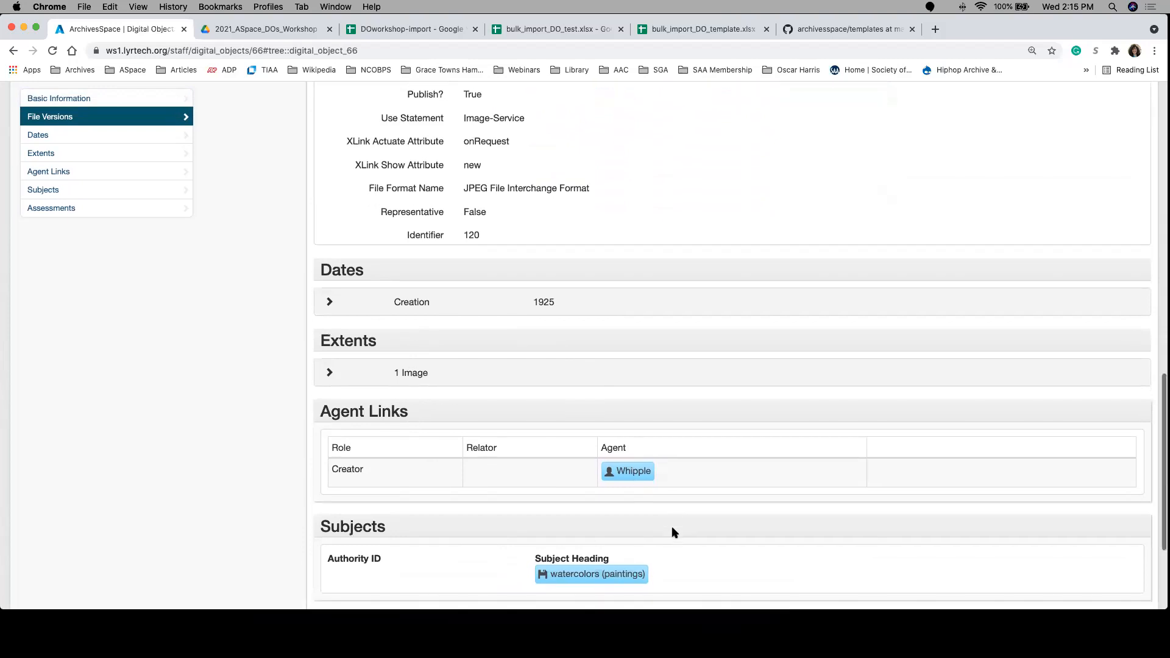
scroll(672, 532, down, 4)
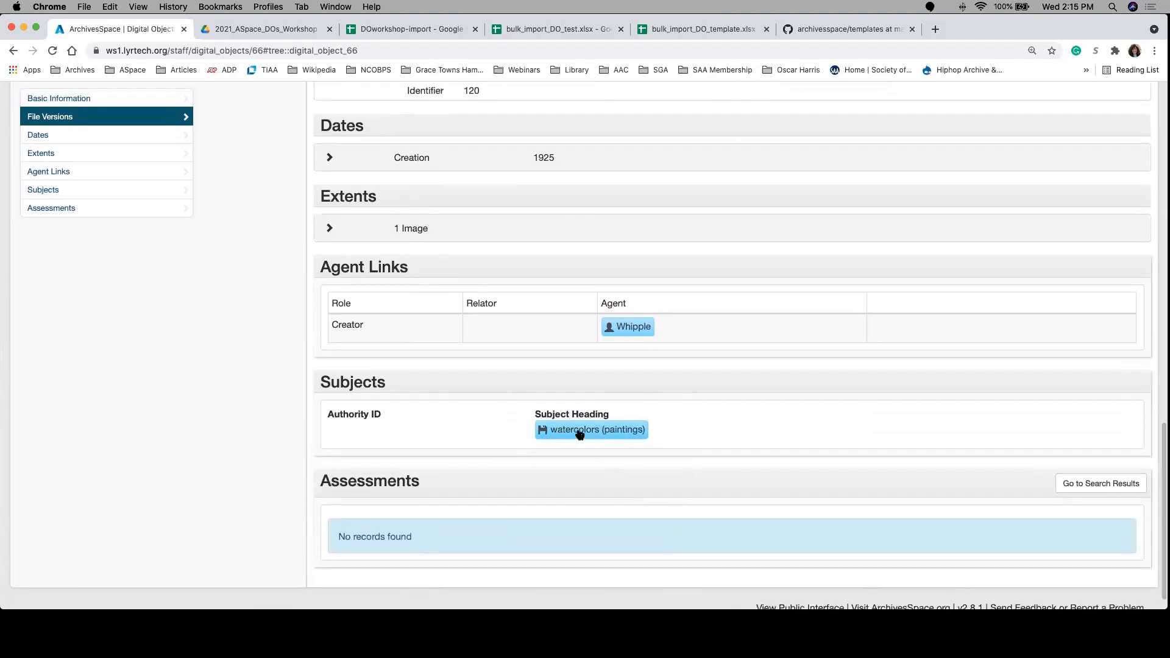
Step: Return from the brown crappie record to the import job and view its list of new and modified records
scroll(461, 369, up, 15)
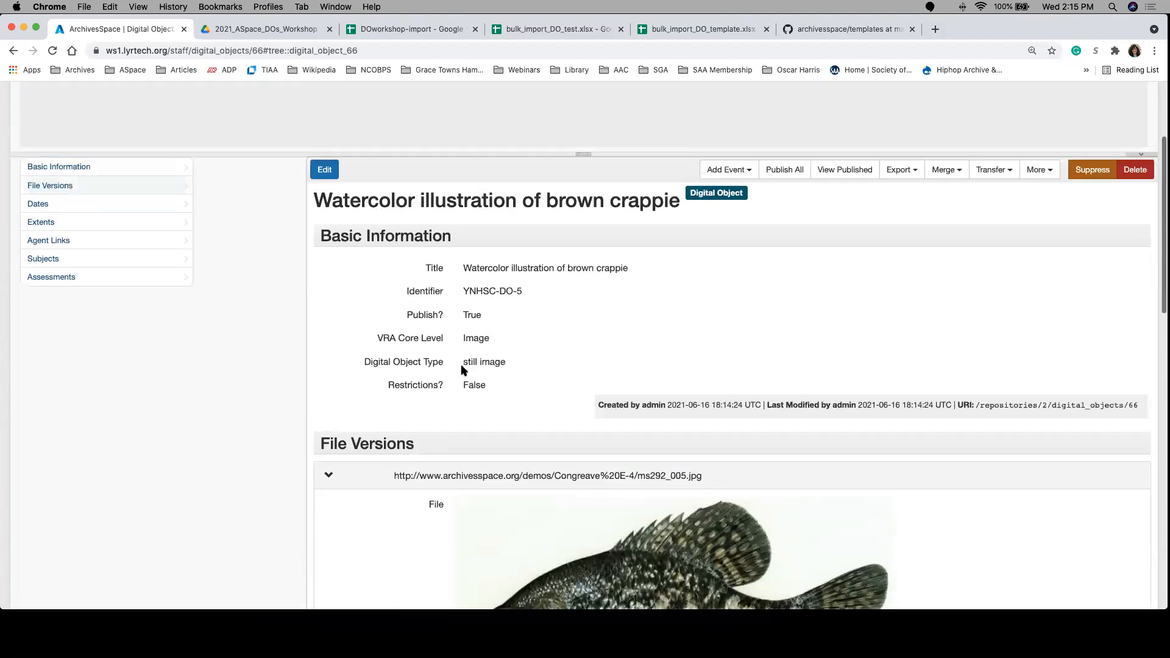
scroll(461, 368, up, 5)
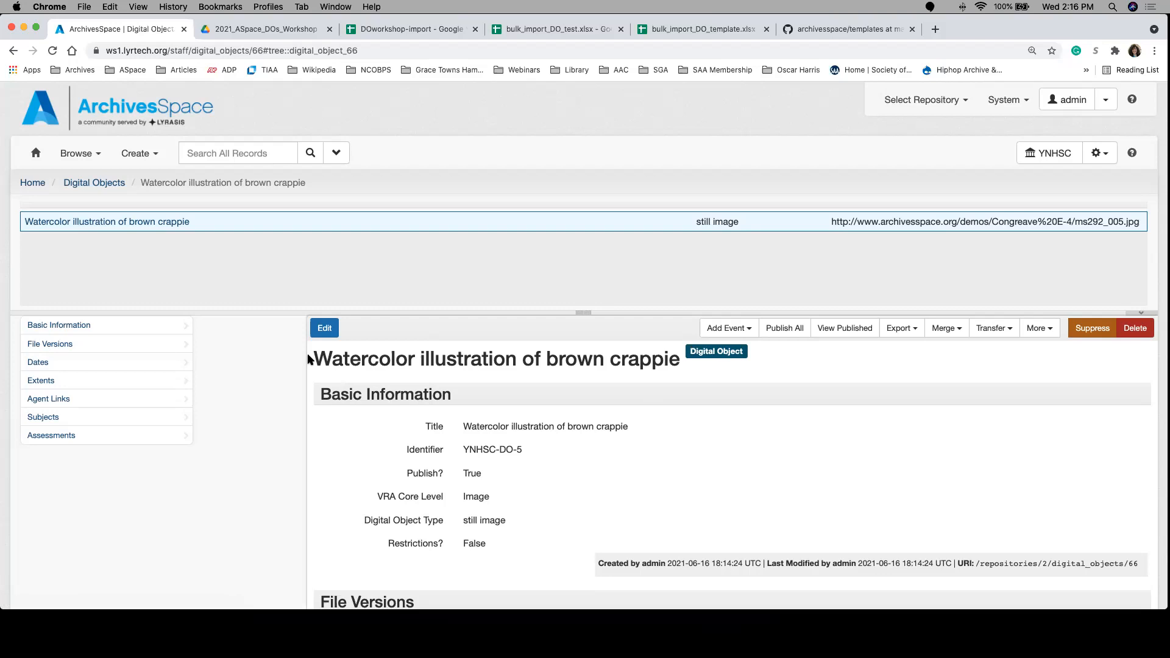
click(14, 51)
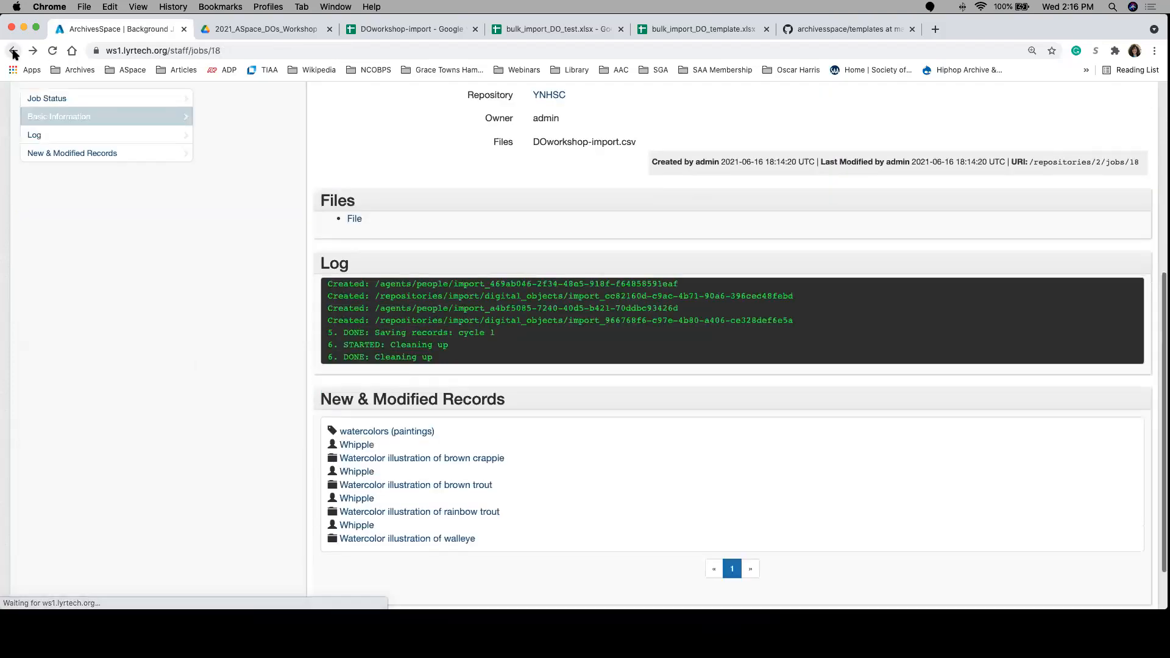
scroll(427, 464, down, 3)
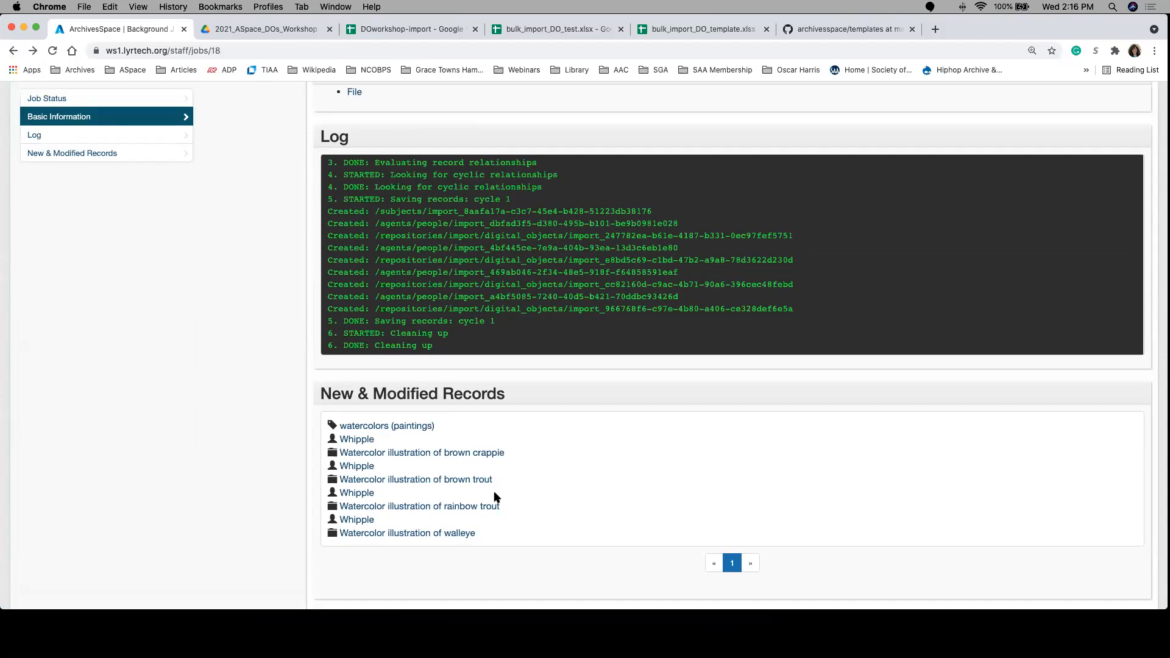
Step: Switch to the DOworkshop-import spreadsheet and look over its columns from digital_object_id to the agent contact fields
scroll(276, 363, up, 1)
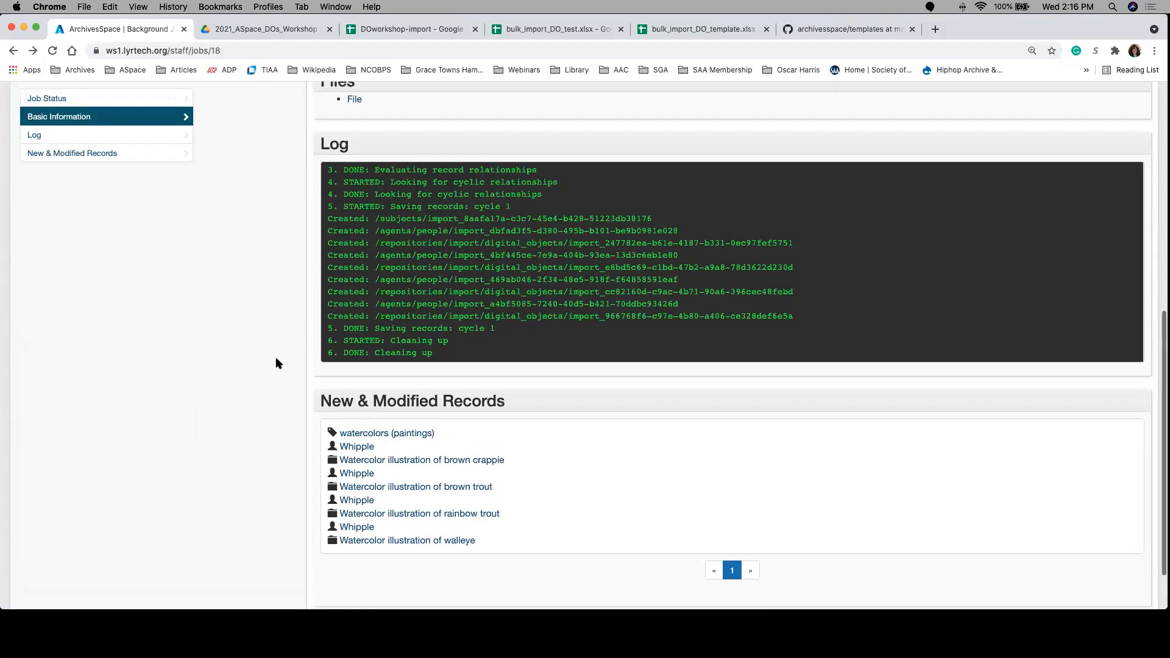
scroll(276, 364, up, 10)
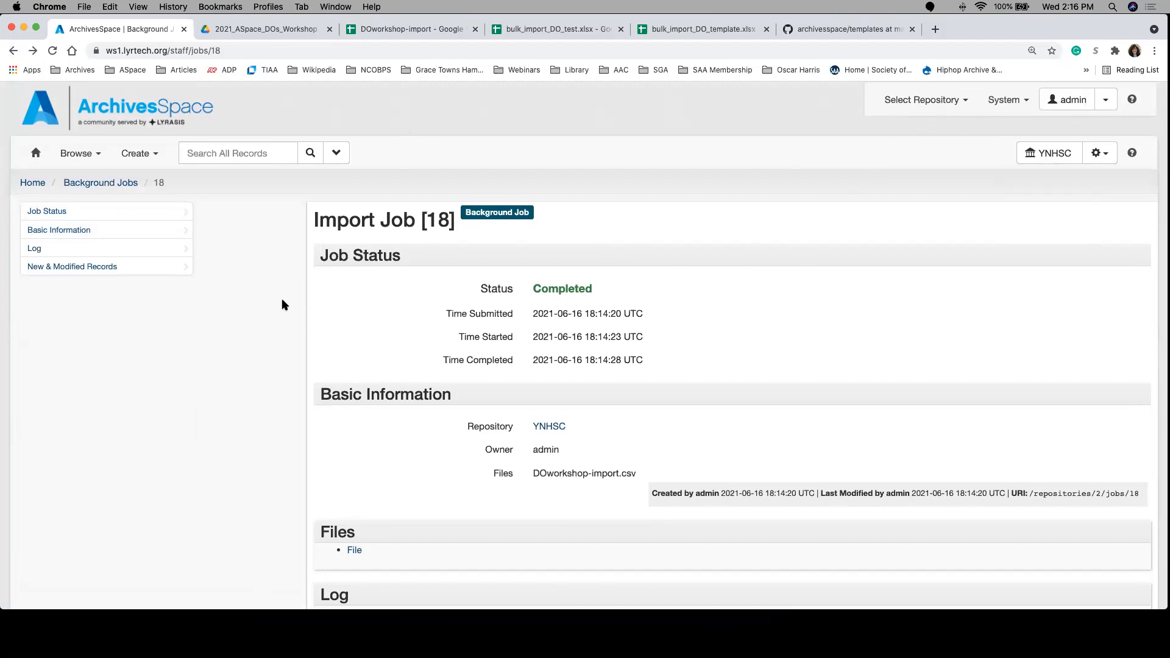
click(376, 31)
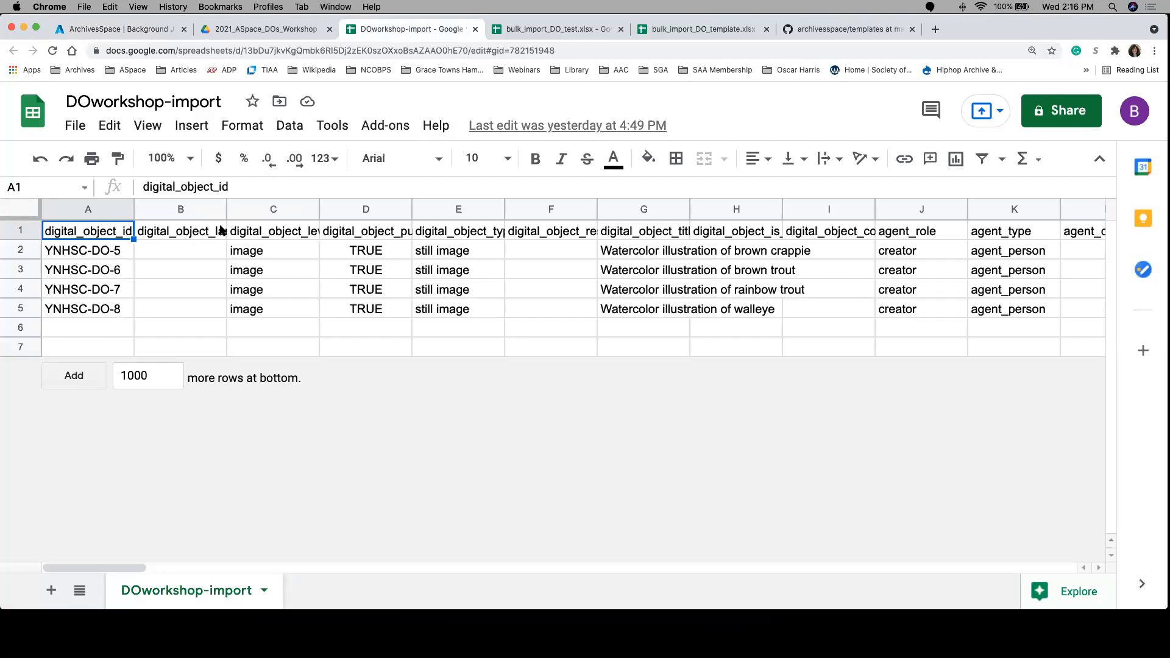
click(175, 233)
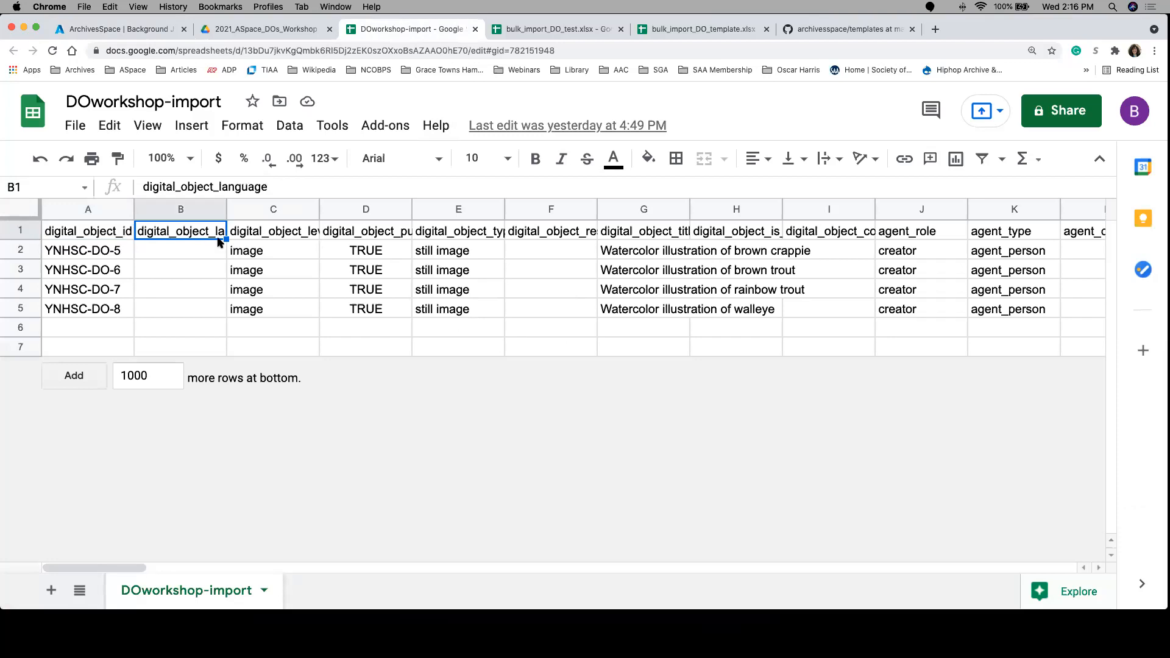
click(236, 231)
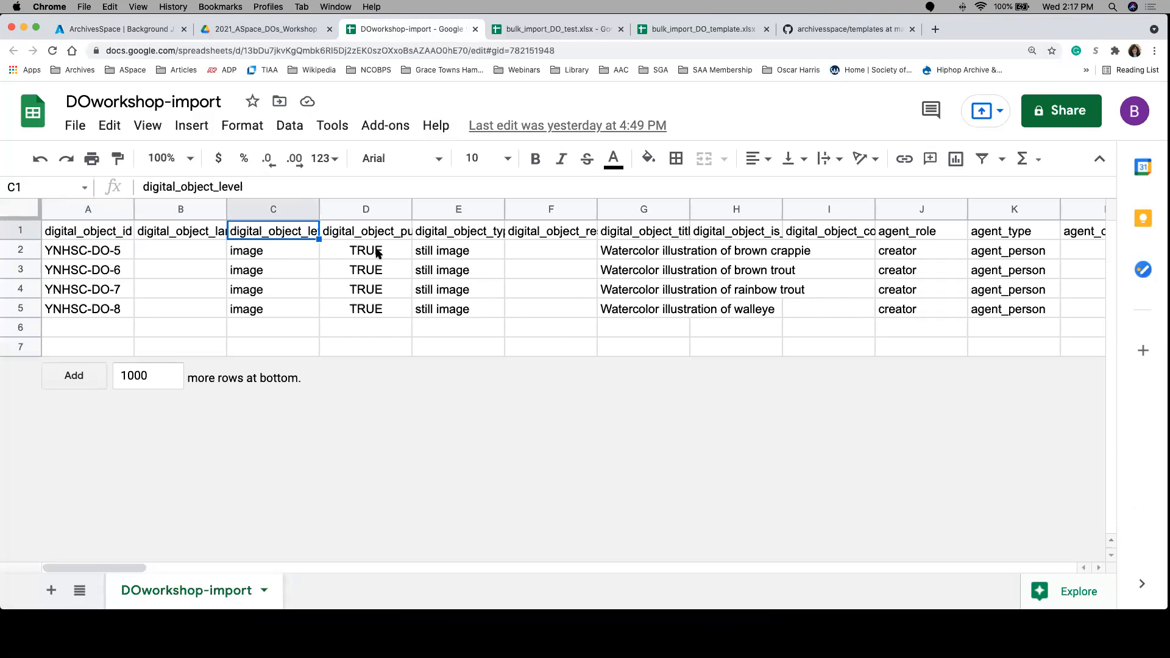
scroll(756, 342, right, 5)
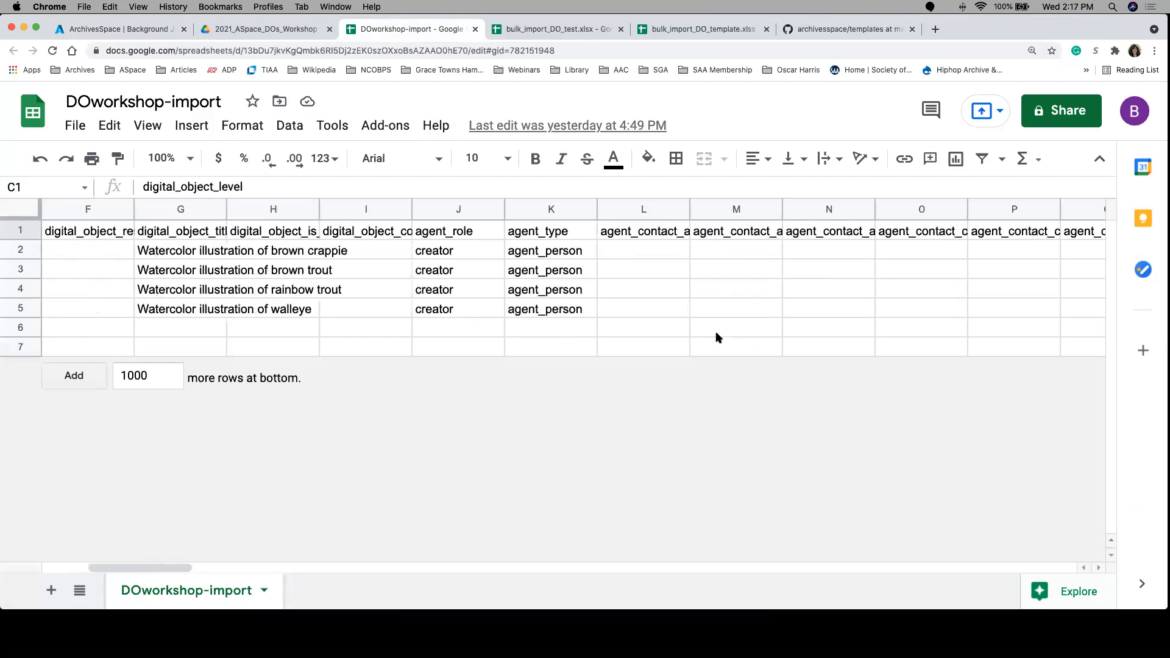
scroll(717, 337, right, 6)
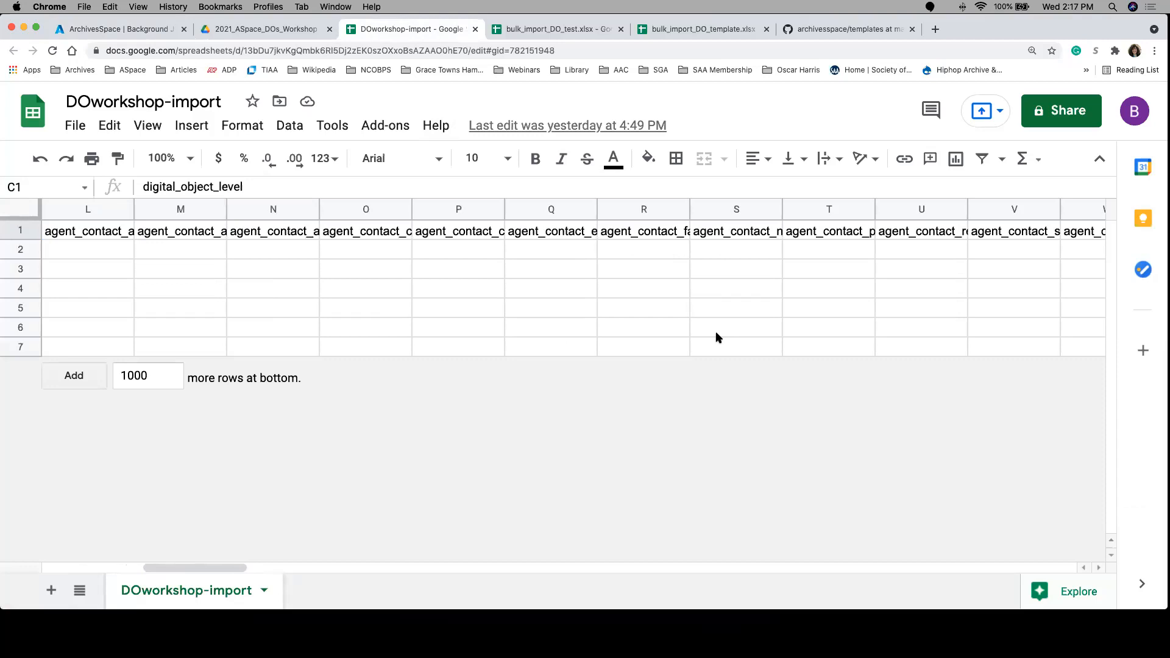
scroll(427, 294, left, 11)
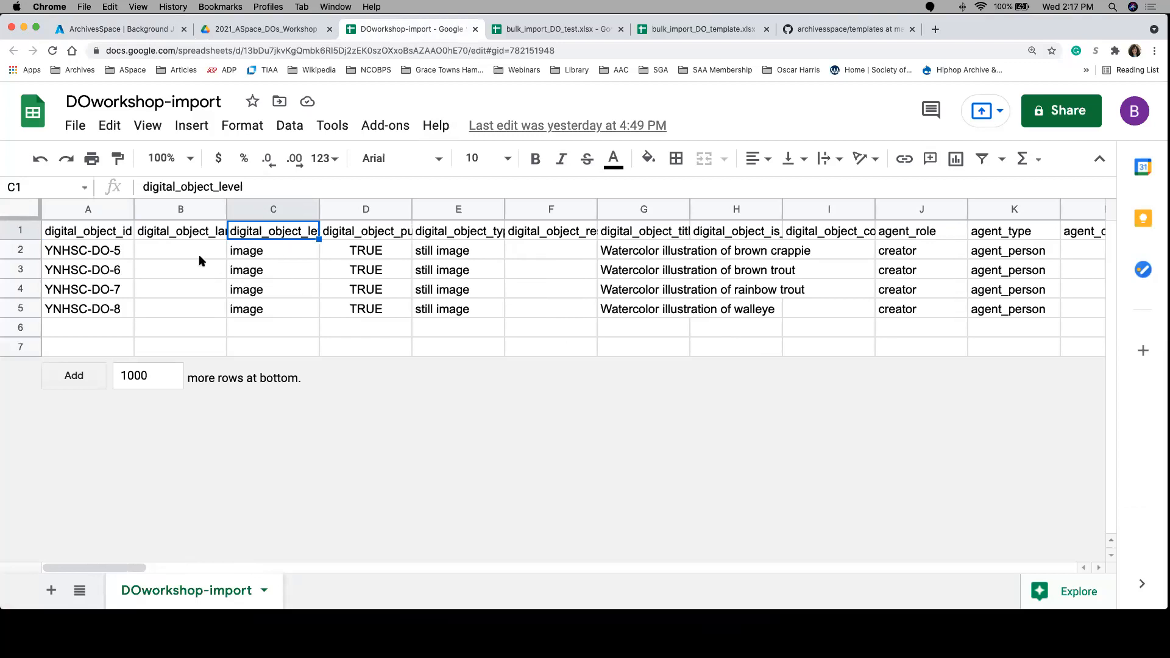
Step: Read through the digital object headings in row 1, from digital_object_language to digital_object_component_id
click(188, 248)
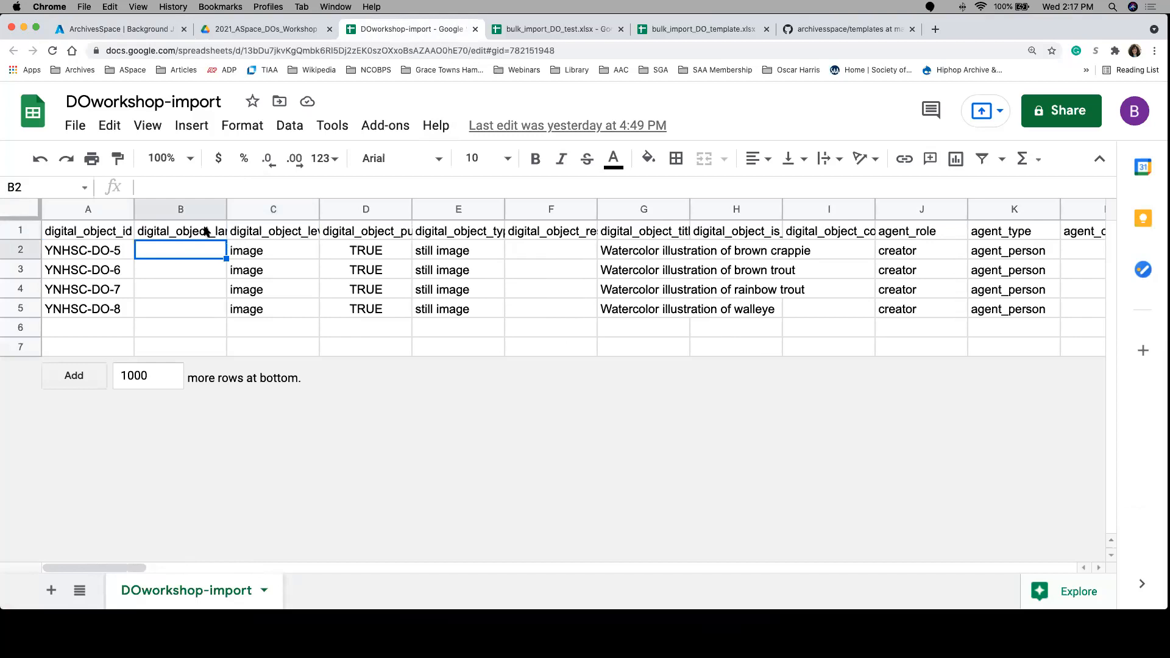
click(206, 232)
key(Right)
key(Right)
key(Right)
key(Right)
key(Right)
key(Right)
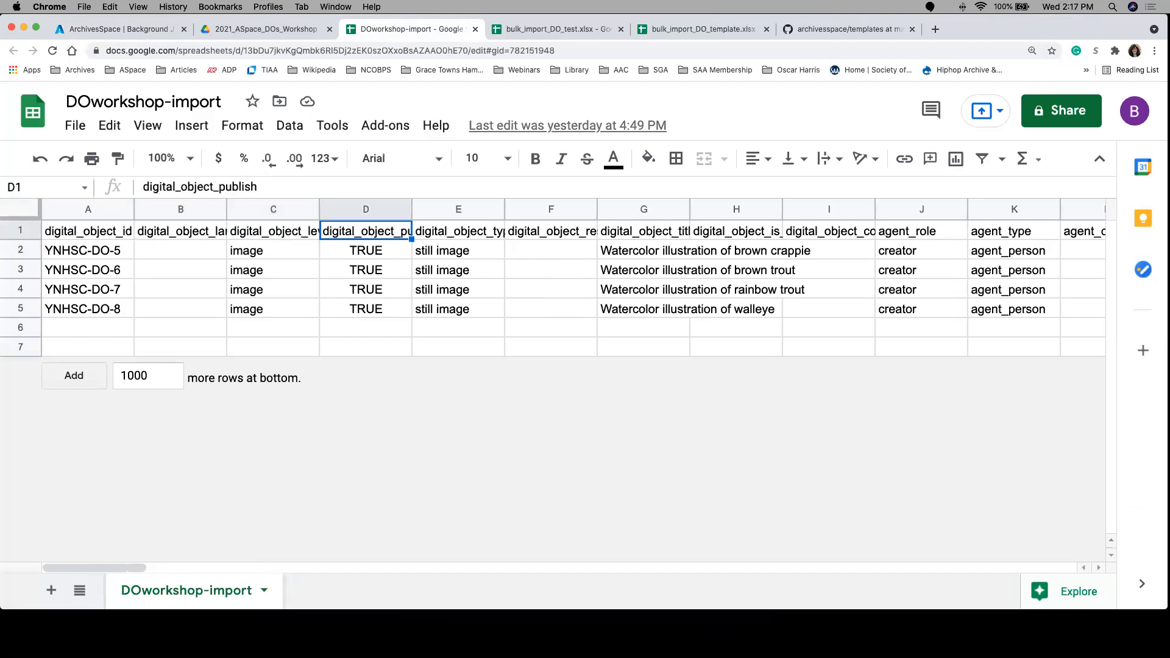
key(Right)
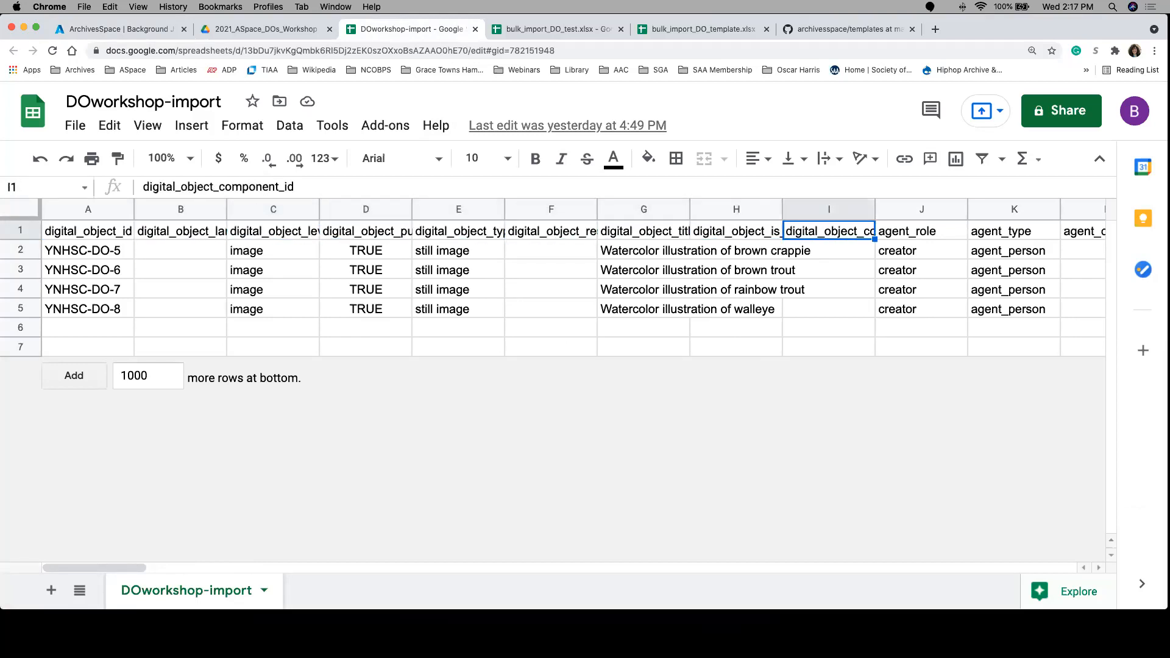
key(Left)
key(Left)
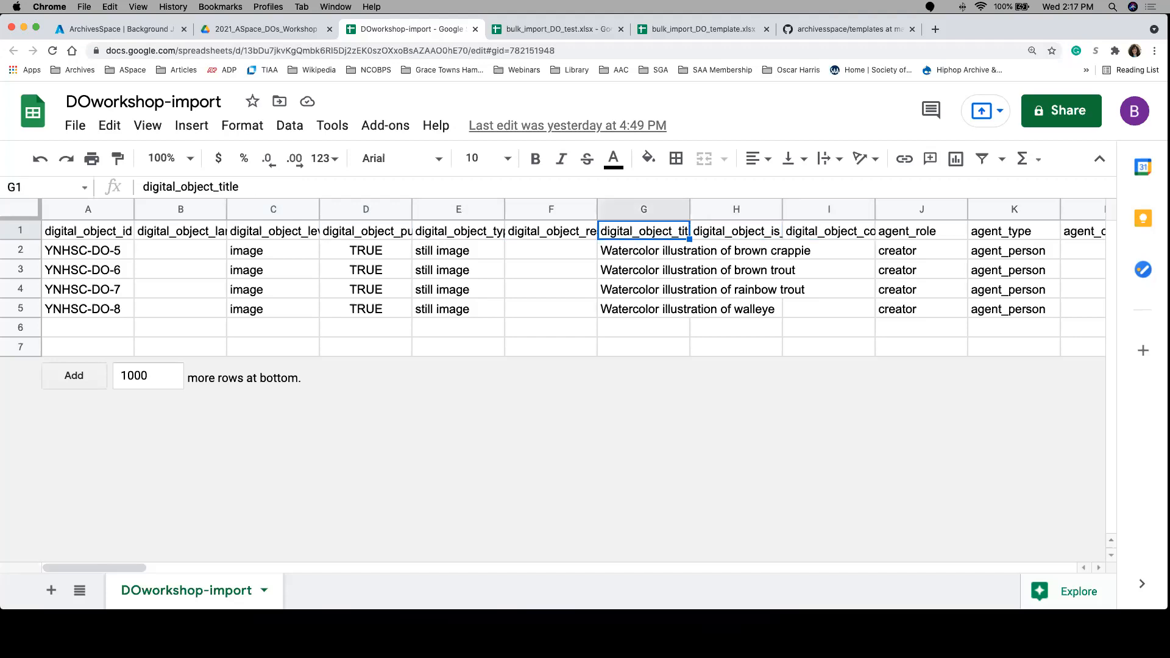
key(Right)
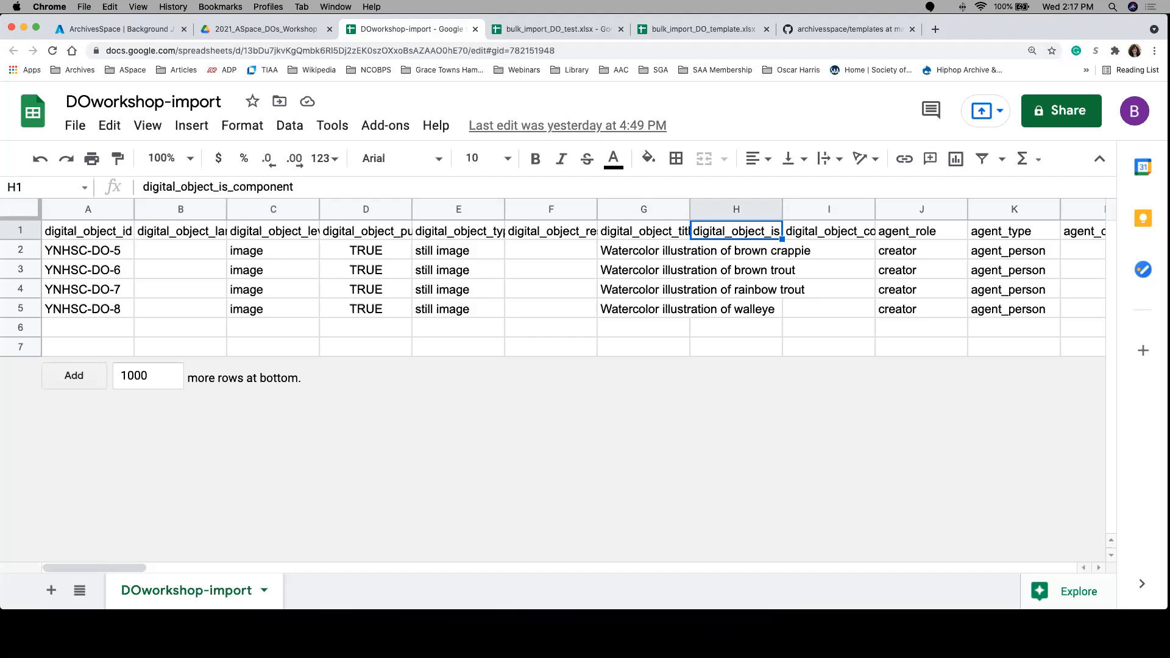
key(Right)
key(Right)
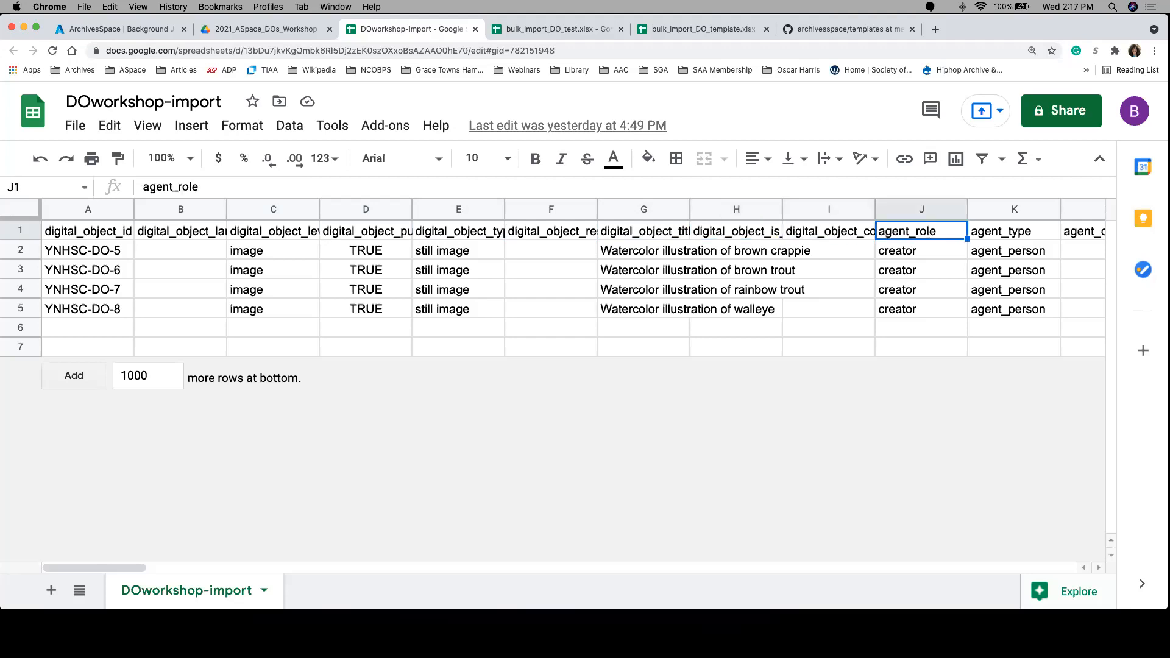
key(Left)
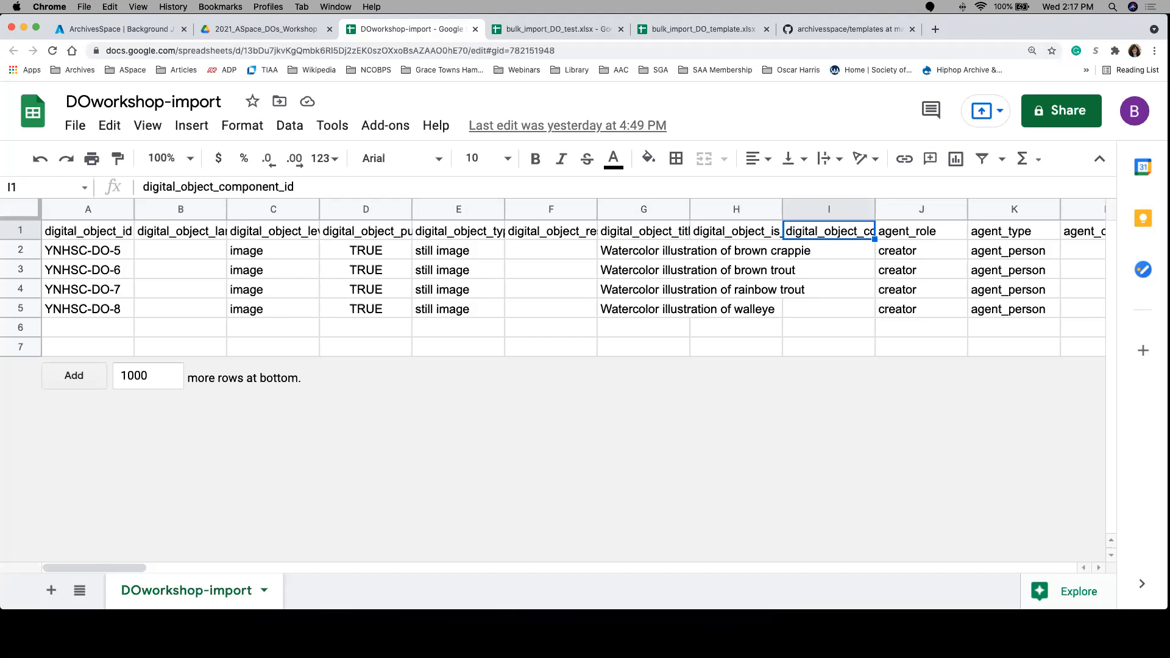
Step: Check the agent headings in row 1 as far as agent_contact_city and return to cell A1
key(Right)
key(Right)
key(Right)
key(Right)
key(Right)
key(Right)
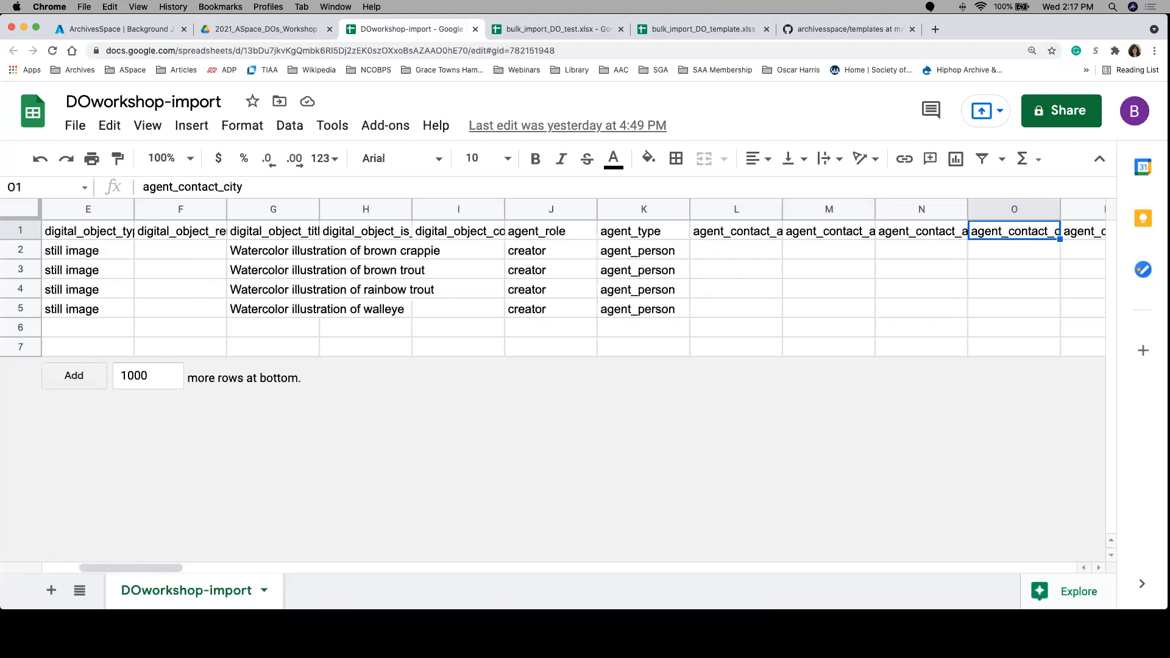
key(Left)
key(Left)
key(Left)
key(Left)
key(Left)
key(Left)
key(Left)
key(Left)
key(Left)
key(Left)
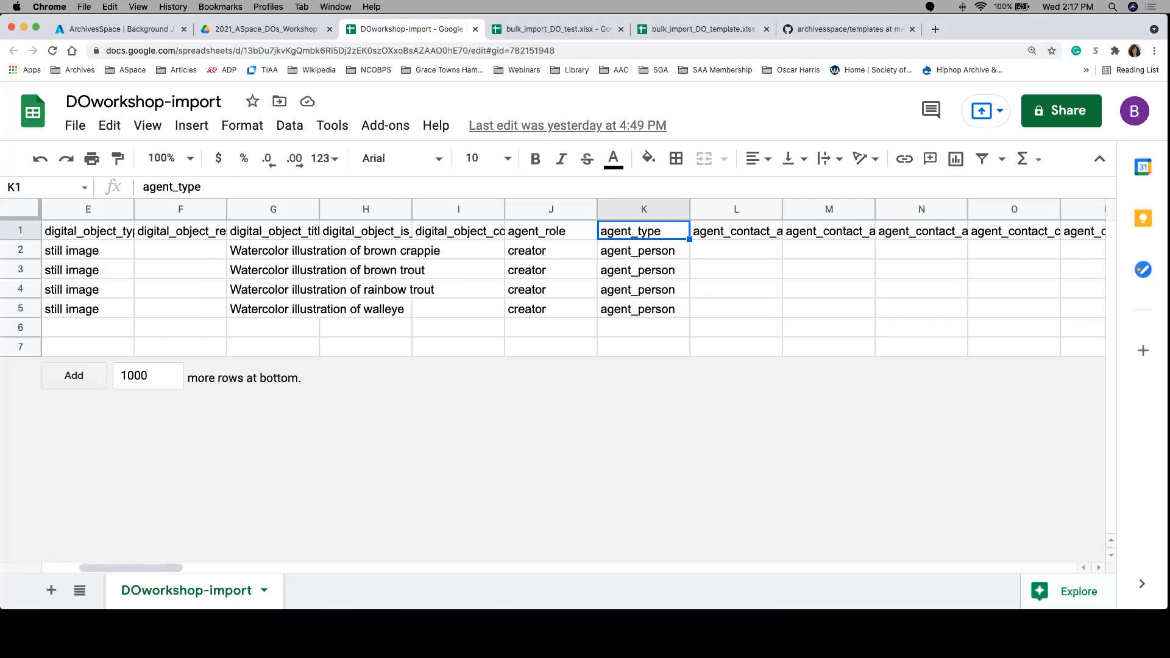
key(Left)
key(Left)
key(Left)
key(Left)
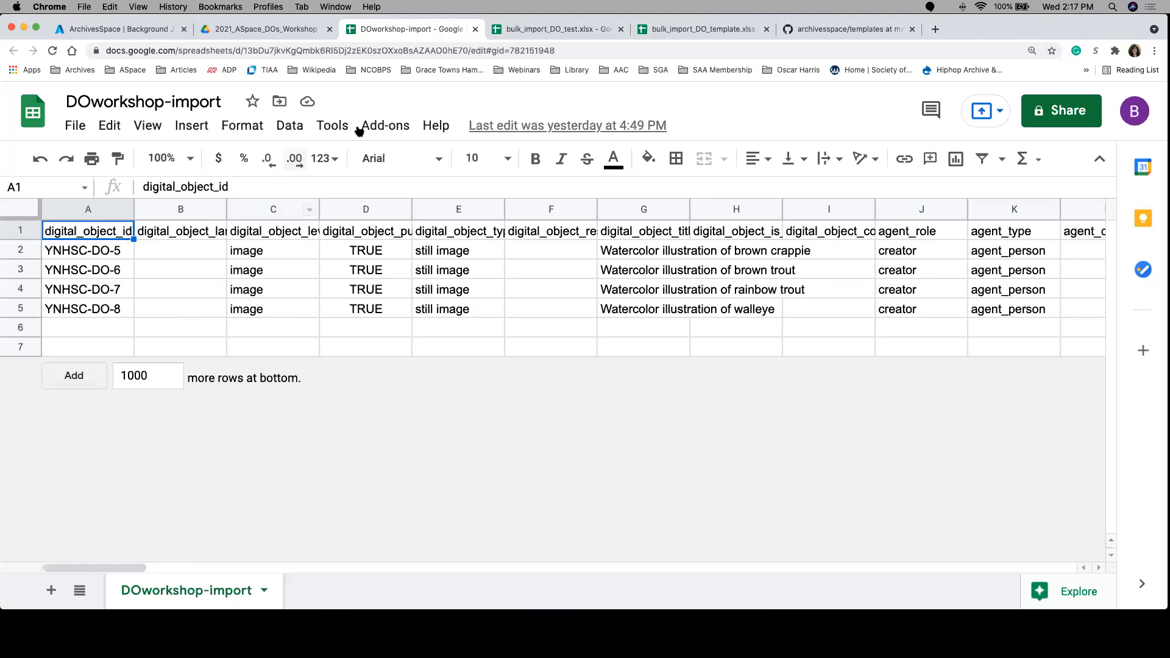
Step: Revisit the import job page, and check the digital_object_is_component heading in the DOworkshop-import spreadsheet
click(140, 30)
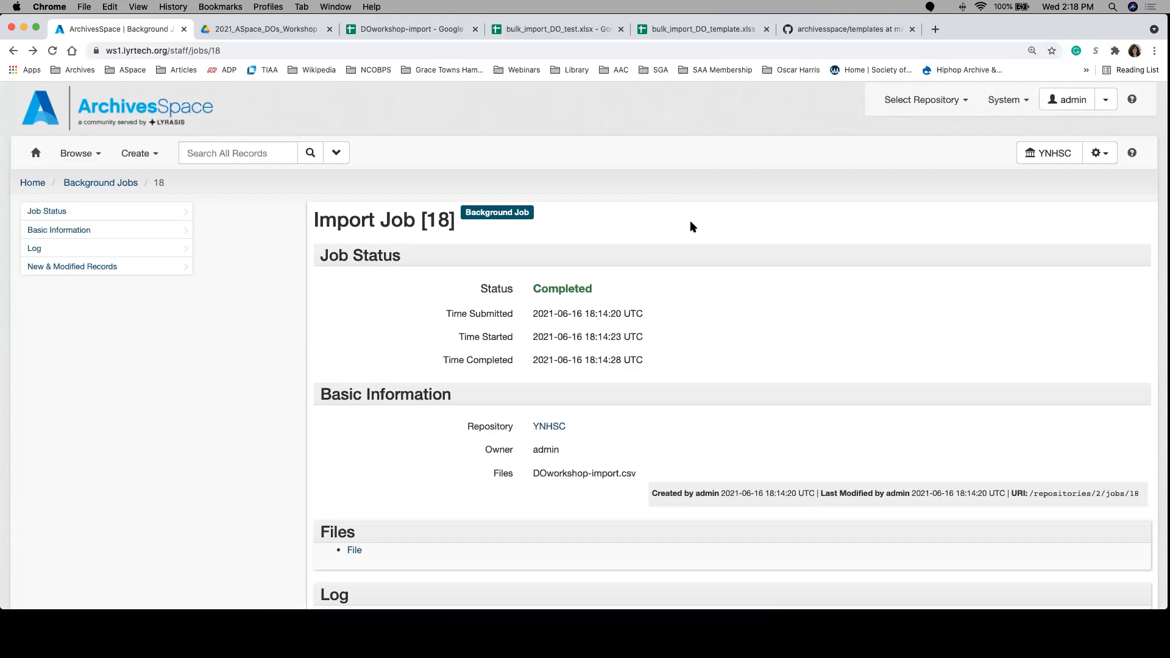
click(410, 30)
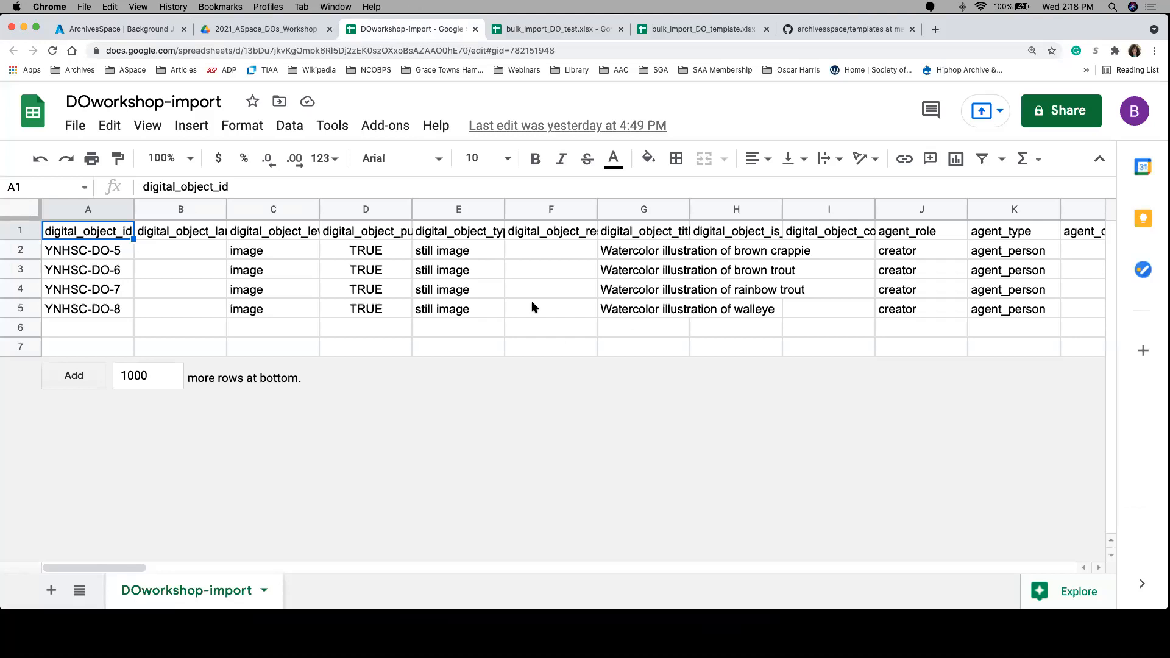
click(726, 231)
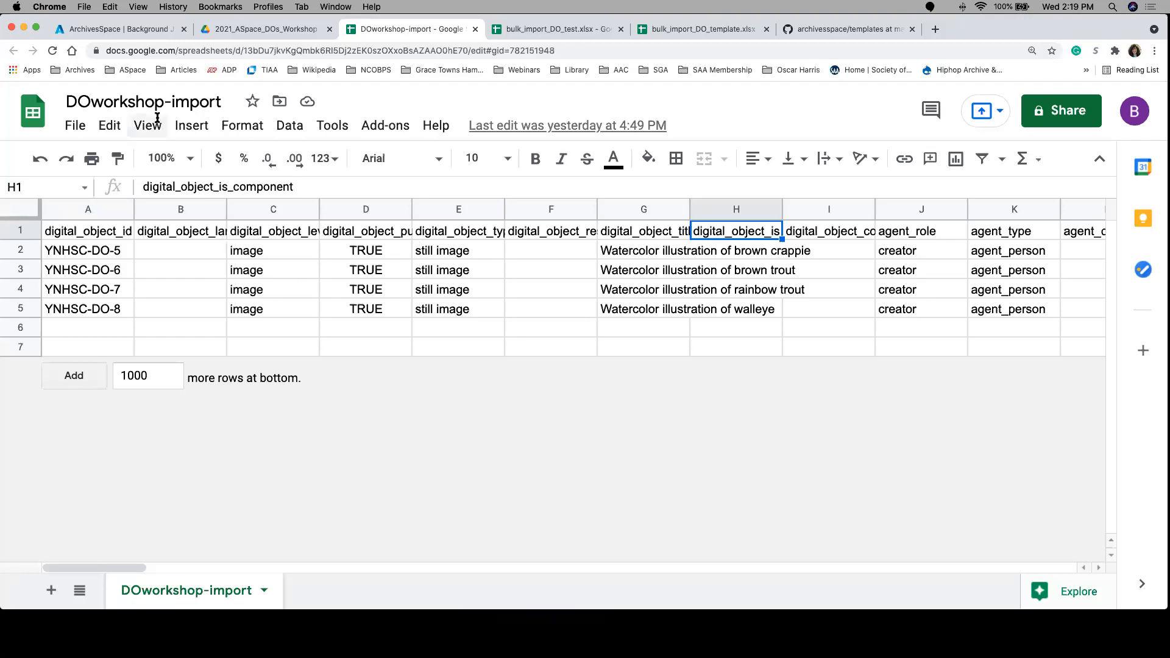
Step: Return to ArchivesSpace, search all records for the papers creator's name, and open the matching resource for editing
click(140, 31)
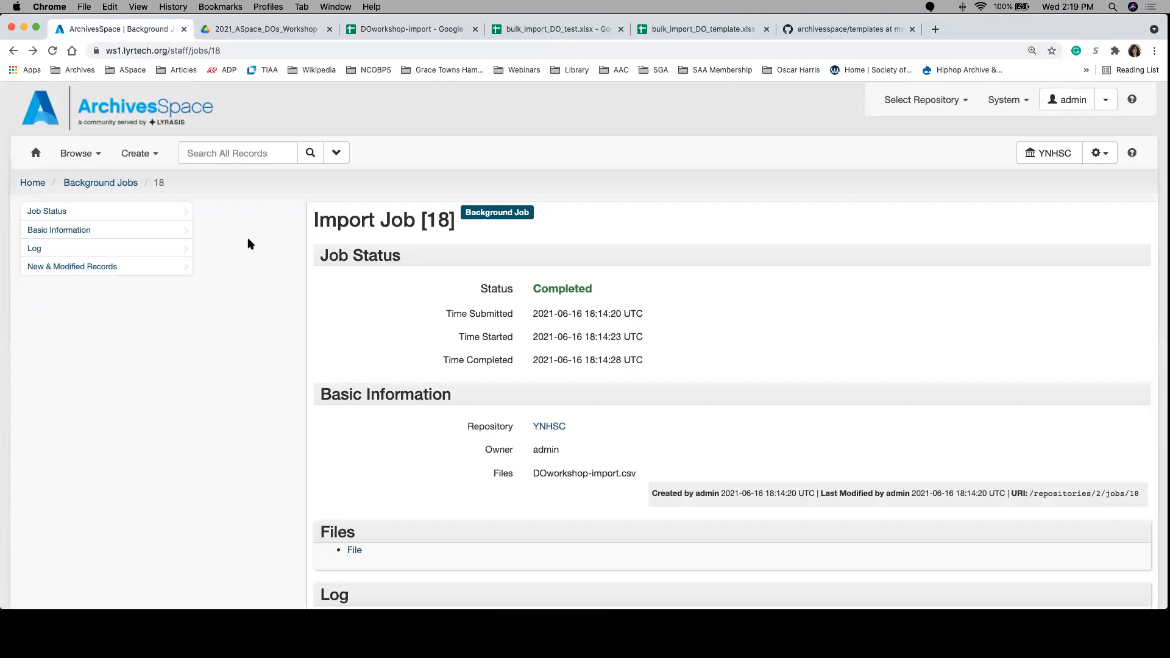
click(213, 149)
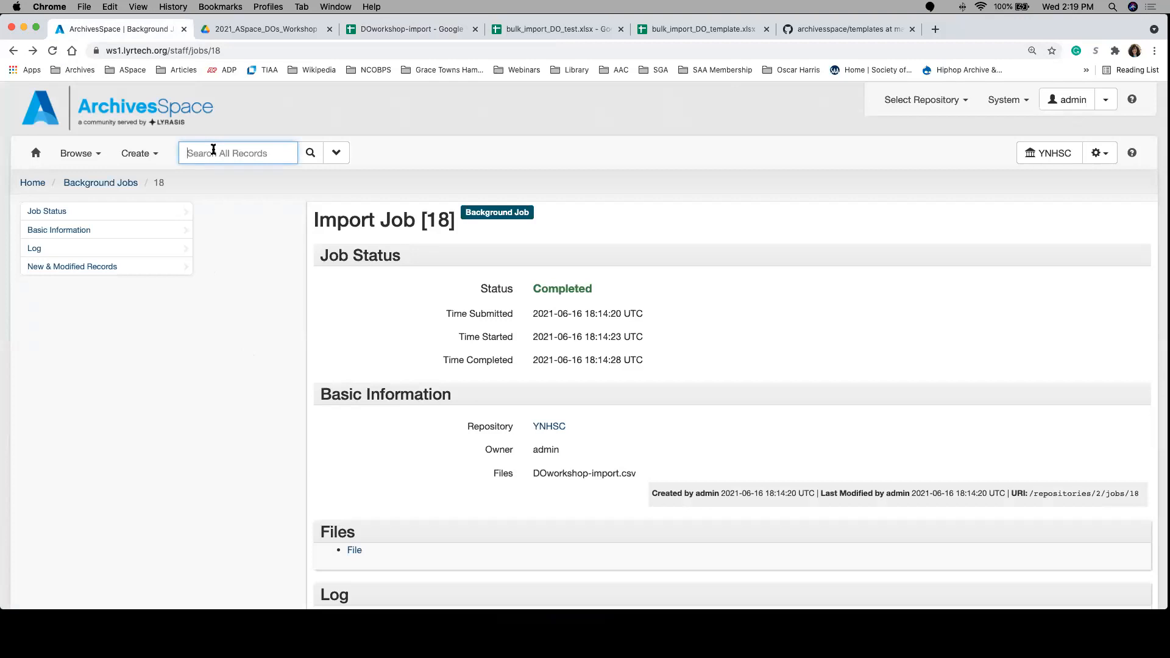
text(jane doe)
key(Return)
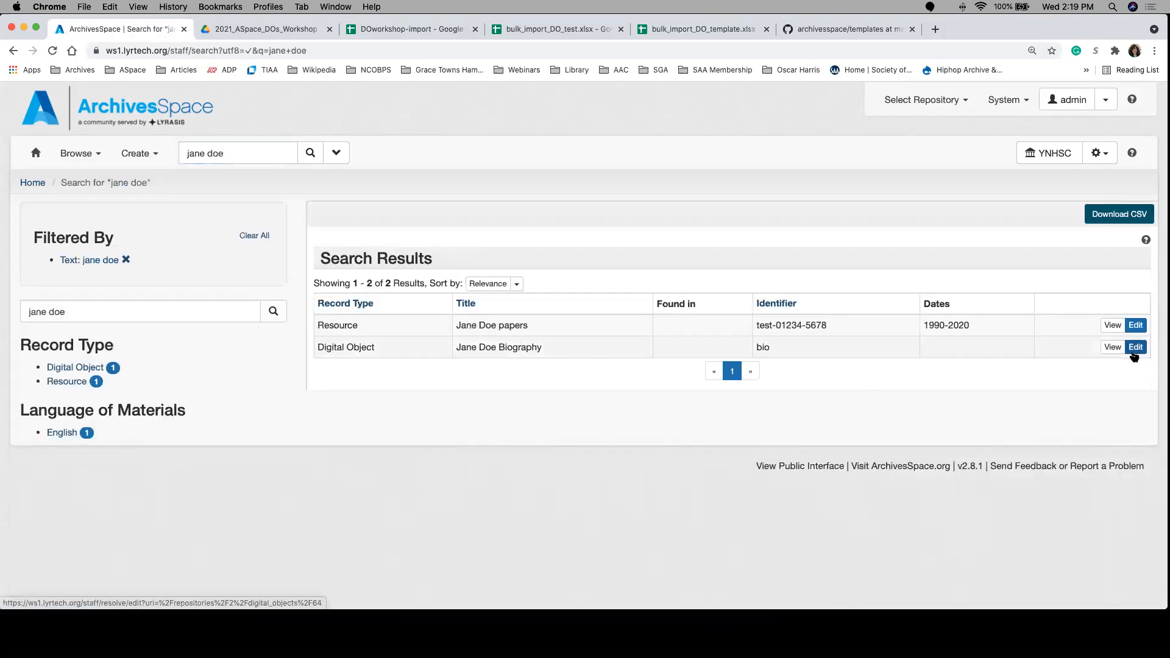
click(1136, 328)
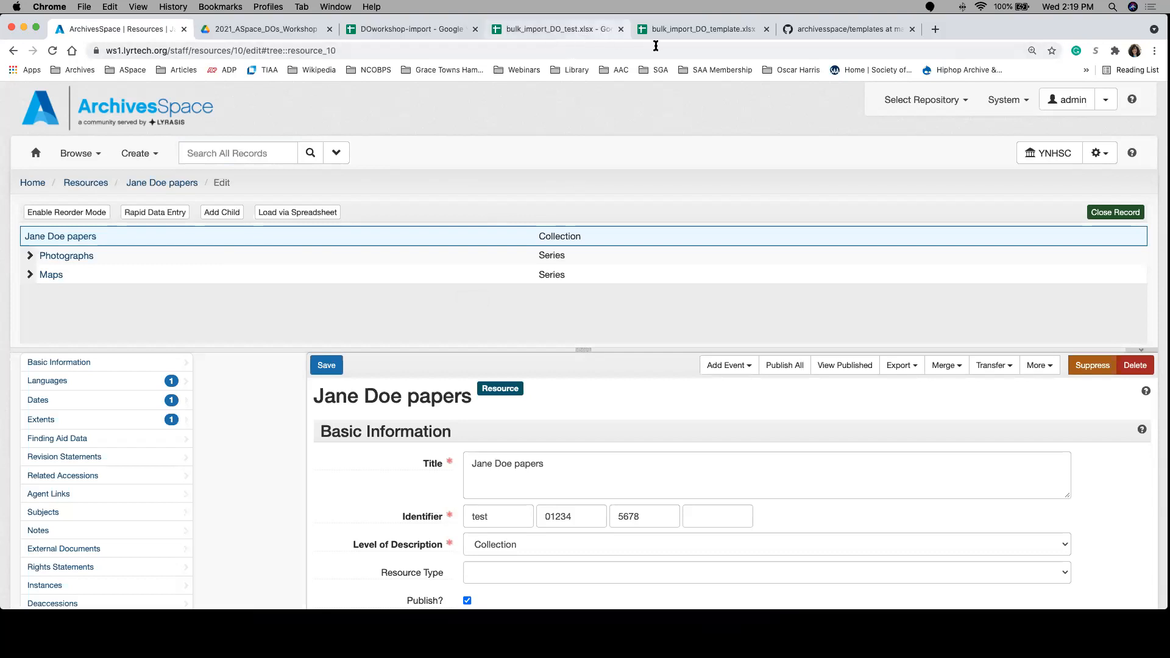
Step: View the bulk_import_DO_template spreadsheet and its source templates folder in the ArchivesSpace GitHub repository, ending on the spreadsheet
click(699, 31)
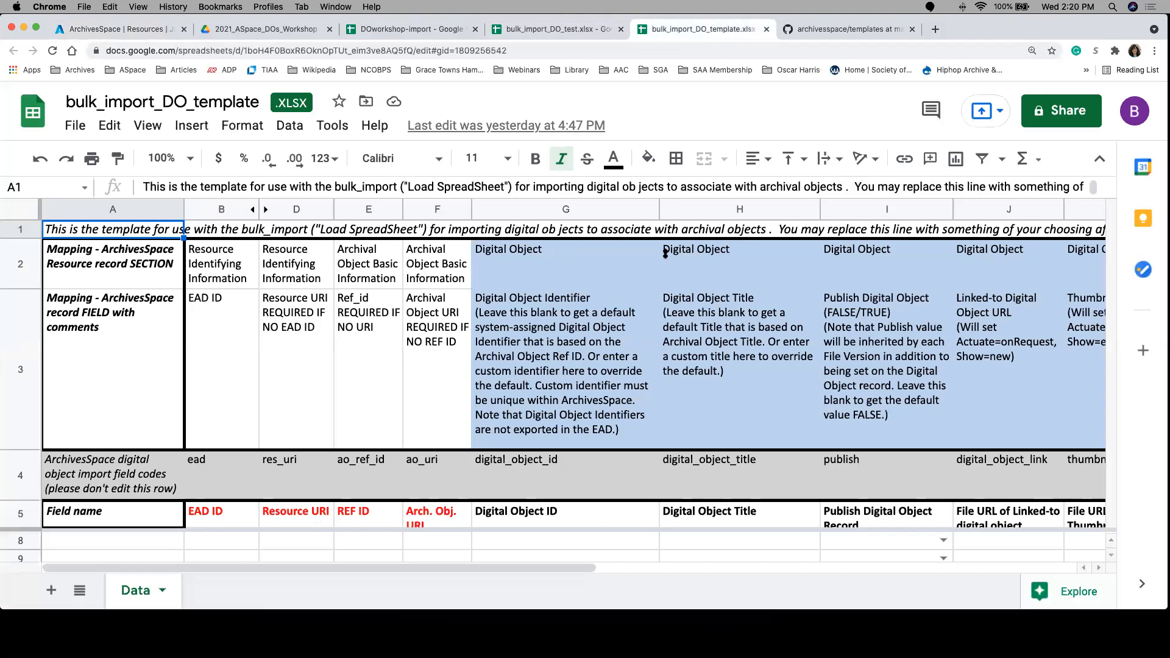
click(839, 34)
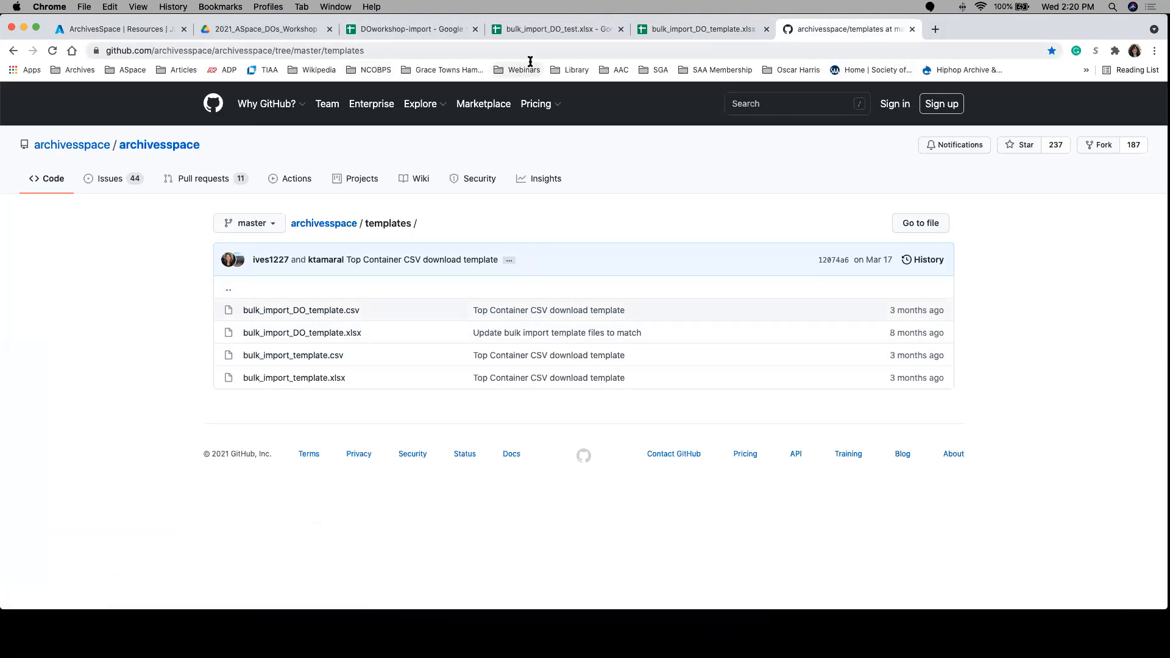
click(696, 35)
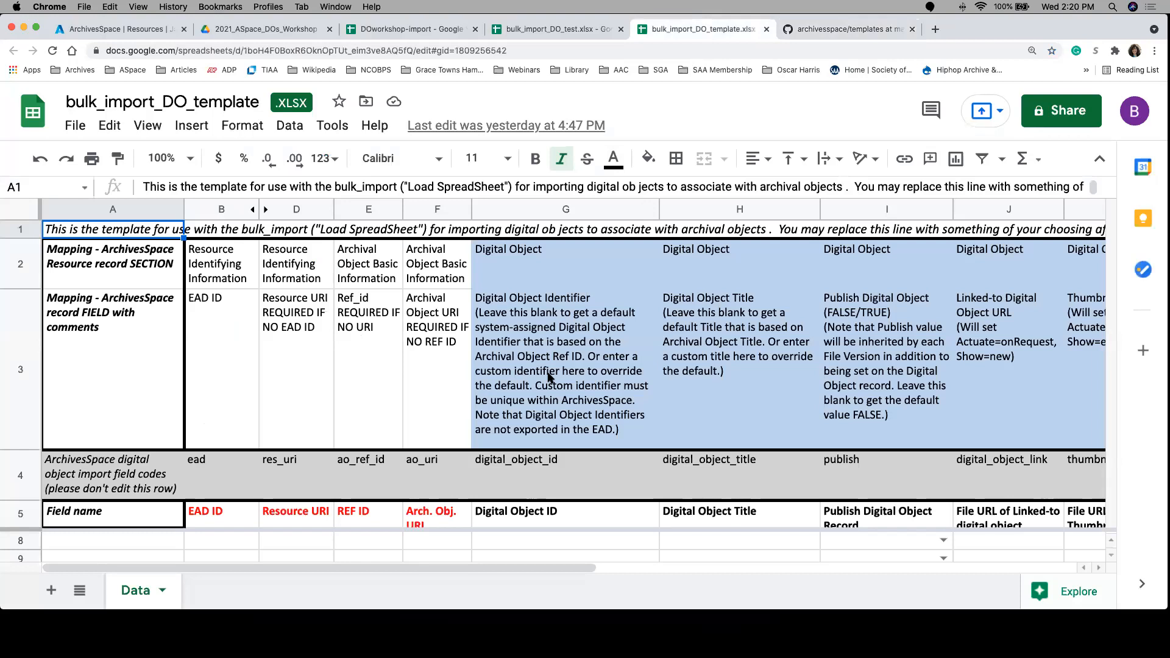
Step: Hide the spreadsheet's menus and examine the template's EAD ID, Resource URI, REF ID and archival object URI columns
click(290, 545)
click(236, 548)
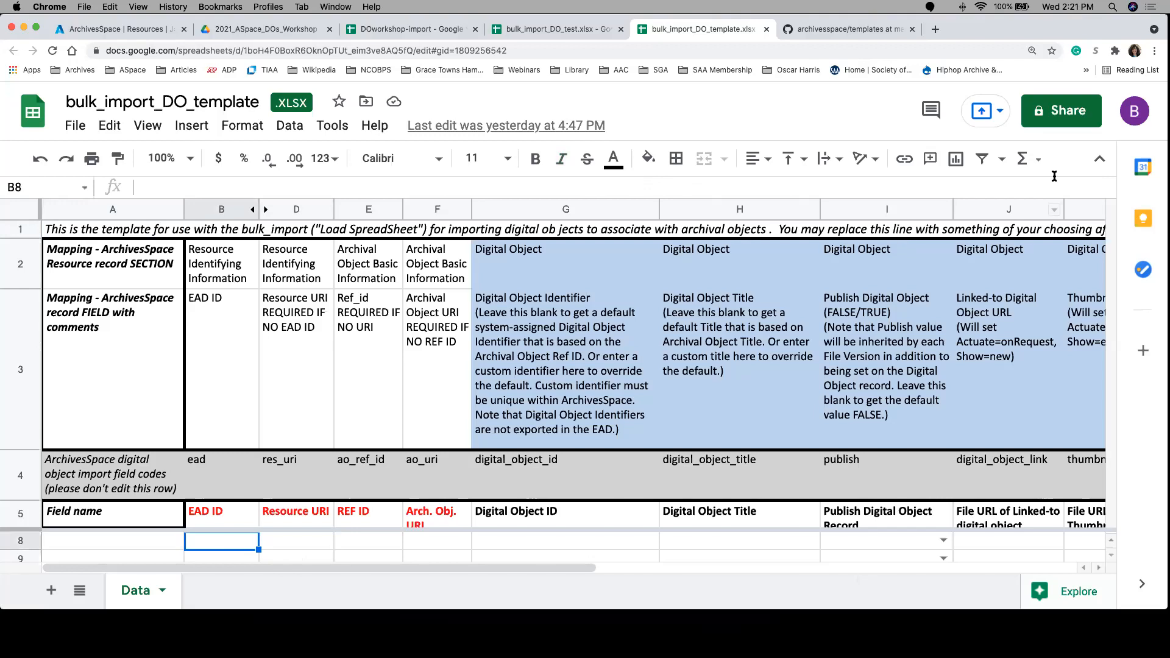
click(1101, 160)
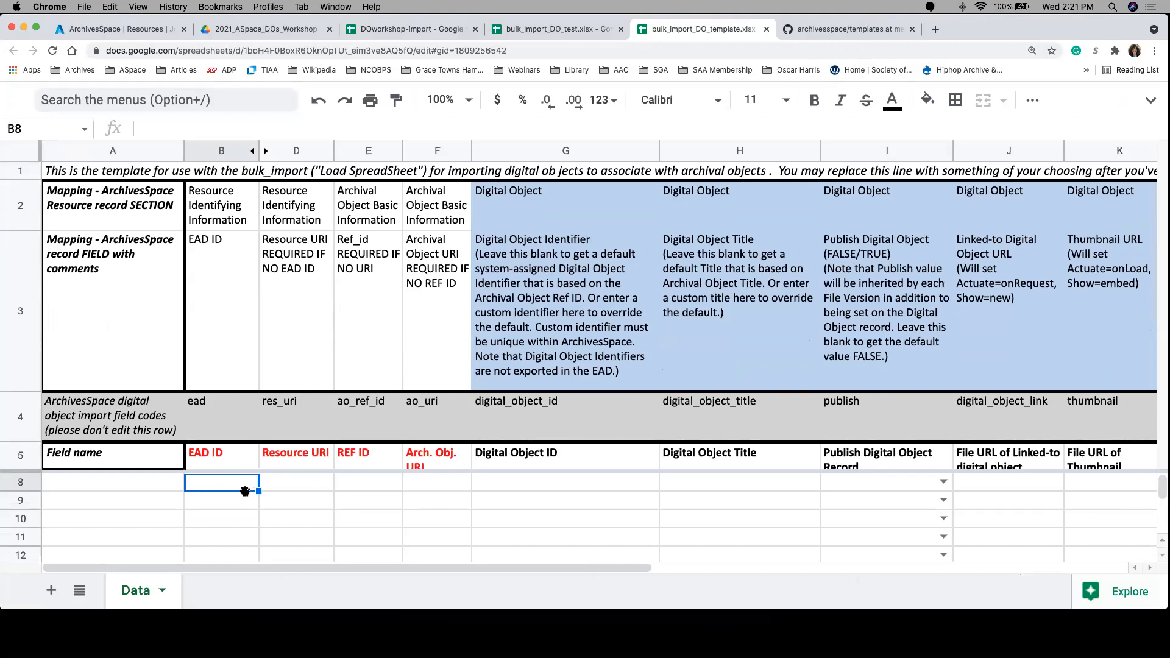
click(280, 492)
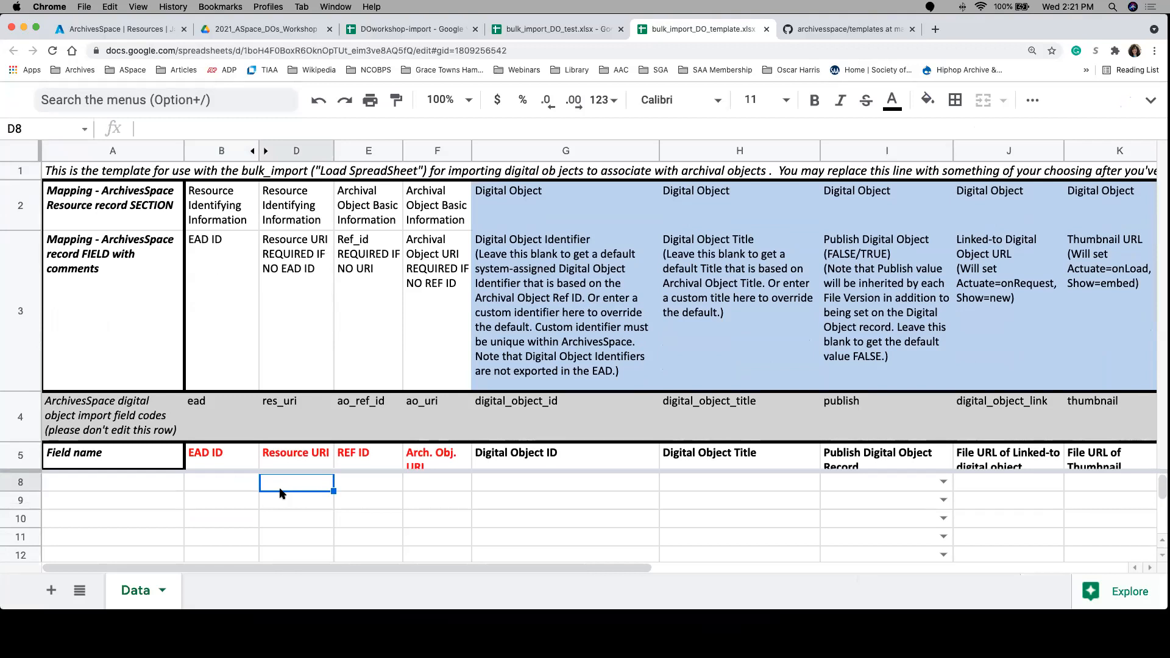
click(357, 488)
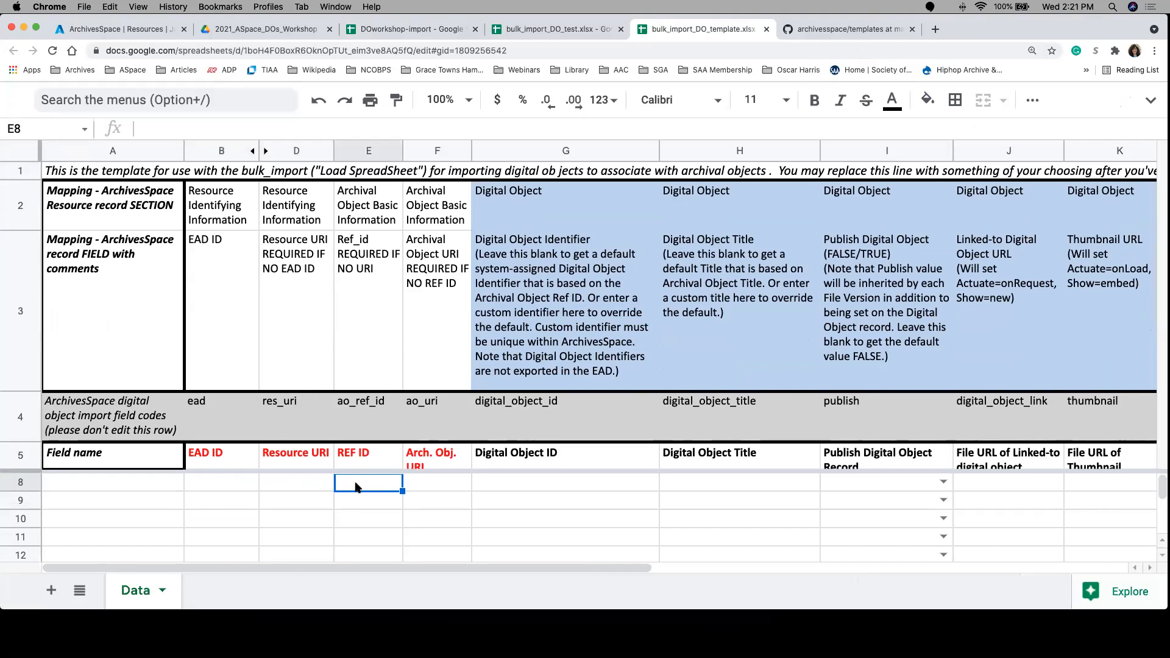
click(424, 488)
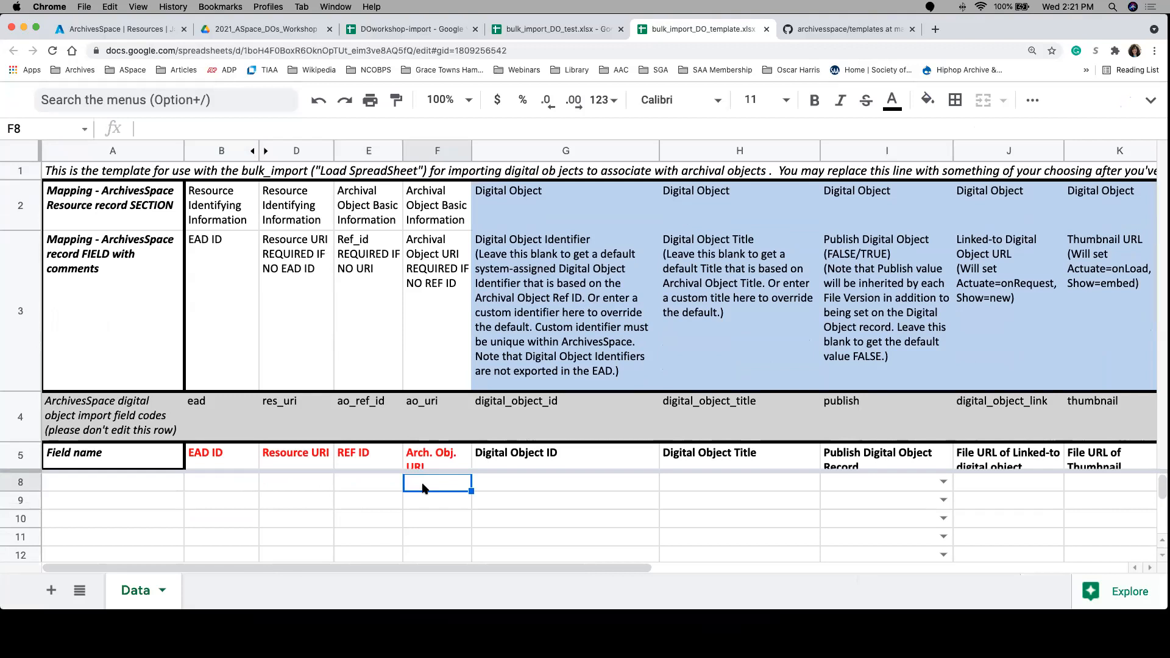
Step: Examine the template's Digital Object ID, Title, Publish, linked file URL and thumbnail URL columns, including the TRUE/FALSE options for publishing
click(494, 485)
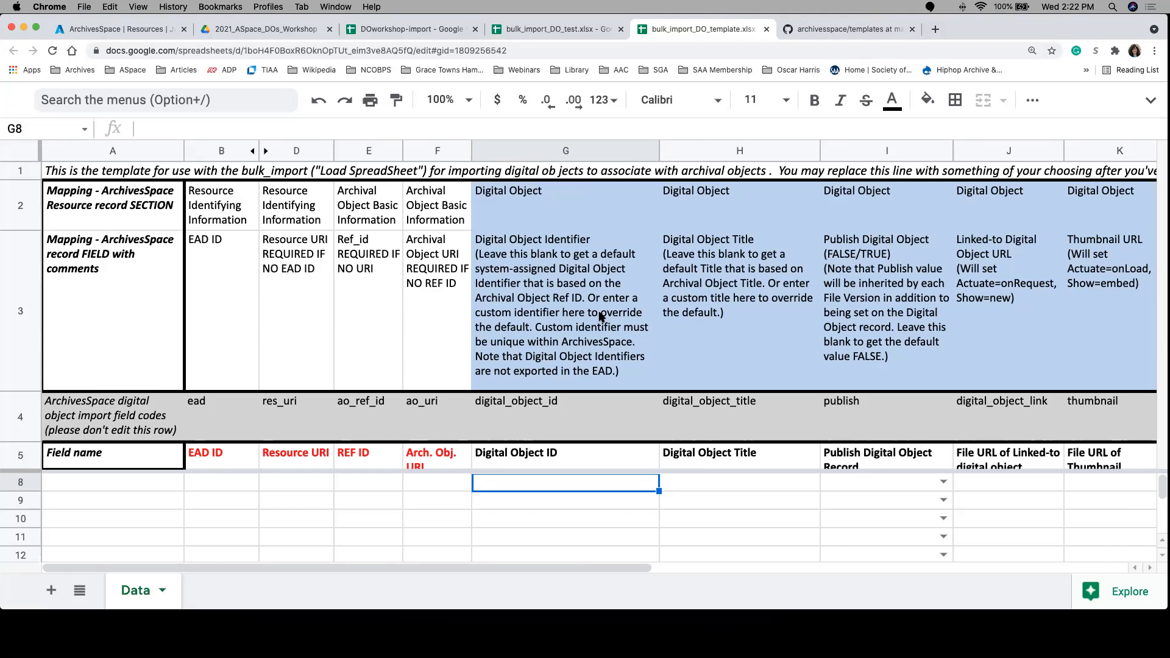
key(Tab)
key(Tab)
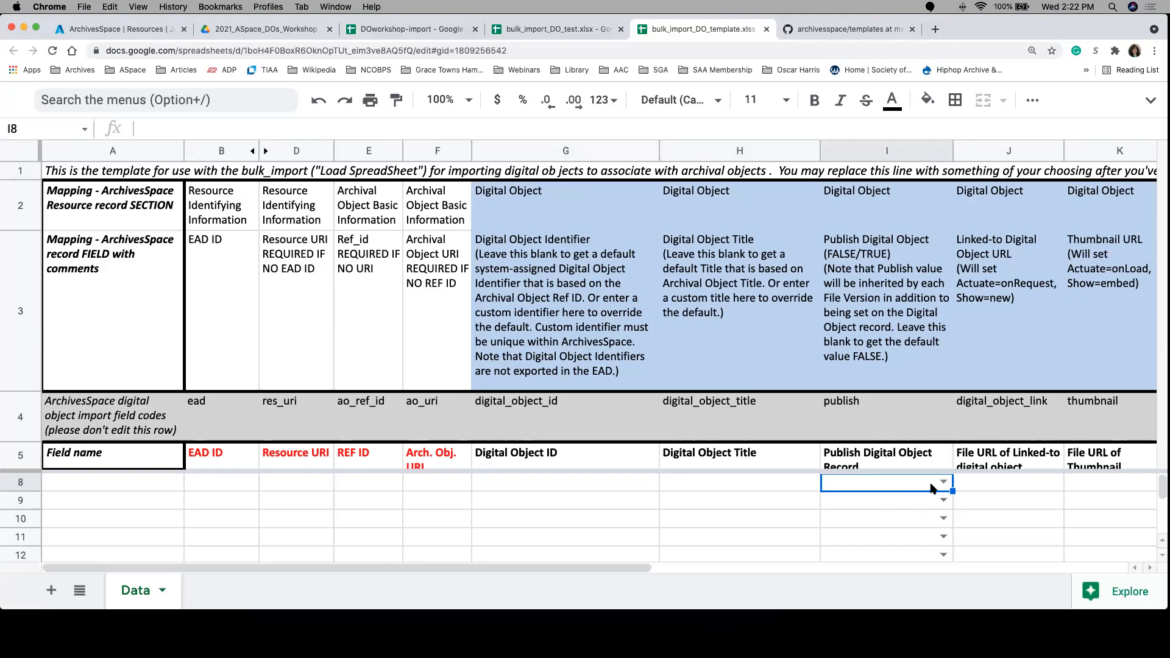
click(942, 484)
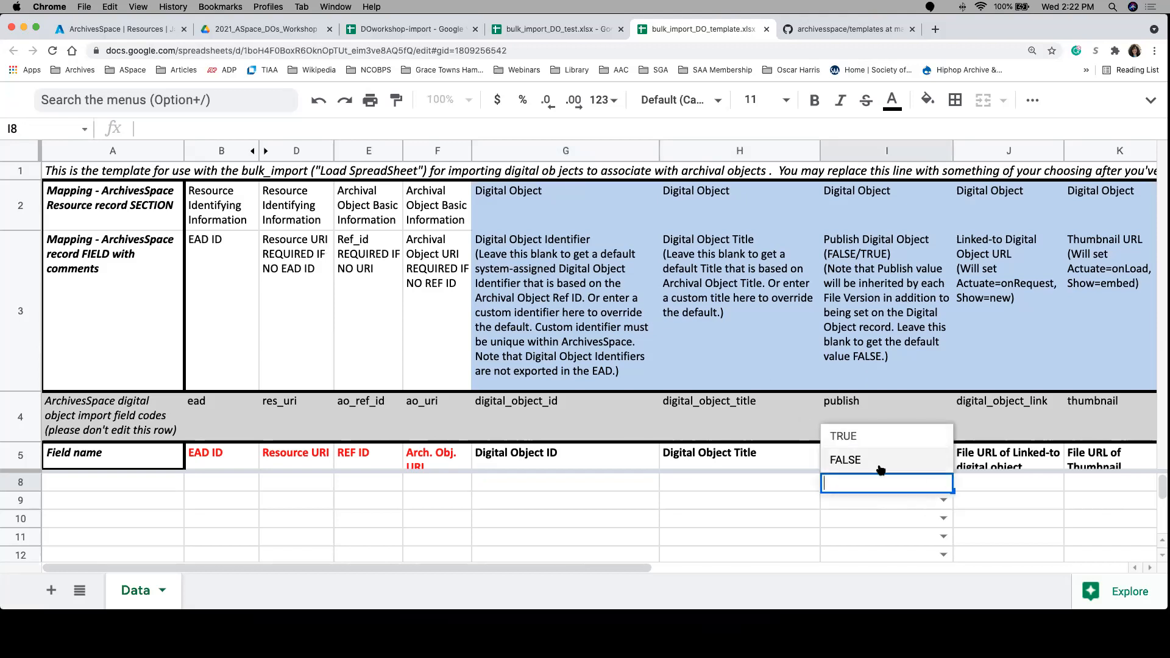
click(983, 481)
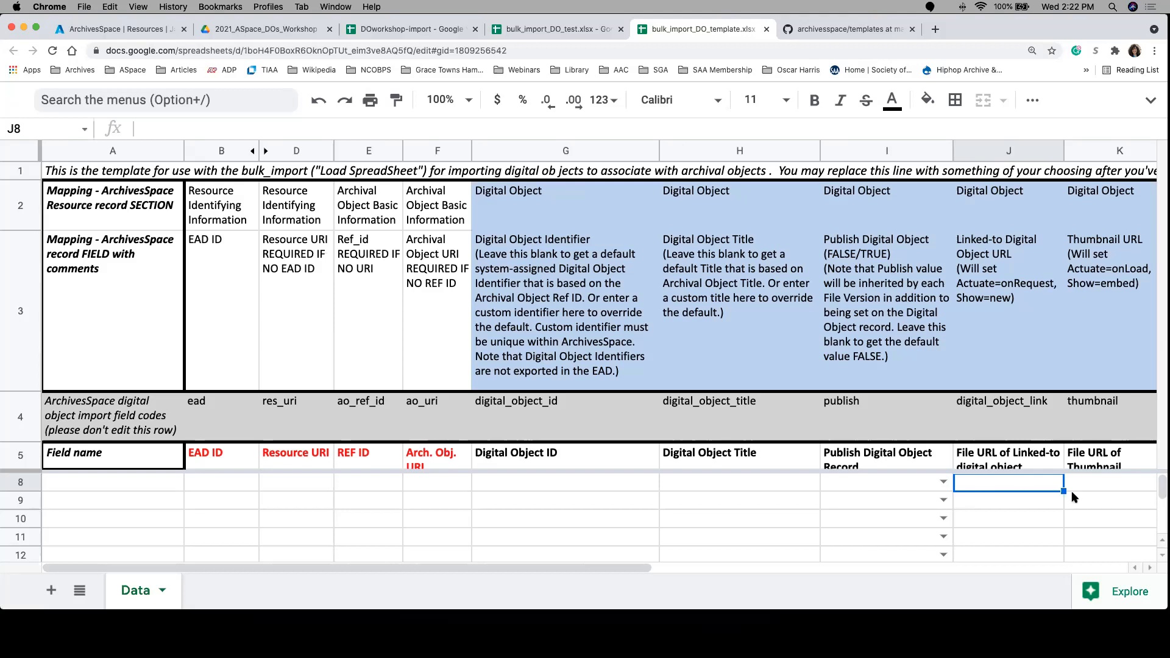
click(1093, 482)
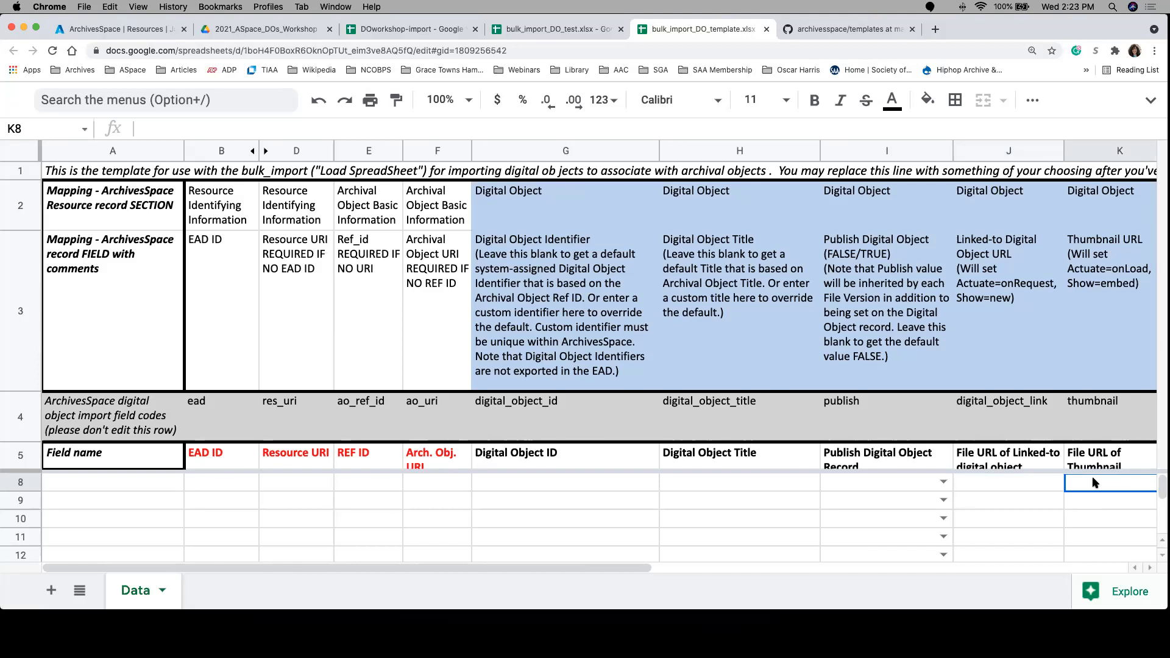
key(Right)
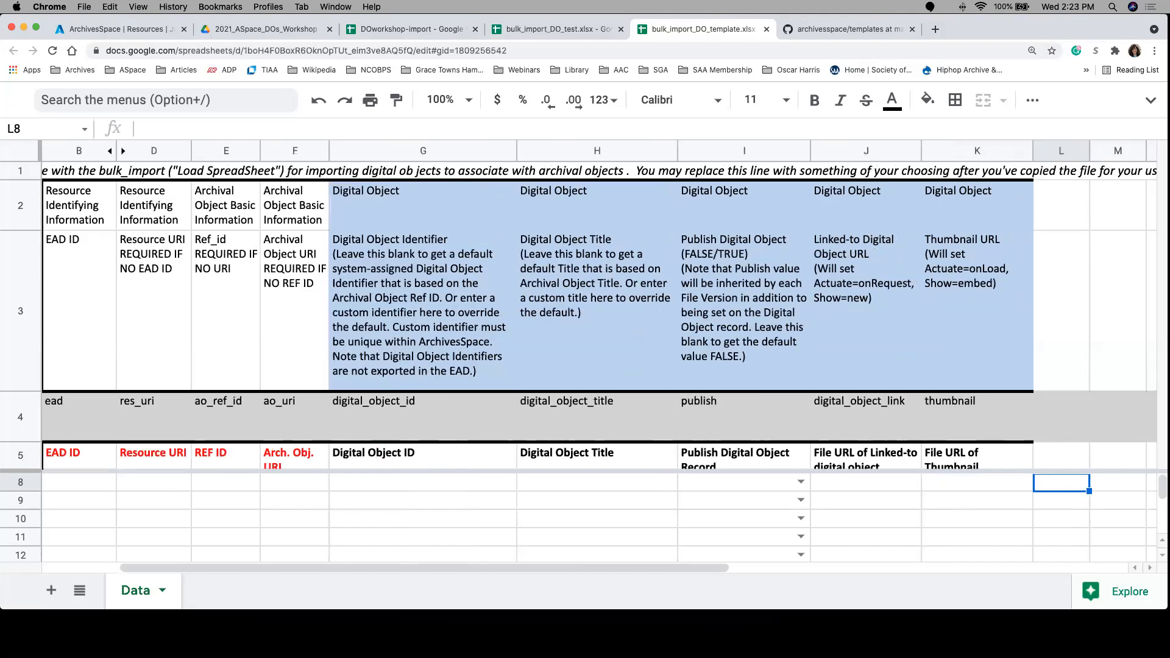
key(Left)
key(Left)
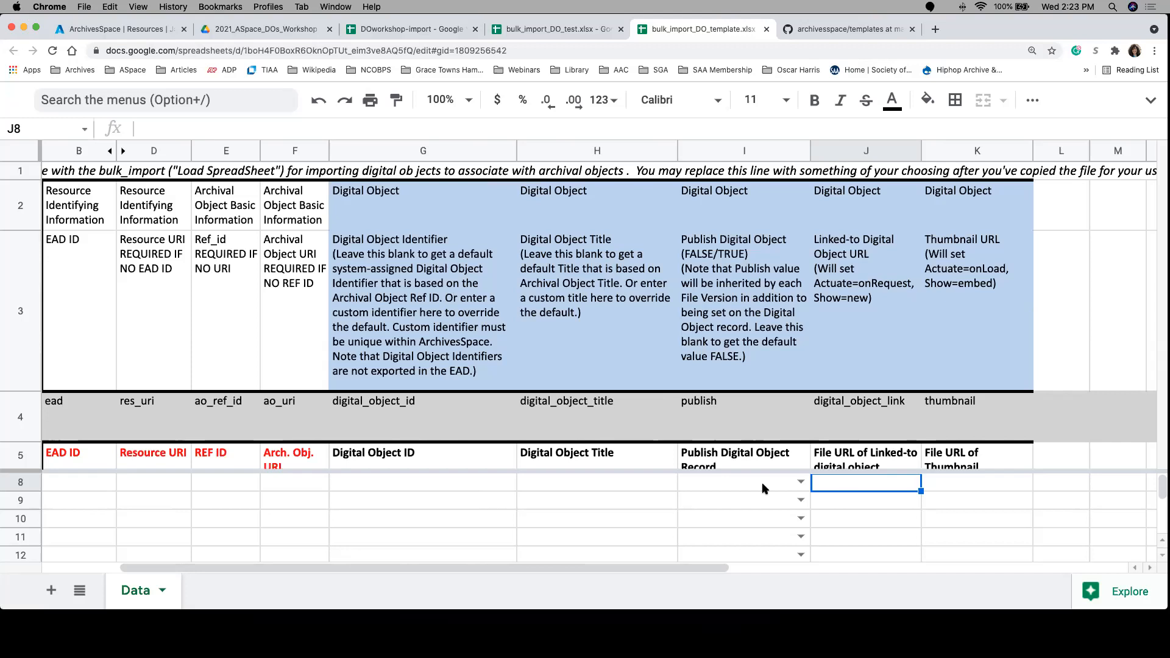
scroll(763, 488, left, 2)
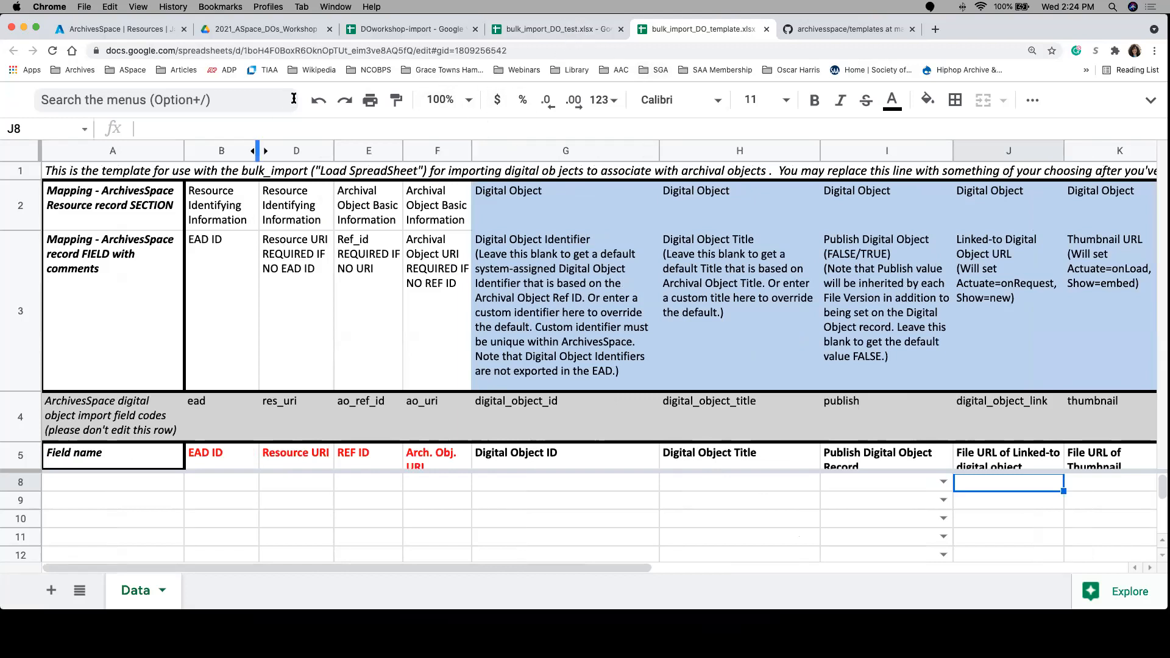
Step: Switch to the bulk_import_DO_test spreadsheet, hide its menus, and examine the first data row from EAD ID to the linked file URL
click(506, 31)
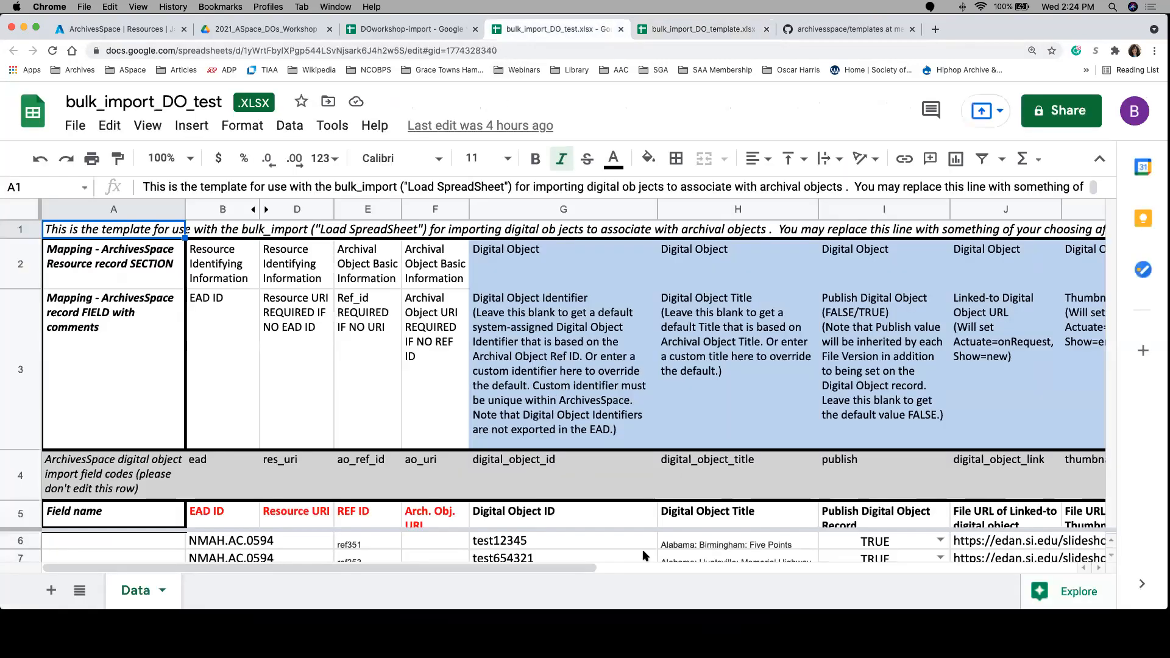
click(1099, 159)
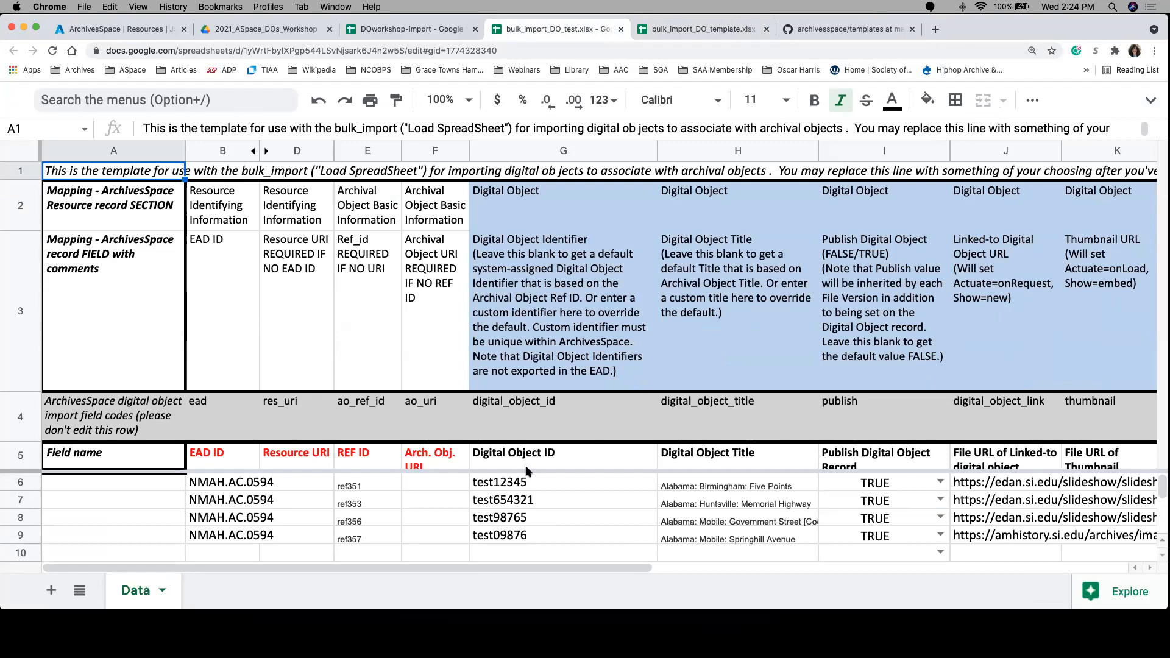
click(219, 482)
key(Right)
key(Right)
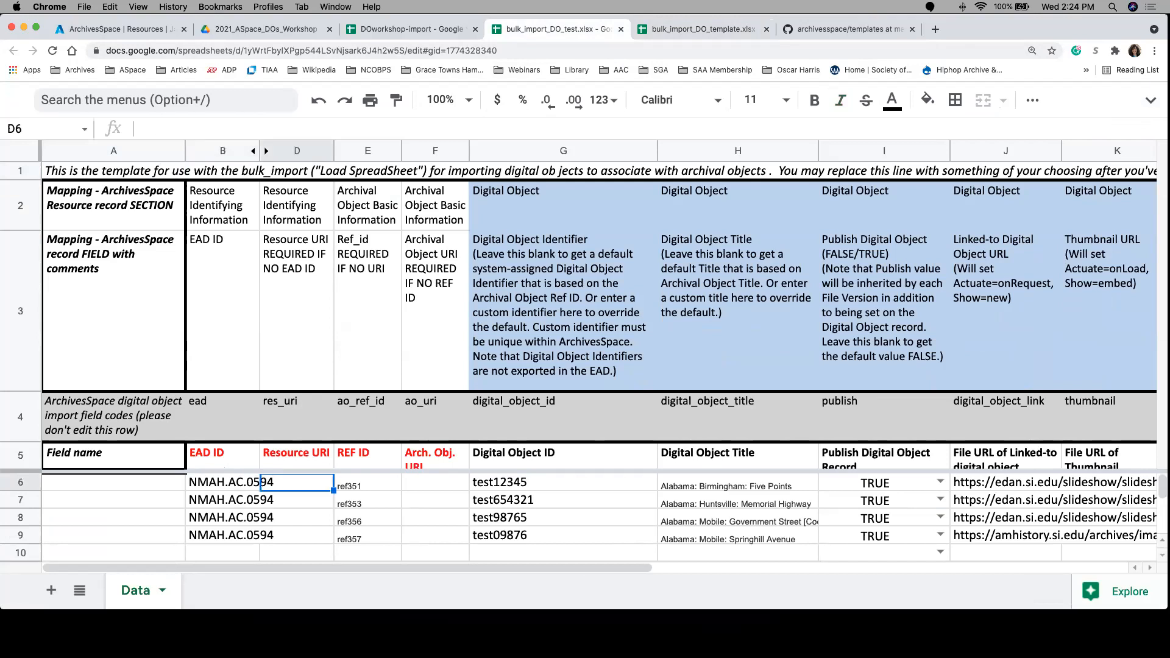
key(Right)
key(Right)
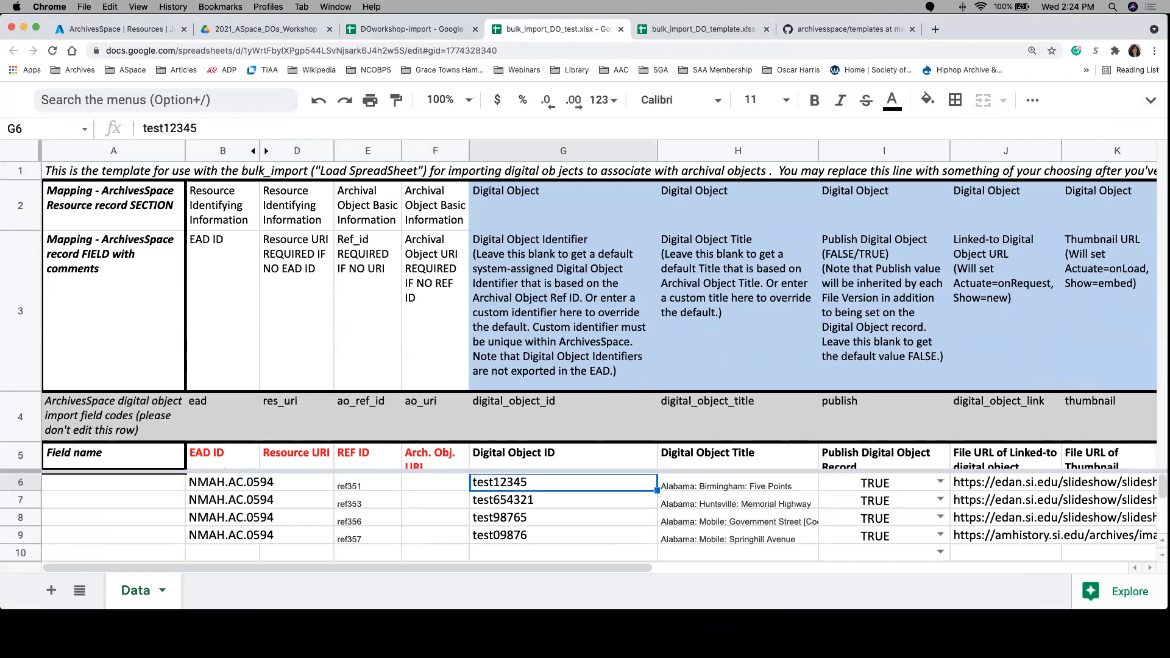
key(Right)
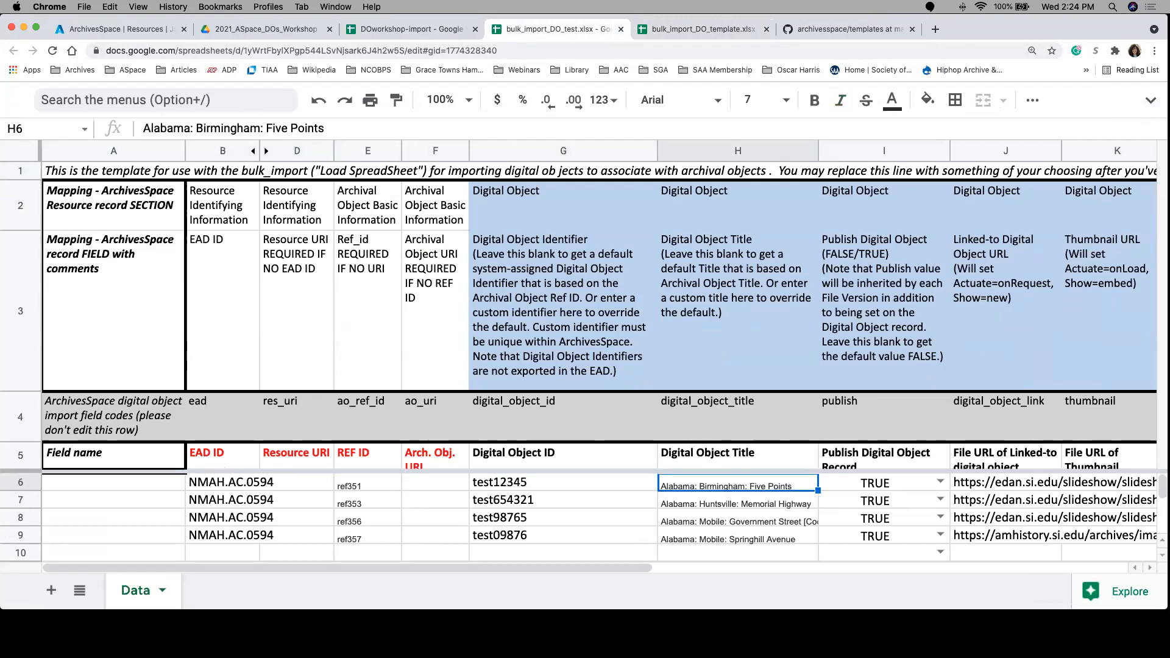
key(Right)
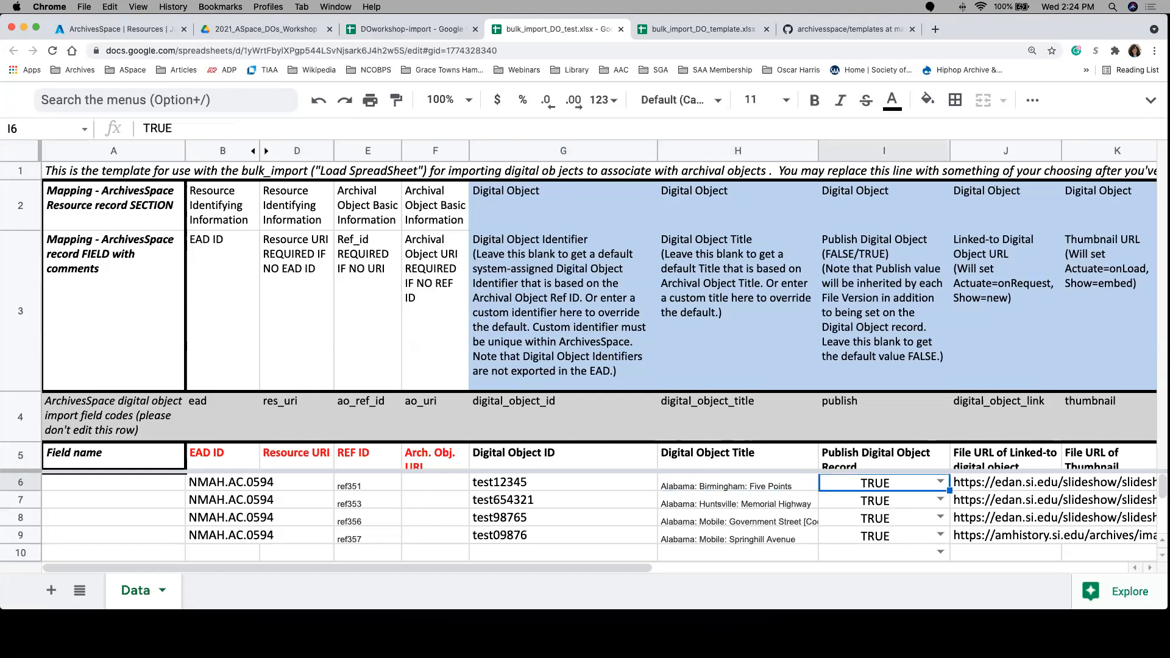
key(Right)
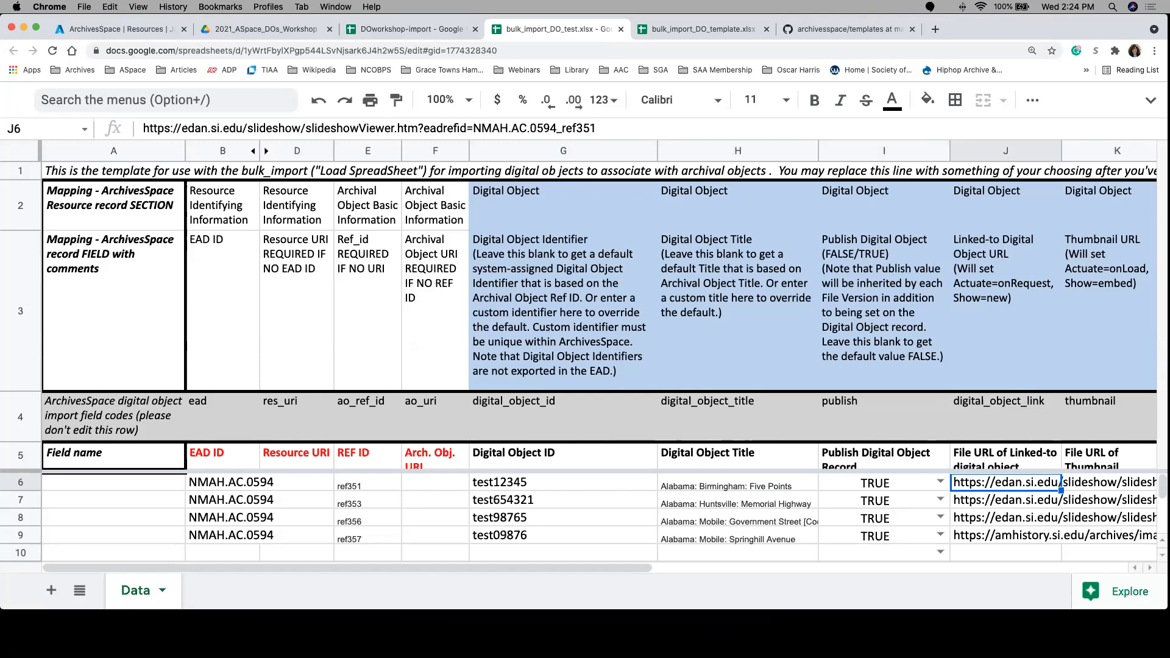
Step: In the ArchivesSpace papers resource, load bulk_import_DO_test.xlsx via spreadsheet with Add Digital Objects to Archival Objects and start the import
click(79, 32)
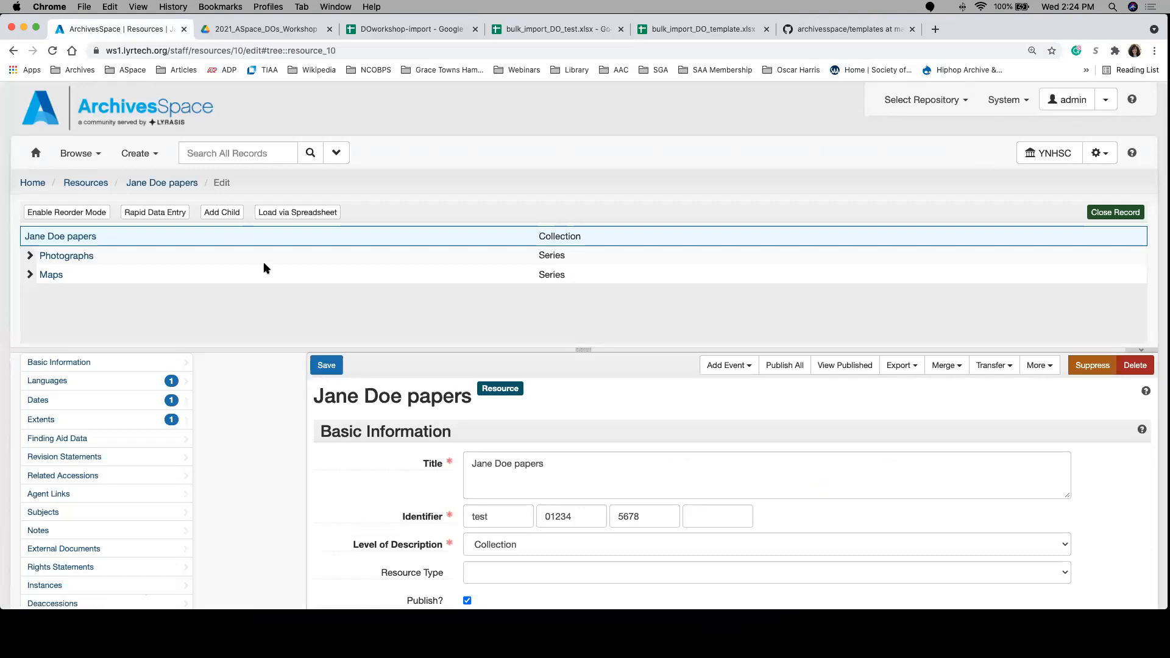
click(300, 213)
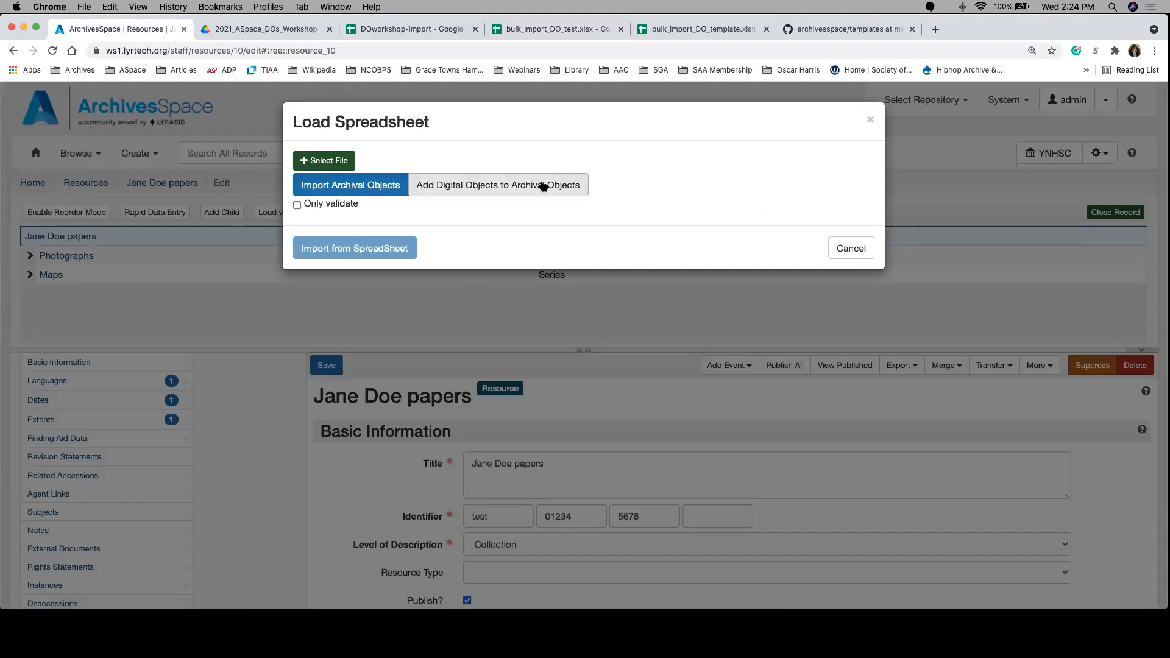
click(507, 185)
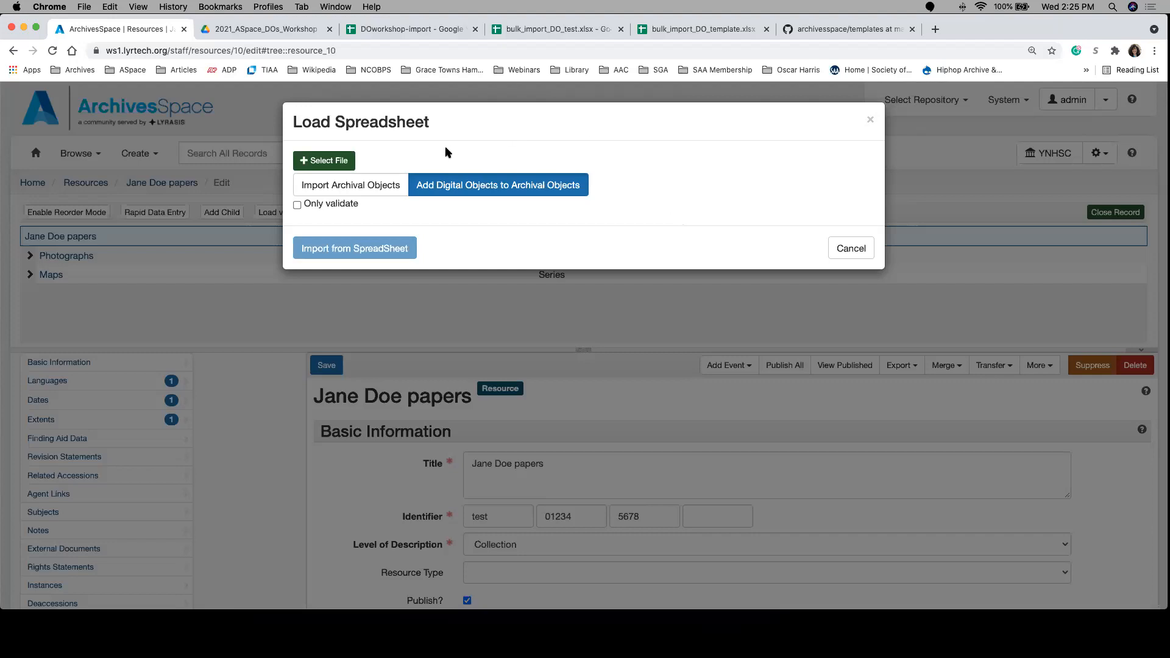
click(341, 163)
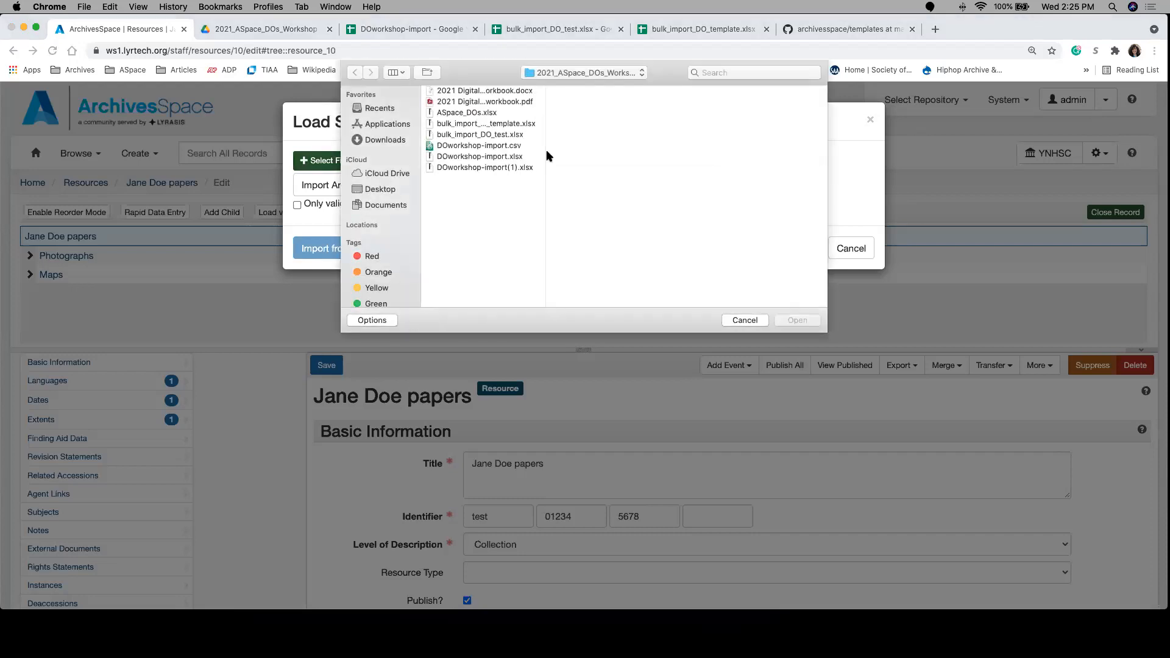
click(487, 135)
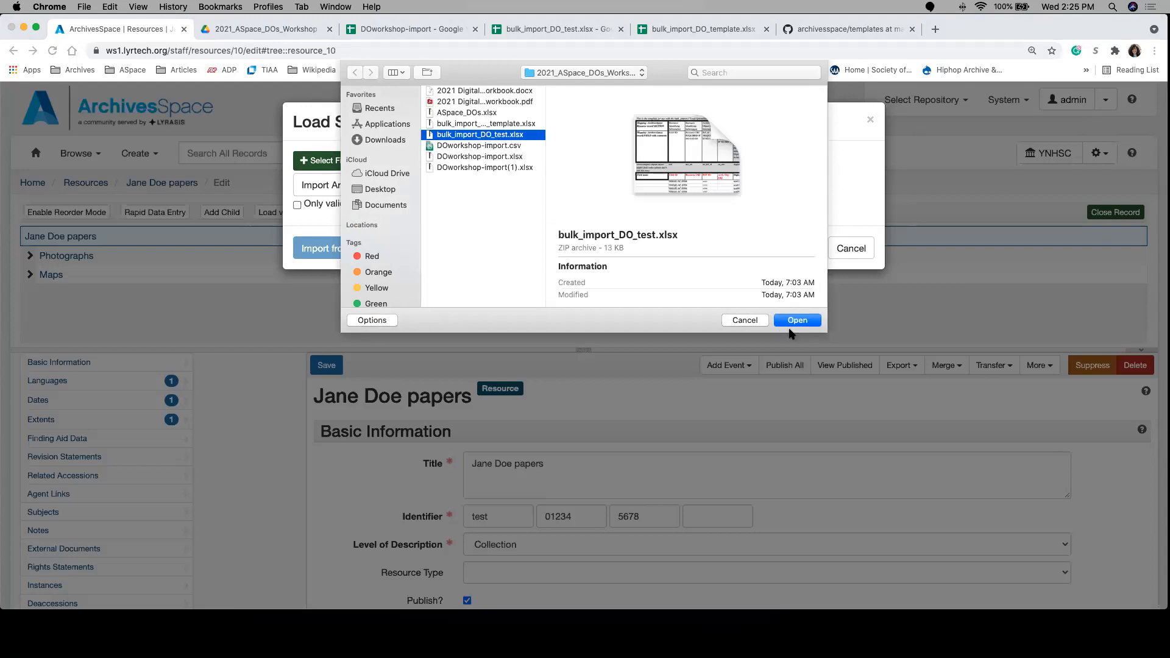
click(792, 321)
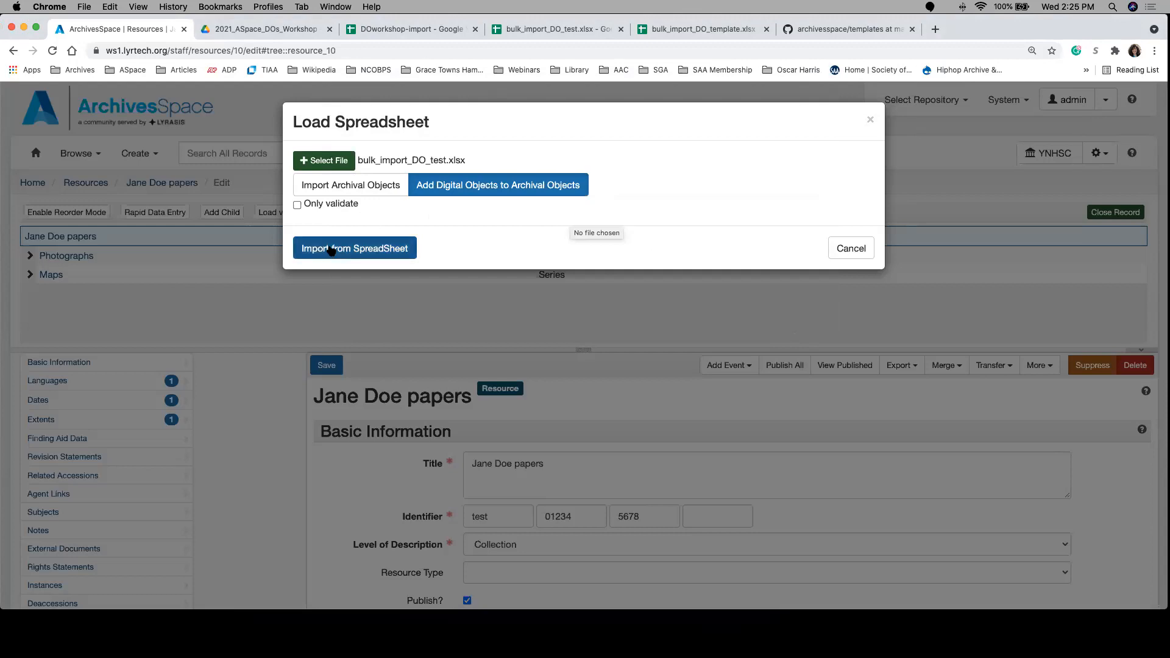
click(332, 249)
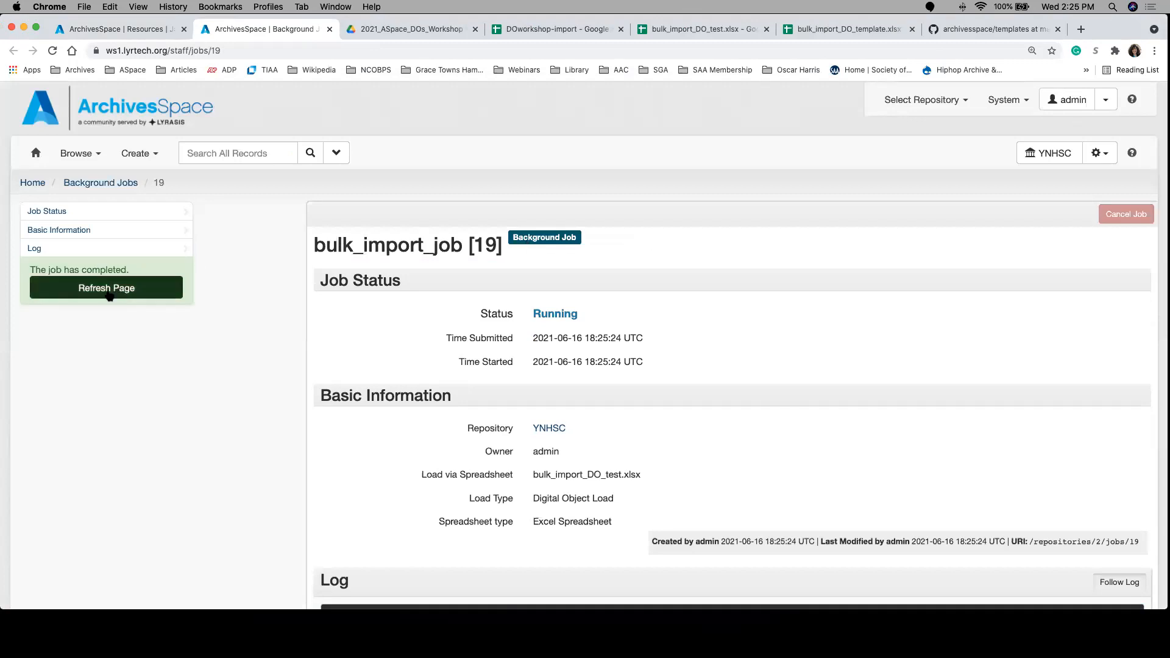
Step: Refresh the bulk import job page and review its log, files, and new and modified records
scroll(349, 393, down, 5)
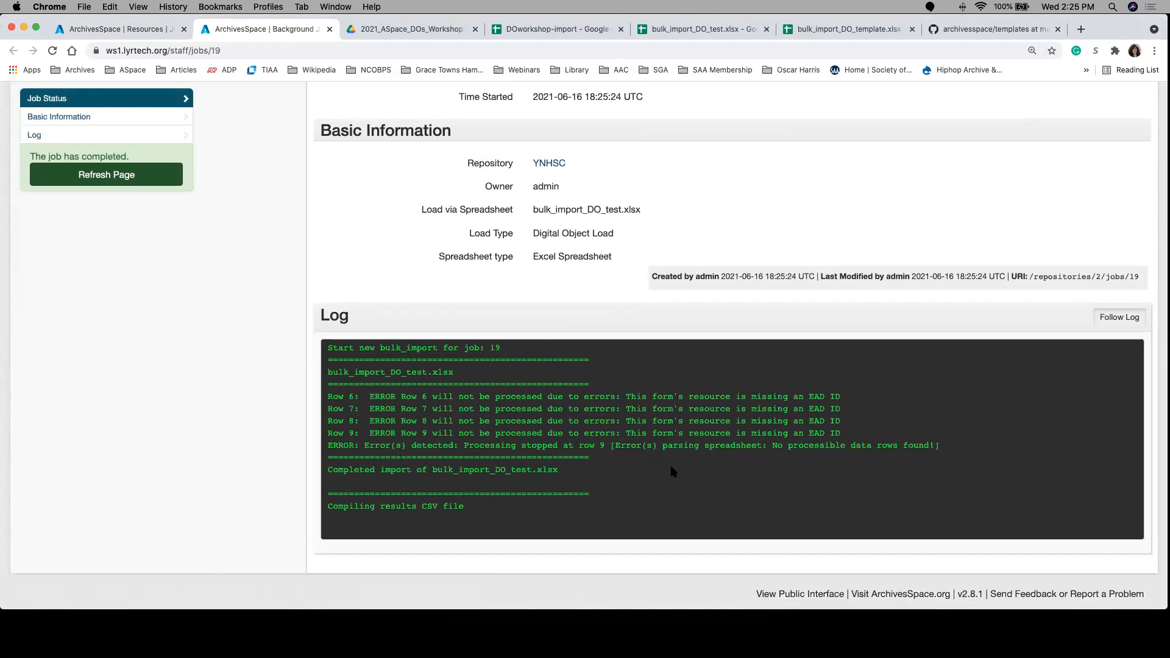
click(168, 180)
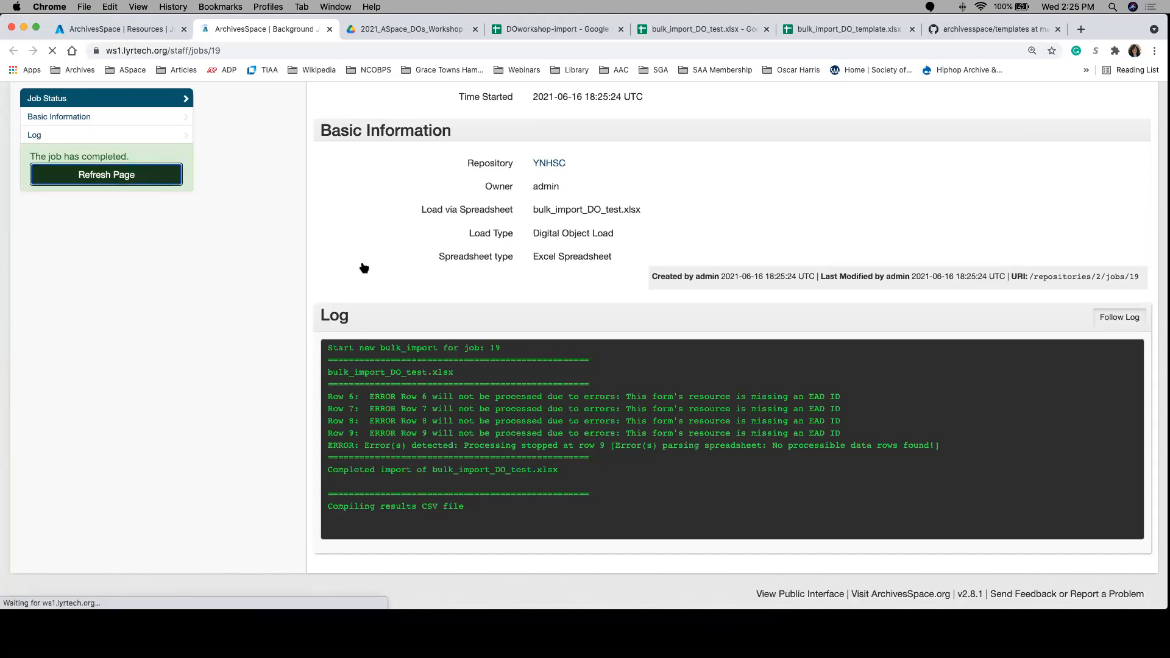
scroll(614, 481, down, 5)
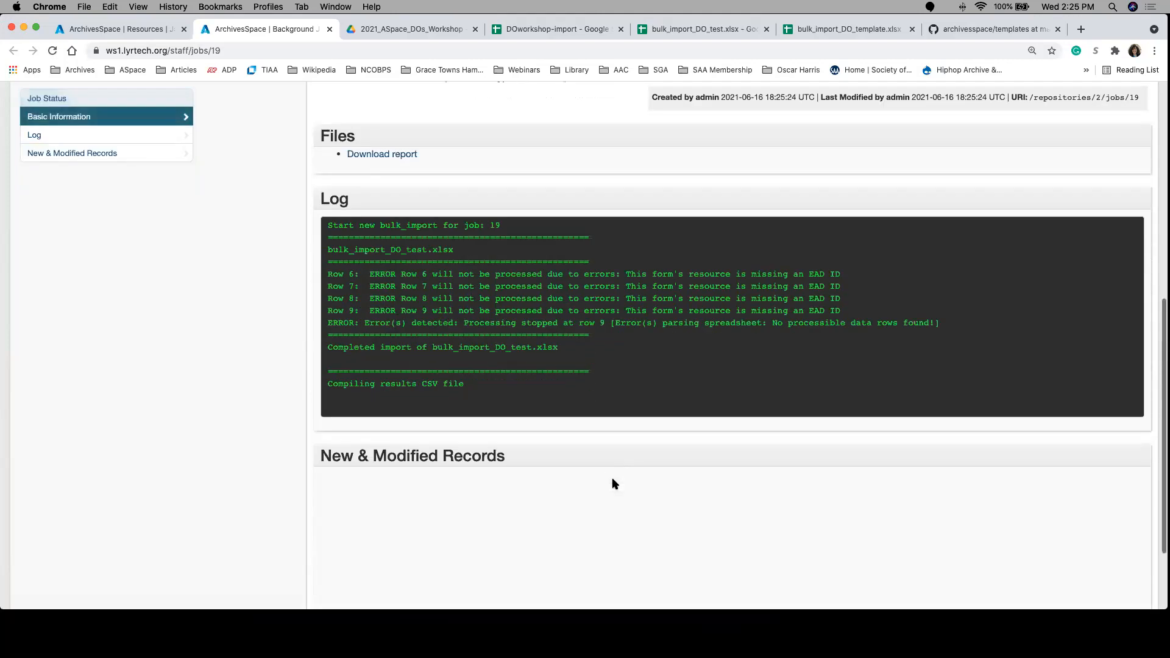
scroll(613, 484, down, 2)
scroll(613, 483, up, 4)
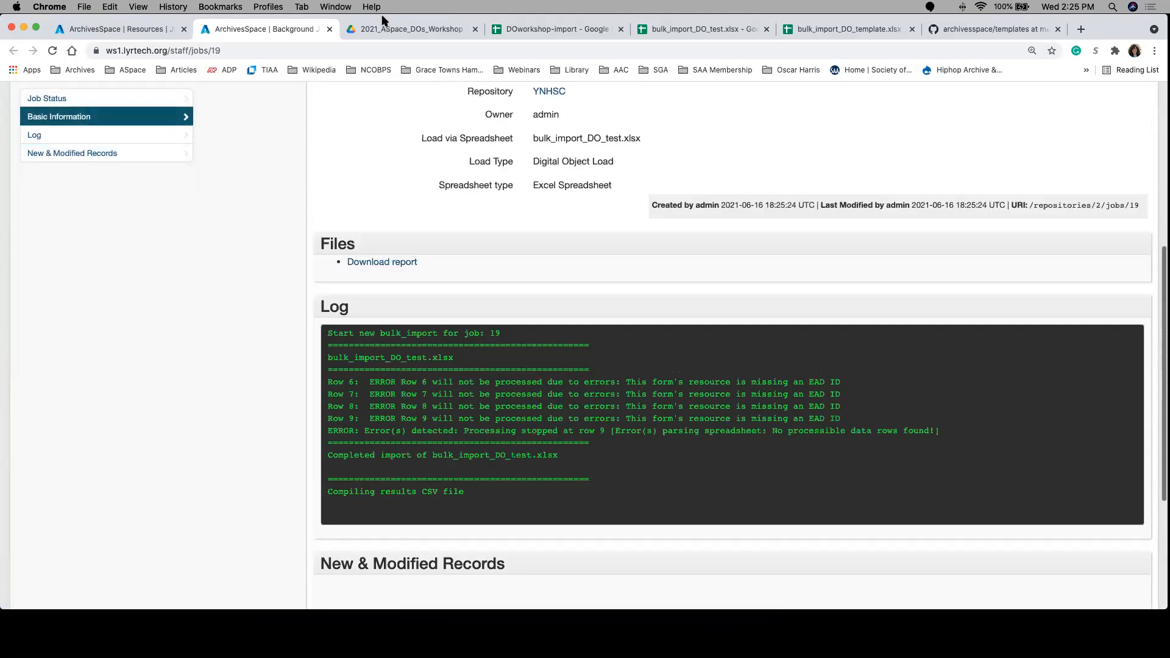
Step: Return to the bulk_import_DO_test spreadsheet, show its menus again, and download it as a Microsoft Excel (.xlsx) file
click(550, 29)
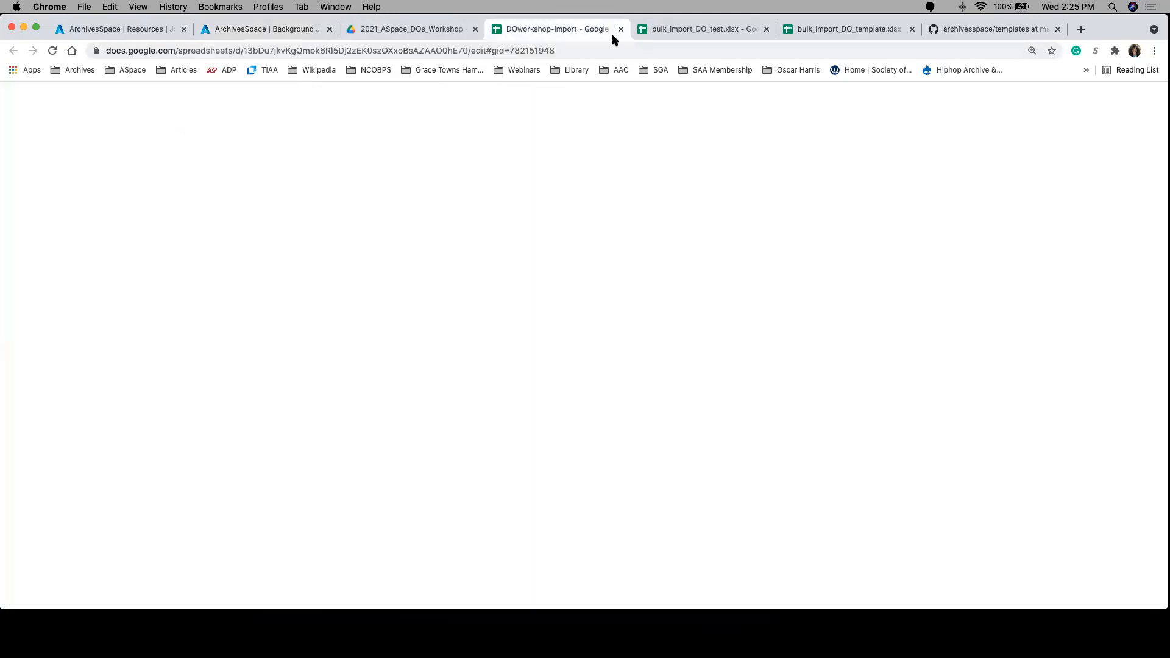
click(730, 32)
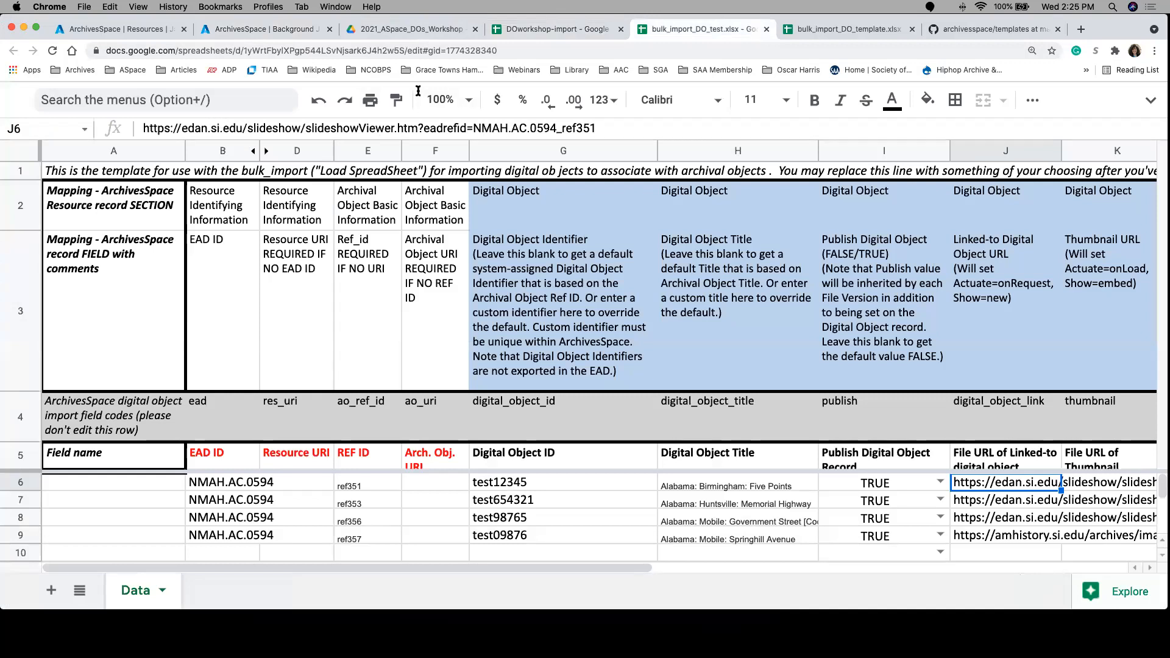
click(1152, 101)
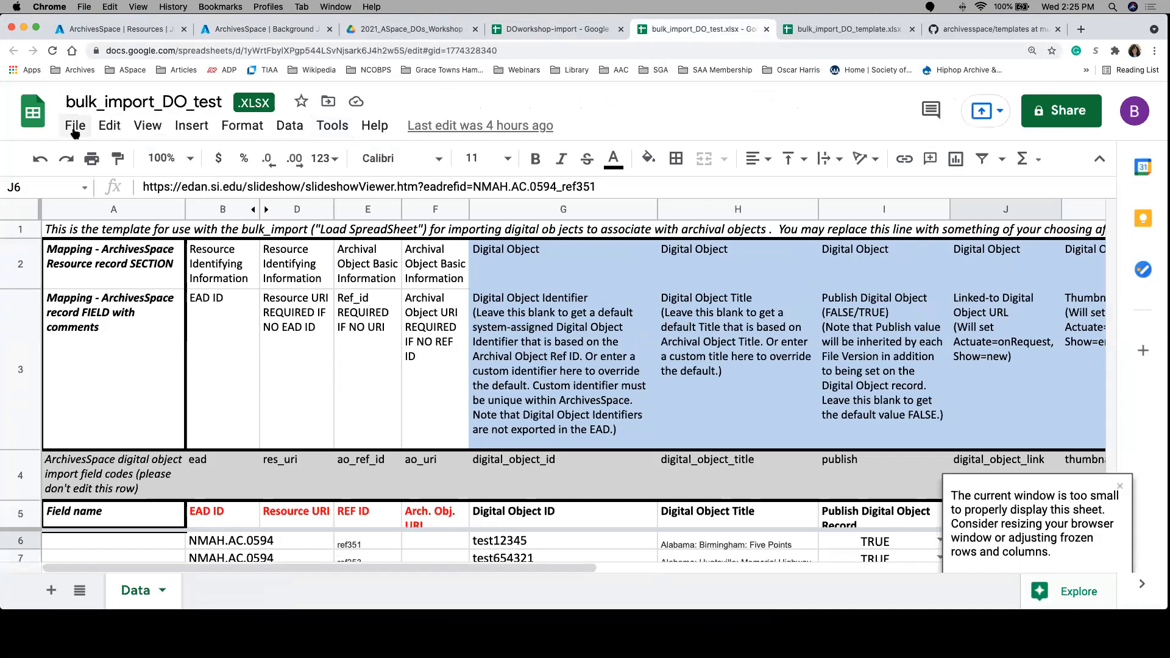
click(74, 131)
mouse_move(145, 395)
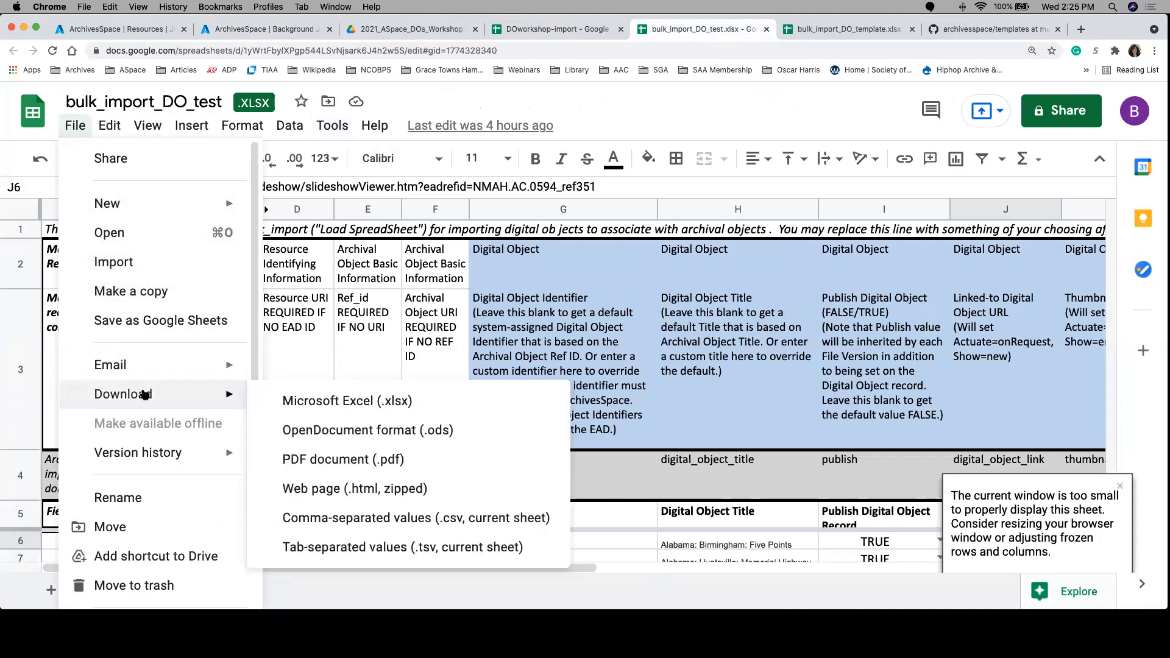
click(297, 408)
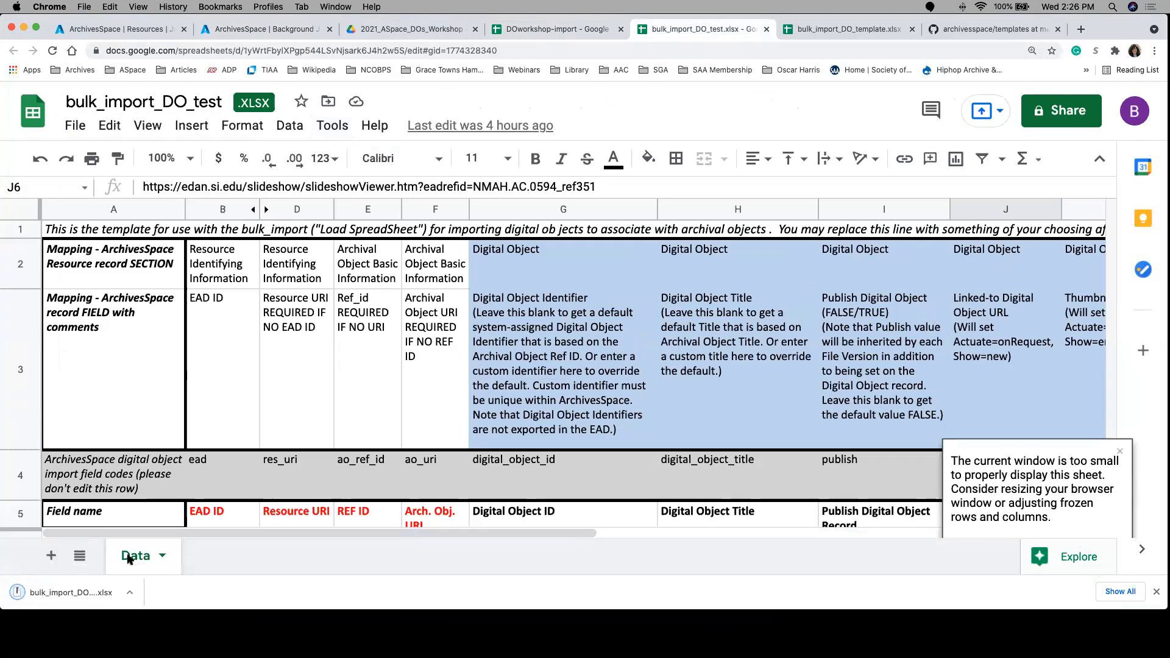
click(128, 592)
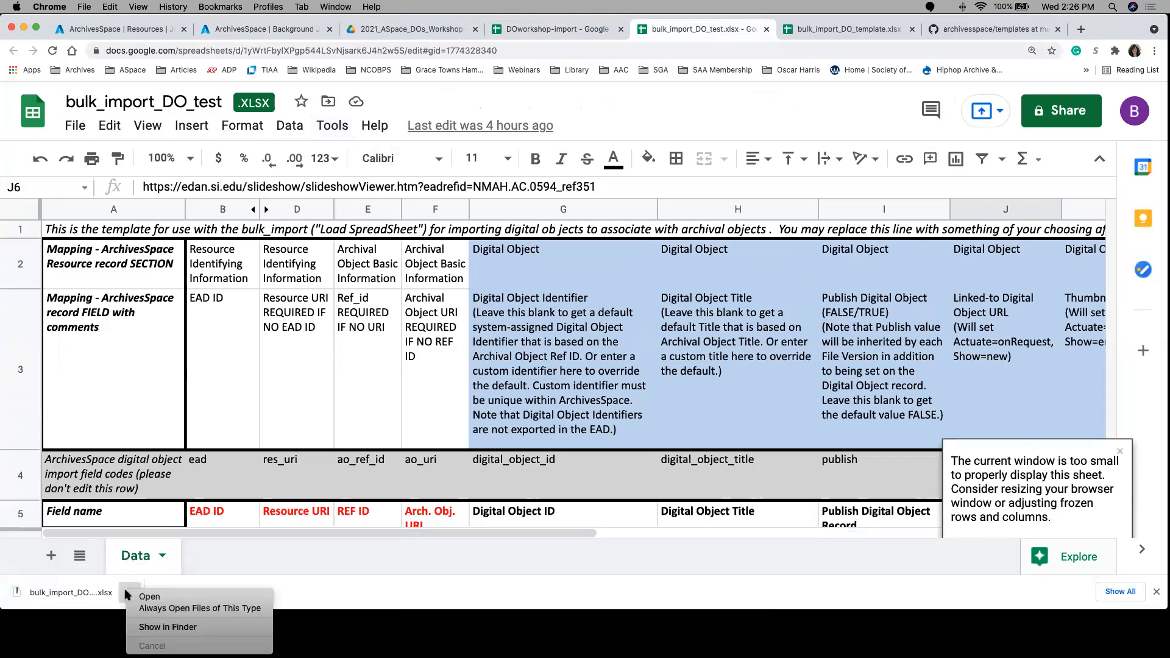
Step: Switch to the papers resource in ArchivesSpace, close the submitted spreadsheet dialog, and start a new load via spreadsheet
click(124, 32)
click(124, 32)
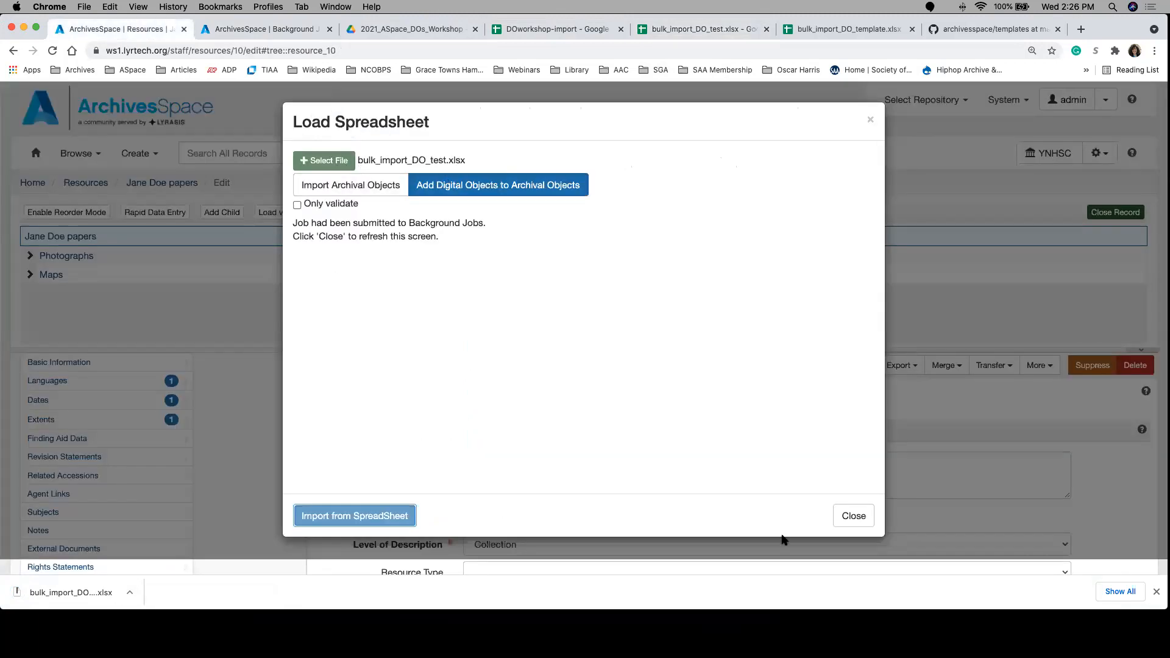
click(857, 518)
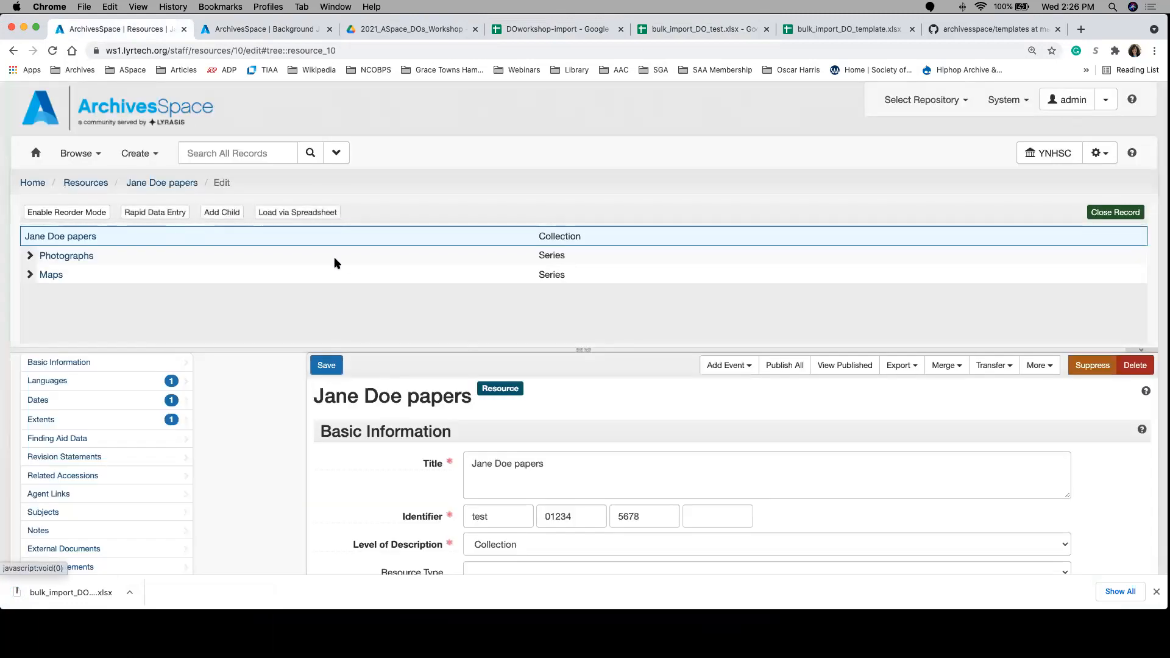
click(262, 214)
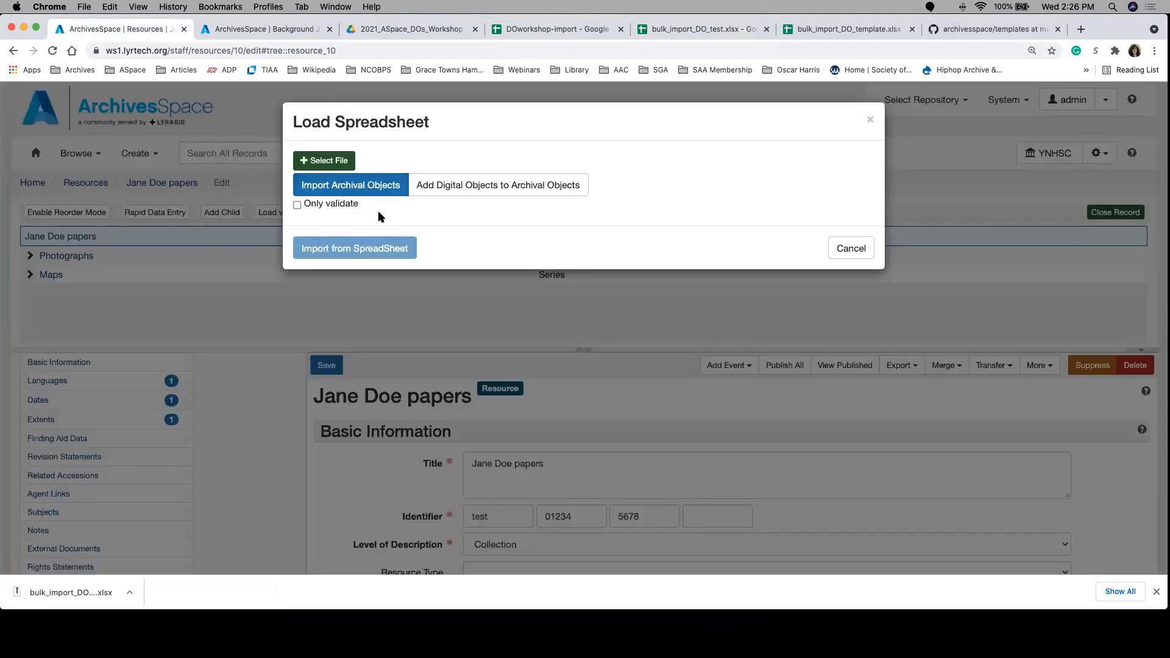
Step: Try to import bulk_import_DO_test.xlsx from the Downloads folder with Add Digital Objects to Archival Objects
click(342, 160)
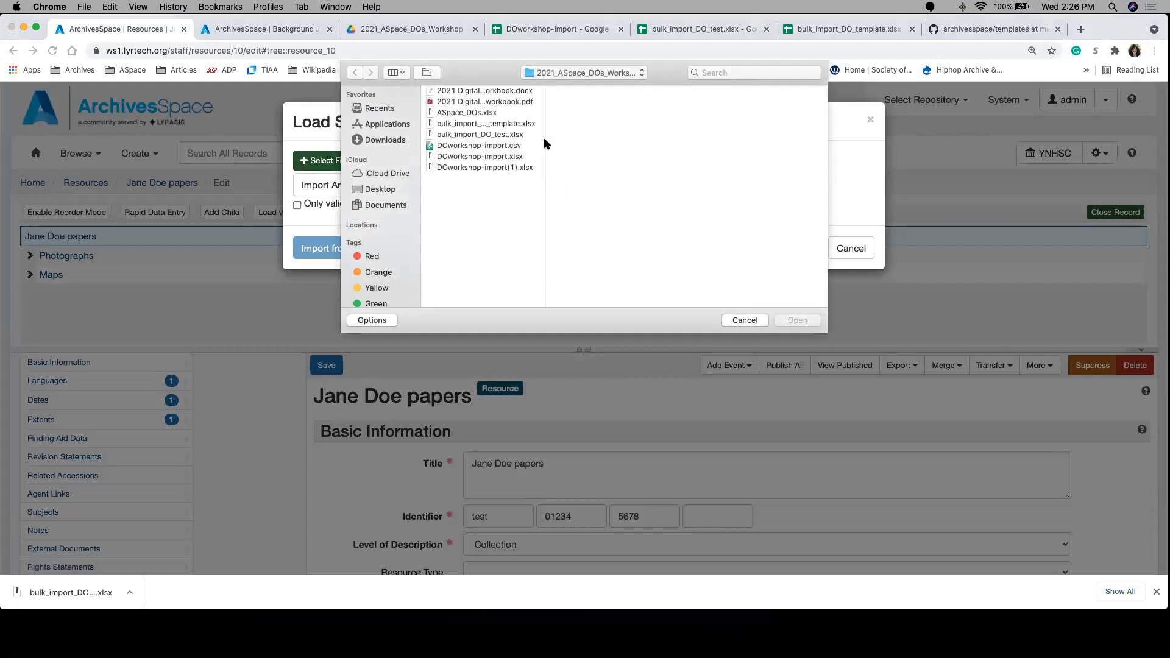
click(381, 141)
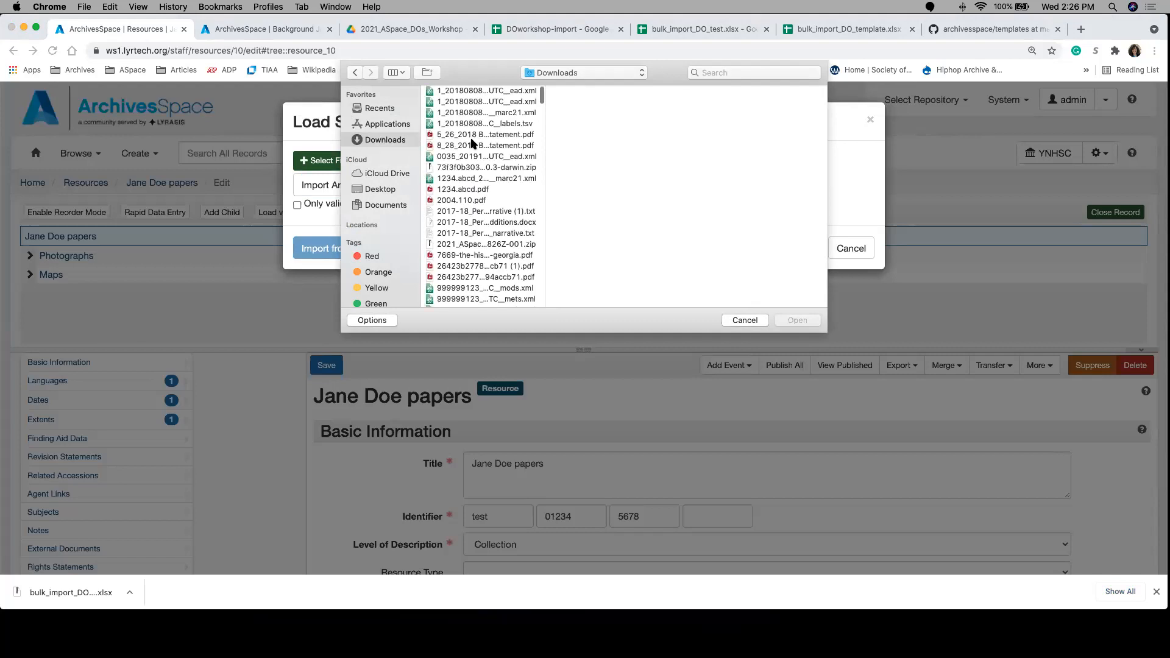
scroll(472, 143, down, 2)
scroll(472, 143, down, 10)
scroll(472, 143, down, 5)
scroll(473, 143, down, 10)
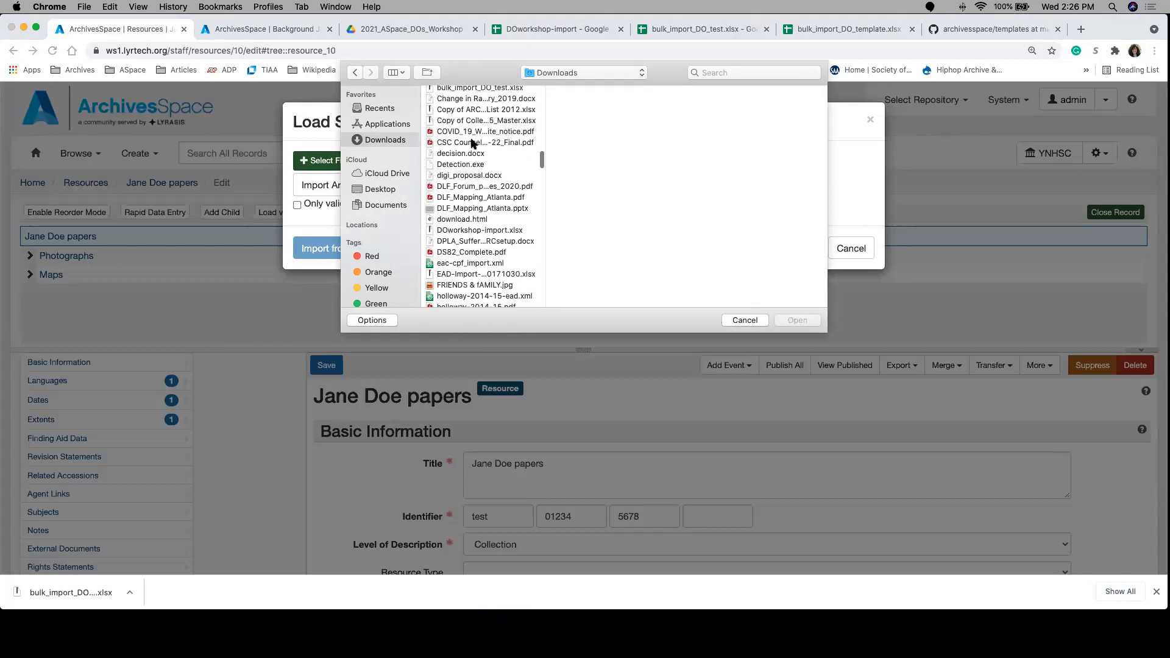
scroll(472, 143, up, 3)
click(497, 129)
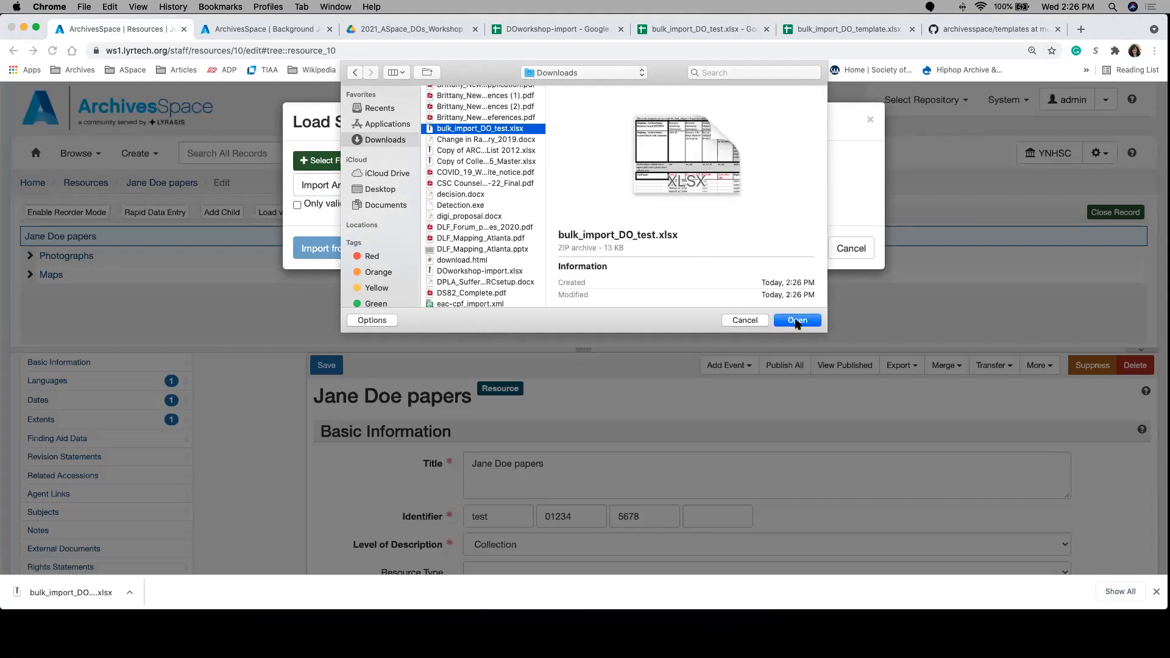
click(796, 321)
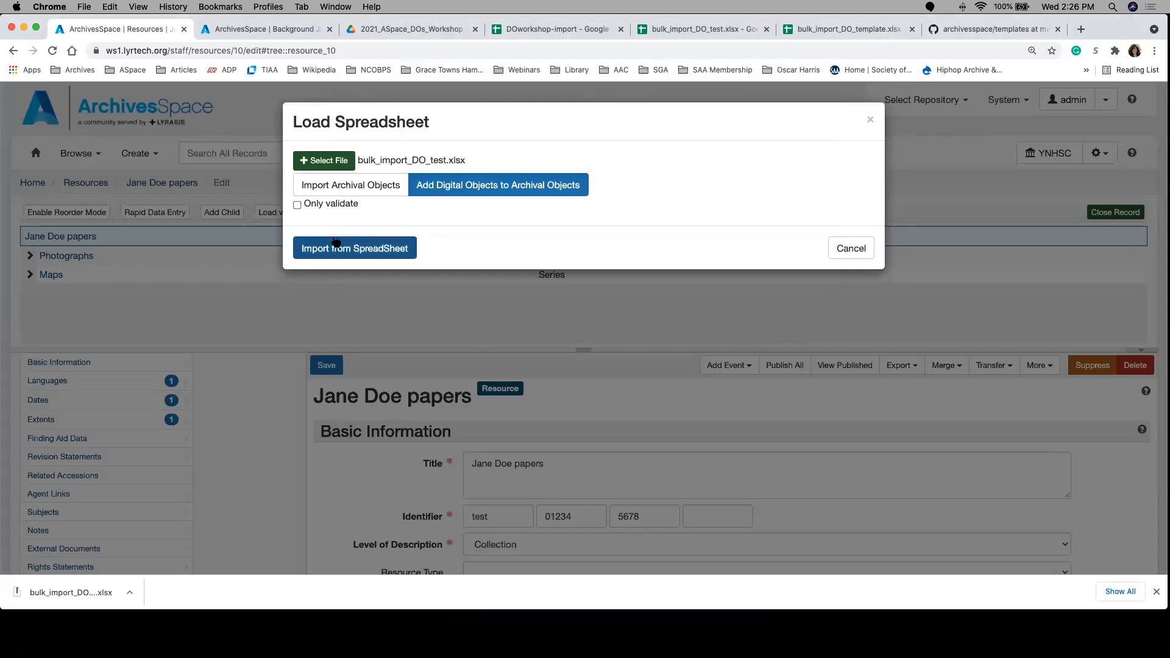
click(335, 242)
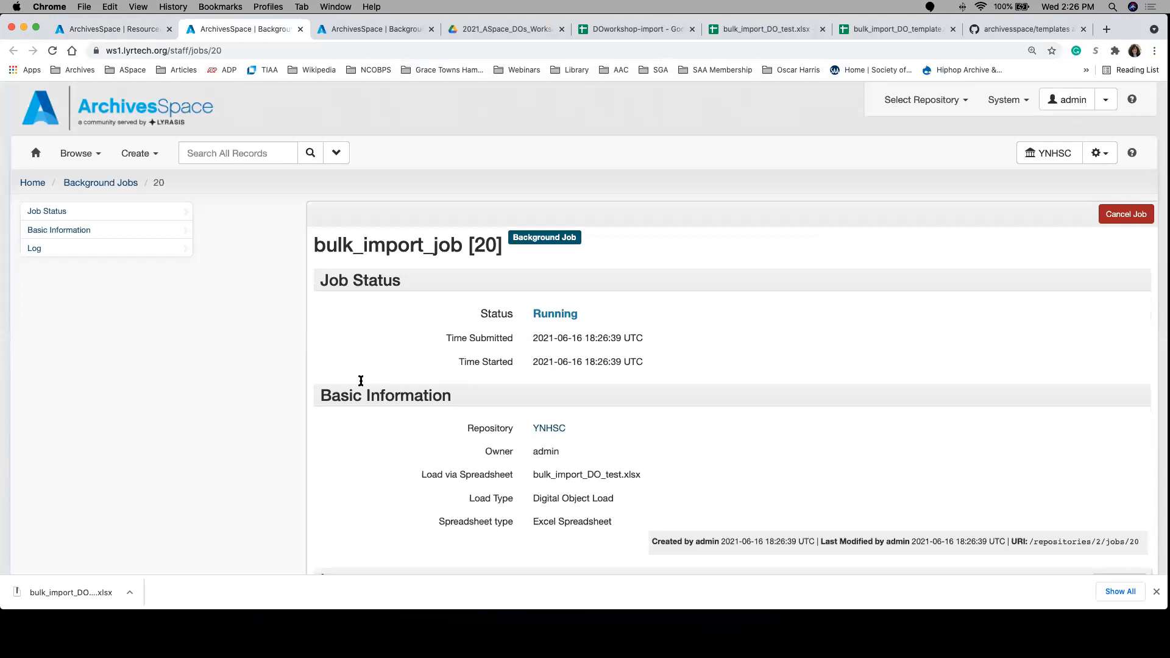
Step: Review the bulk import job's log, and check the EAD ID values of the data rows in the bulk_import_DO_test spreadsheet
scroll(444, 402, down, 5)
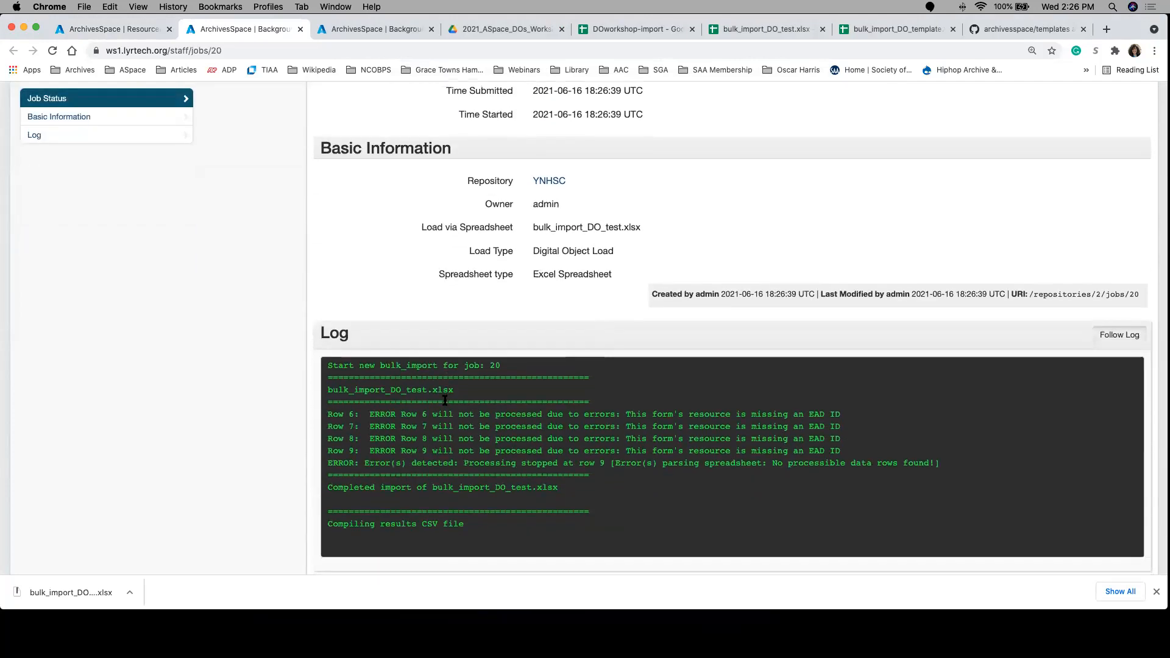
scroll(445, 401, down, 1)
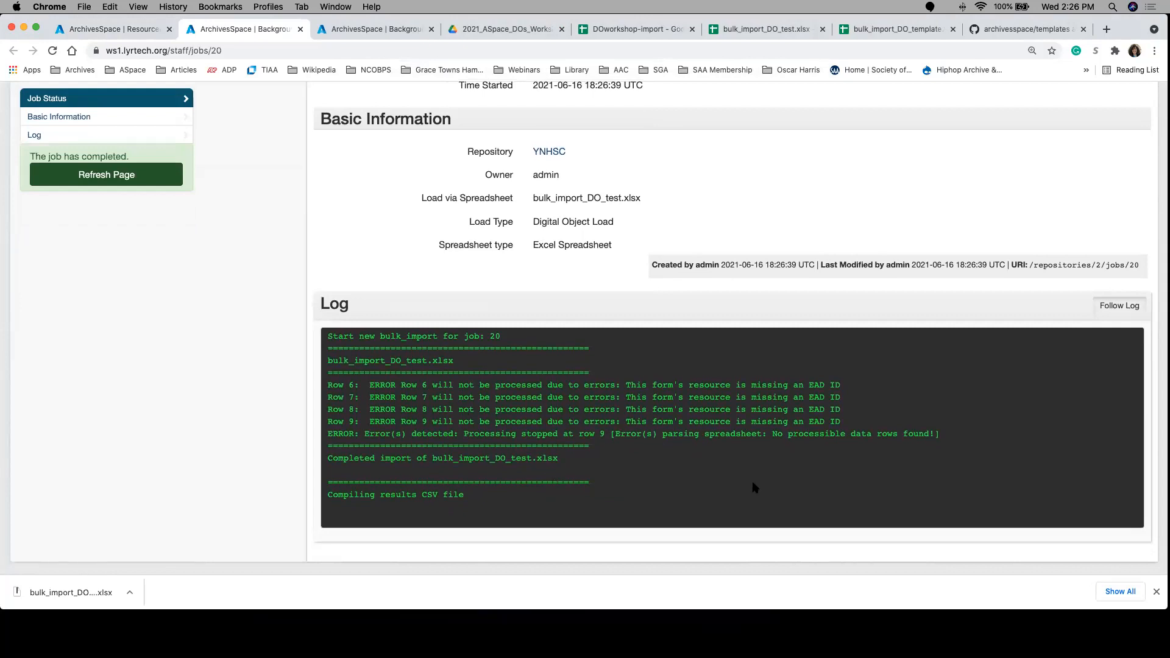
click(877, 31)
click(762, 28)
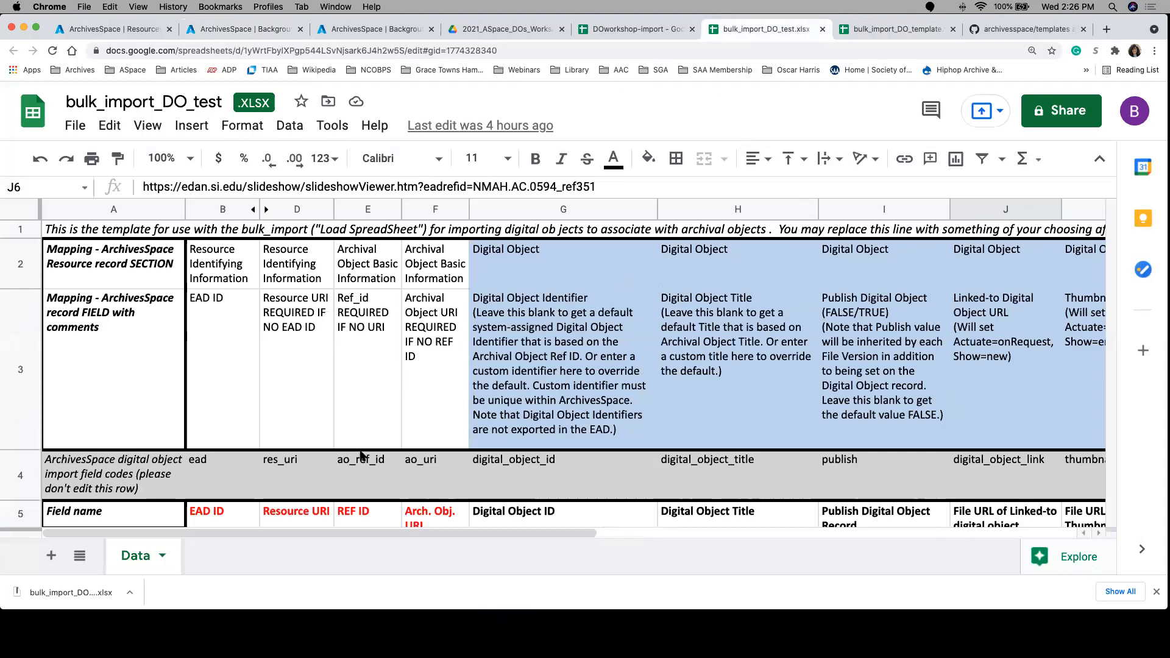
click(1100, 160)
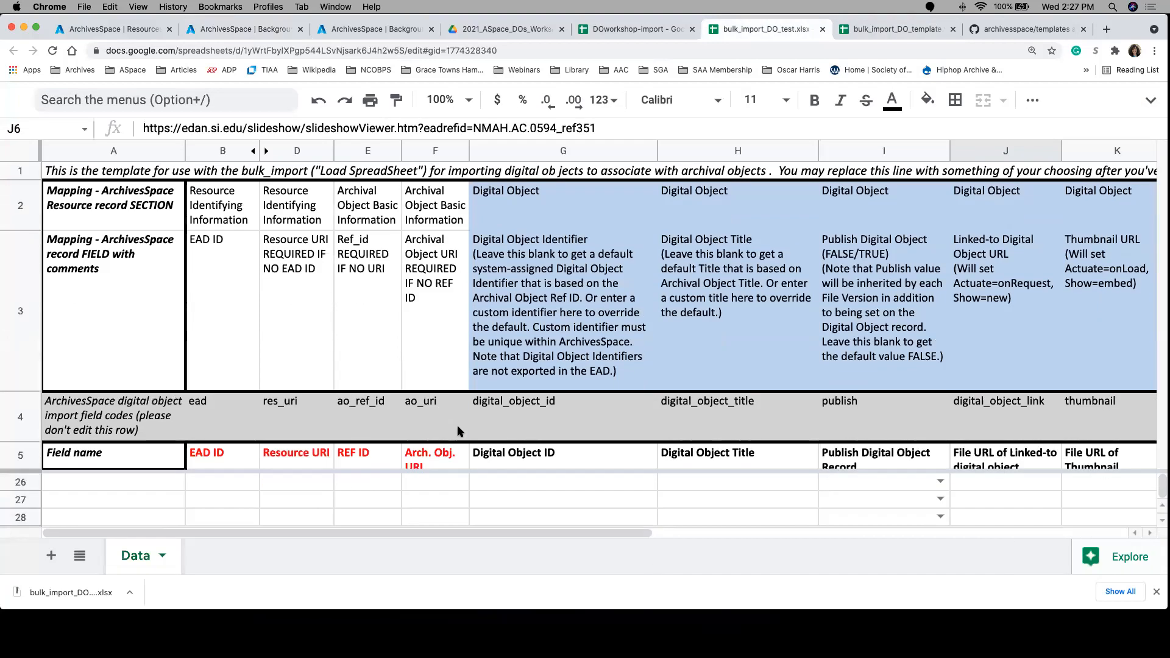
scroll(594, 495, up, 5)
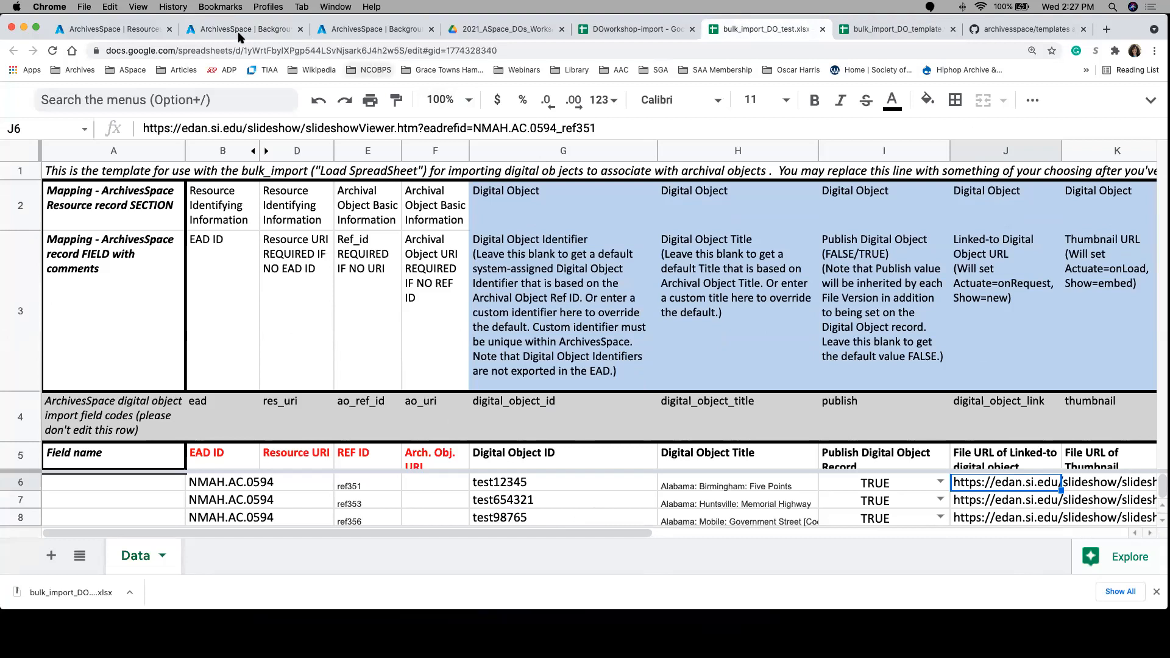
Step: Return to the papers resource in ArchivesSpace, close the load dialog, search for "krispy kreme", and open Krispy Kreme Corporation Records for editing
click(113, 29)
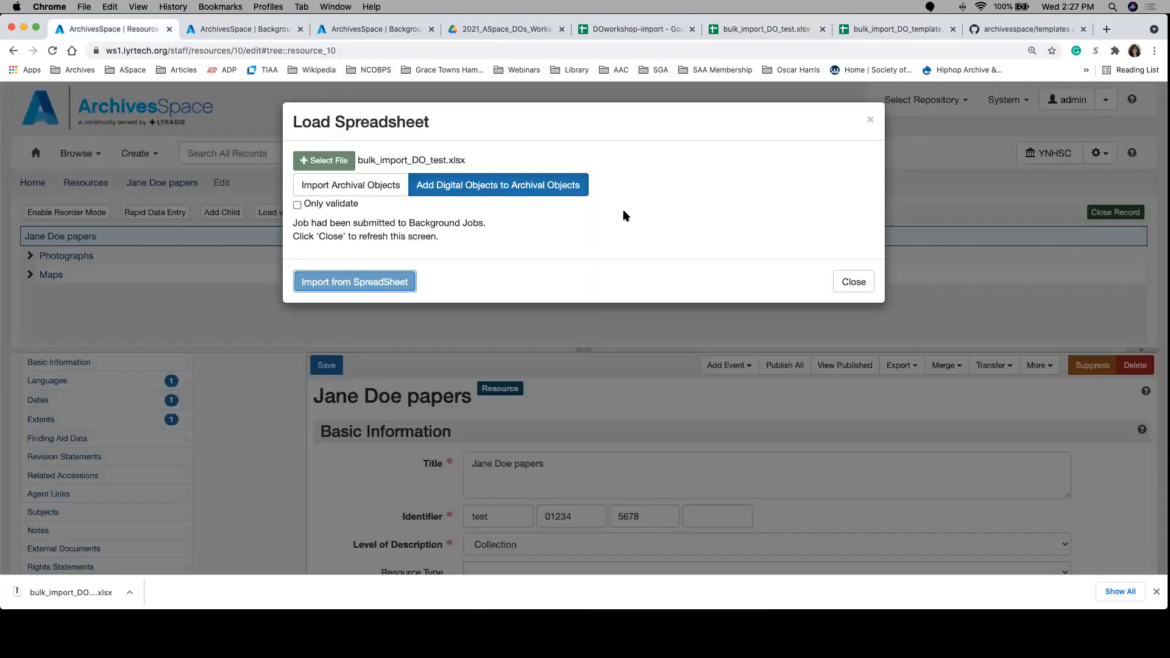
click(849, 285)
click(223, 160)
text(krispo)
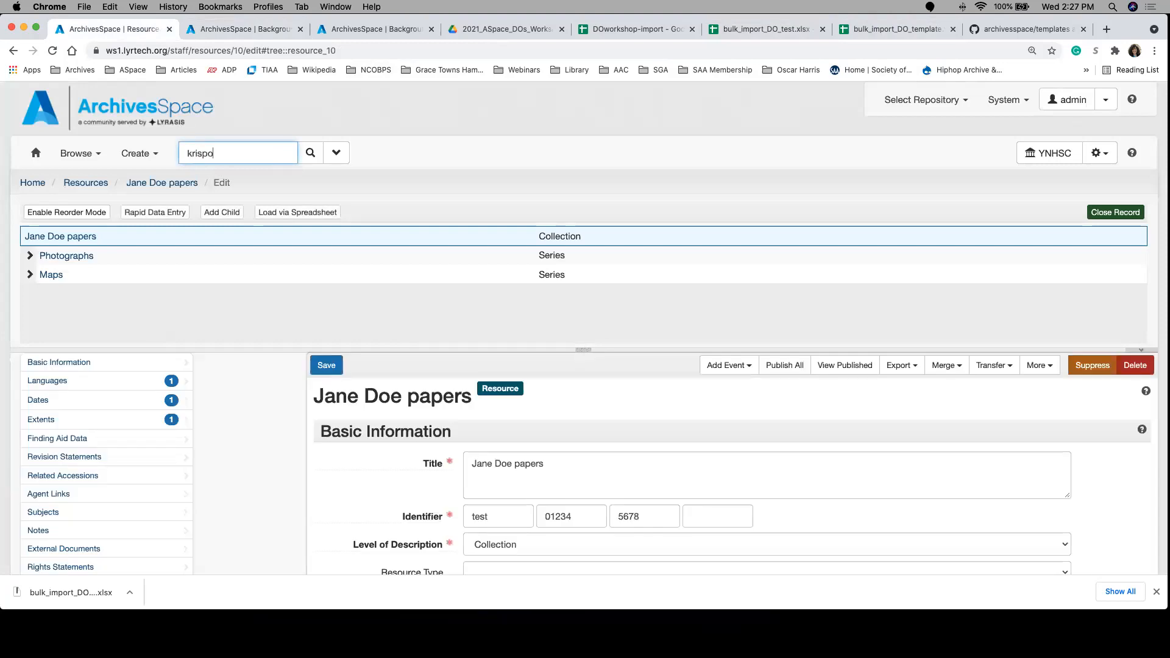
key(BackSpace)
text(y kreme)
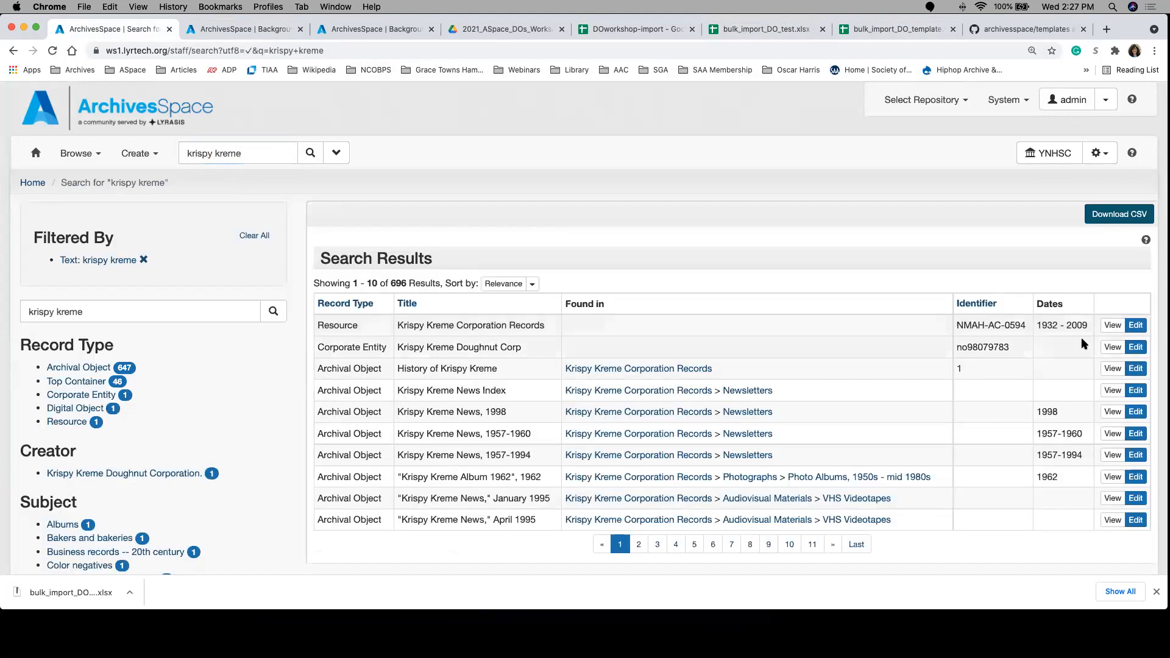
click(1133, 333)
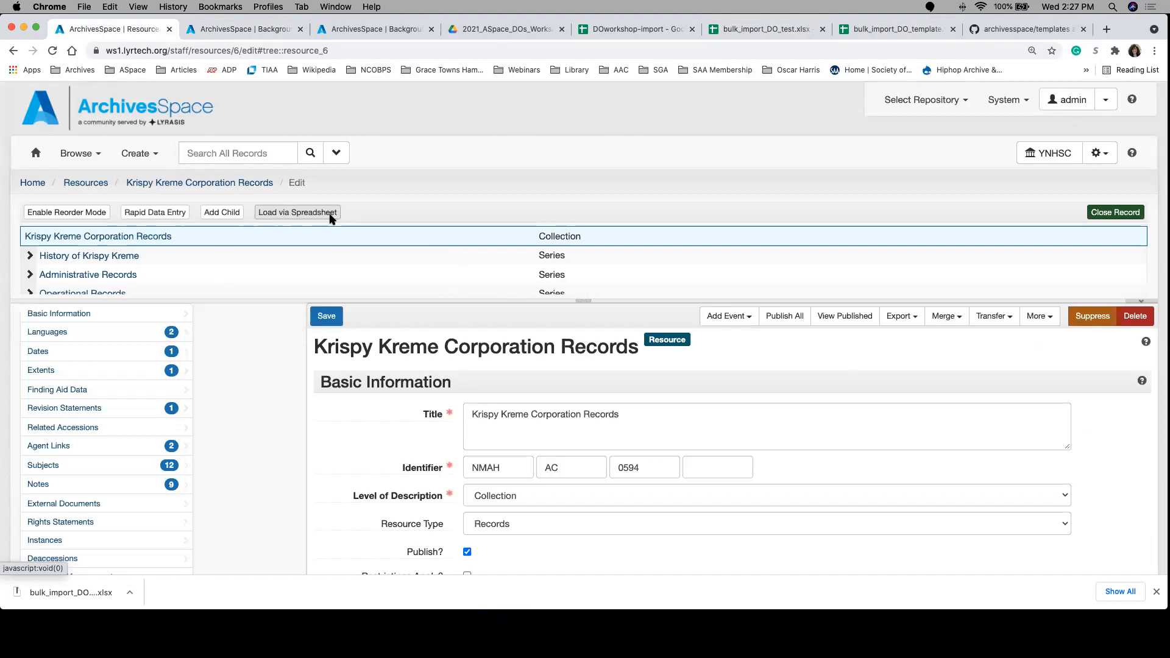
Step: Load bulk_import_DO_test.xlsx from the Desktop workshop folder via spreadsheet with Add Digital Objects to Archival Objects and start the import
click(332, 214)
click(350, 164)
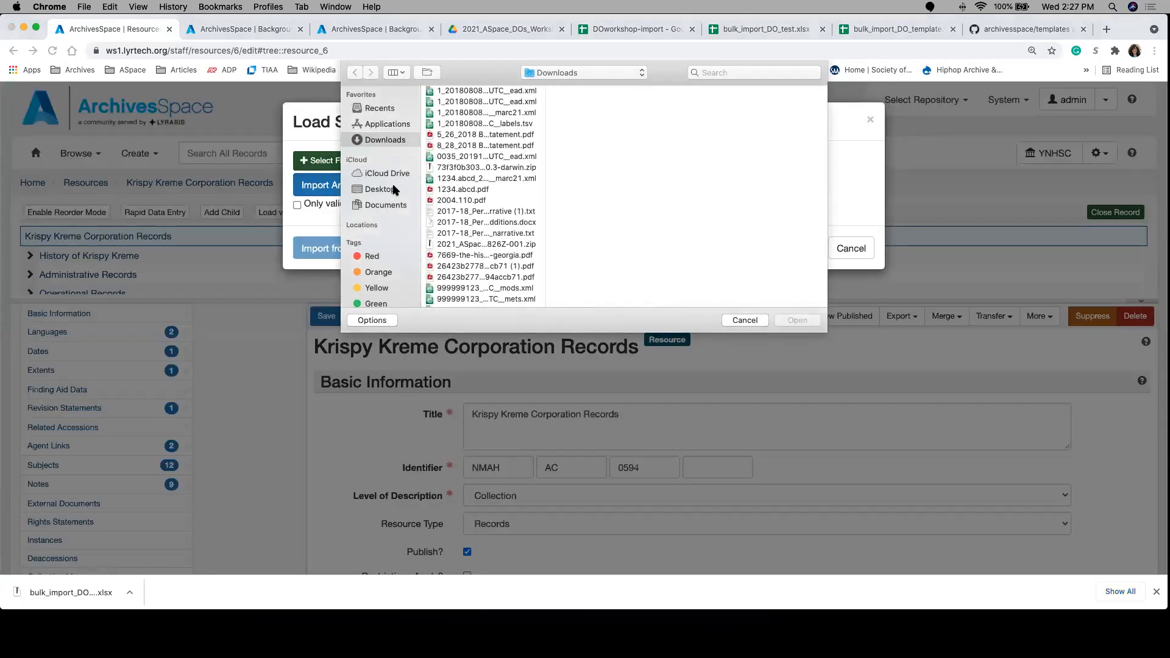
click(390, 189)
click(500, 103)
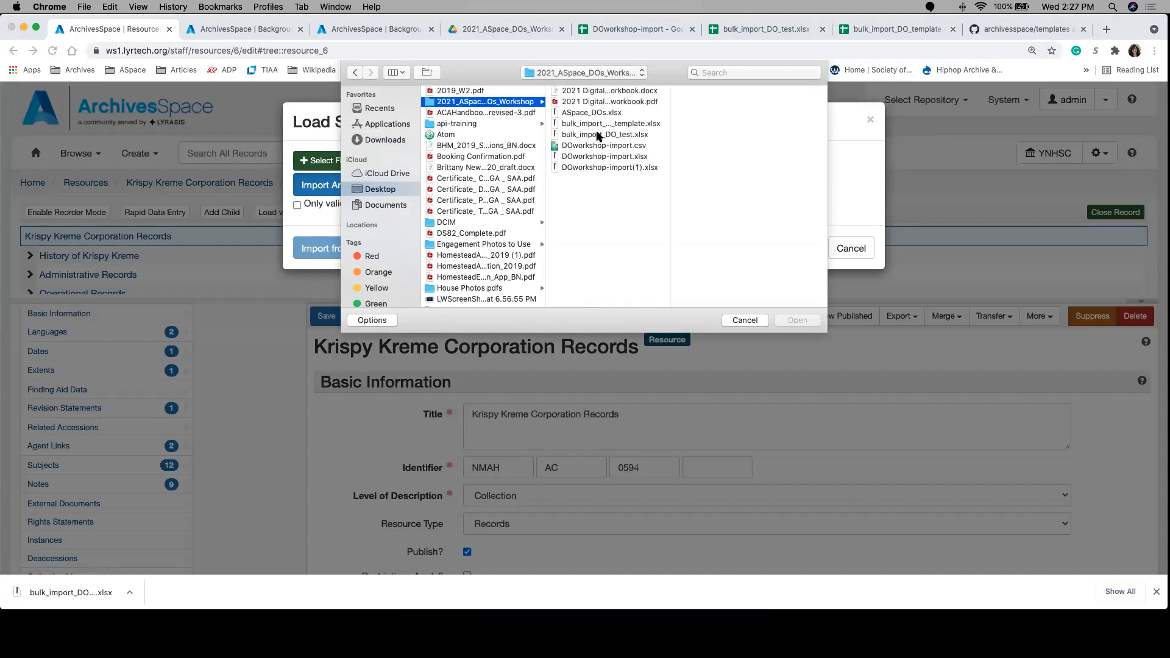
click(599, 135)
click(796, 320)
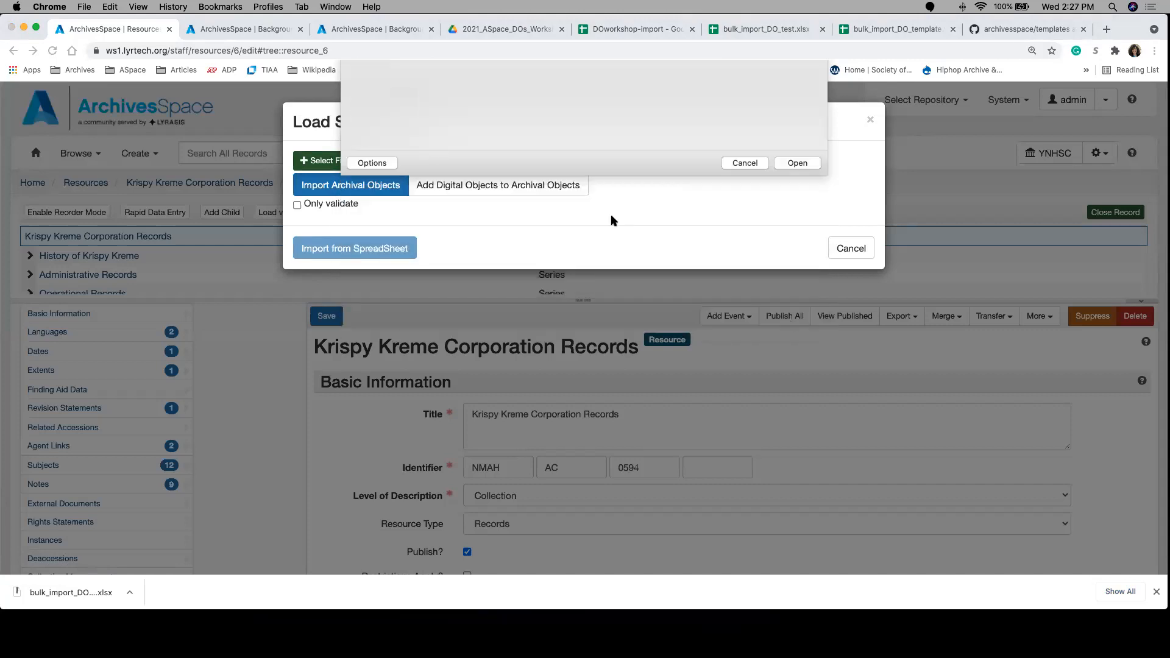
click(474, 181)
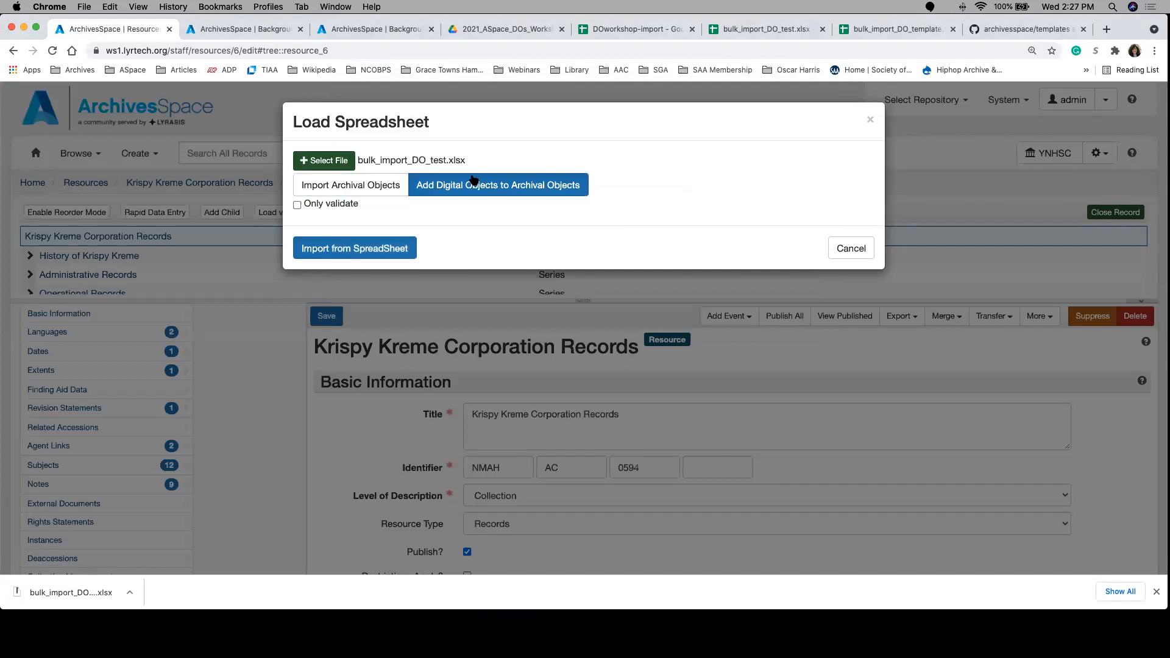
click(373, 247)
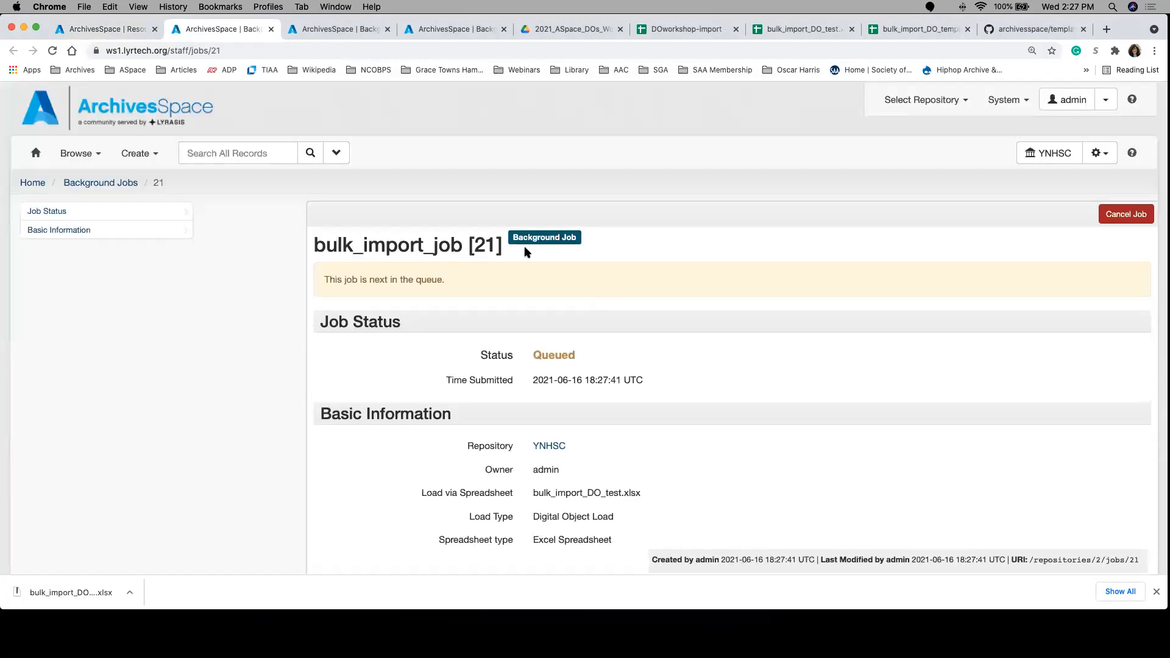
Step: Close the older background job tabs, refresh the current import job page, and review its log and new and modified records
click(388, 30)
click(388, 29)
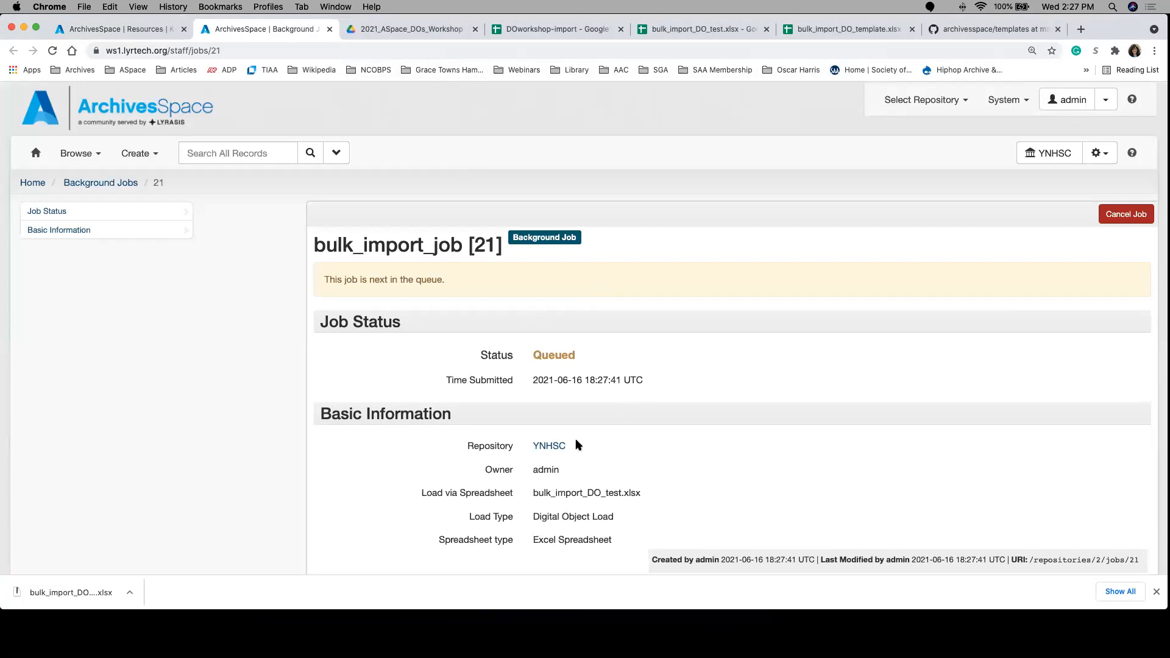
scroll(465, 450, down, 2)
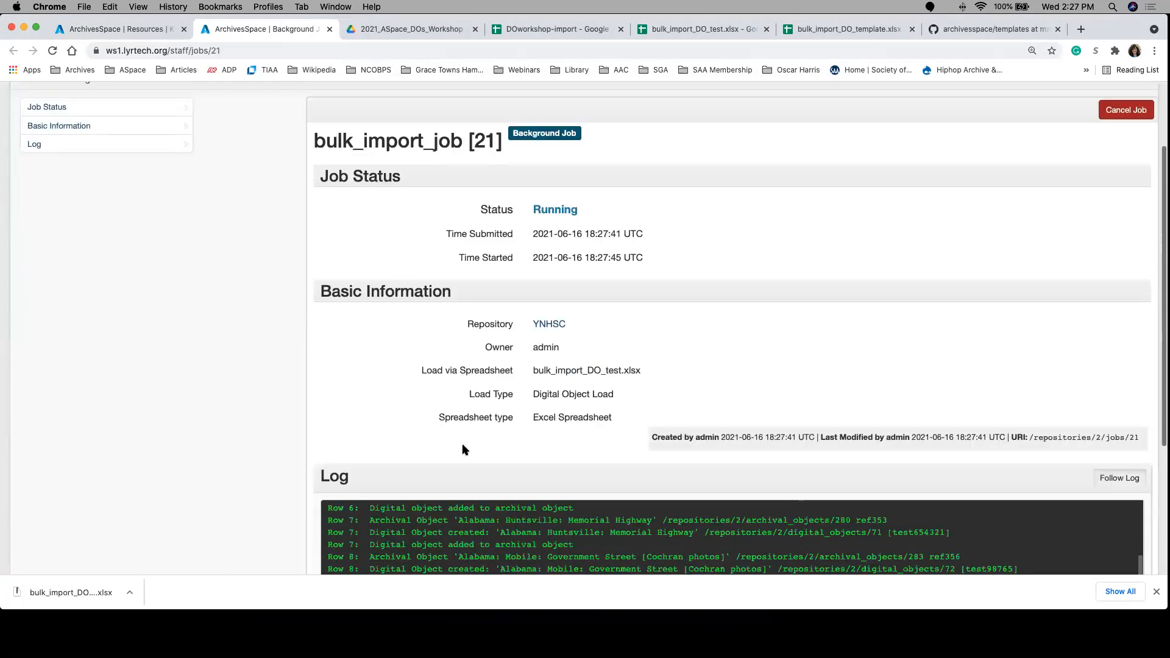
scroll(463, 439, down, 3)
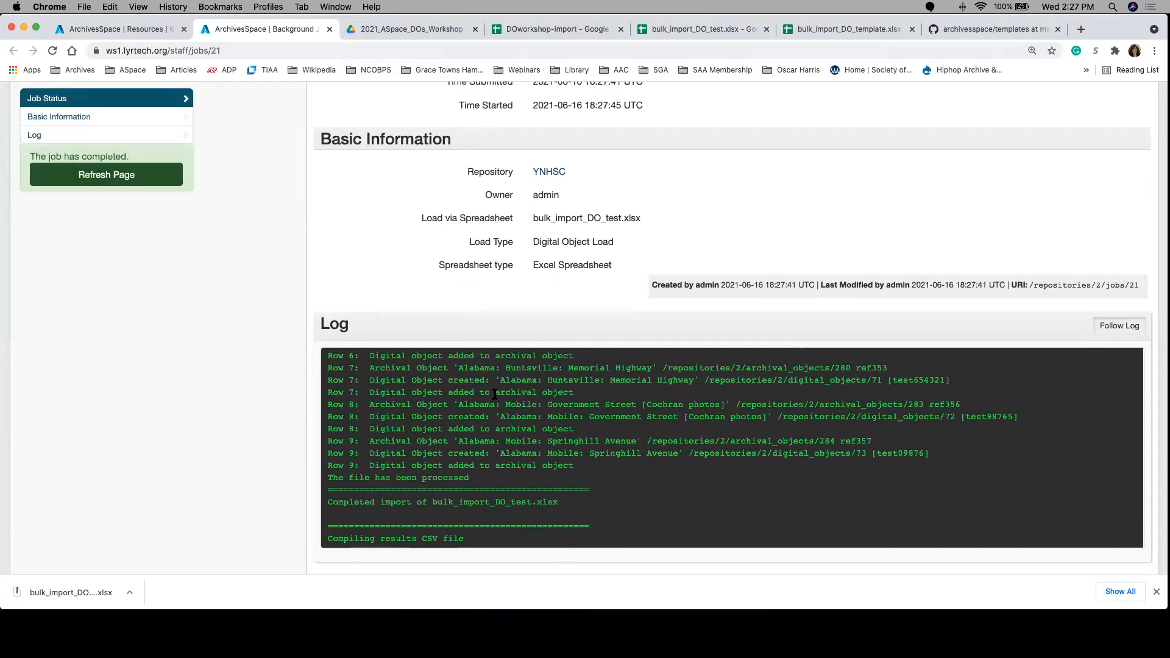
click(149, 169)
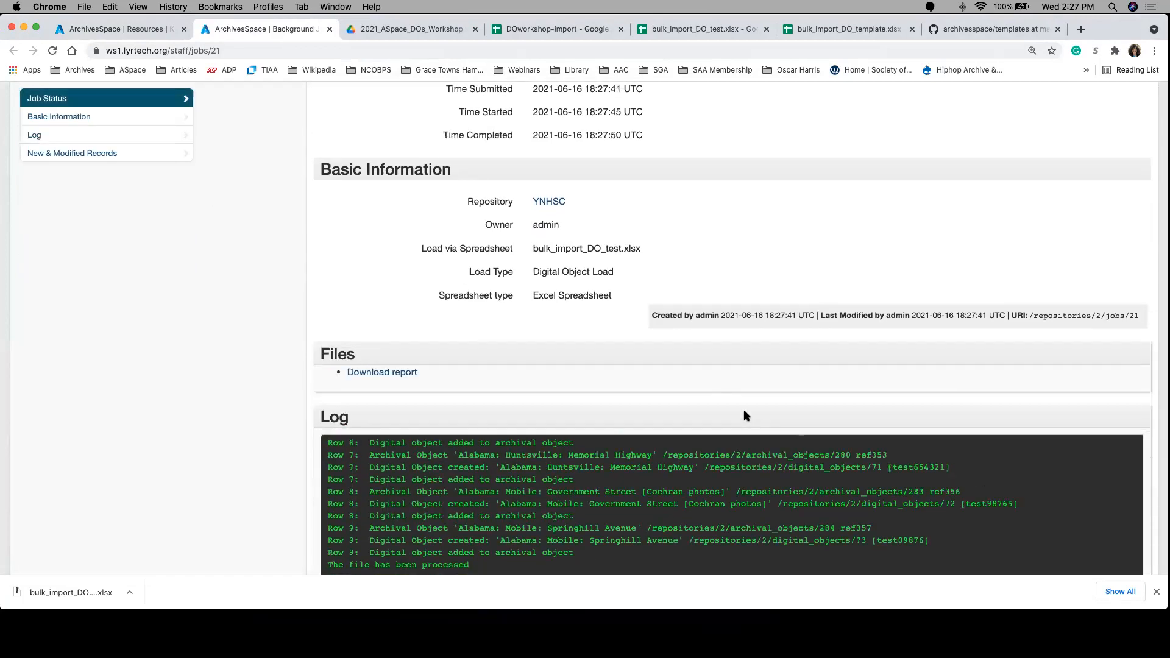
scroll(743, 413, down, 6)
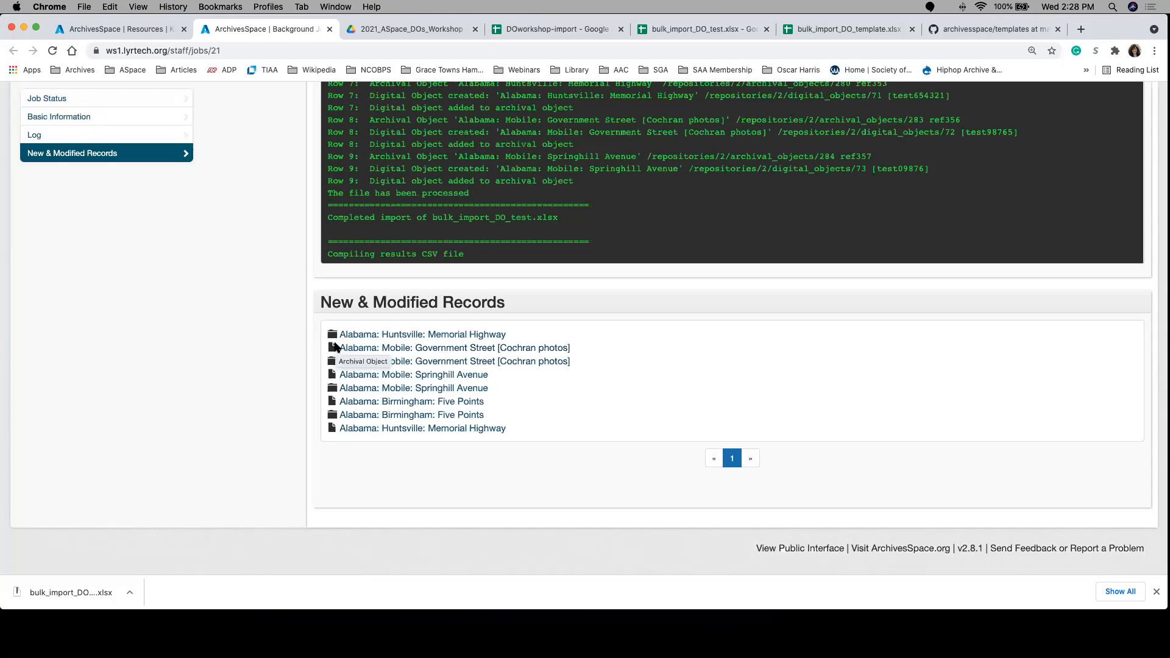
Step: Open the Alabama: Mobile: Government Street [Cochran photos] archival object from the job's records and expand its digital object instance
click(352, 349)
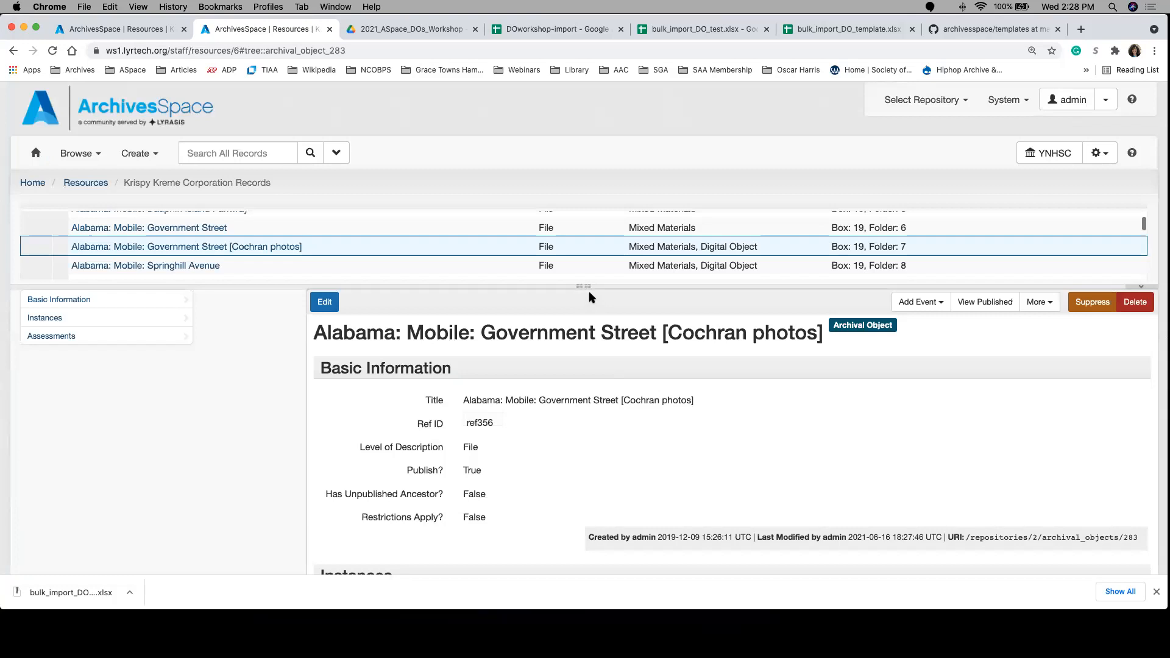
drag(587, 288, 589, 312)
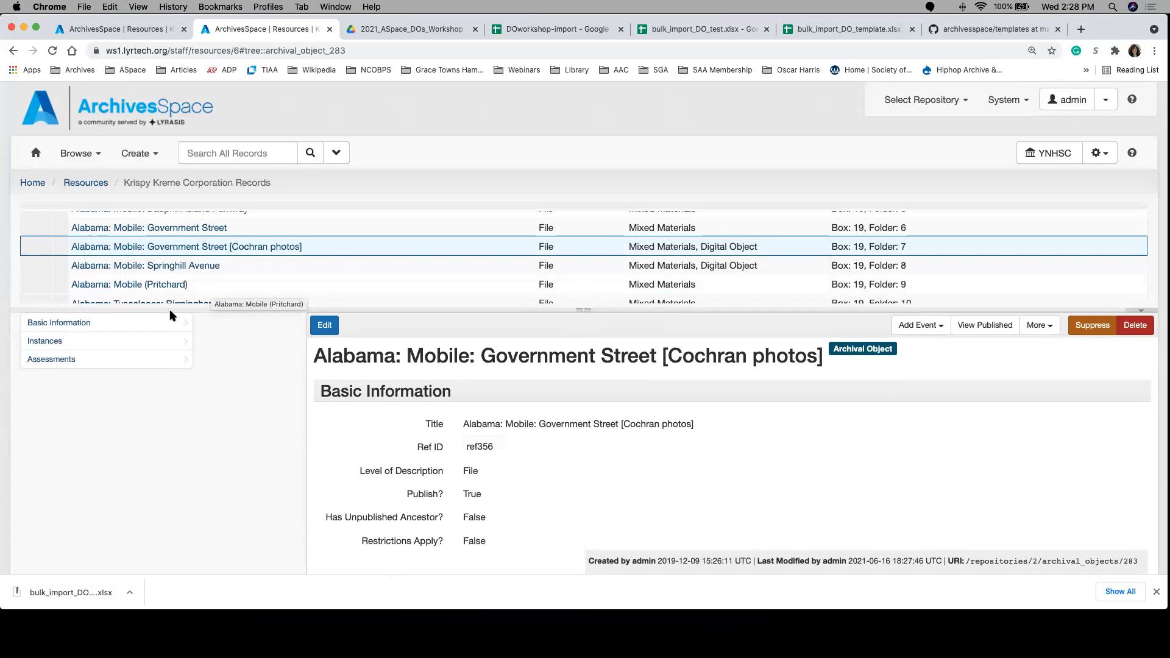
click(157, 344)
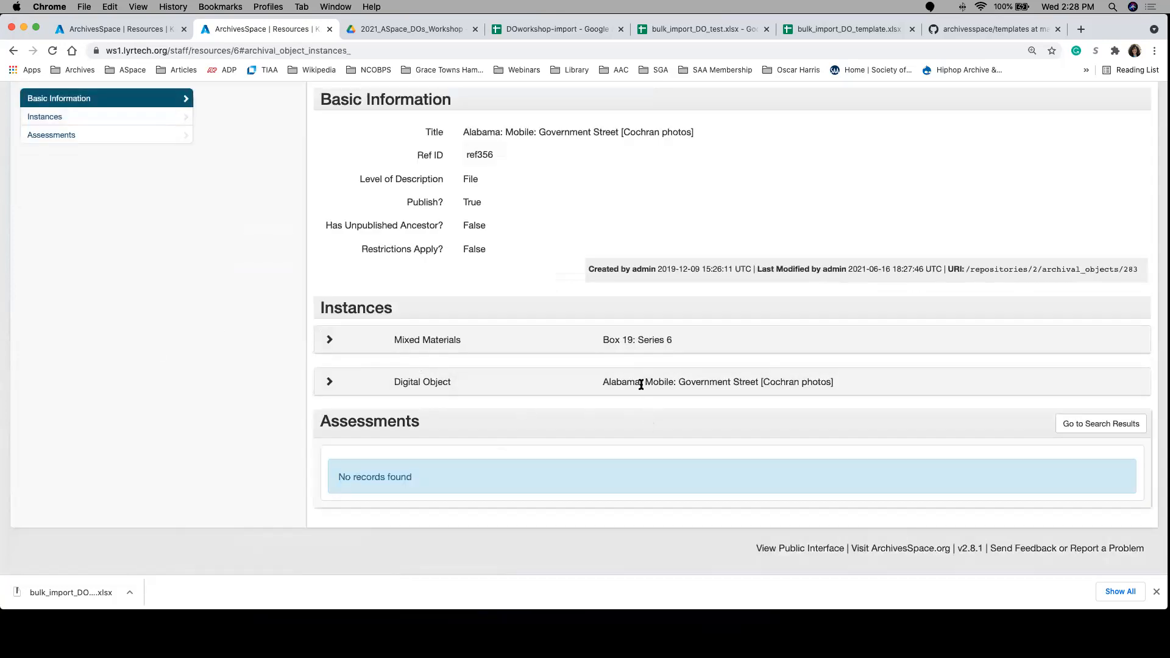
click(331, 382)
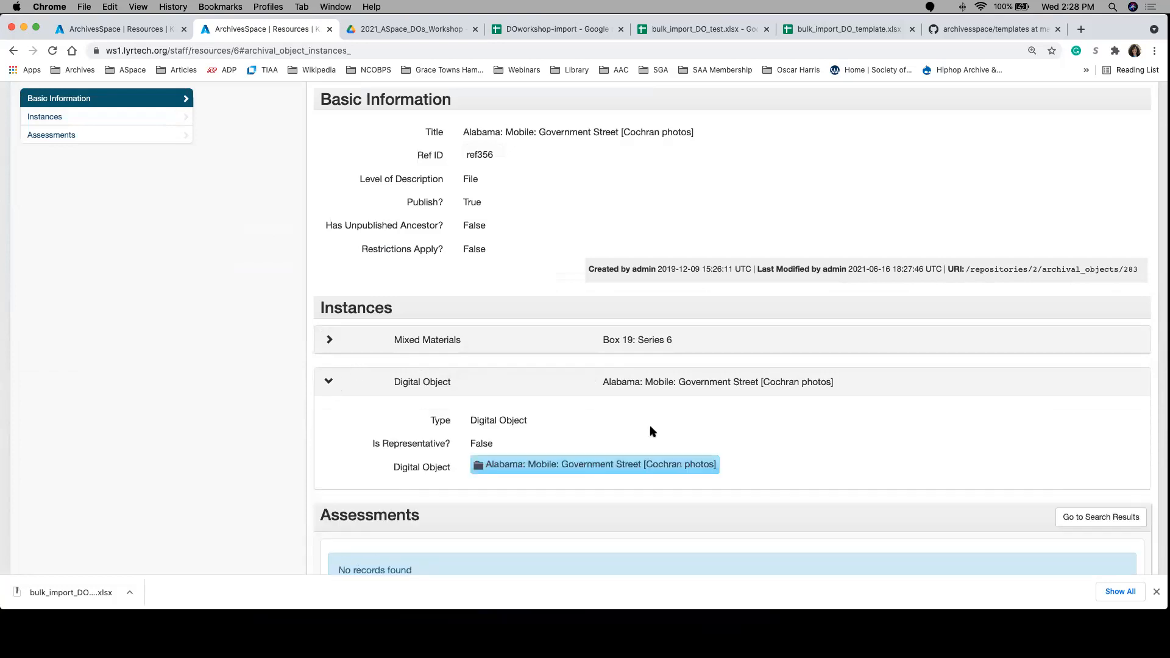
Step: Open the linked digital object, review its basic information, file version and record link, and open the record for editing
click(596, 436)
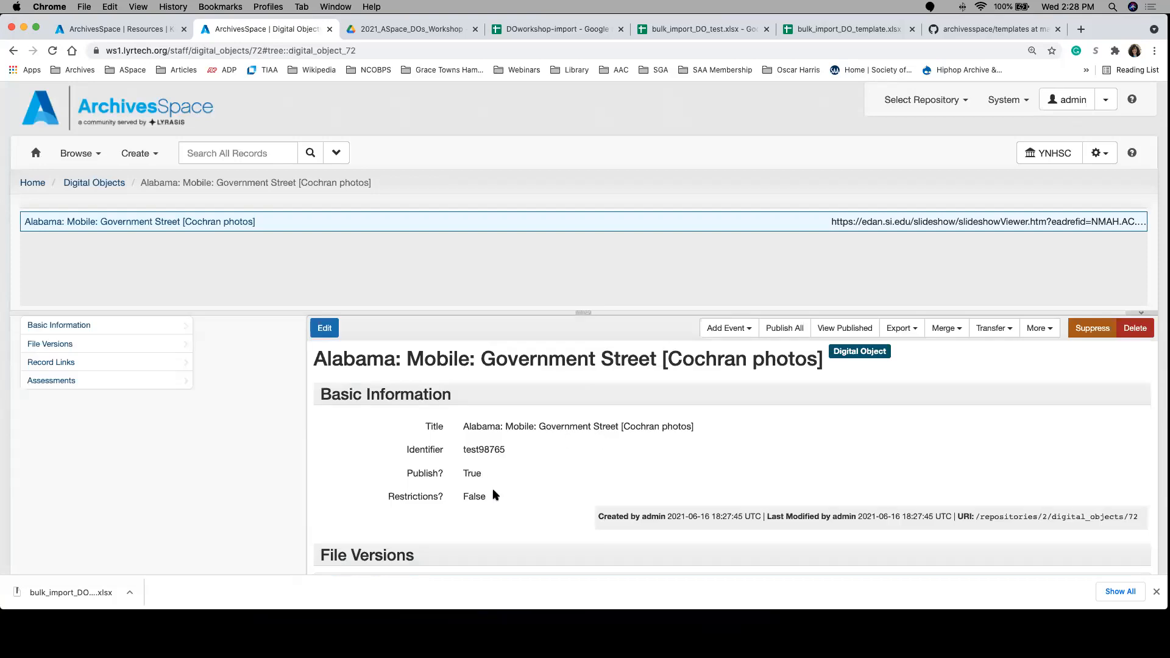
scroll(574, 498, down, 1)
scroll(574, 485, down, 5)
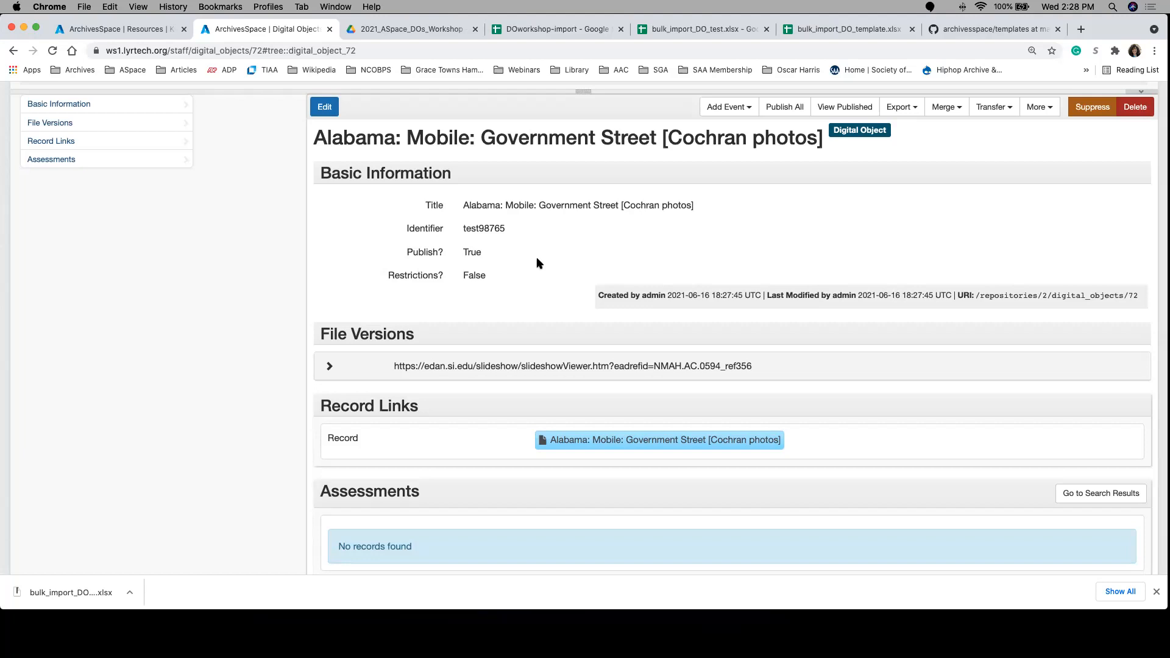
click(325, 107)
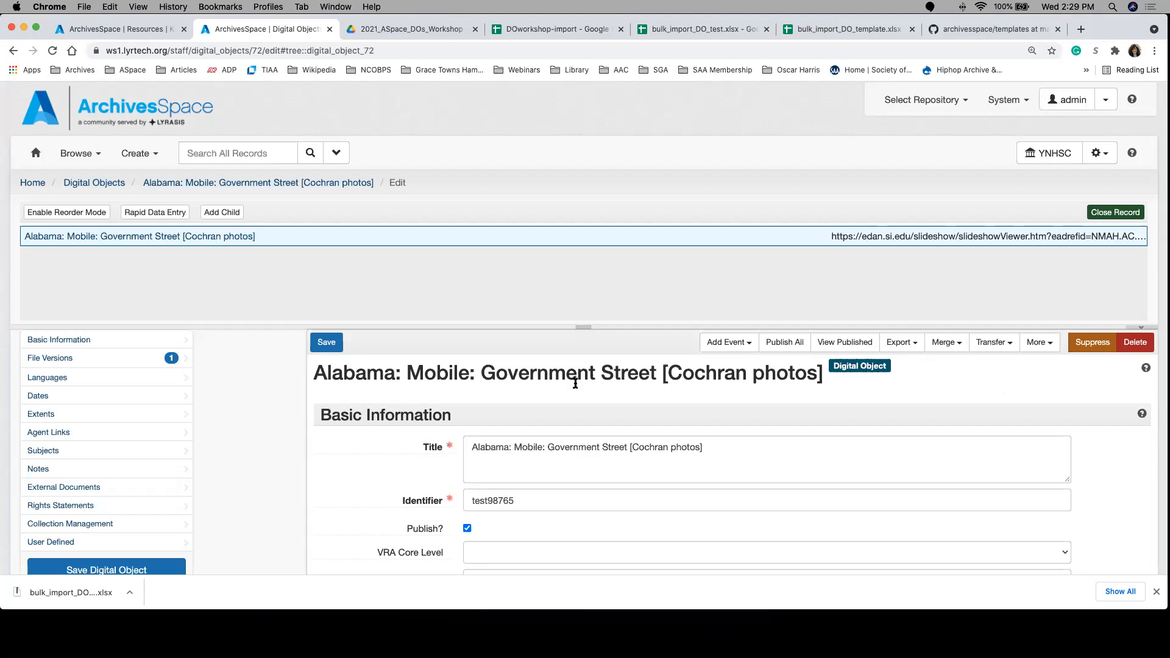
Step: Close the submitted spreadsheet load on the Krispy Kreme Corporation Records resource, enlarge its tree pane, and view the resource's finding aid data
click(152, 30)
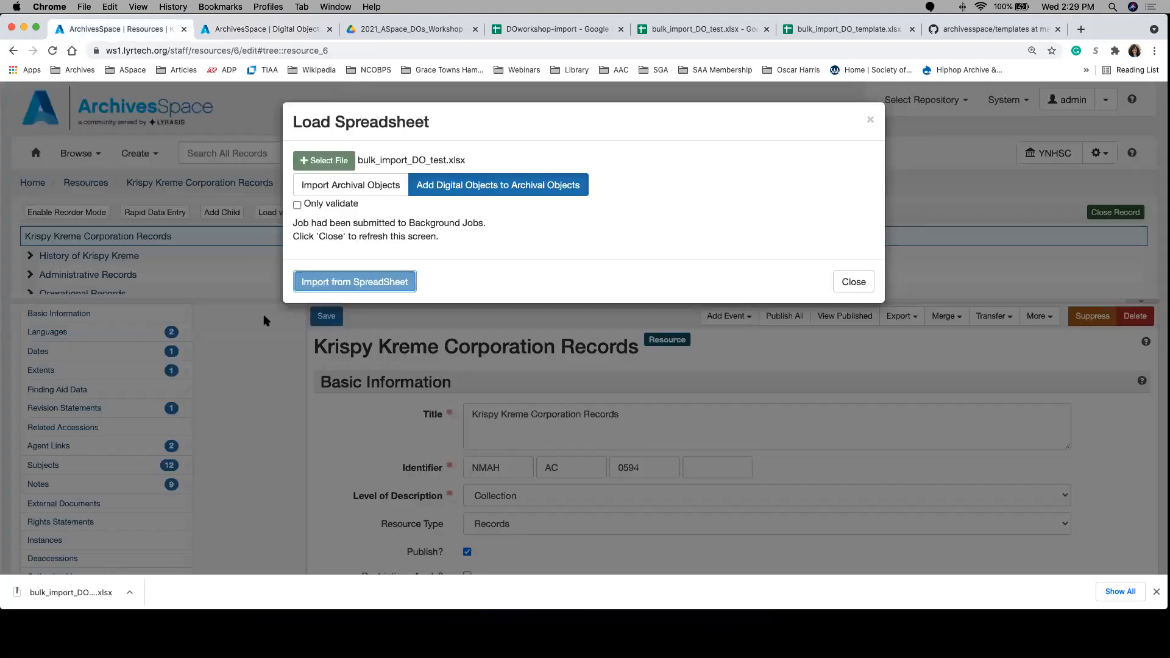
click(859, 282)
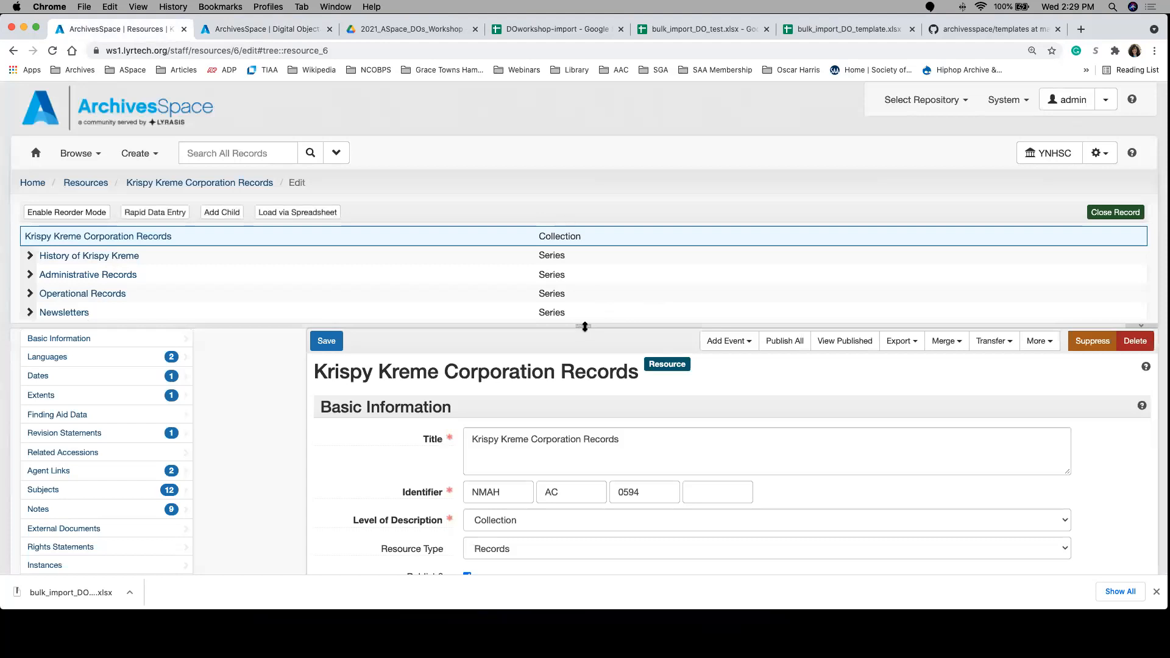
drag(584, 327, 580, 371)
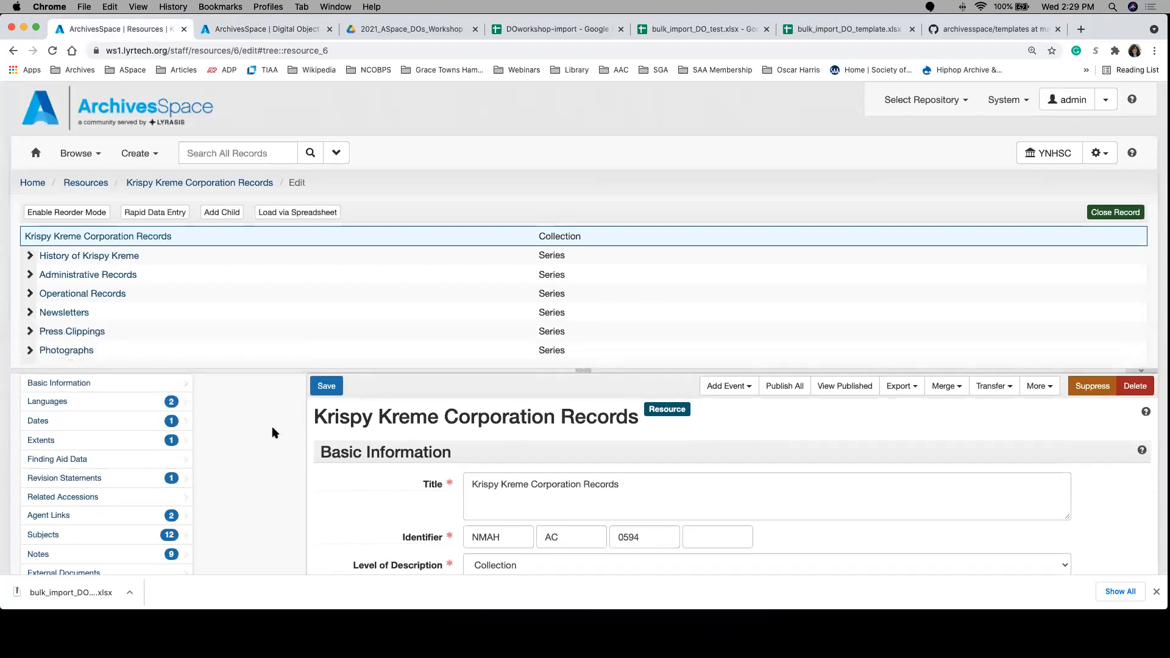
scroll(272, 426, down, 3)
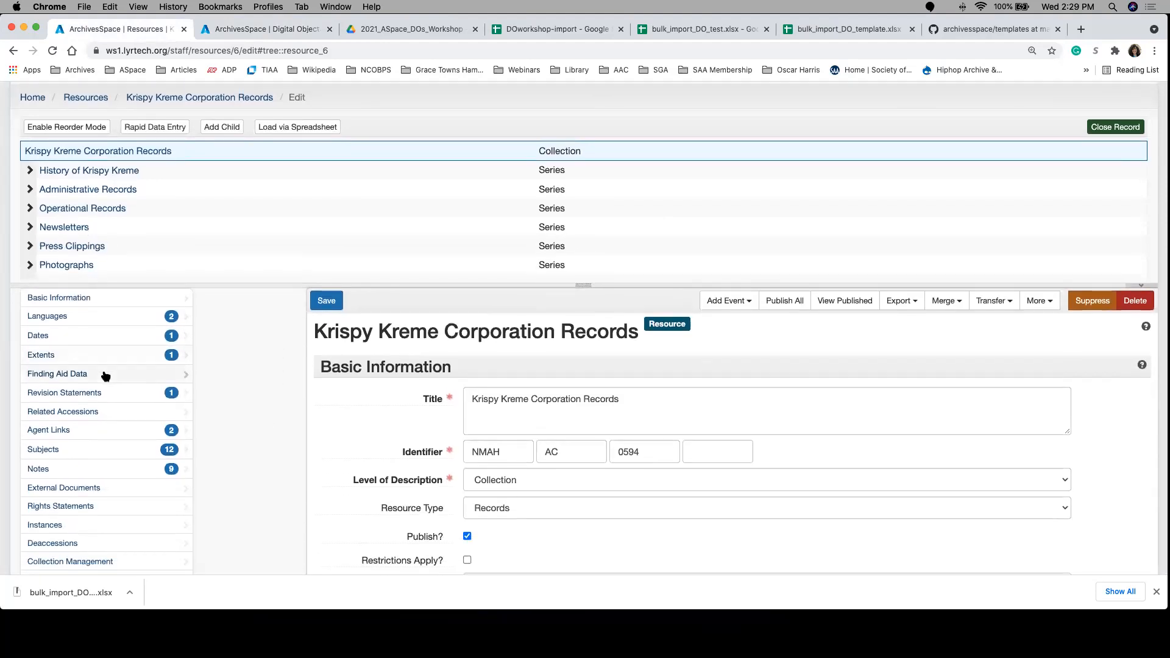
click(105, 374)
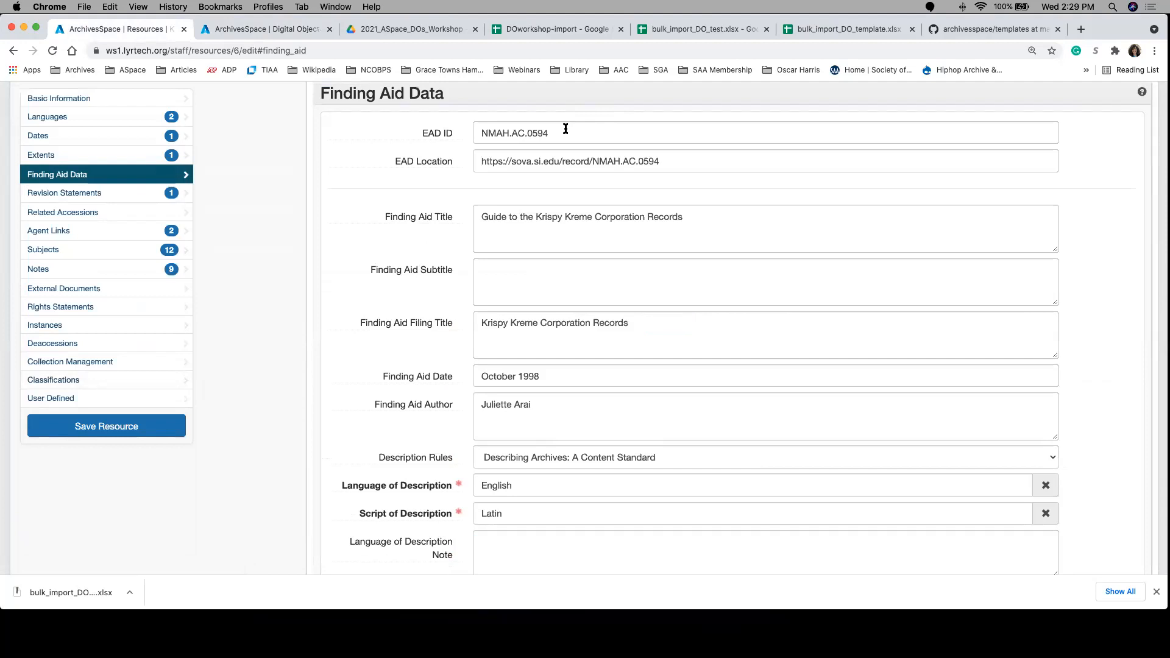
Step: Compare the identifier columns in bulk_import_DO_template.xlsx with the header fields of the DOworkshop-import sheet, and return to the resource's finding aid data
click(805, 36)
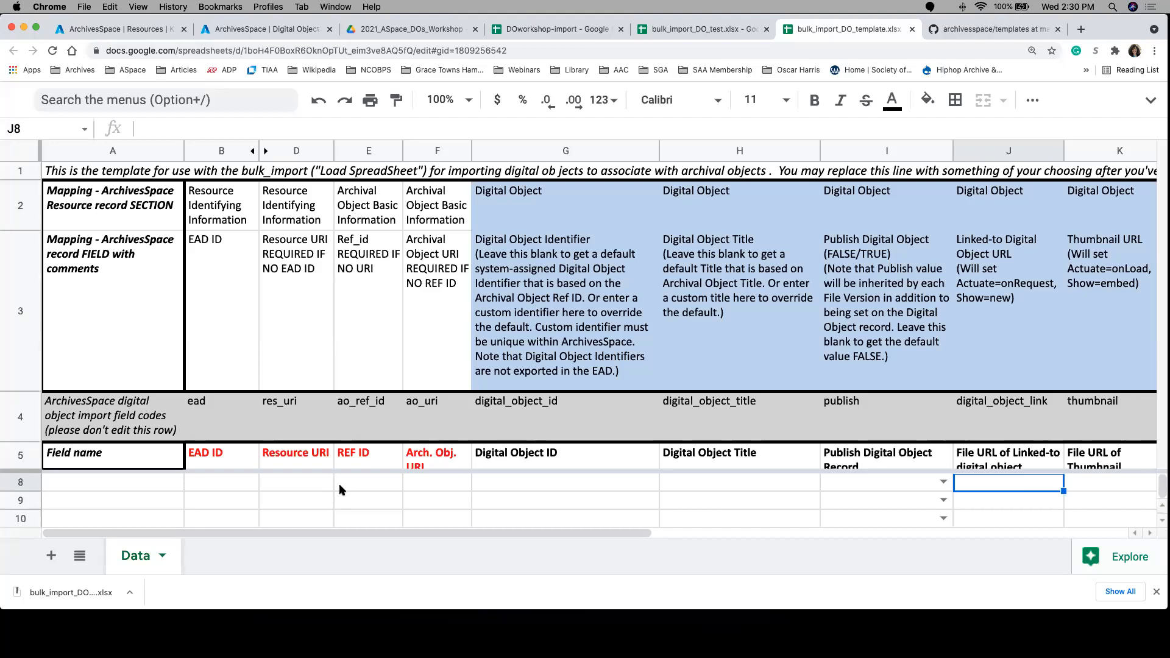
scroll(339, 490, up, 1)
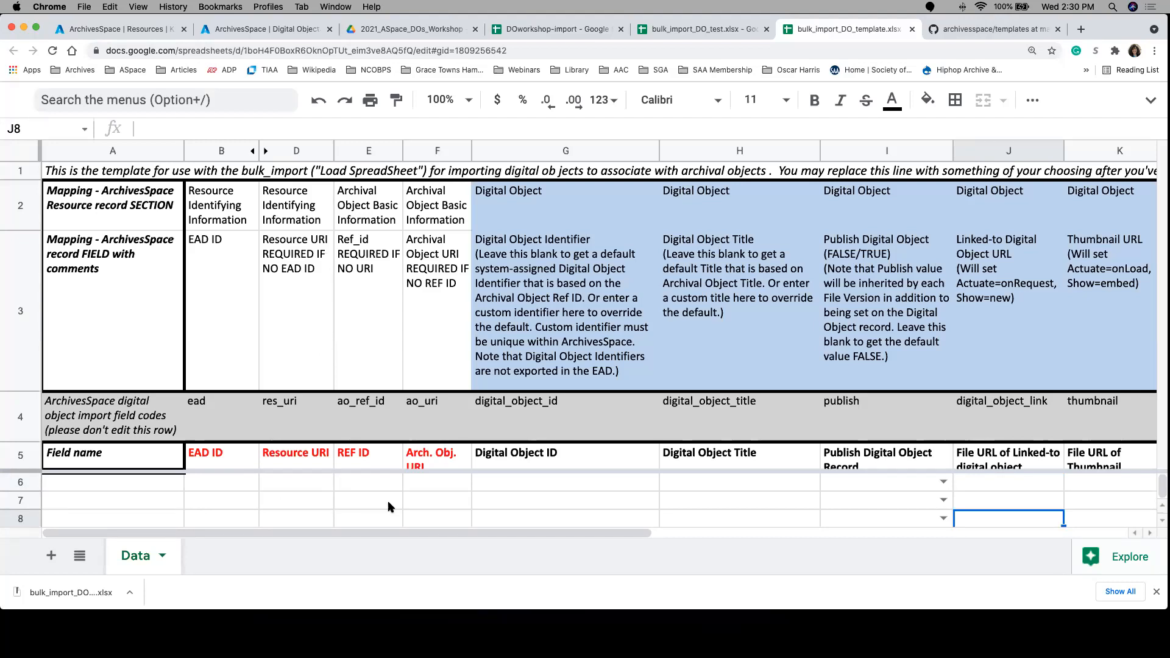
click(566, 30)
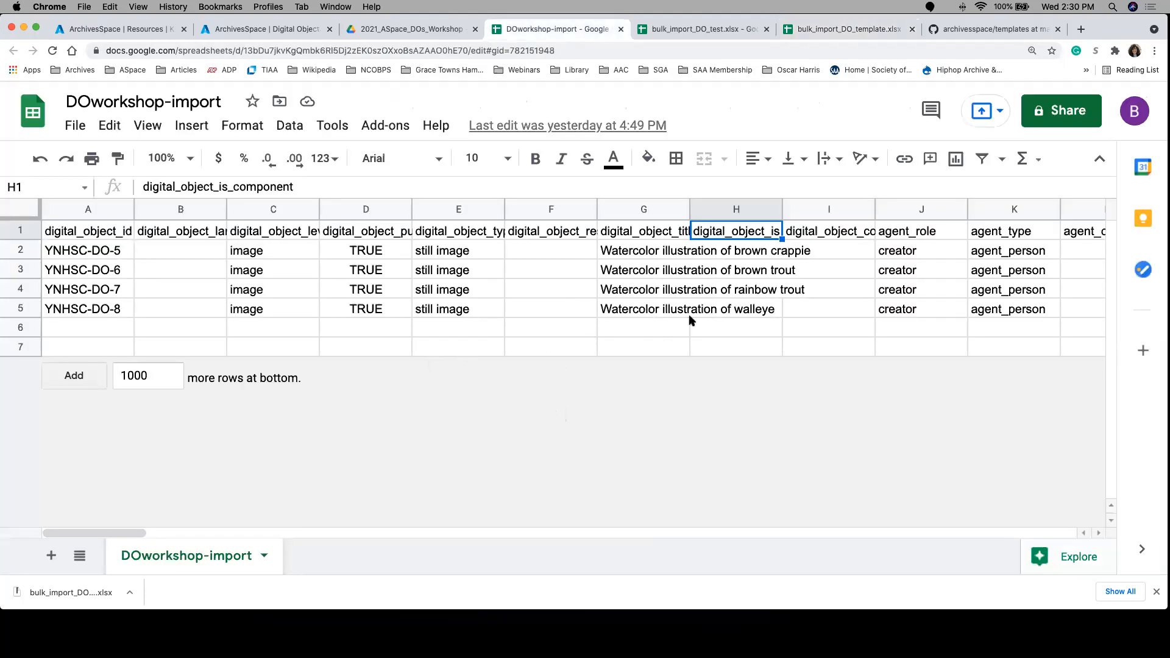
click(653, 235)
key(Left)
key(Left)
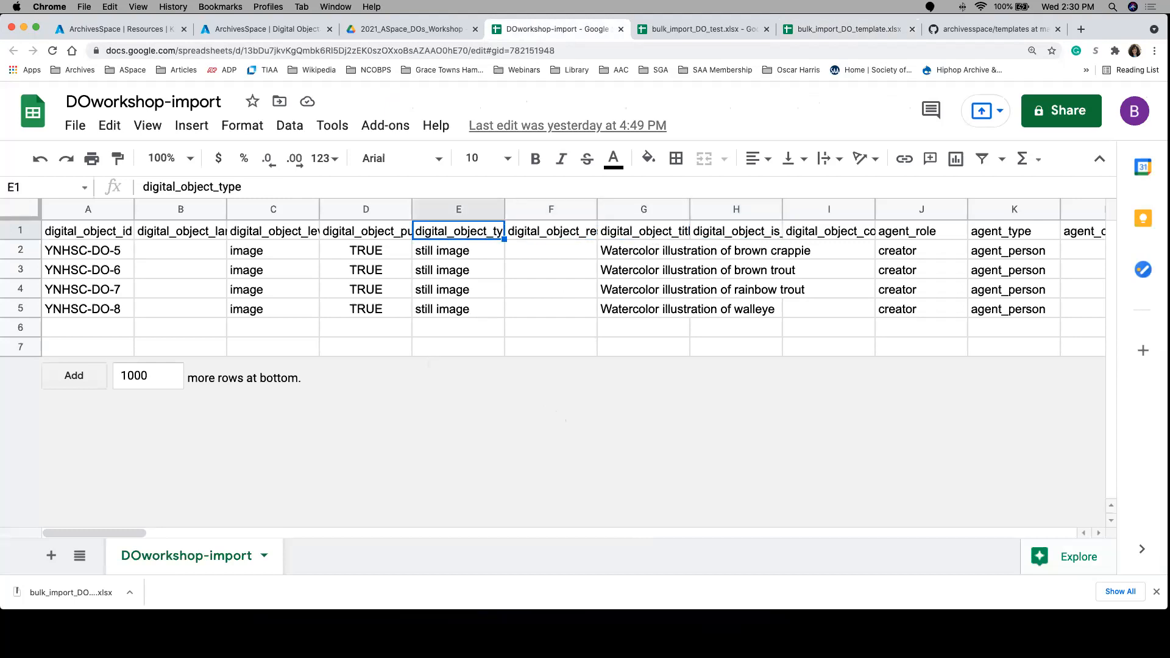
key(Right)
key(Right)
key(Right)
key(Right)
key(Right)
key(Right)
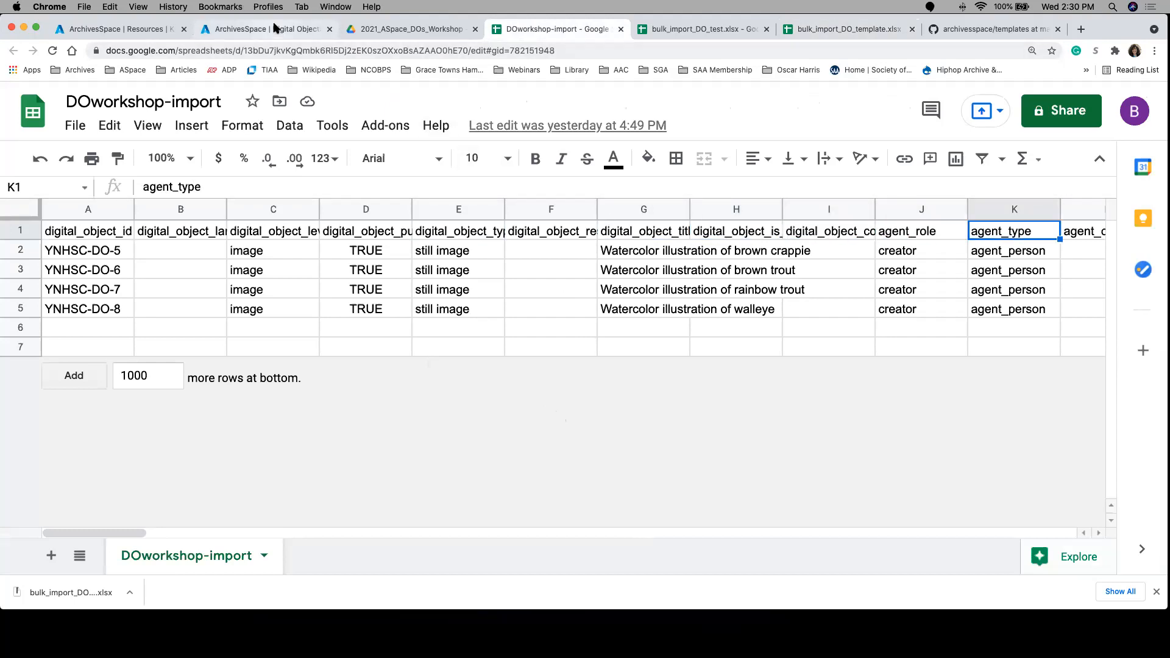
click(175, 32)
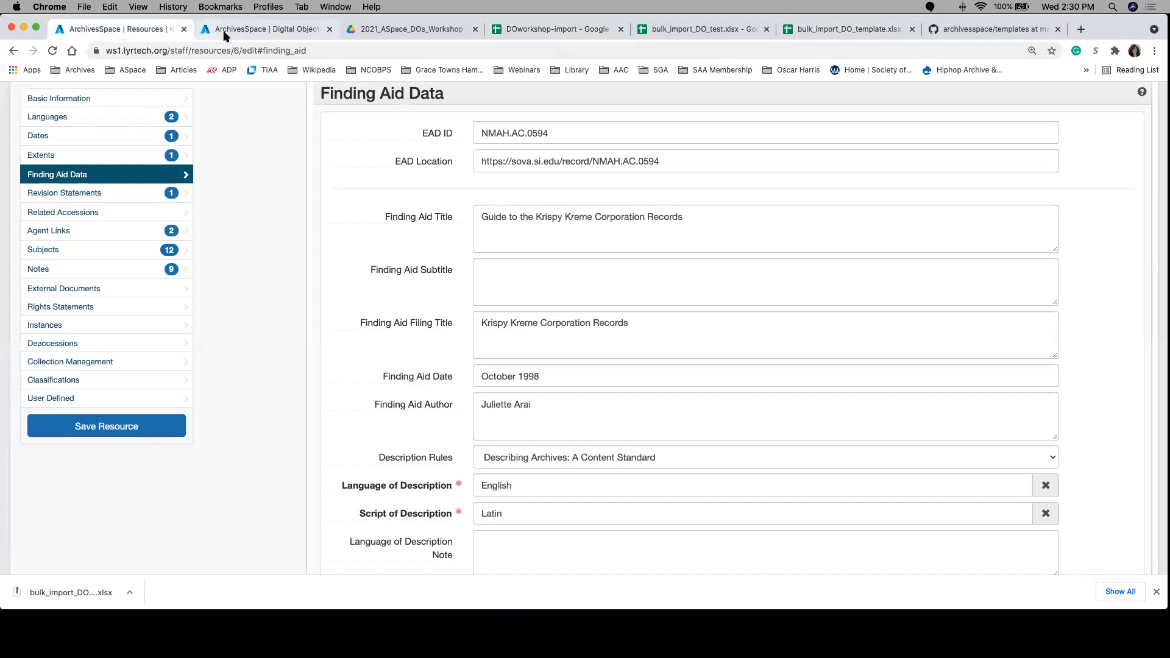
Step: Review the bulk import template's instruction line, import field codes and REF ID column, and return to the start of the Krispy Kreme resource record
click(844, 30)
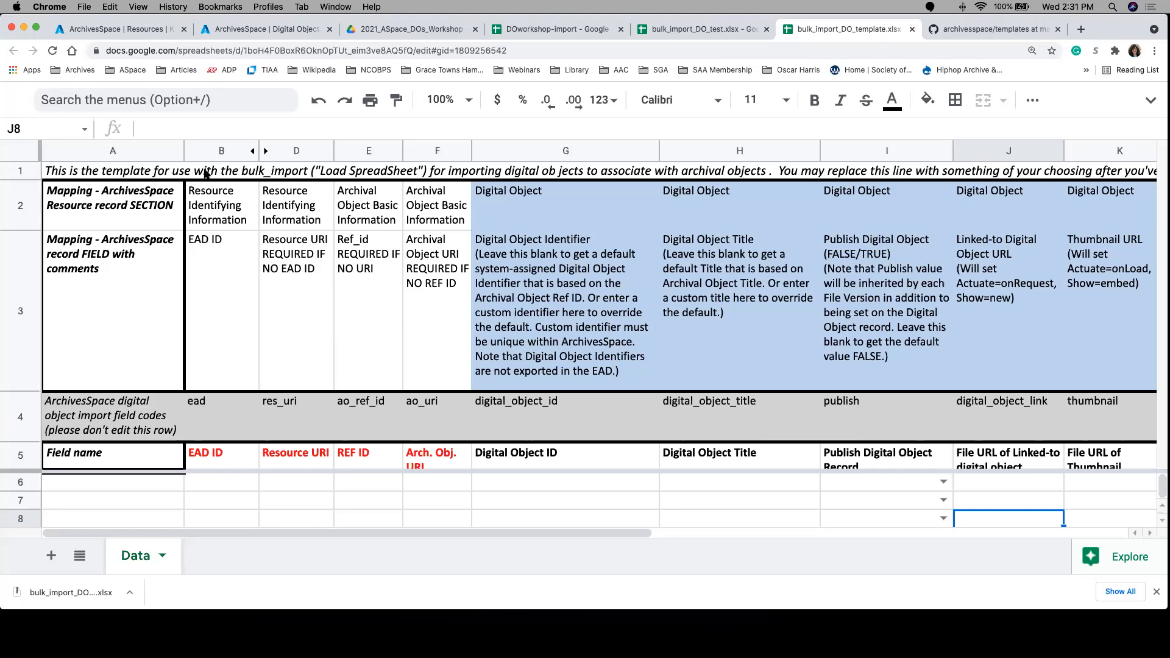
click(67, 173)
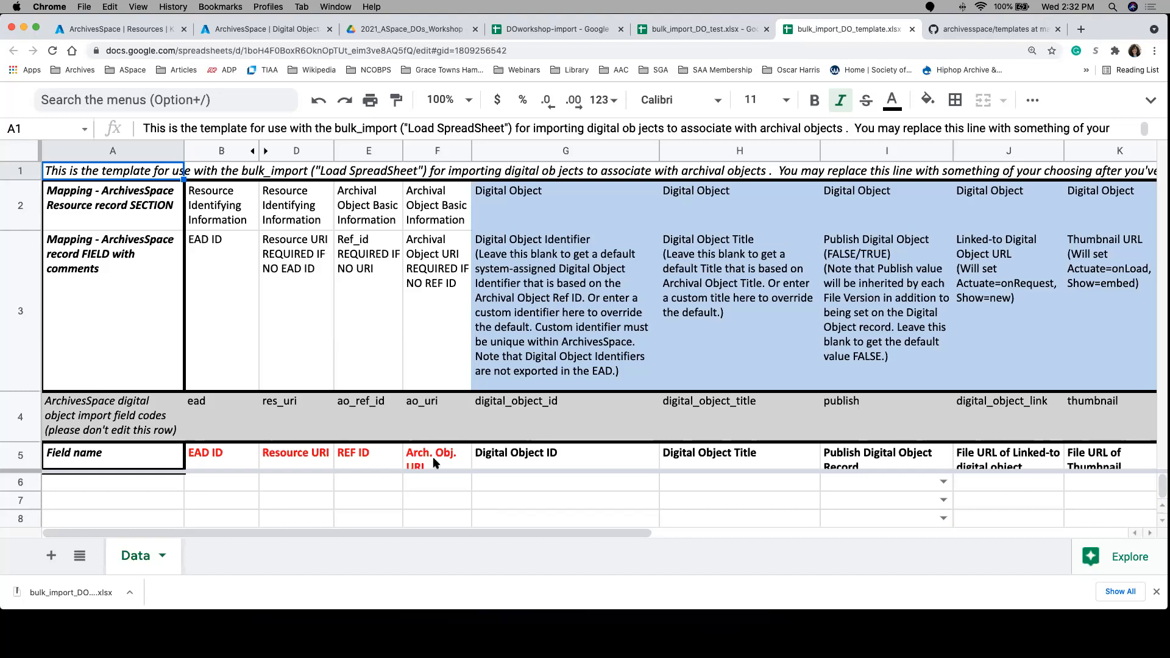
click(213, 404)
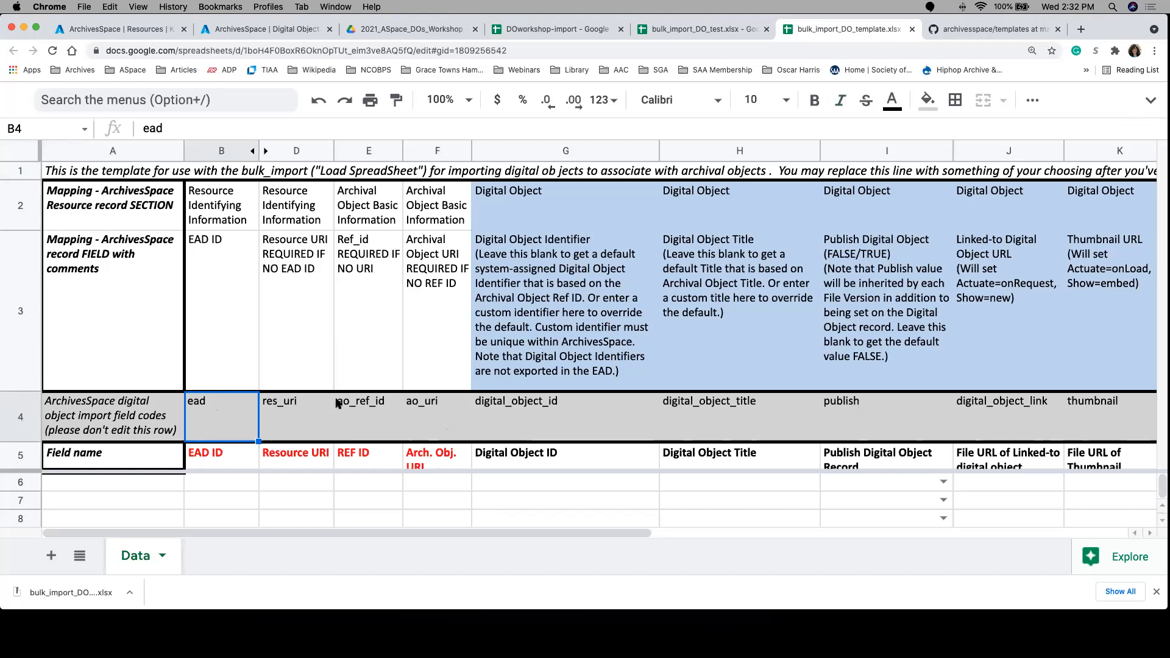
click(379, 485)
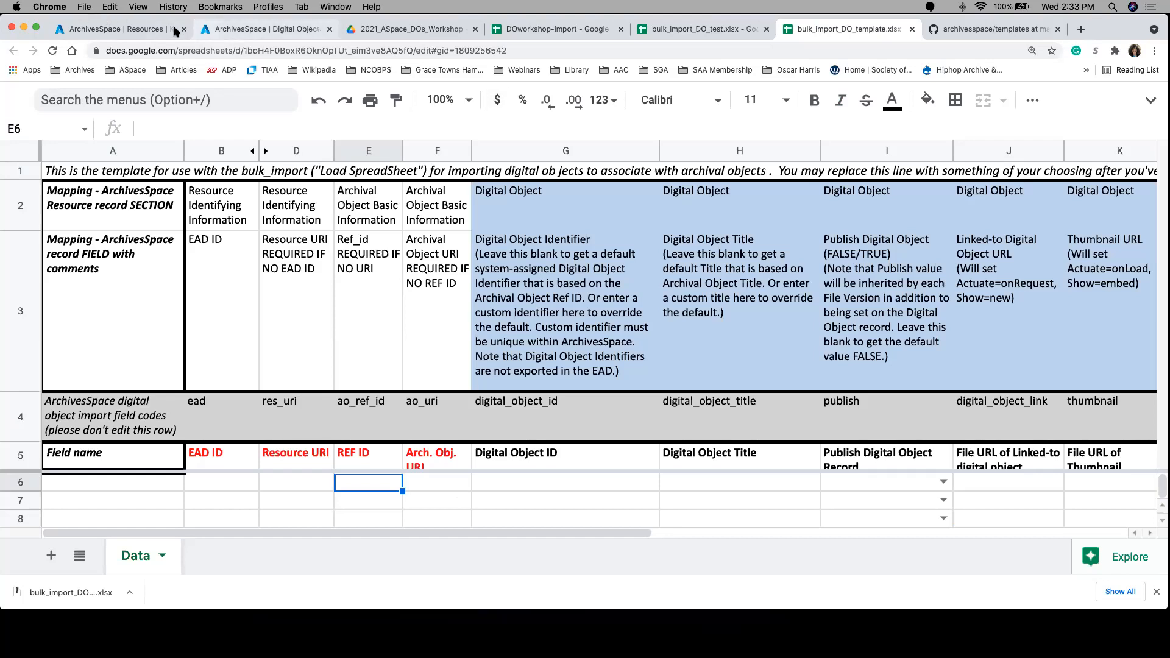
click(122, 29)
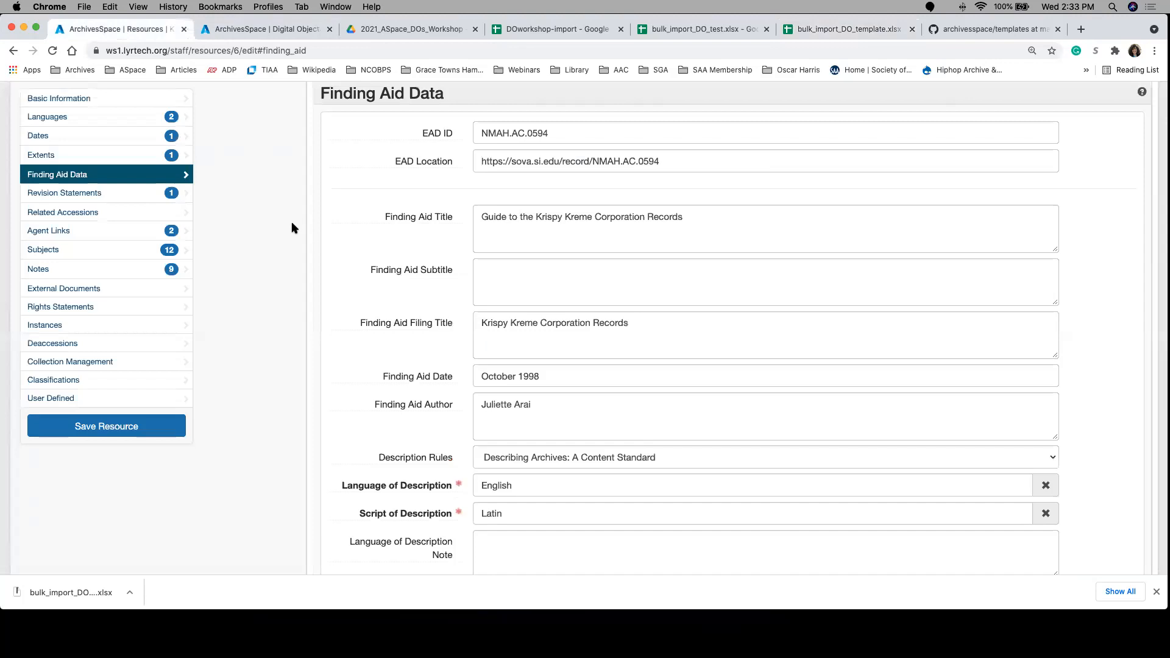
scroll(292, 227, up, 15)
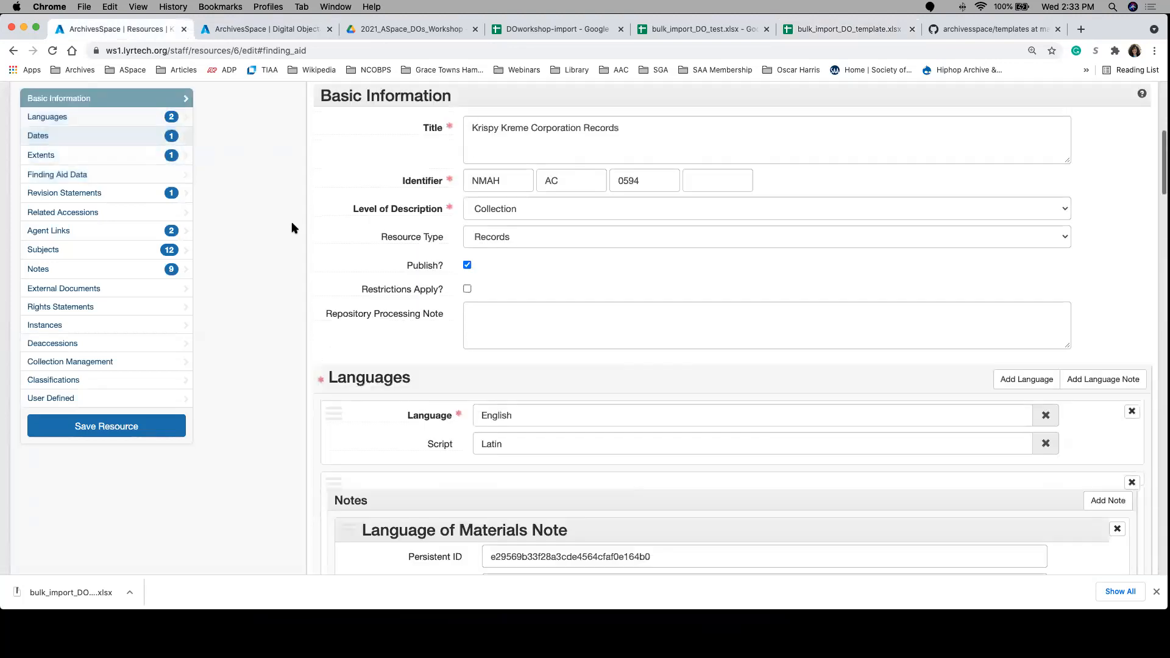
scroll(291, 228, up, 2)
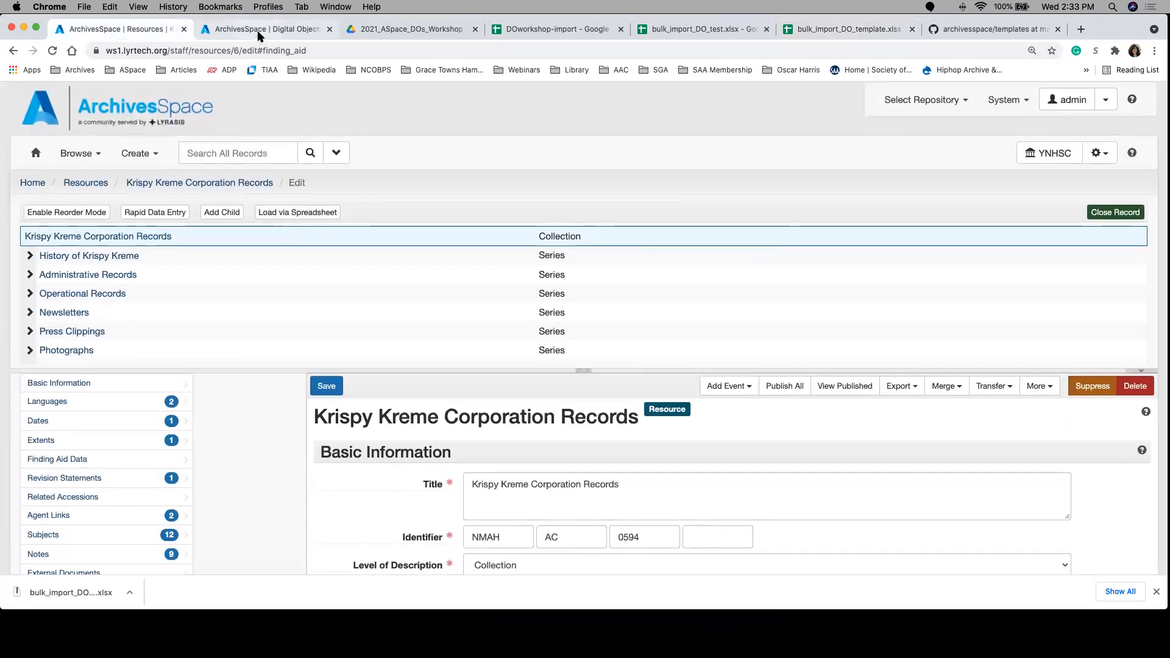
Step: Export the Alabama: Mobile: Government Street [Cochran photos] digital object as MODS
click(259, 29)
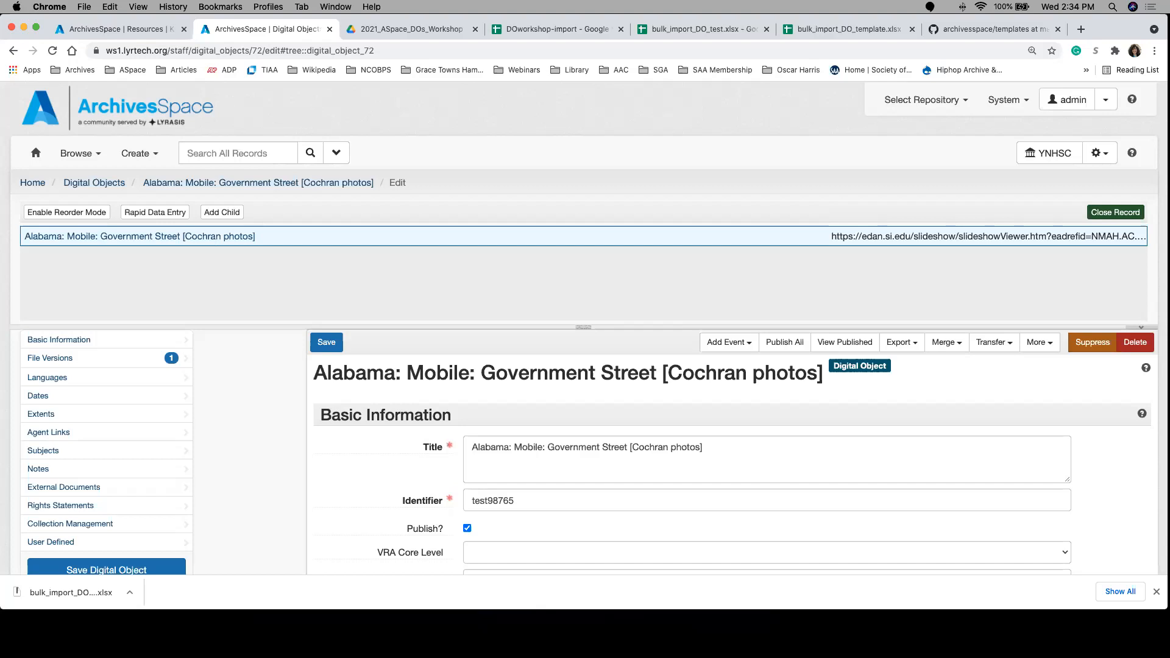
click(896, 348)
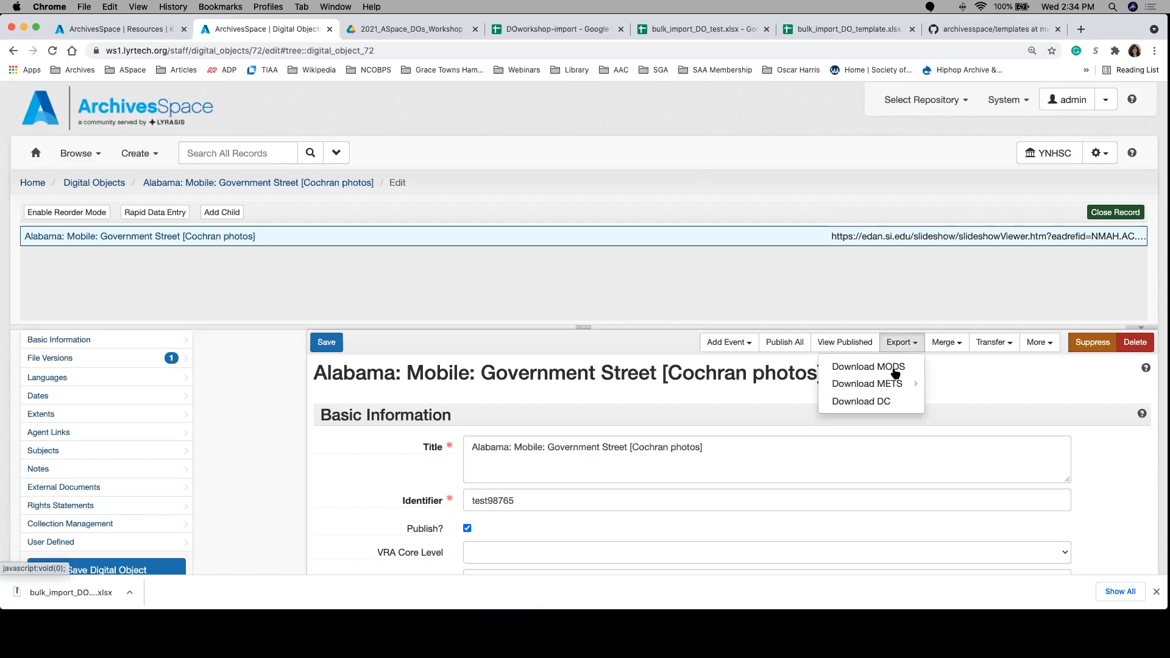
mouse_move(897, 385)
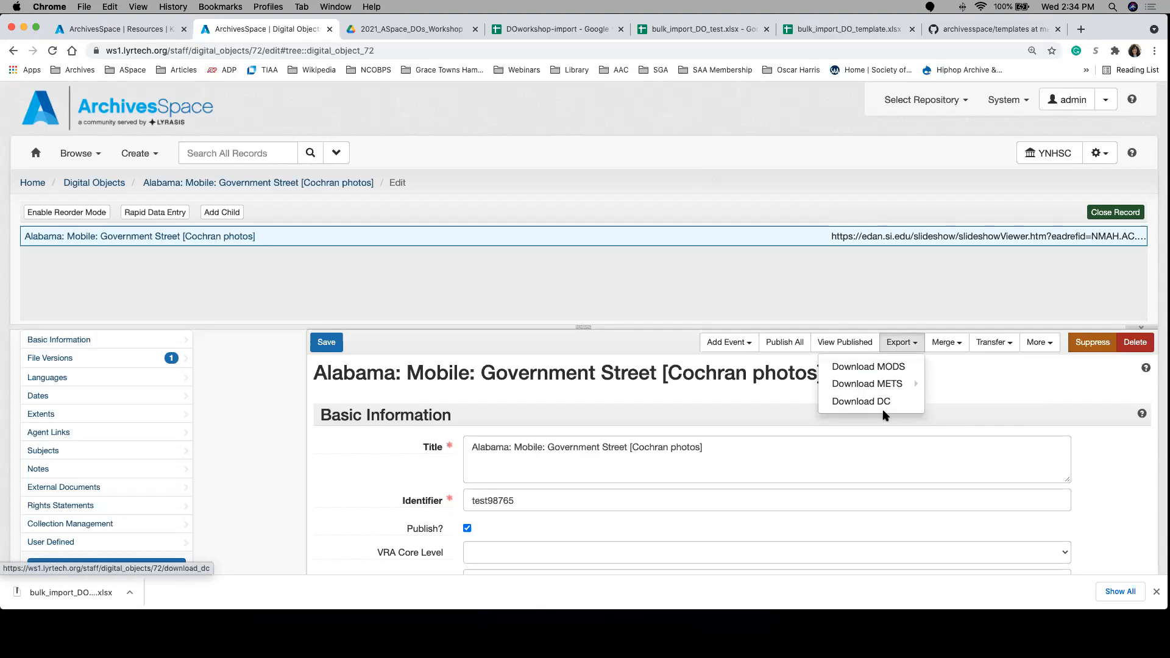
click(891, 370)
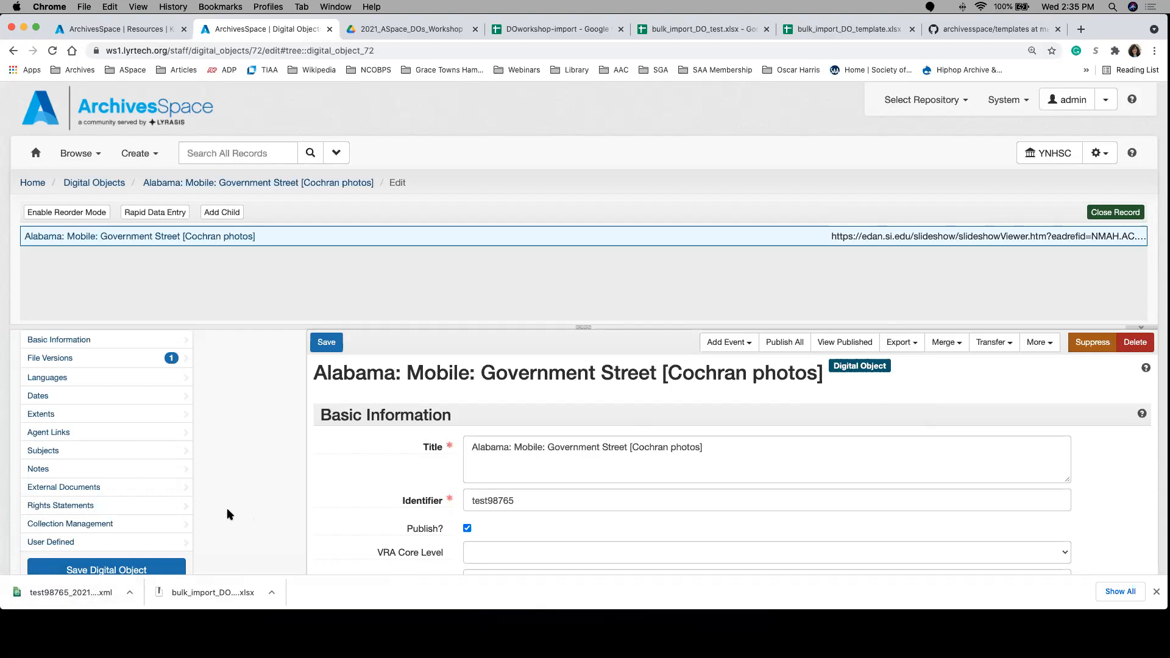
Step: Export the Cochran photos digital object as METS using MODS, and as Dublin Core
click(898, 343)
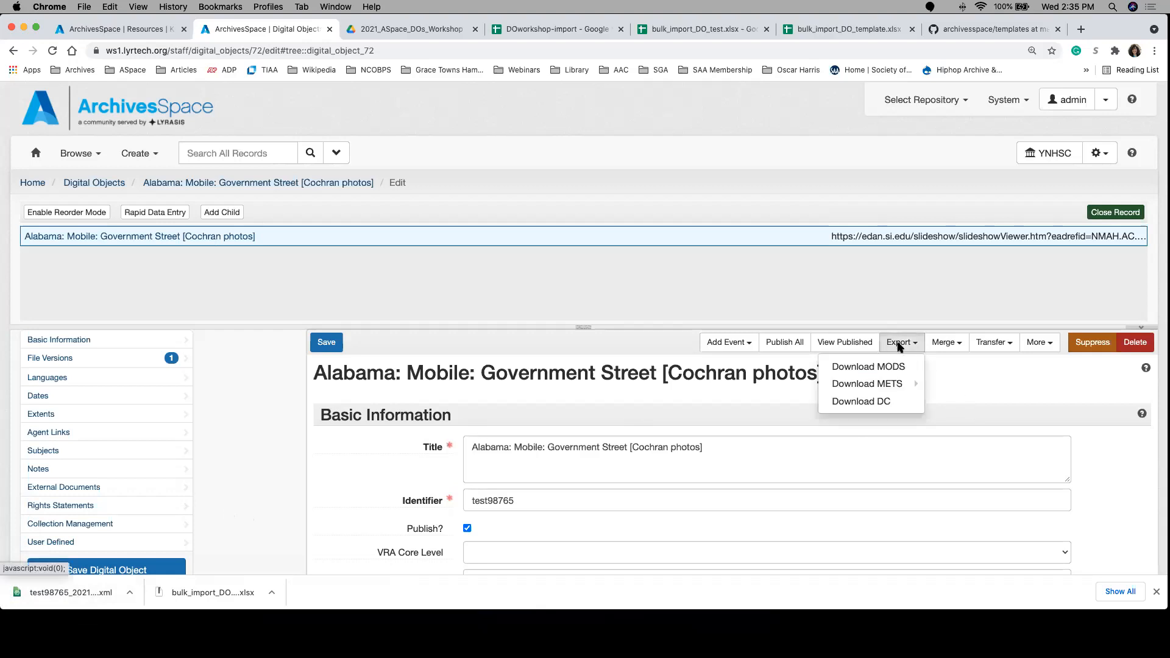
mouse_move(898, 385)
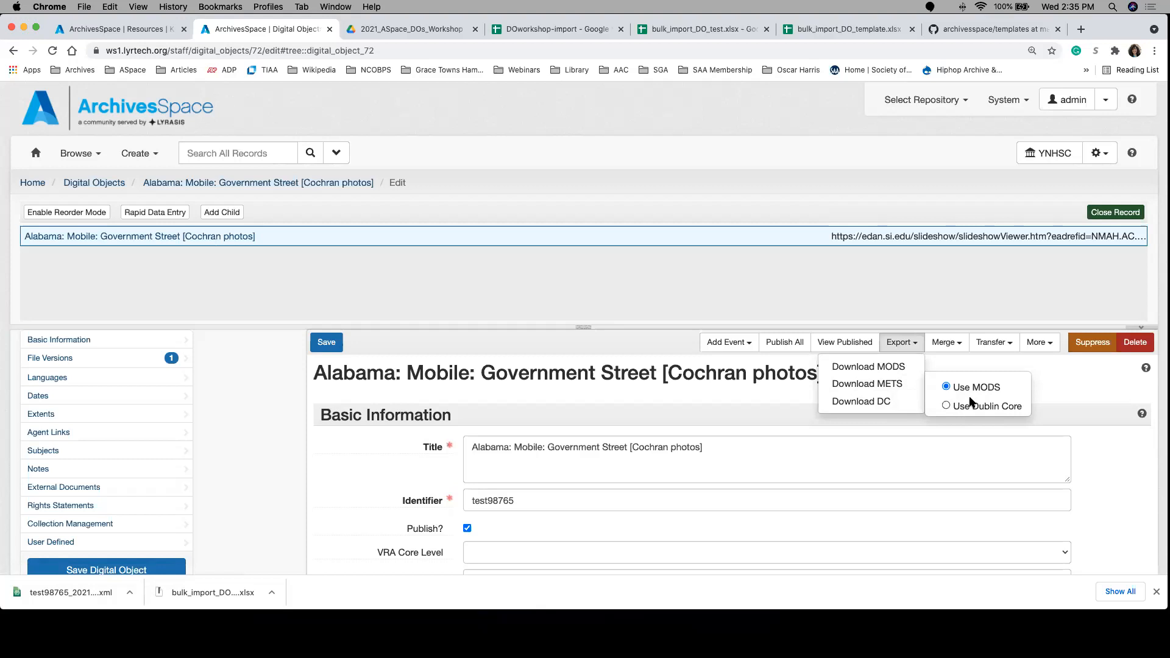
click(896, 383)
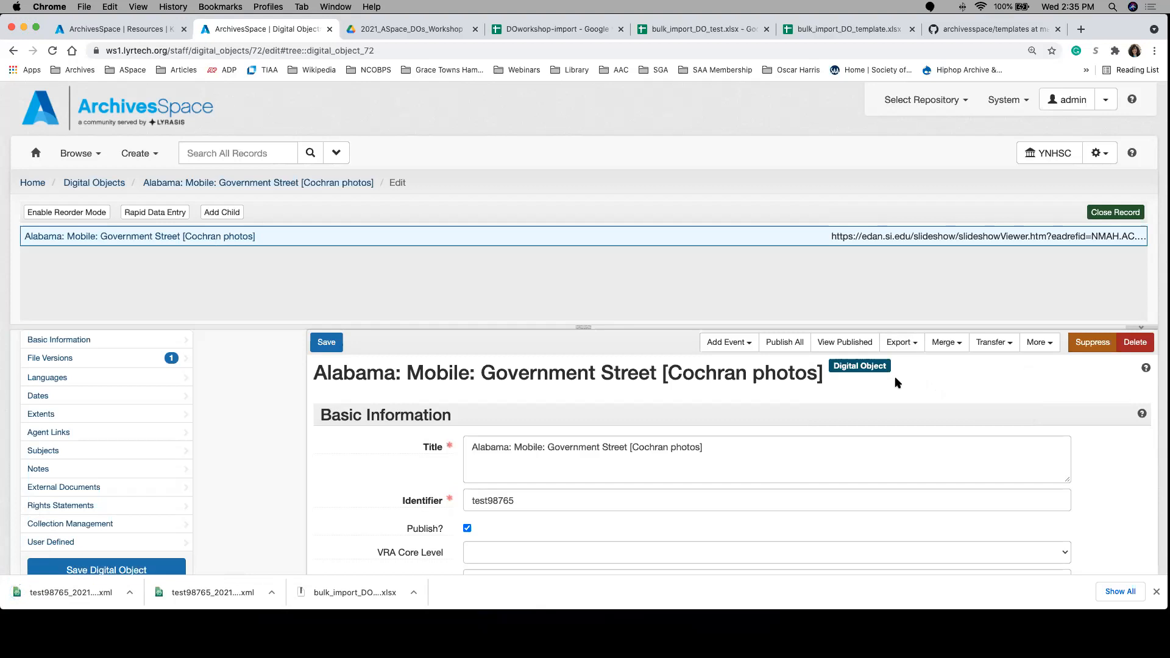
click(906, 351)
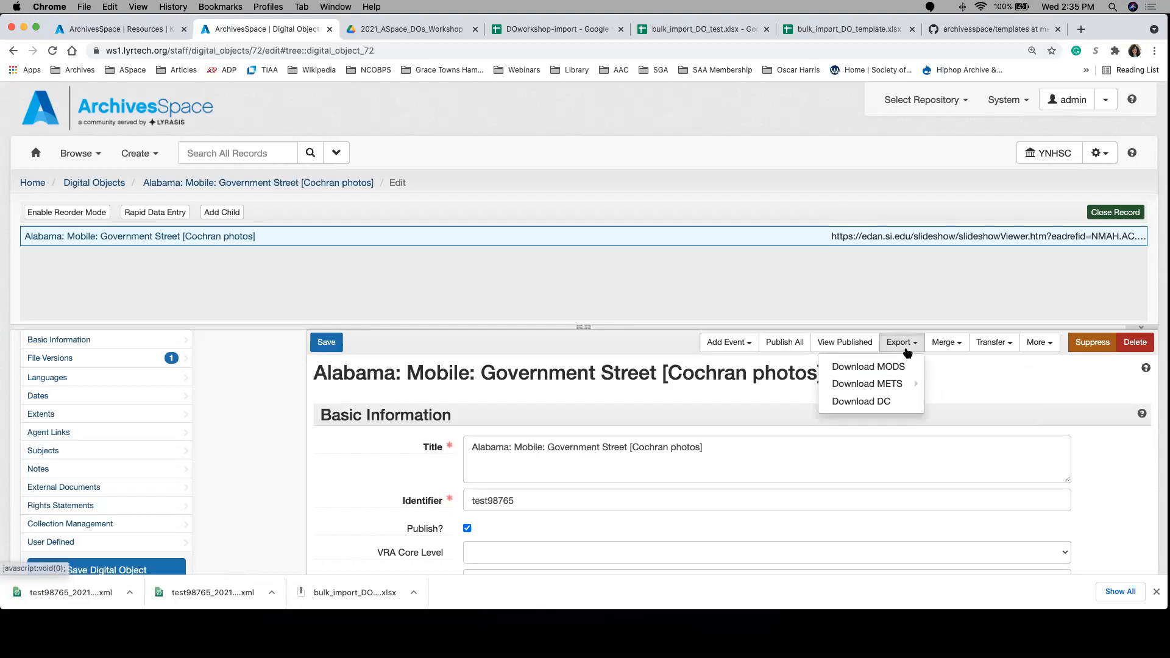
click(866, 402)
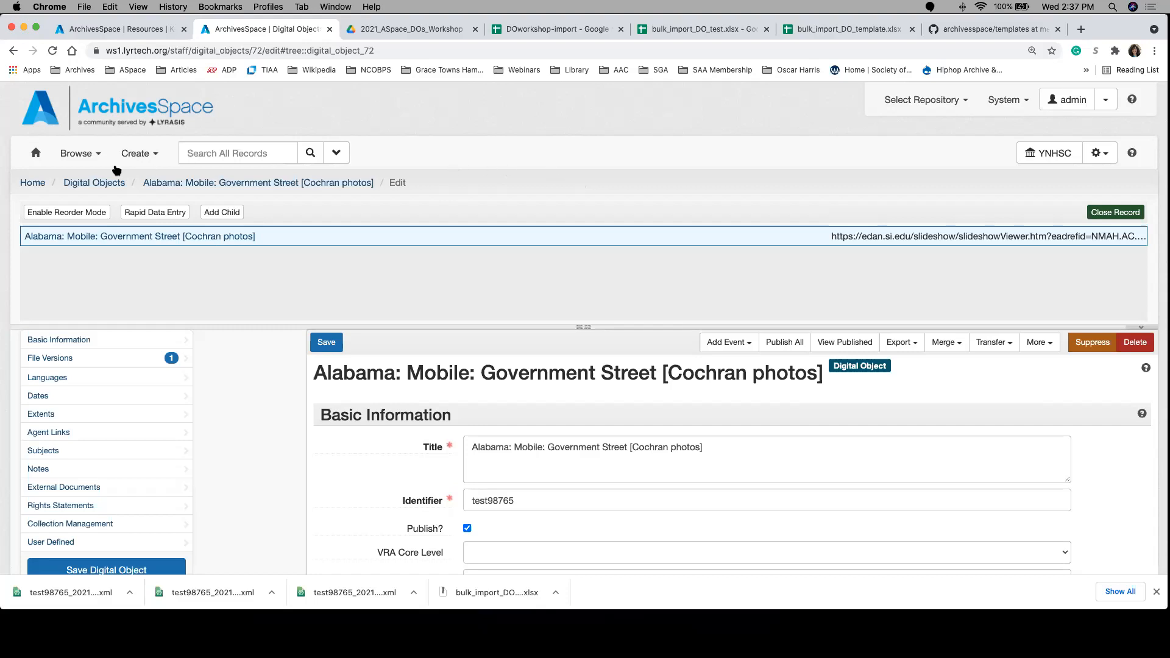
Step: Start a Create Report background job and examine the available reports, including Digital Object table and File Version List
click(149, 156)
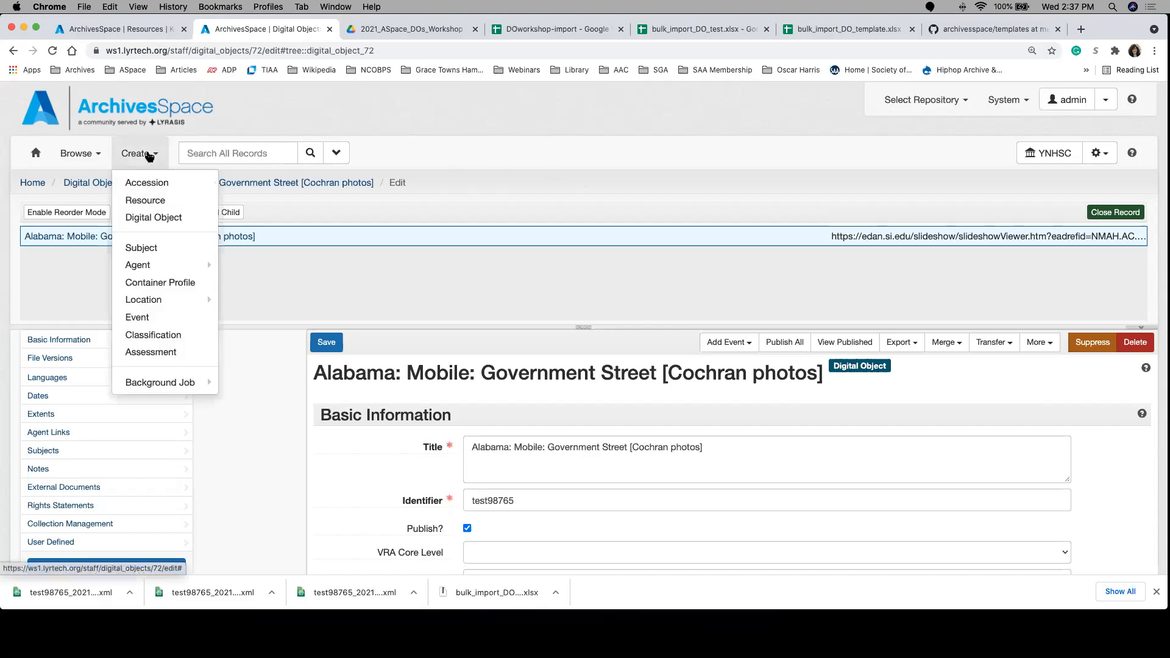
mouse_move(185, 390)
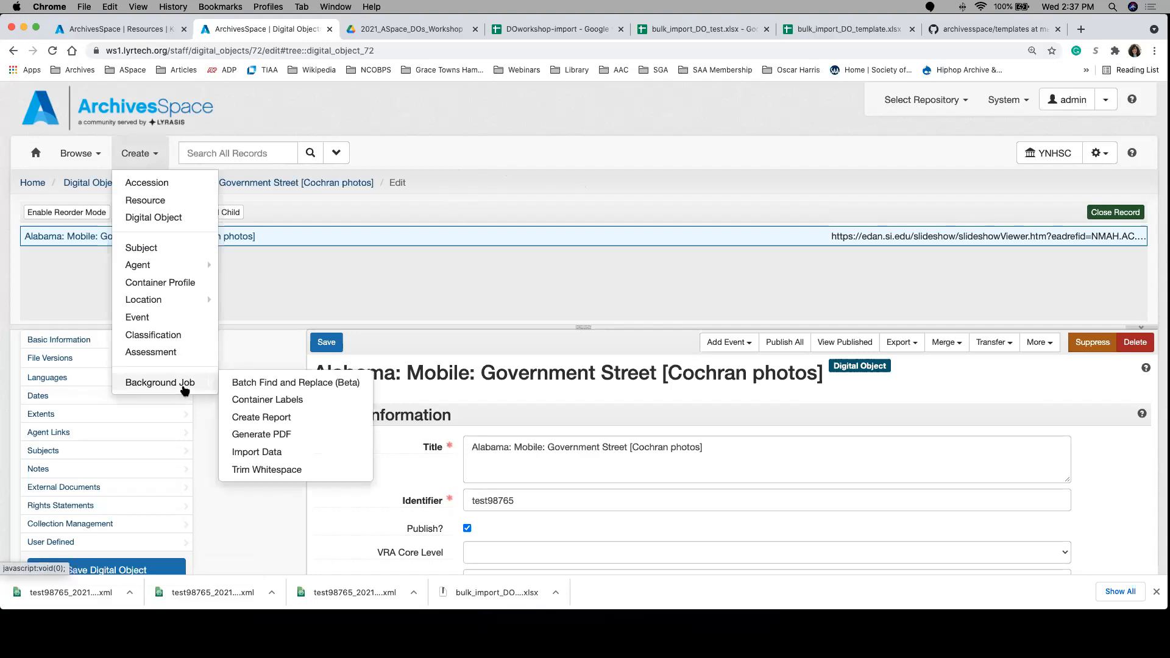
click(262, 418)
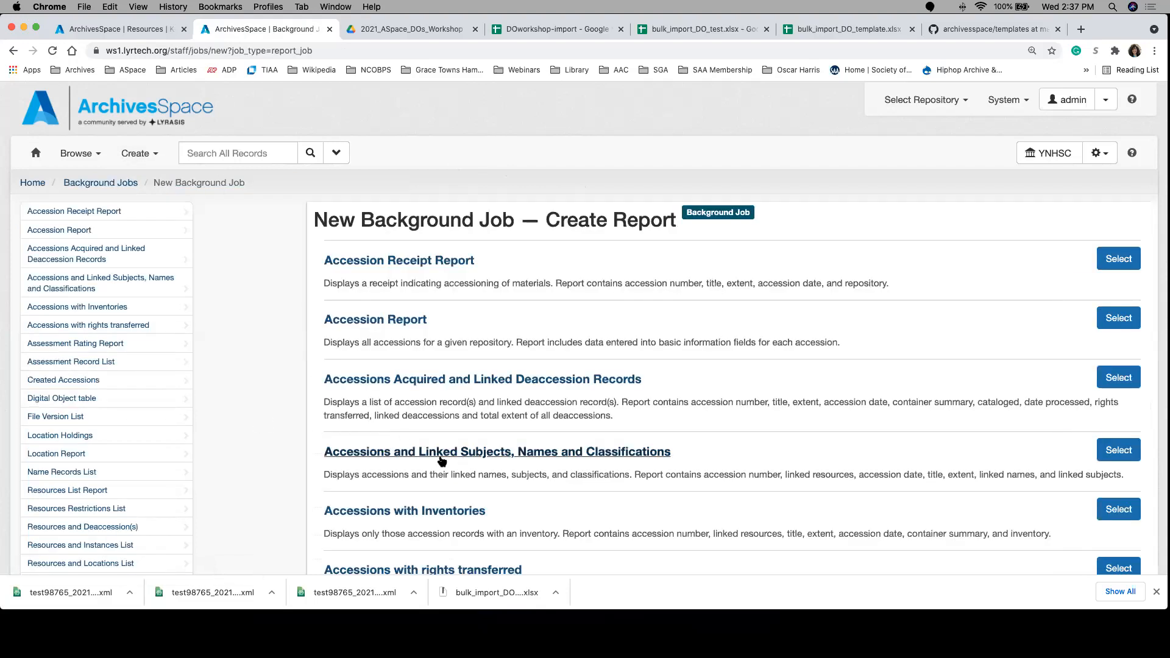
scroll(413, 468, down, 5)
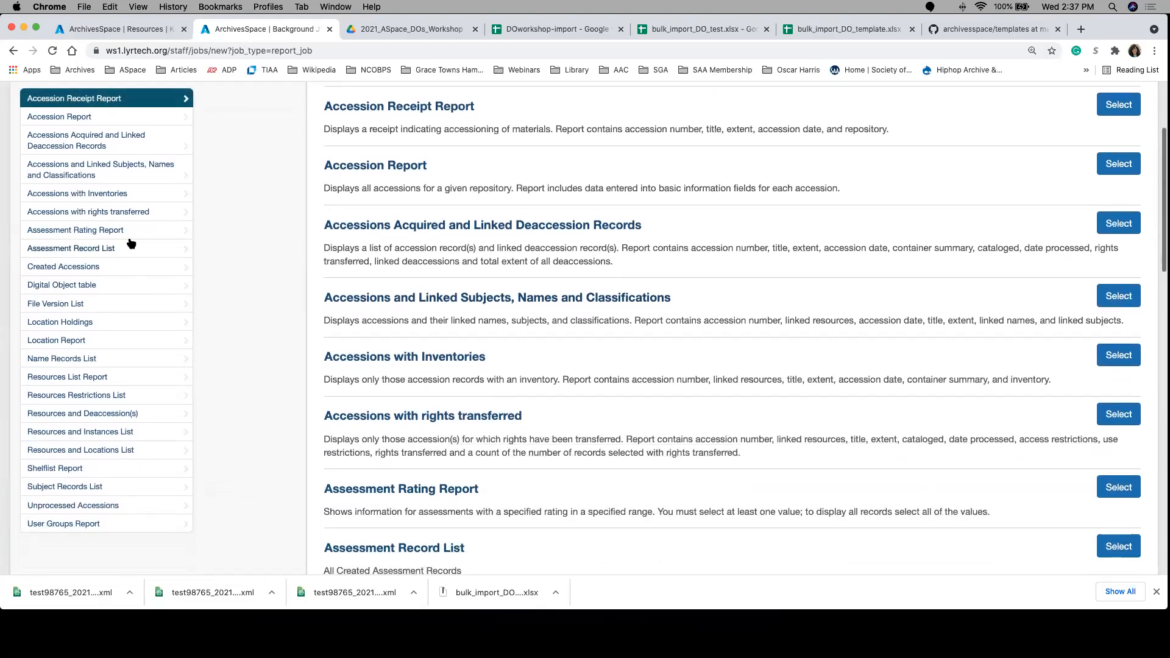
scroll(490, 374, down, 4)
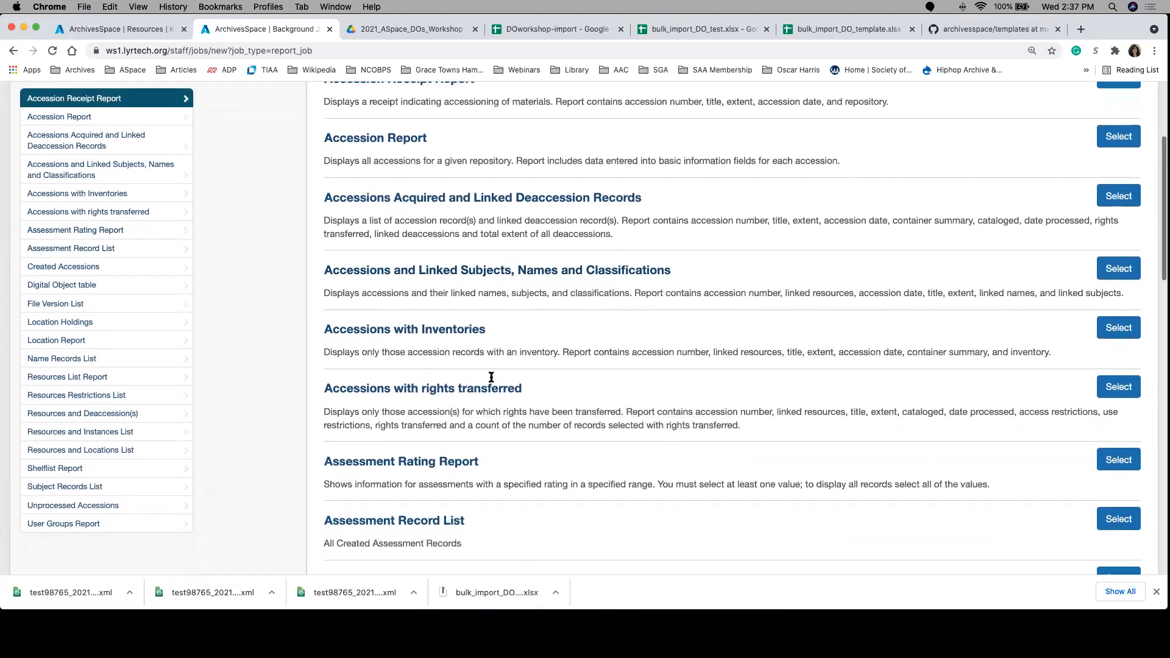
scroll(488, 378, down, 3)
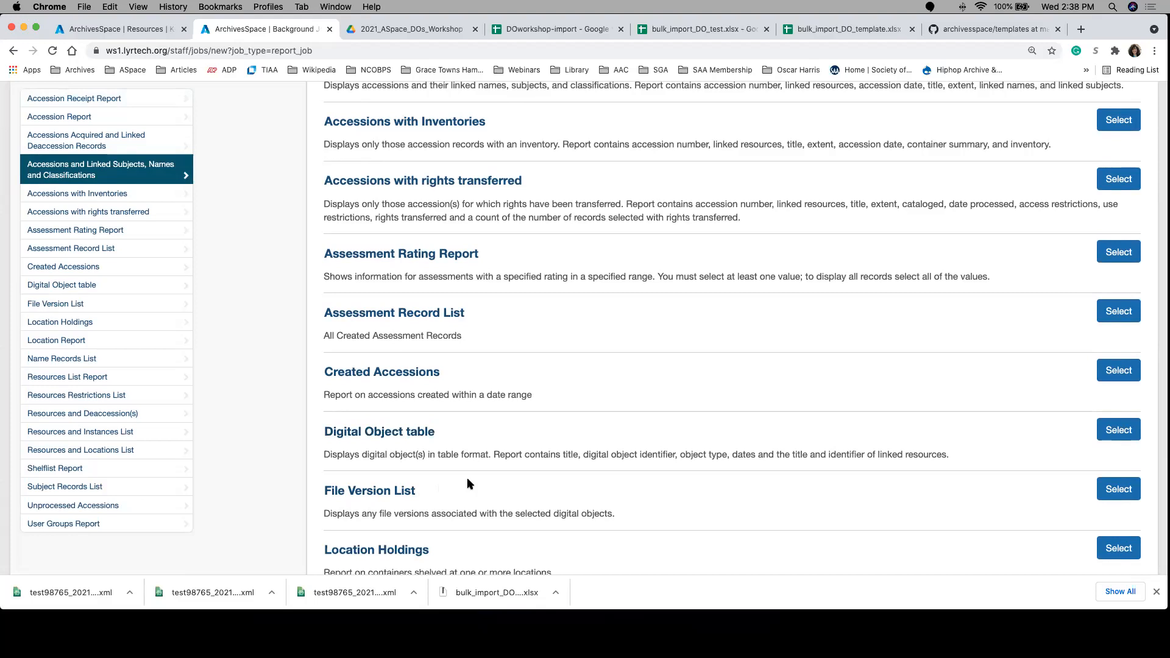
scroll(589, 394, up, 10)
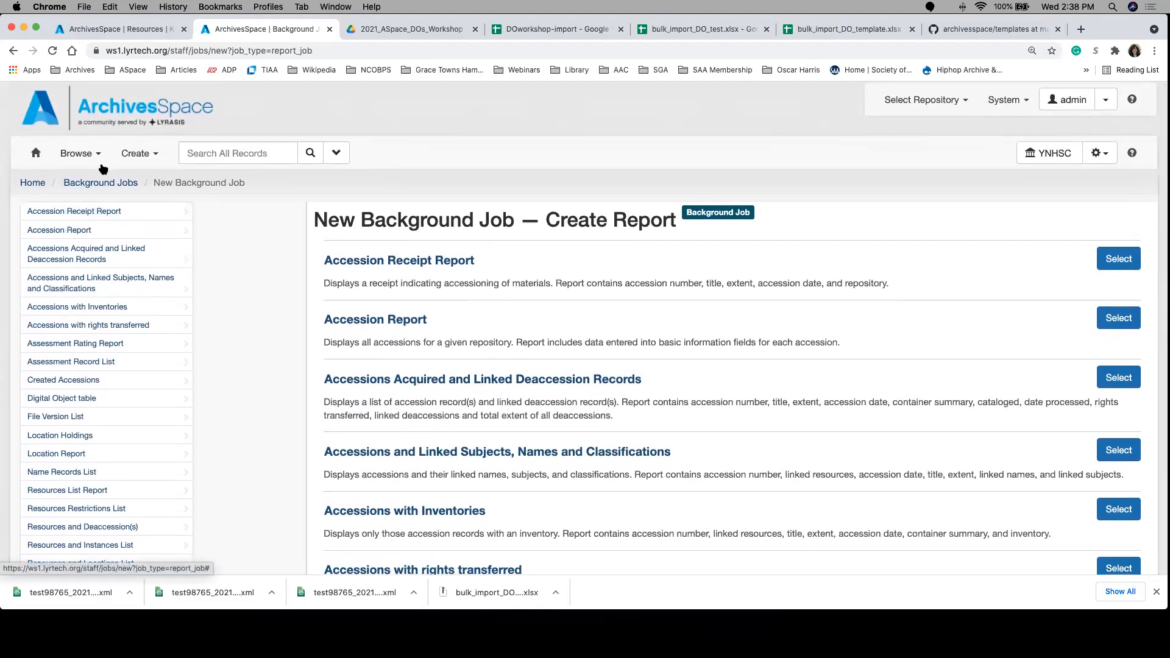
Step: Return to editing the Cochran photos digital object record and dismiss the browser's list of downloaded files
click(13, 51)
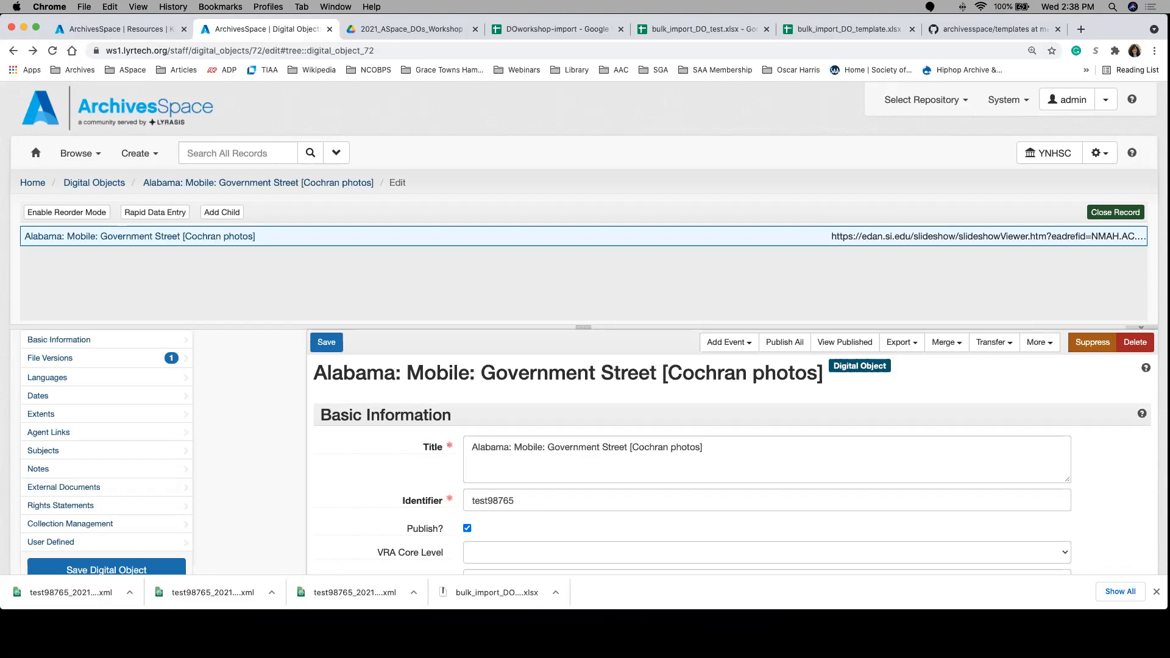
mouse_move(1100, 600)
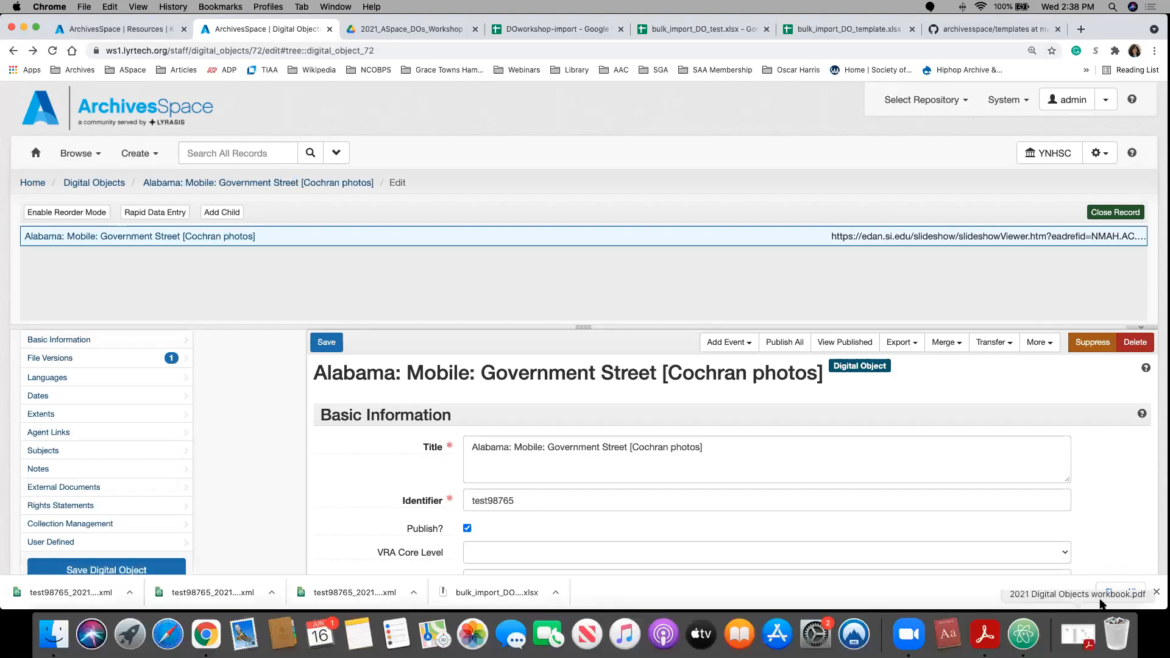
click(1156, 592)
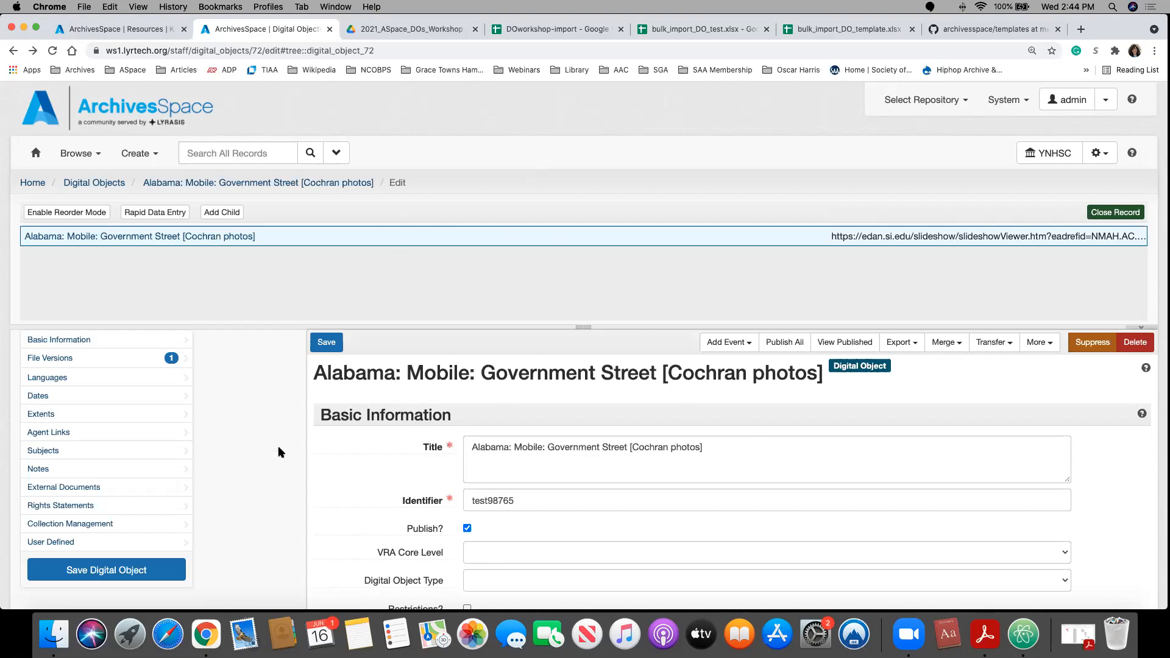
scroll(278, 452, down, 2)
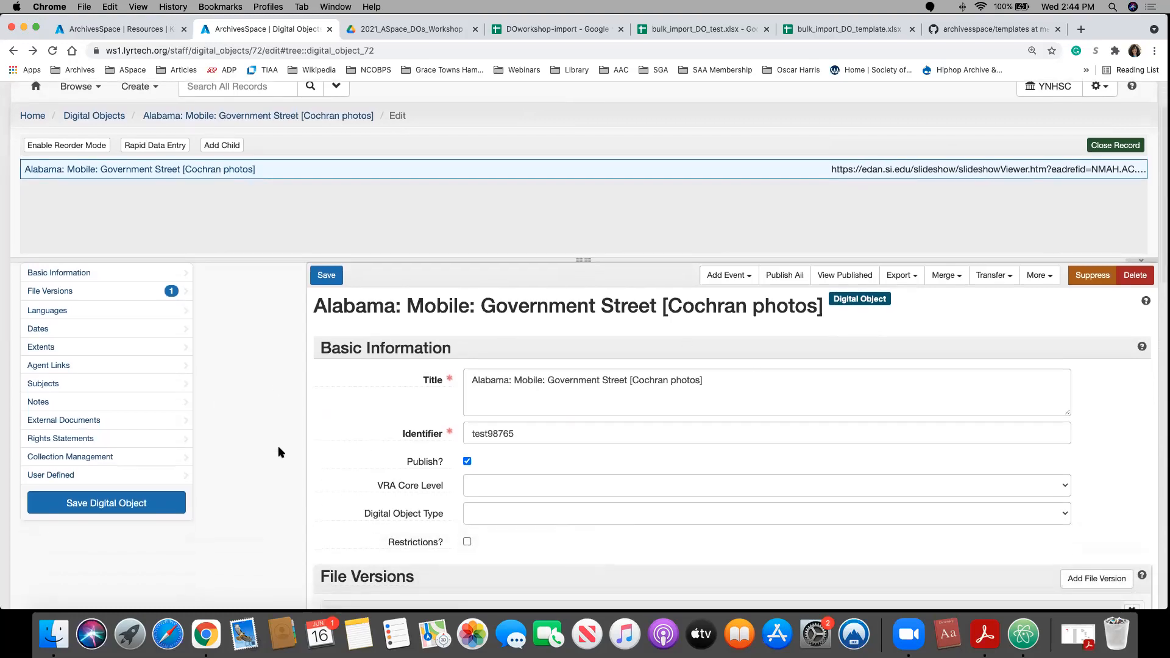
scroll(280, 452, up, 1)
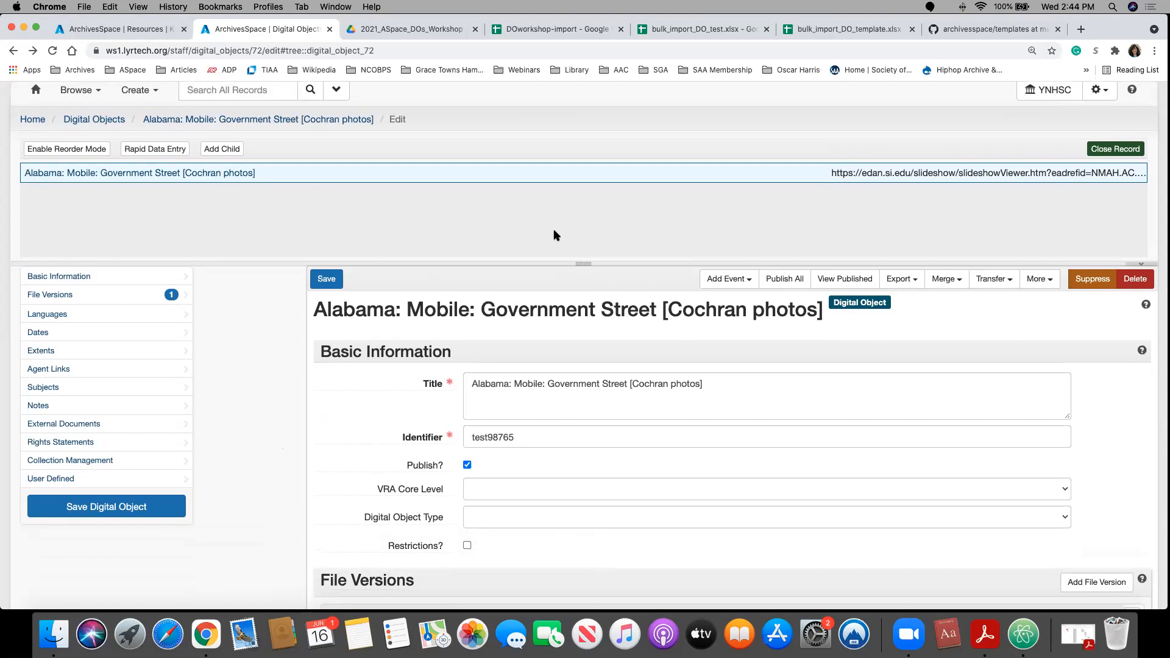